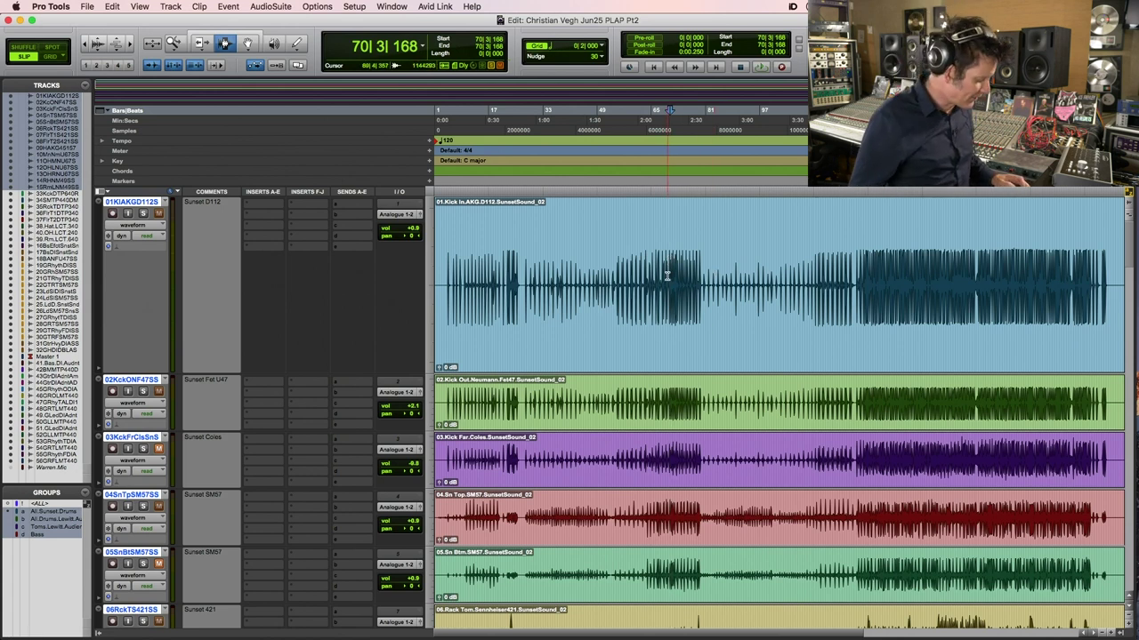
Show the Lewitt drum tracks close up on the song's intro and place the edit cursor just before the first kick hit near bar 4
scroll(1087, 443, down, 20)
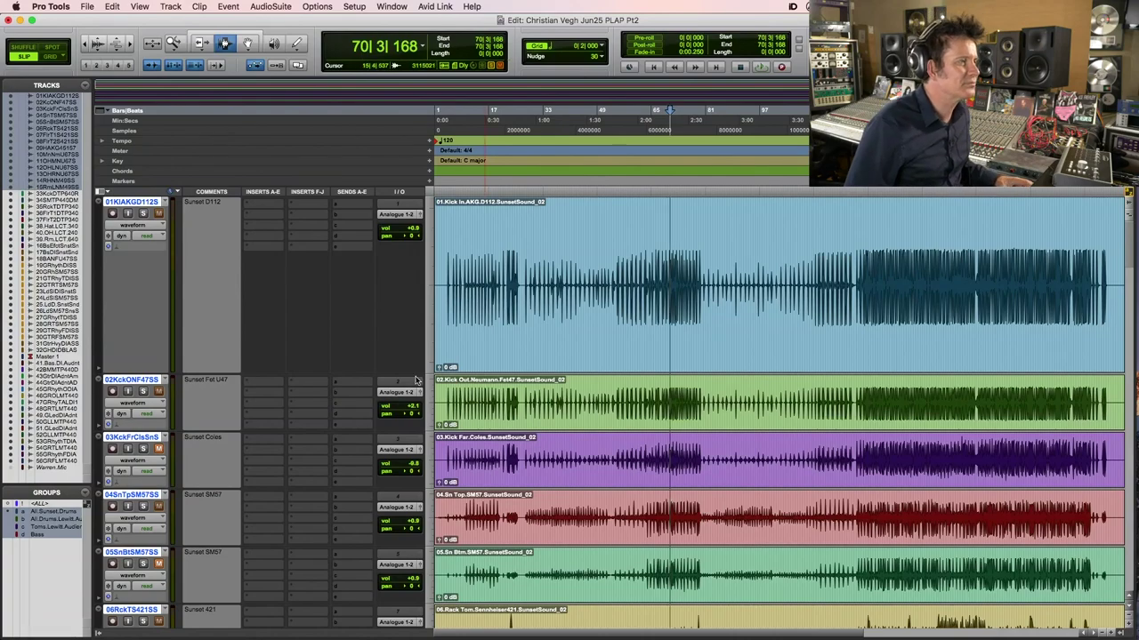
click(448, 391)
scroll(633, 425, down, 3)
scroll(633, 425, down, 10)
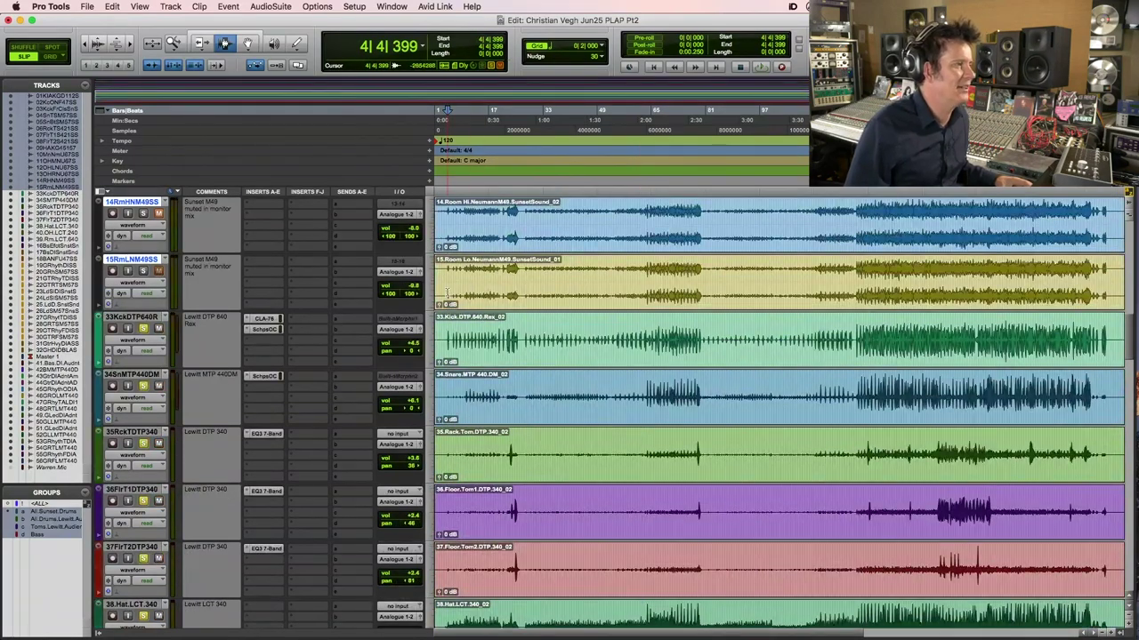
click(447, 341)
key(F5)
drag(436, 341, 610, 341)
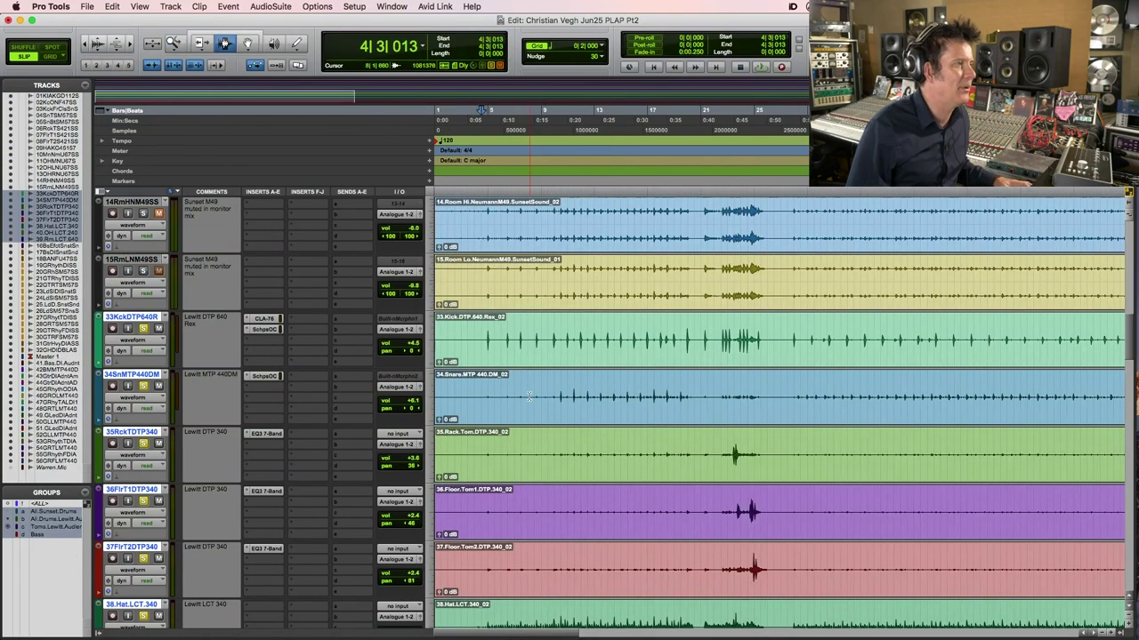
click(487, 335)
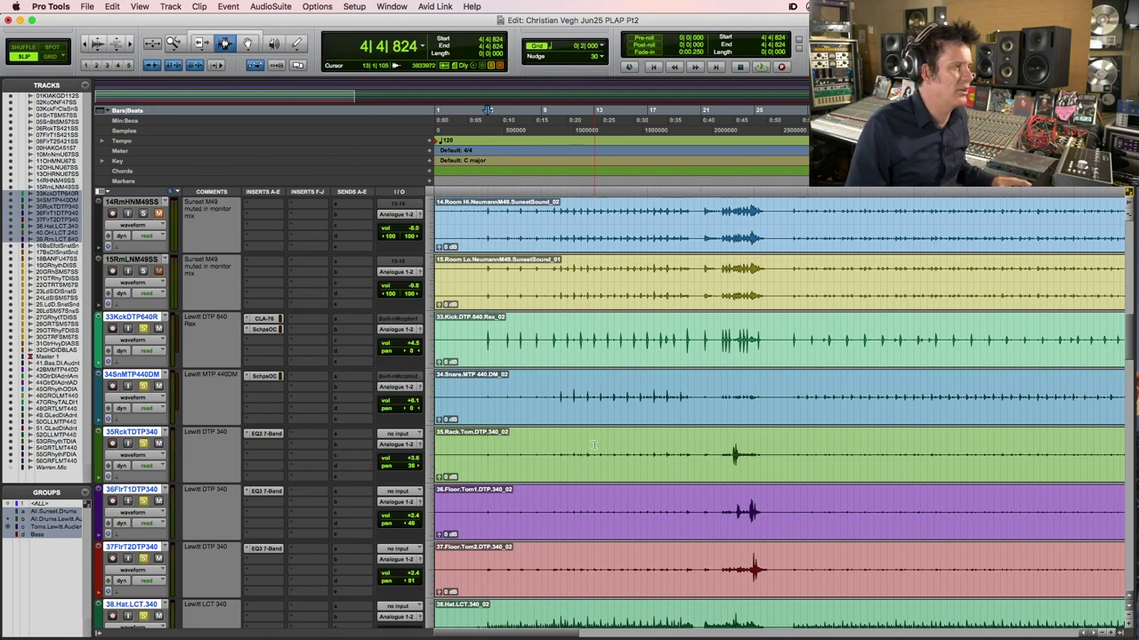
Look over the Lewitt snare, tom, hat, overhead and room tracks, and play the song from bar 3
scroll(594, 445, down, 2)
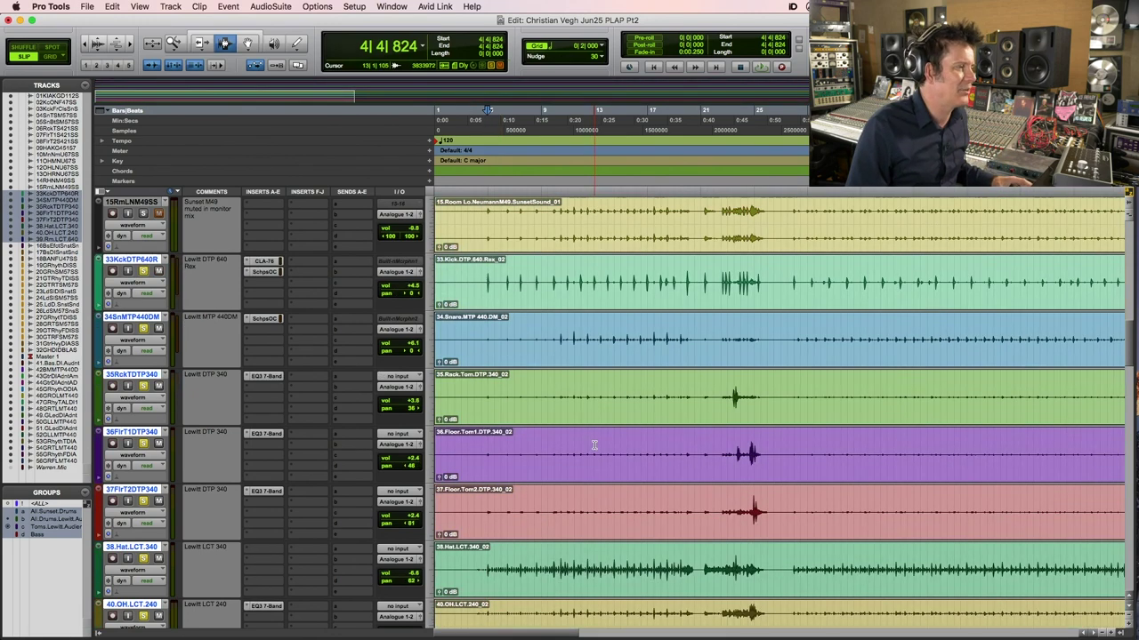
scroll(594, 445, down, 4)
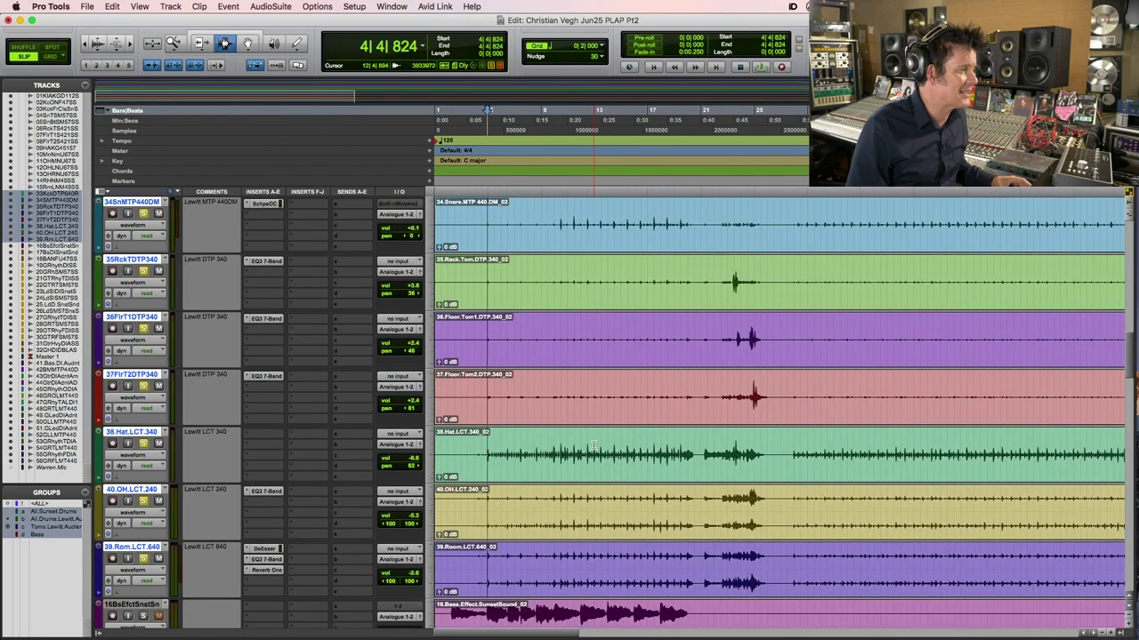
click(263, 318)
click(264, 319)
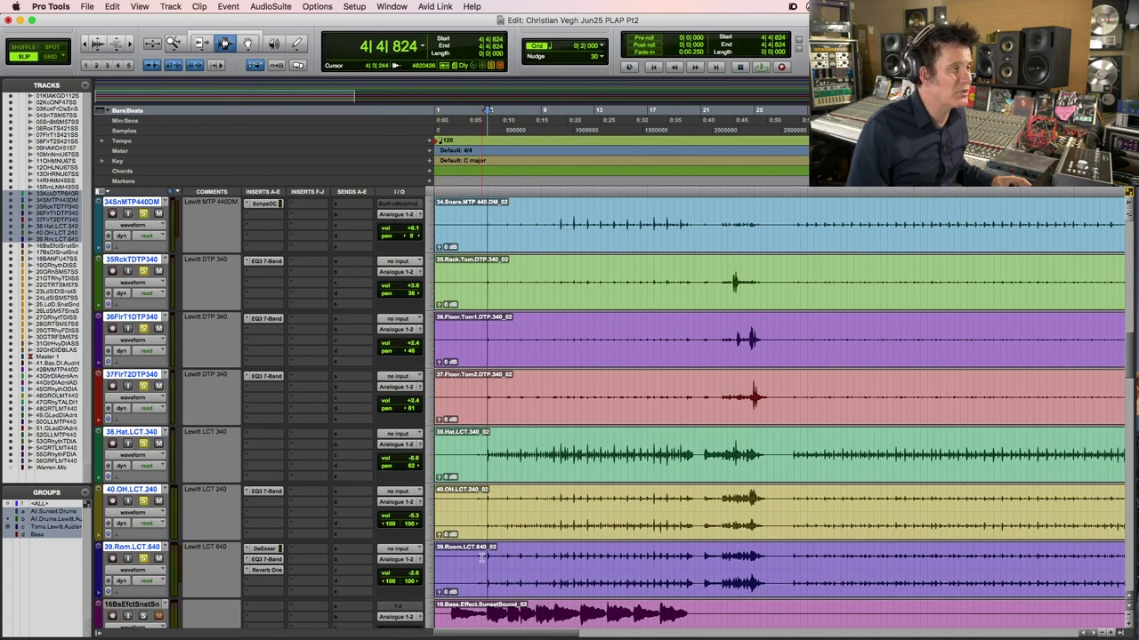
scroll(481, 558, up, 3)
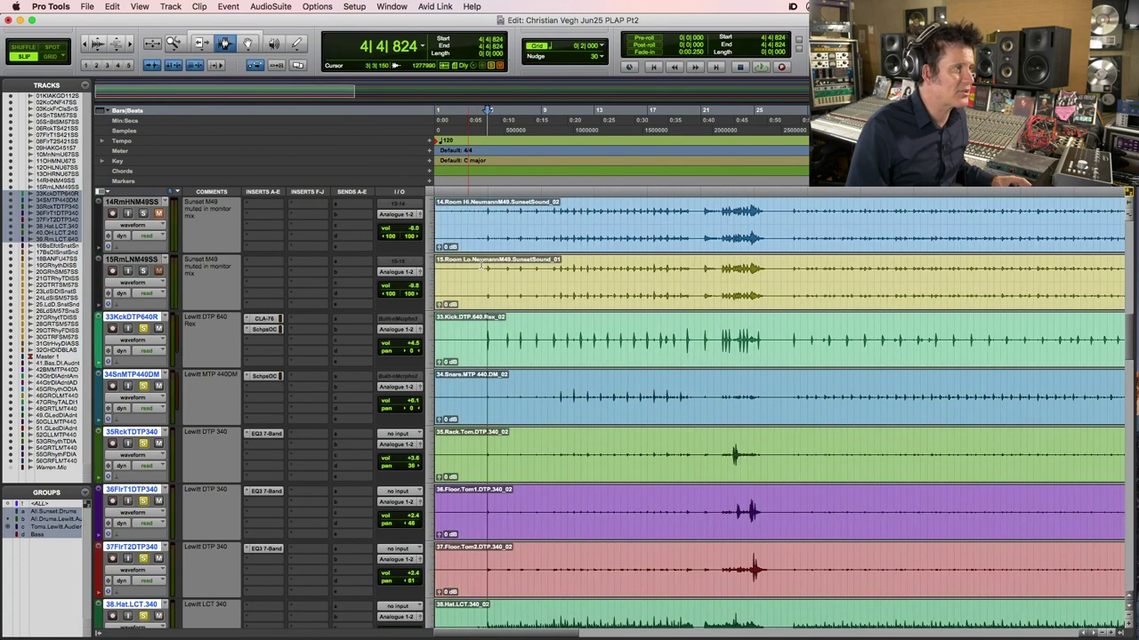
click(470, 337)
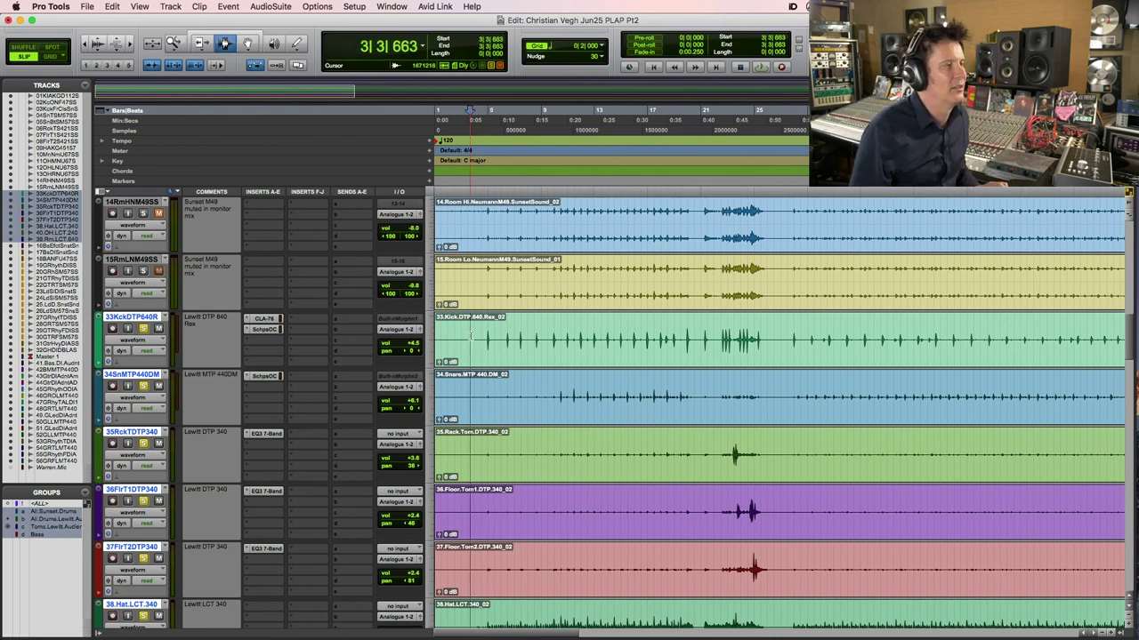
key(space)
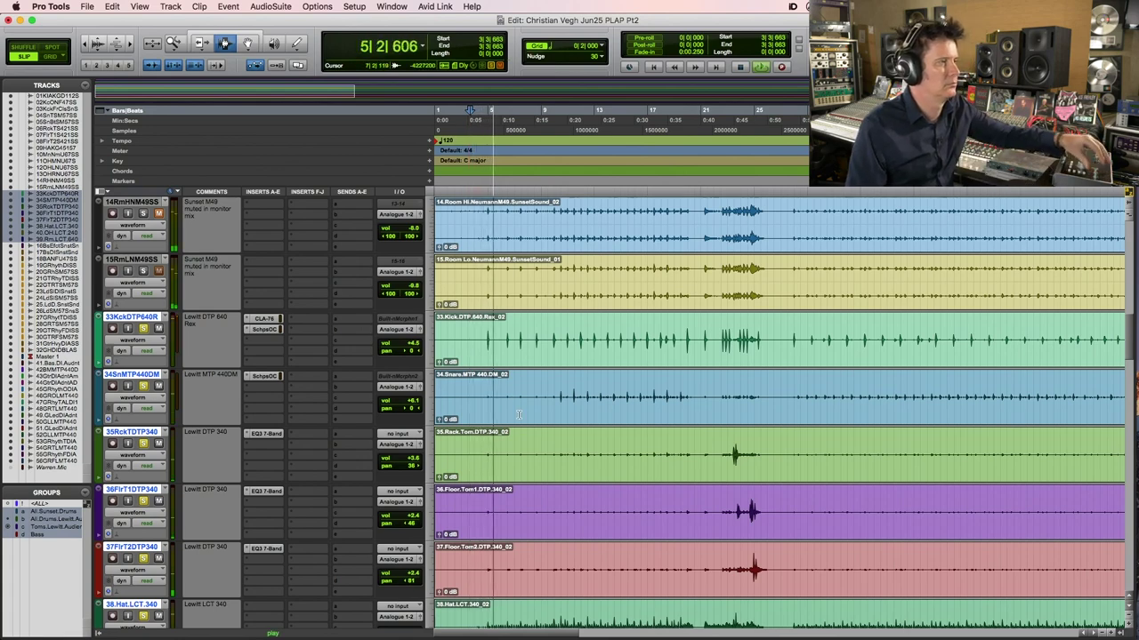
Show the full length of the song and restart playback from bar 119, ahead of the loud final section
scroll(518, 413, down, 5)
scroll(518, 413, down, 1)
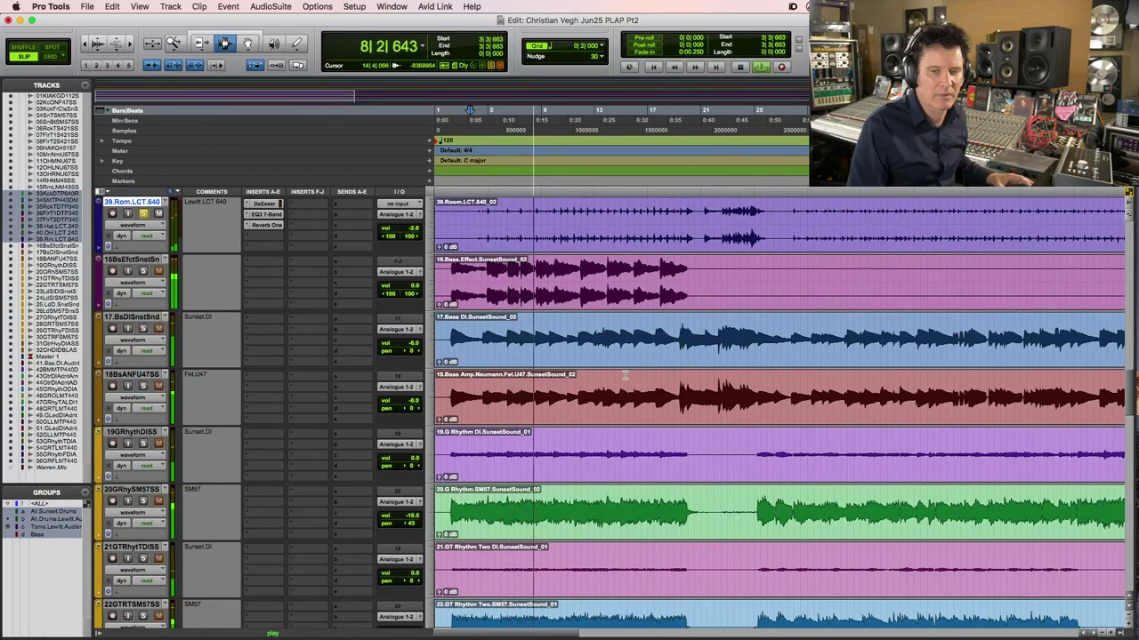
scroll(627, 378, up, 4)
key(super+bracketleft)
key(super+alt+bracketright)
key(super+alt+bracketright)
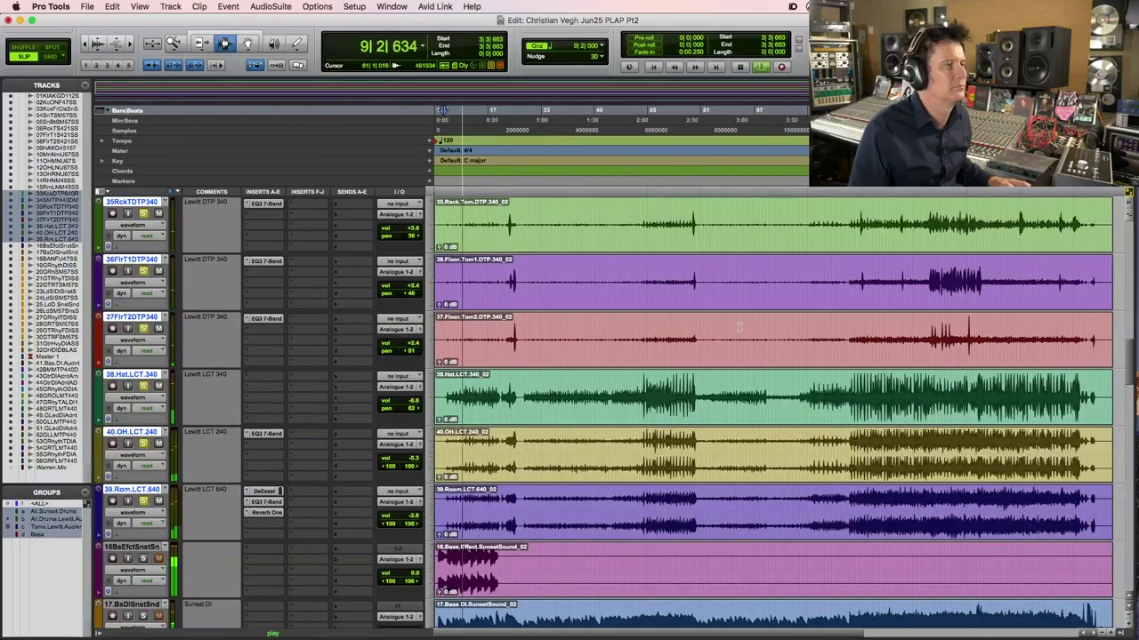
key(space)
click(828, 347)
key(space)
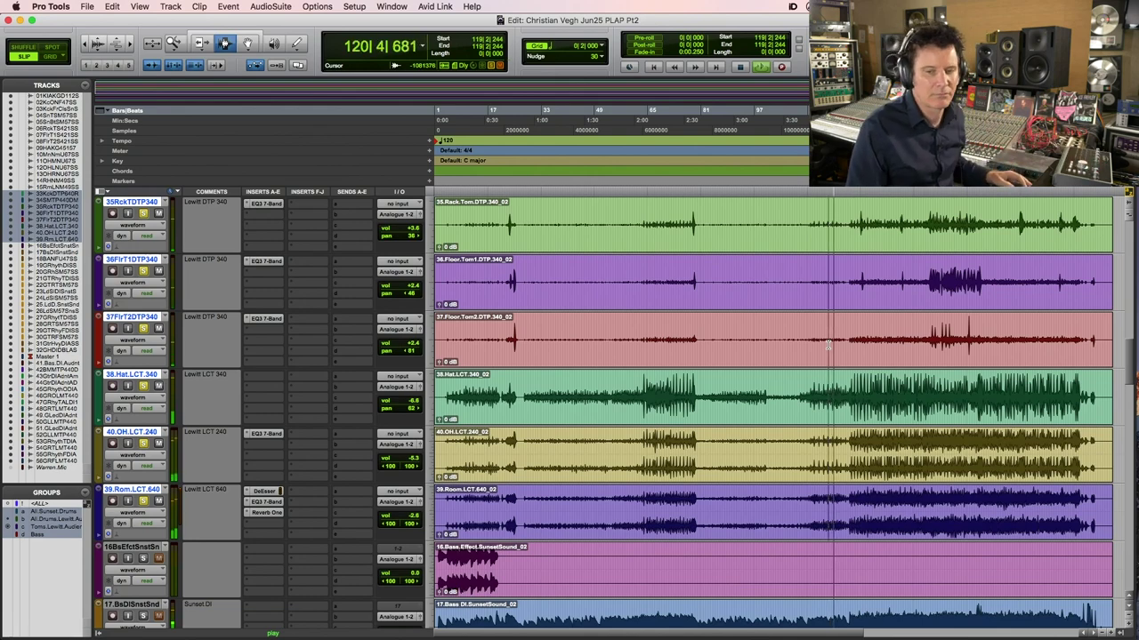
Examine the Lewitt kick, snare and tom waveforms up close through bars 123 to 152 while the song plays
scroll(828, 347, up, 3)
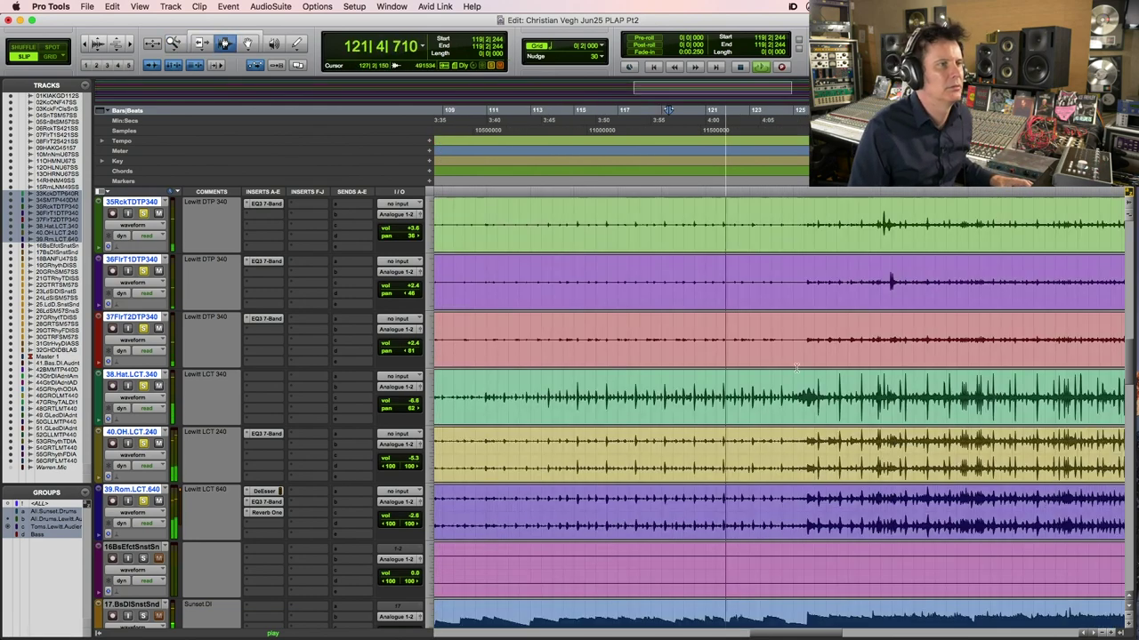
scroll(790, 365, up, 3)
scroll(791, 366, up, 3)
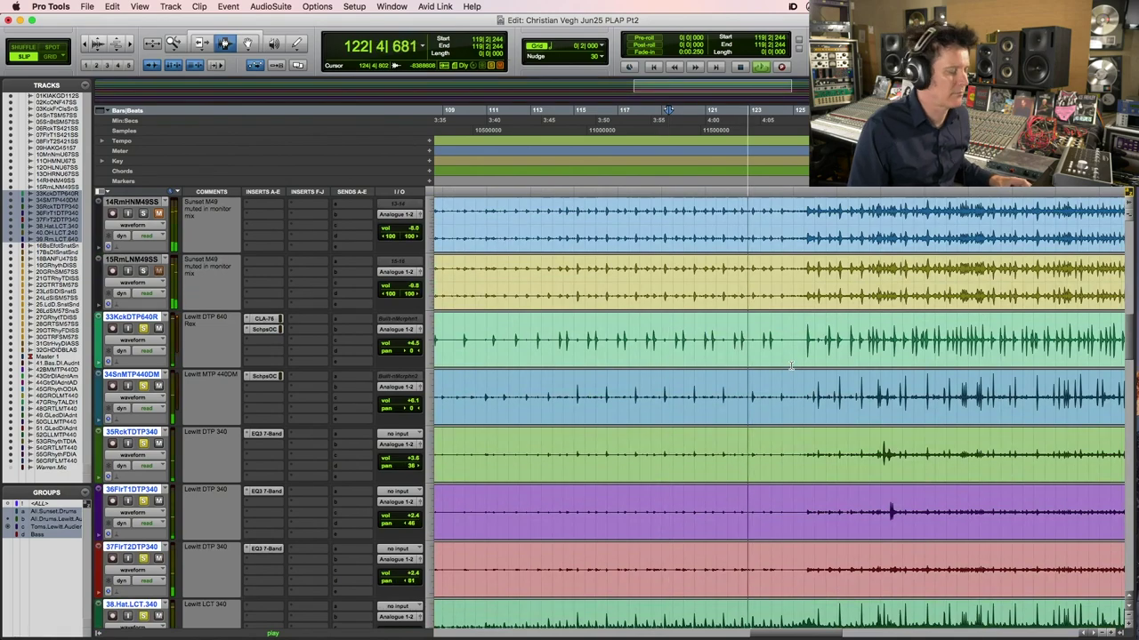
scroll(790, 366, down, 3)
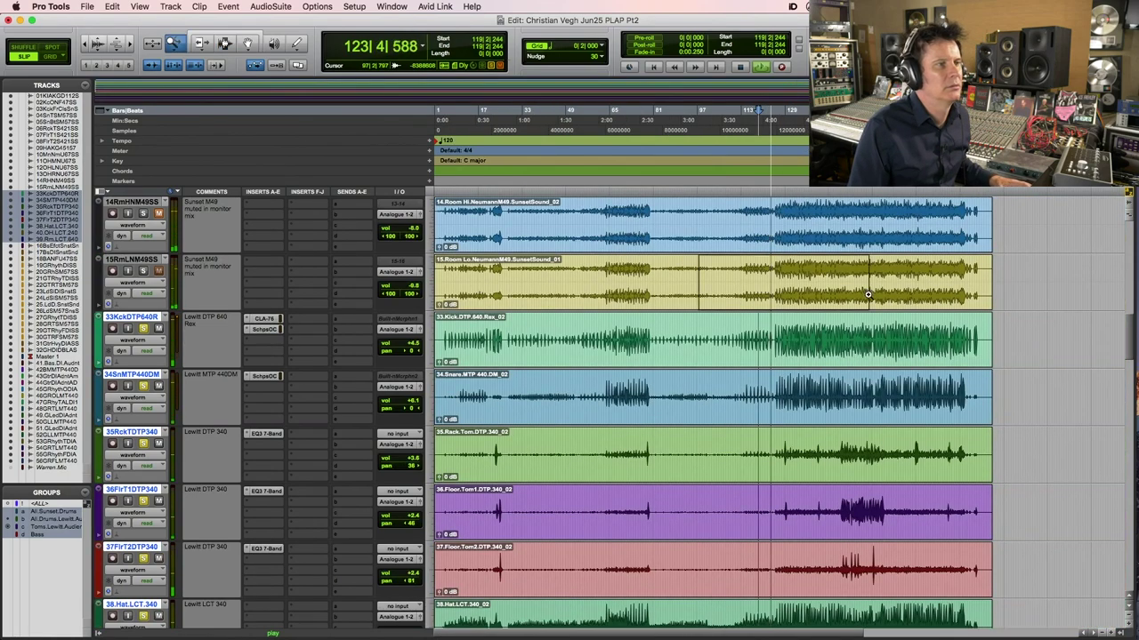
scroll(858, 299, up, 2)
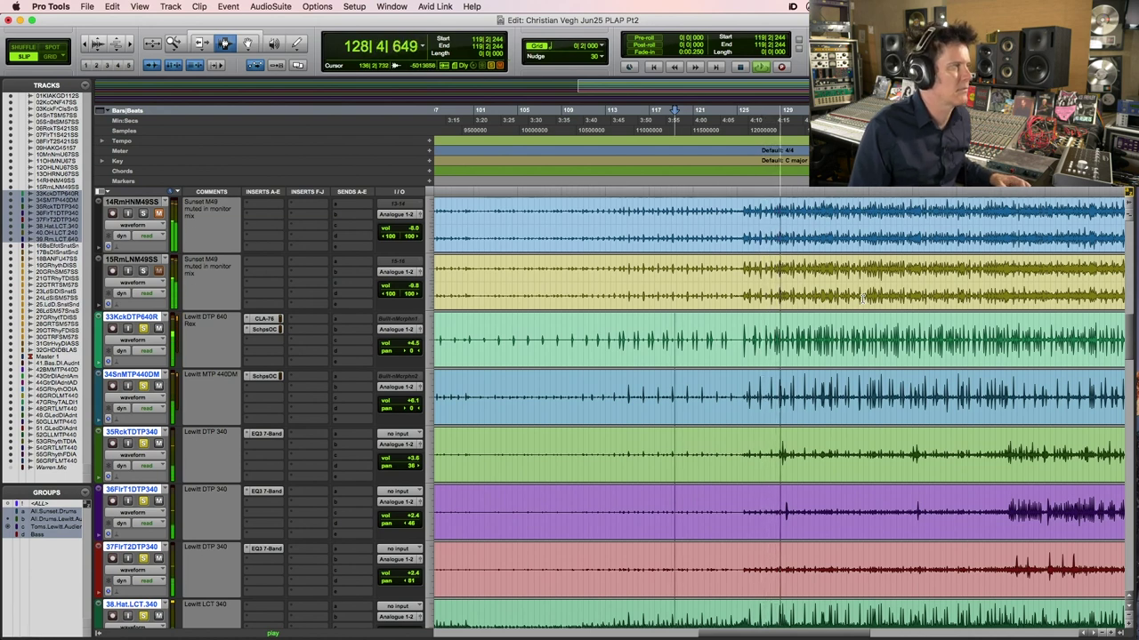
key(F5)
click(817, 339)
key(F6)
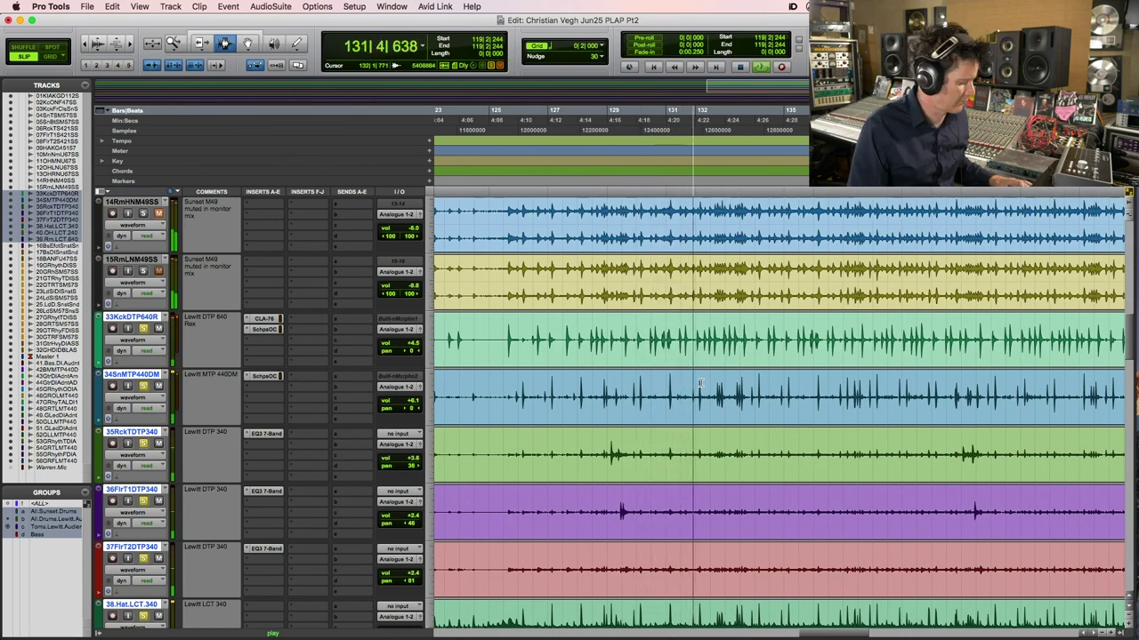
key(r)
key(t)
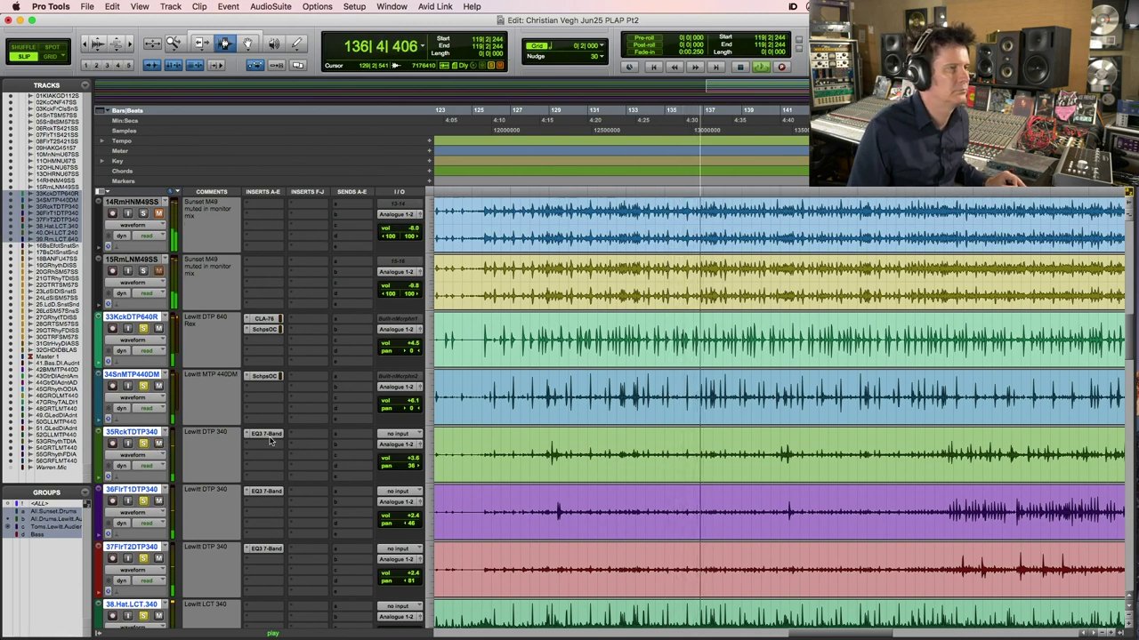
key(F5)
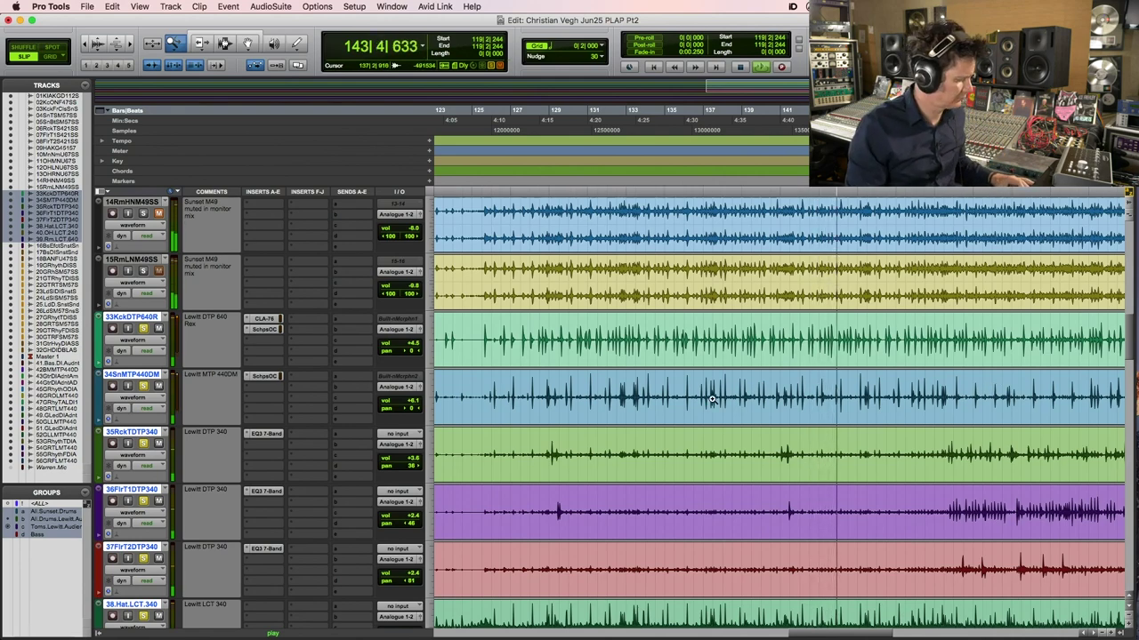
alt+click(735, 418)
click(743, 378)
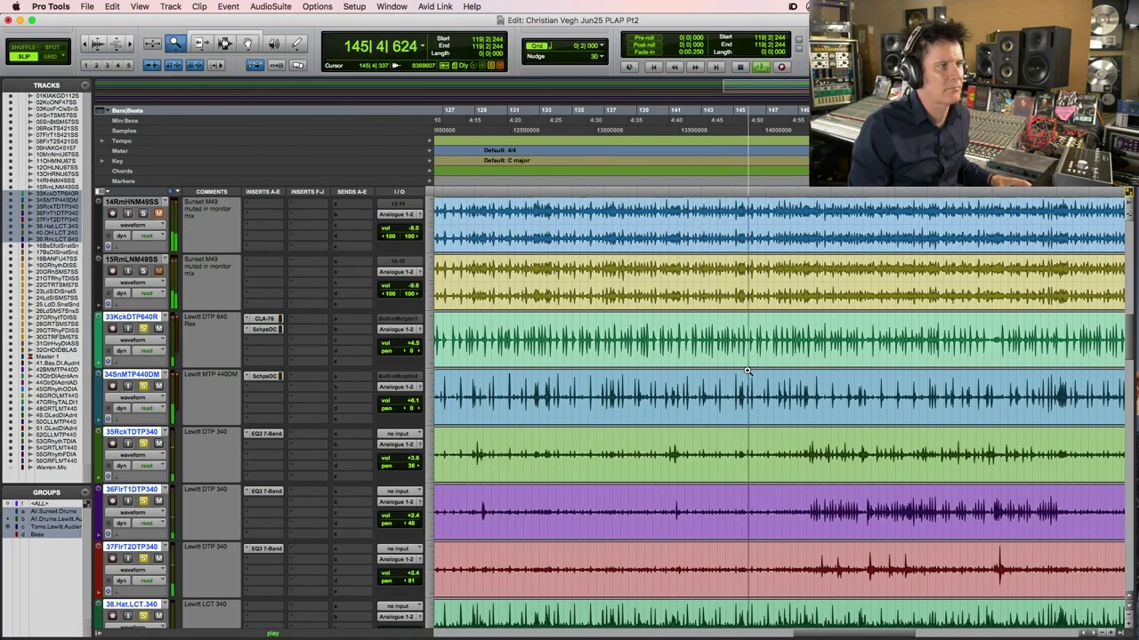
key(super+s)
drag(752, 370, 865, 342)
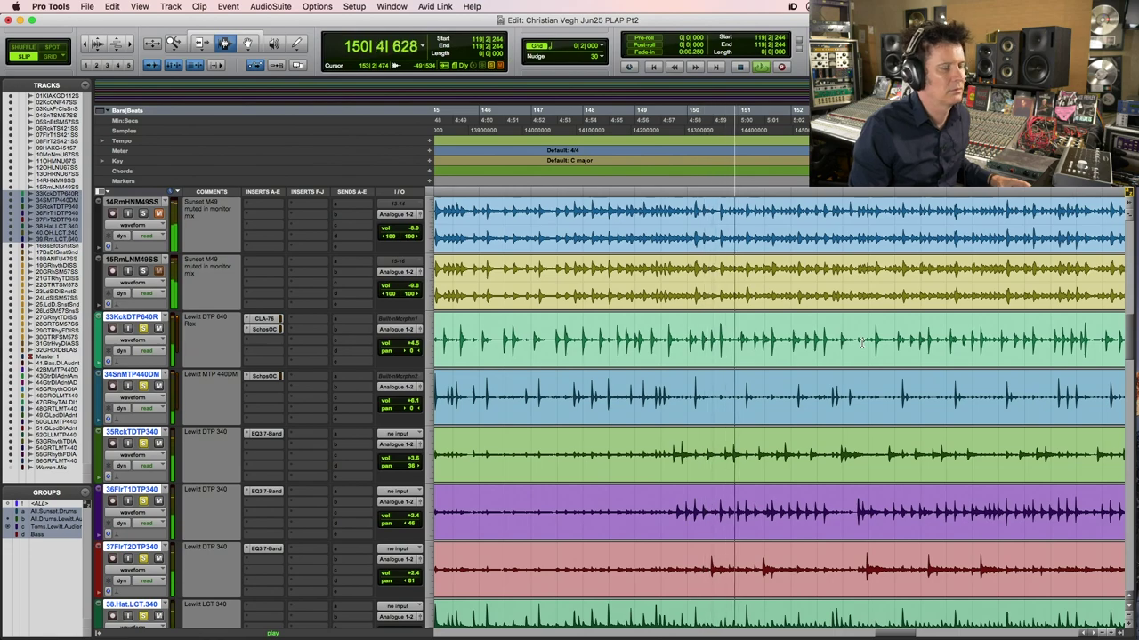
Check the Lewitt overhead and room tracks, show the whole ending section again, and stop playback
scroll(700, 518, down, 3)
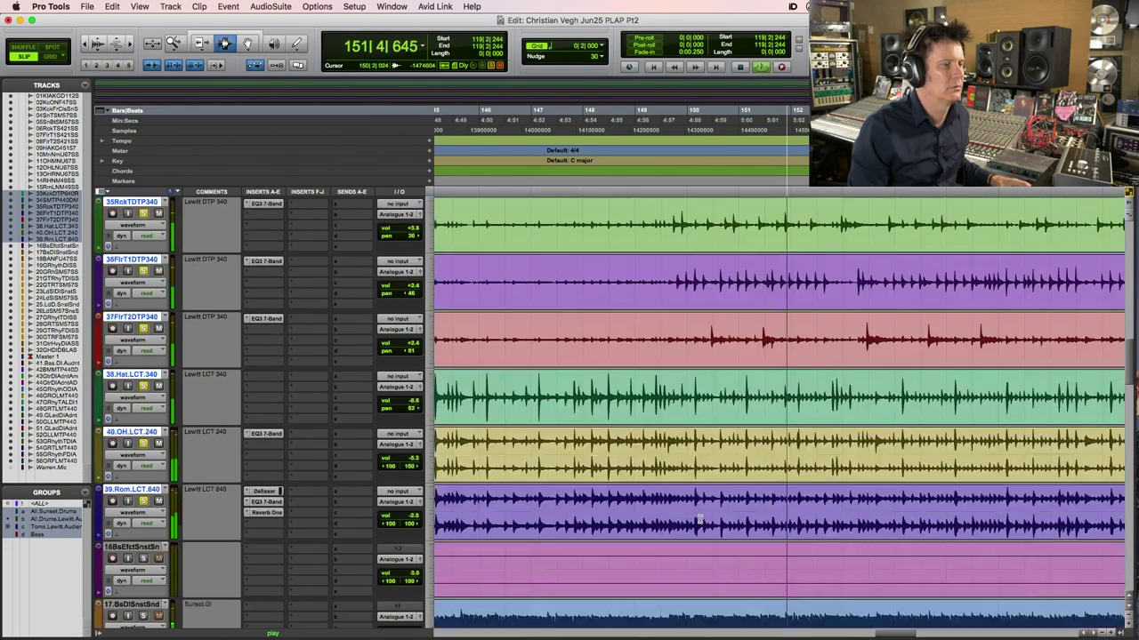
scroll(699, 519, up, 3)
key(super+bracketleft)
key(super+bracketleft)
key(super+bracketleft)
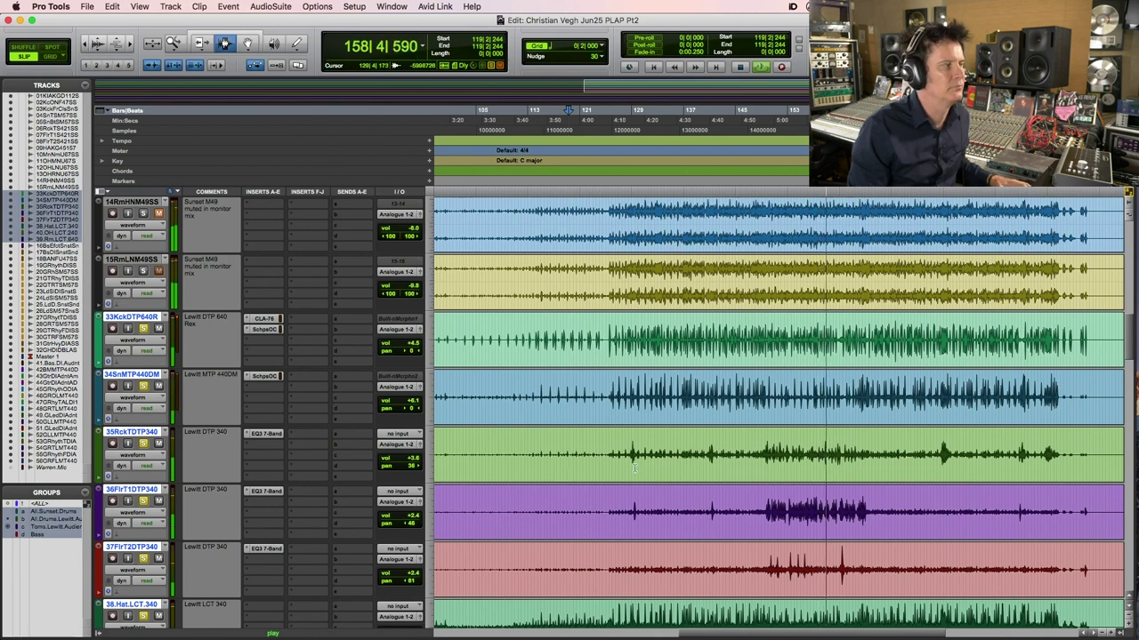
key(space)
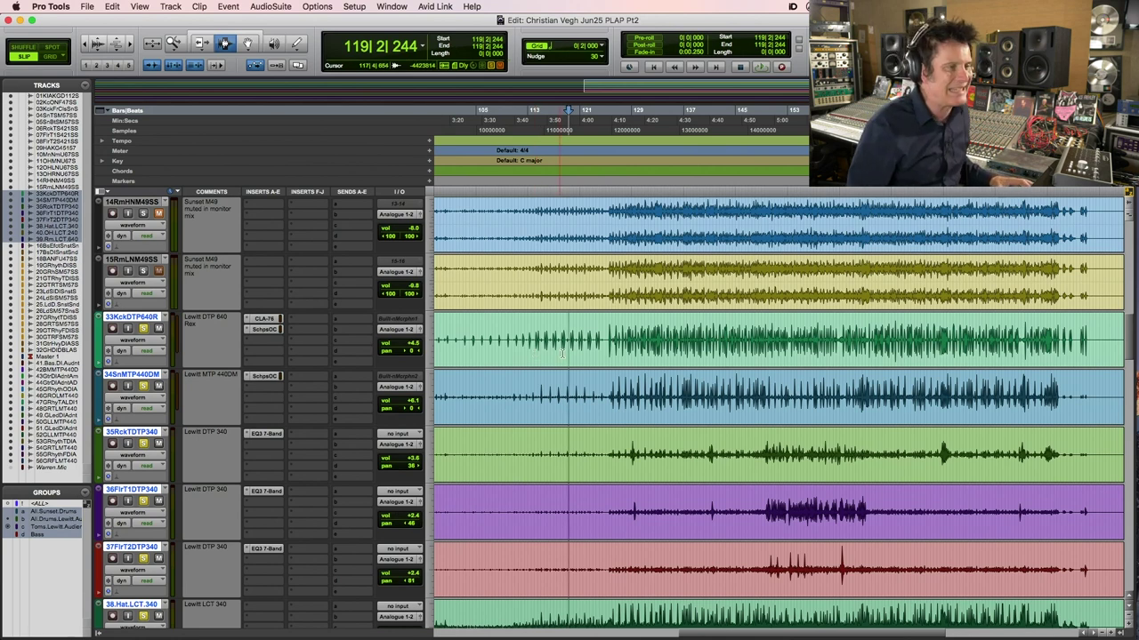
Place the edit cursor on the Lewitt kick track just before the hit that opens the loud section near bar 125
click(608, 341)
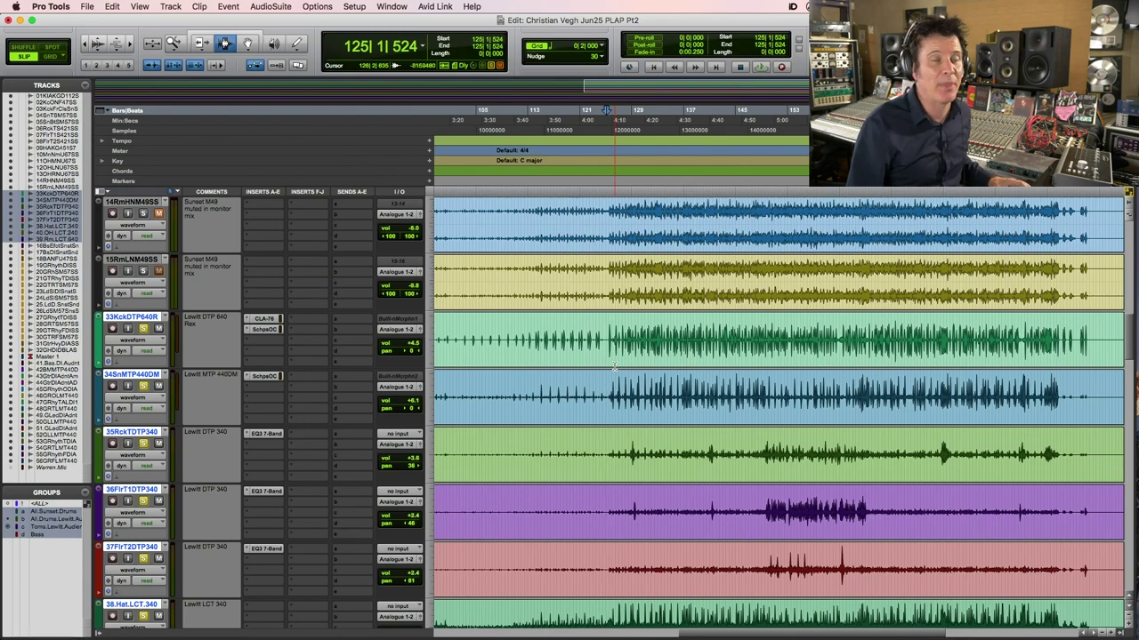
scroll(614, 364, down, 3)
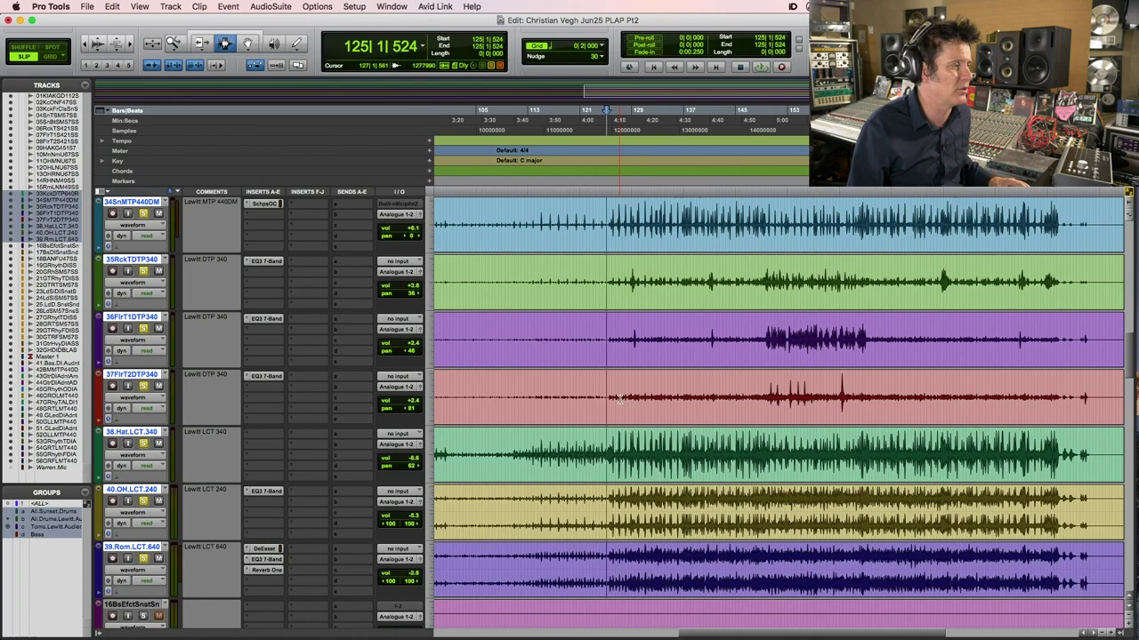
scroll(614, 368, up, 3)
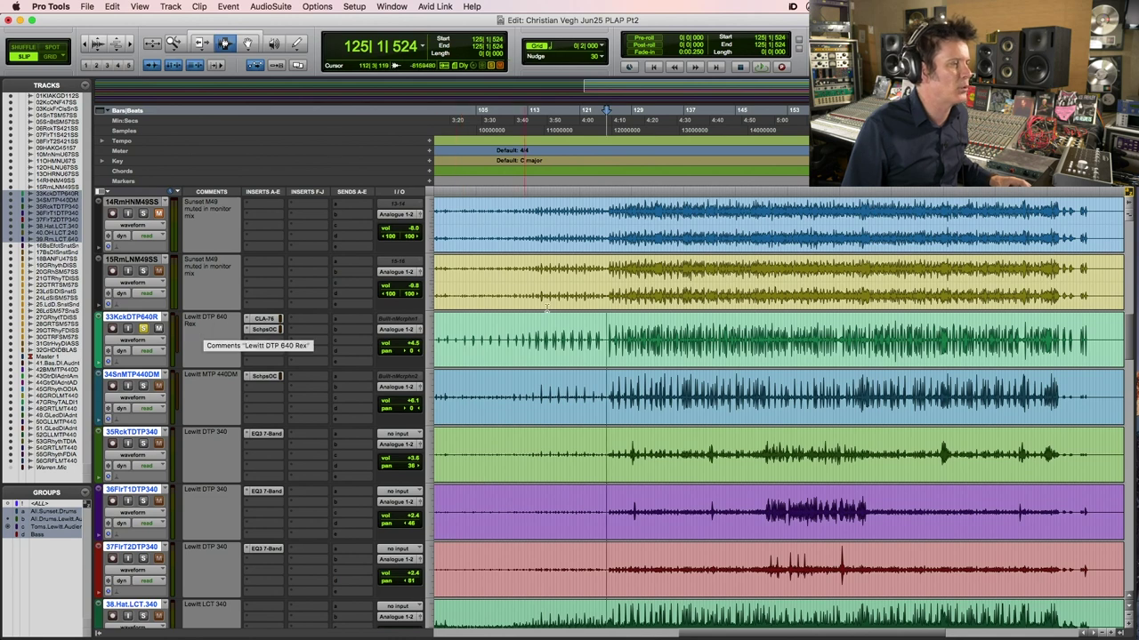
scroll(635, 323, up, 3)
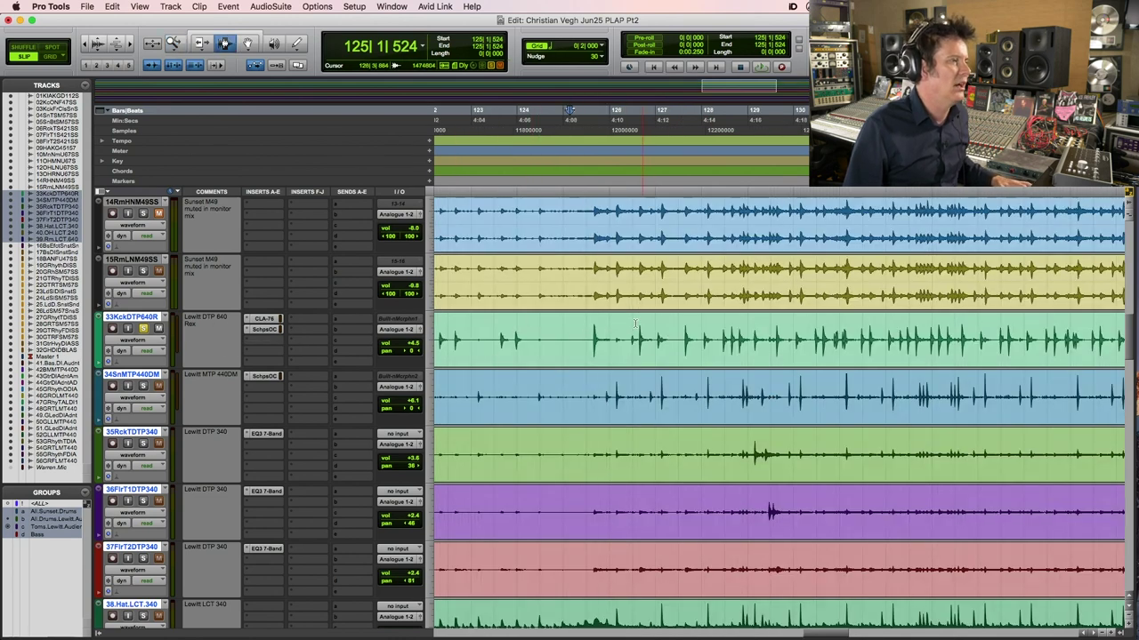
click(578, 341)
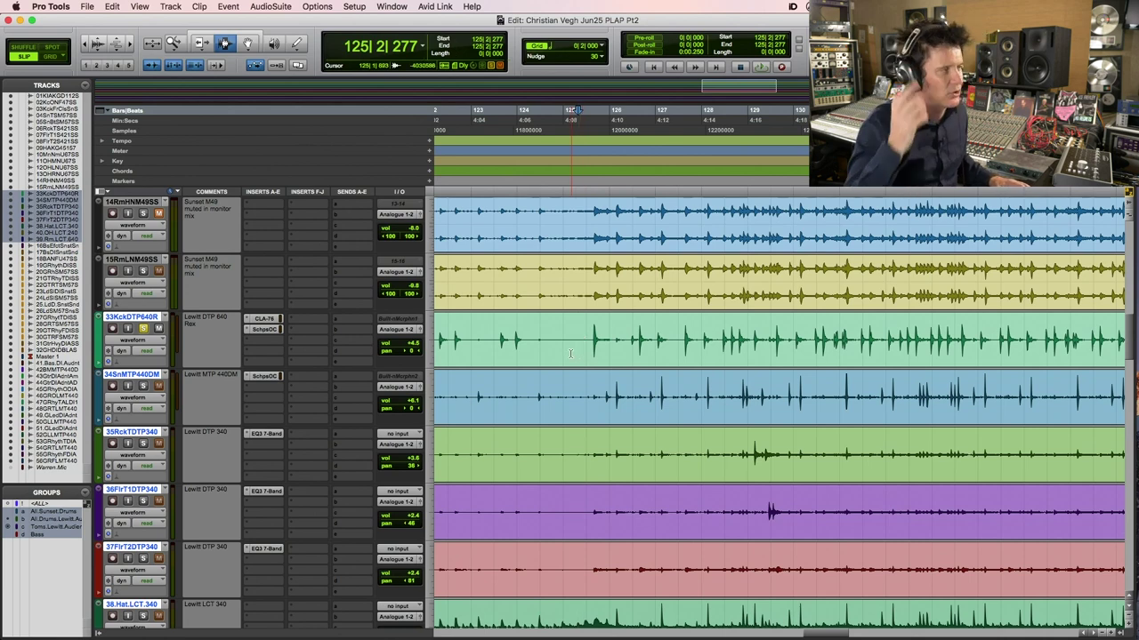
Open the CLA-76 compressor on the Lewitt kick track and compare it bypassed and active during playback from bar 125
click(269, 320)
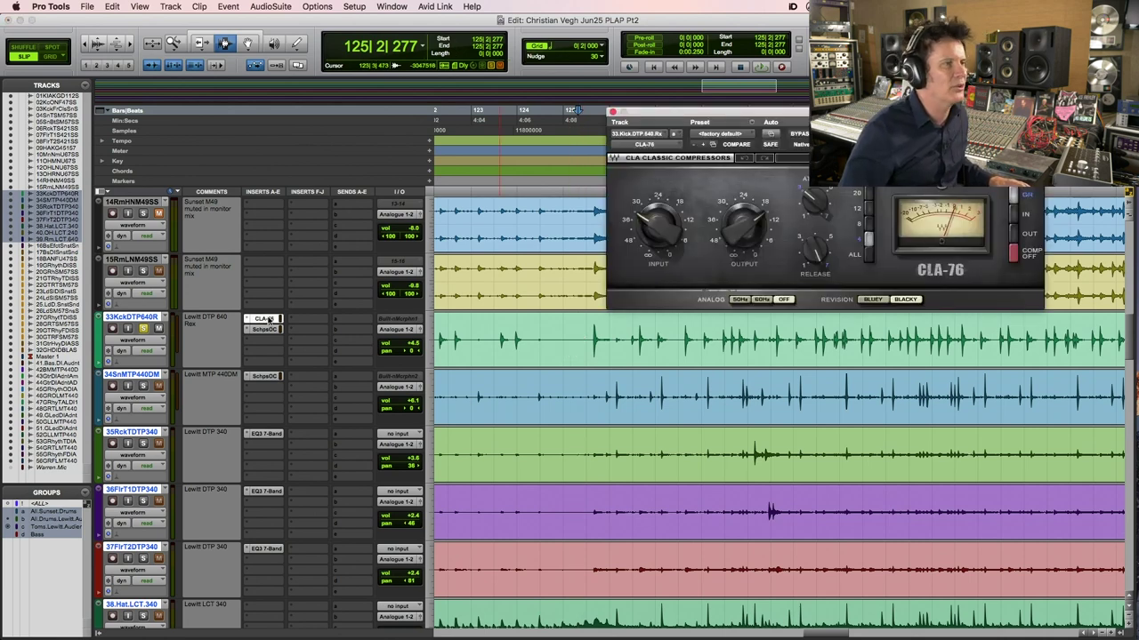
key(space)
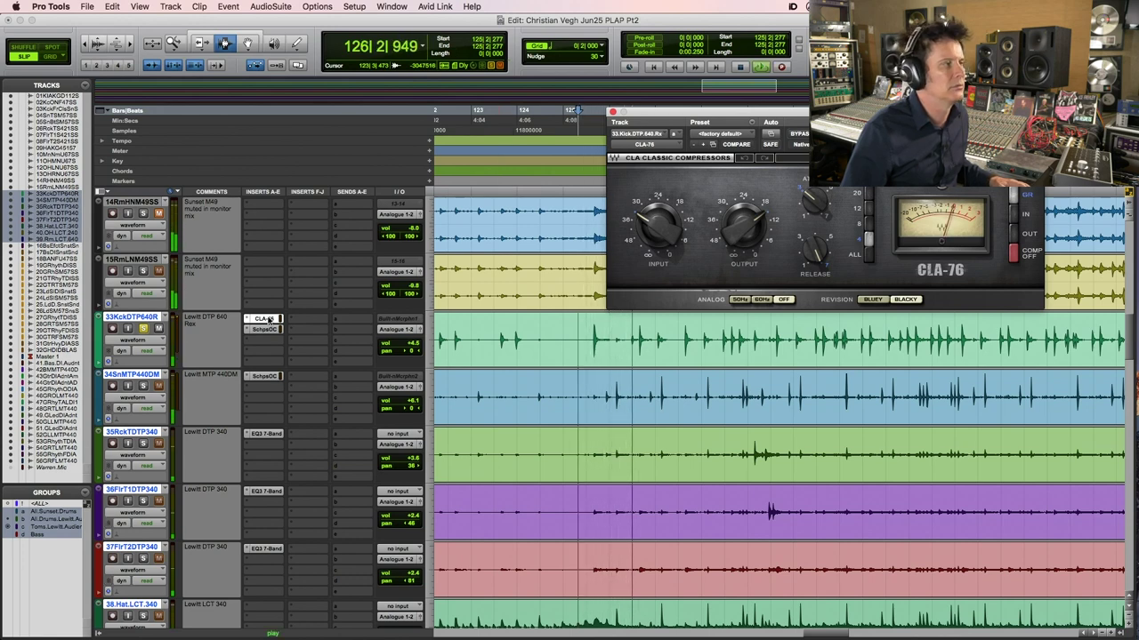
super+click(269, 319)
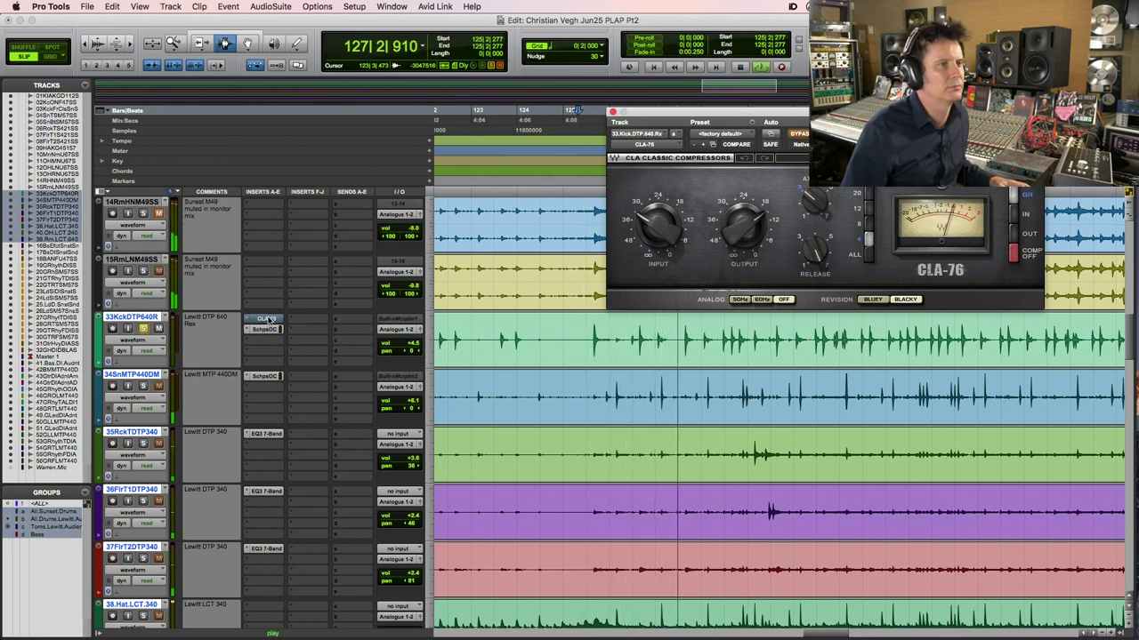
super+click(270, 319)
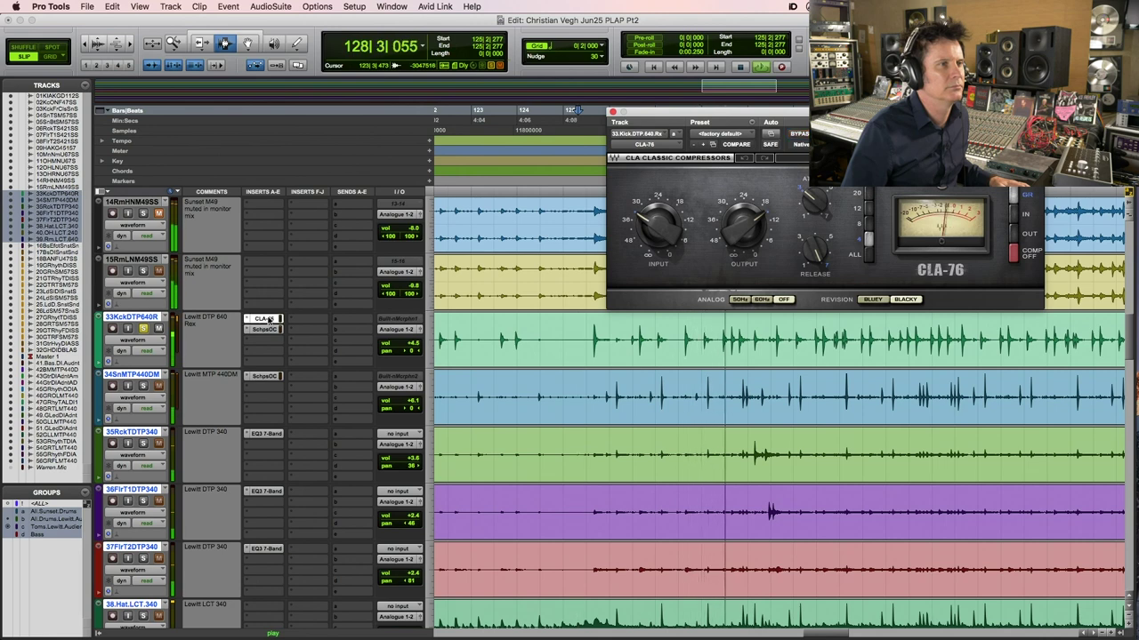
key(space)
click(268, 341)
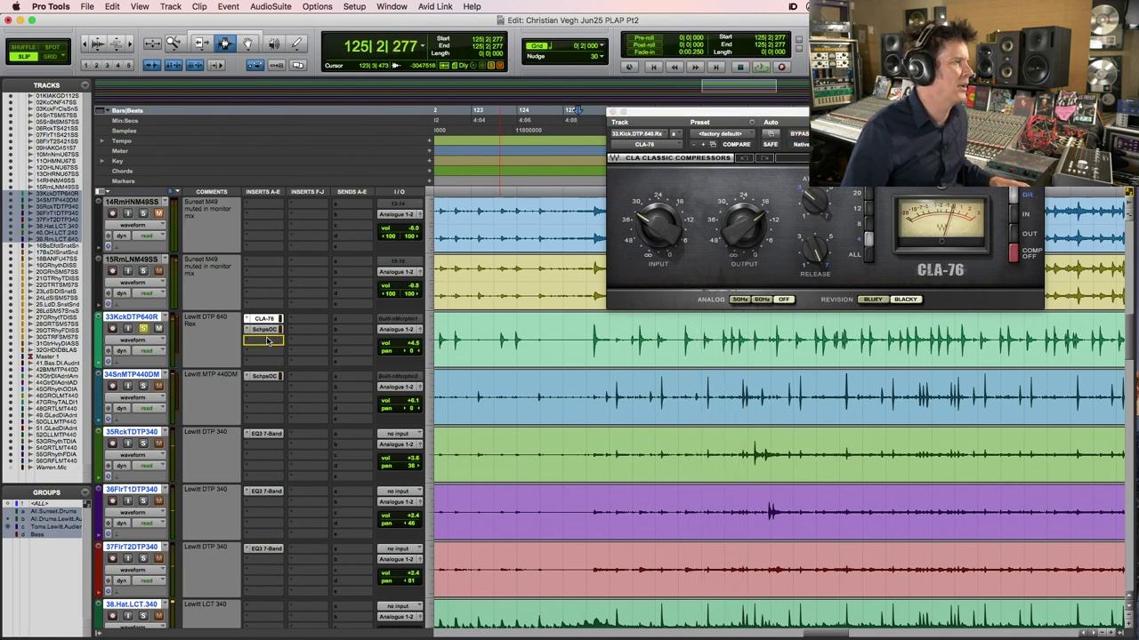
Move the Scheps Omni Channel down one insert slot on the Lewitt kick track and insert a mono BF-76 after the CLA-76
drag(265, 330, 267, 341)
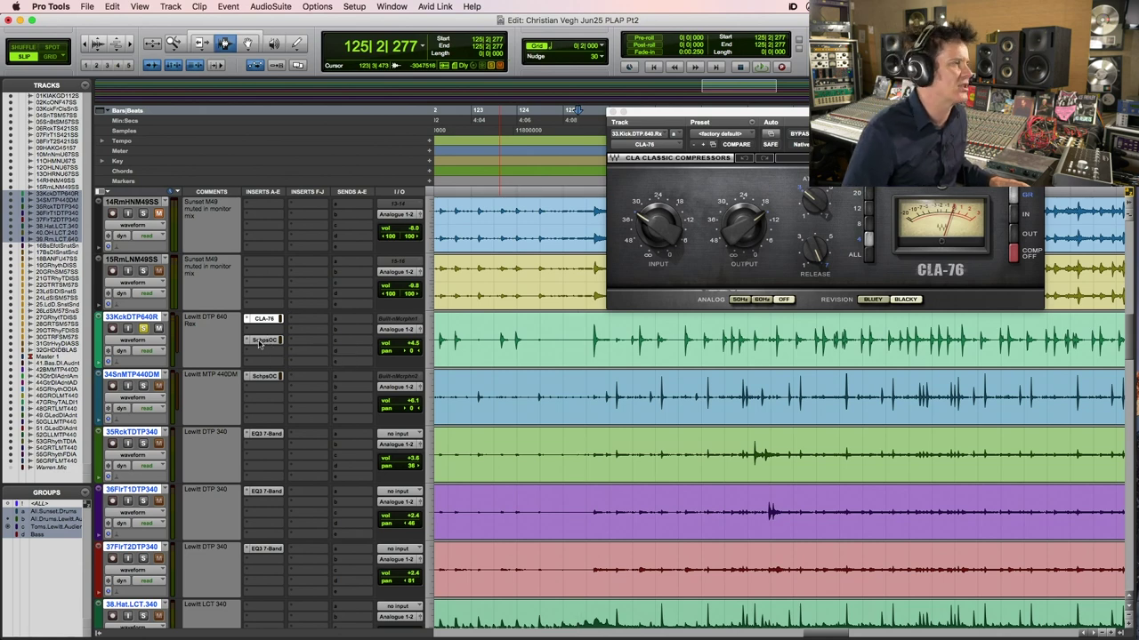
click(248, 334)
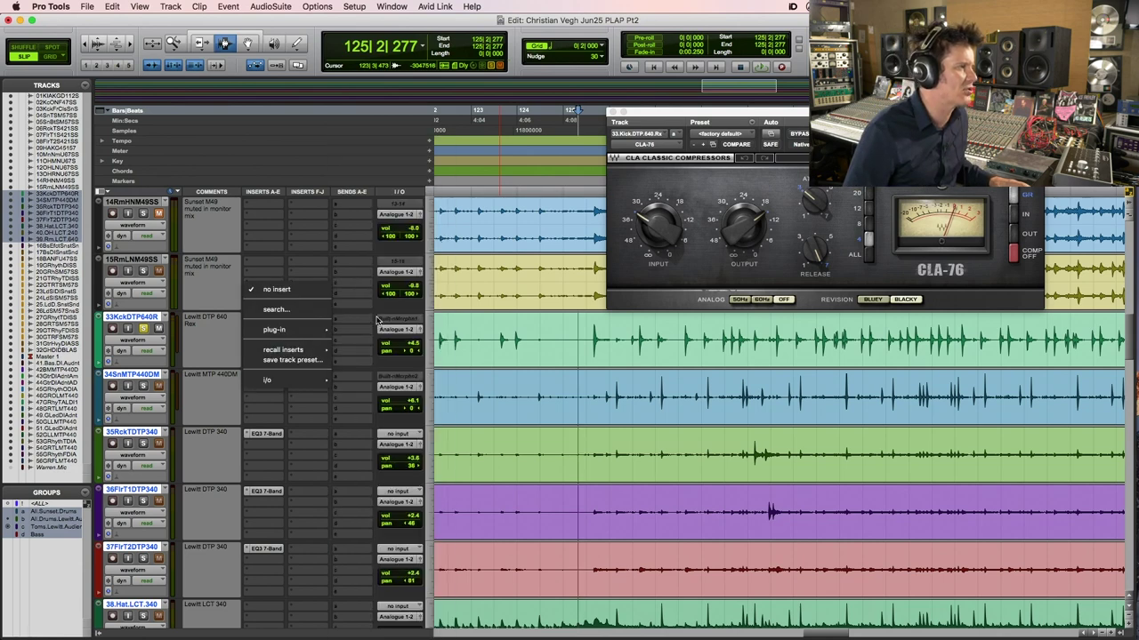
mouse_move(293, 330)
mouse_move(396, 320)
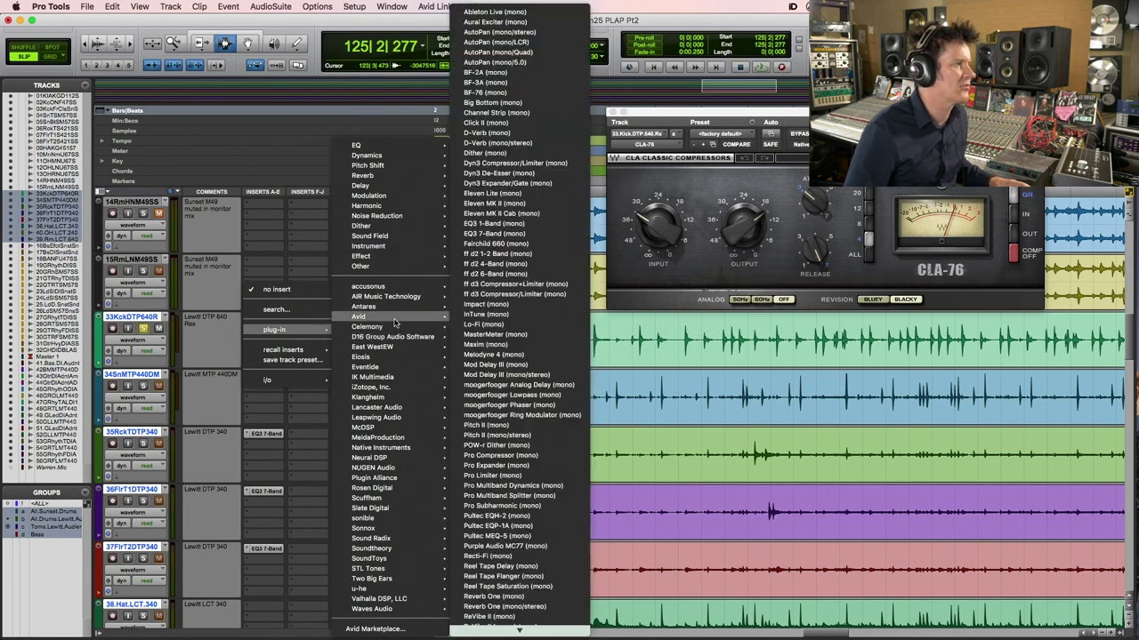
click(548, 100)
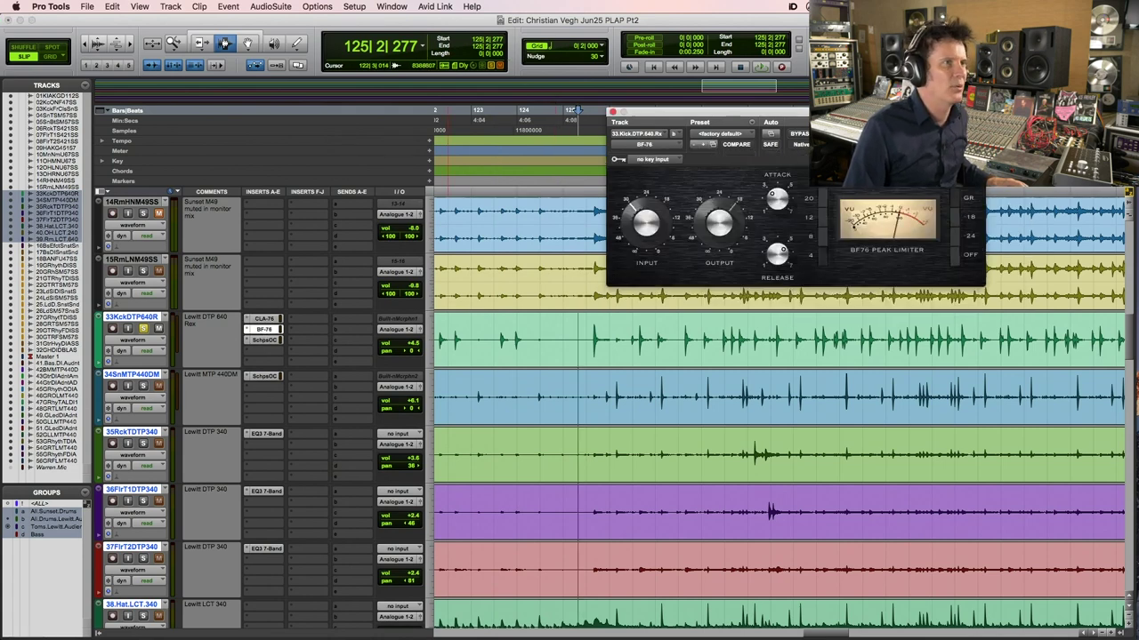
Show the kick's CLA-76 beside the BF-76, adjust the BF-76 towards the CLA-76's settings, and arrange both plug-in windows
click(264, 318)
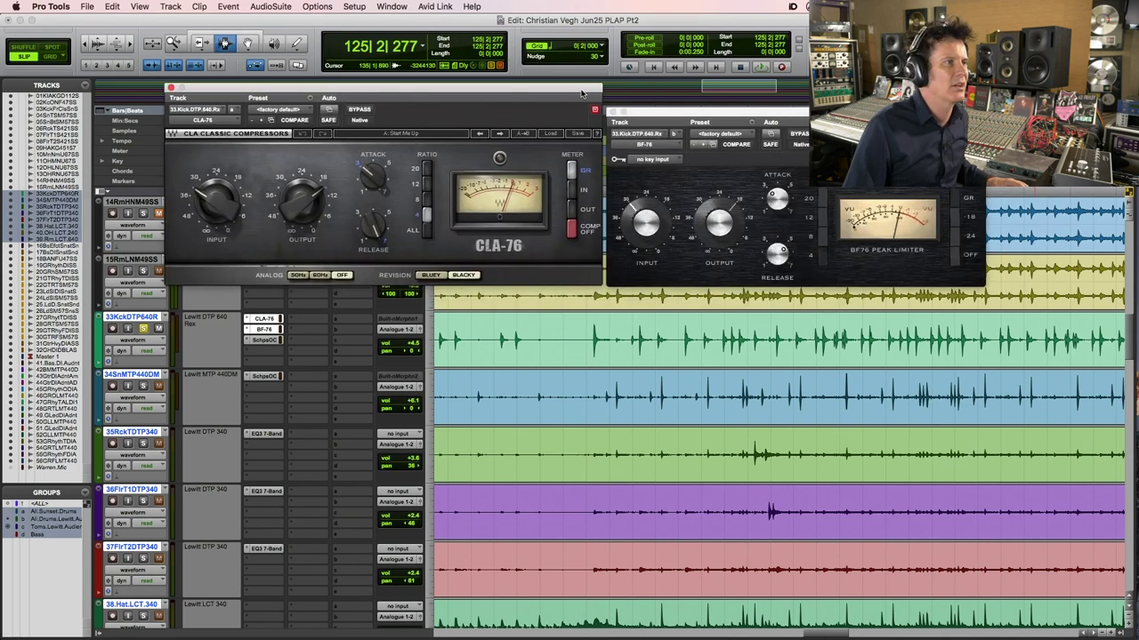
click(641, 215)
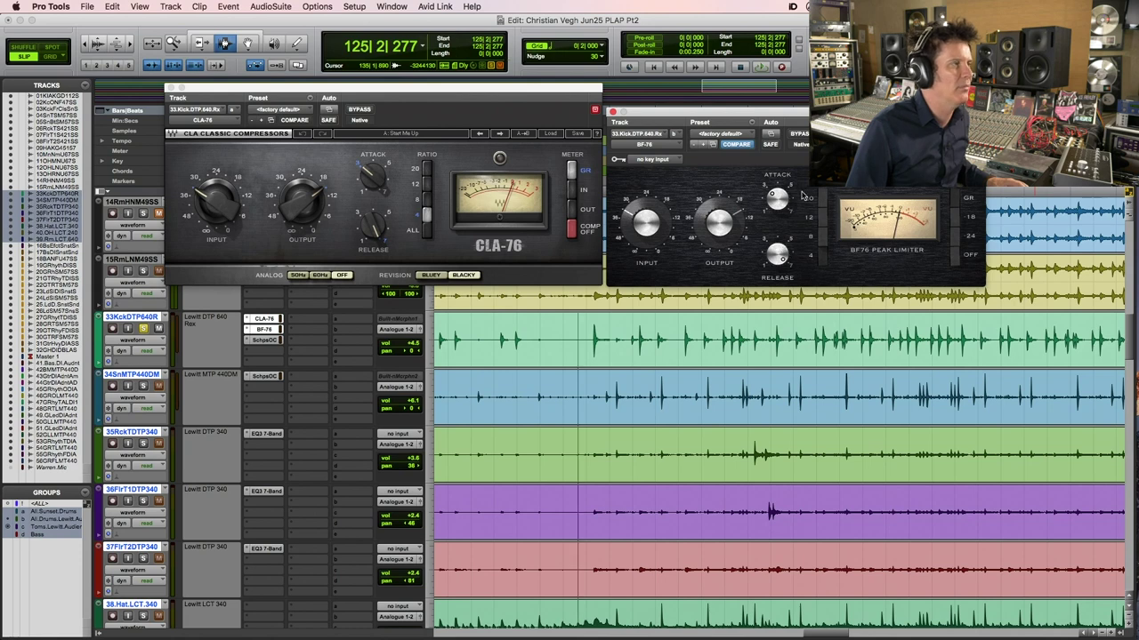
drag(712, 110, 732, 92)
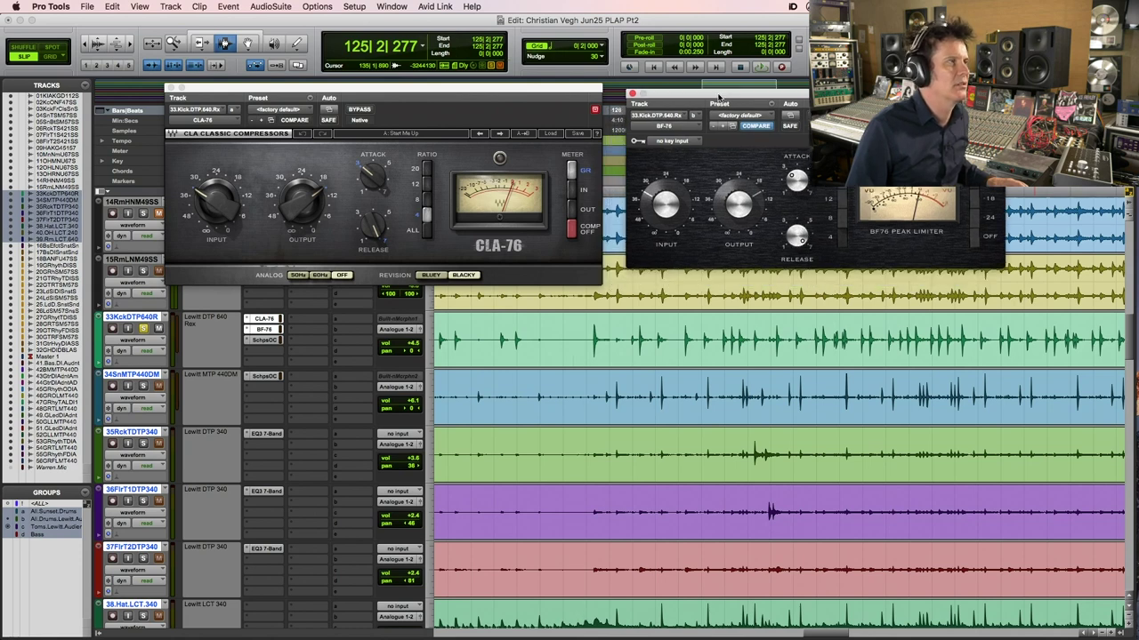
drag(514, 89, 513, 40)
Bypass the CLA-76 and fine-tune the BF-76 input level while the kick plays from bar 125
super+click(269, 320)
key(space)
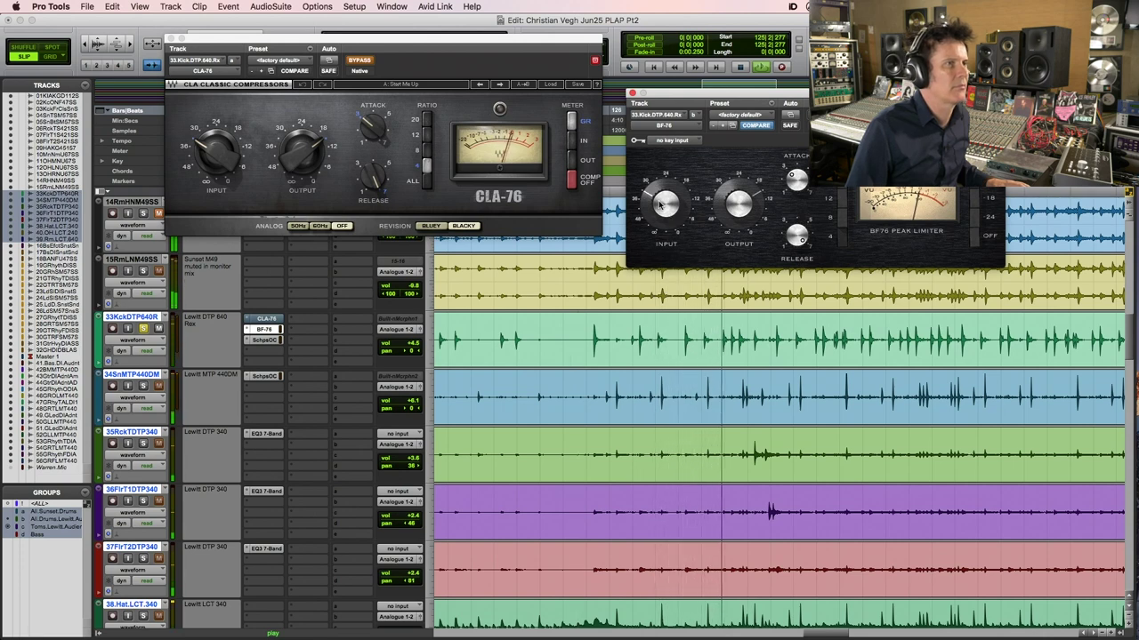
drag(658, 204, 662, 197)
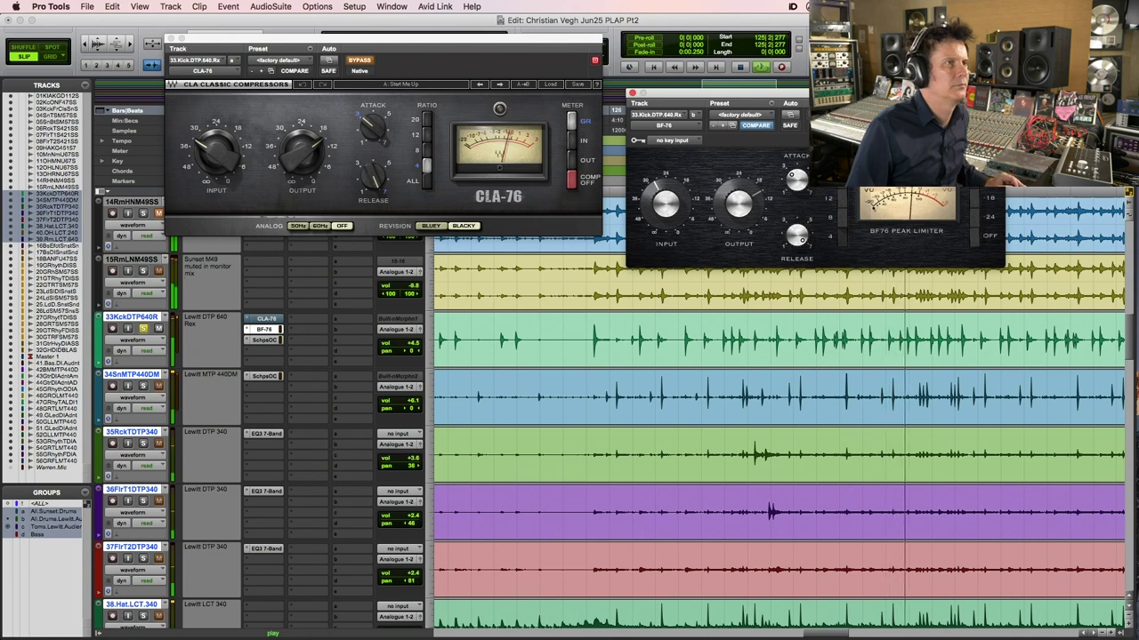
Compare the CLA-76 and BF-76 on the kick by alternating which one is bypassed during playback
click(360, 61)
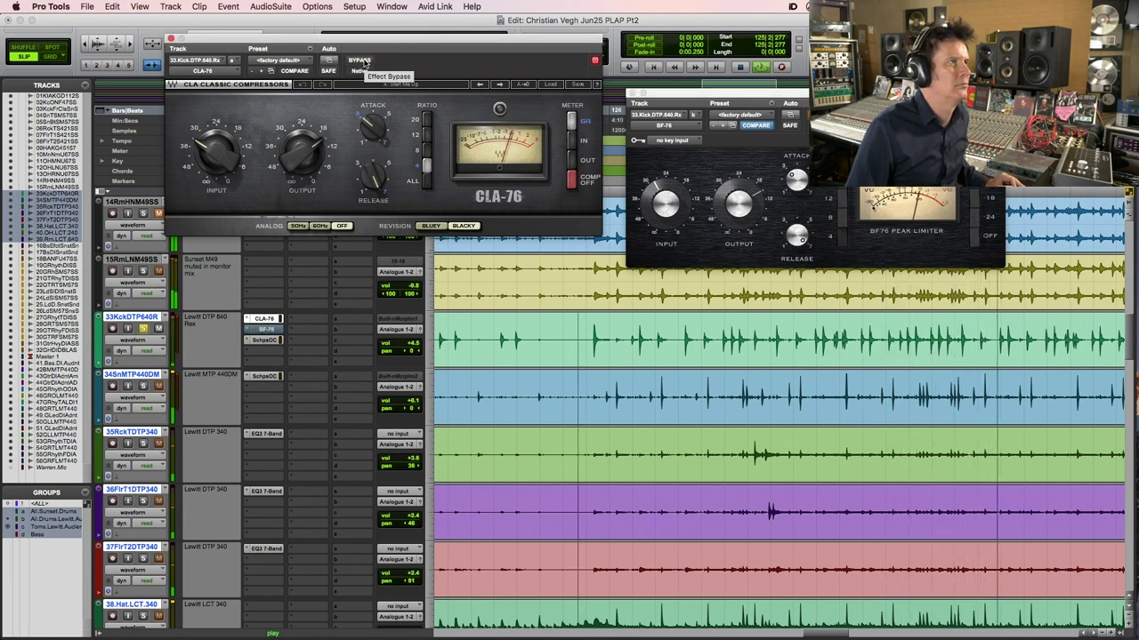
click(361, 61)
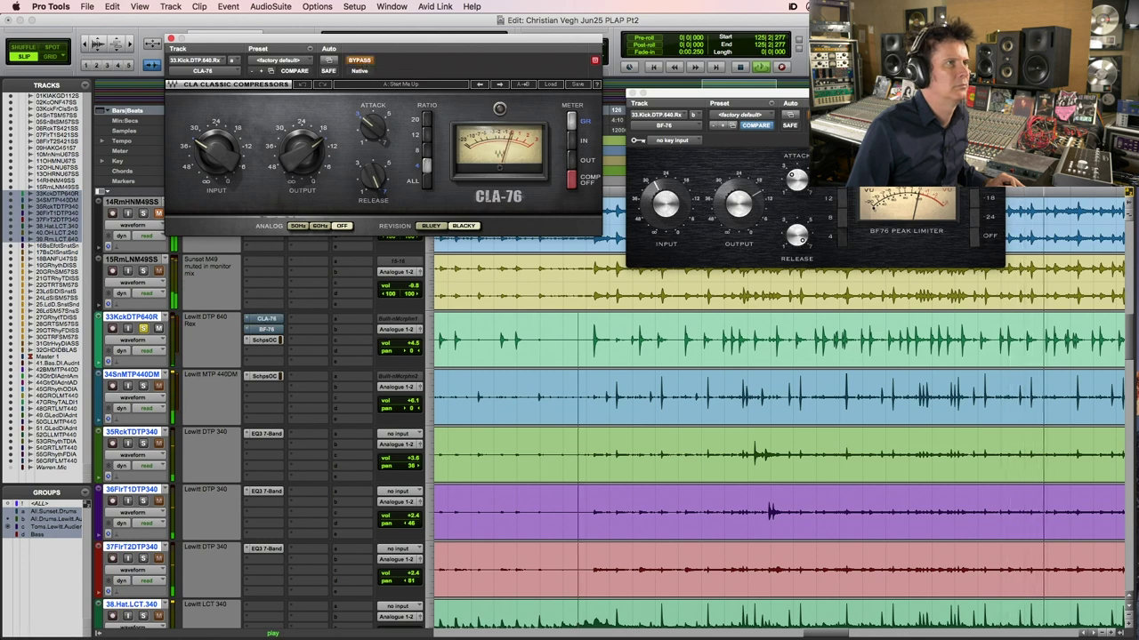
click(712, 92)
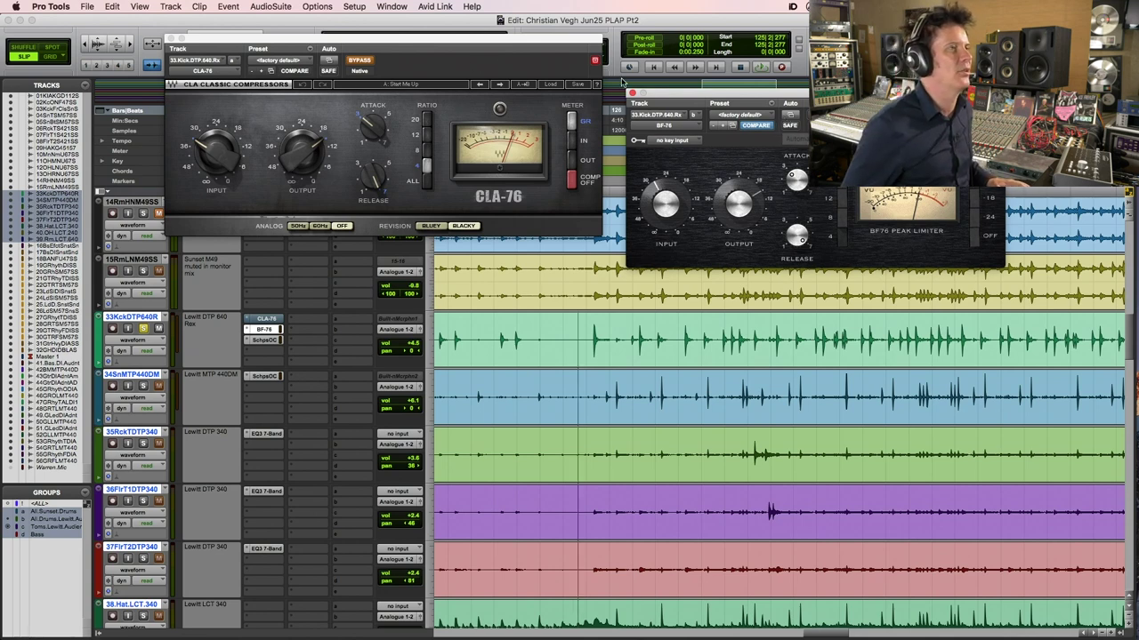
click(363, 60)
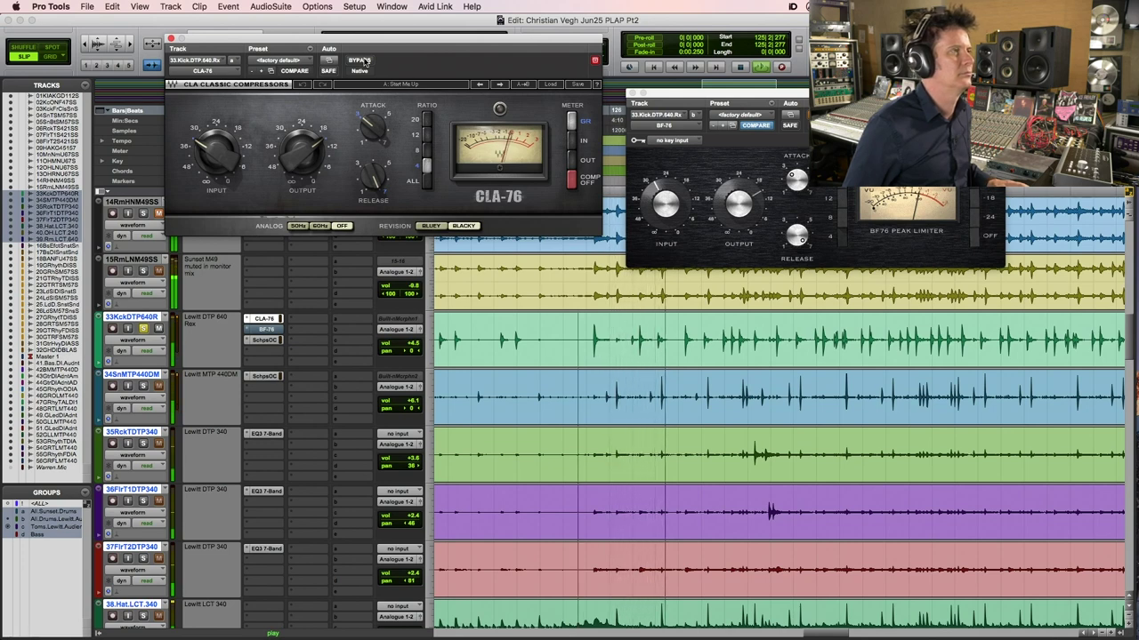
click(360, 61)
click(264, 330)
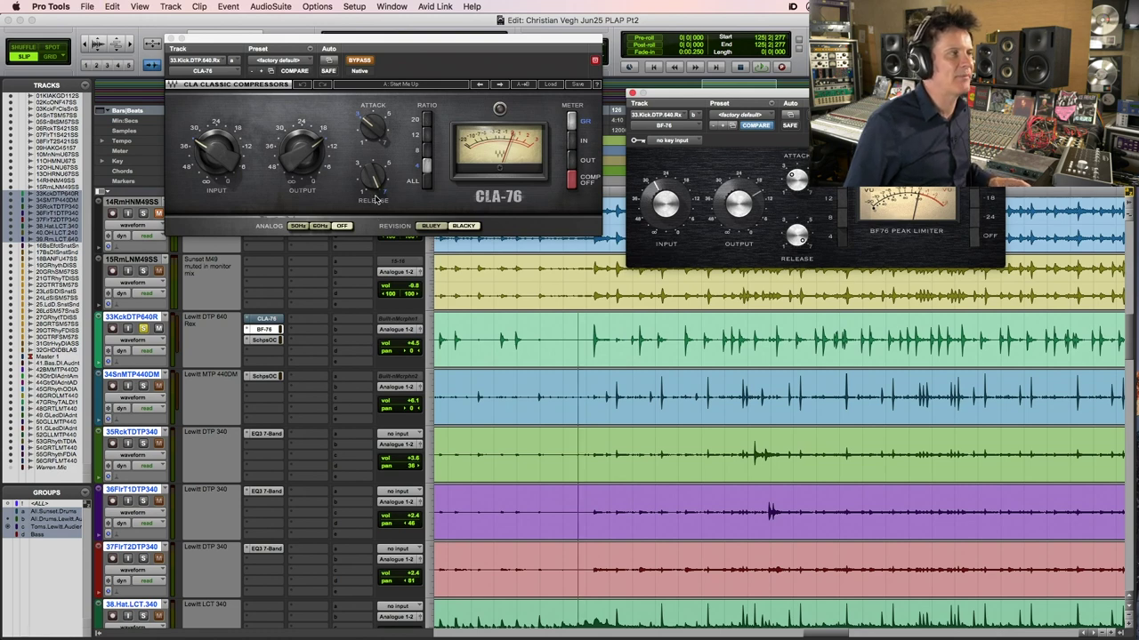
Make the BF-76 inactive on the kick track with the CLA-76 active again, and close both compressor windows
click(272, 329)
ctrl+super+click(272, 329)
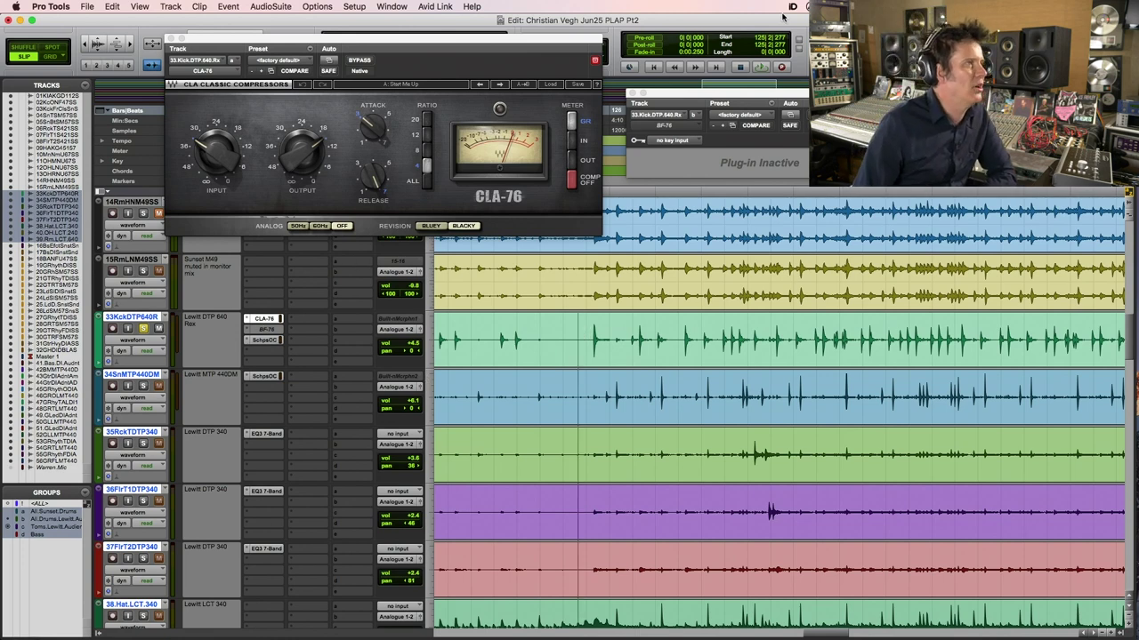
click(171, 39)
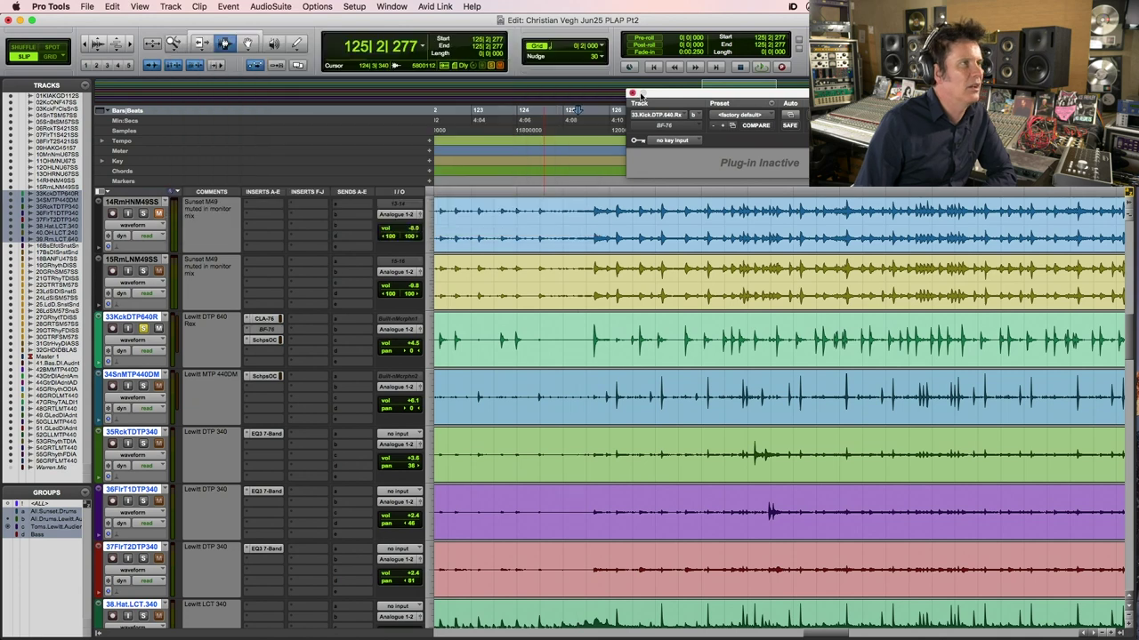
click(632, 93)
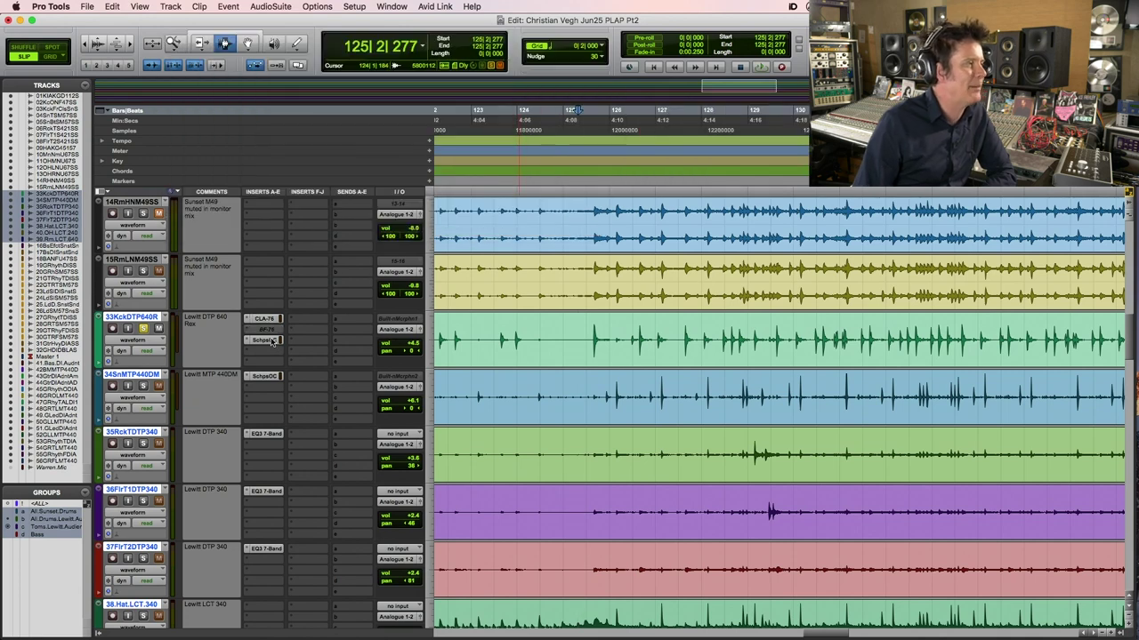
Open the Scheps Omni Channel on the Lewitt kick and examine its saturation, gate, EQ and compressor settings
click(269, 340)
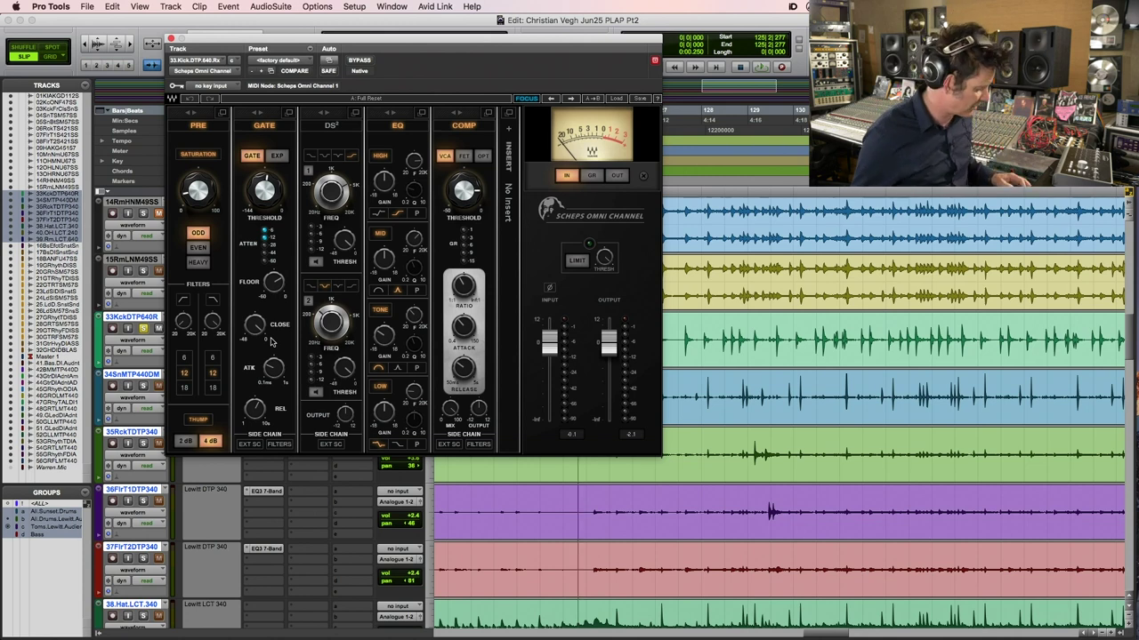
drag(367, 36, 378, 40)
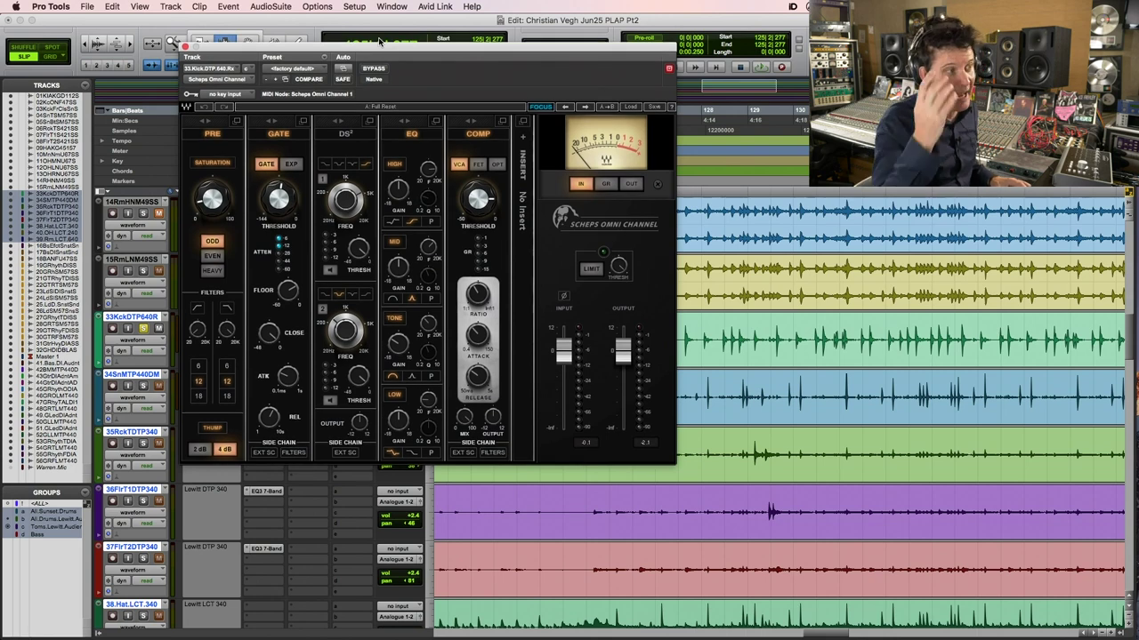
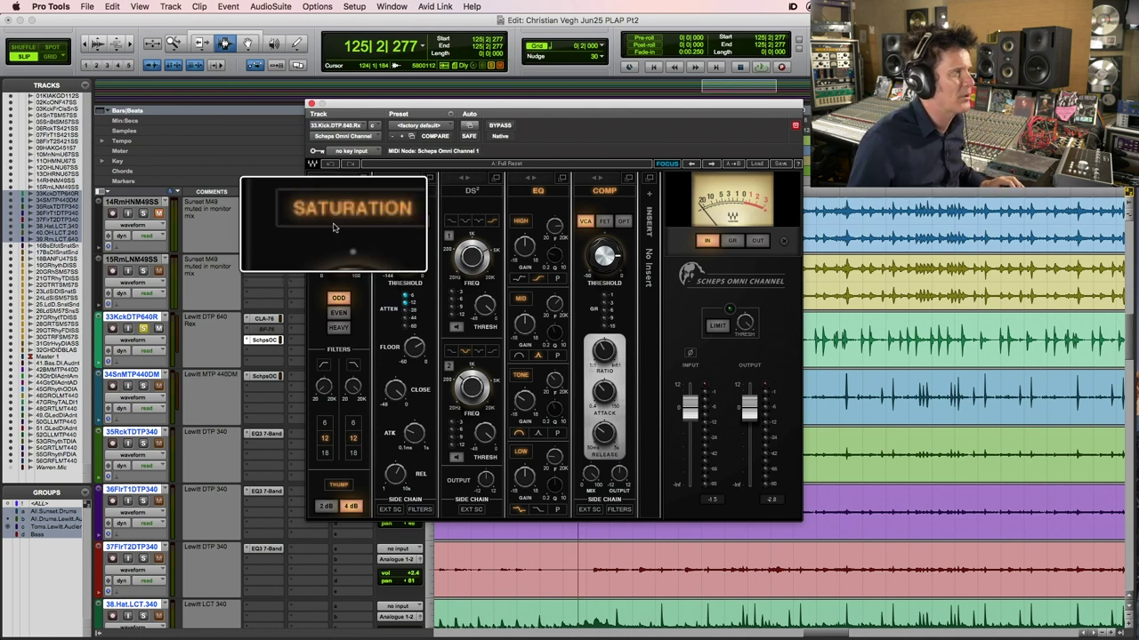
drag(337, 256, 342, 266)
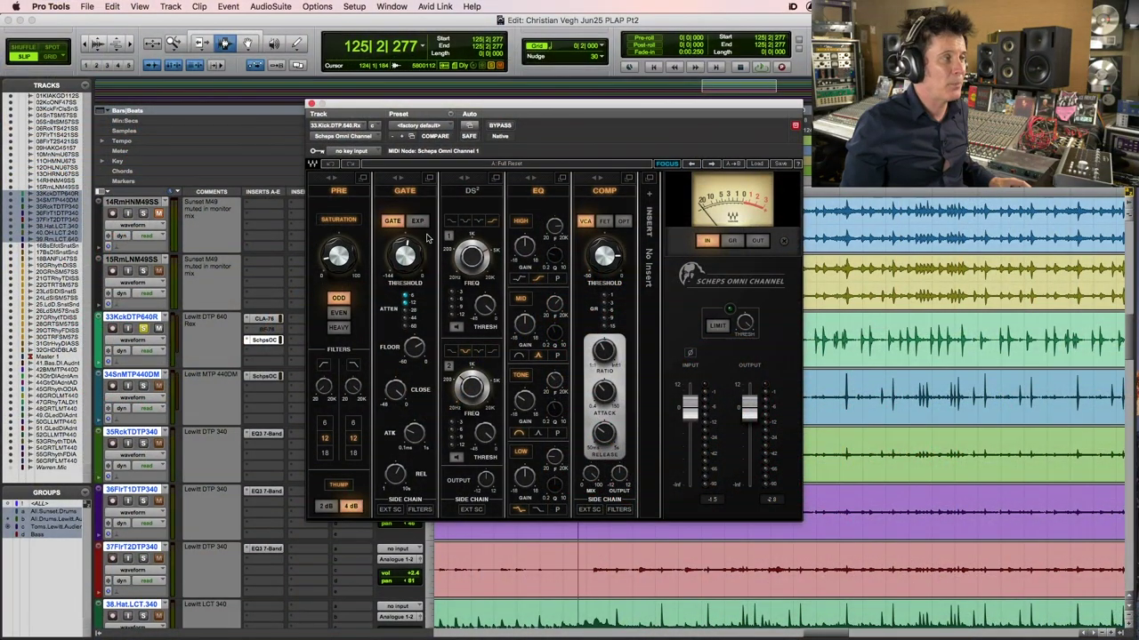
mouse_move(425, 260)
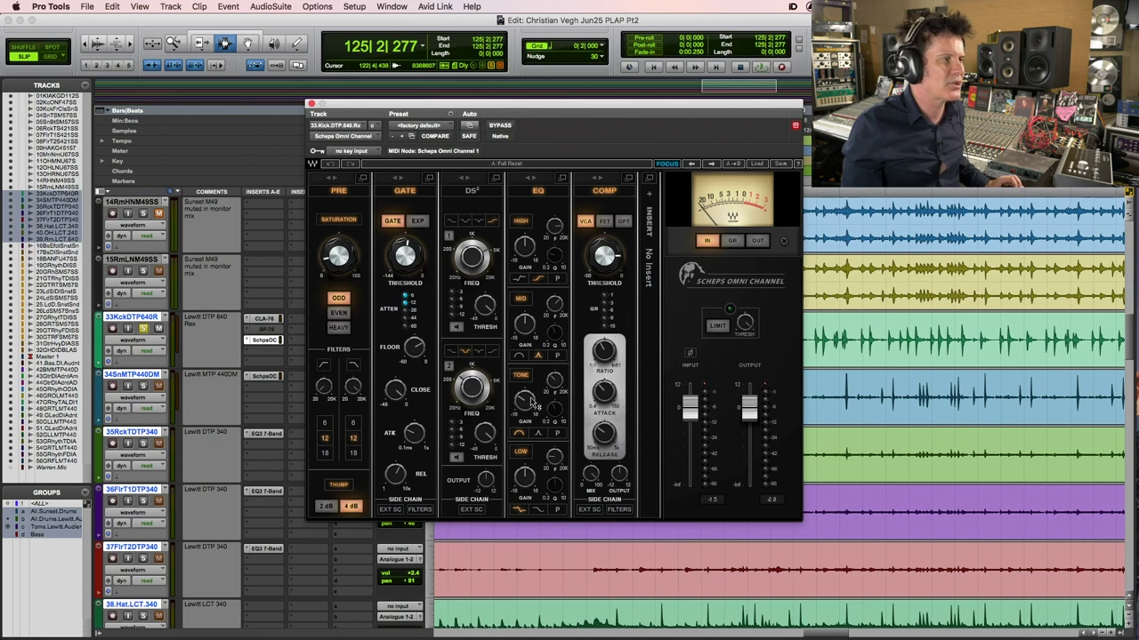
mouse_move(525, 405)
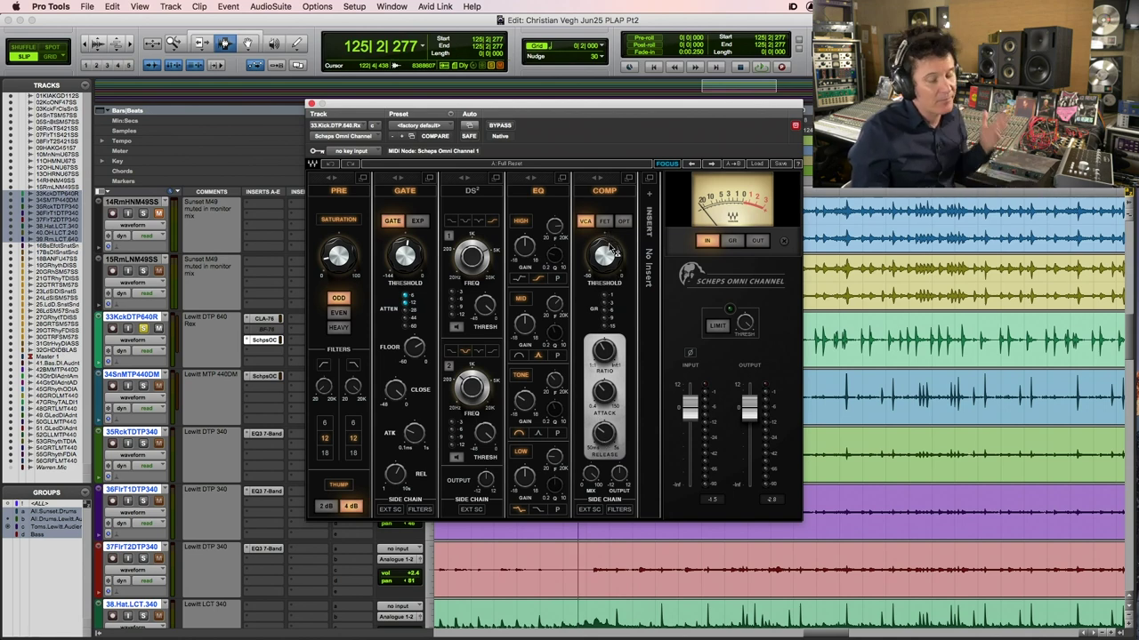
Compare the kick from bar 125 with the CLA-76 and Scheps Omni Channel bypassed, and with both active
super+click(277, 340)
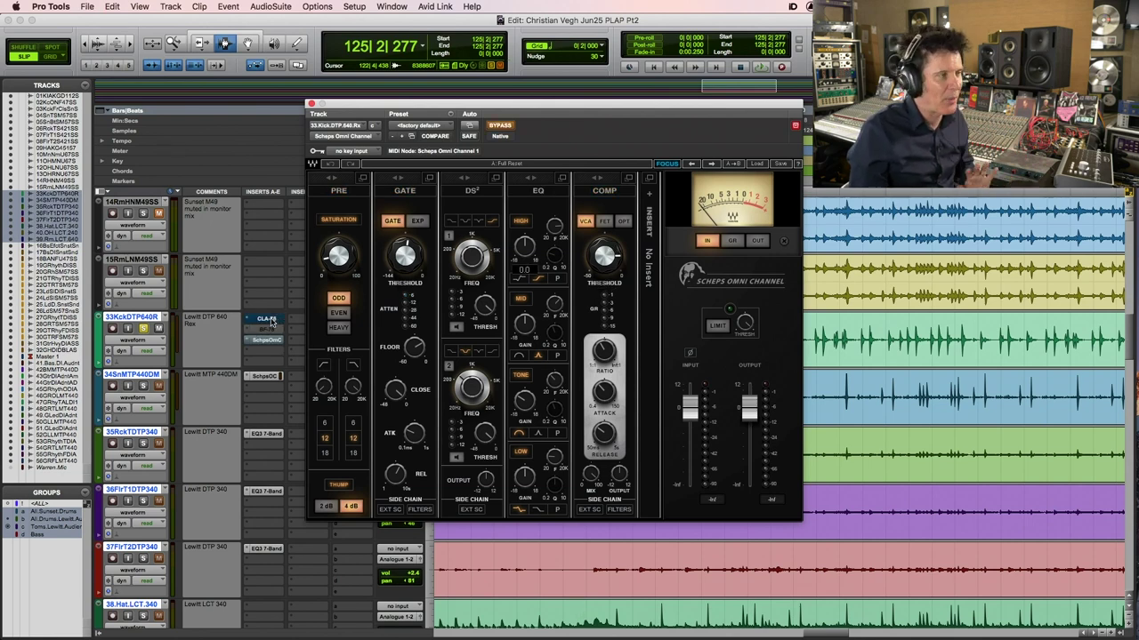
key(space)
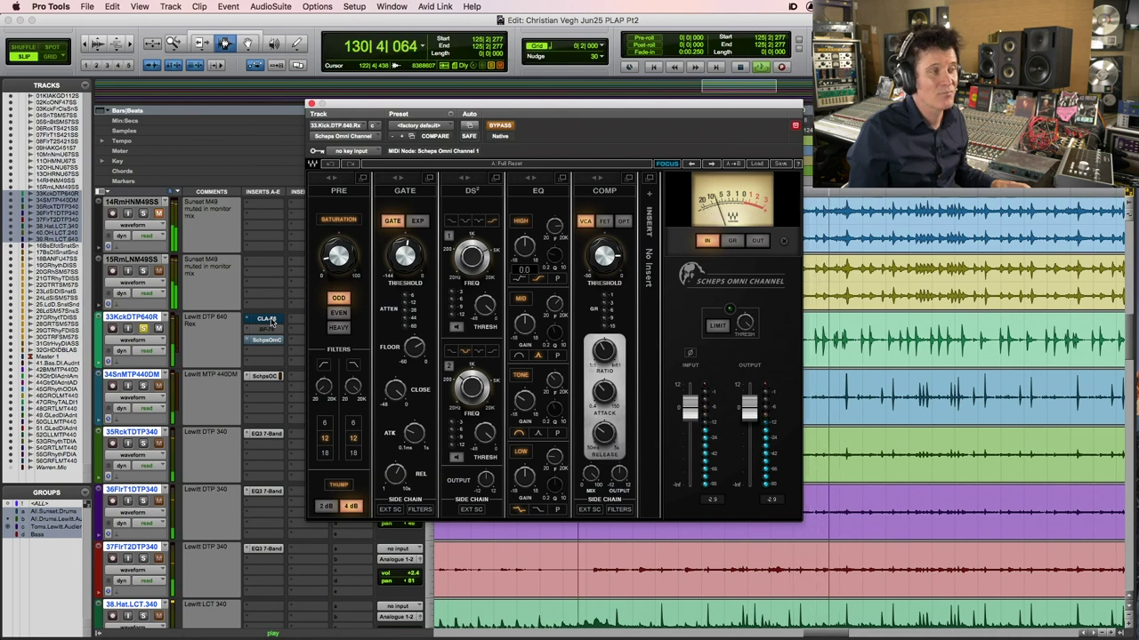
key(space)
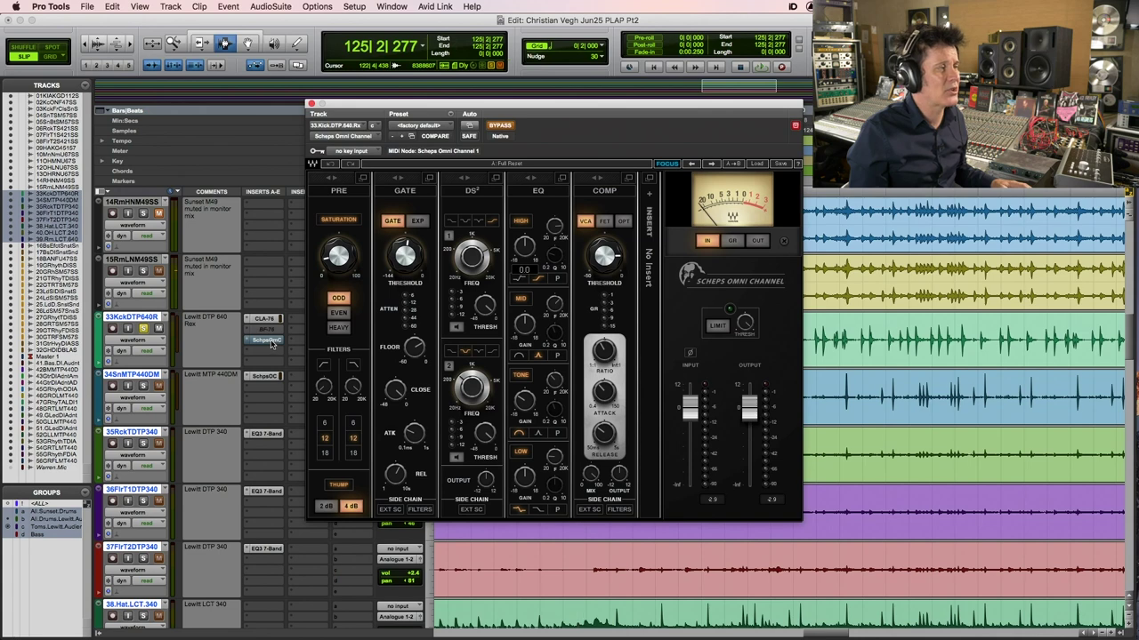
super+click(273, 345)
key(space)
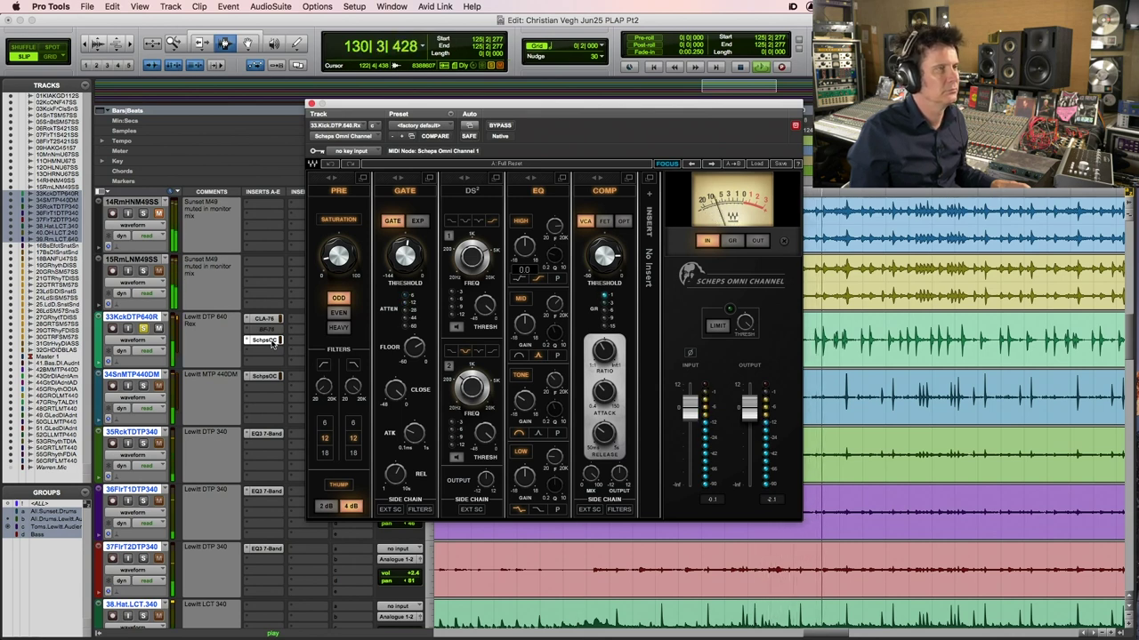
key(space)
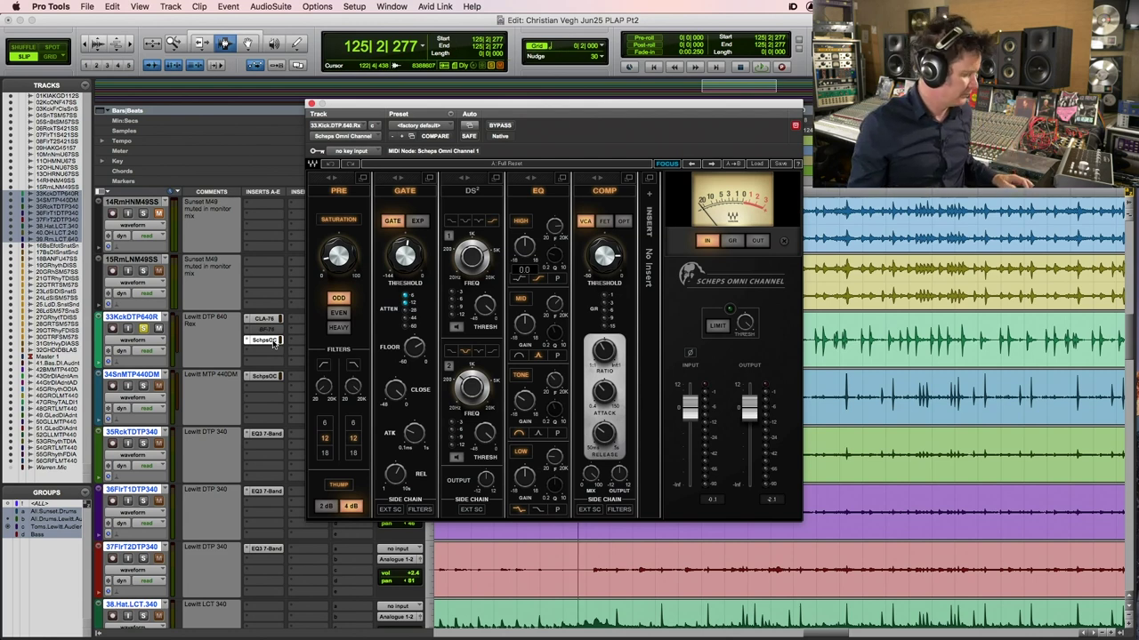
Close the kick's plug-in, solo the Lewitt snare with the edit cursor just before bar 126, and open its Scheps Omni Channel
click(311, 104)
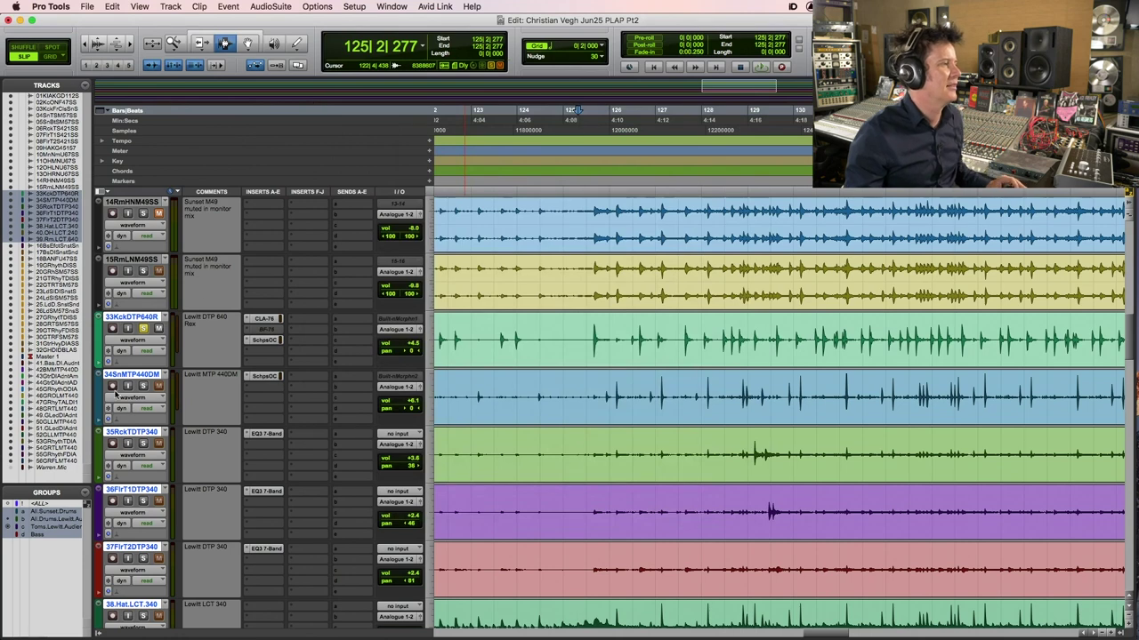
click(143, 386)
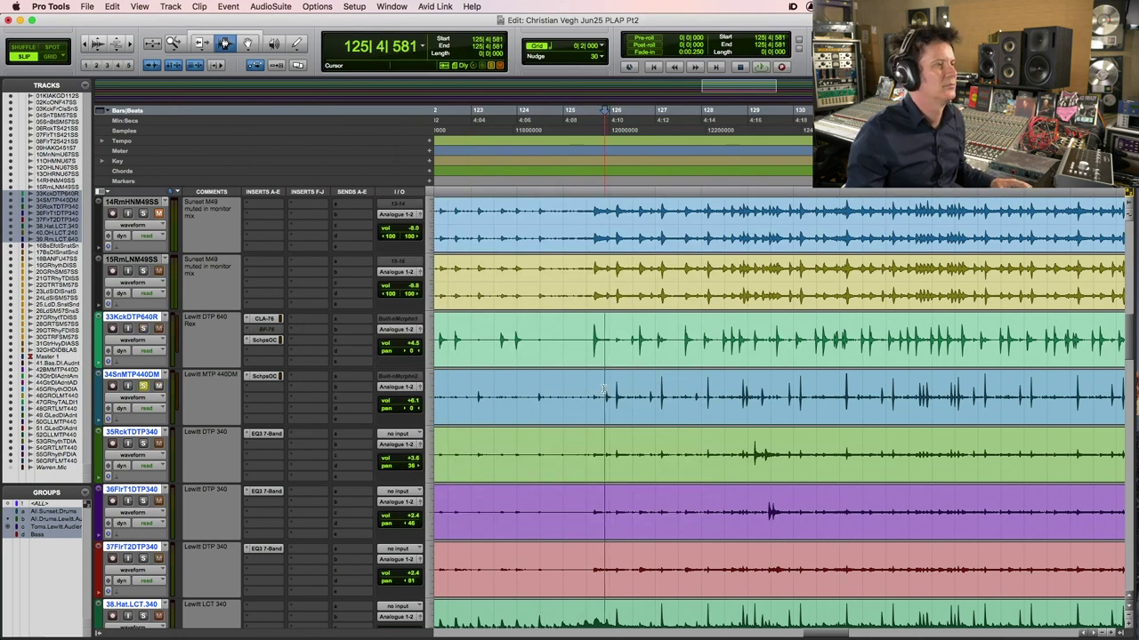
click(272, 378)
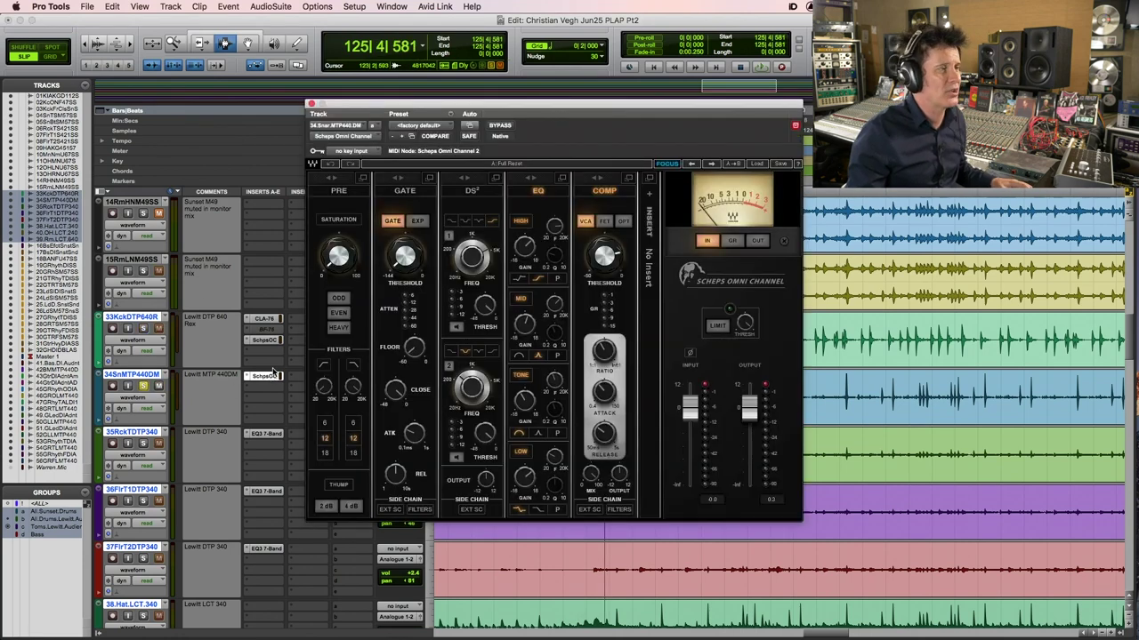
Compare the soloed Lewitt snare from bar 125 with the Scheps Omni Channel active and bypassed, leaving it active
key(space)
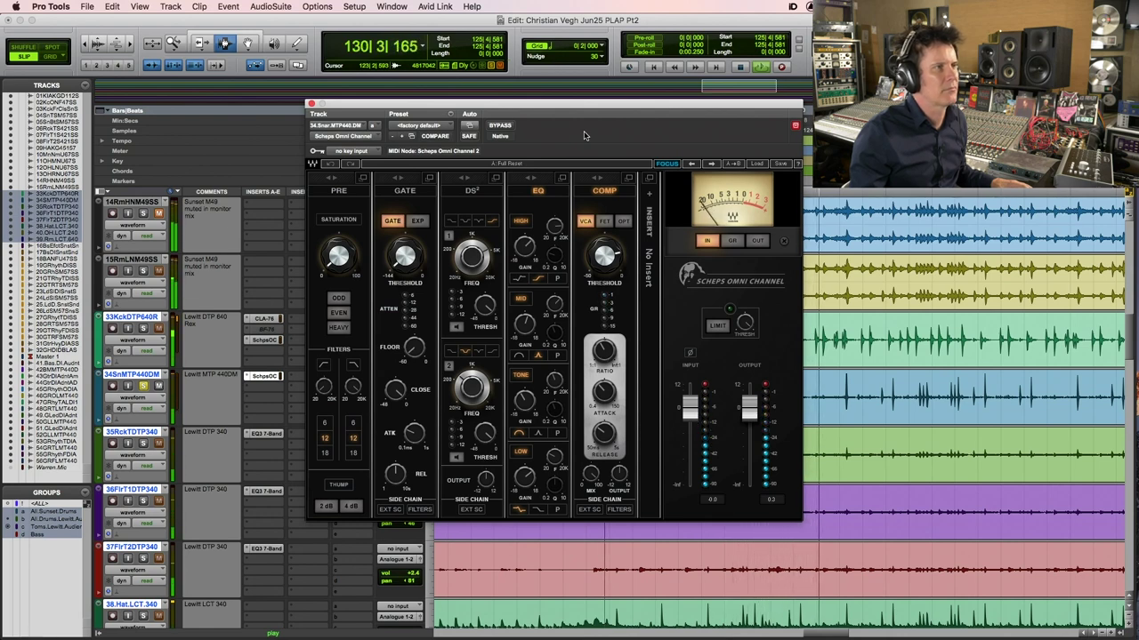
click(503, 126)
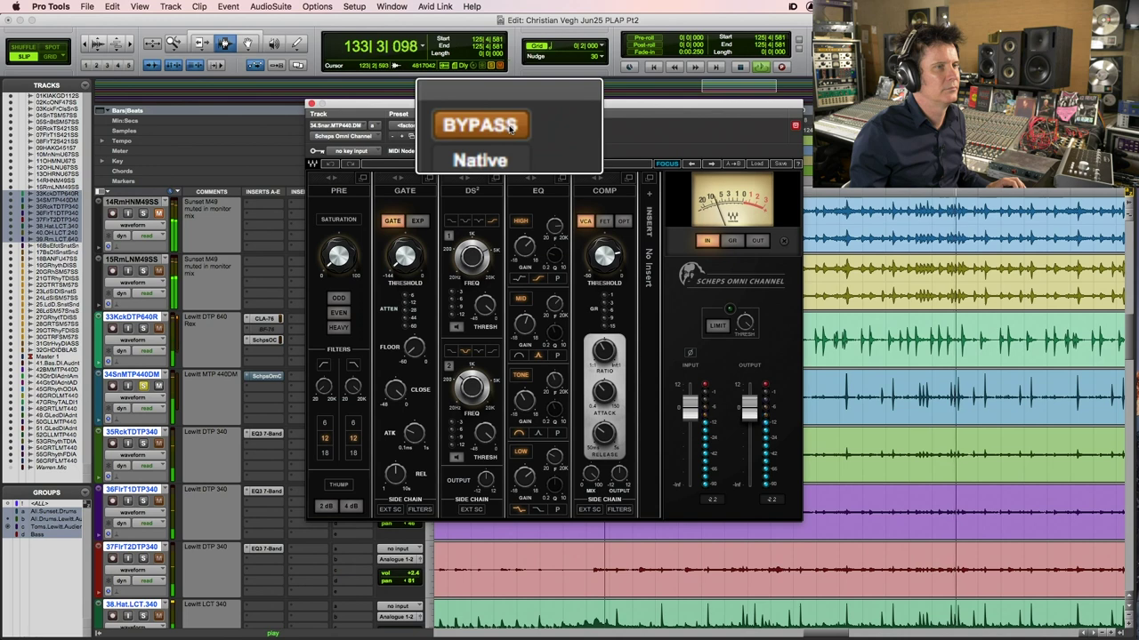
key(space)
drag(622, 108, 523, 68)
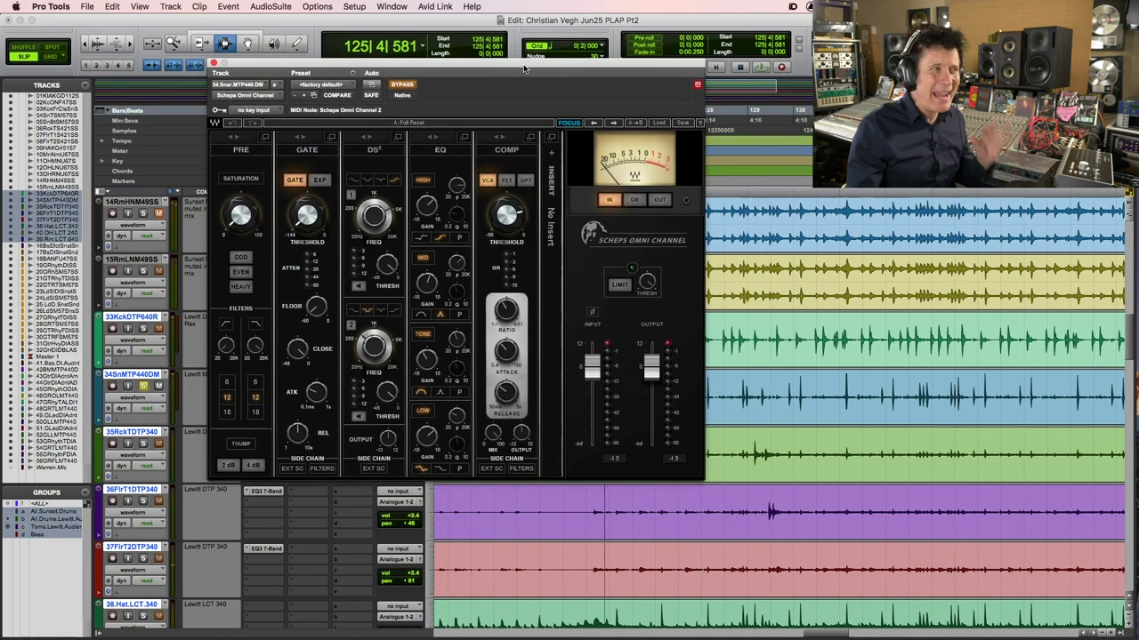
key(space)
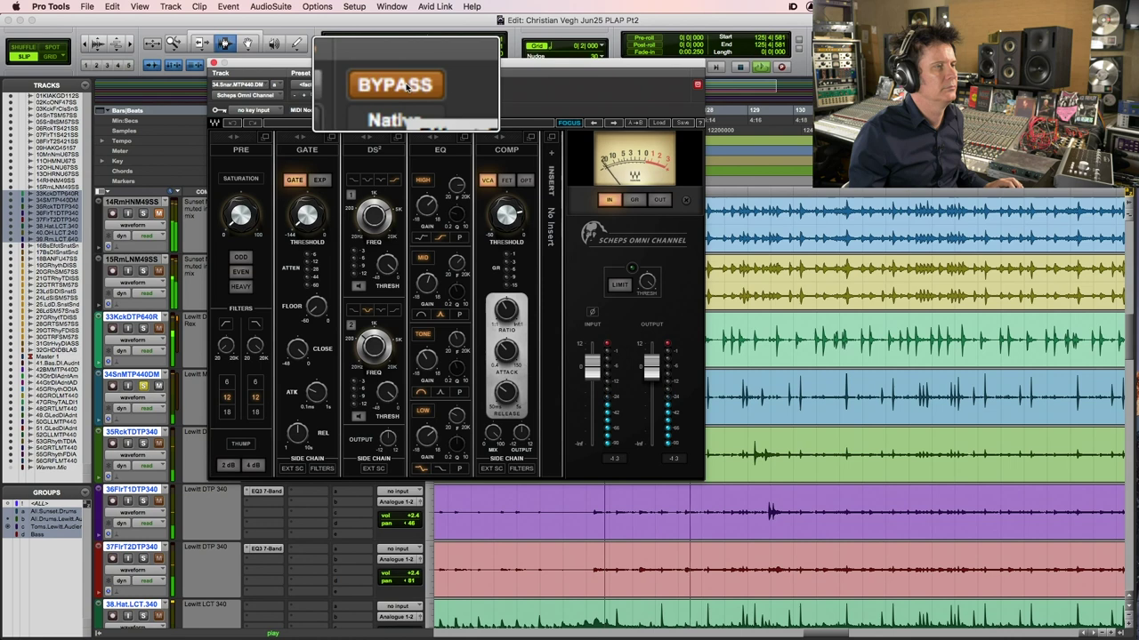
click(406, 86)
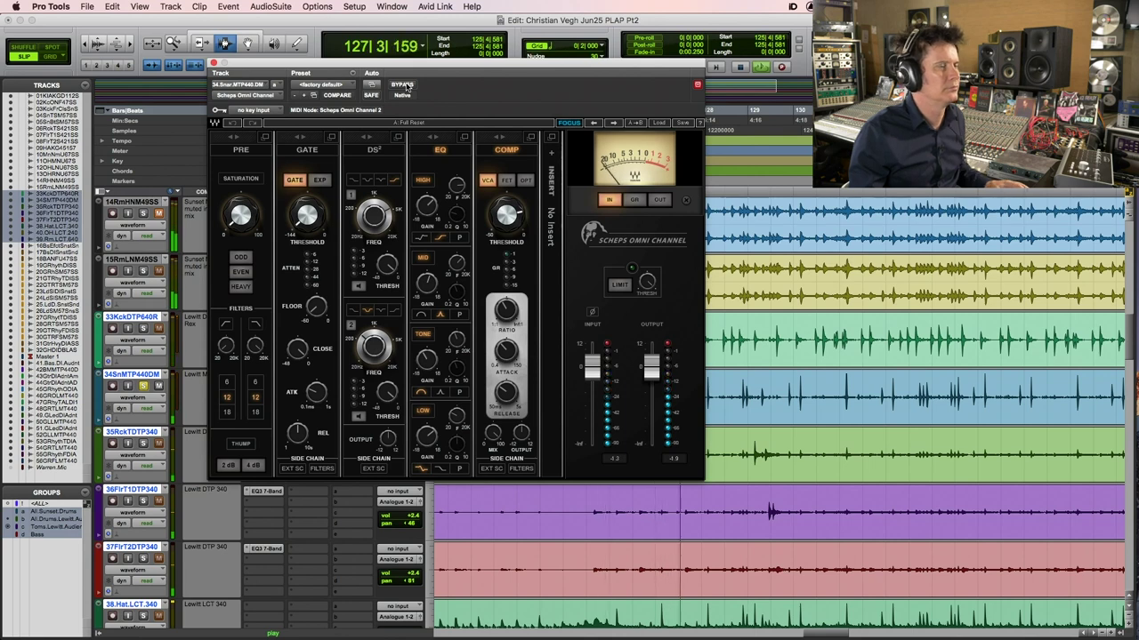
Replay the snare with the Scheps Omni Channel active while watching the compressor's gain-reduction meter, and stop playback
key(space)
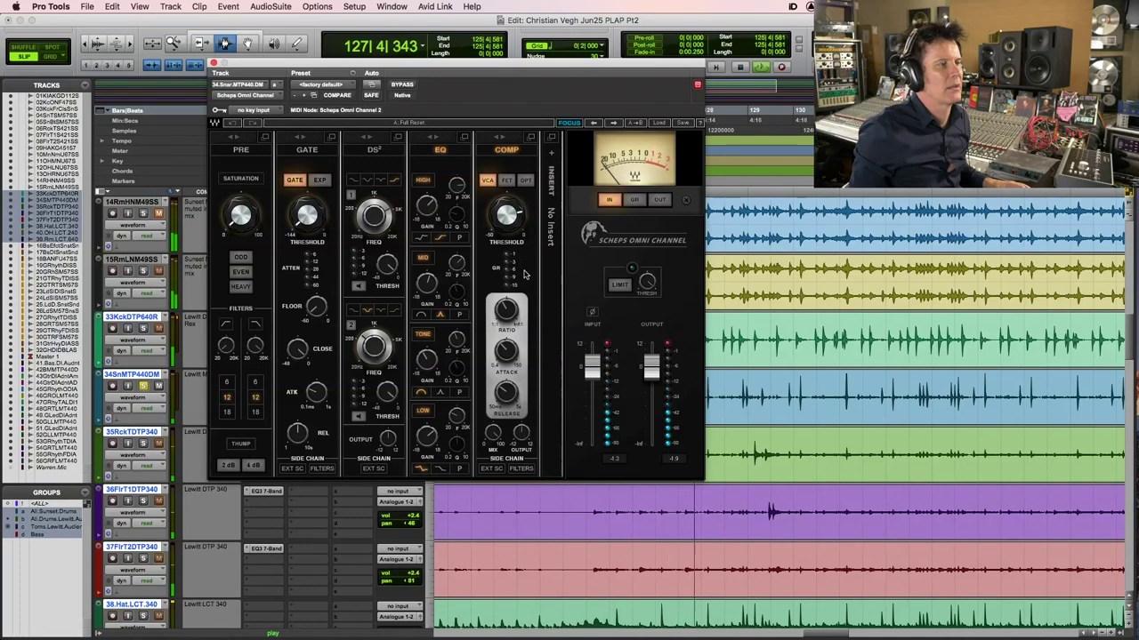
key(space)
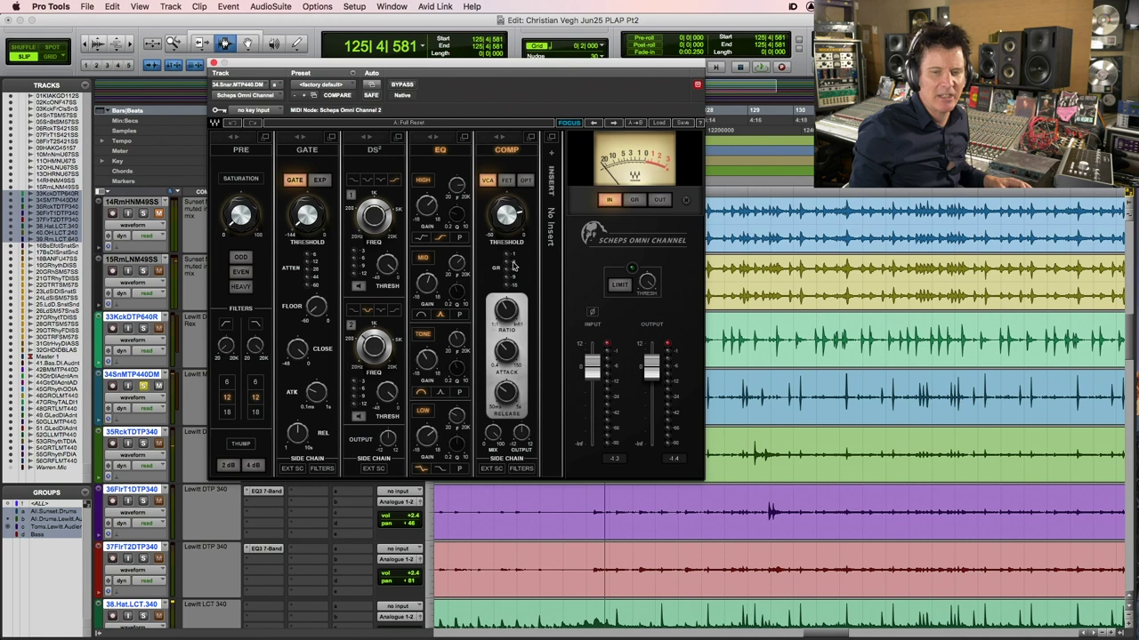
key(space)
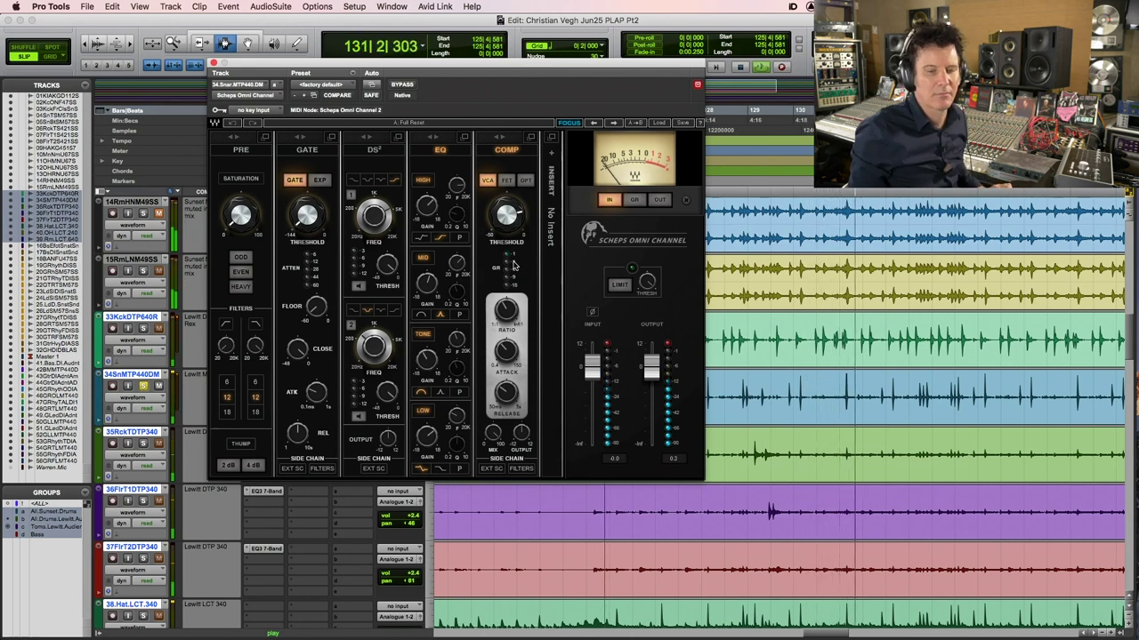
key(space)
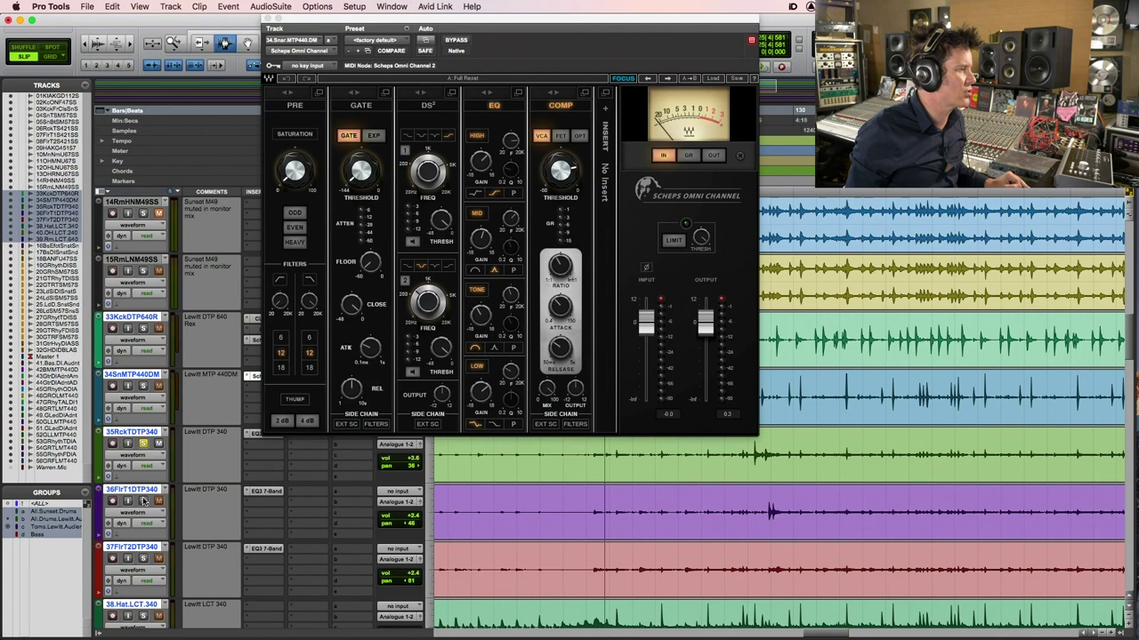
Solo the Lewitt rack tom and both floor toms, and place the edit cursor at 149|2|265, just before the busy tom section
key(F5)
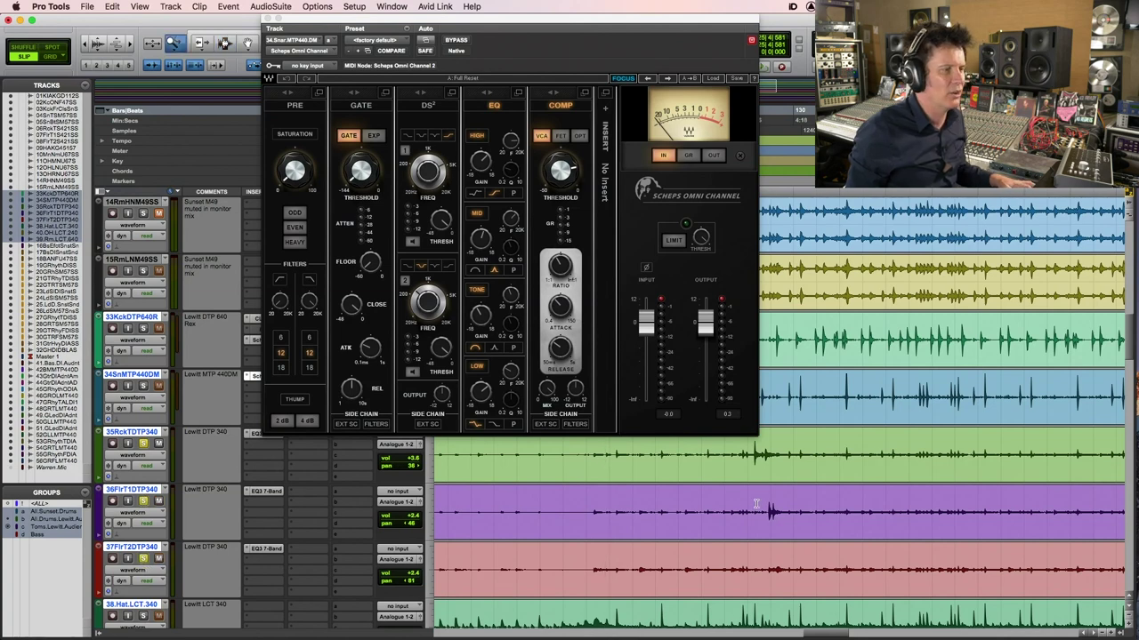
alt+click(736, 508)
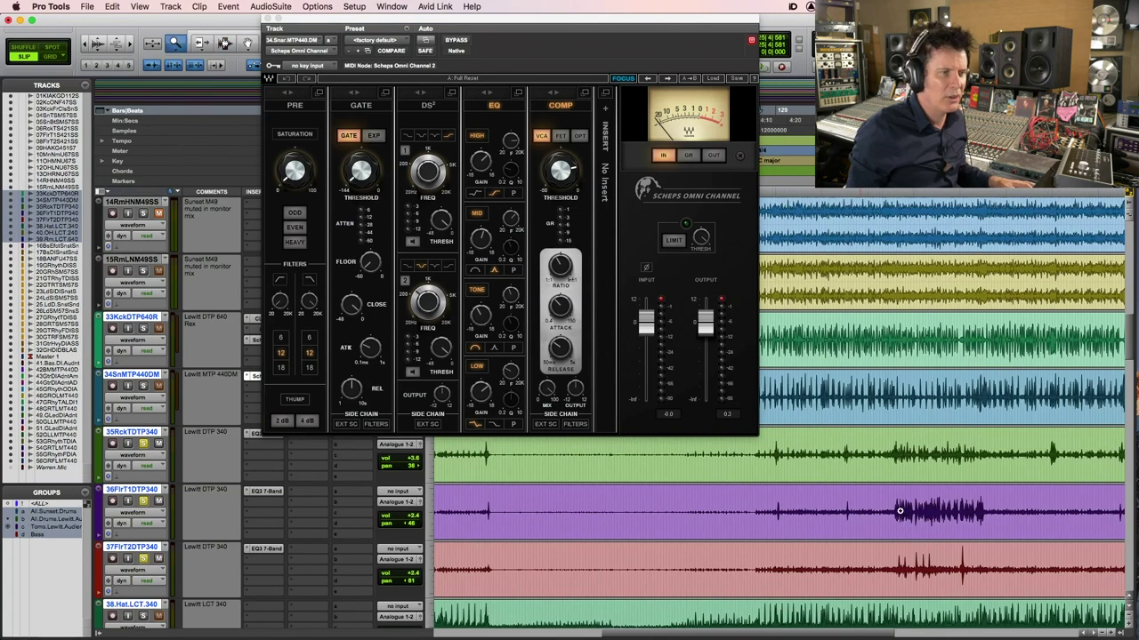
alt+click(862, 510)
key(F7)
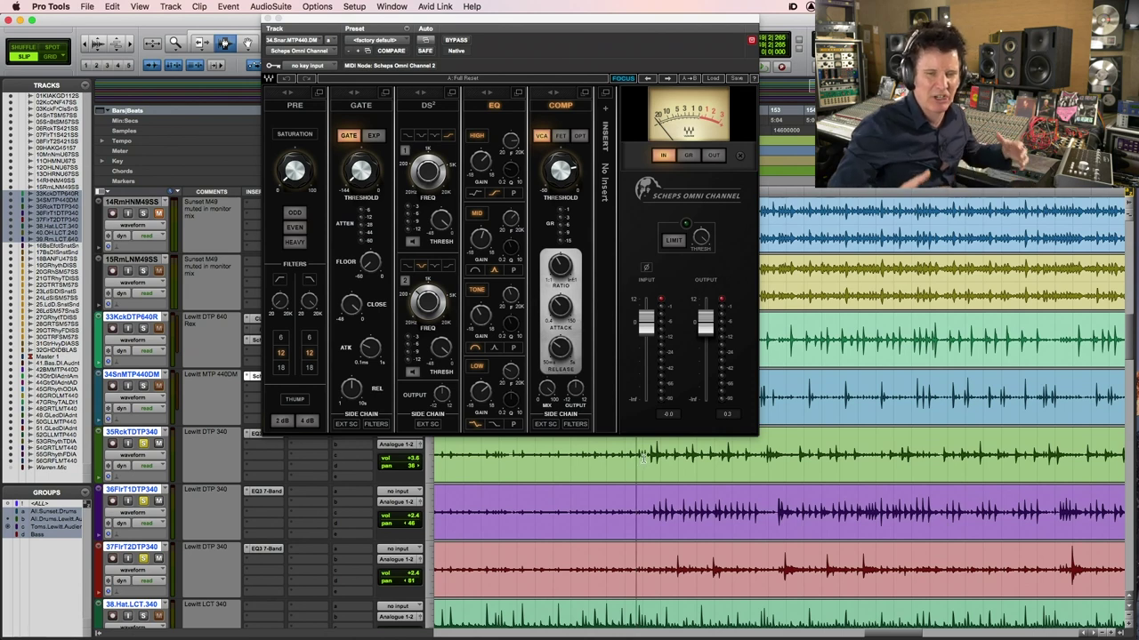
Play the soloed toms from bar 149 and follow their waveforms through the tom section
key(space)
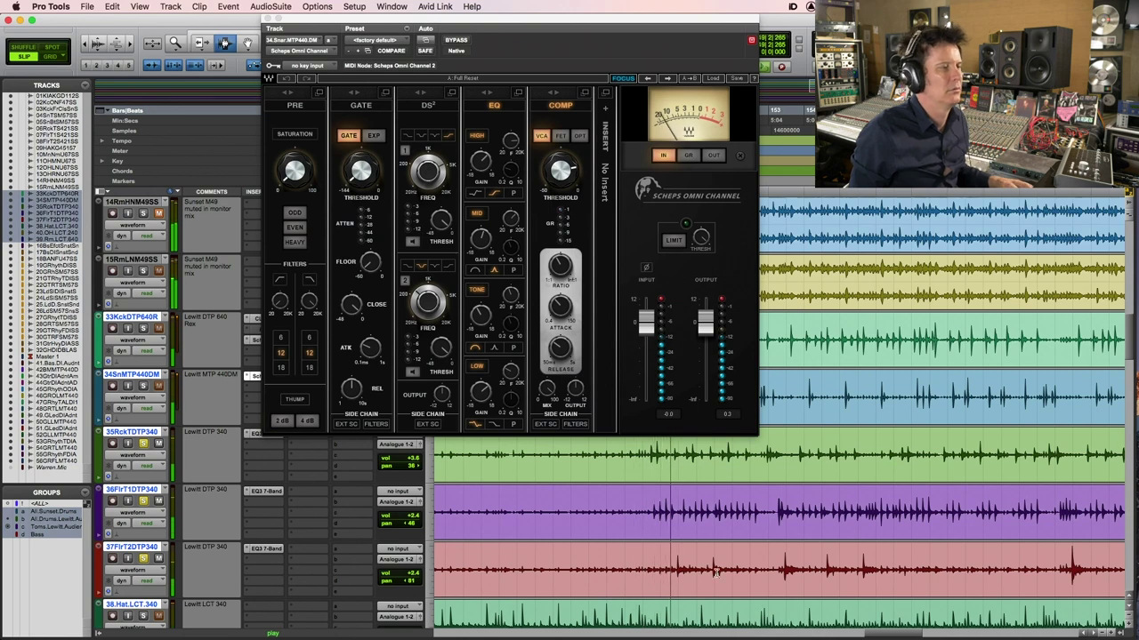
key(F5)
click(714, 524)
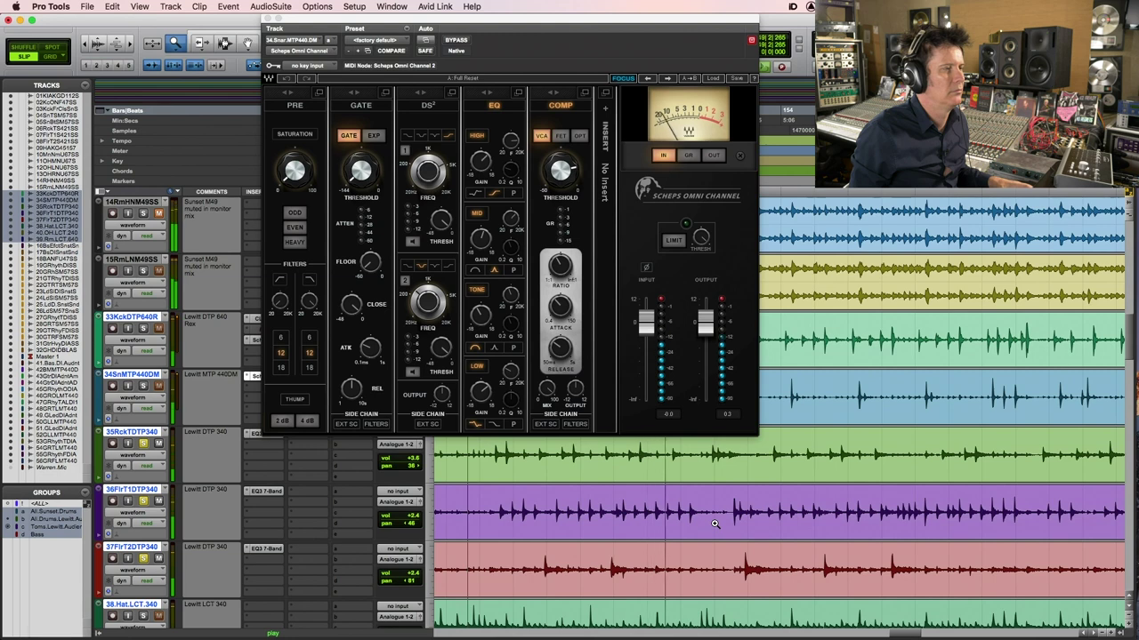
click(633, 558)
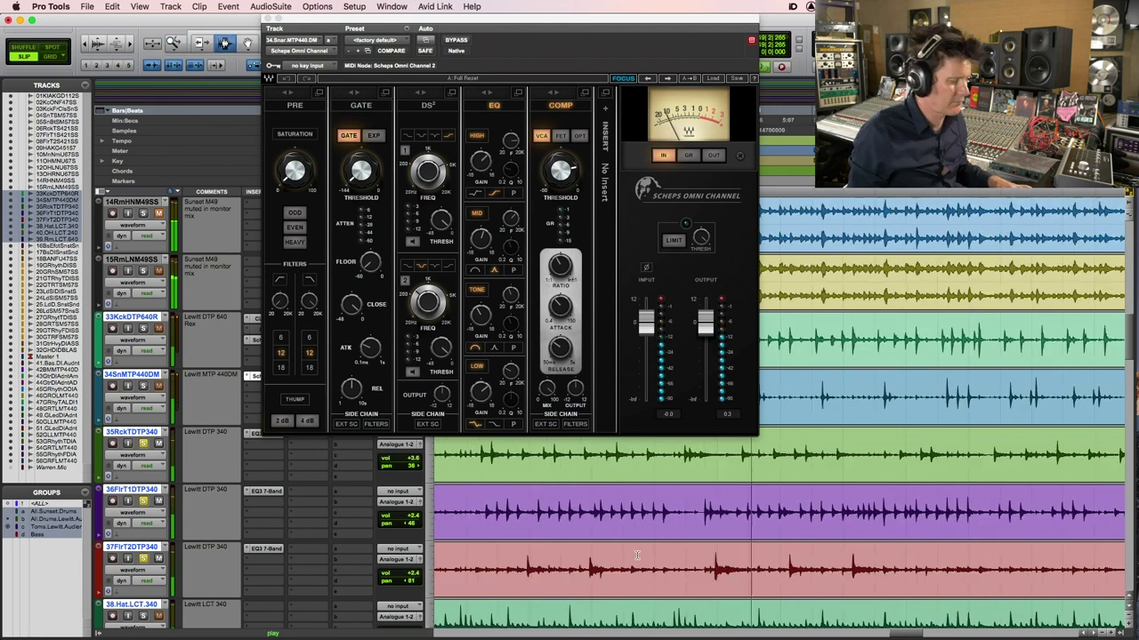
Compare the three Lewitt toms with their EQ3 7-Band inserts bypassed and active, replaying from bar 149
key(super+bracketleft)
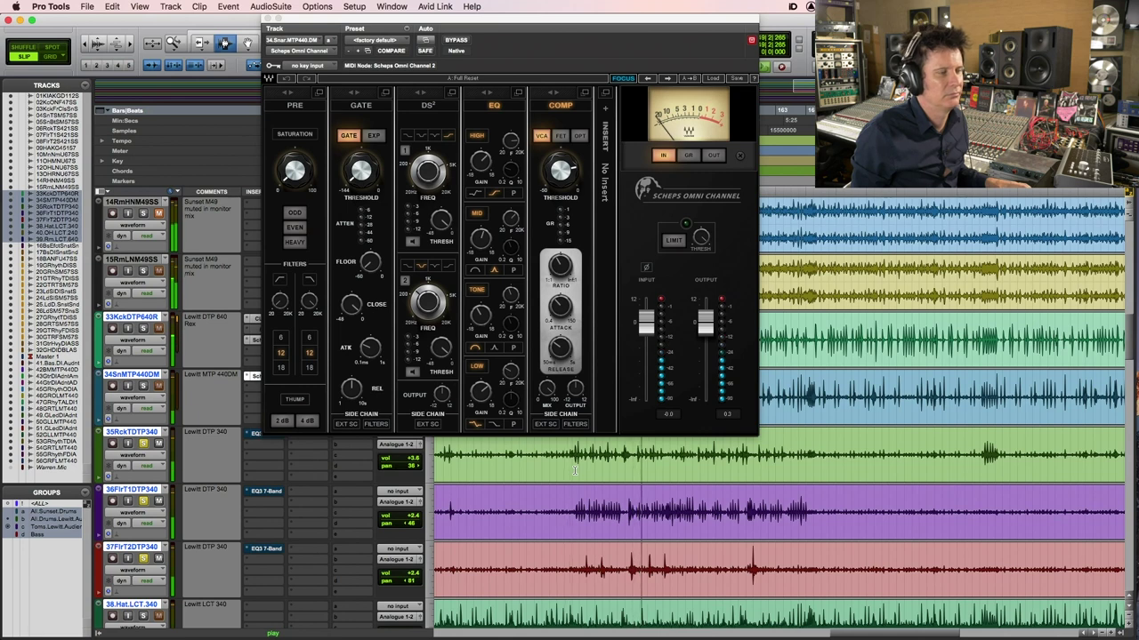
key(space)
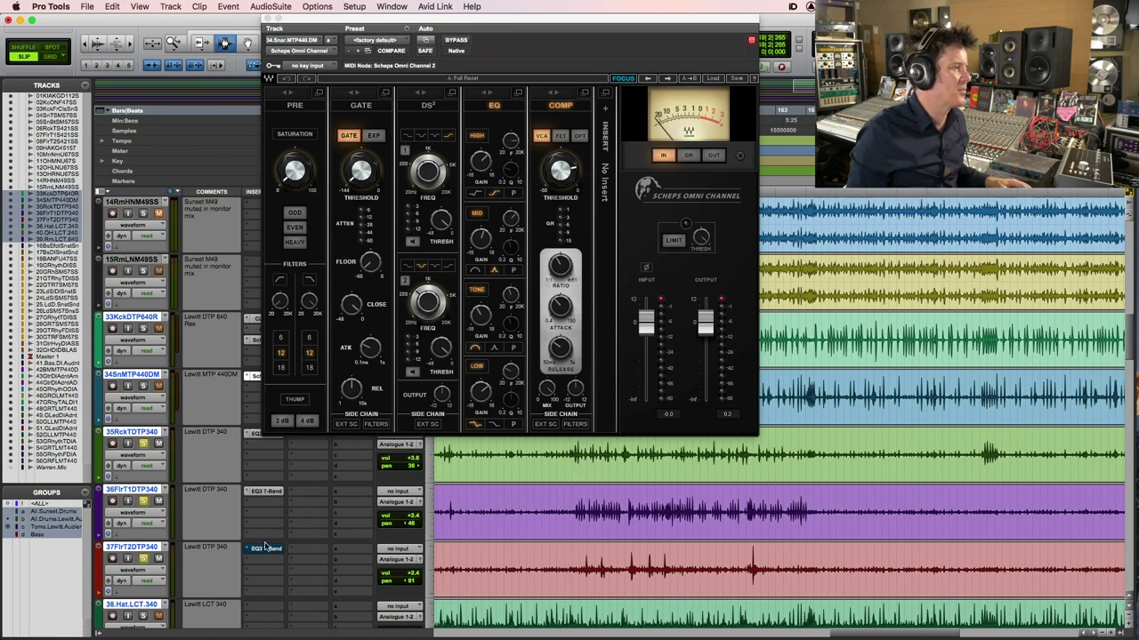
key(space)
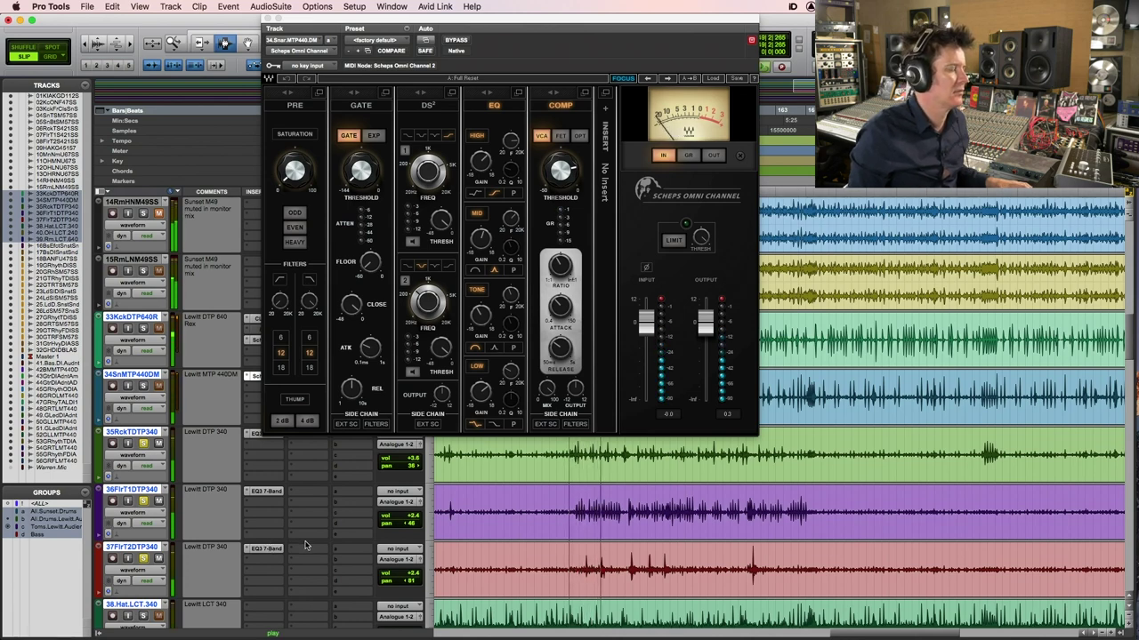
Examine and compare the EQ3 7-Band settings on the Lewitt rack and floor toms, and close the EQ window
scroll(294, 541, down, 5)
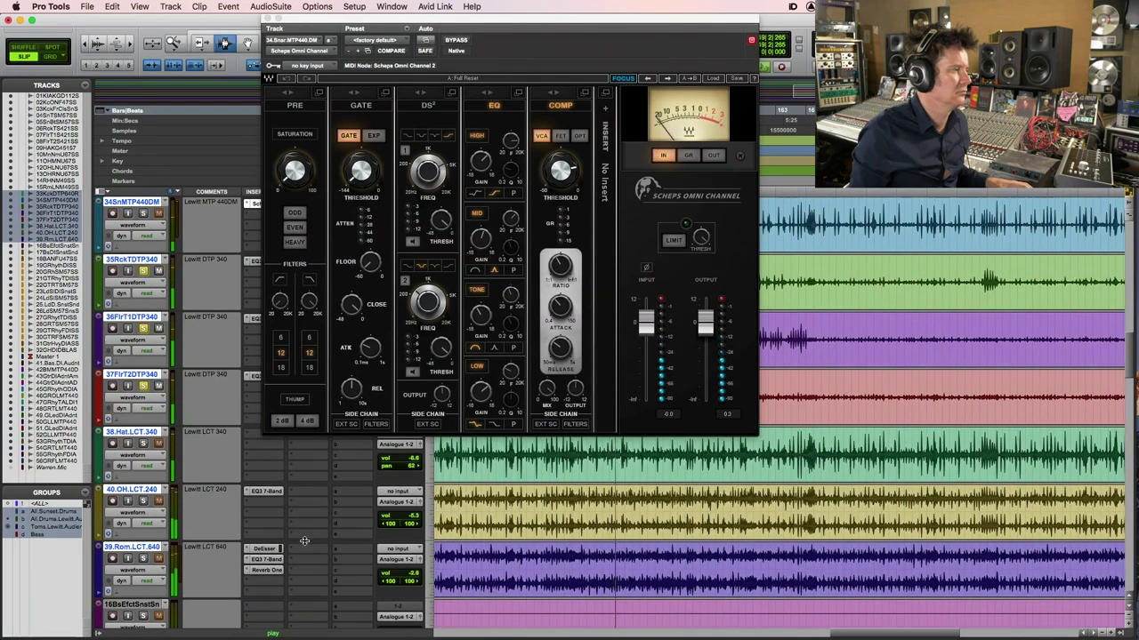
scroll(304, 541, up, 2)
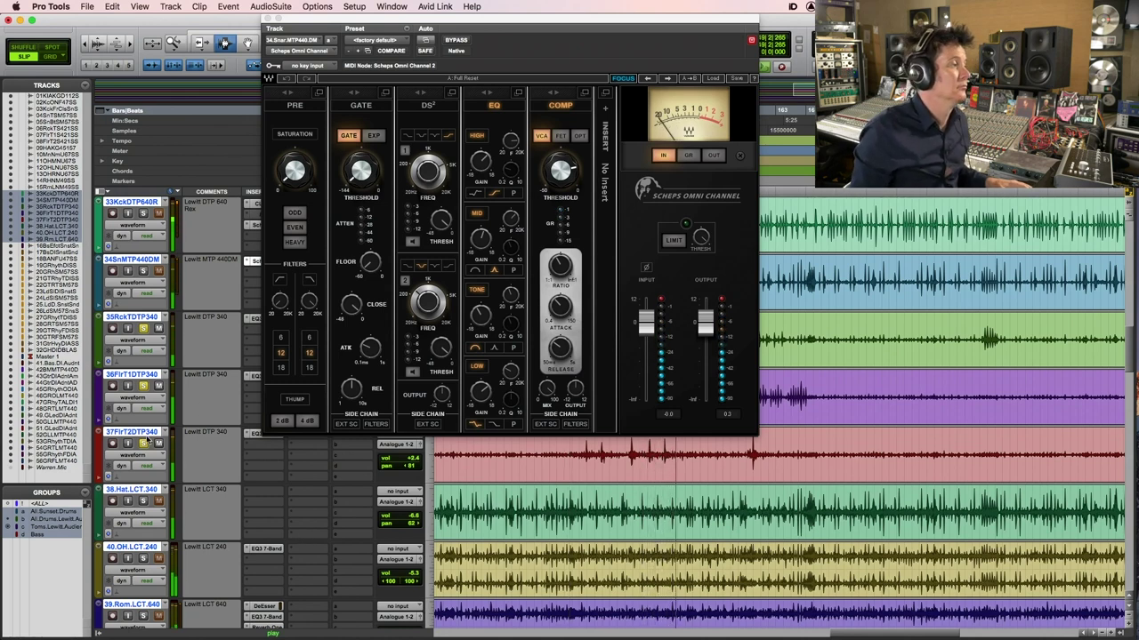
click(257, 321)
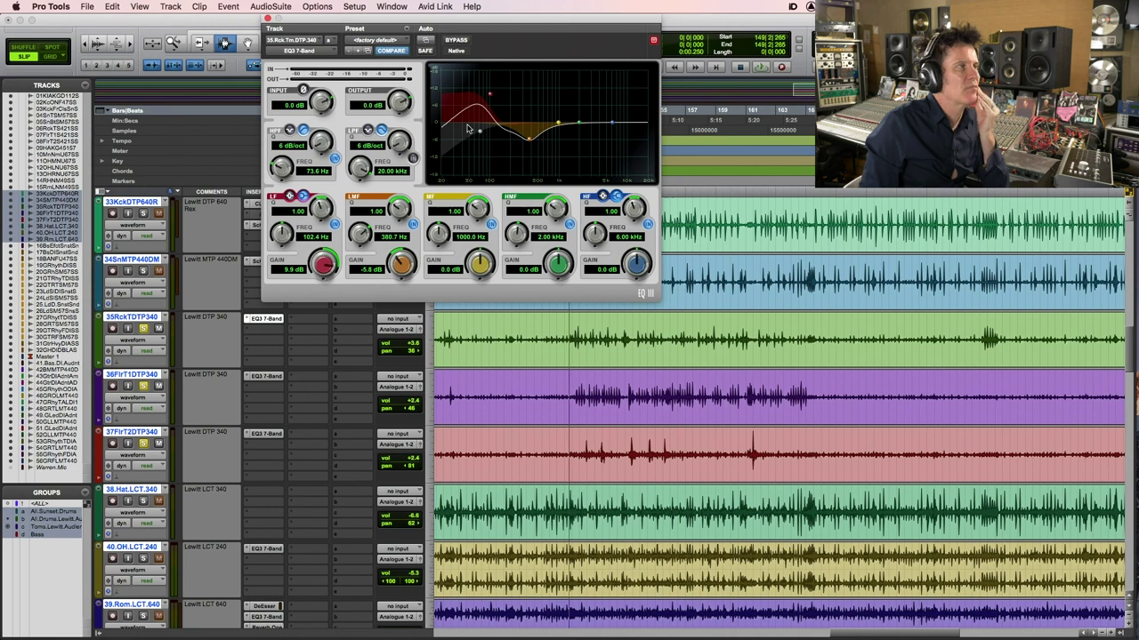
click(264, 378)
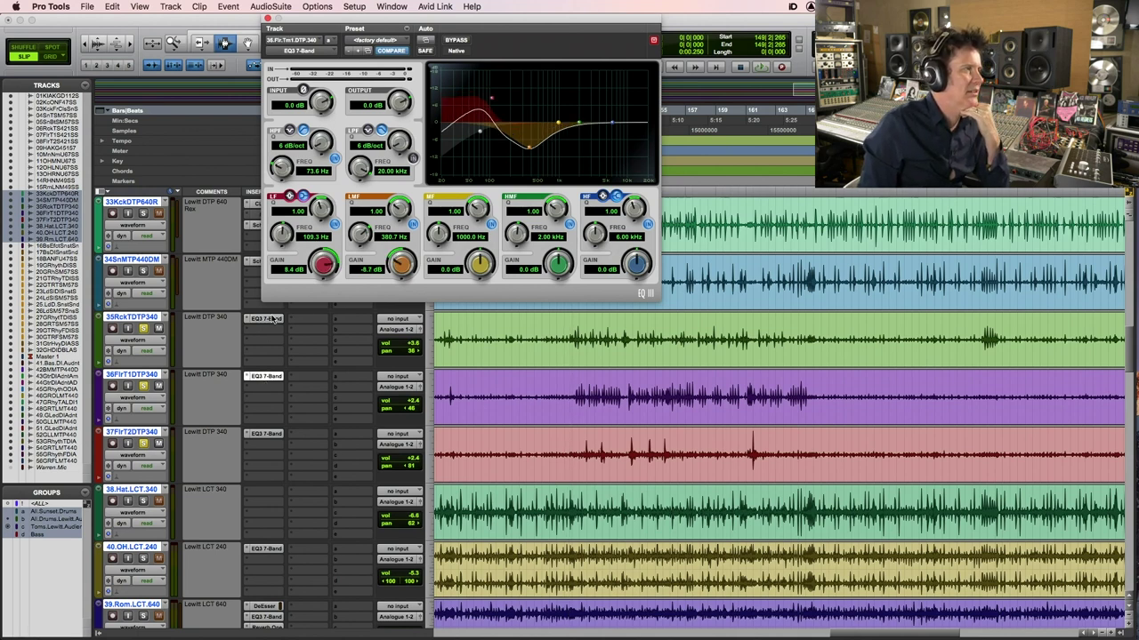
click(269, 319)
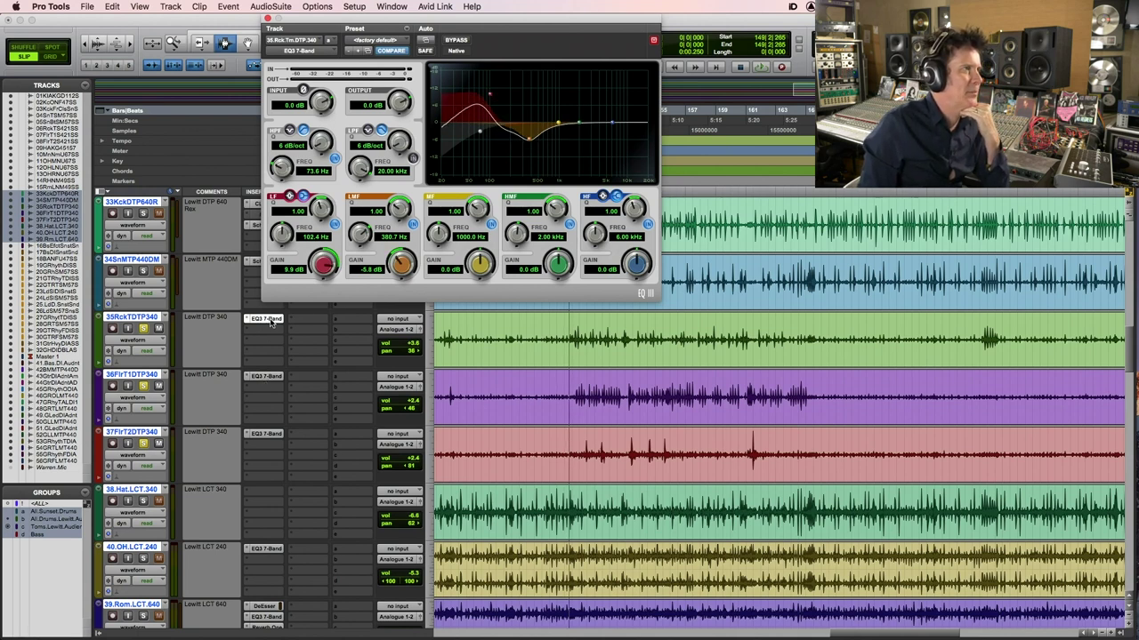
click(267, 379)
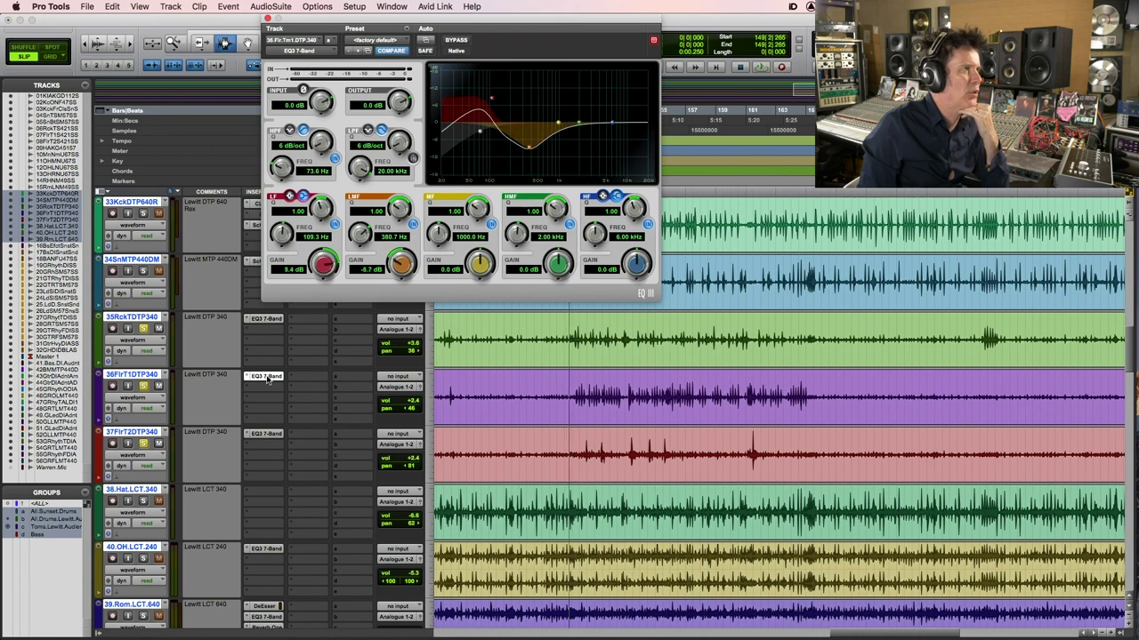
click(269, 434)
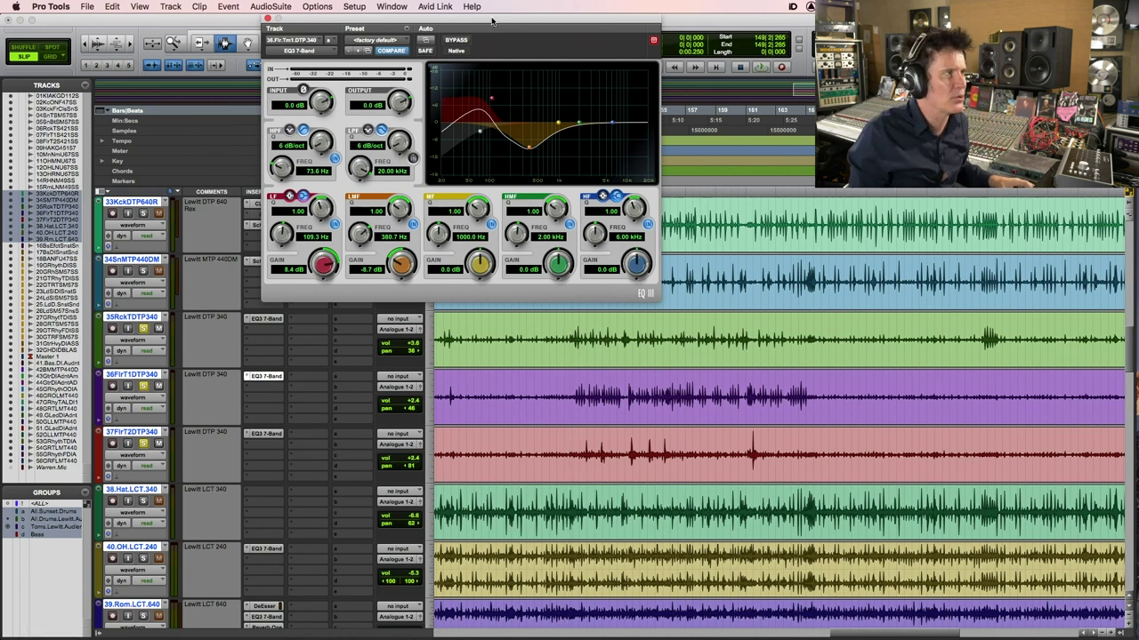
click(266, 17)
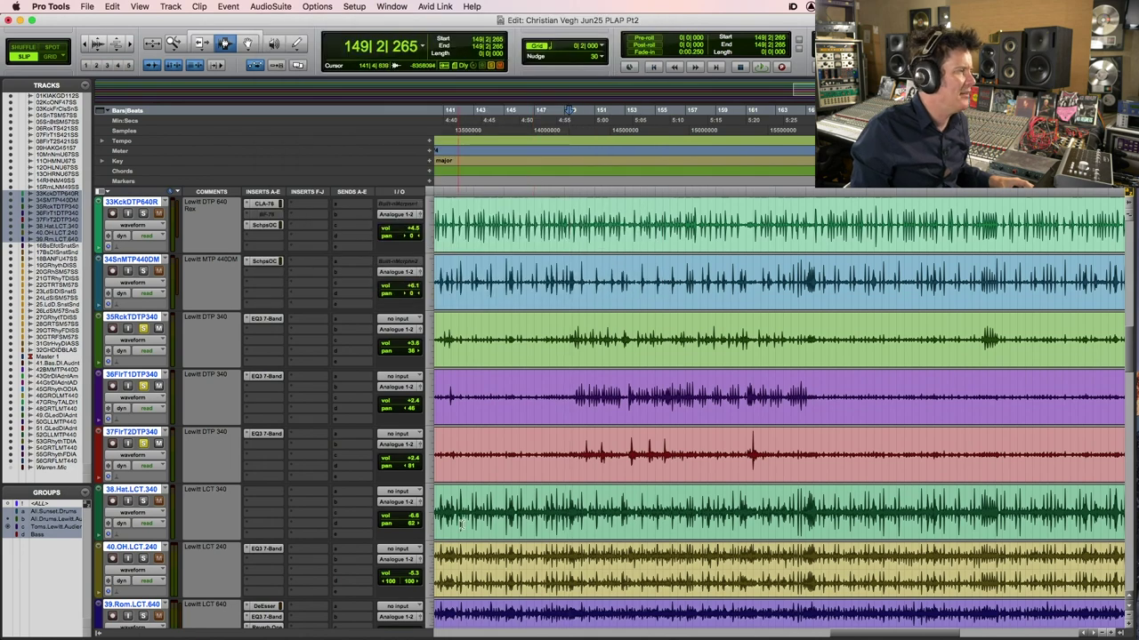
Solo the Lewitt hi-hat and place the edit cursor at 125|3|664, where the song's last loud section begins
click(543, 510)
key(alt+a)
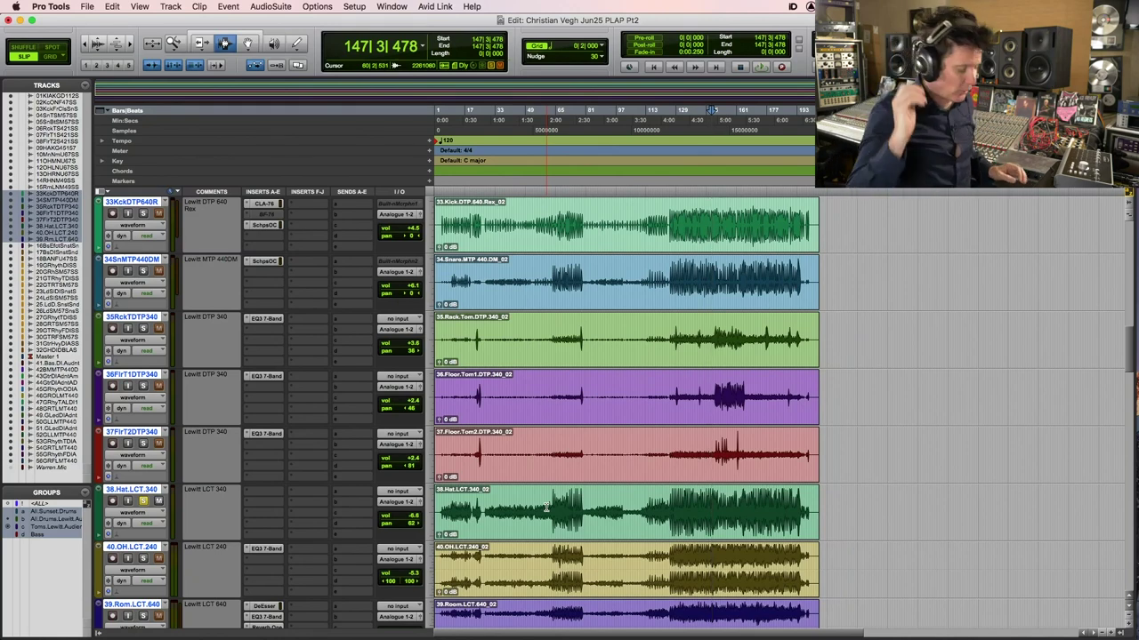
key(F5)
drag(655, 507, 830, 500)
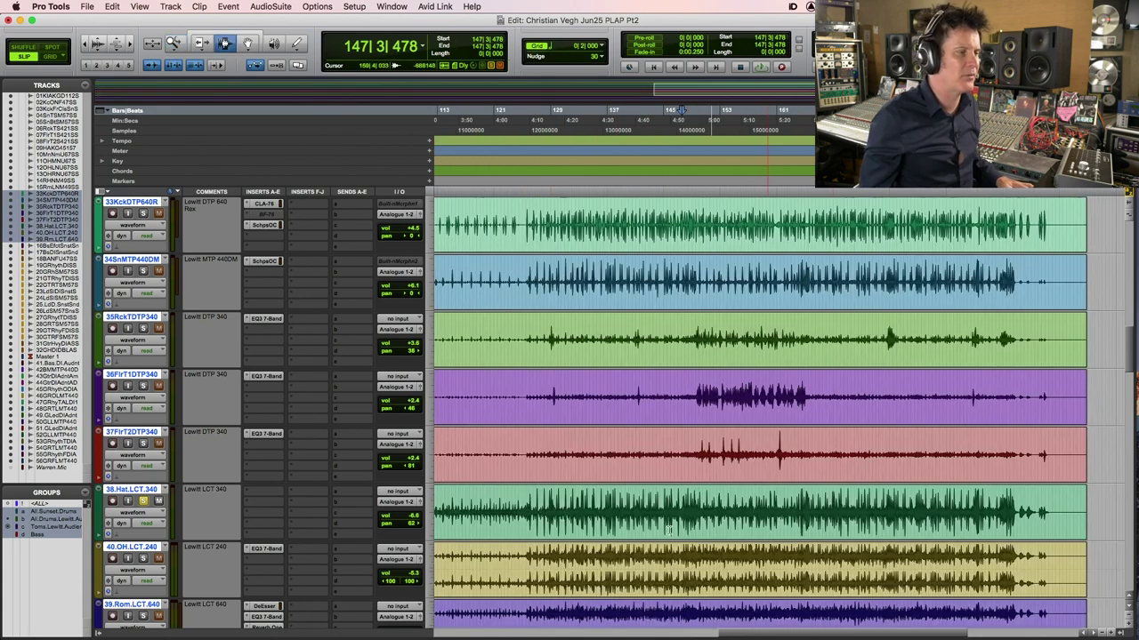
click(526, 502)
Play the soloed hi-hat from bar 125 with its waveform enlarged, and stop playback
scroll(549, 503, down, 1)
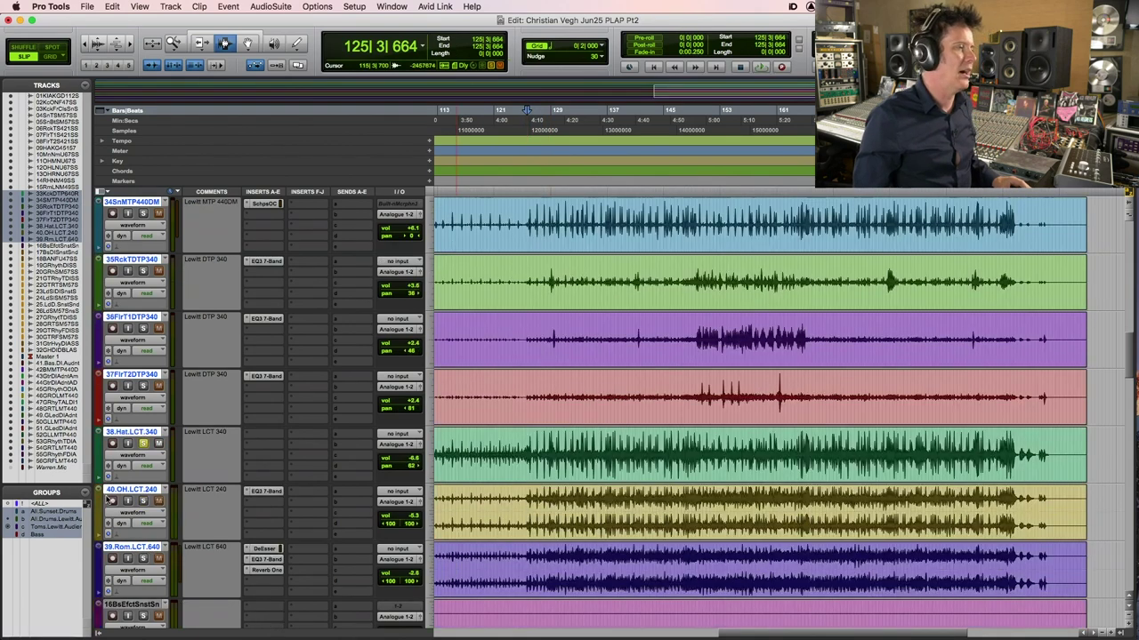
key(space)
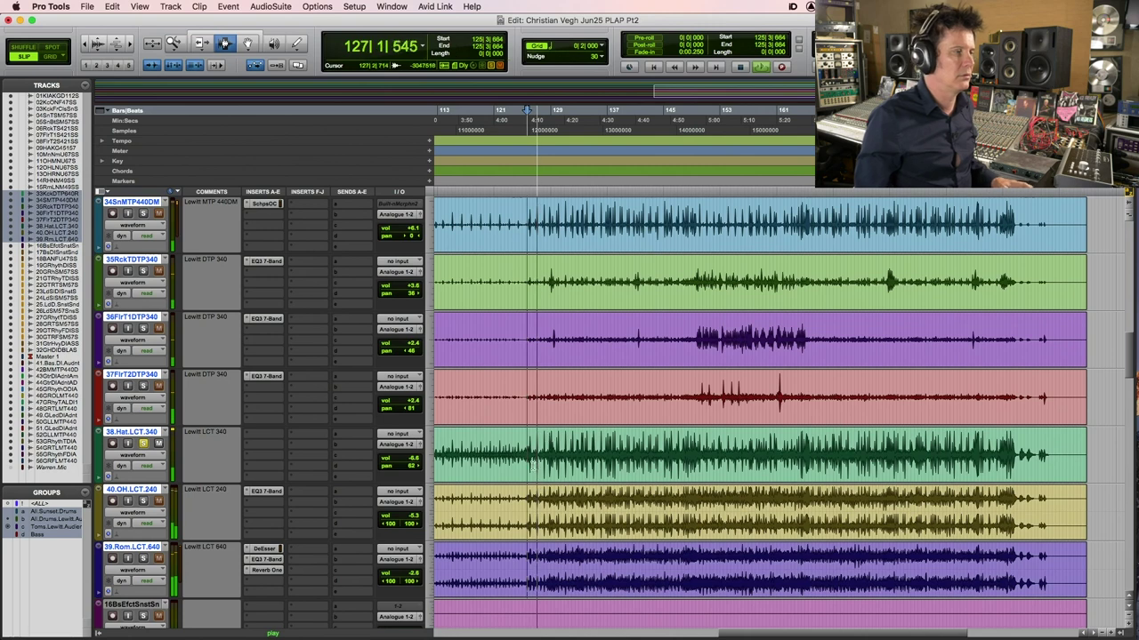
key(super+bracketright)
key(super+bracketright)
key(super+bracketright)
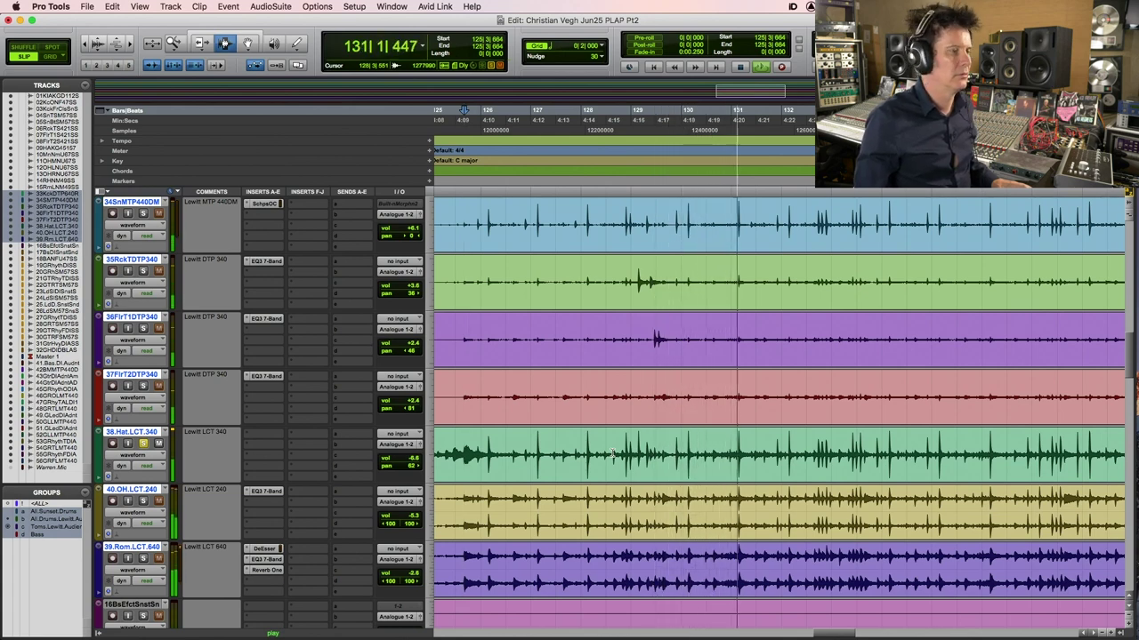
key(space)
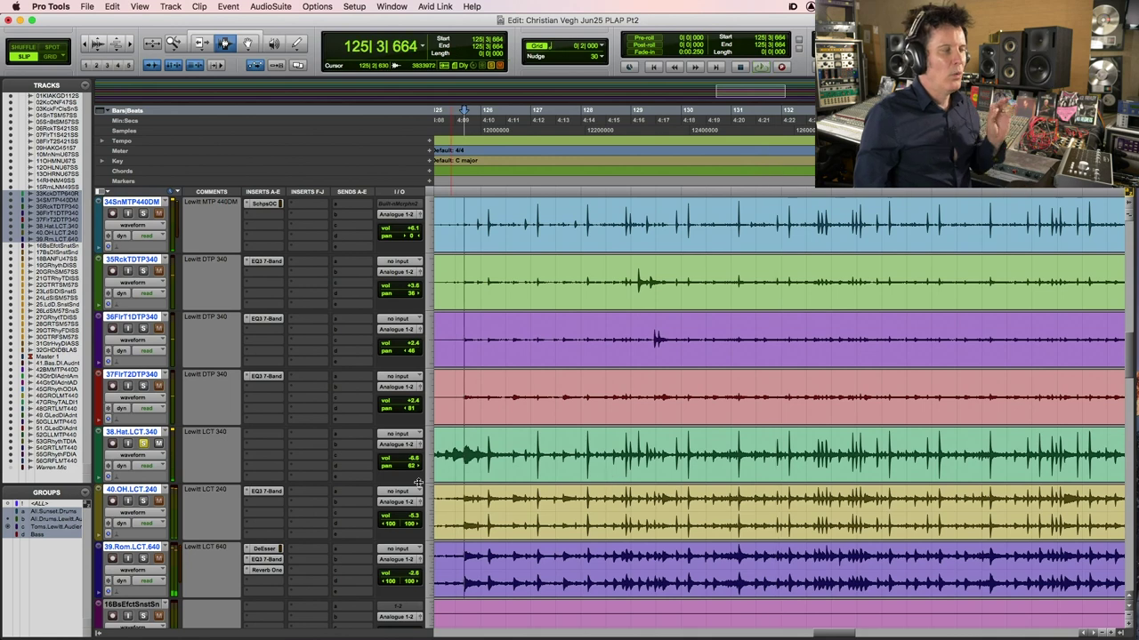
Insert the Klanghelm MJUC (mono) compressor on the Lewitt hi-hat track and reveal its Timbre, Drive, SCF and Mix controls
click(254, 437)
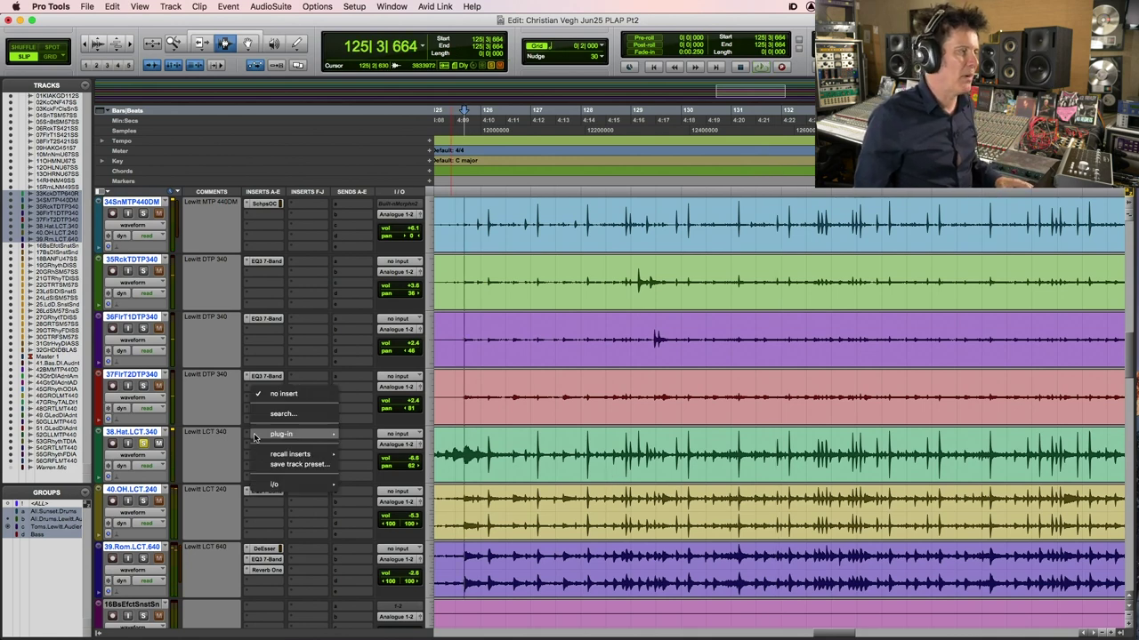
mouse_move(303, 434)
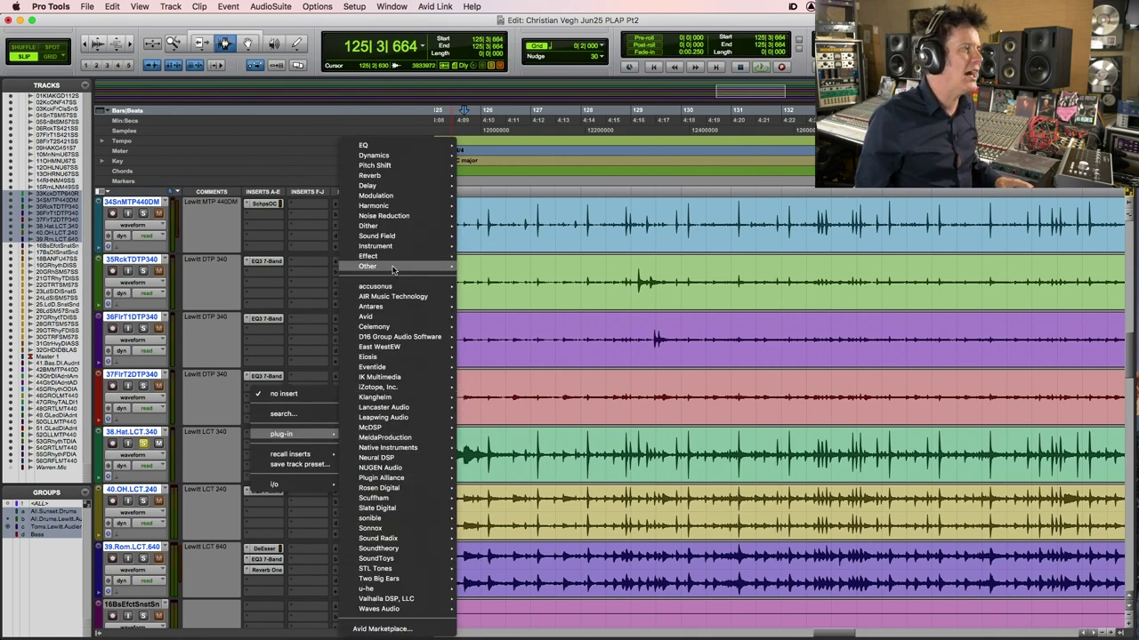
mouse_move(391, 268)
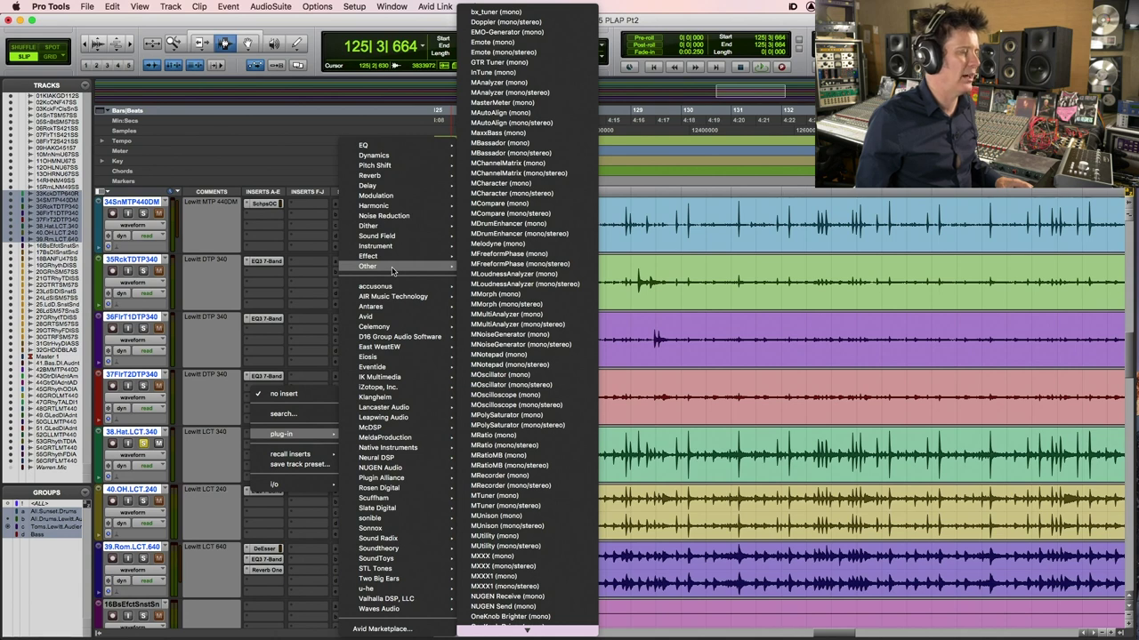
mouse_move(374, 470)
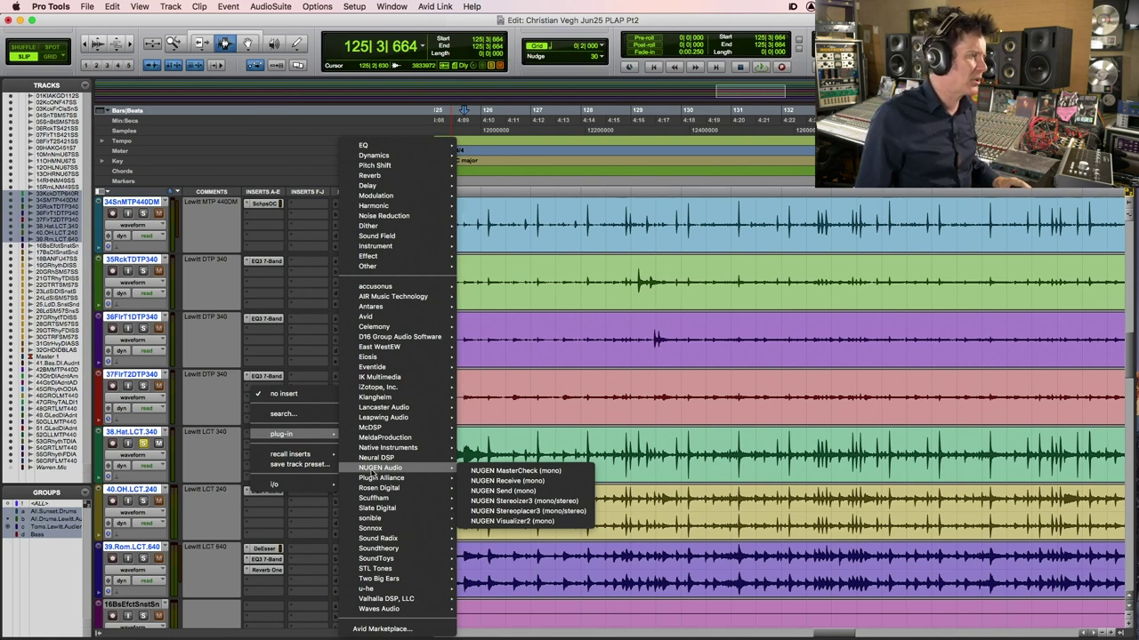
mouse_move(387, 399)
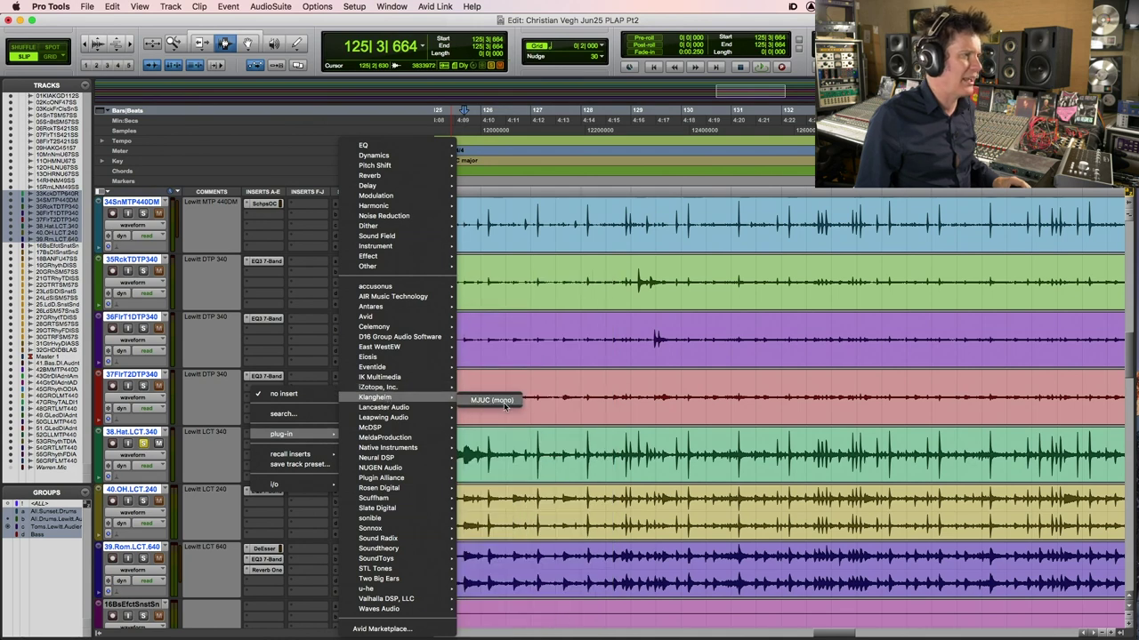
click(492, 401)
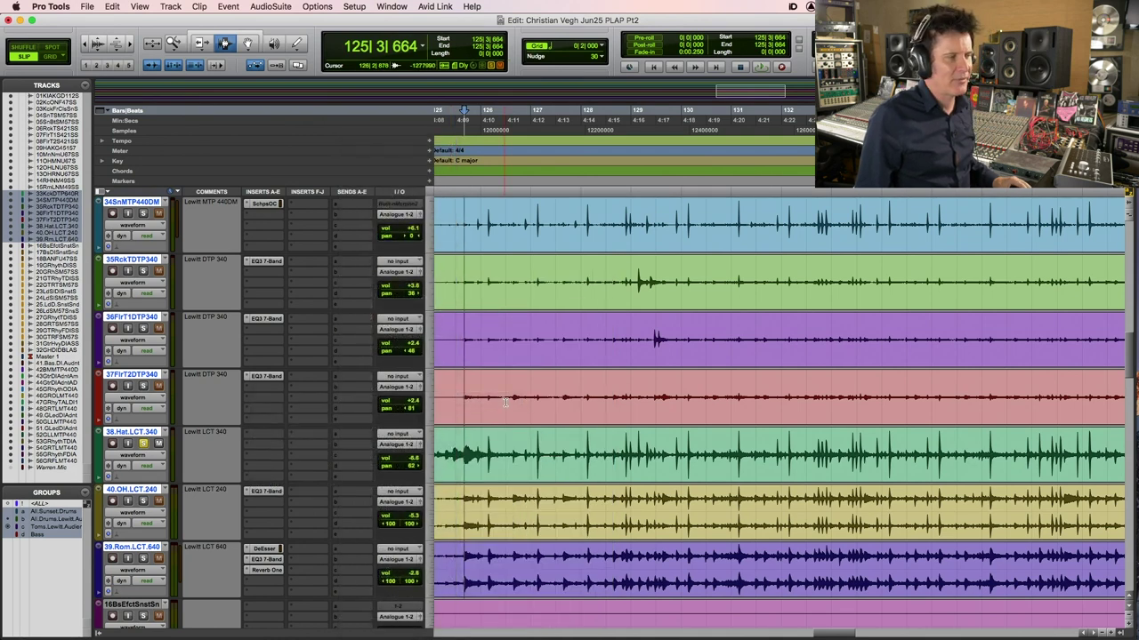
click(501, 239)
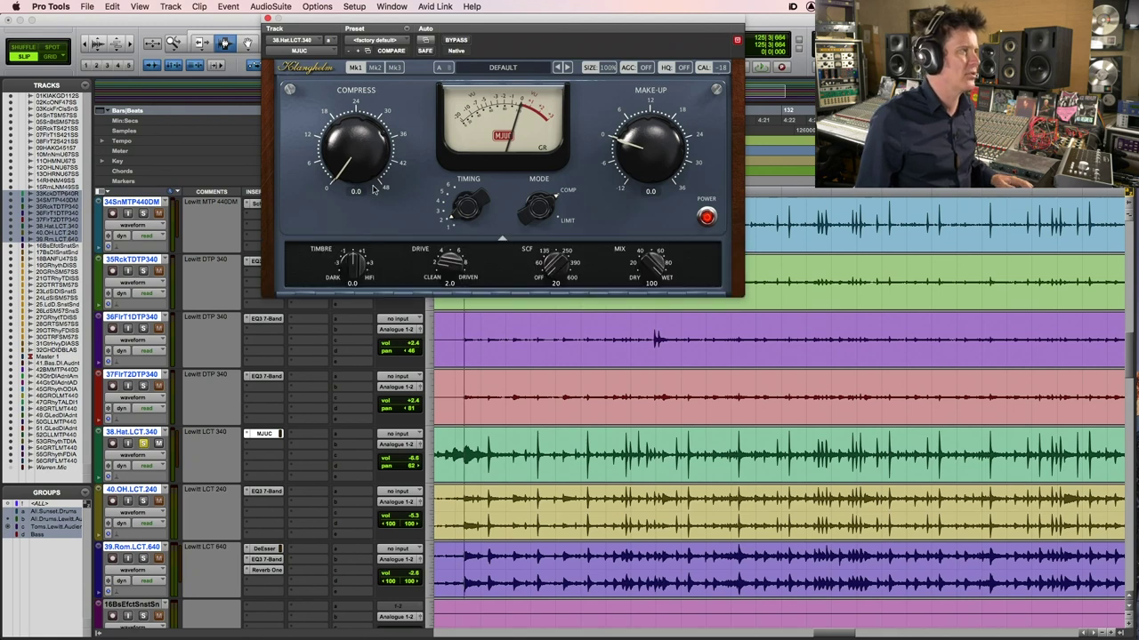
Play the soloed hi-hat and set the MJUC's Compress to 11.9, replaying from about bar 126
key(space)
scroll(354, 139, up, 8)
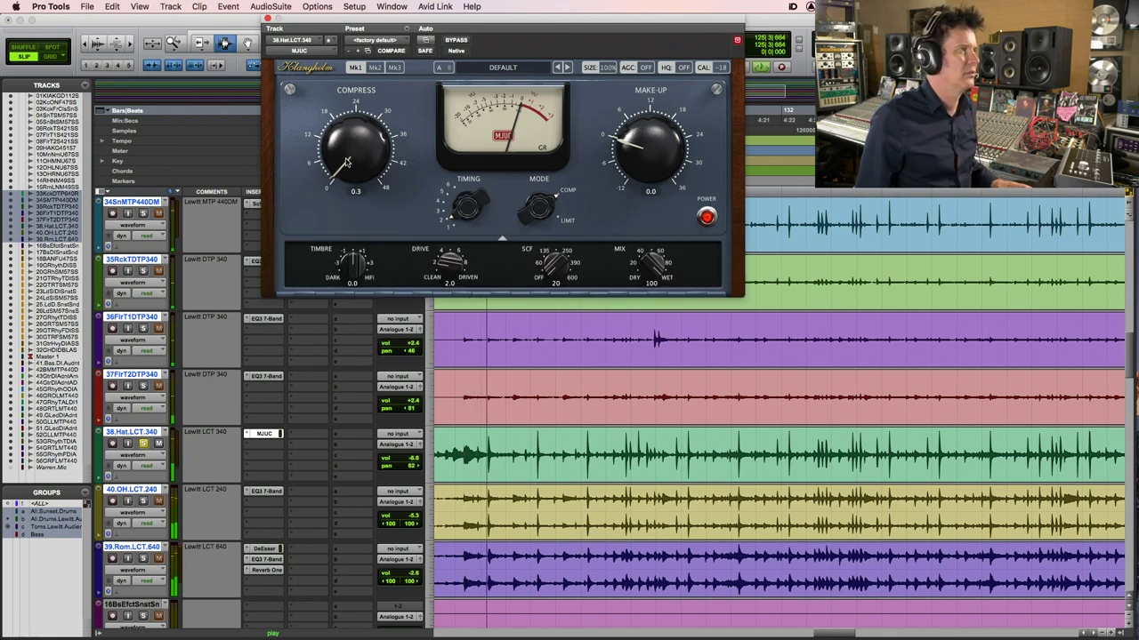
drag(347, 142, 349, 129)
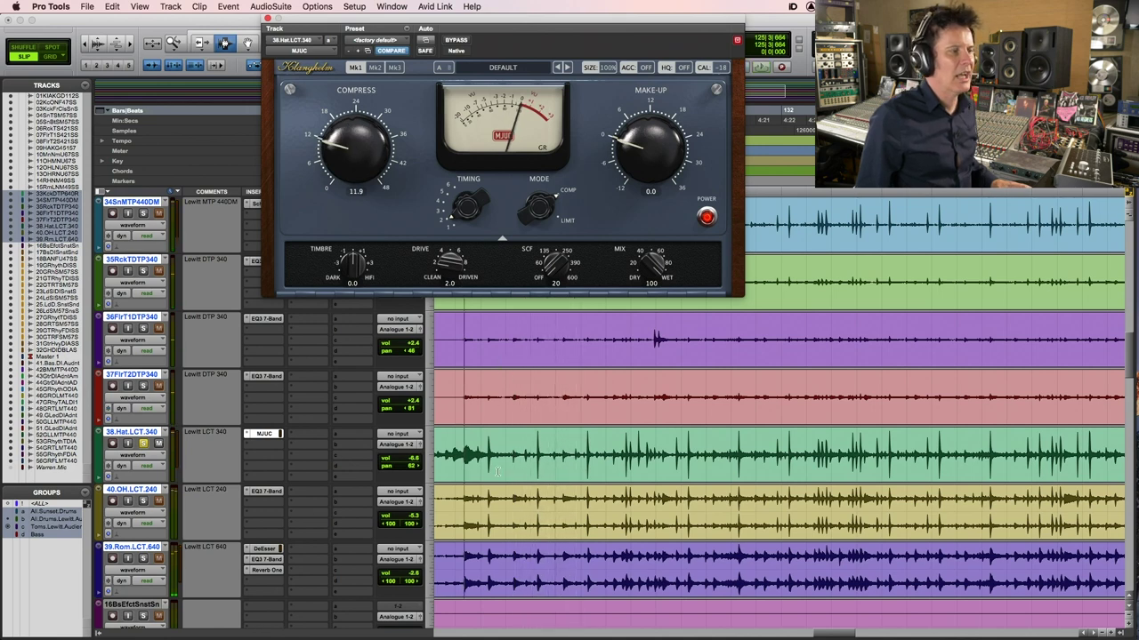
click(481, 442)
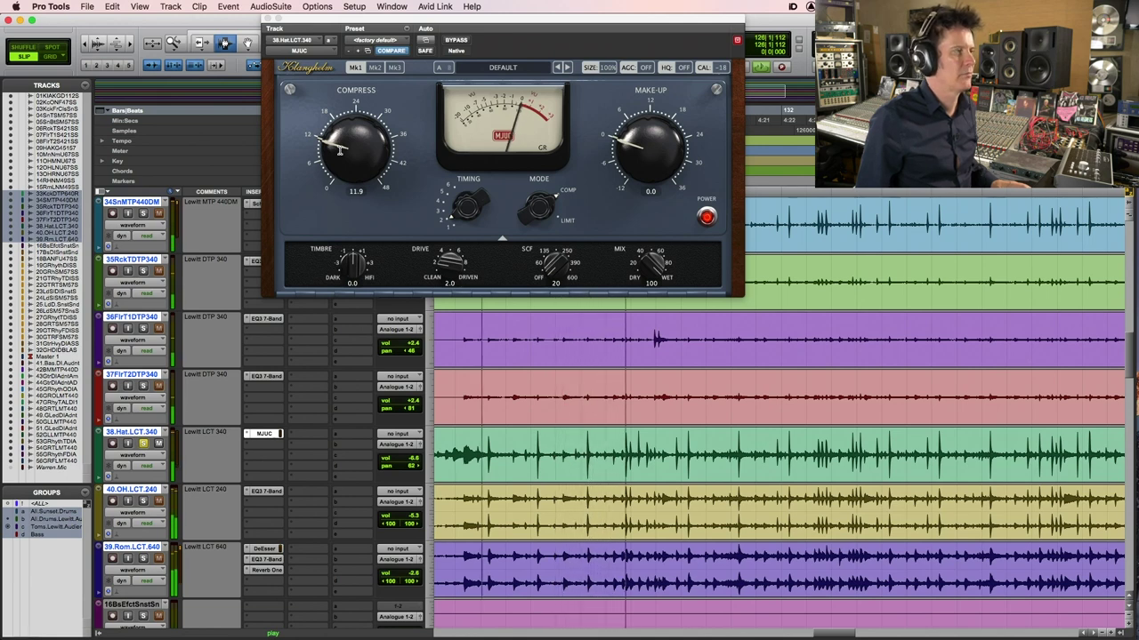
Set the MJUC's Drive to 7.9 and compare the hi-hat with the compressor bypassed and active
drag(449, 261, 468, 210)
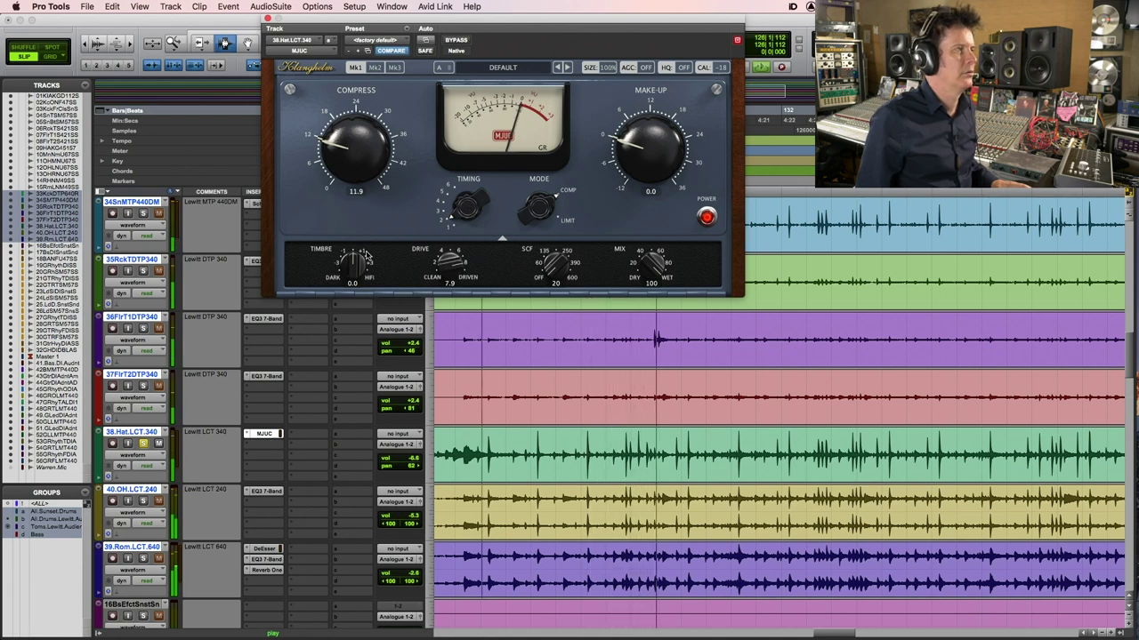
click(456, 40)
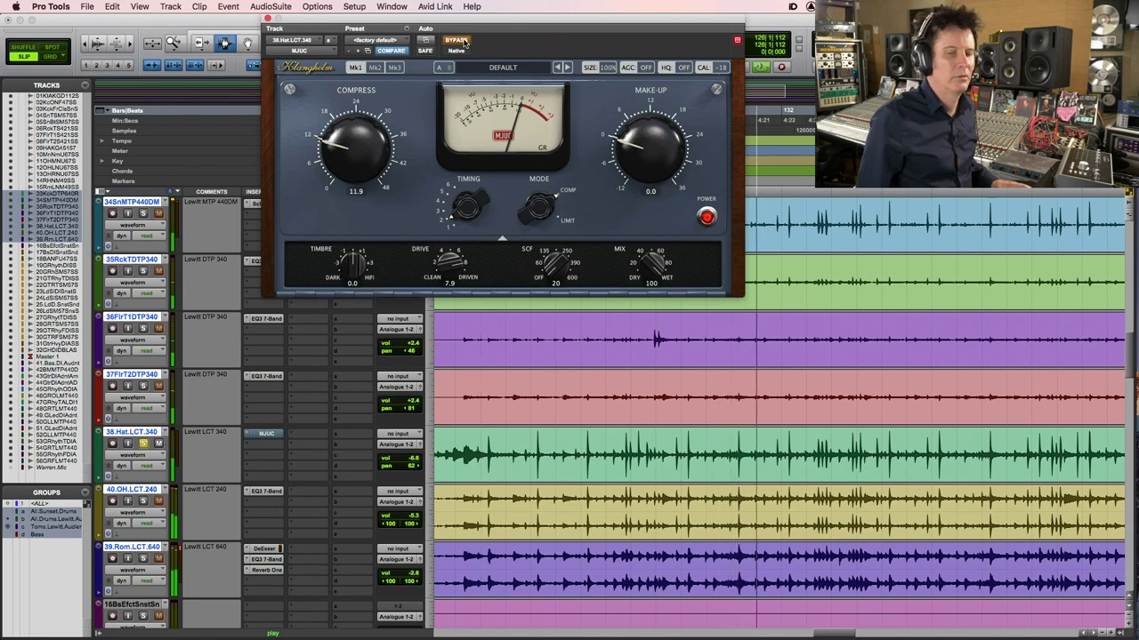
click(458, 41)
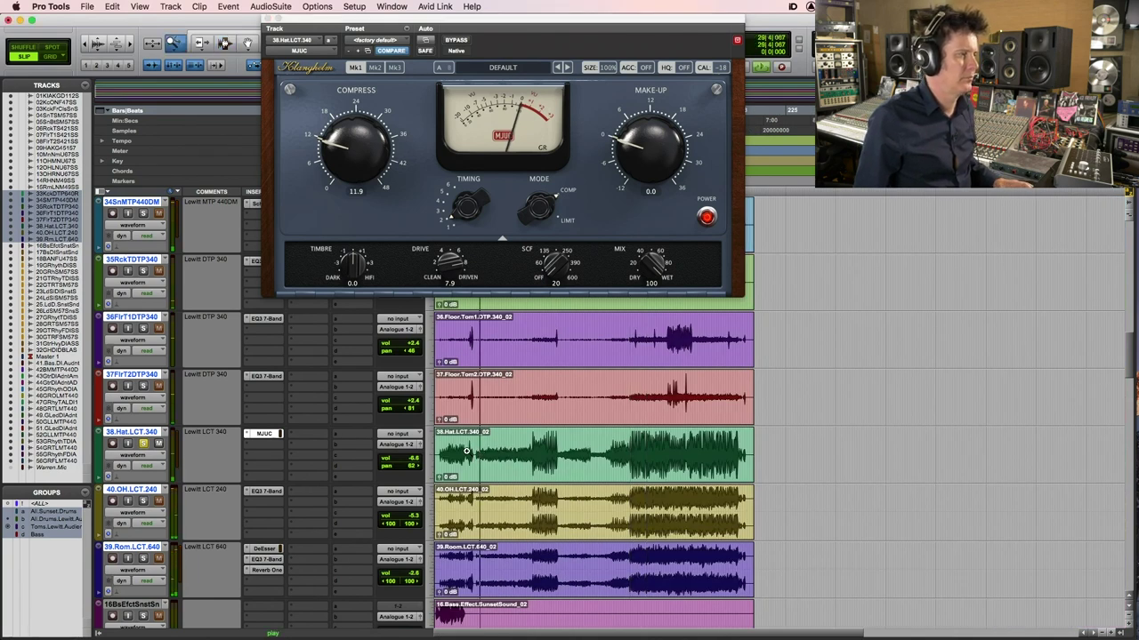
Play the quieter section from bar 27 and set the hi-hat MJUC to Drive 8.8, Compress 12.6 and Make-up 1.3
key(super+])
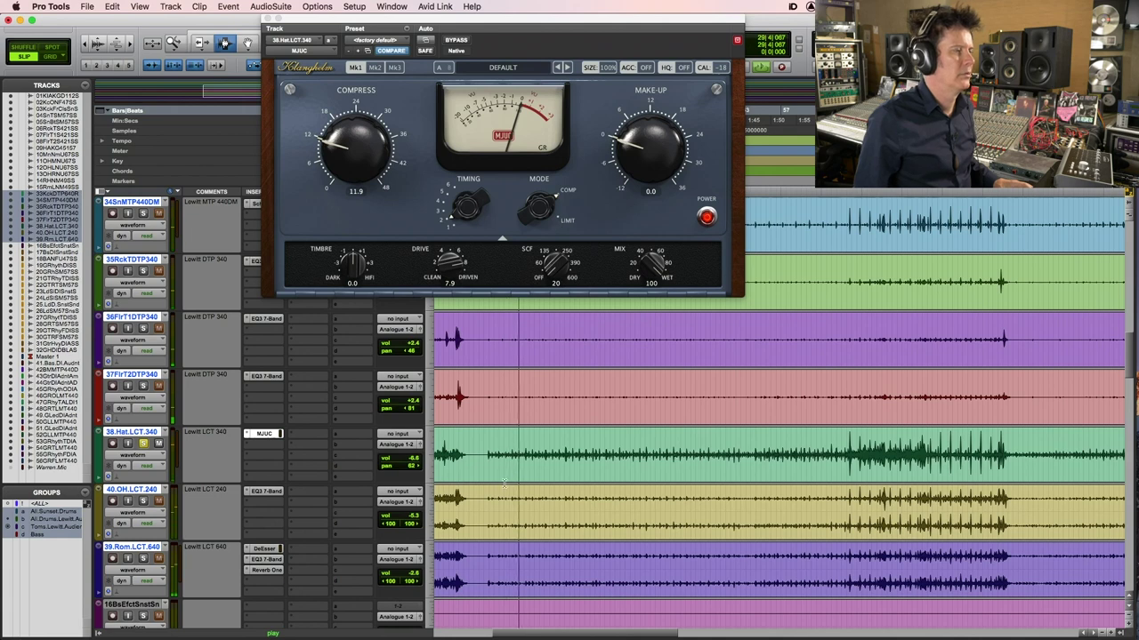
click(347, 149)
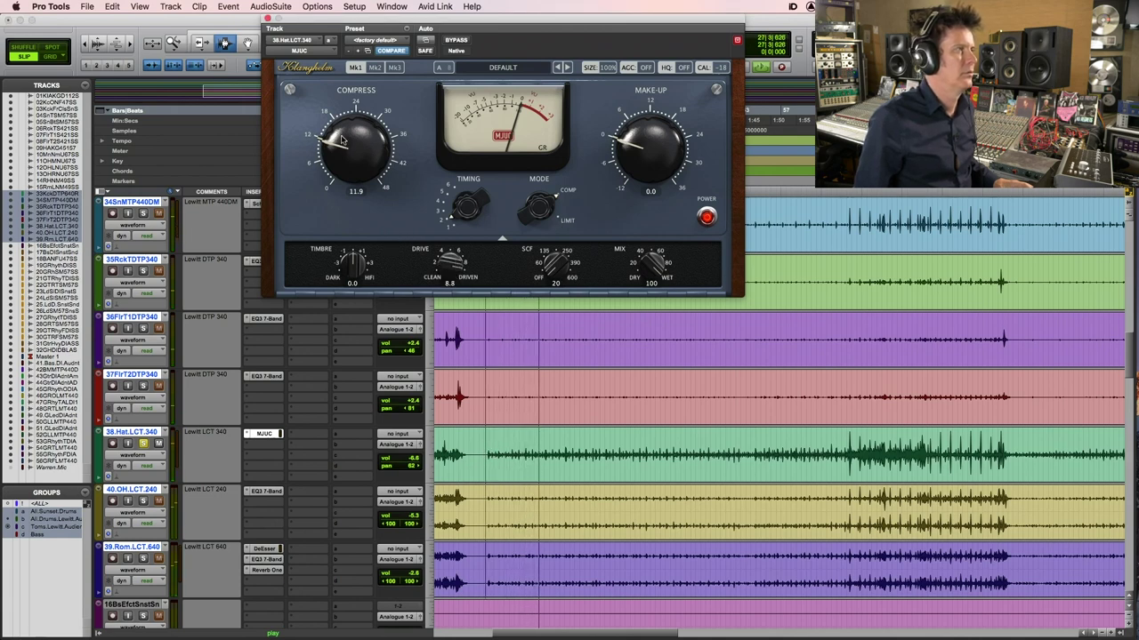
mouse_move(342, 138)
mouse_down()
mouse_move(383, 83)
mouse_move(361, 146)
mouse_up()
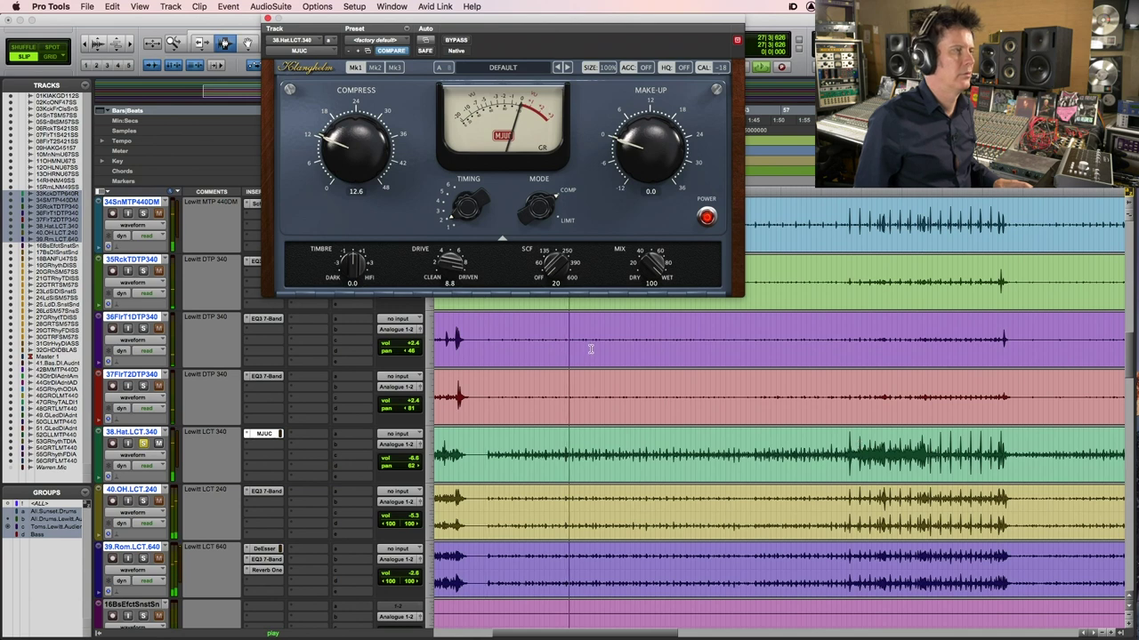
drag(617, 162, 621, 148)
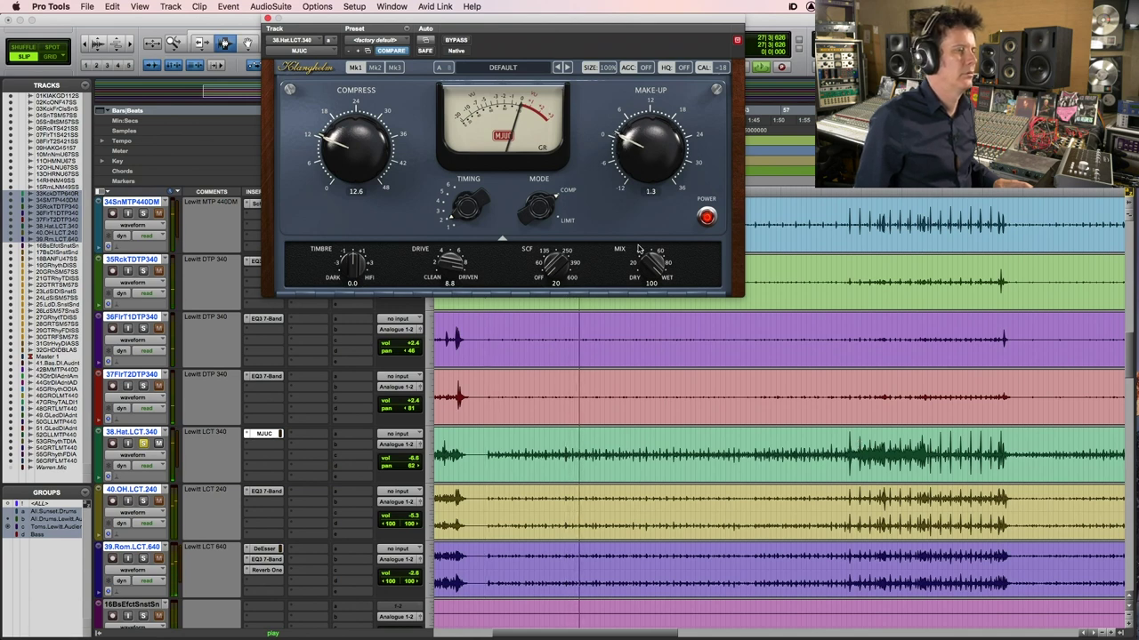
Audition the hi-hat with all Lewitt drum tracks soloed, and switch the MJUC model through Mk2 back to Mk1
click(143, 443)
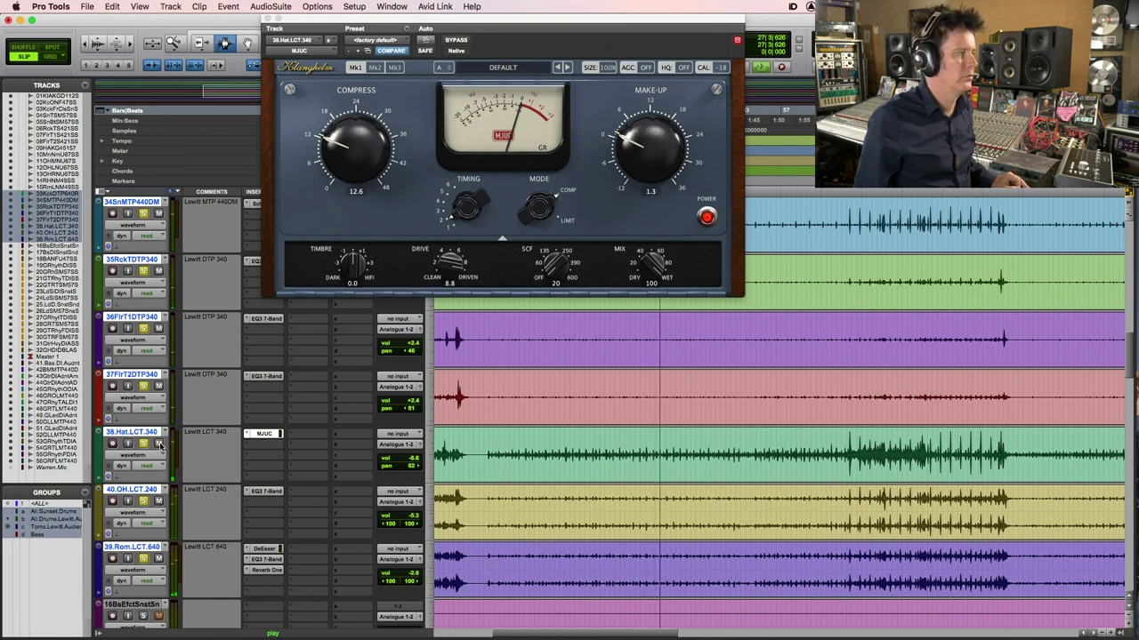
key(space)
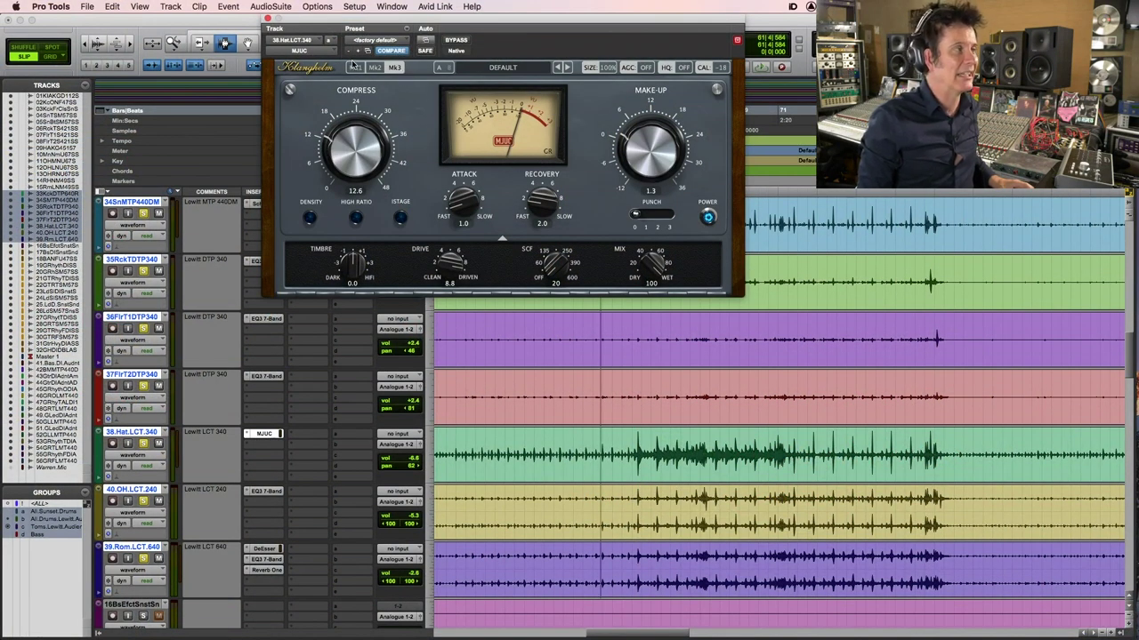
click(374, 68)
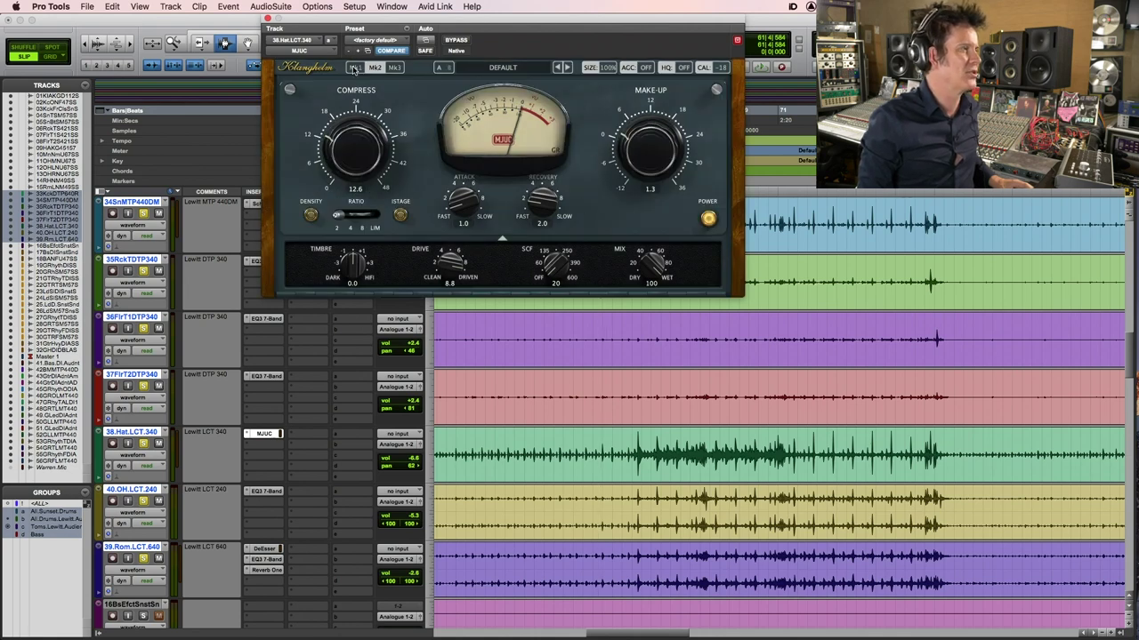
click(354, 68)
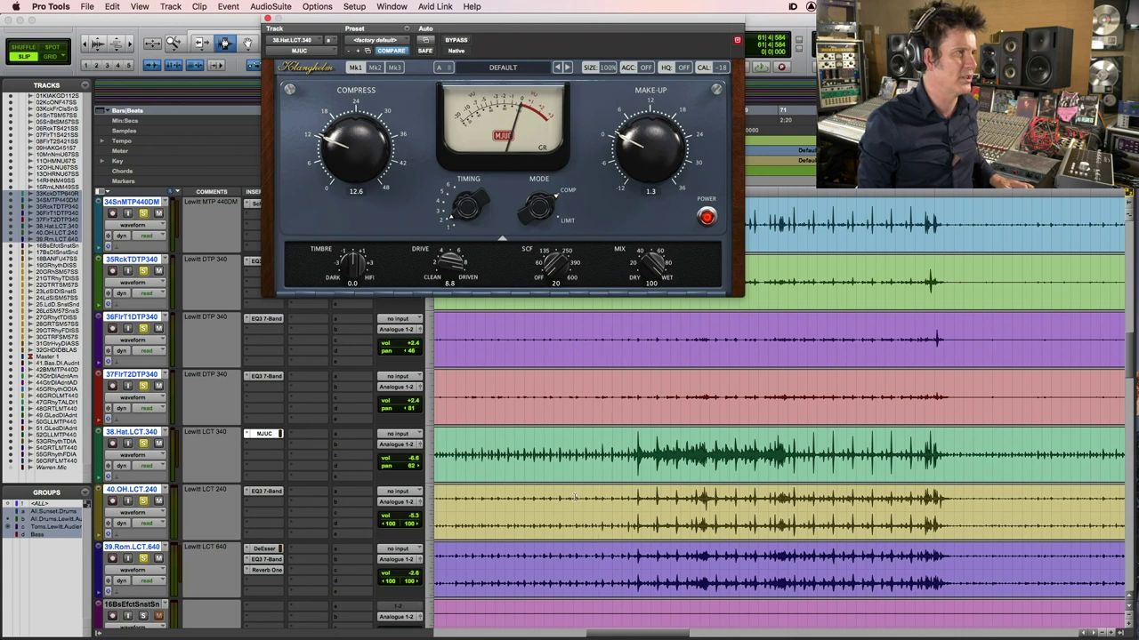
Replay the Lewitt drums from 59|3|471 and compare the hi-hat's MJUC bypassed and active
key(space)
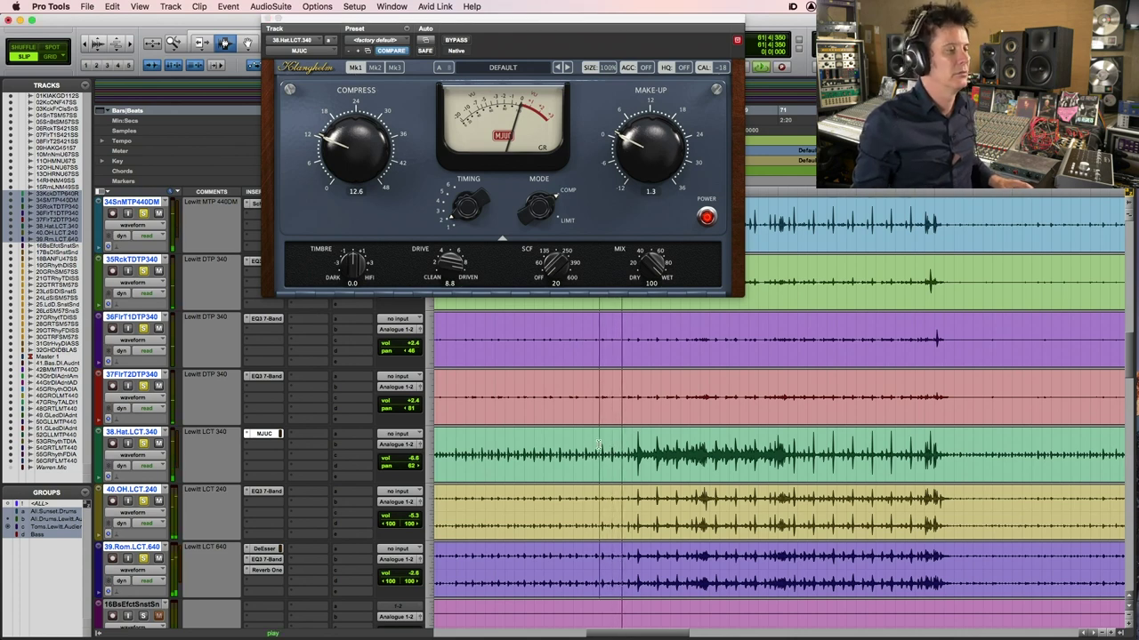
click(556, 454)
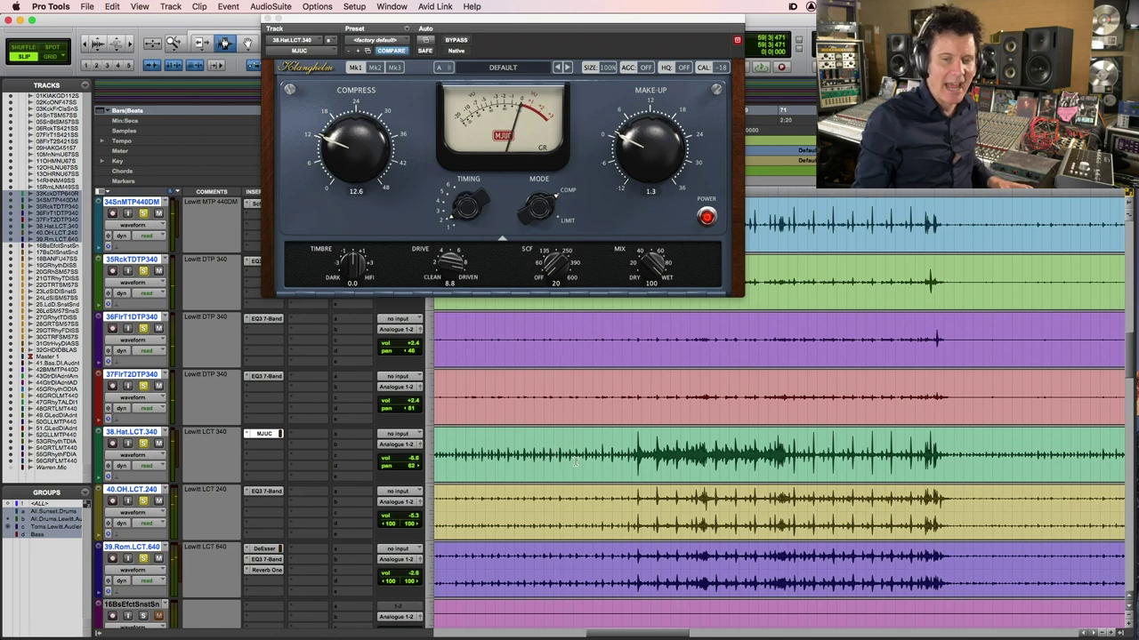
key(space)
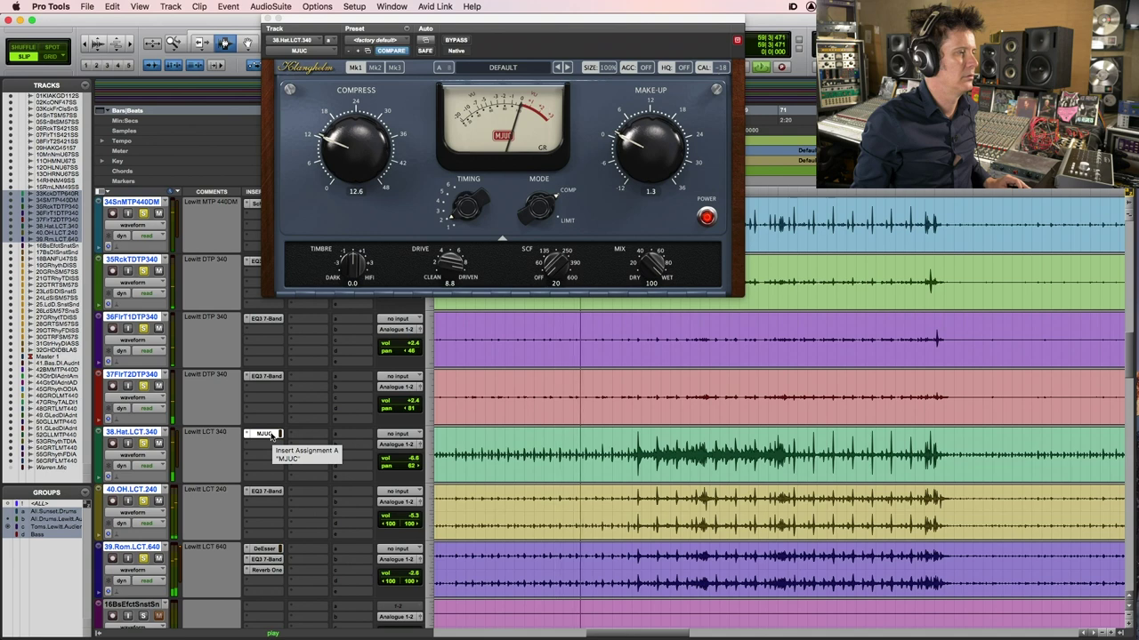
super+click(271, 434)
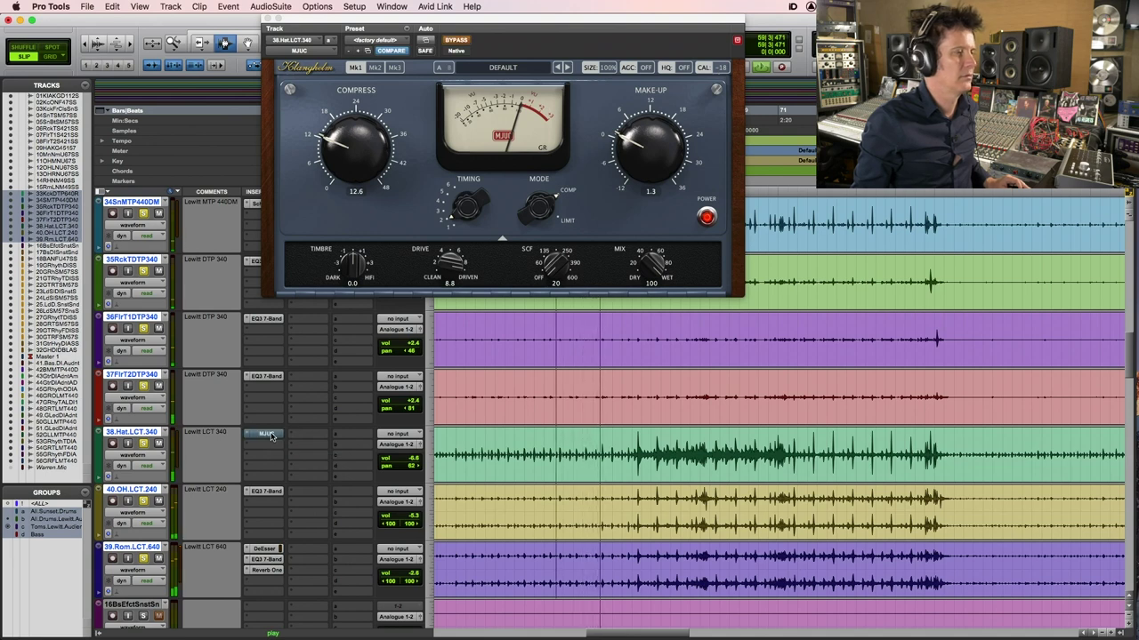
super+click(270, 434)
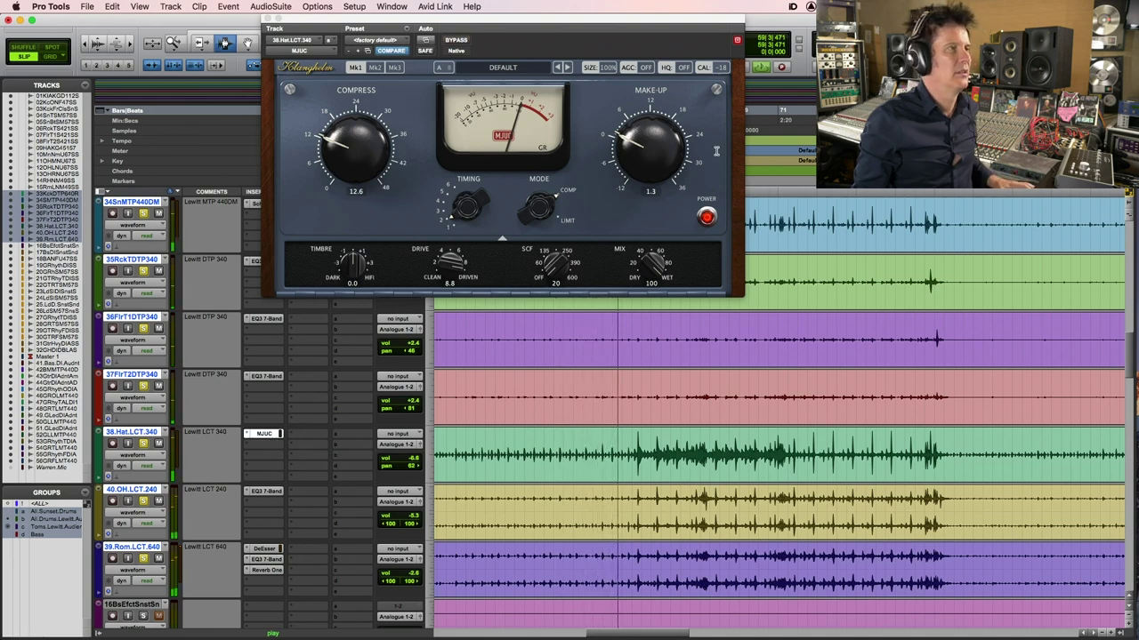
Set the hi-hat MJUC's Make-up to 2.8 while replaying the drums from 57|2|942
click(637, 143)
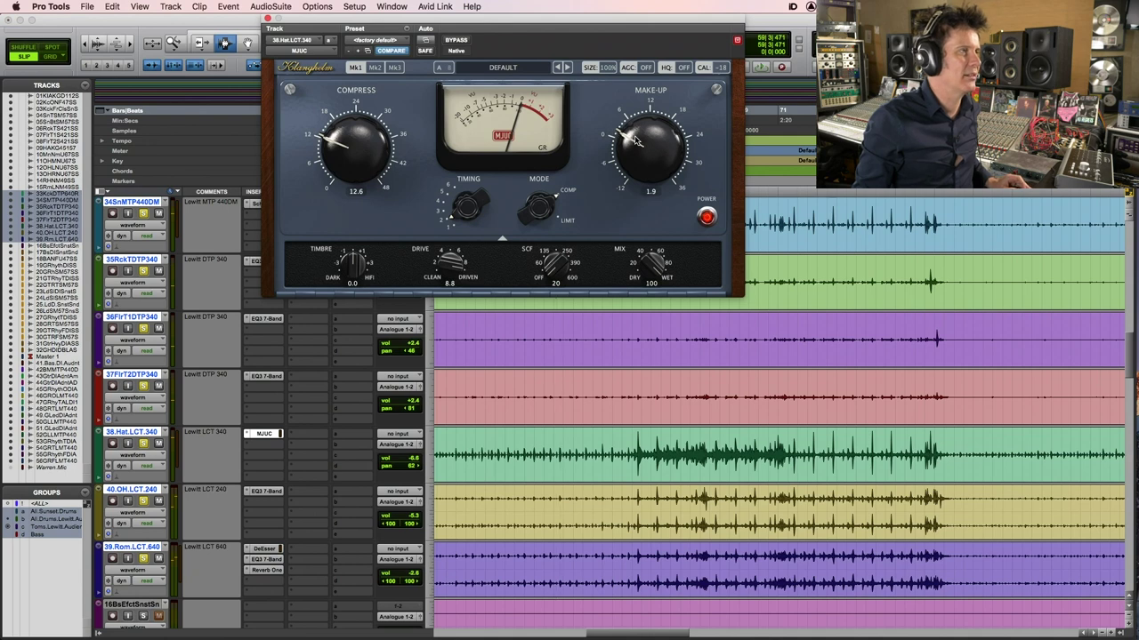
click(430, 300)
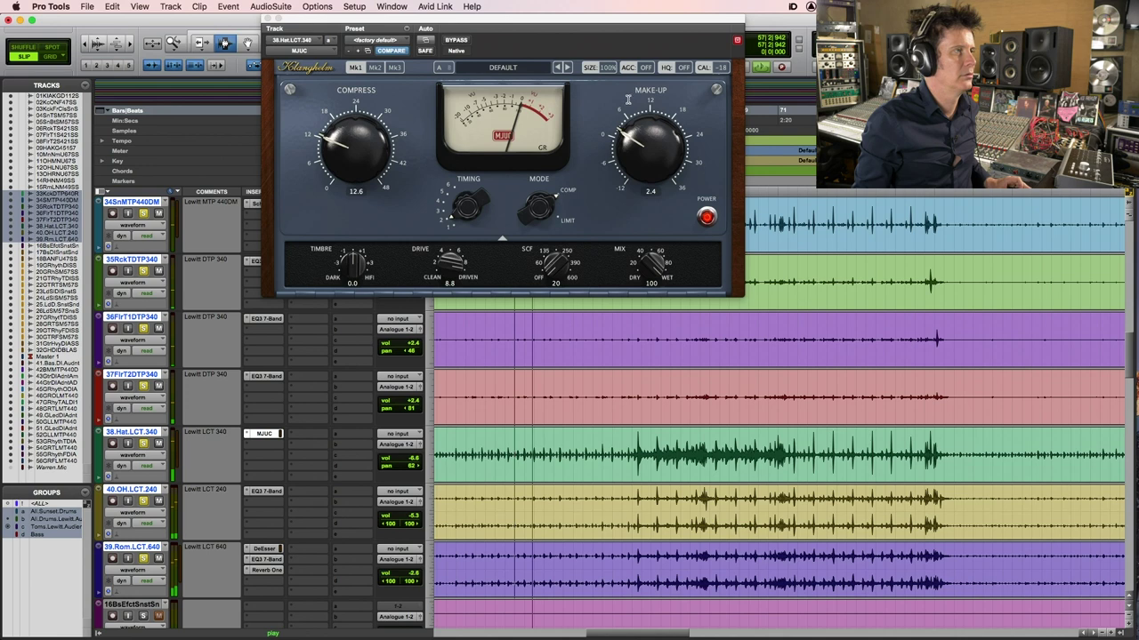
drag(635, 145, 635, 143)
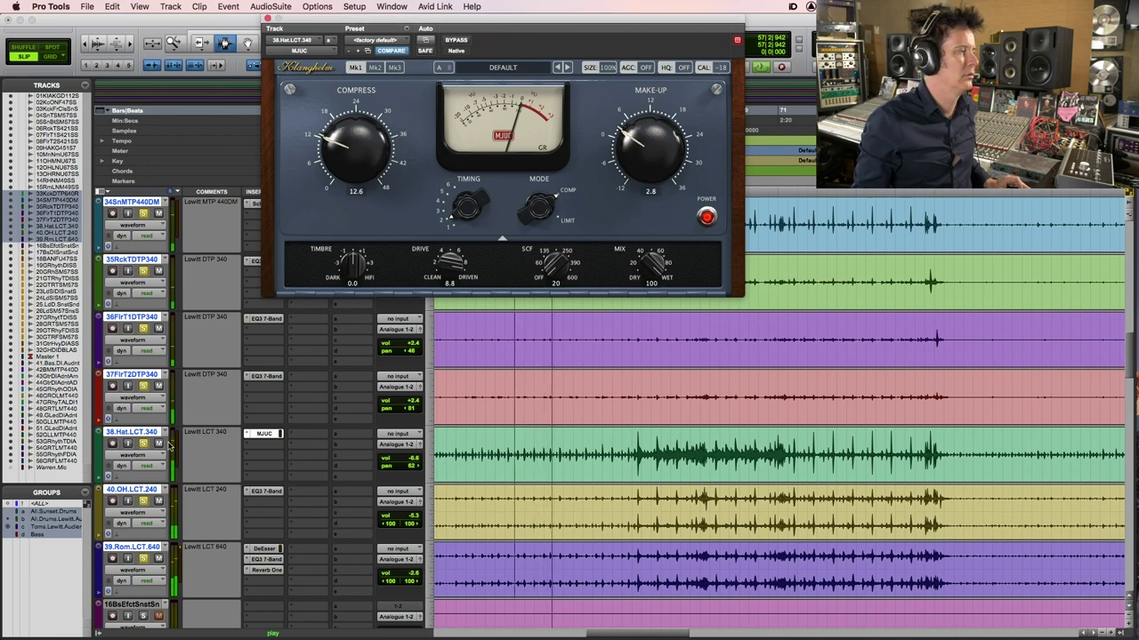
Compare the drums with the hi-hat's MJUC bypassed and active, and with the first inserts of the Lewitt tracks bypassed and active
super+click(276, 435)
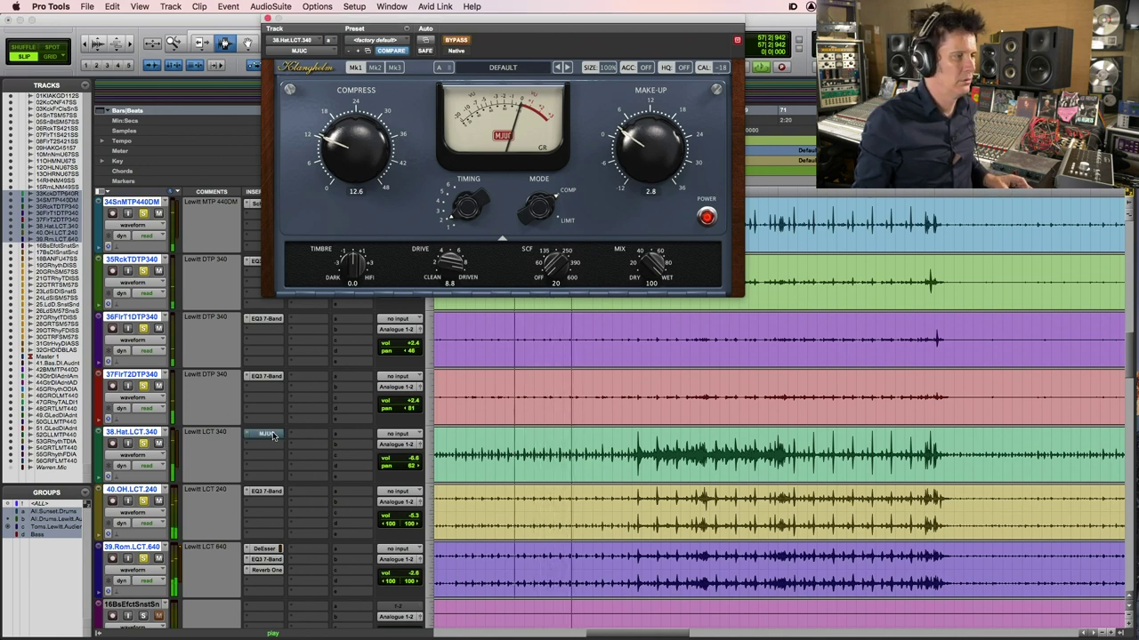
super+click(275, 435)
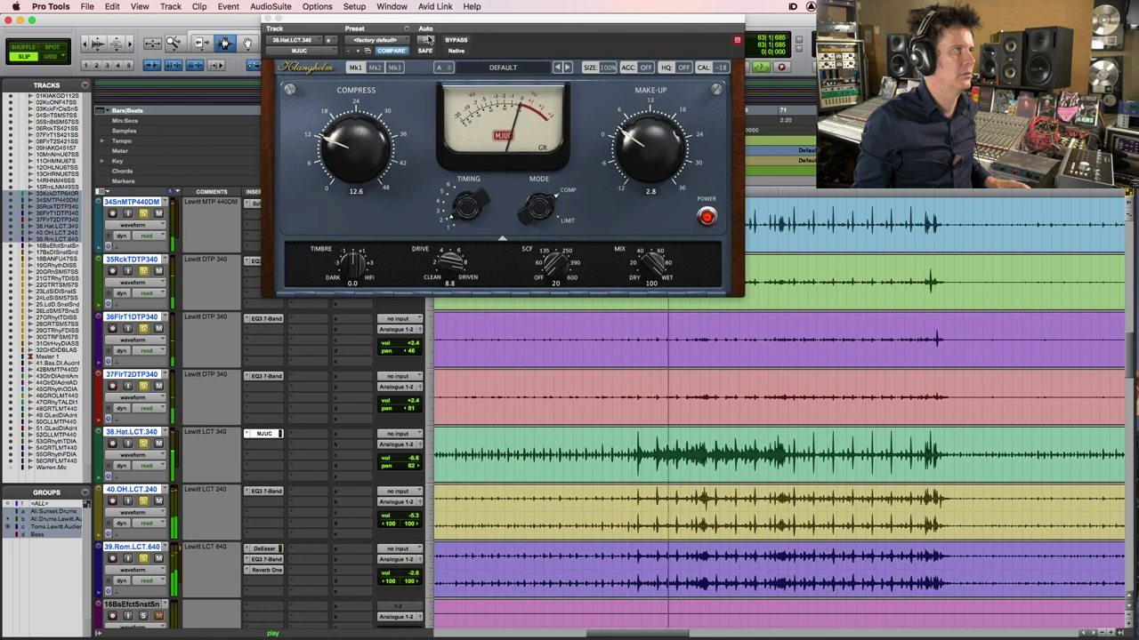
click(456, 40)
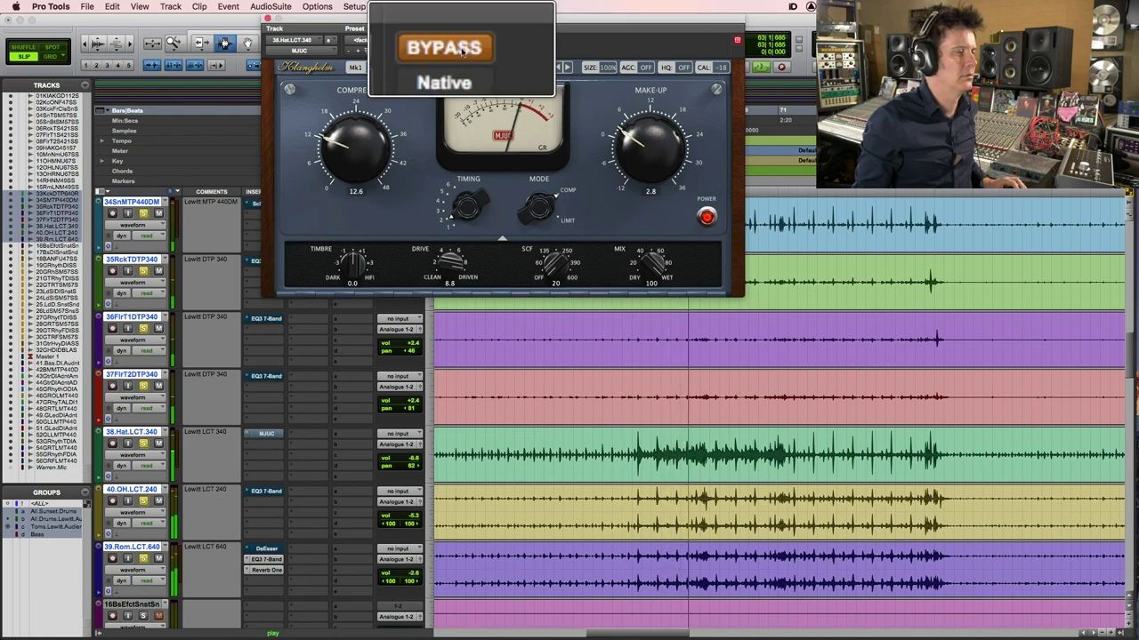
click(462, 52)
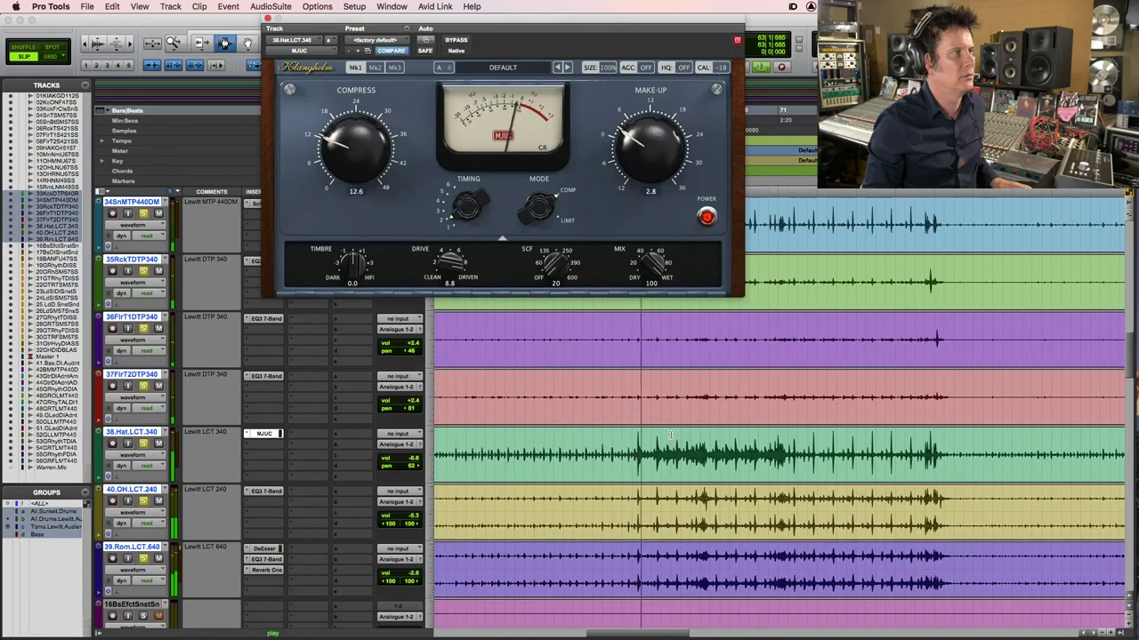
Set the hi-hat MJUC's Compress to 14.4 and show more of the song's timeline
drag(343, 147, 342, 141)
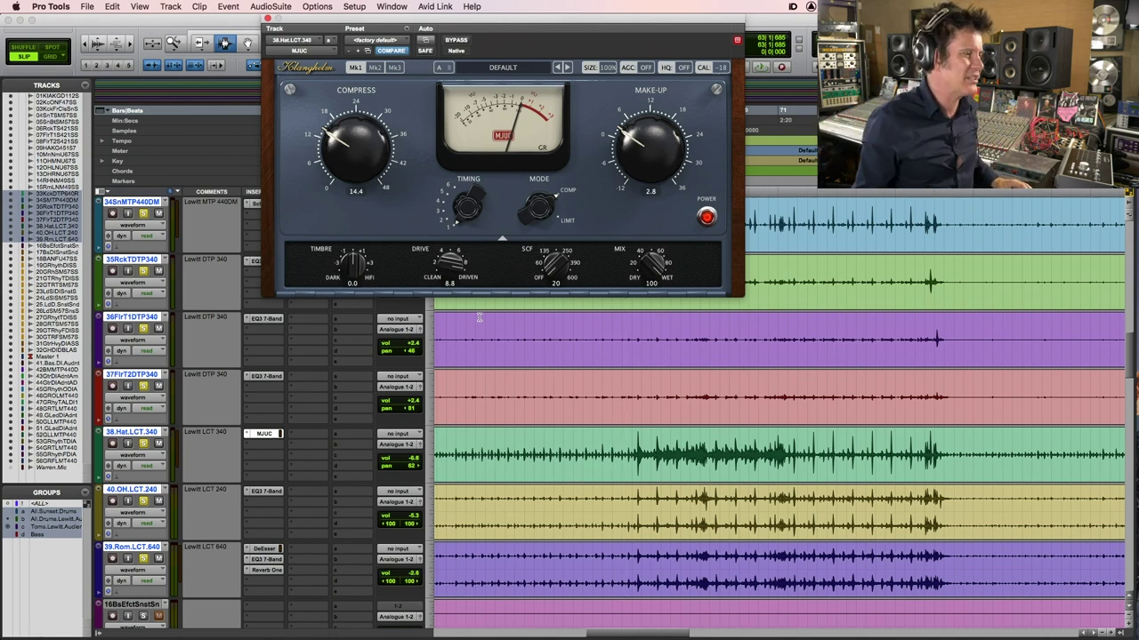
key(super+bracketleft)
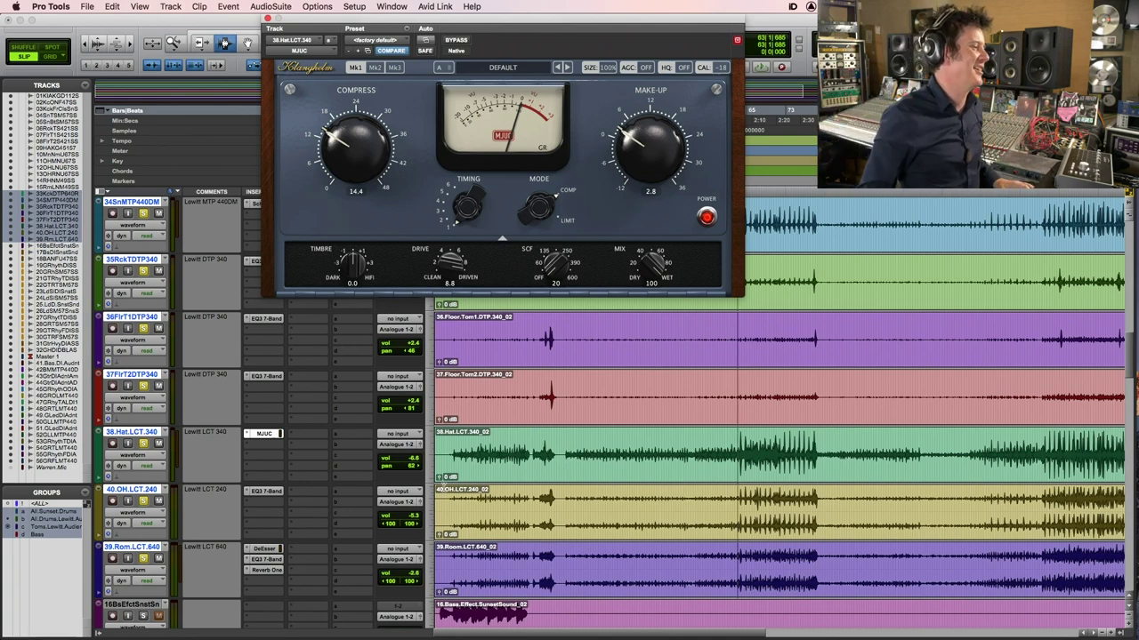
Solo the 40.OH.LCT.240 overhead track, open its EQ3 7-Band, and place the edit cursor at 62|2|429
click(142, 501)
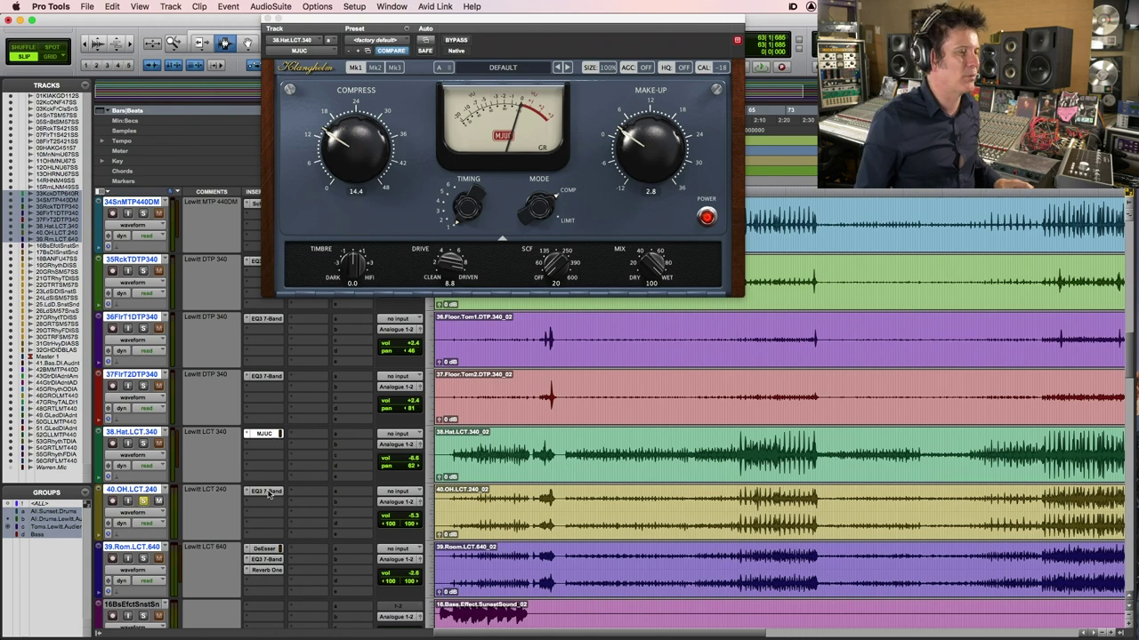
click(267, 491)
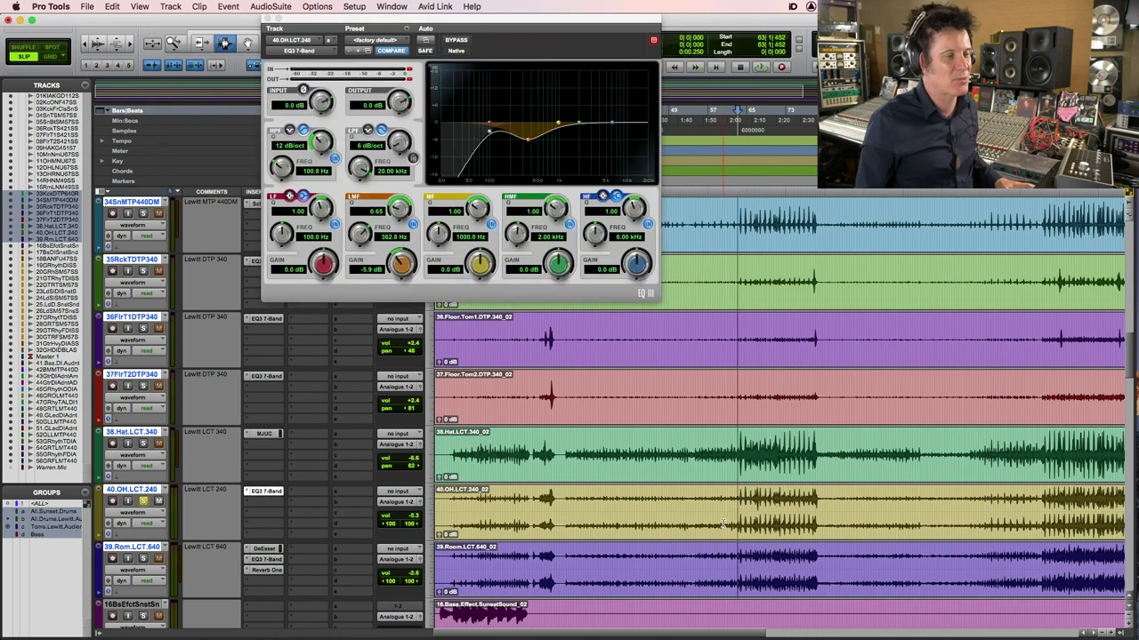
key(super+bracketright)
click(569, 501)
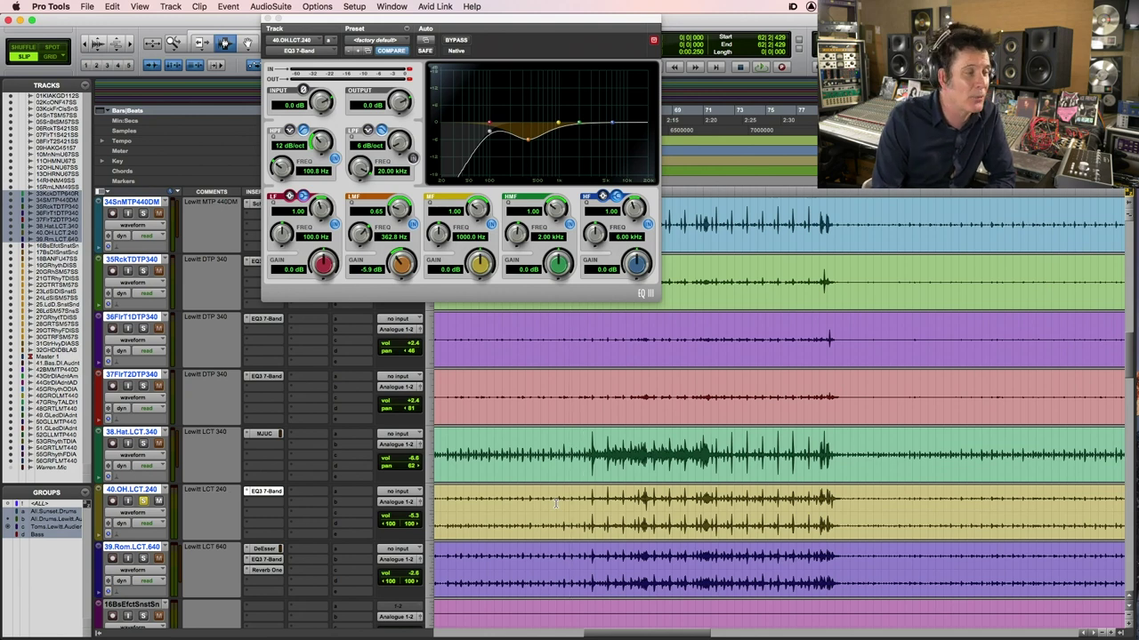
scroll(556, 504, up, 2)
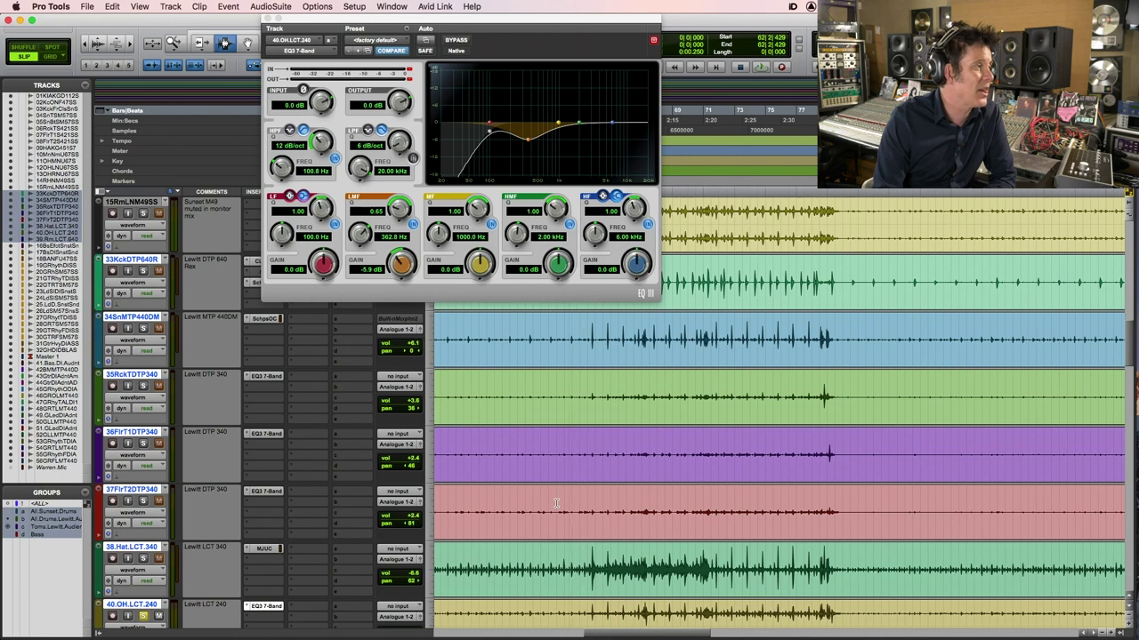
scroll(555, 505, down, 2)
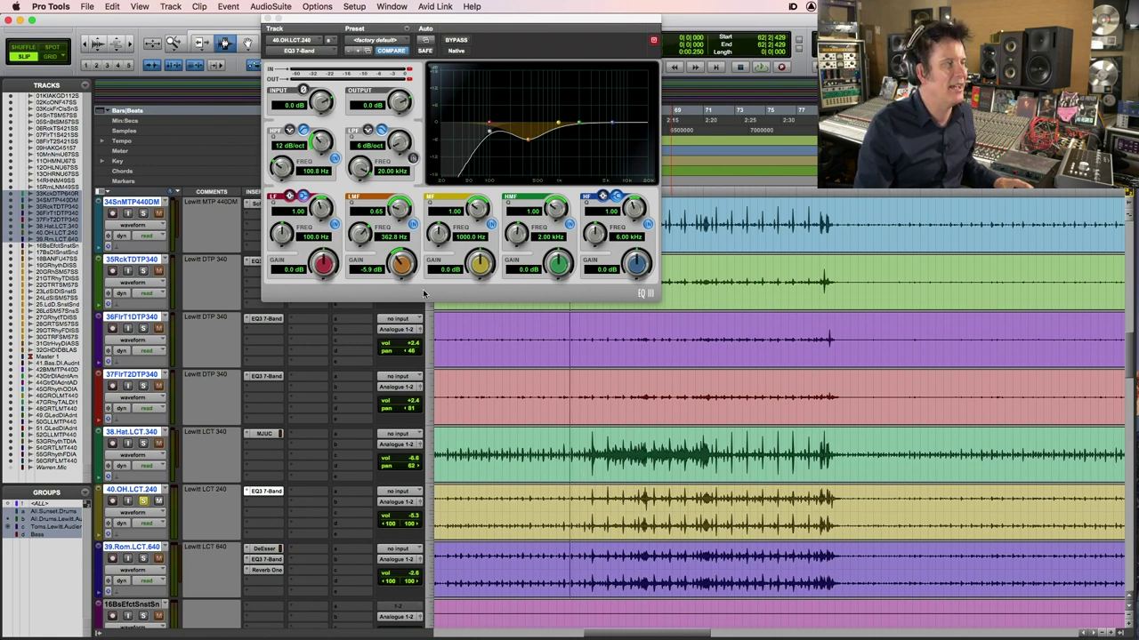
Play the soloed overheads from 148|3|077 in the song's final section, with the EQ active
key(super+bracketright)
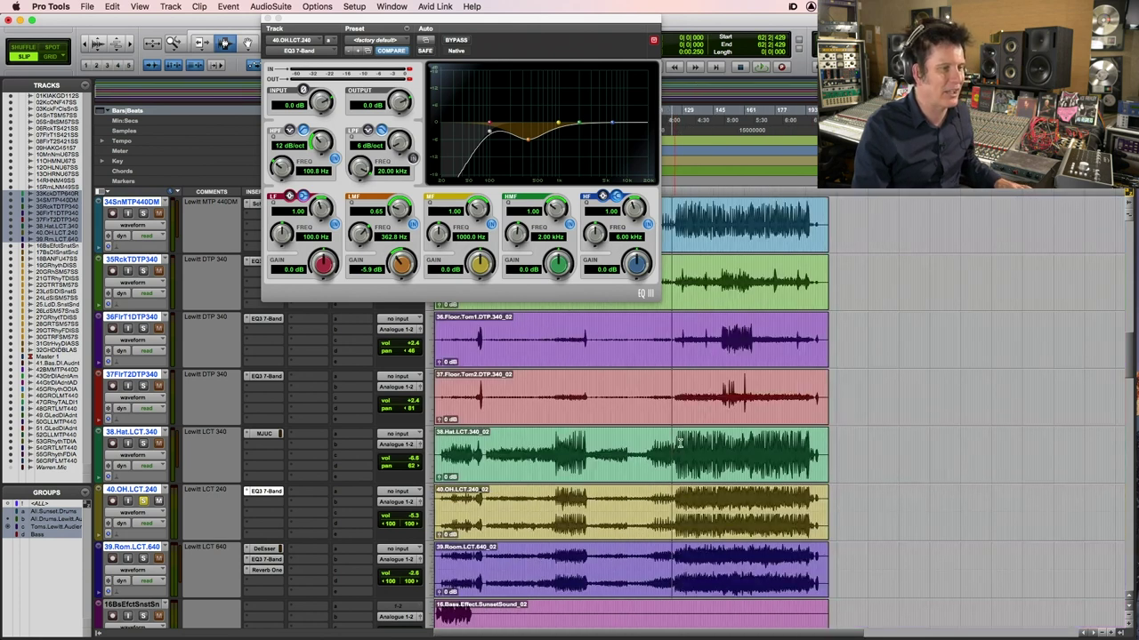
key(super+bracketright)
click(633, 339)
key(space)
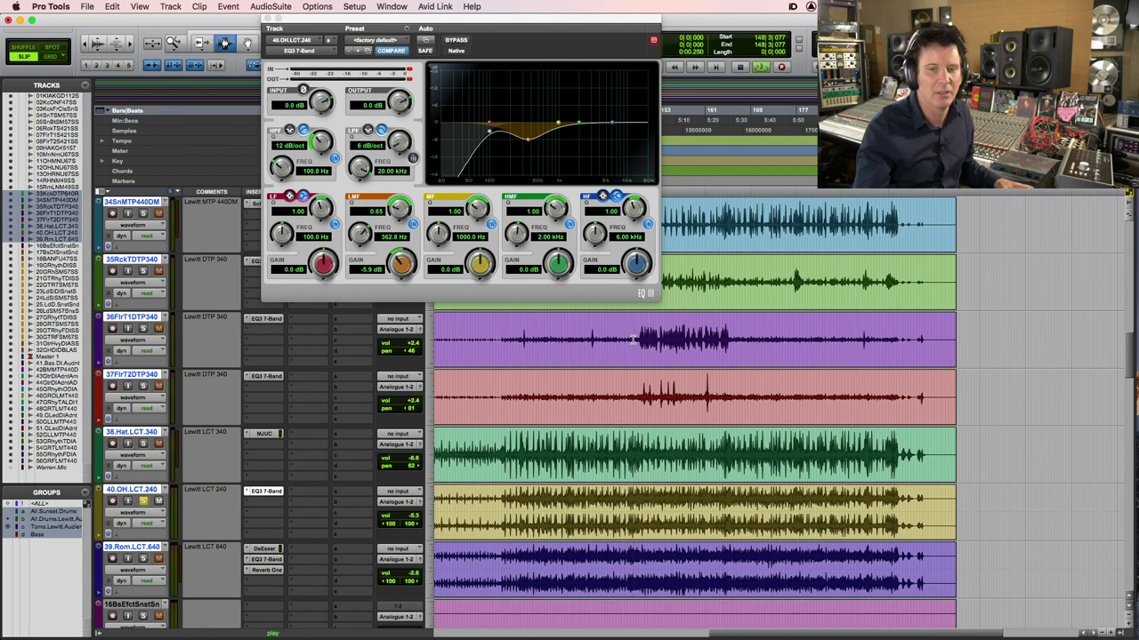
key(F5)
click(666, 324)
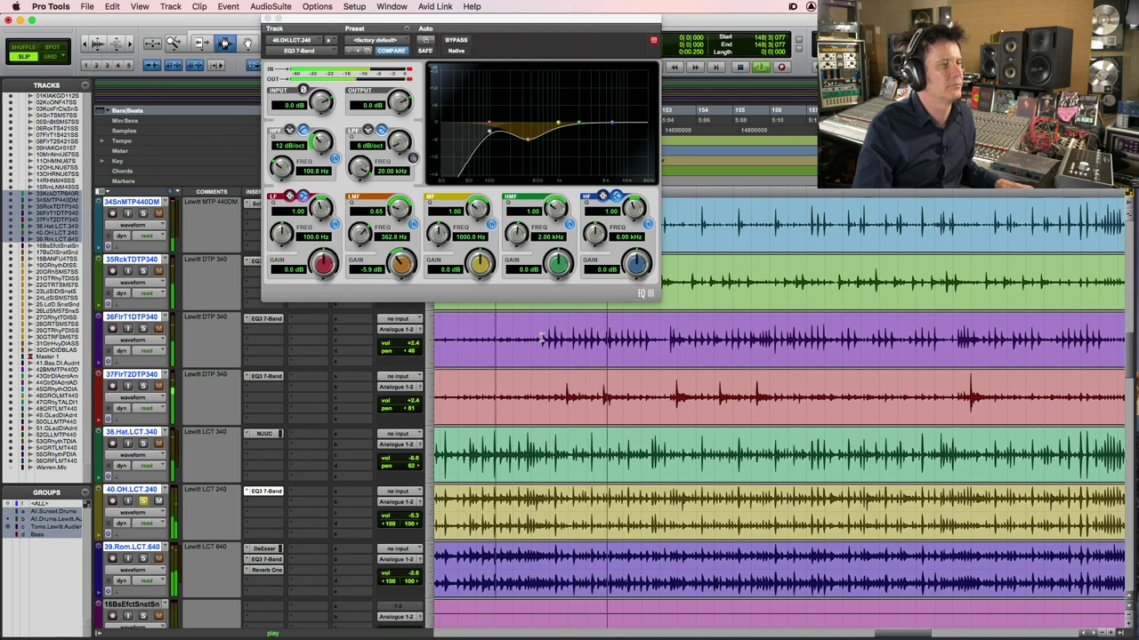
Compare the overheads with their EQ3 7-Band bypassed and active, replaying from 149|3|791
click(455, 40)
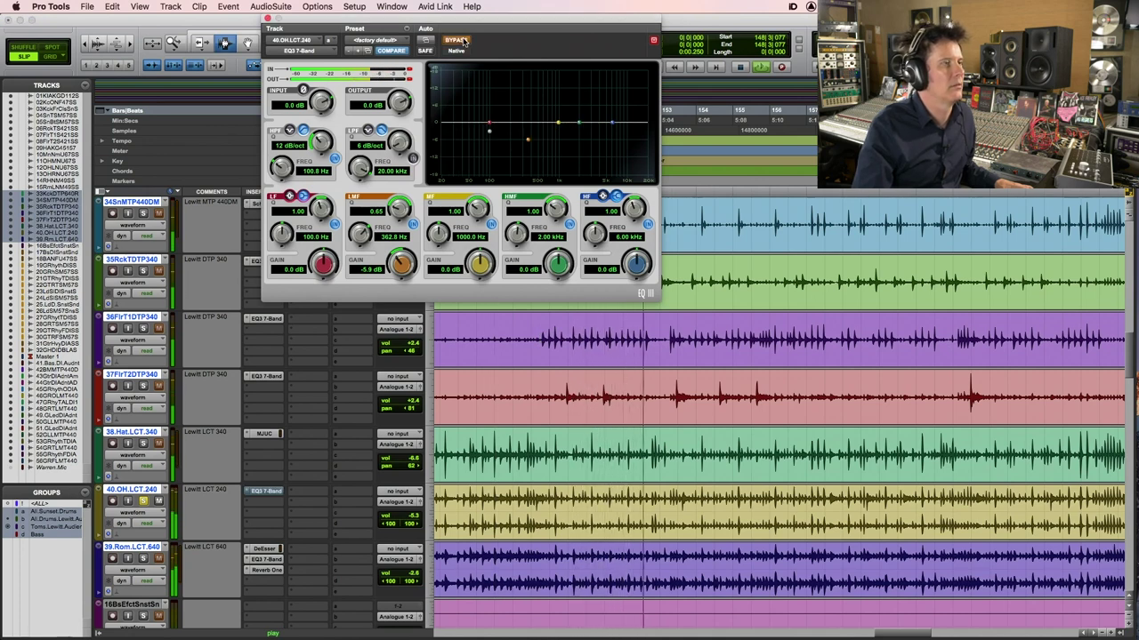
click(538, 334)
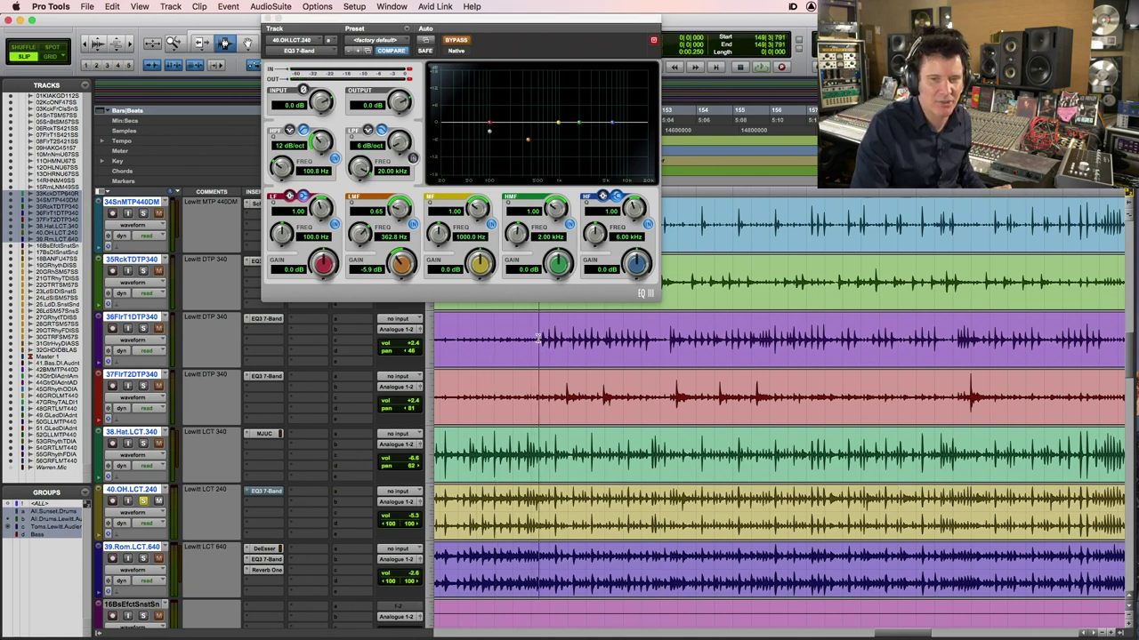
key(space)
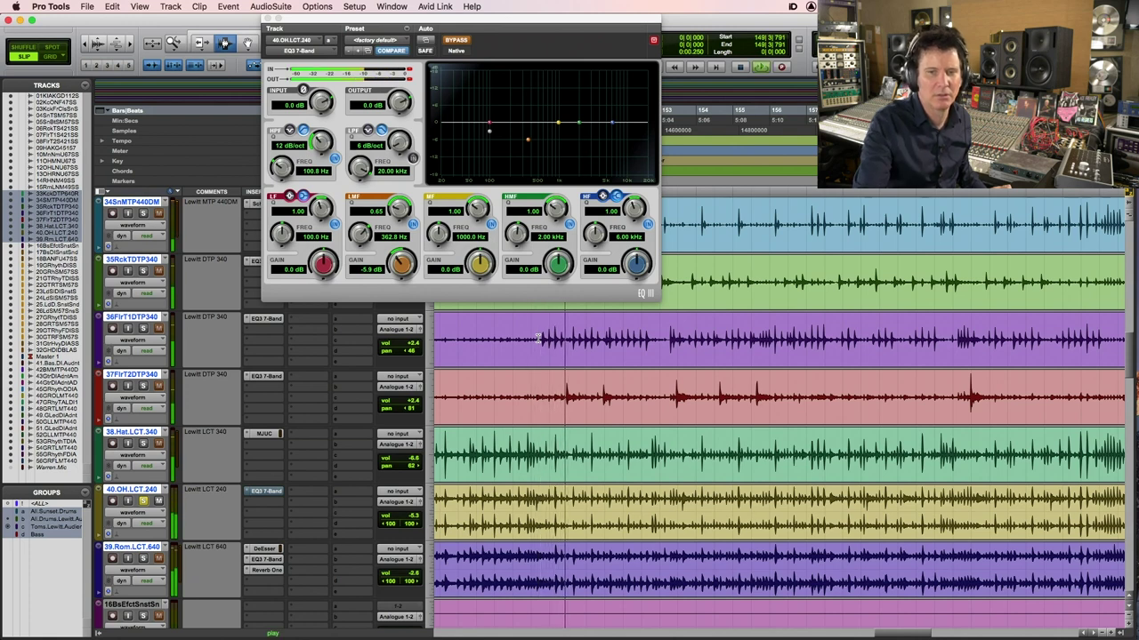
click(463, 40)
click(464, 40)
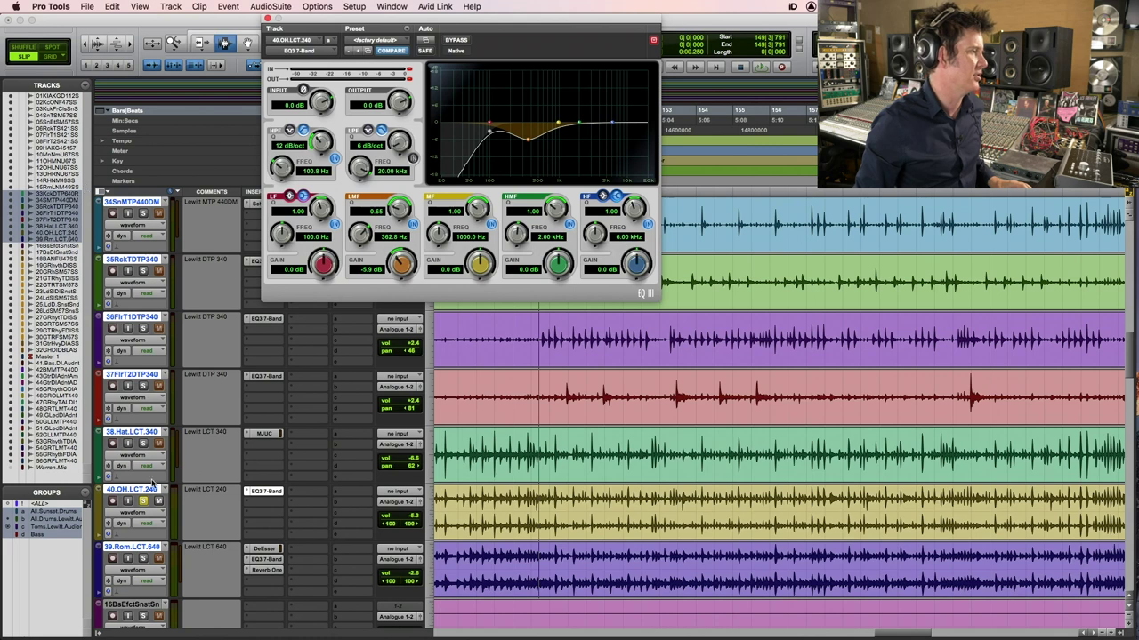
Solo all the Lewitt drum tracks, play them from 149|3|791 and from 125|2|490, and close the overhead EQ
click(143, 443)
key(space)
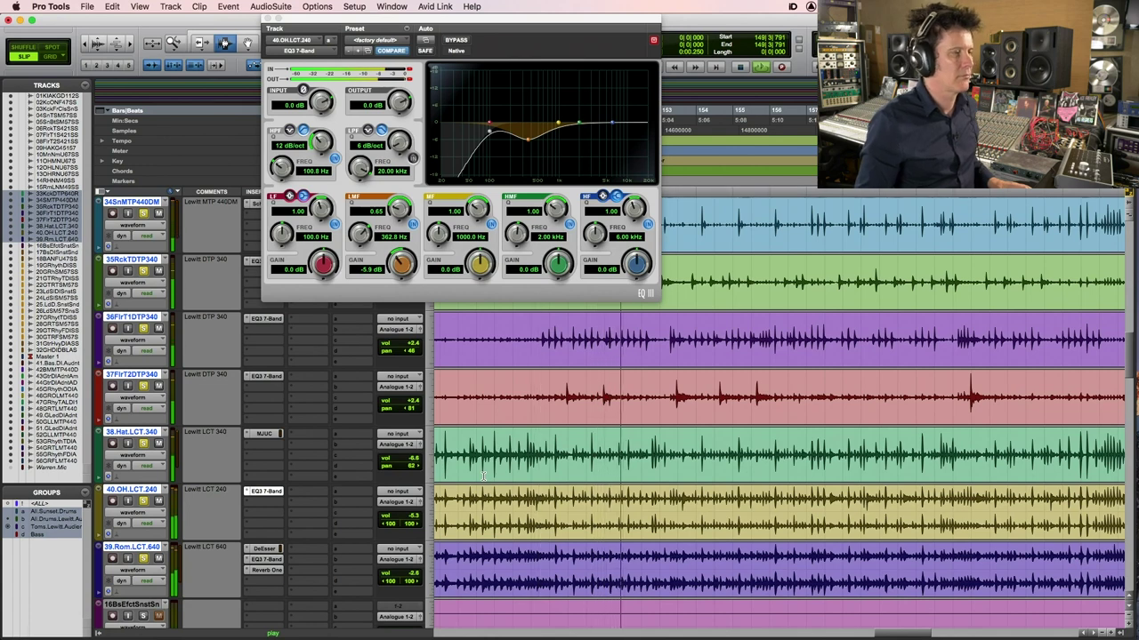
key(super+bracketleft)
key(super+bracketleft)
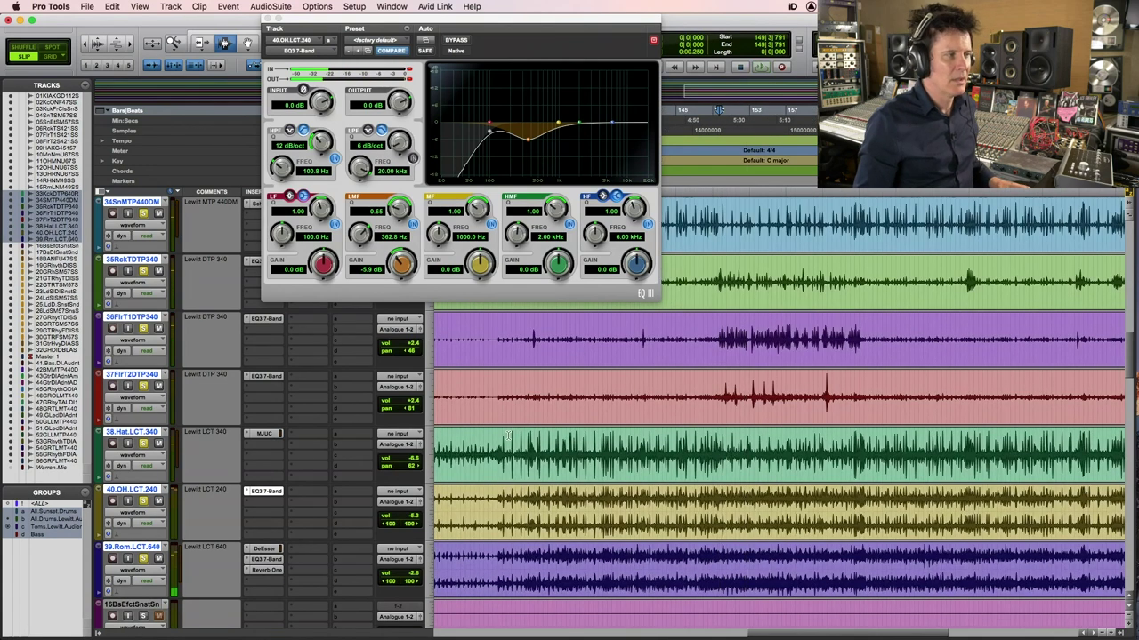
click(496, 443)
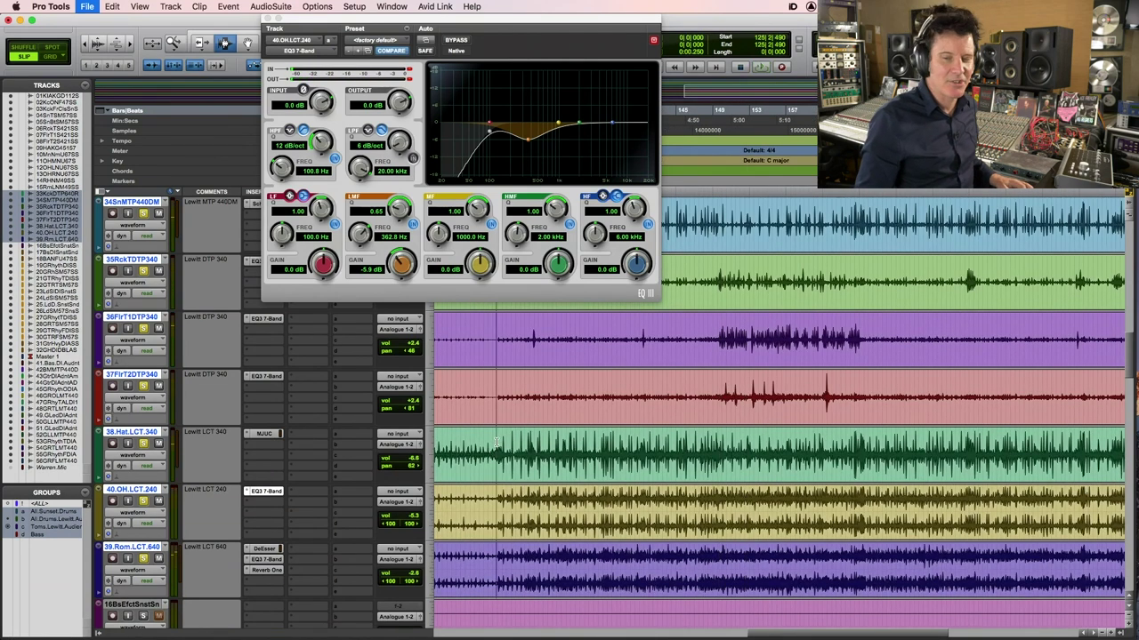
key(space)
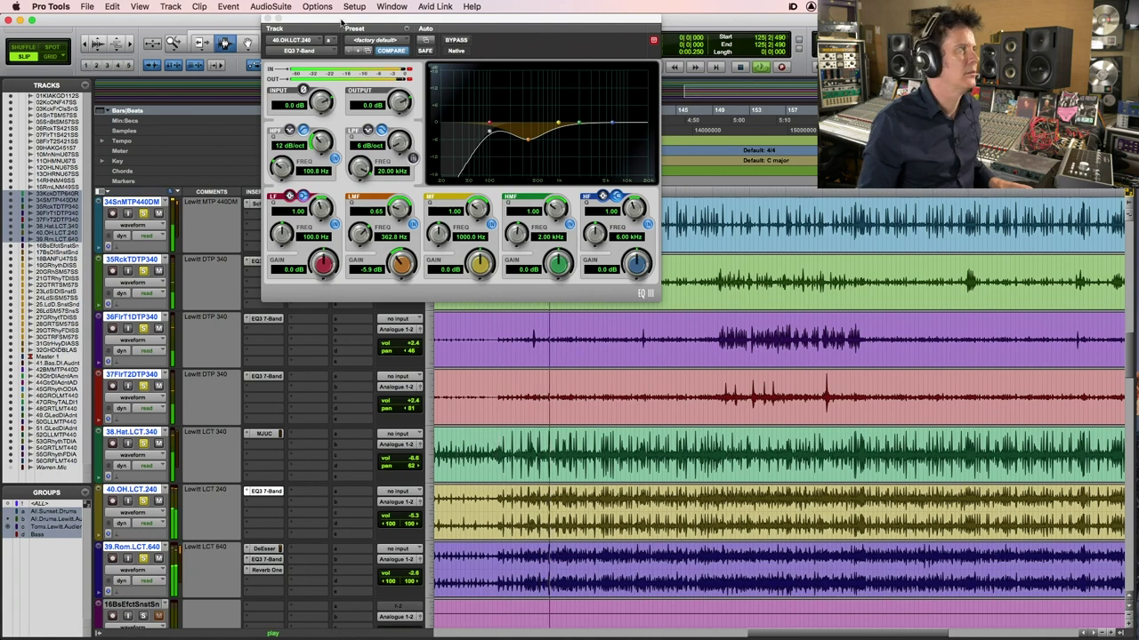
click(266, 17)
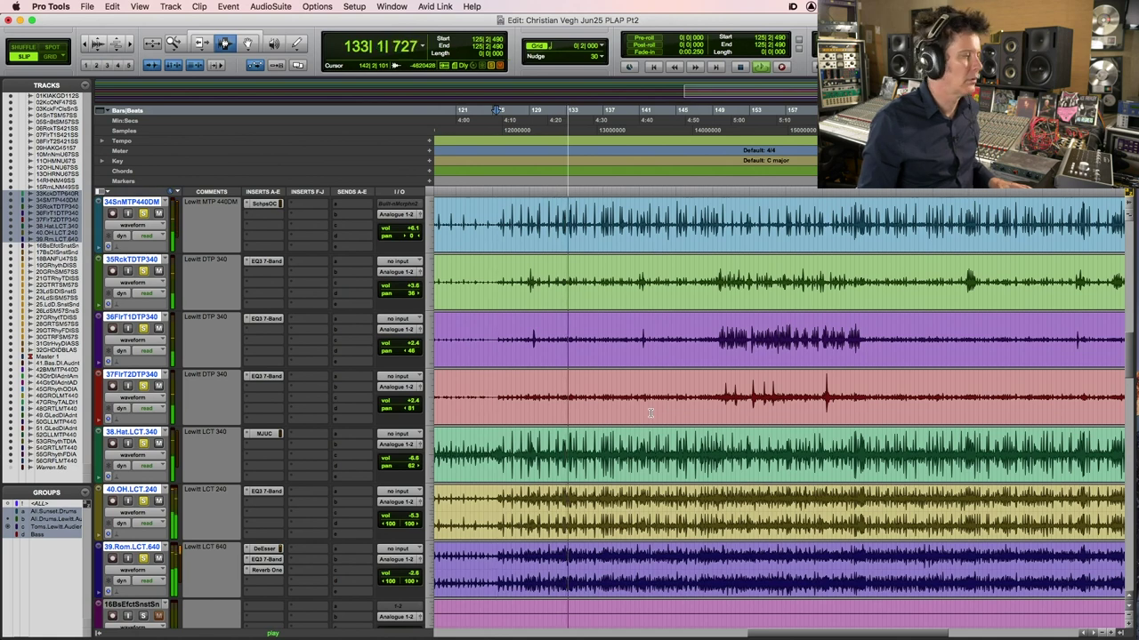
key(space)
Solo only the 39.Room.LCT.640 track and play it from 125|3|524
click(144, 558)
click(144, 559)
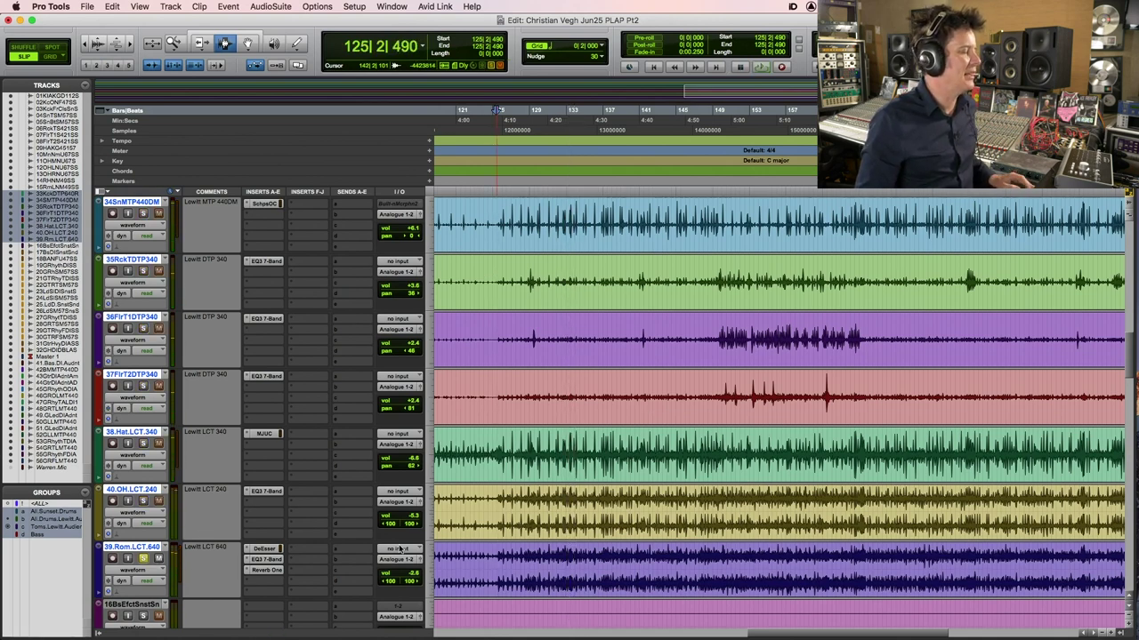
click(498, 553)
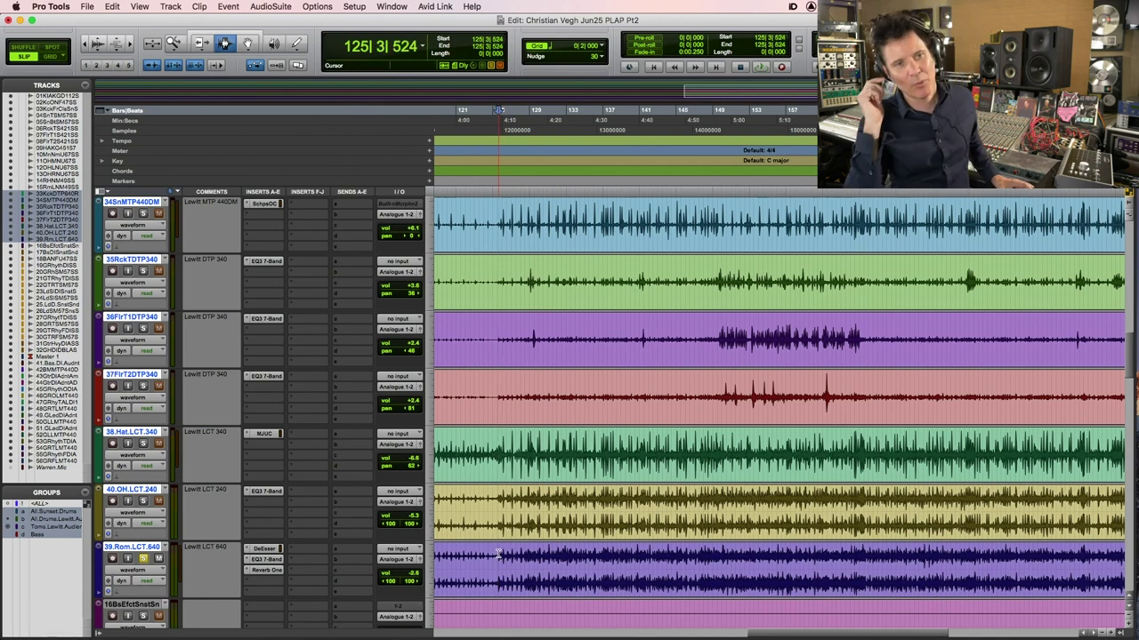
key(space)
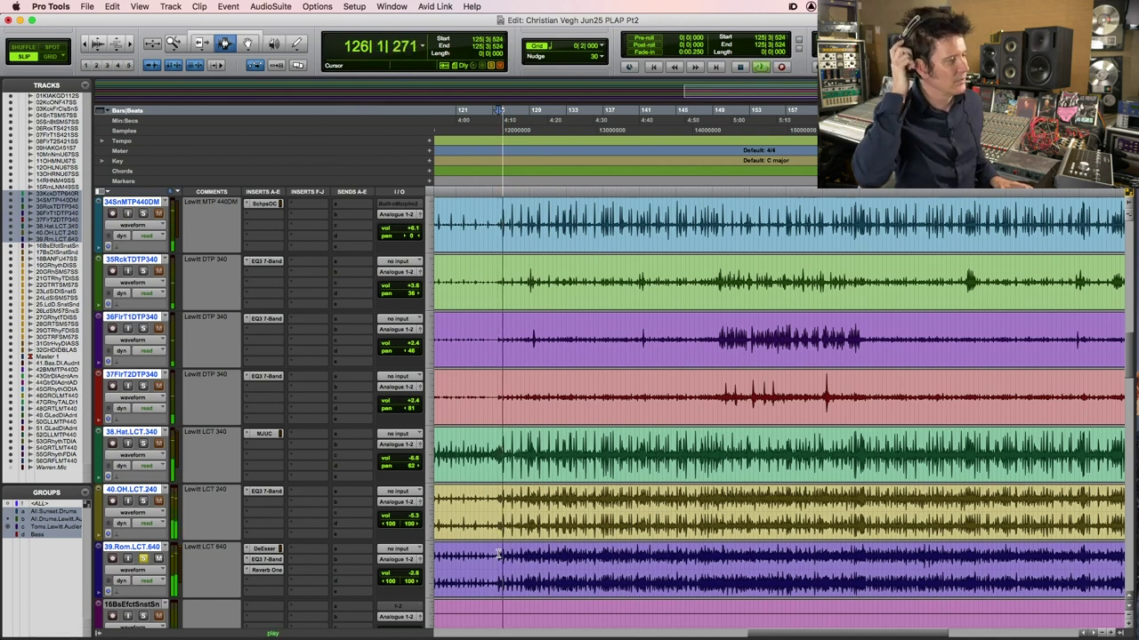
key(space)
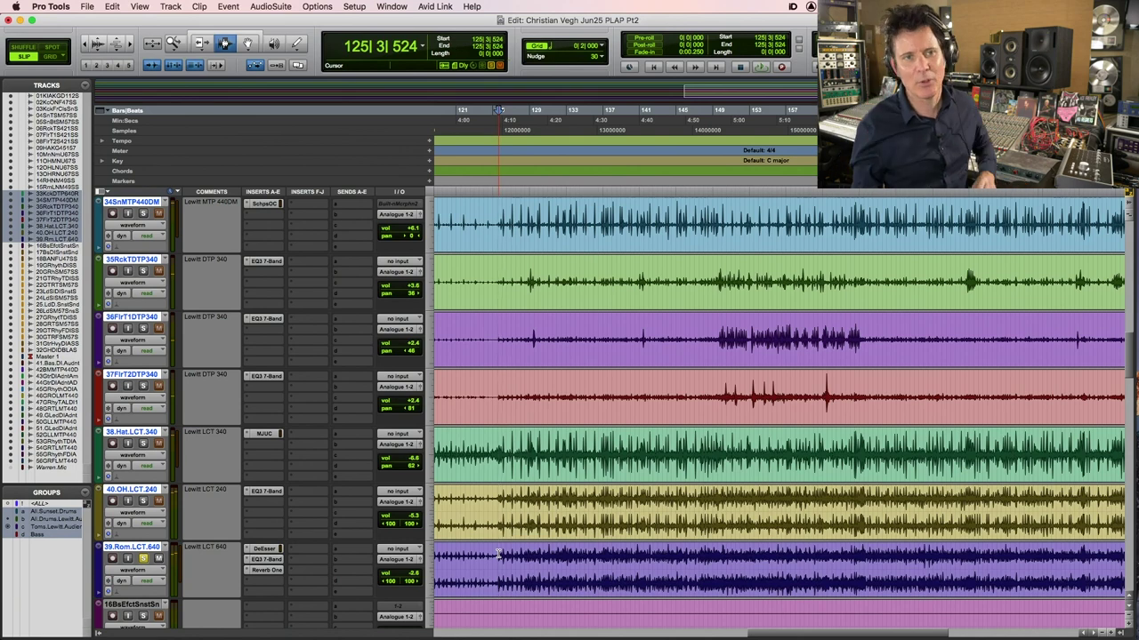
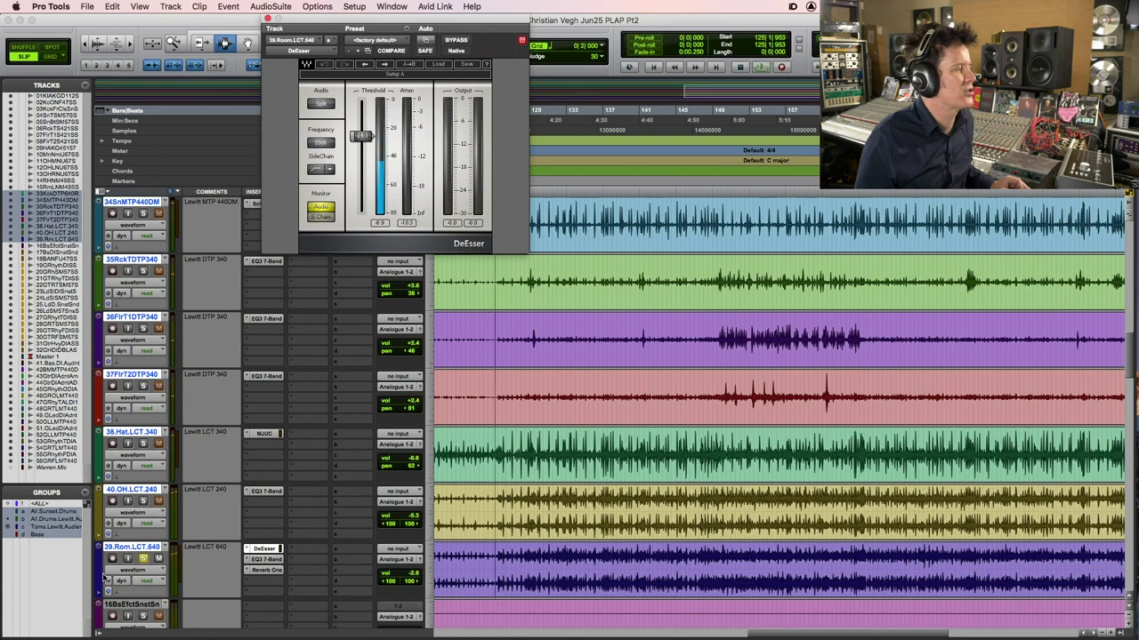
Bypass the room track's EQ3 7-Band and Reverb One, and play it from 125|1|953 with only the DeEsser active
drag(266, 563, 267, 575)
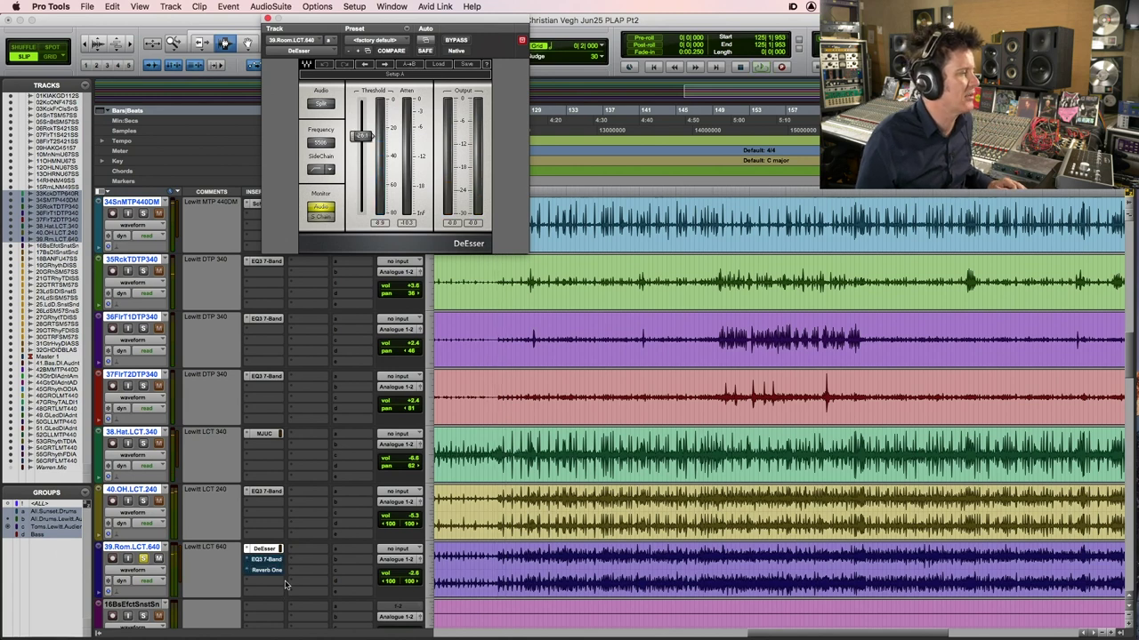
drag(463, 19, 616, 224)
key(space)
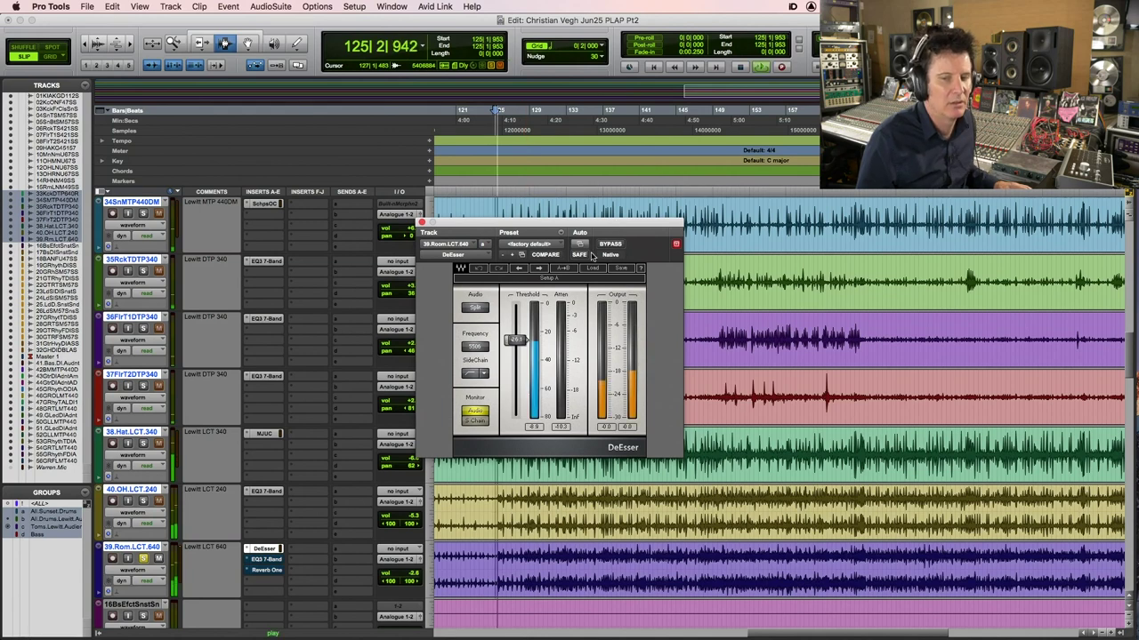
key(space)
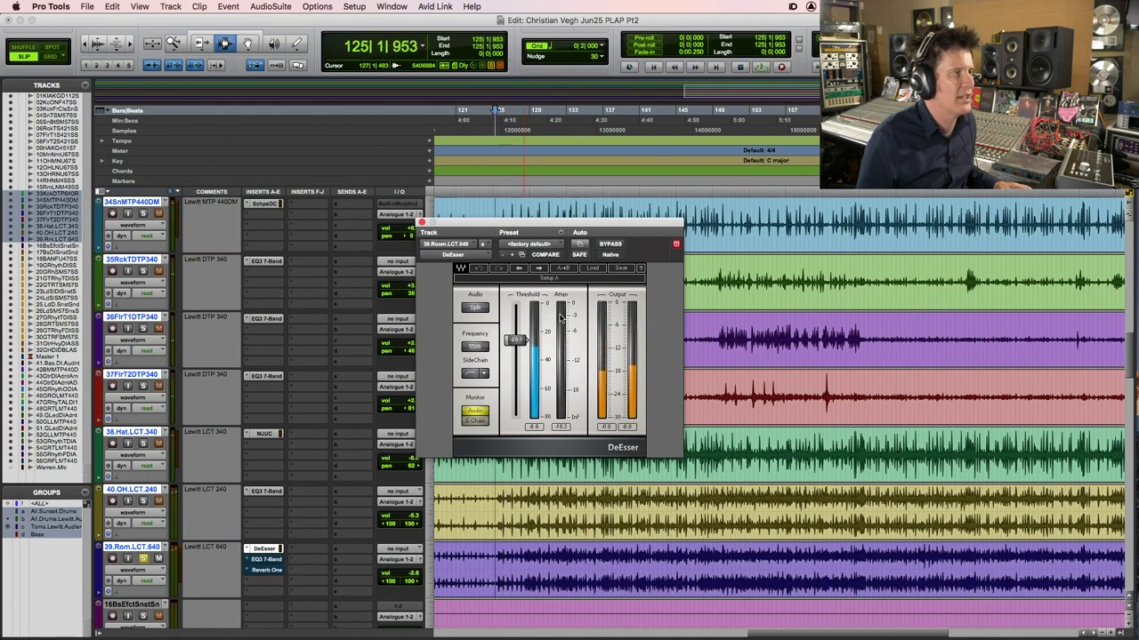
key(space)
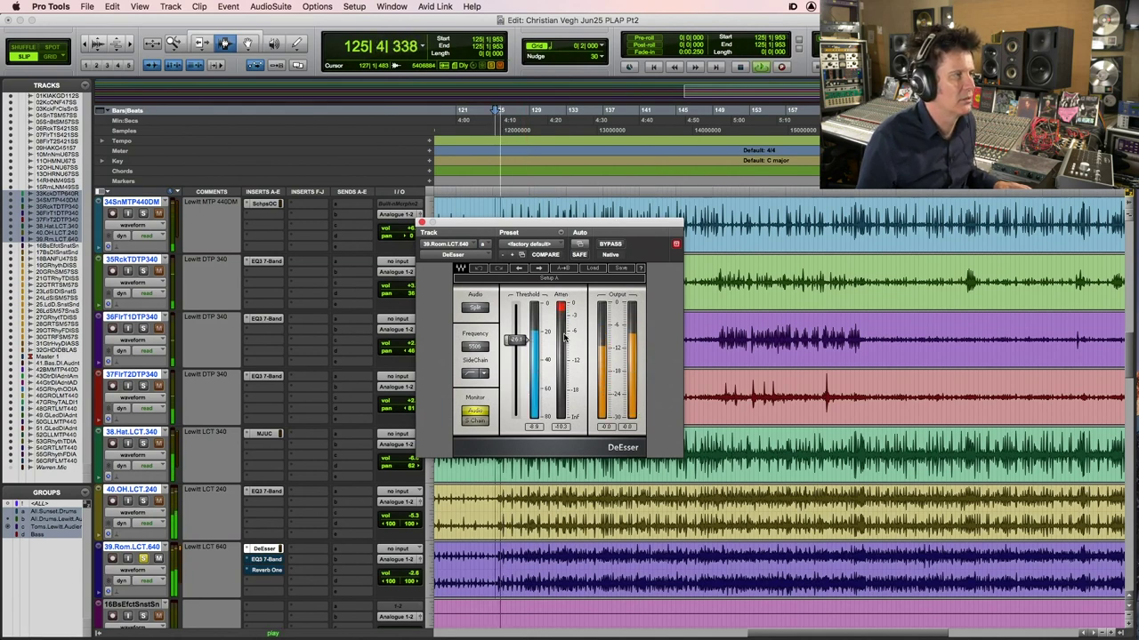
key(space)
Compare the room track with its DeEsser bypassed and active, playing from 125|1|953 each time
click(612, 246)
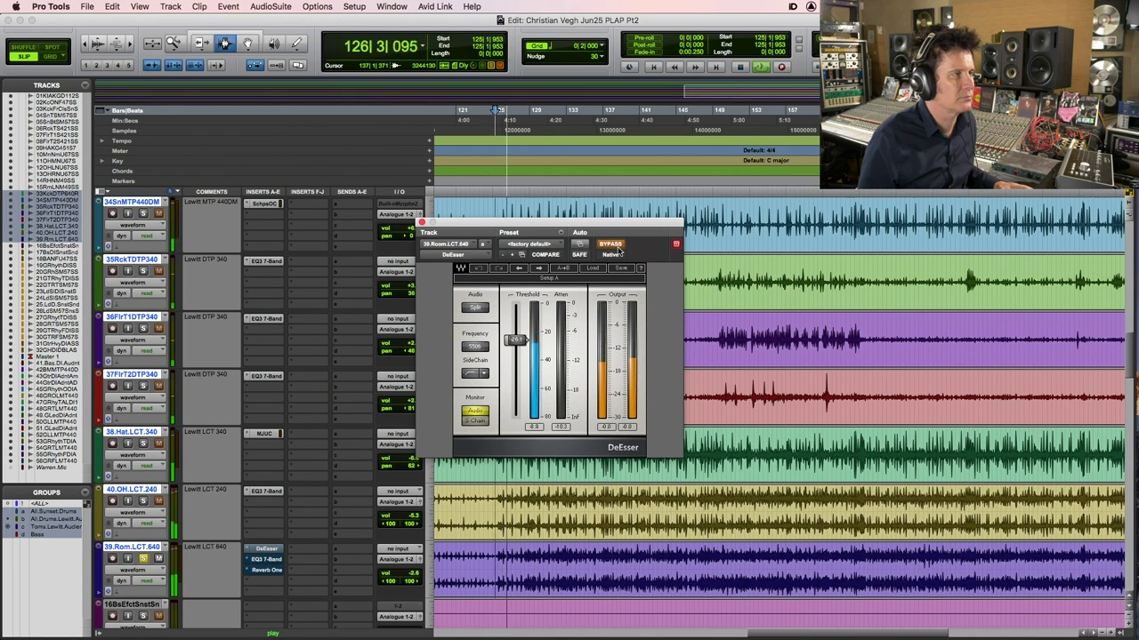
key(space)
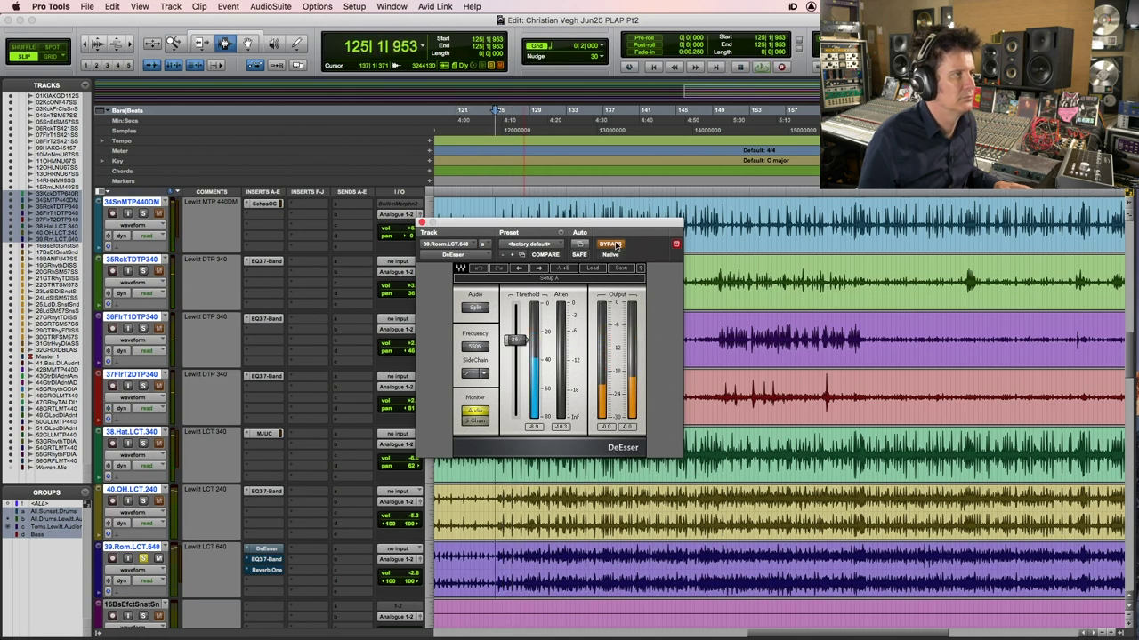
click(611, 244)
key(space)
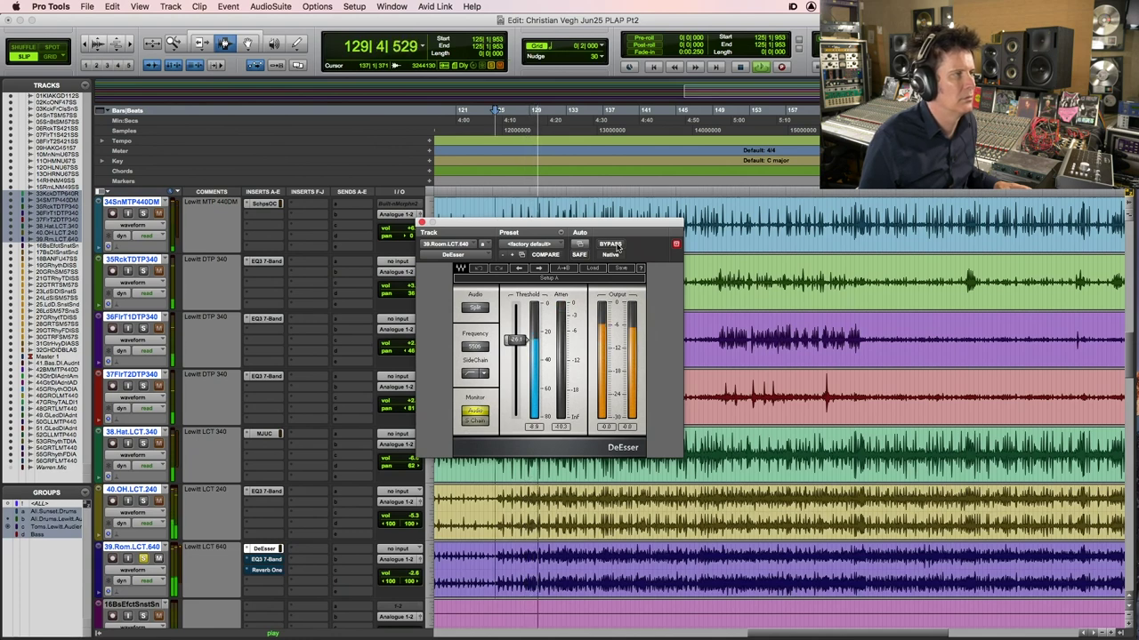
key(space)
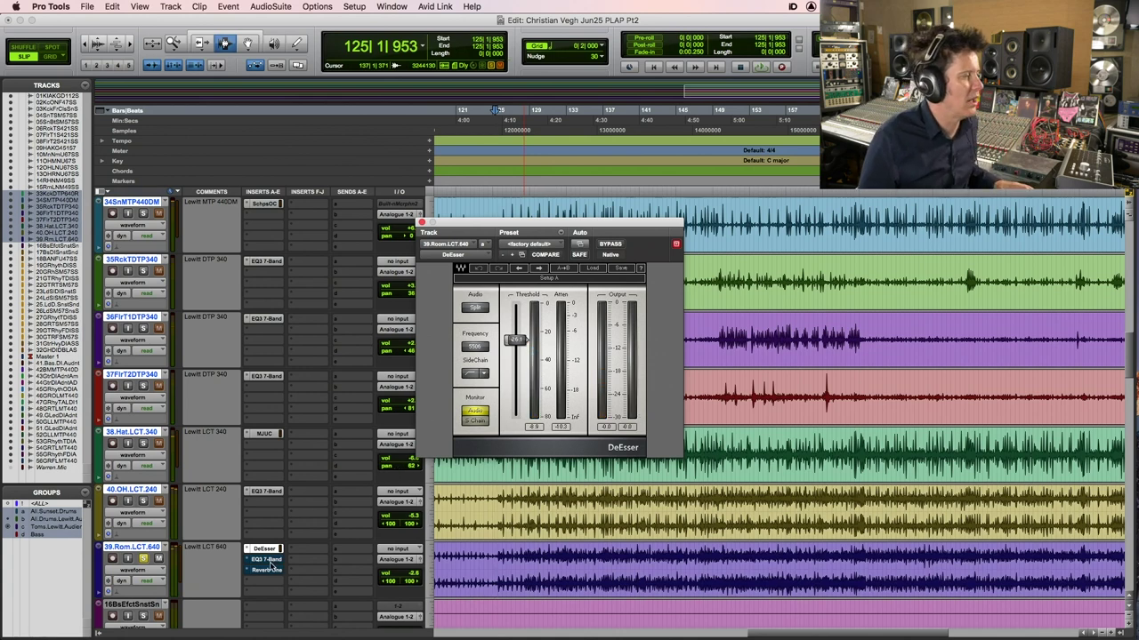
Open the room track's EQ3 7-Band, reactivate it, and play the track from 125|1|953
click(271, 562)
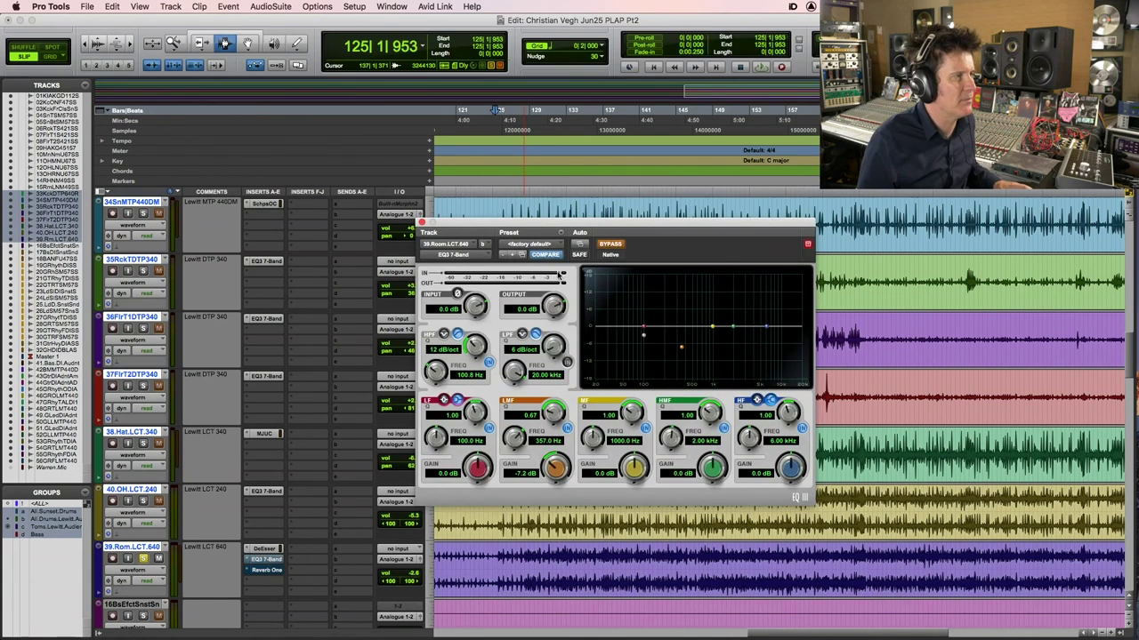
click(610, 245)
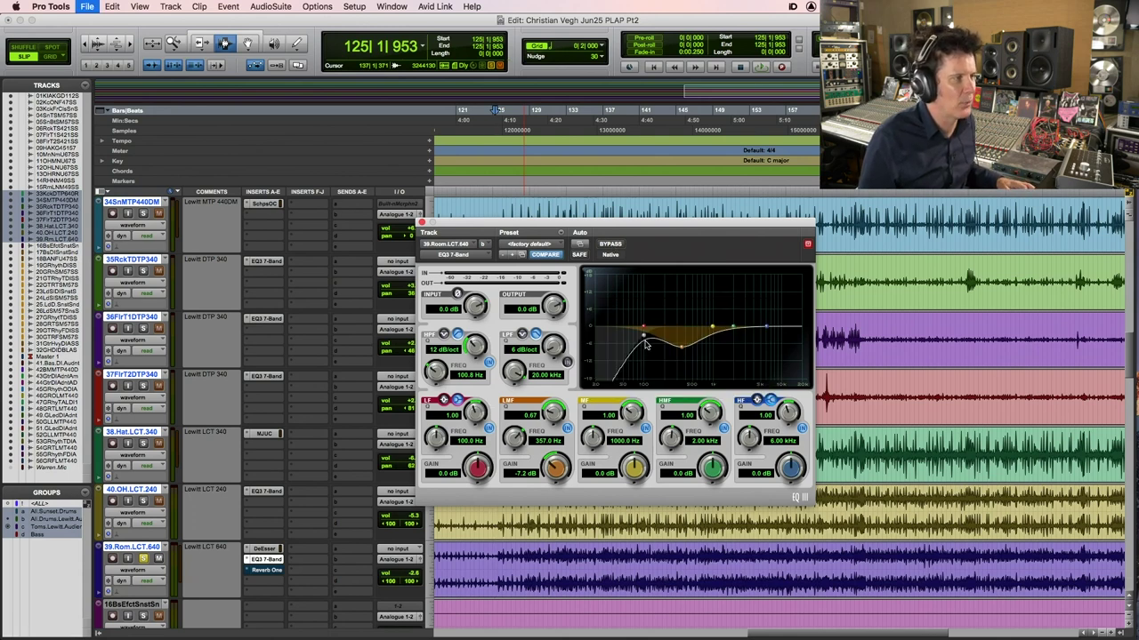
key(space)
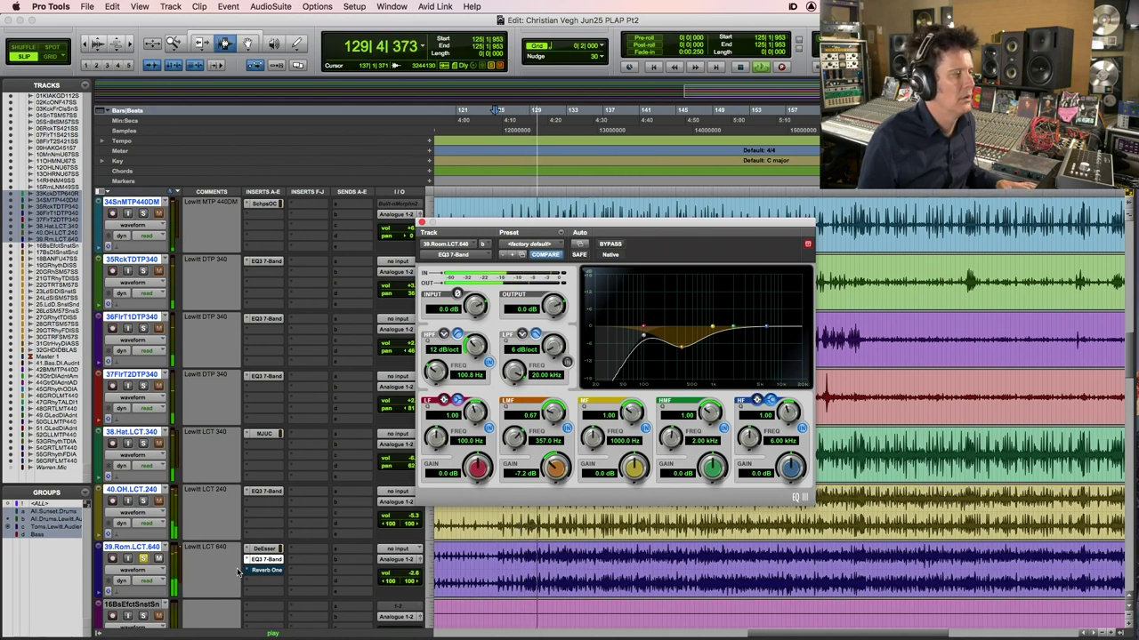
key(space)
Open and reactivate the room track's Reverb One, and play the track from 125|1|953
click(265, 570)
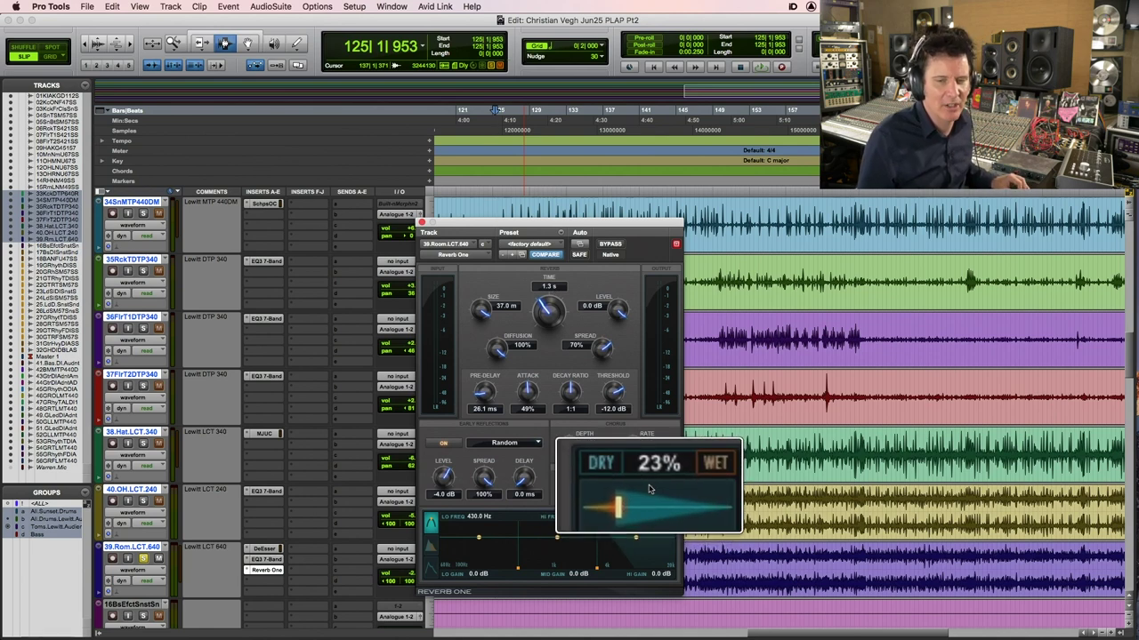
key(space)
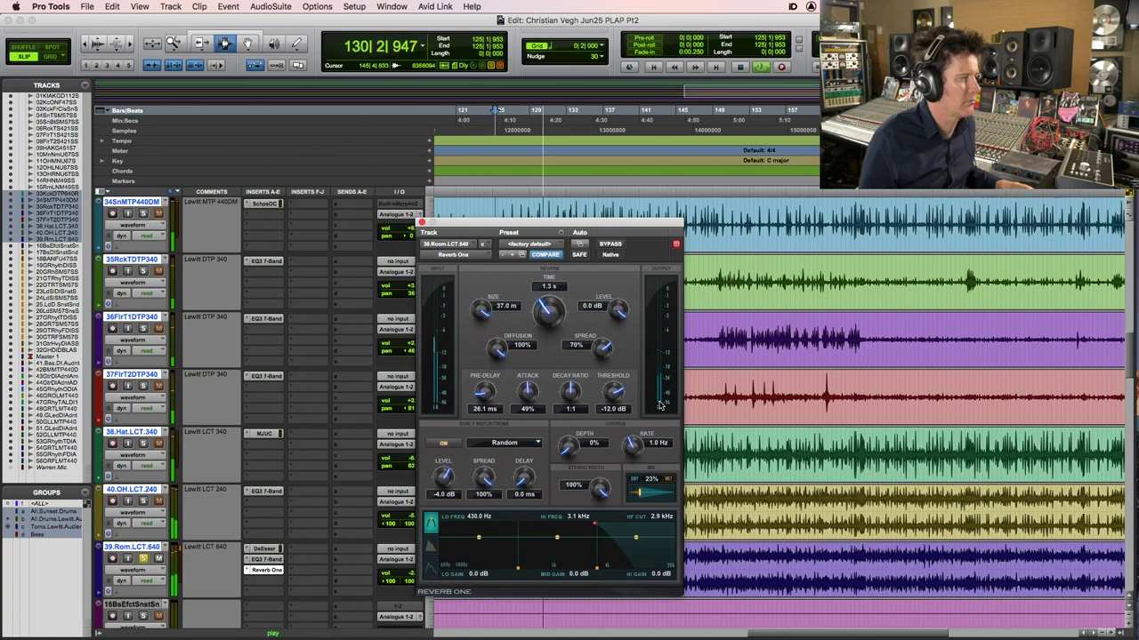
key(space)
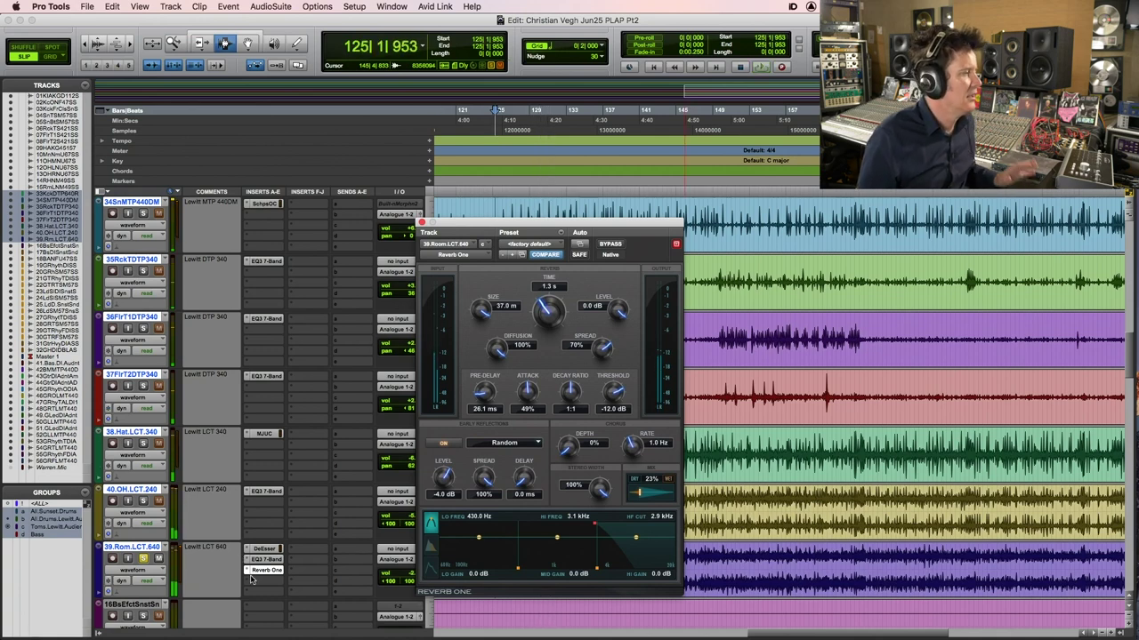
Move the room track's Reverb One to insert D and add a stereo Klanghelm MJUC on insert C
drag(267, 583, 261, 582)
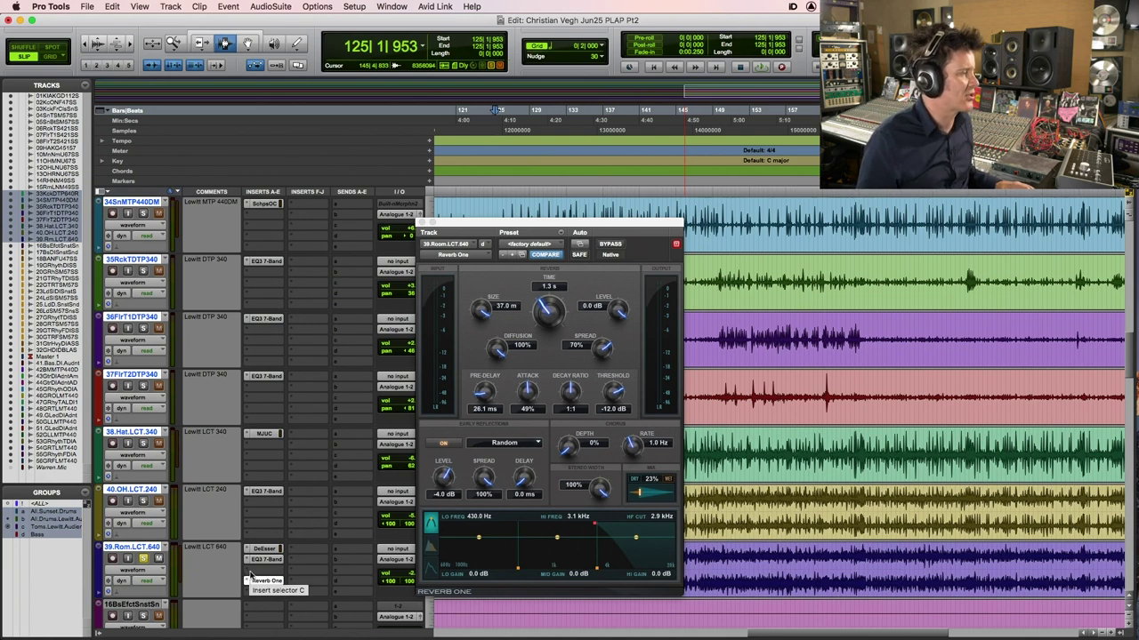
click(255, 570)
mouse_move(294, 570)
mouse_move(372, 569)
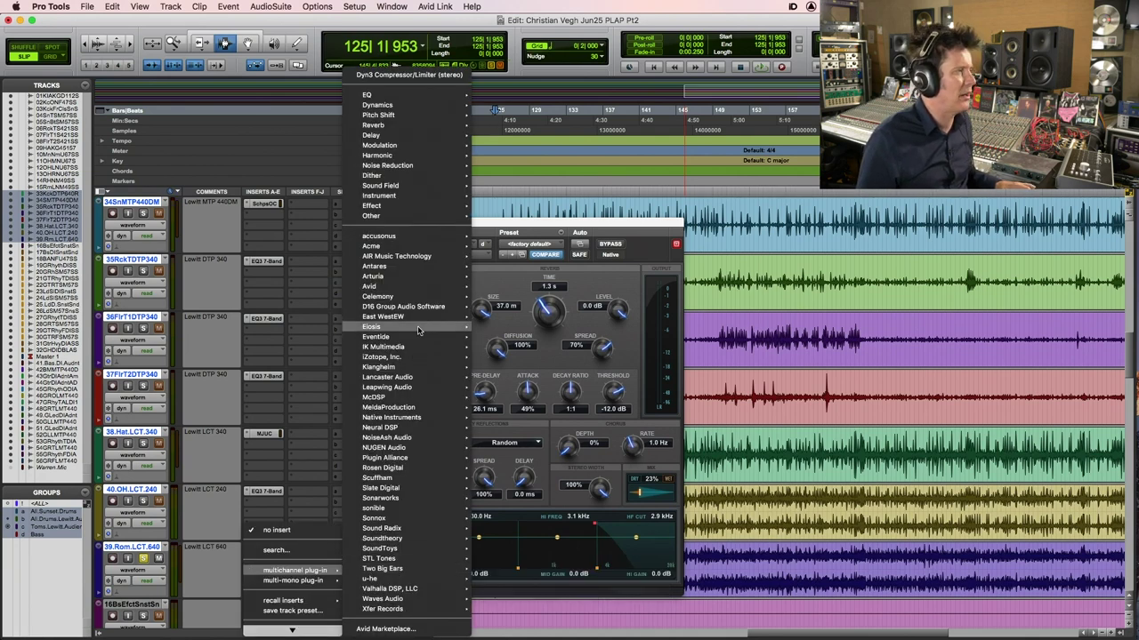
mouse_move(411, 360)
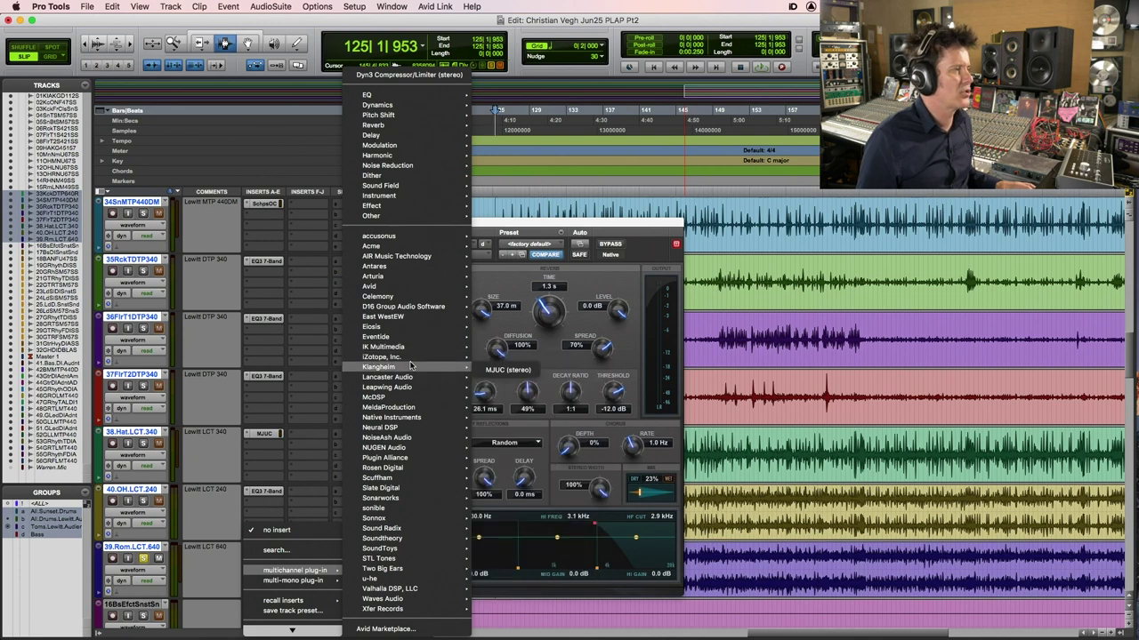
click(516, 371)
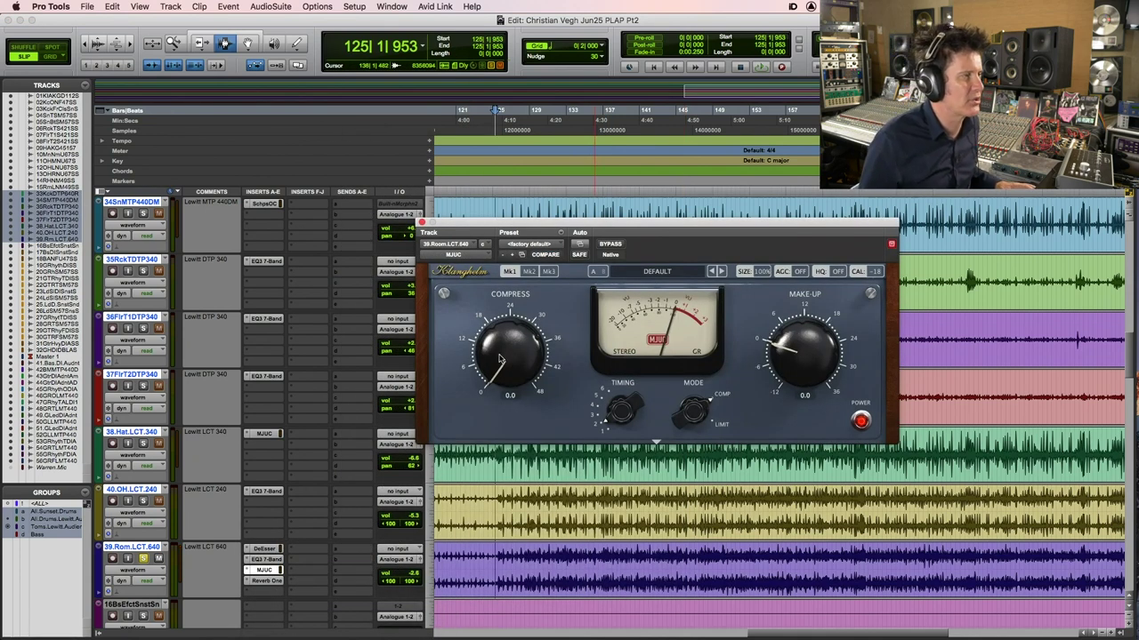
Reveal MJUC's extra controls and, auditioning the room track, set Timing to 1, Drive to 7.7 and Timbre to -1.8
click(657, 441)
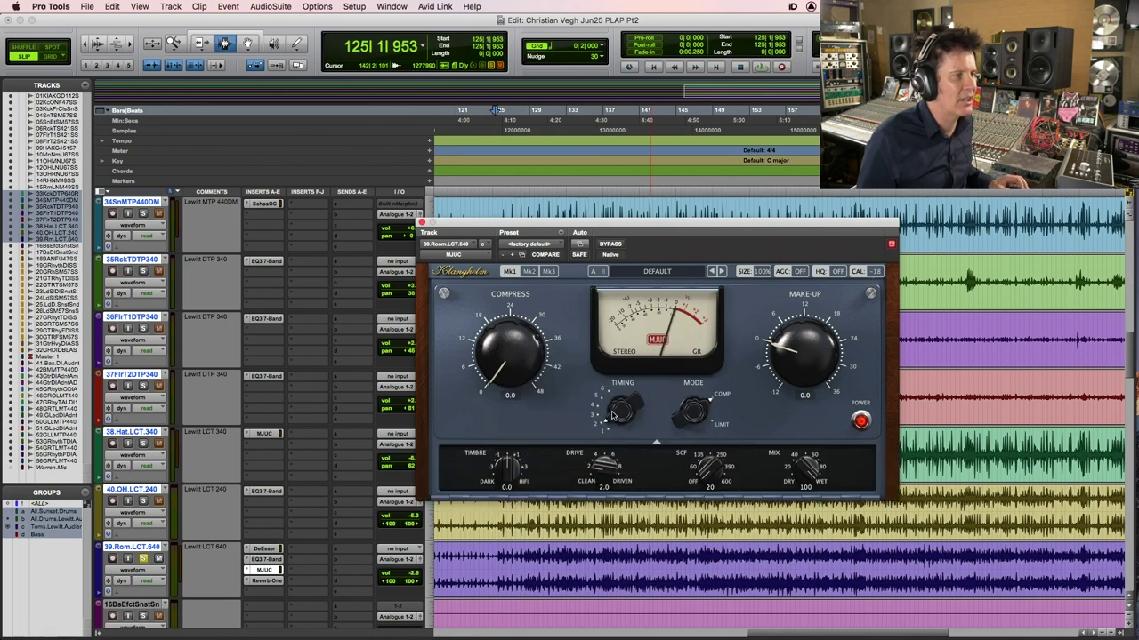
click(608, 431)
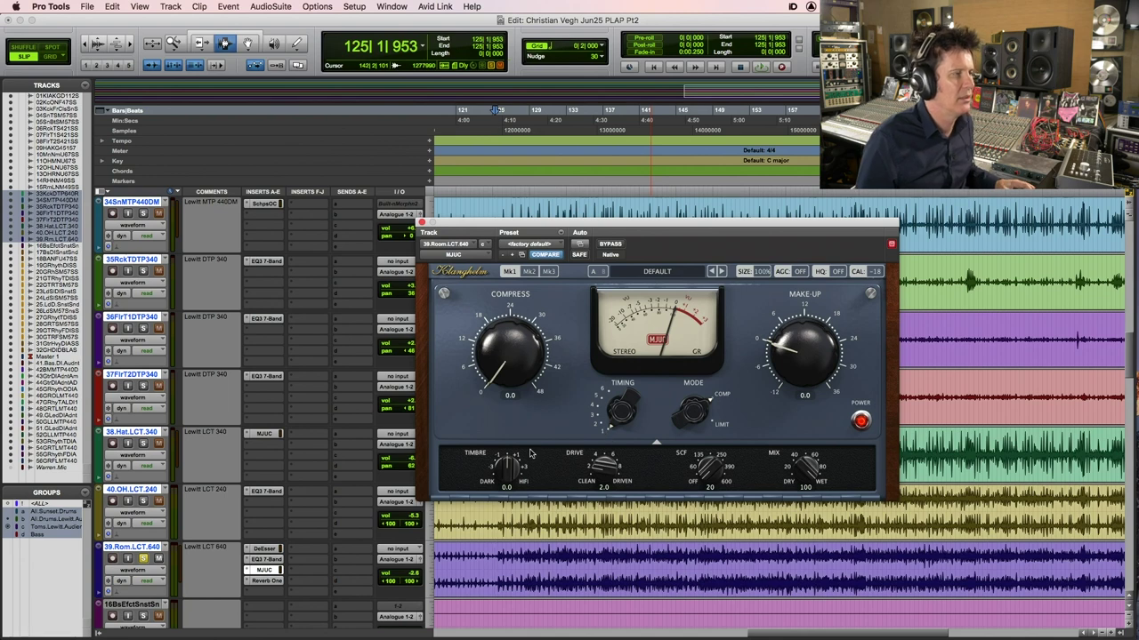
drag(599, 474, 626, 391)
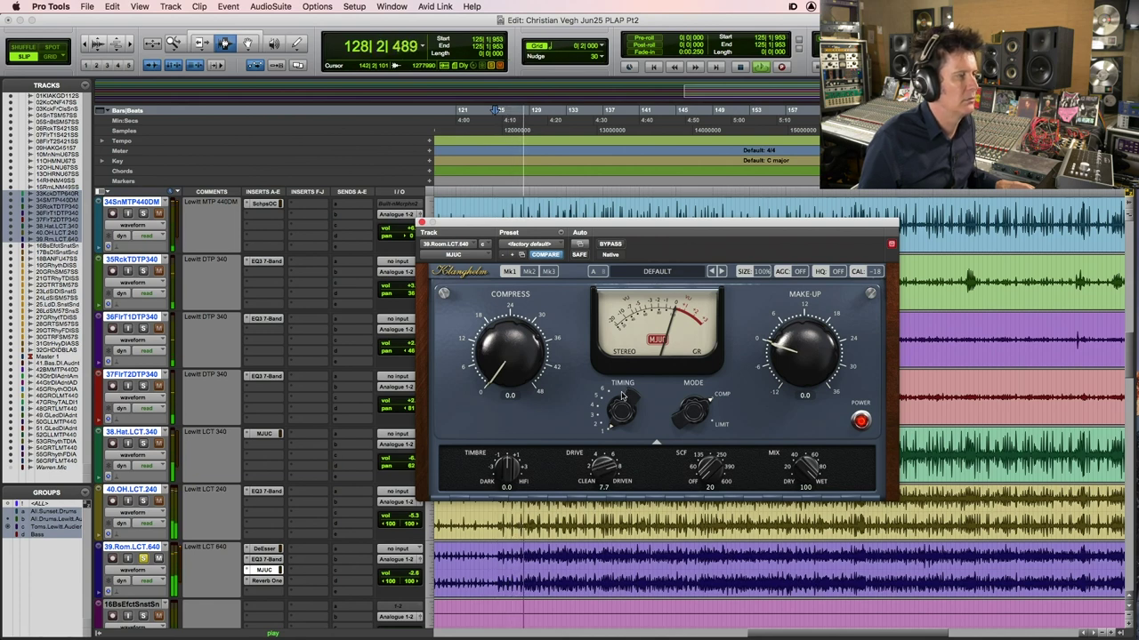
drag(507, 469, 507, 477)
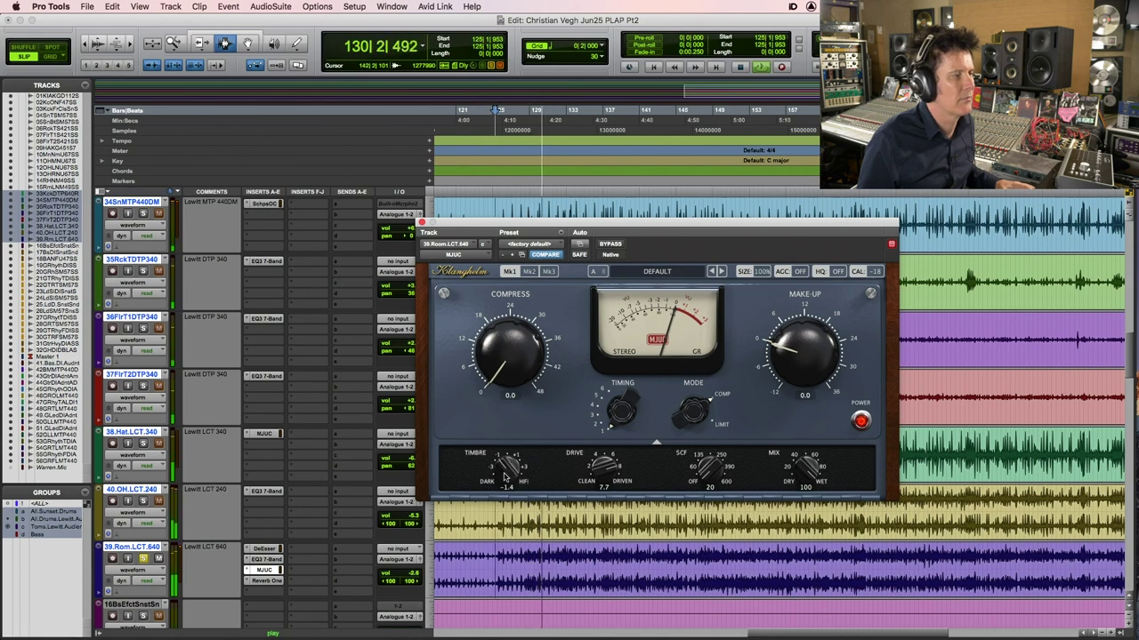
key(space)
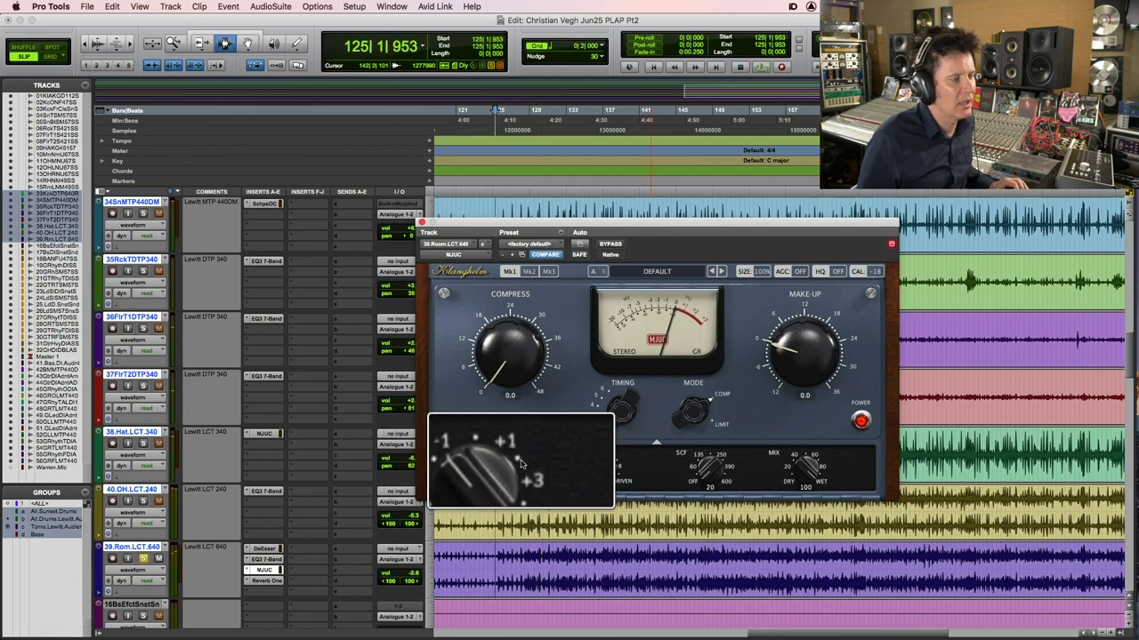
key(space)
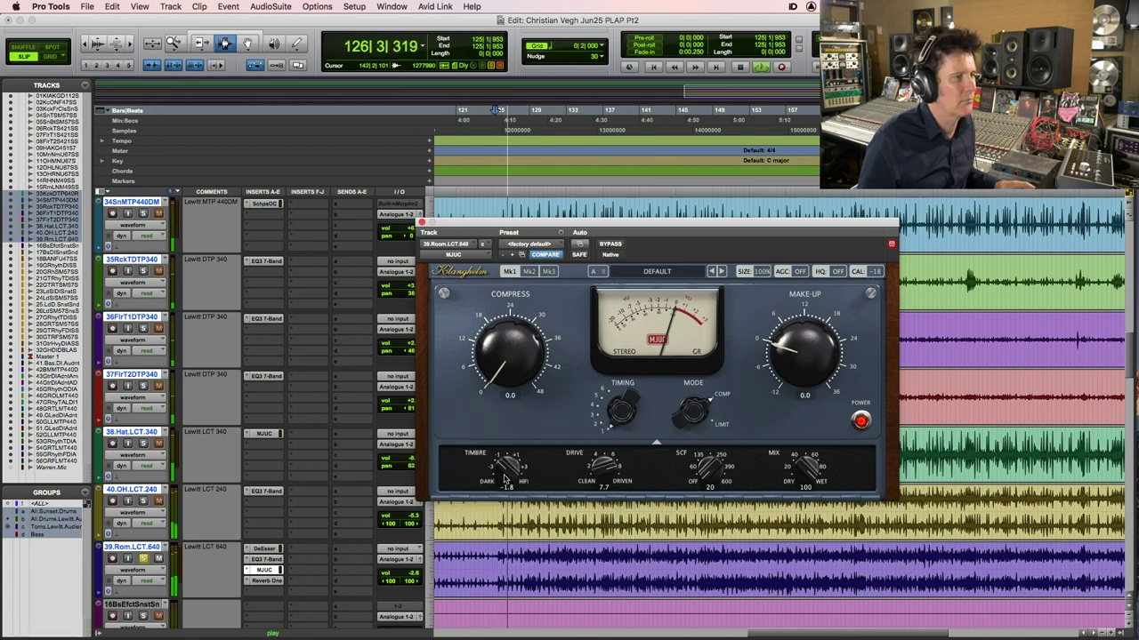
key(space)
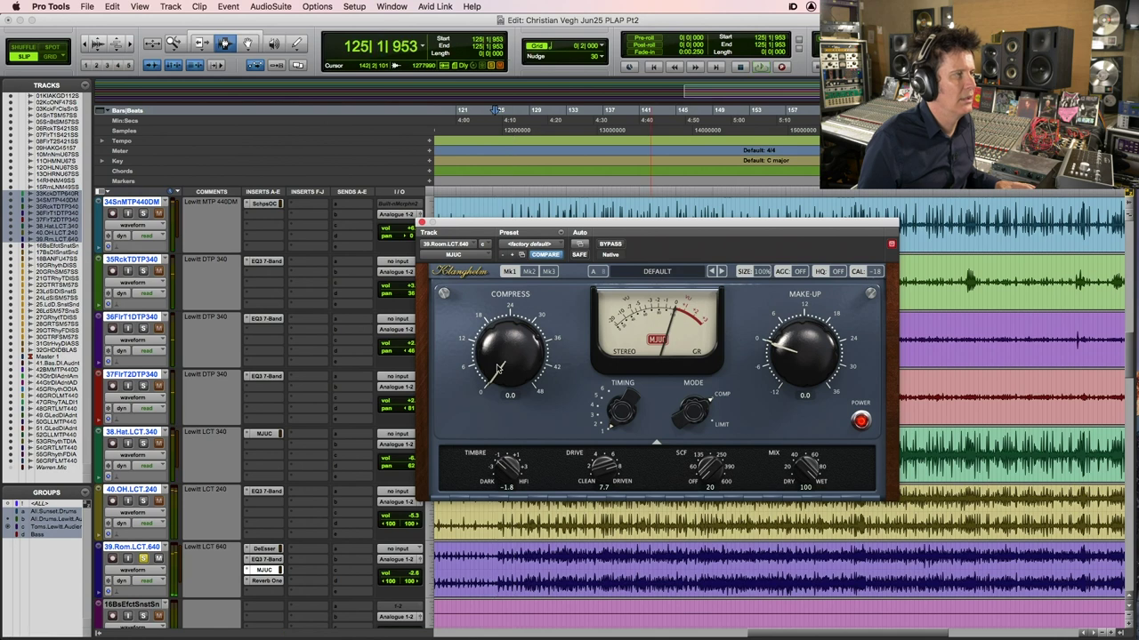
Set MJUC's Compress to 16.6 while the room track plays, and compare it bypassed and active
key(space)
drag(500, 368, 504, 317)
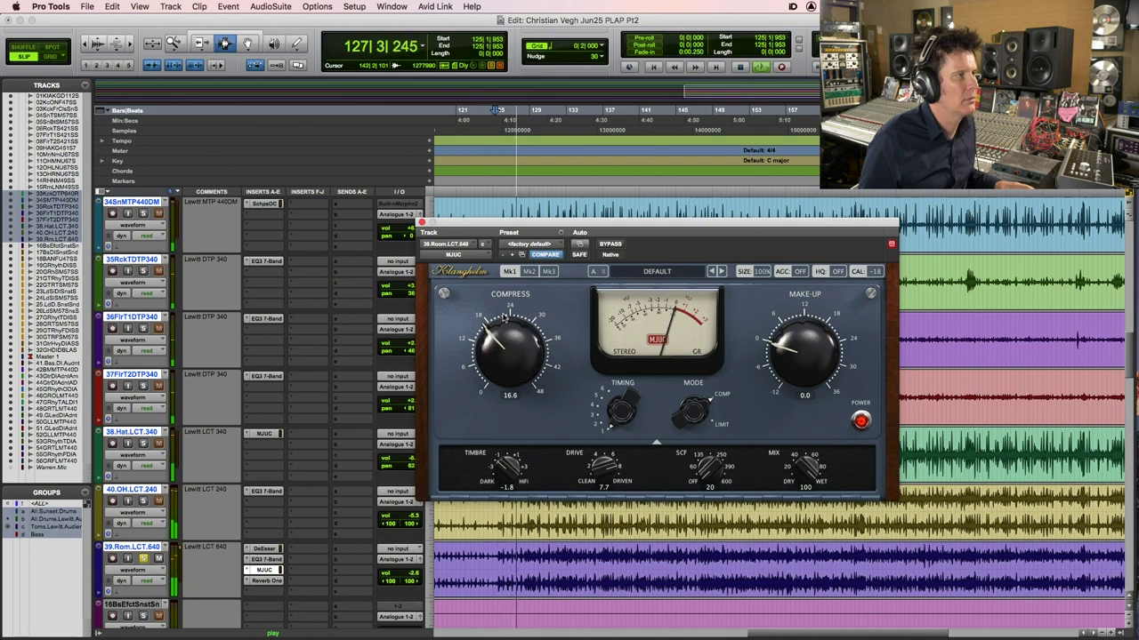
click(612, 245)
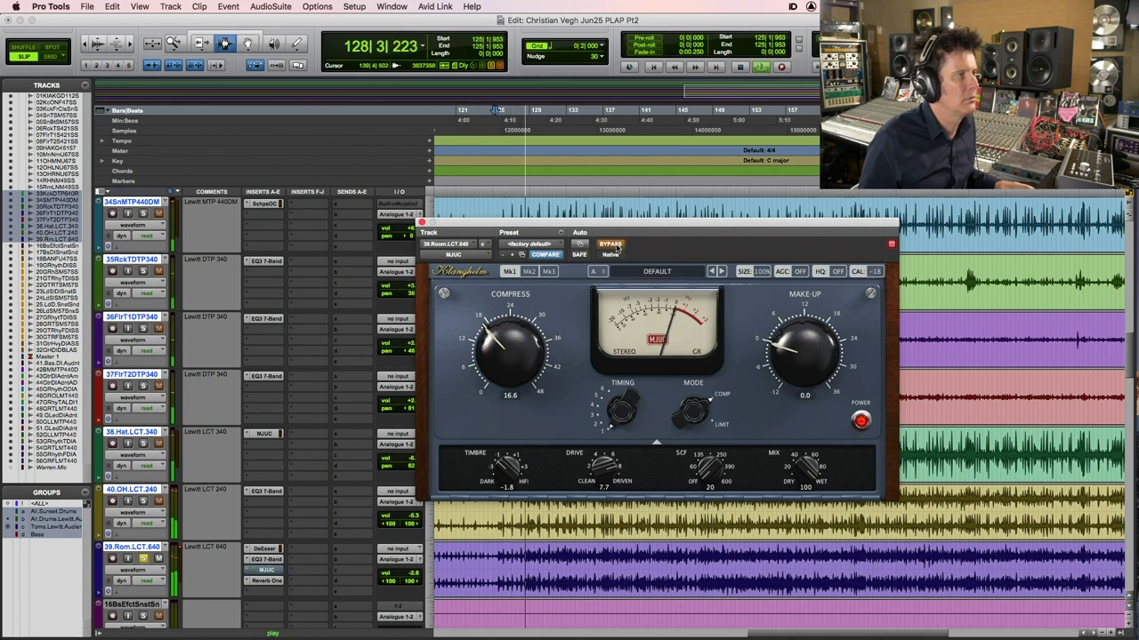
click(615, 246)
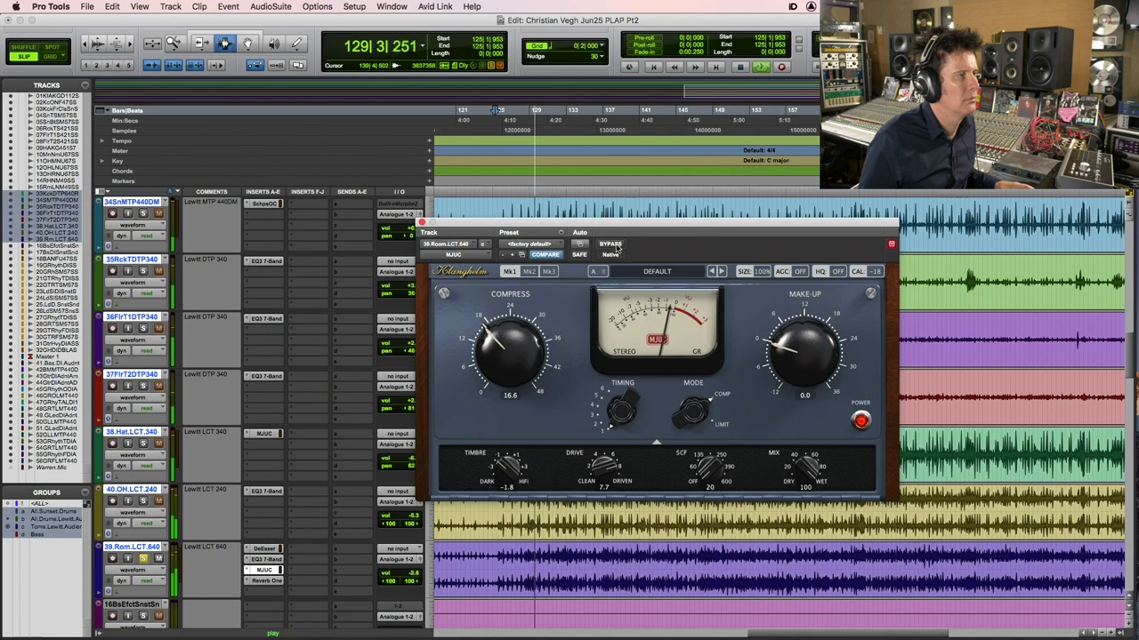
Set MJUC's Make-up to 1.3 and Compress to 0.0, replay from 125|1|953 and compare it bypassed and active
drag(783, 356, 782, 349)
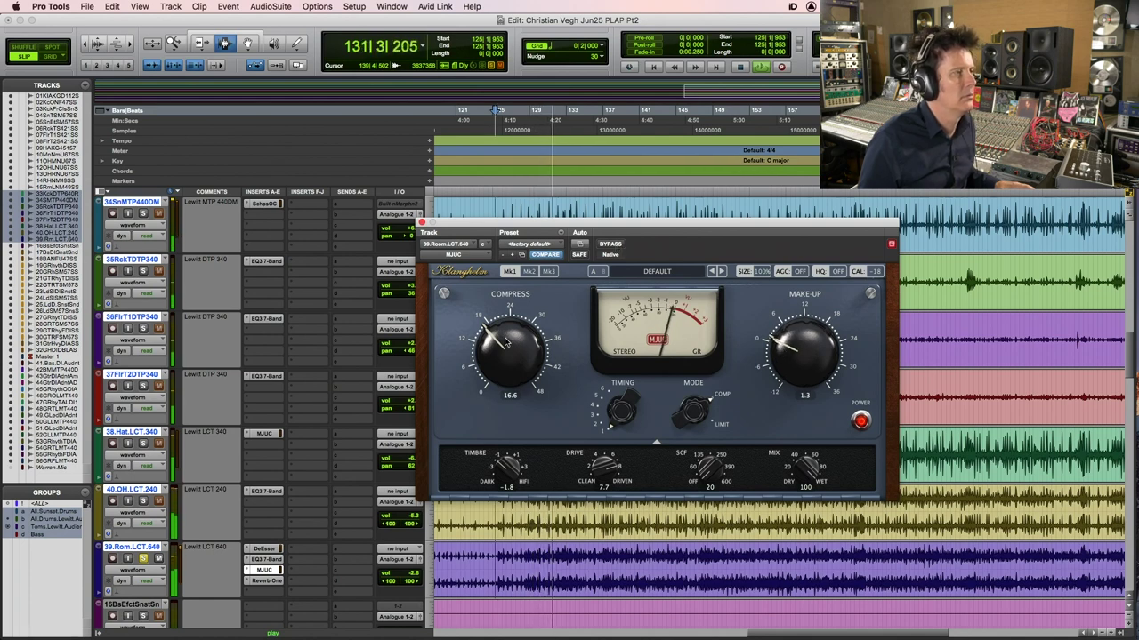
drag(491, 341, 495, 449)
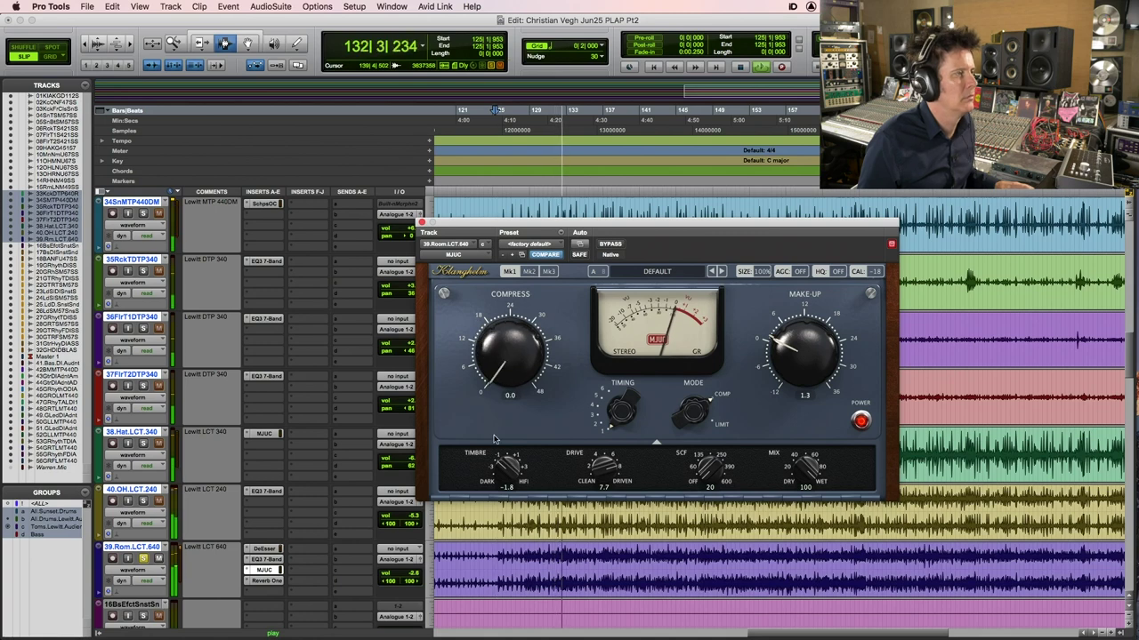
key(space)
key(space)
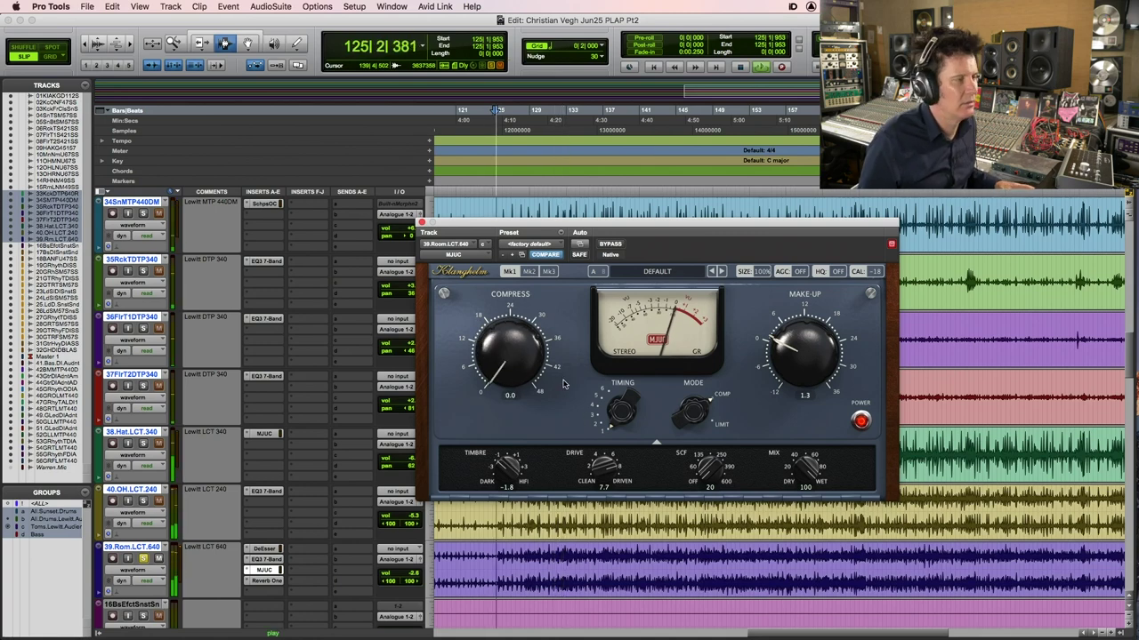
click(610, 245)
click(612, 245)
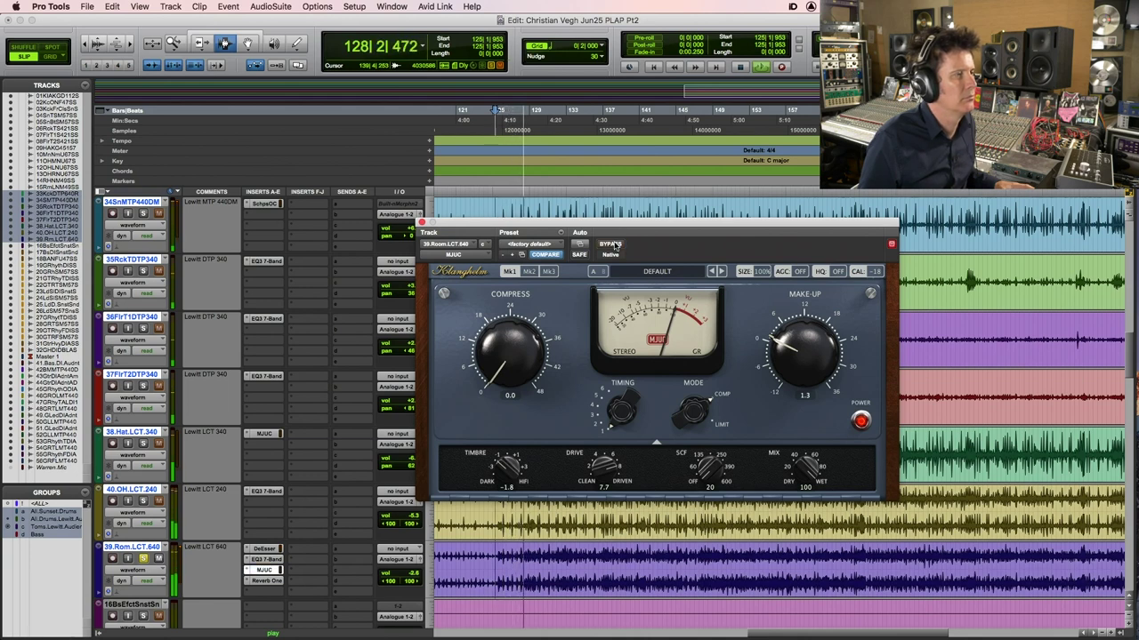
Set MJUC's Timbre to 1.0 and Drive to 10.0 during playback, and compare the room track with MJUC bypassed and active
drag(507, 468, 518, 441)
drag(604, 464, 602, 432)
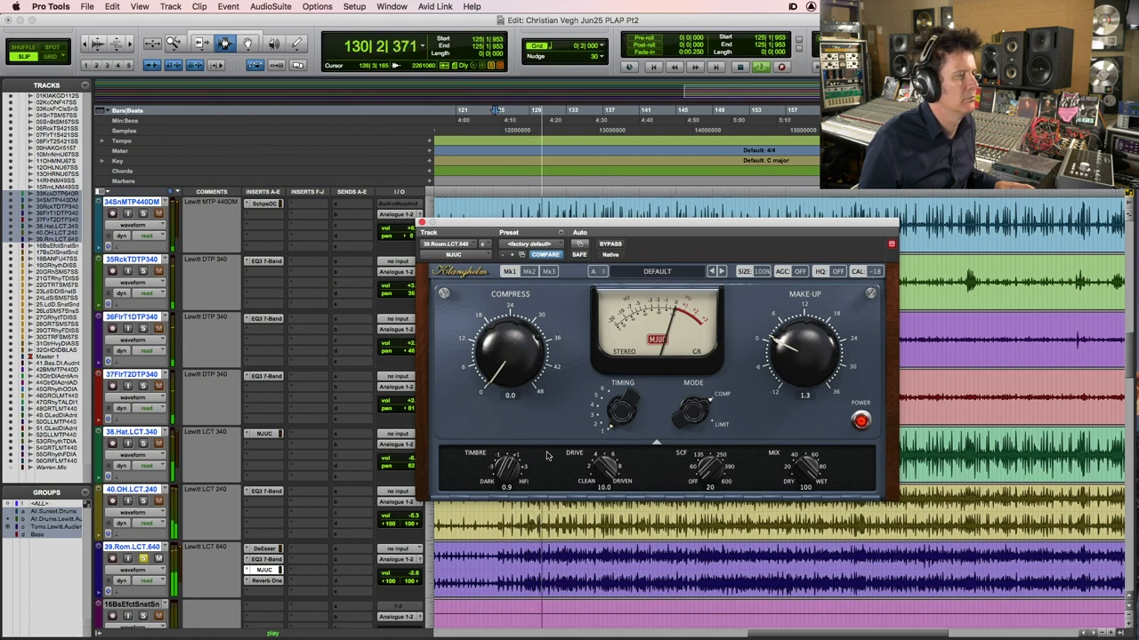
click(612, 245)
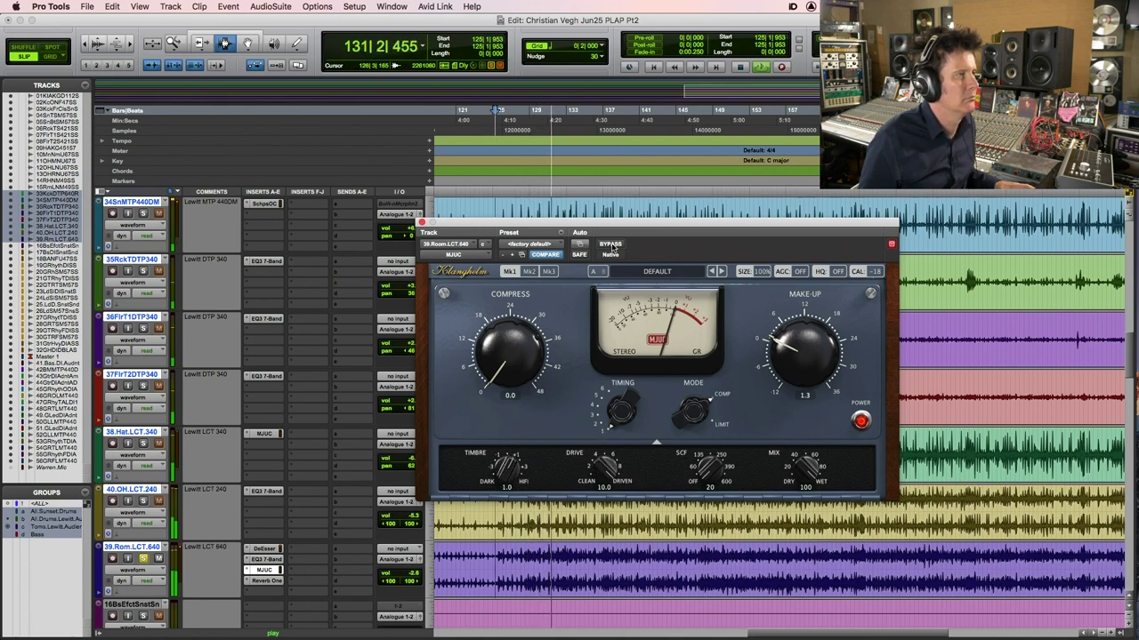
click(612, 246)
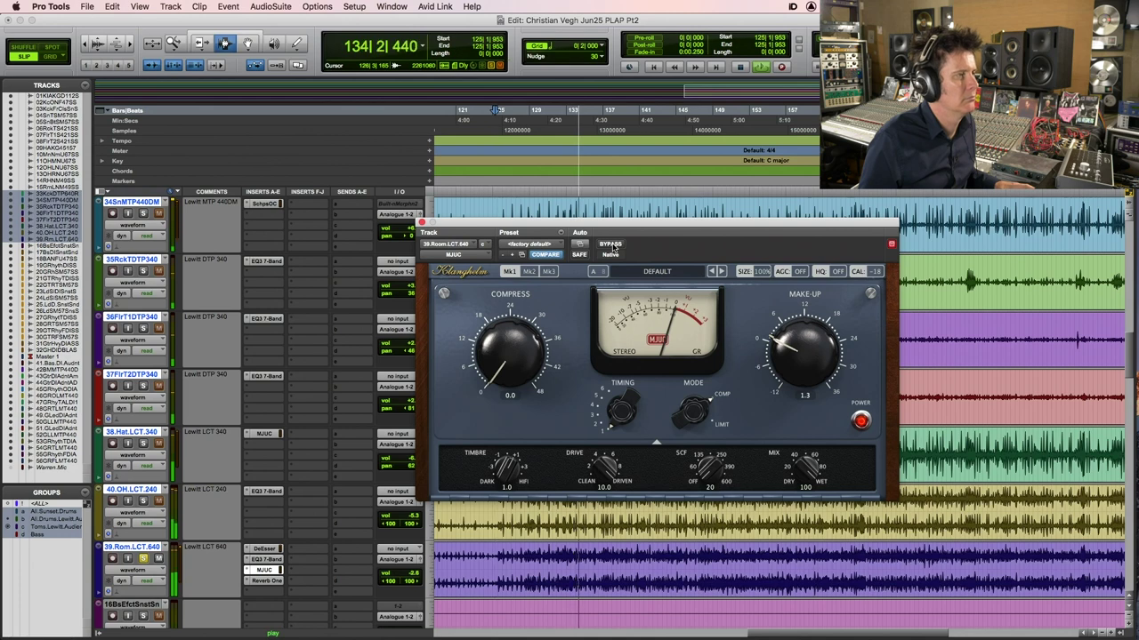
Stop playback, make the room track's MJUC inactive and close its plug-in window
key(space)
ctrl+super+click(275, 573)
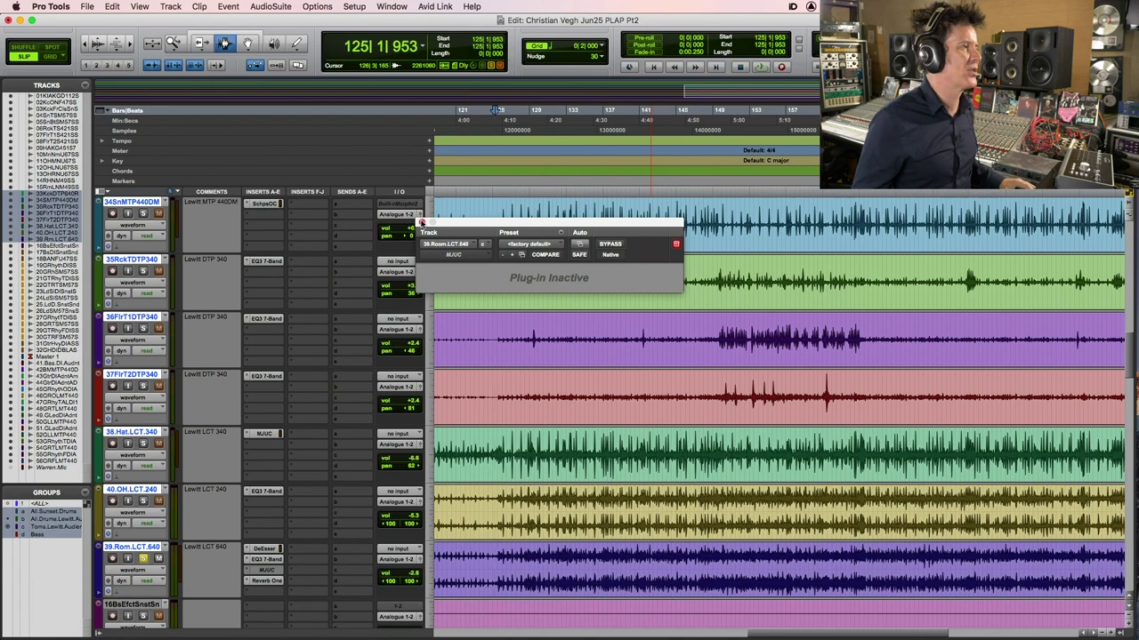
click(275, 574)
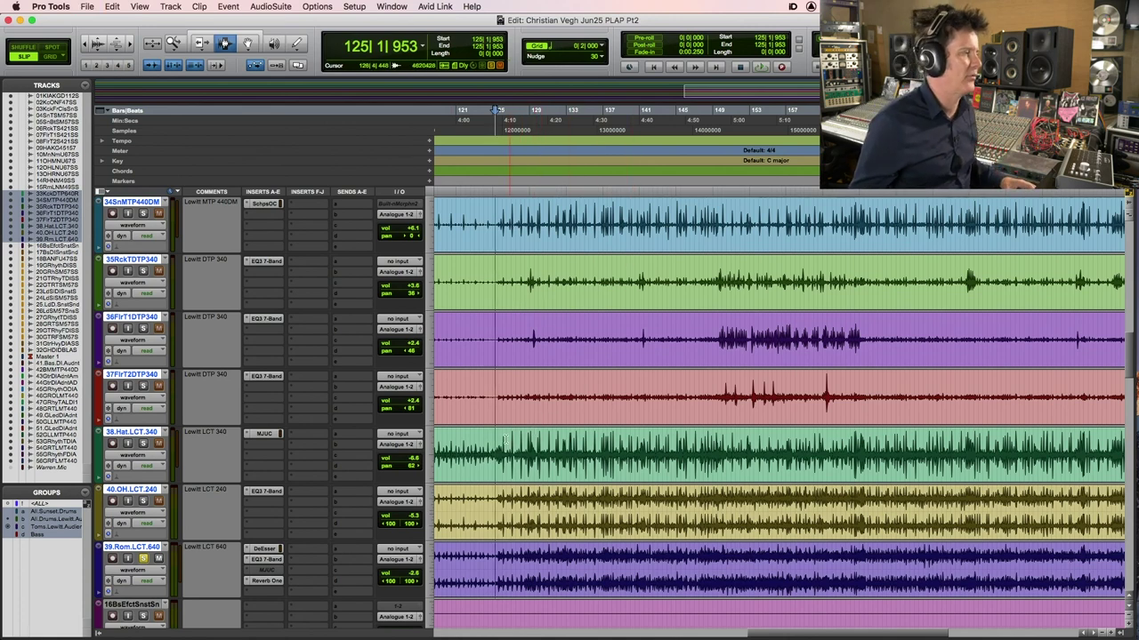
Route the outputs of all selected Lewitt drum tracks to Bus 1-2 (Stereo)
scroll(521, 354, up, 6)
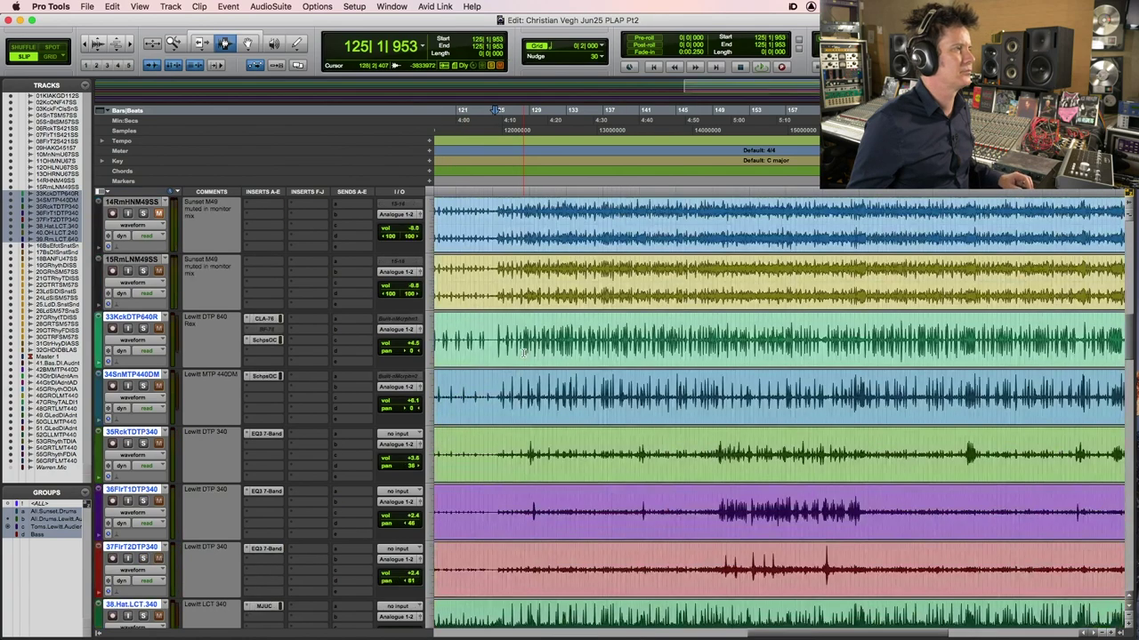
scroll(523, 353, down, 3)
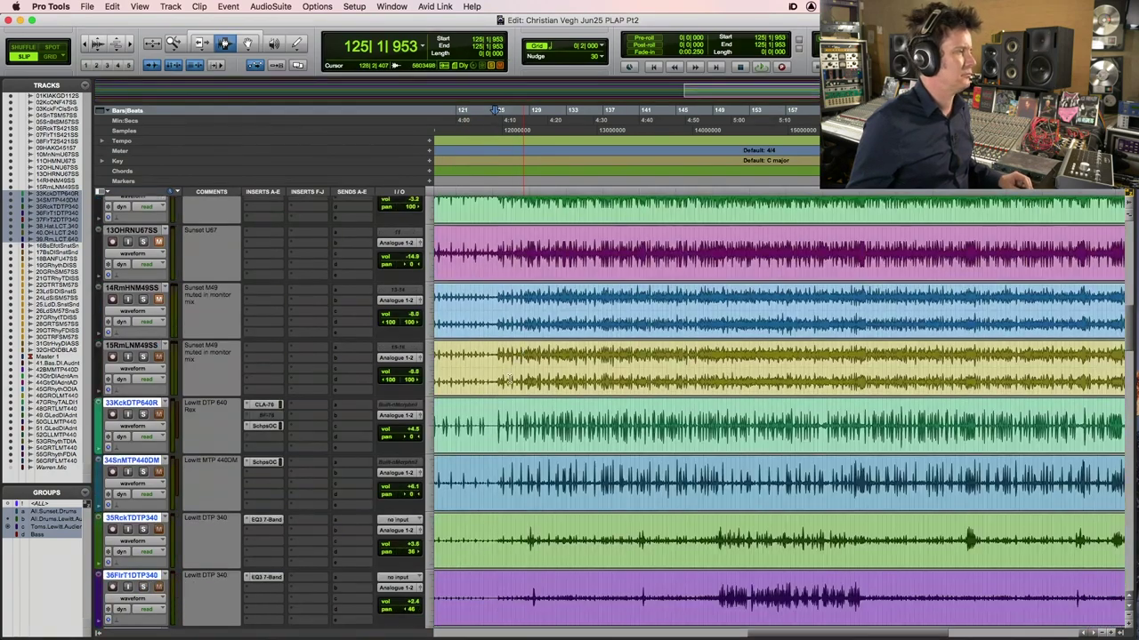
click(398, 416)
mouse_move(402, 425)
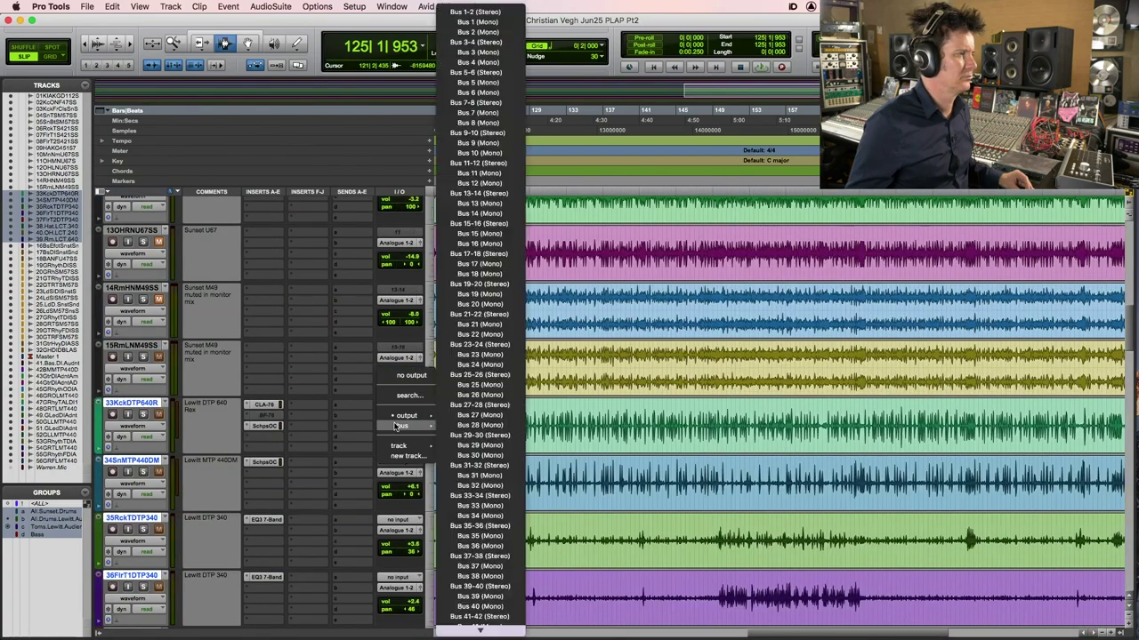
alt+shift+click(512, 11)
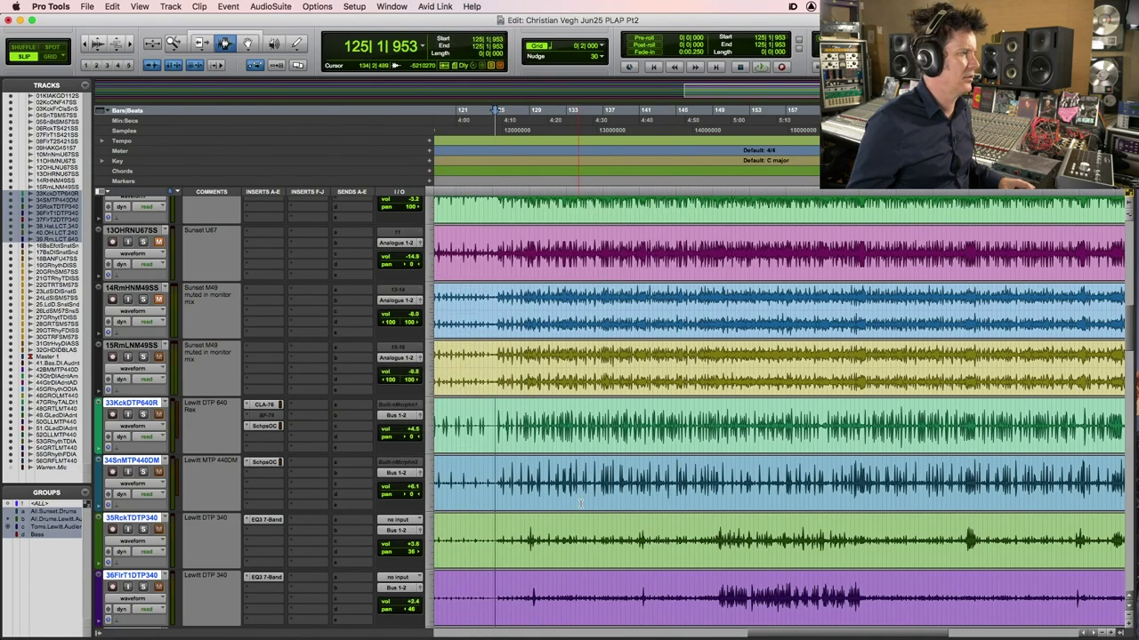
Create one stereo Aux Input track directly below the 39.Rom.LCT.640 room track
scroll(581, 502, down, 3)
scroll(517, 497, down, 8)
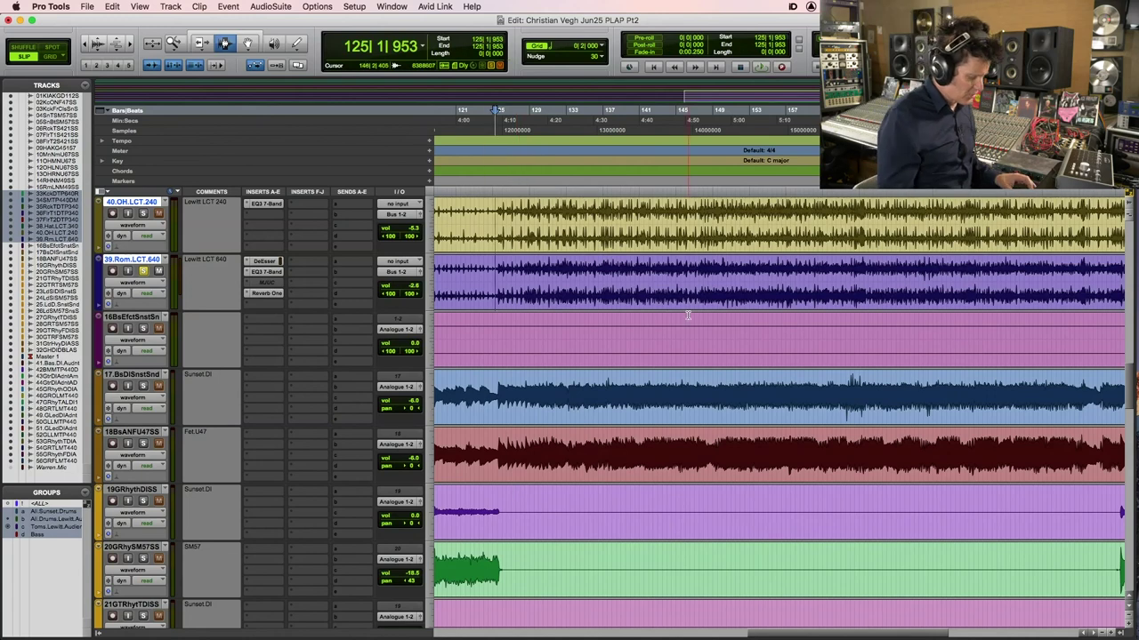
key(super+shift+n)
key(super+Down)
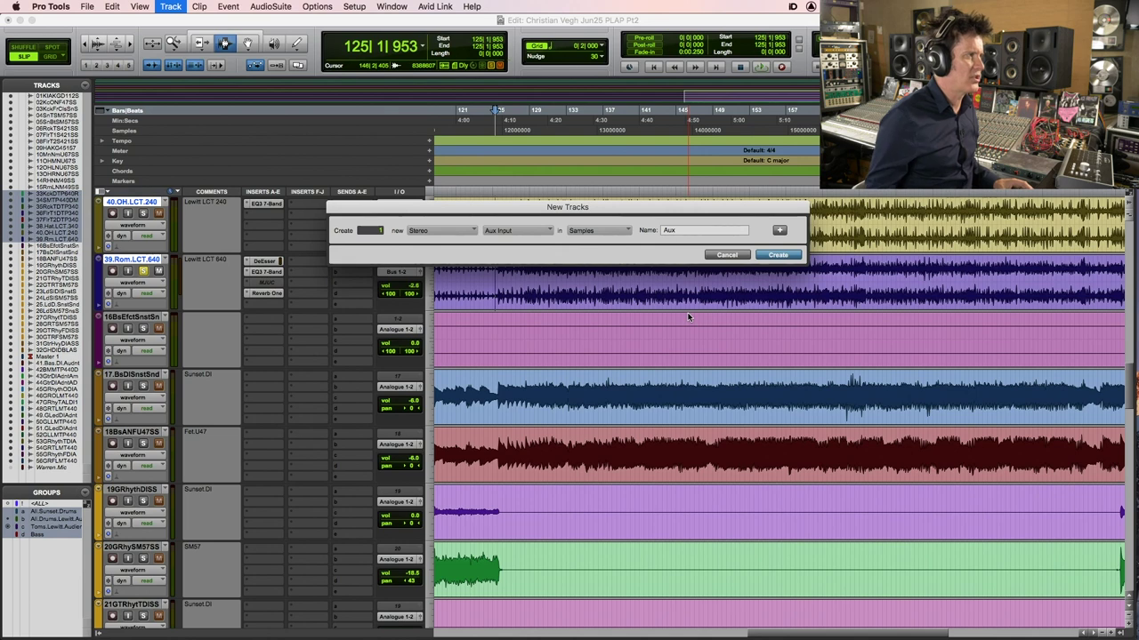
key(Return)
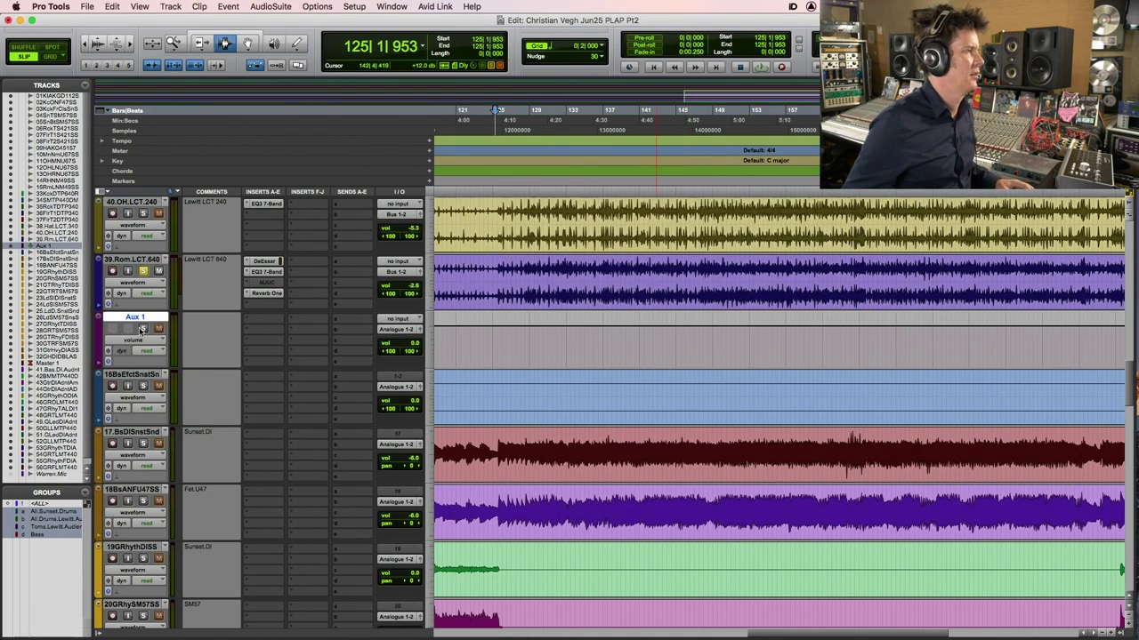
Set the new aux track's input to Bus 1-2 and rename the track Drum.Sub
click(386, 318)
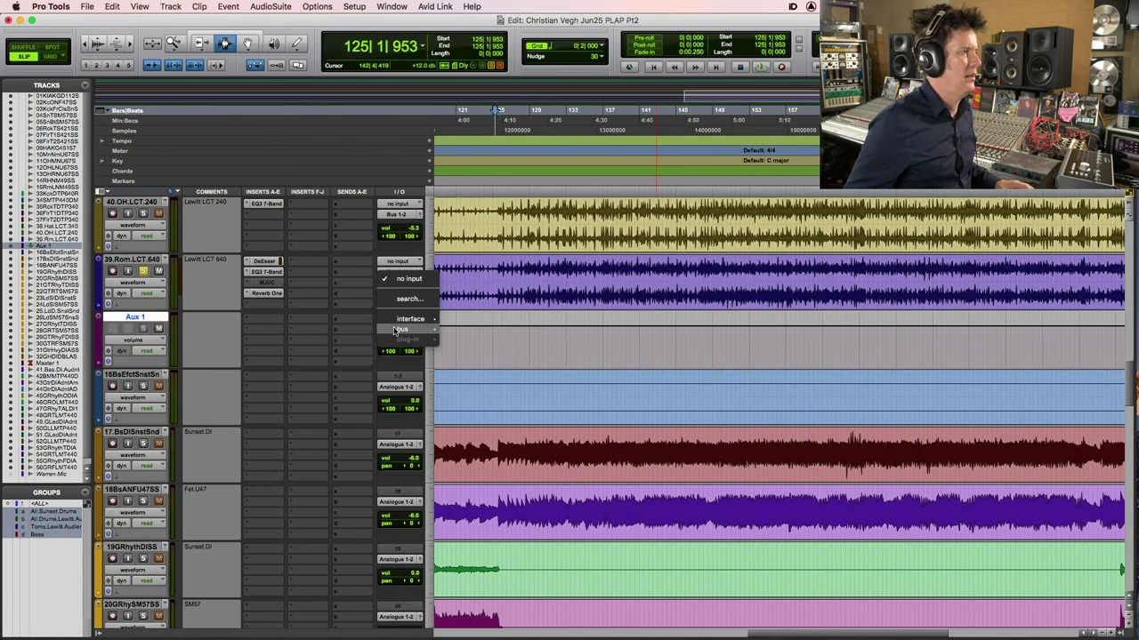
mouse_move(409, 329)
click(492, 14)
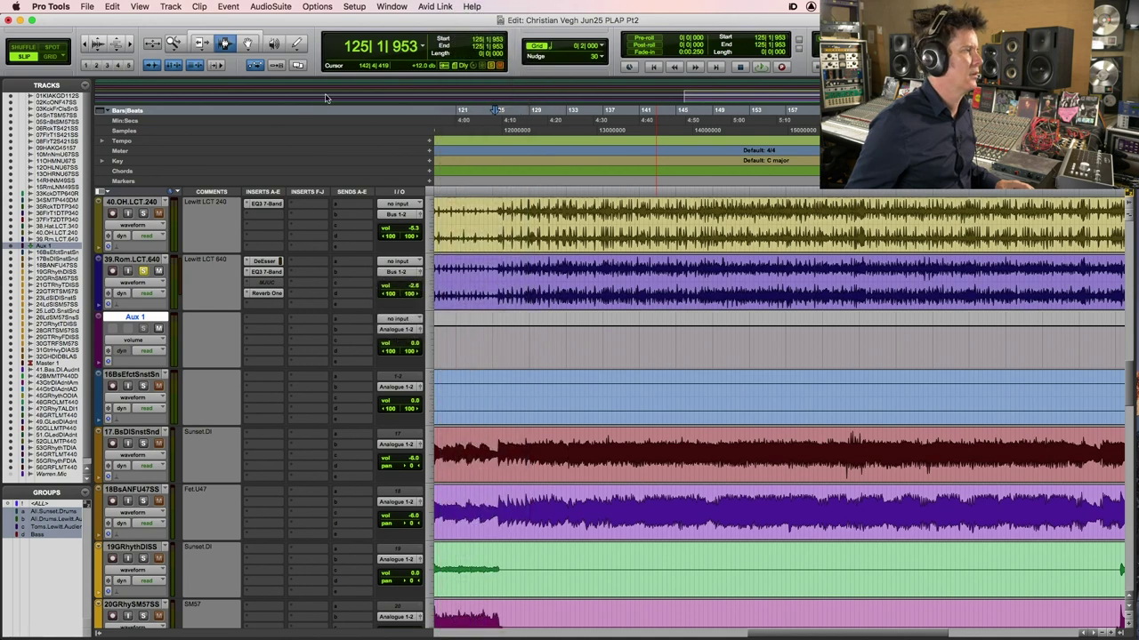
double_click(135, 318)
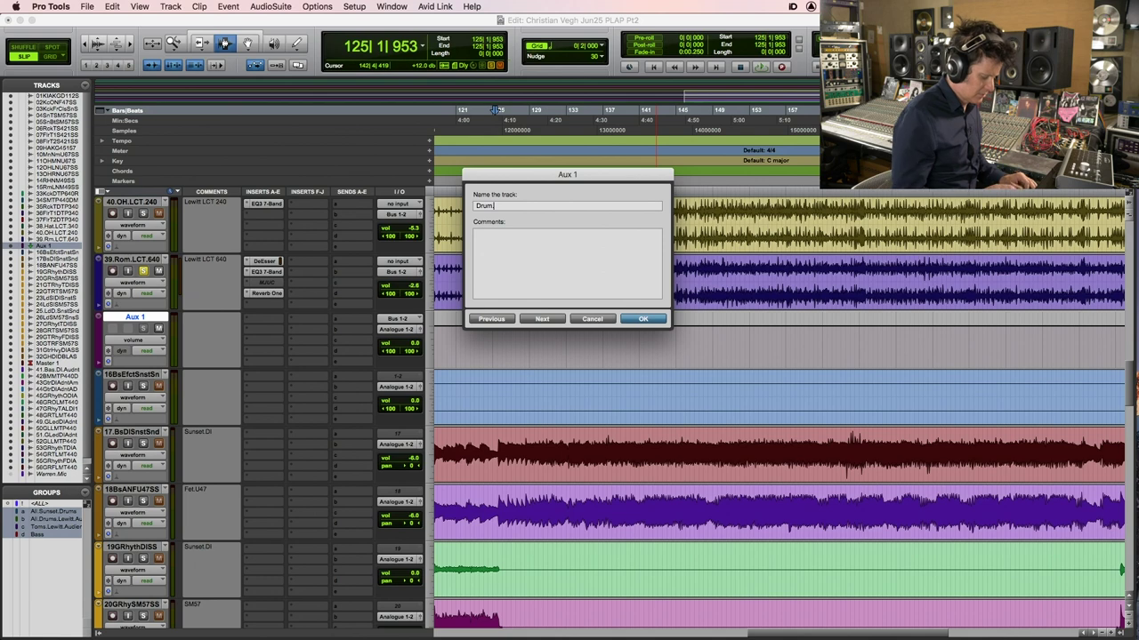
key(Return)
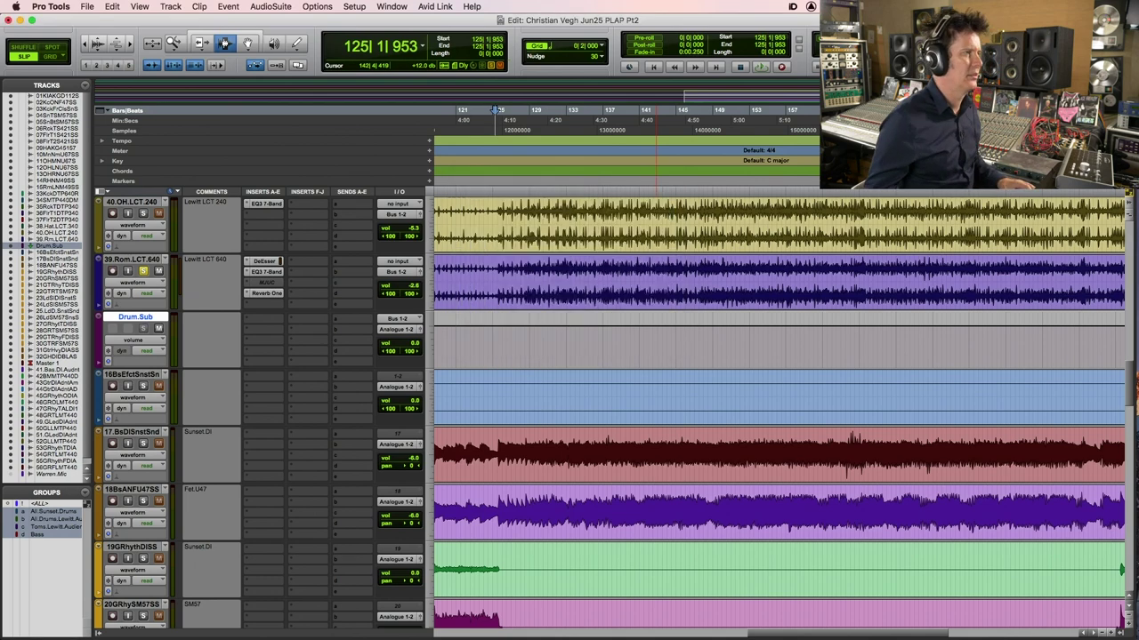
Place the edit cursor at bar 125 on the grouped Lewitt drum tracks, play briefly and solo those tracks
click(496, 272)
key(space)
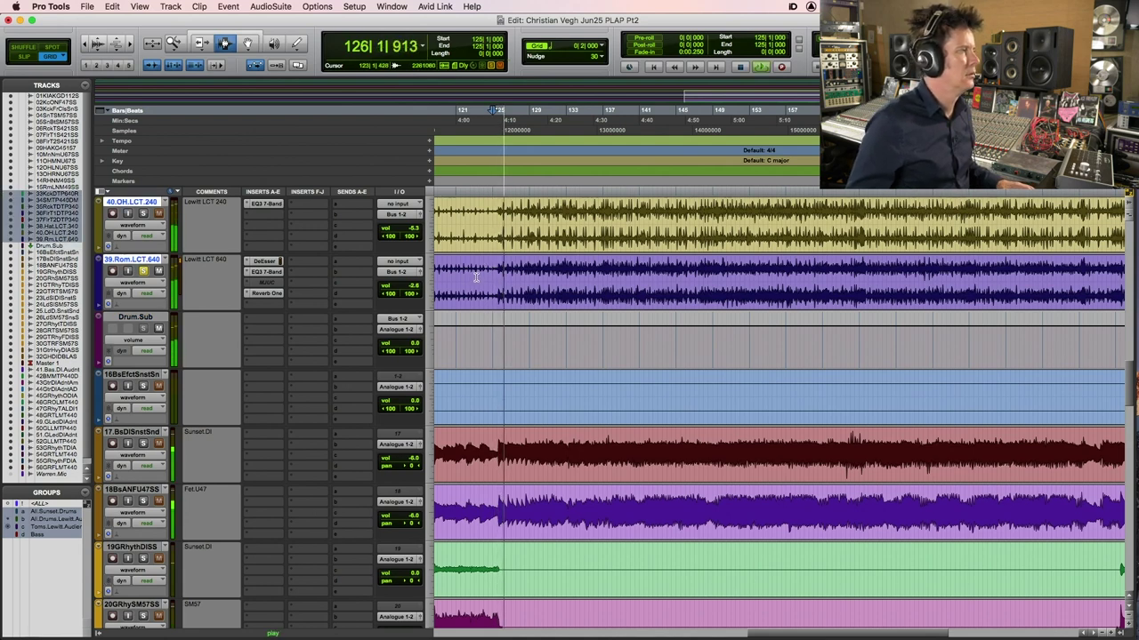
key(space)
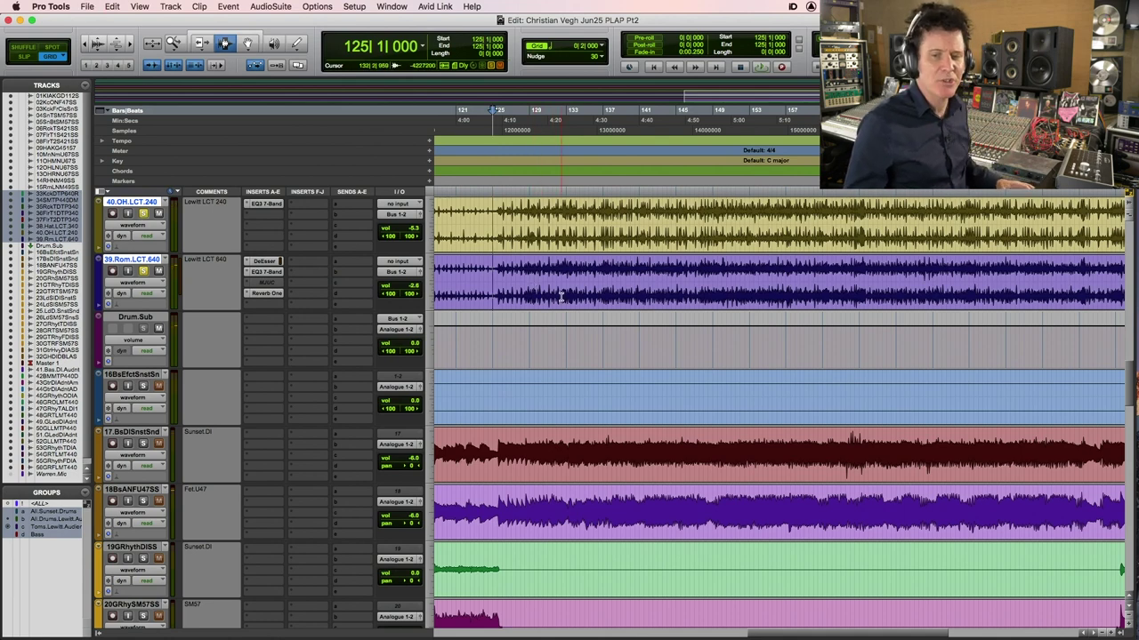
Play the soloed Lewitt drums from bar 125 and check the levels on their tracks and on Drum.Sub
key(space)
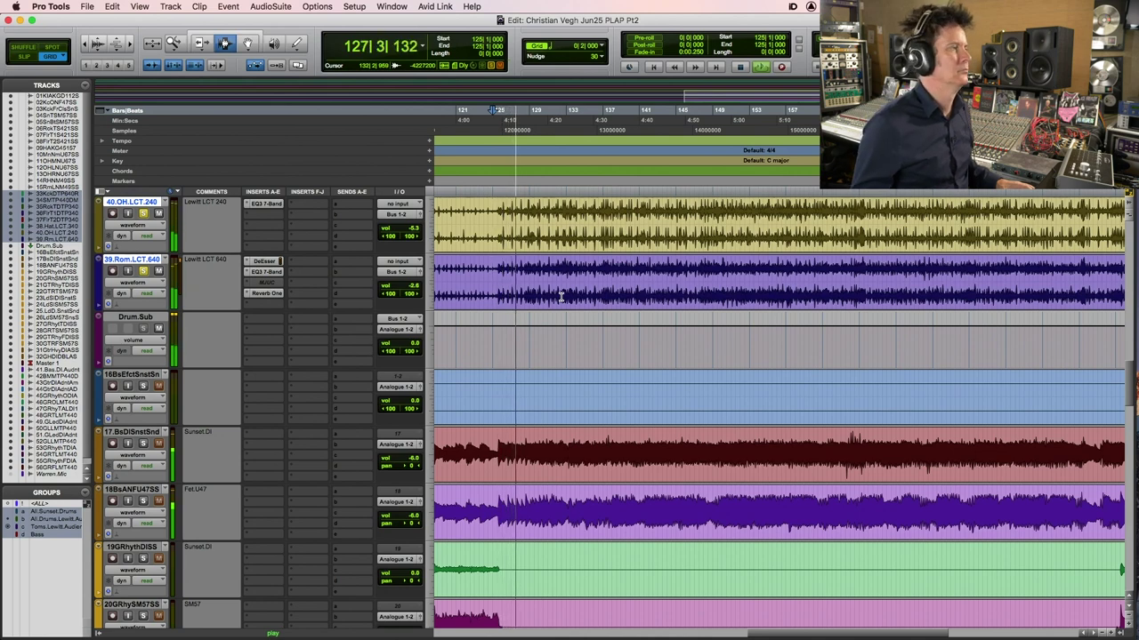
scroll(534, 283, up, 3)
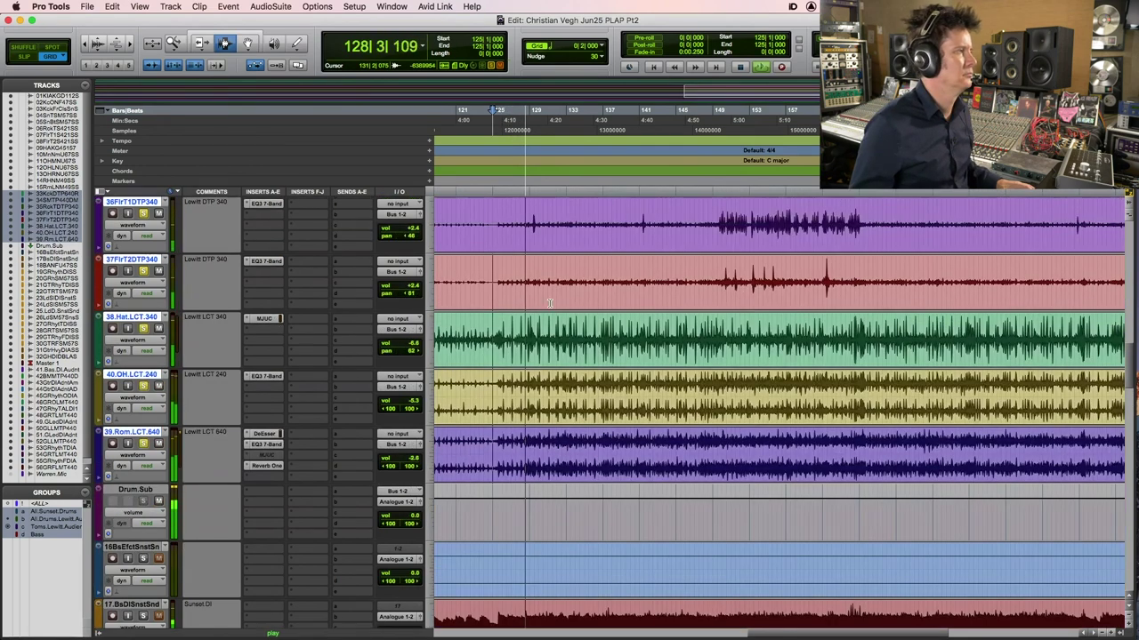
scroll(550, 303, up, 6)
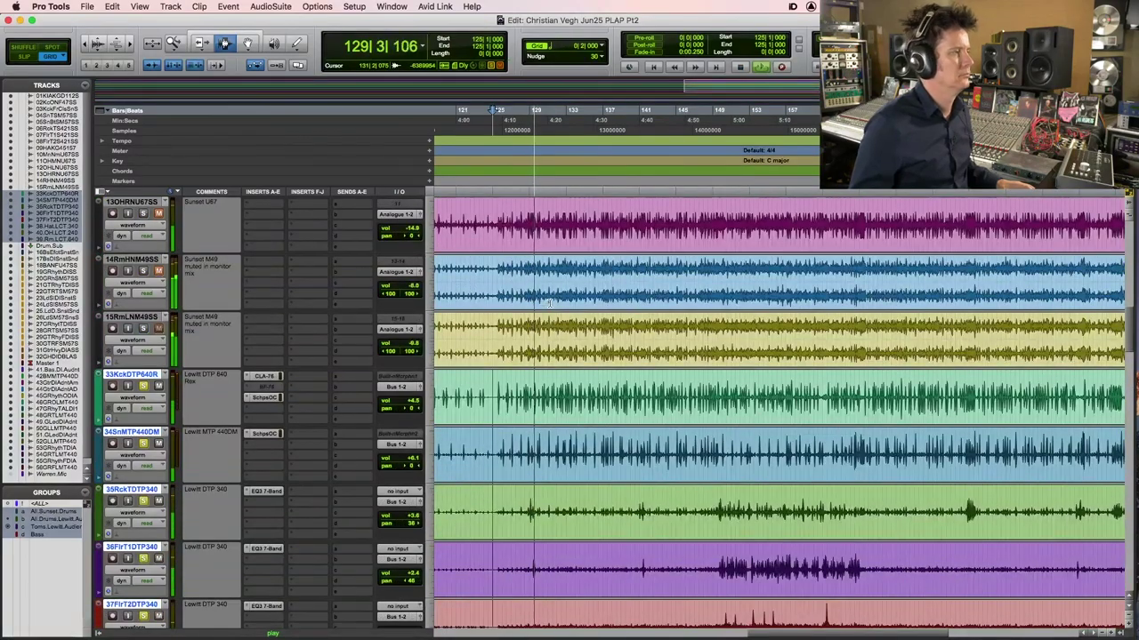
scroll(550, 302, down, 3)
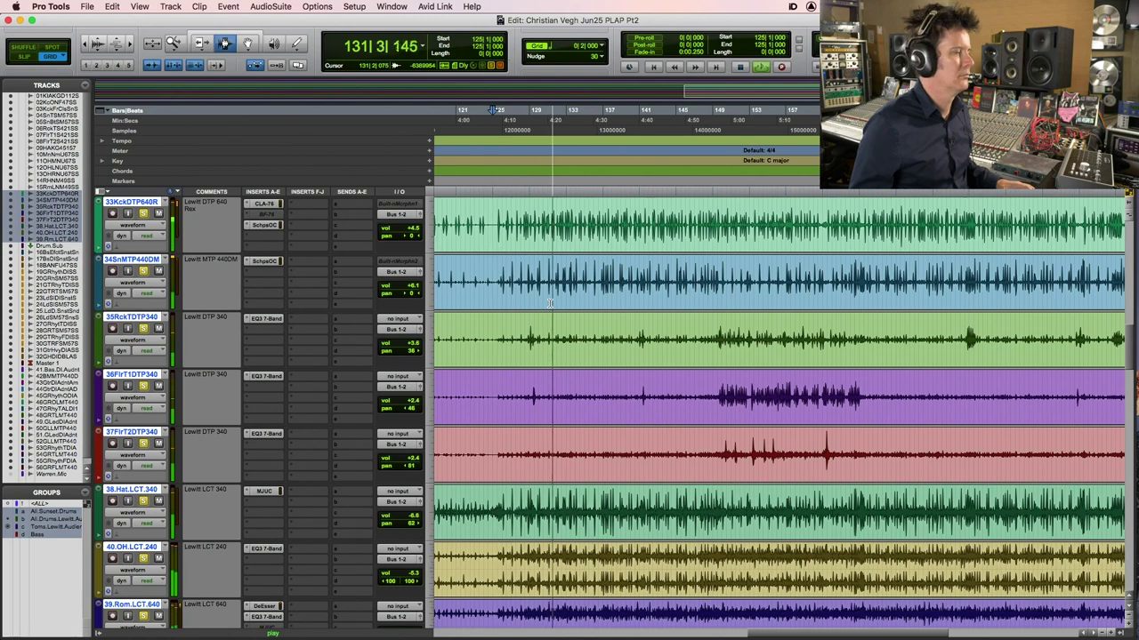
scroll(550, 303, down, 3)
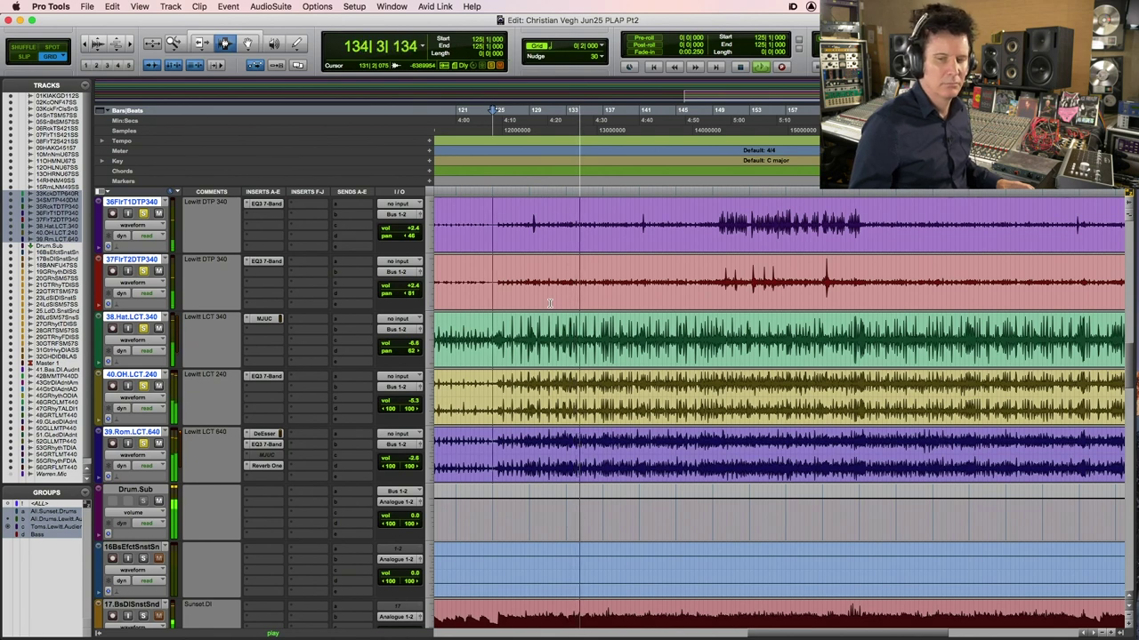
key(space)
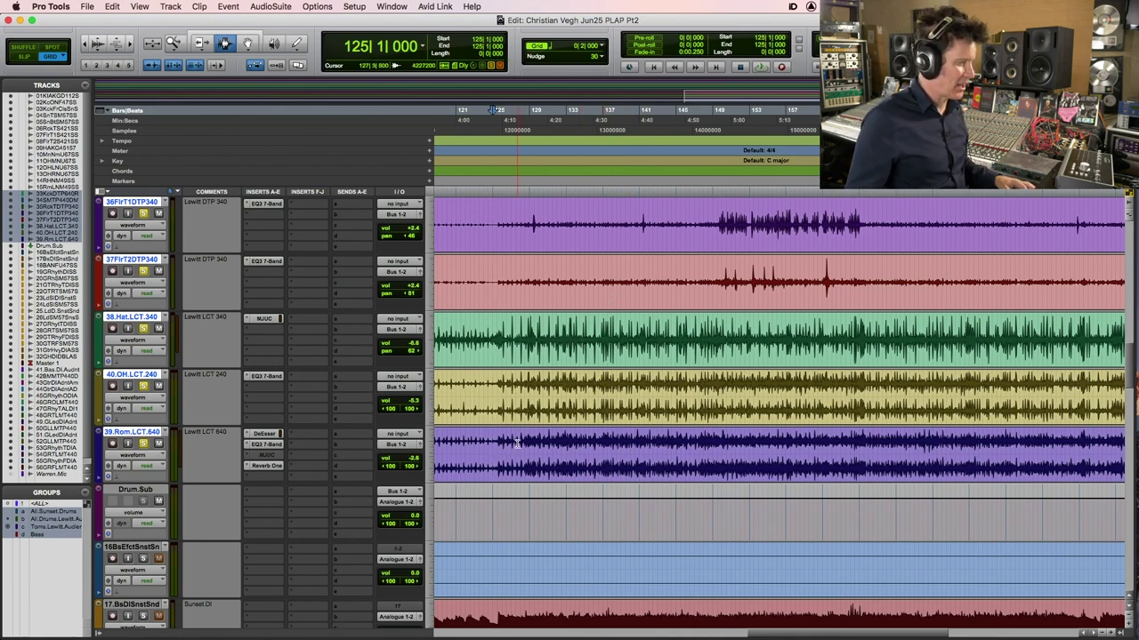
key(space)
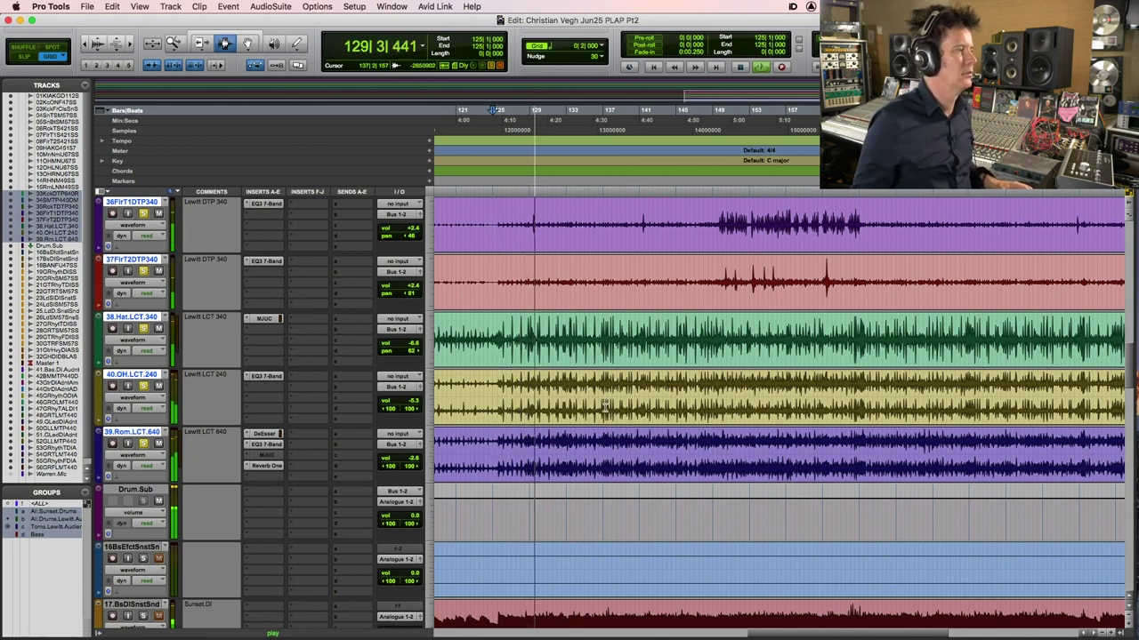
key(space)
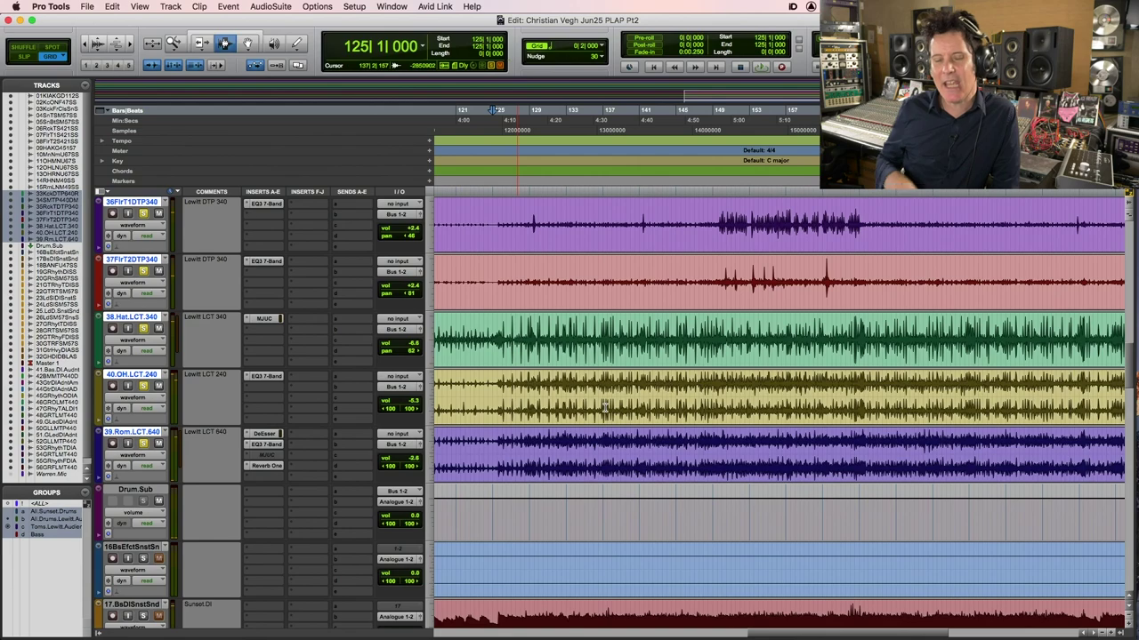
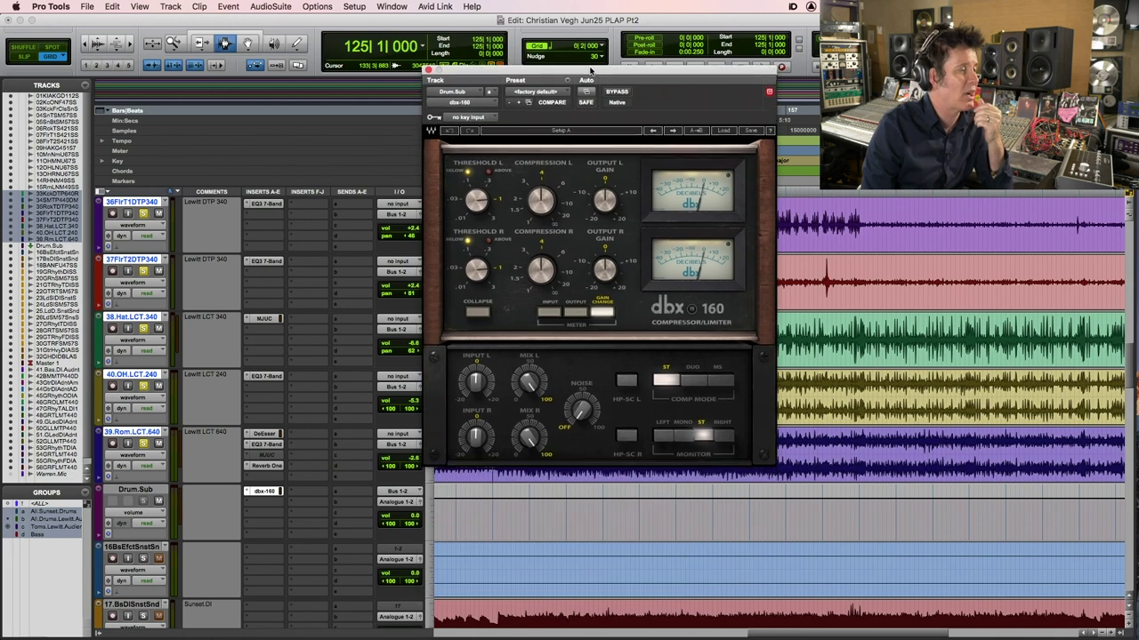
Play the Drum.Sub track from bar 125 and compare its dbx-160 compressor bypassed and active
click(491, 503)
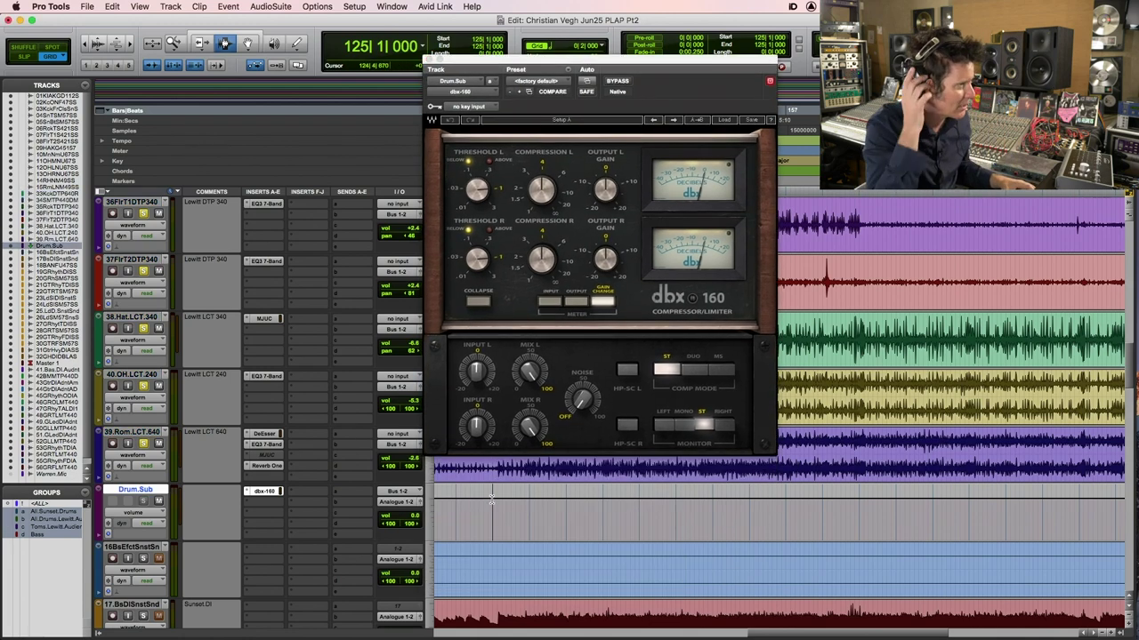
key(space)
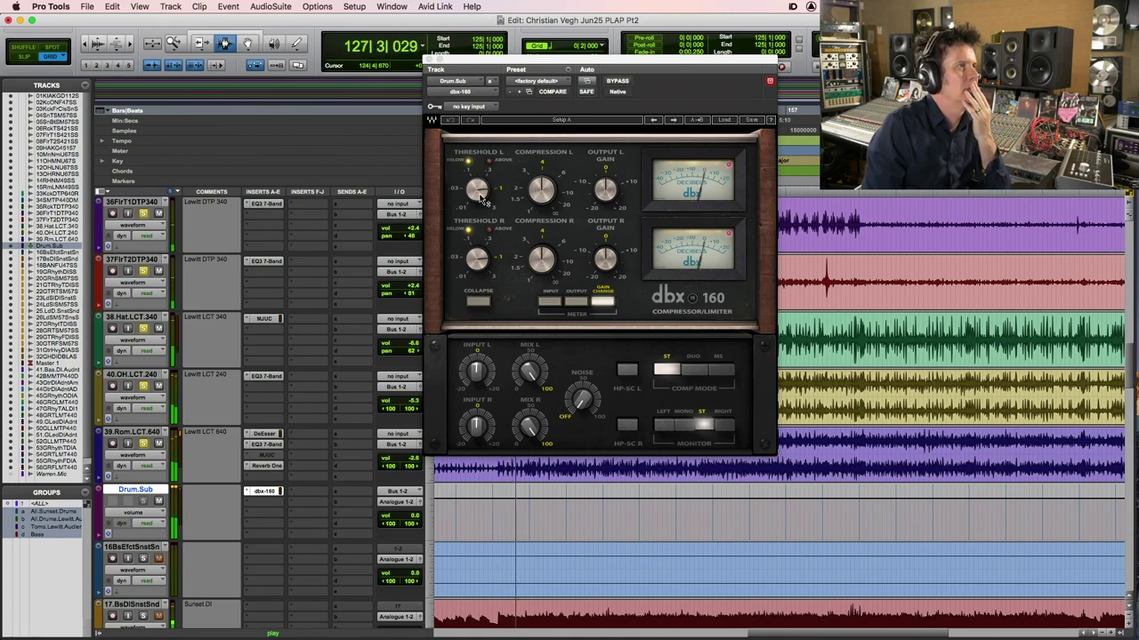
click(626, 82)
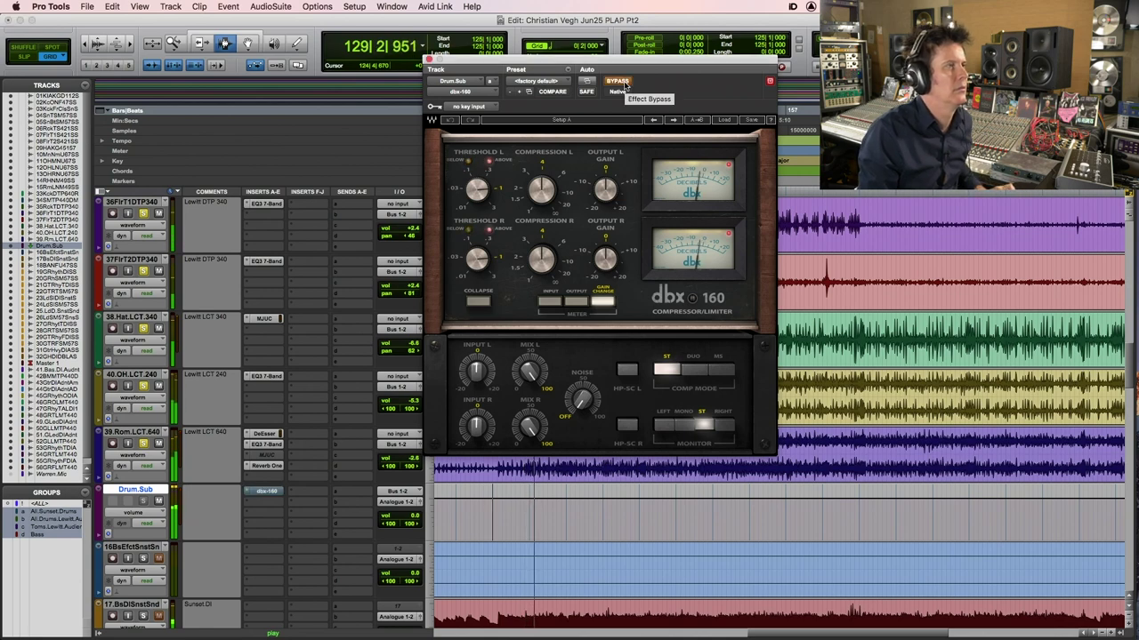
click(625, 82)
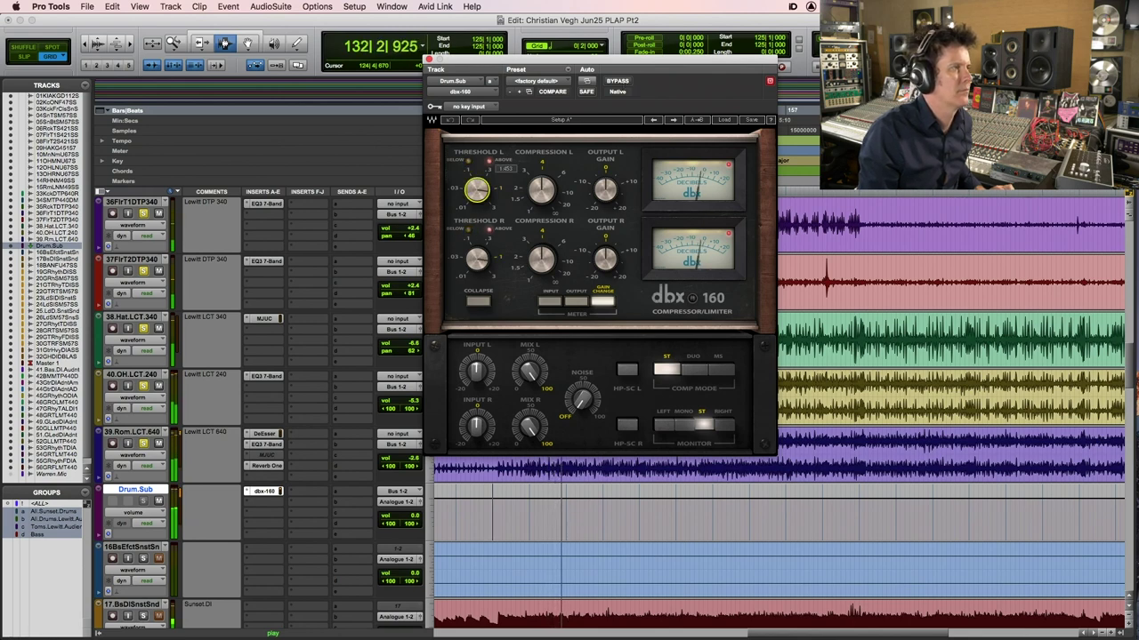
Try different left threshold settings on Drum.Sub's dbx-160 during playback and set it to about 1.5
drag(477, 188, 479, 202)
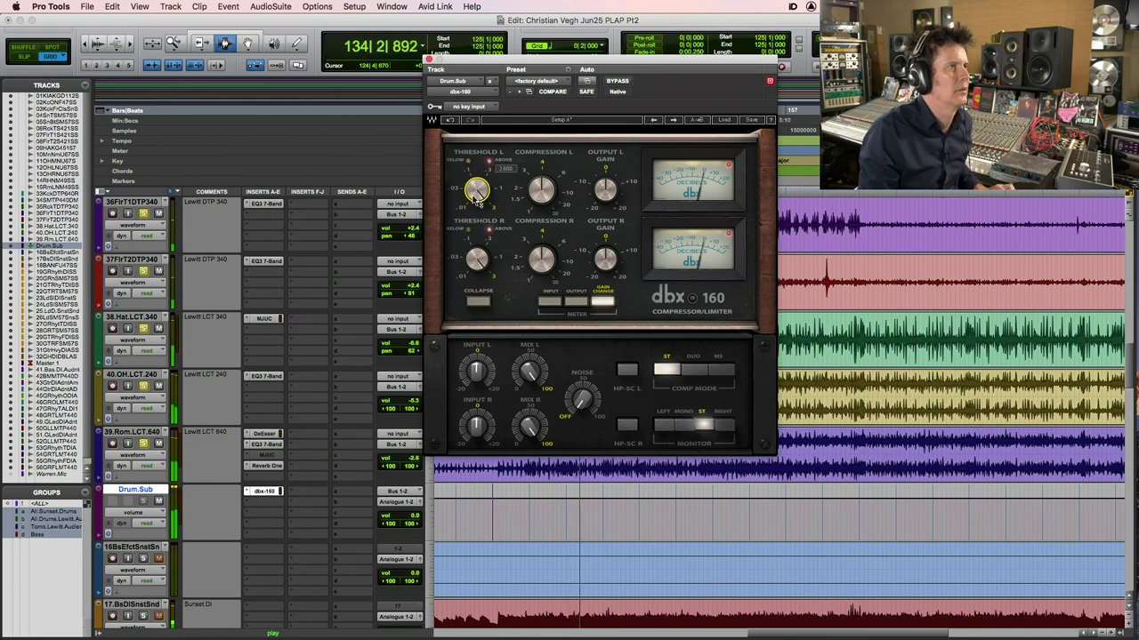
key(space)
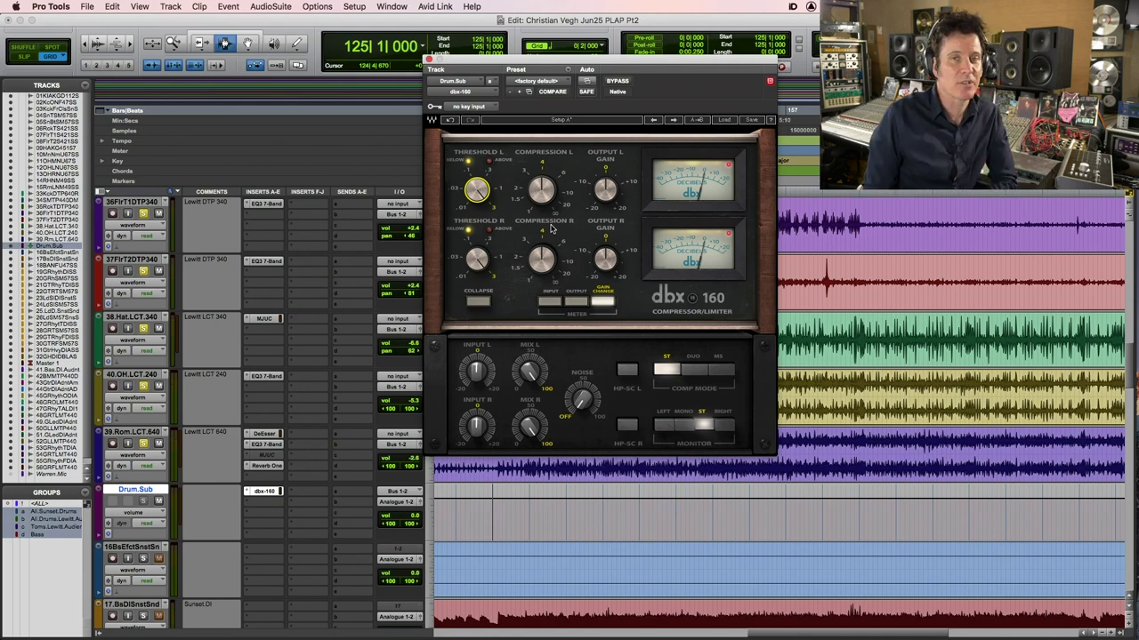
mouse_move(486, 208)
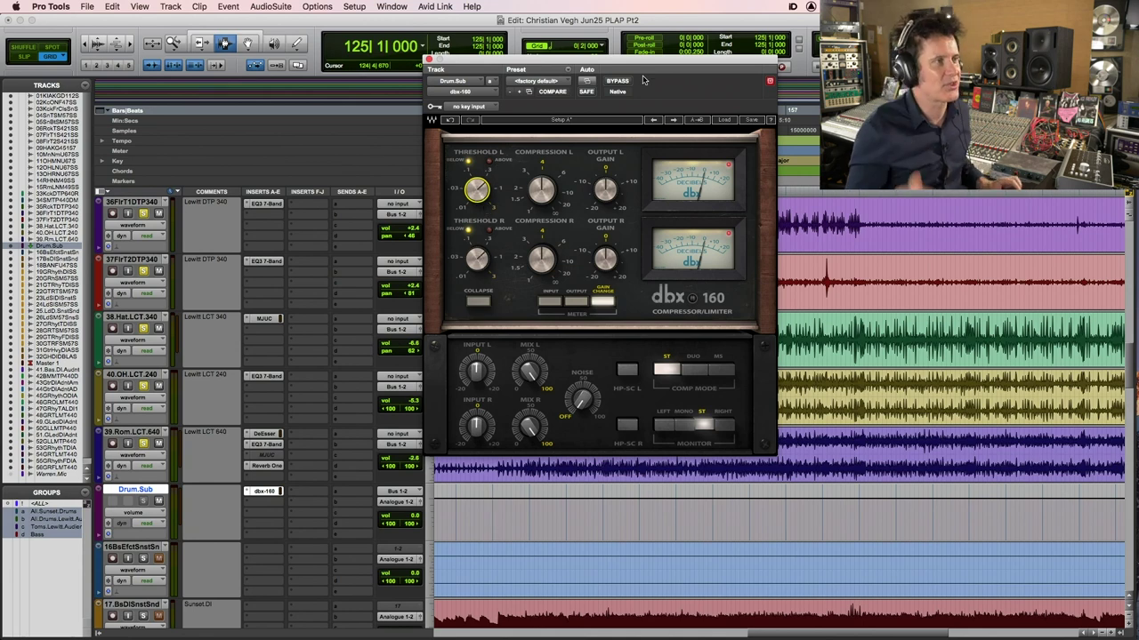
mouse_move(469, 188)
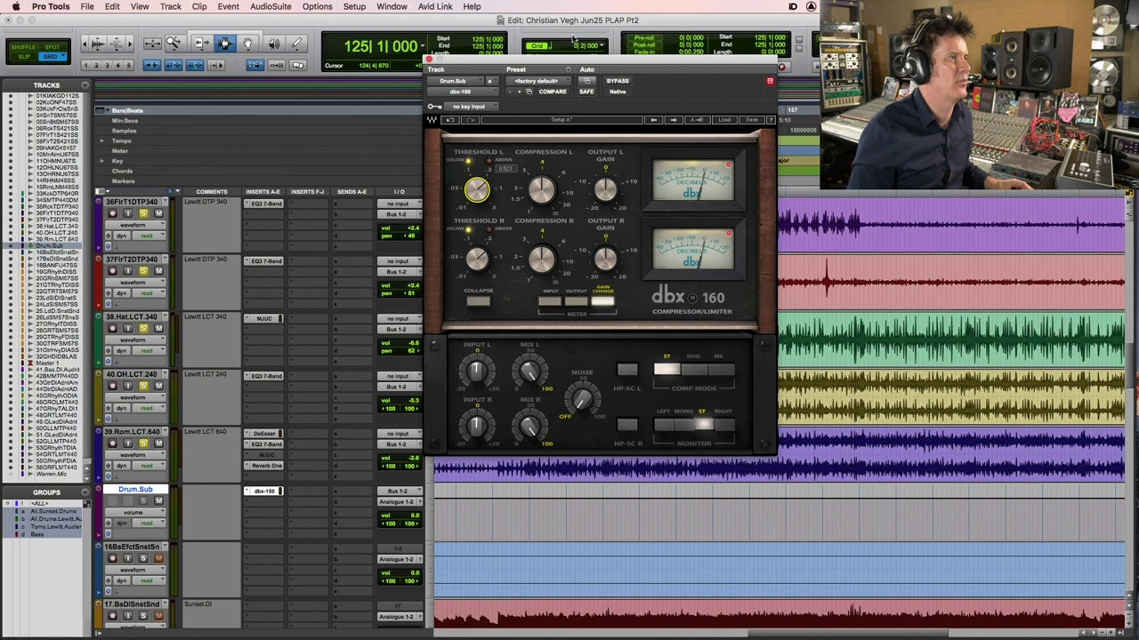
click(621, 82)
click(621, 82)
key(space)
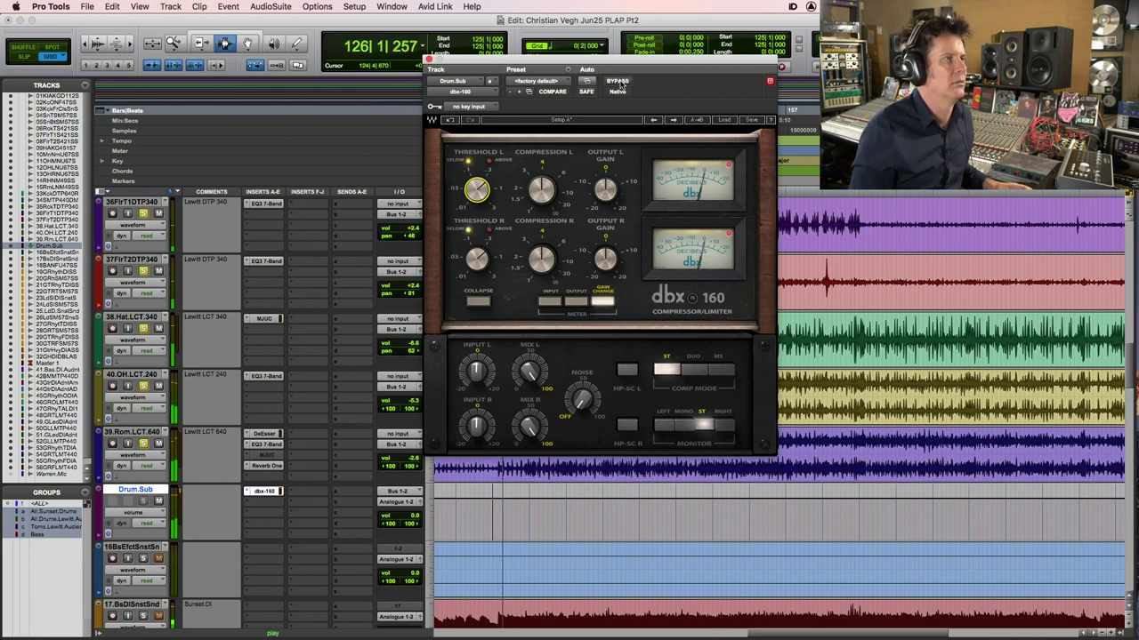
mouse_move(476, 189)
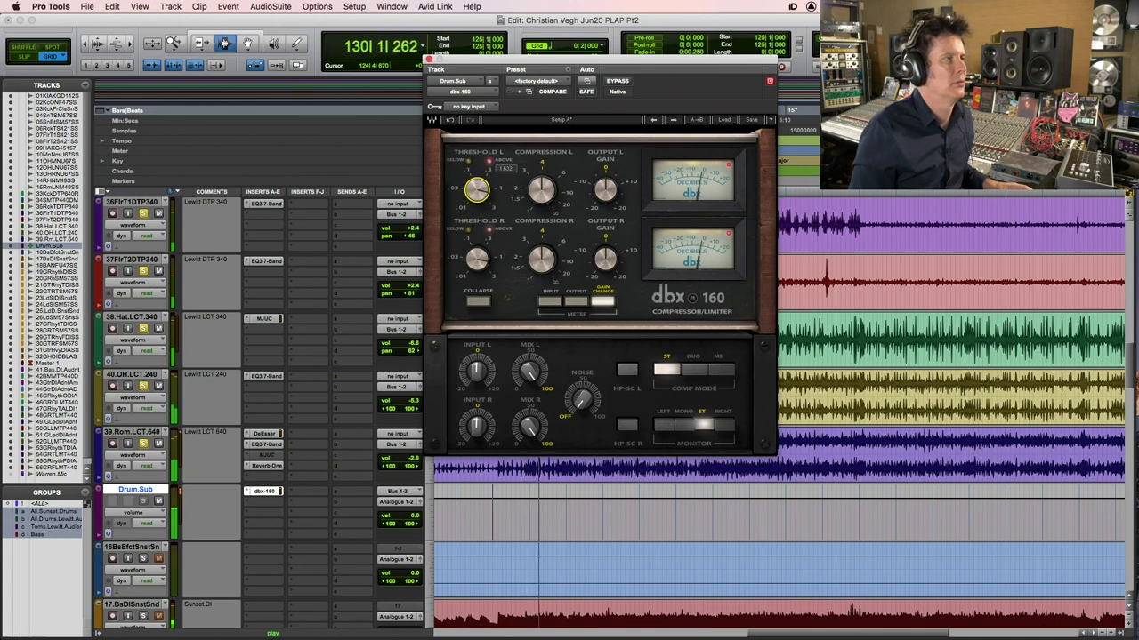
key(space)
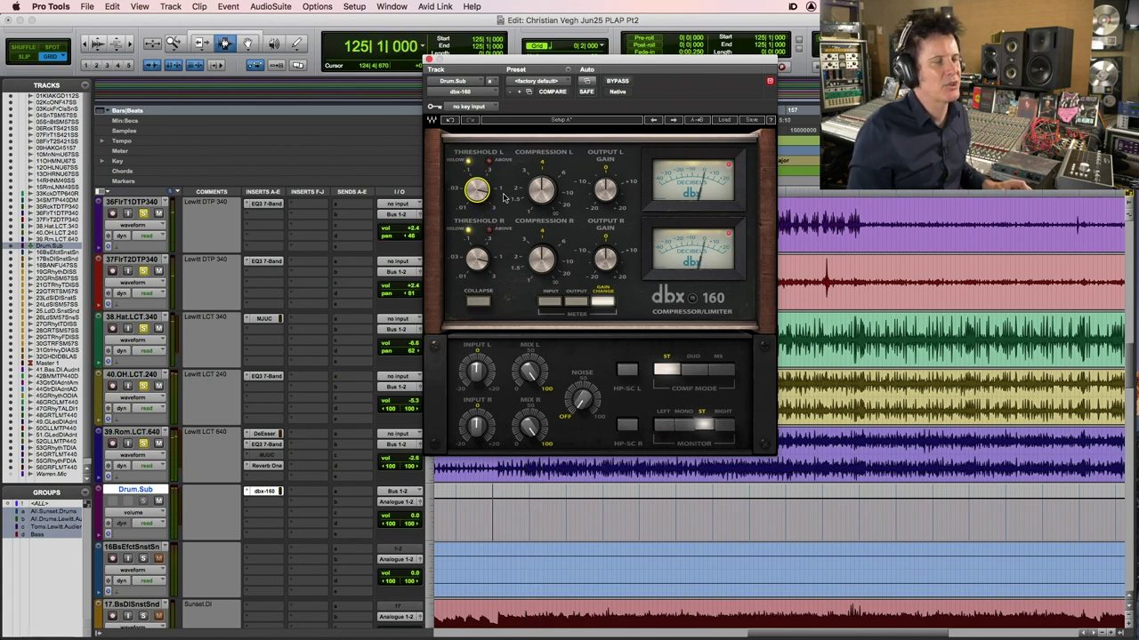
Compare the drum submix with the dbx-160 bypassed and active during playback, and make the plug-in inactive
key(space)
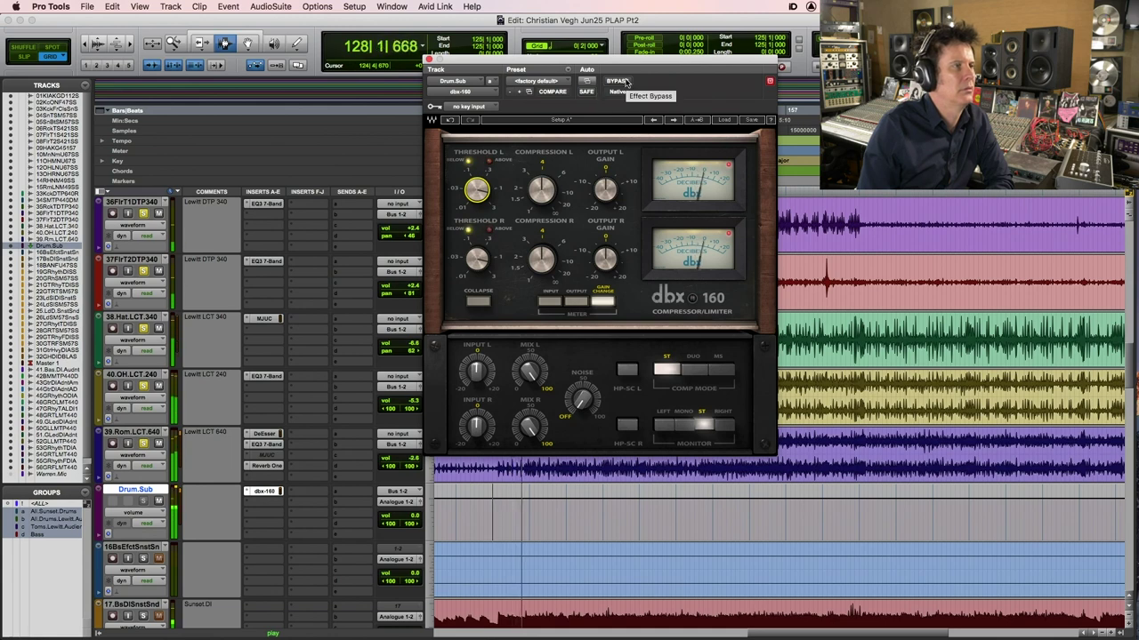
click(625, 81)
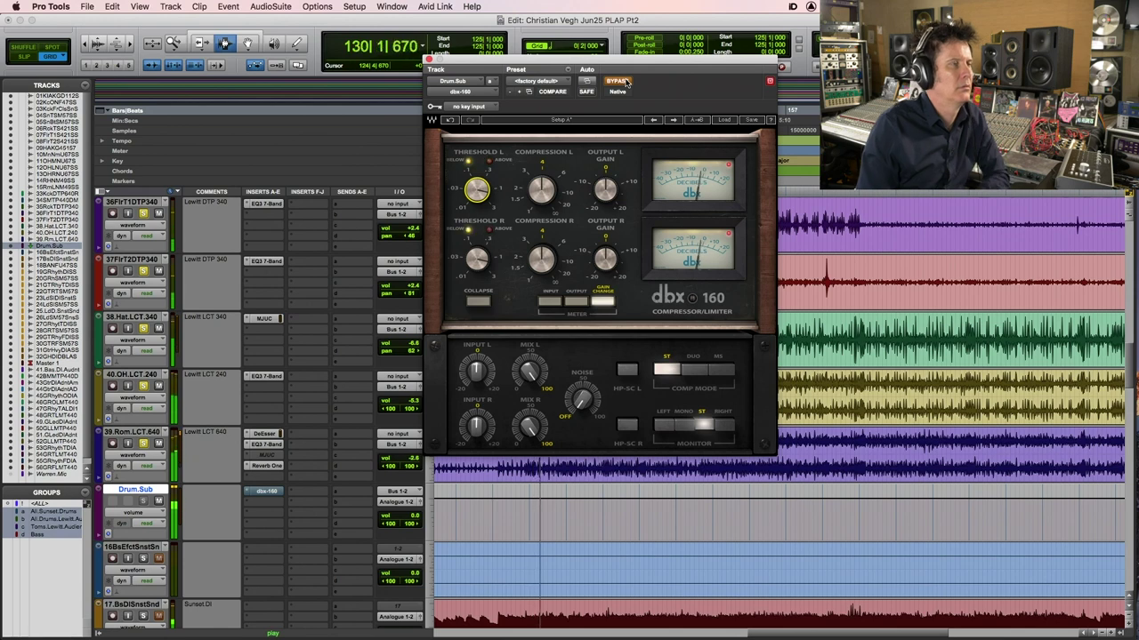
click(624, 81)
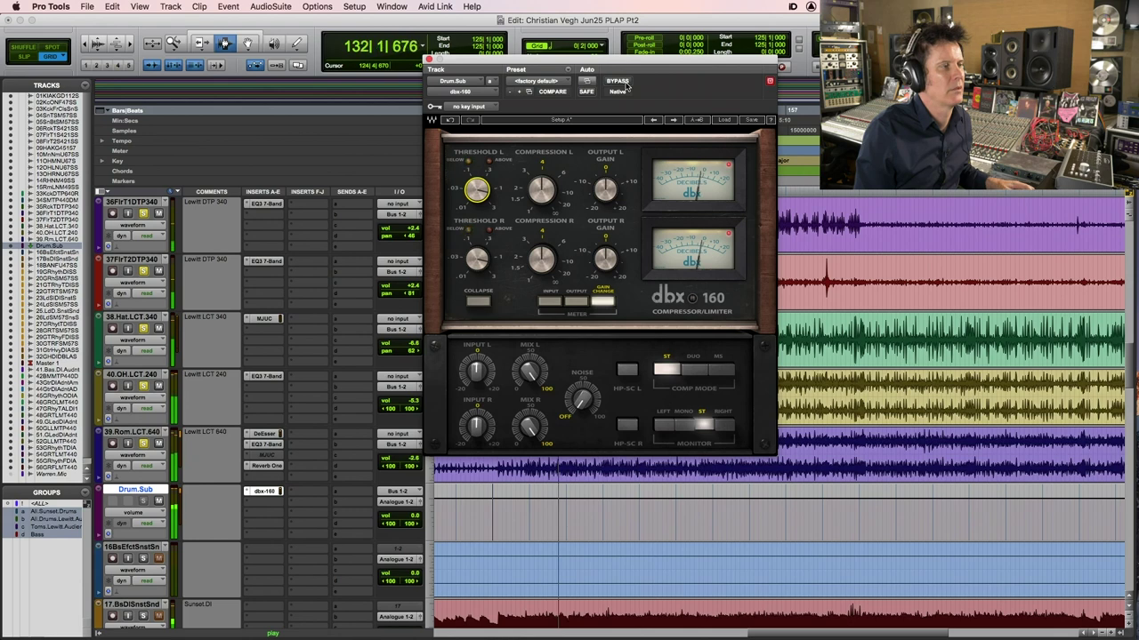
key(space)
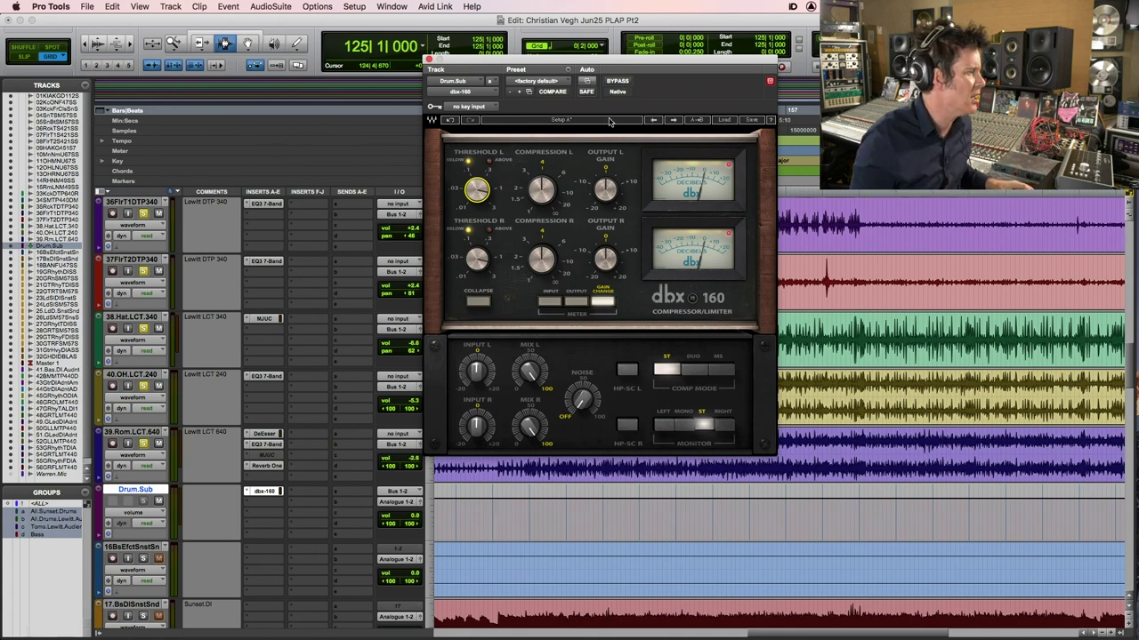
ctrl+super+click(263, 495)
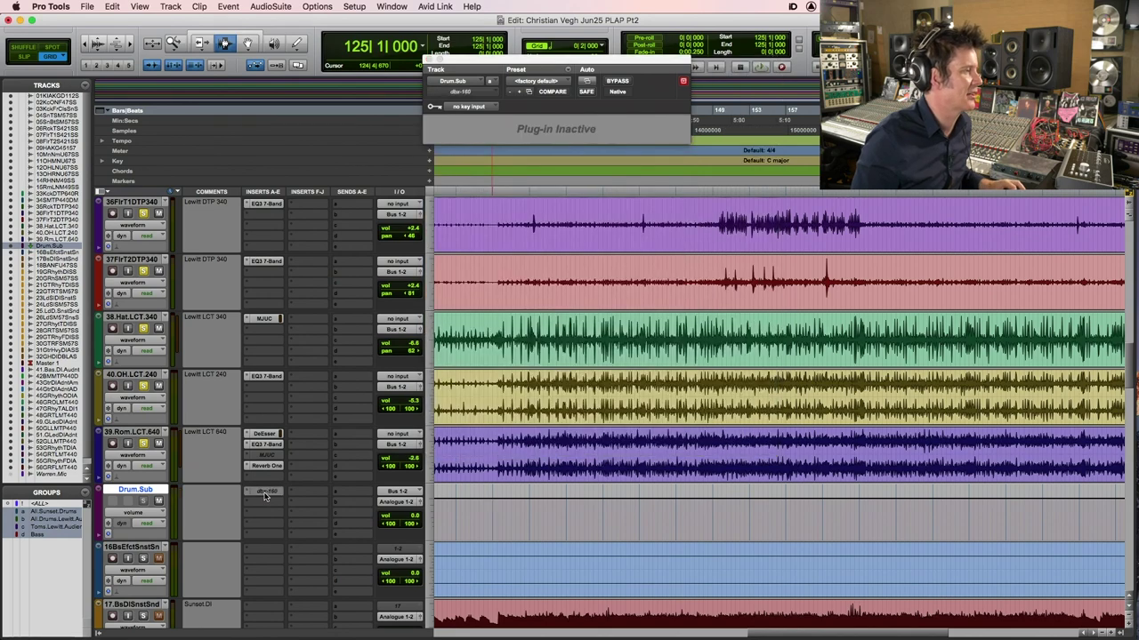
Suspend the track groups and select only the 33KckDTP640R kick and 34SnMTP440DM snare tracks at bar 125
scroll(551, 366, up, 3)
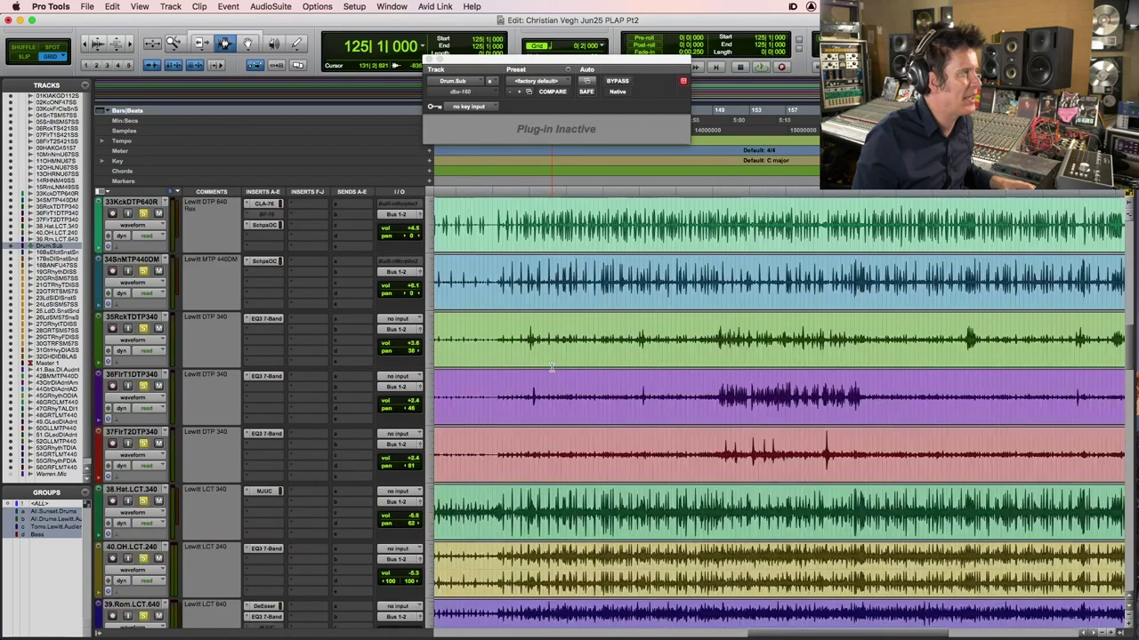
scroll(552, 375, up, 2)
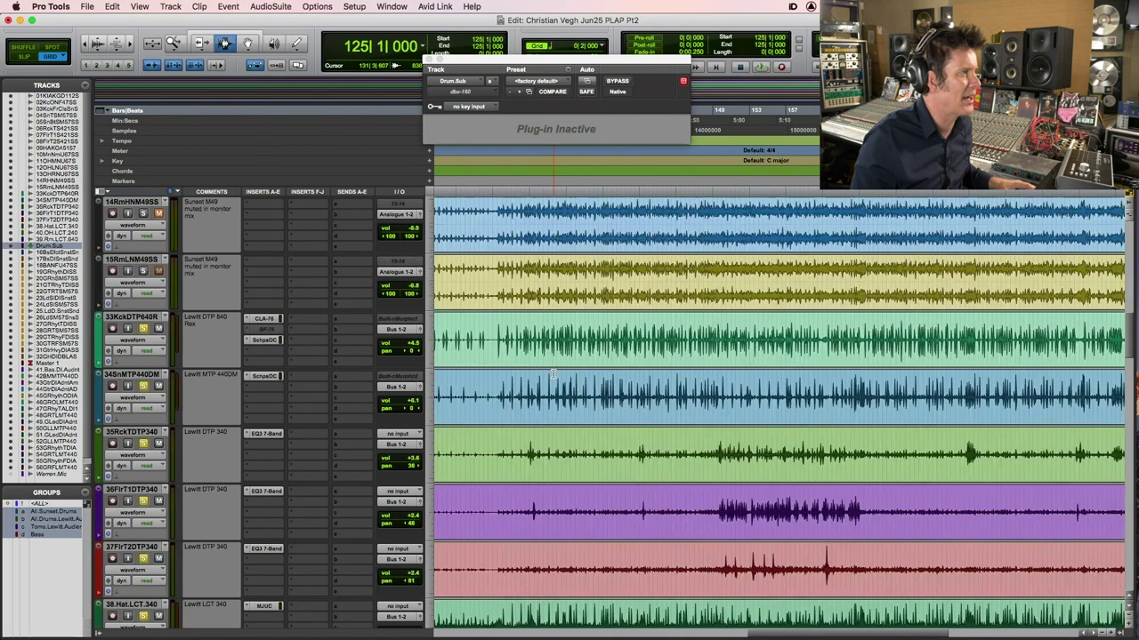
click(499, 356)
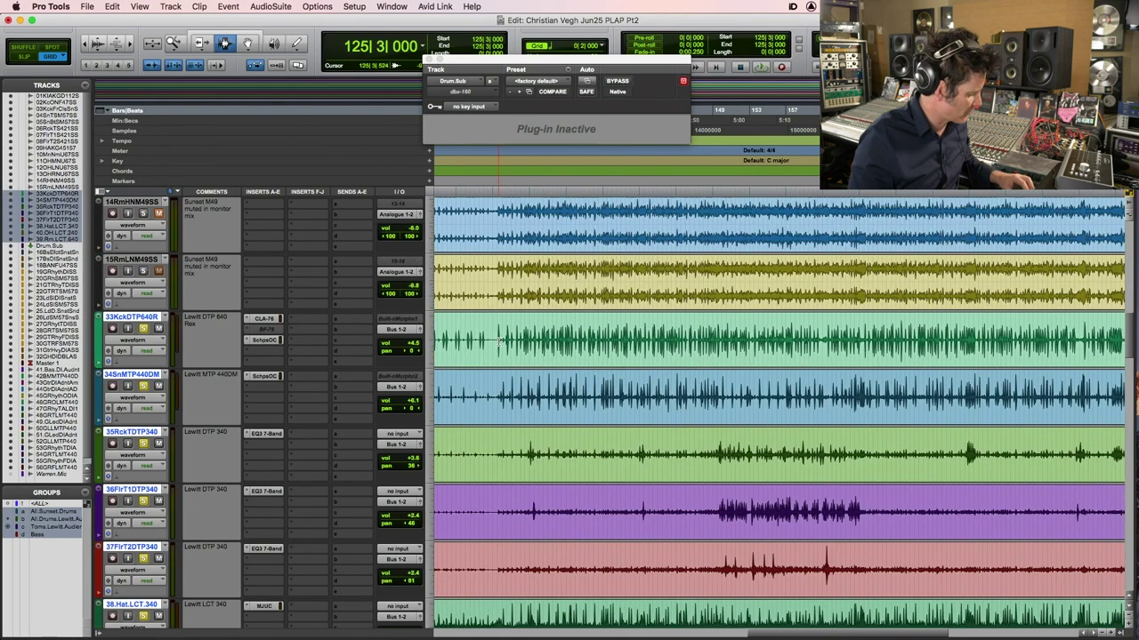
shift+click(496, 400)
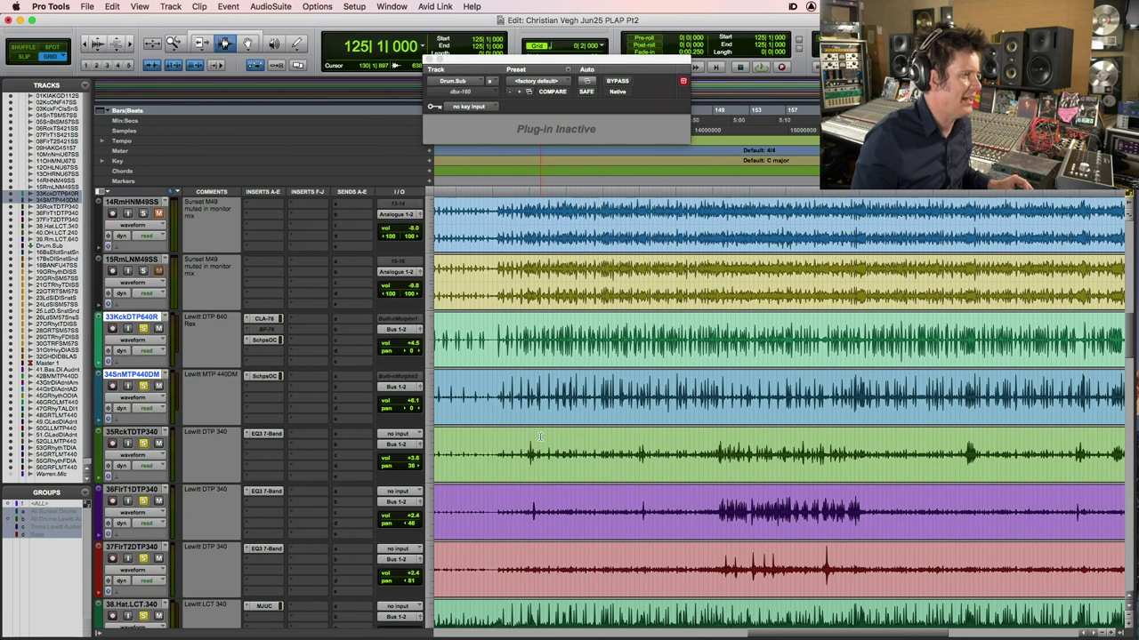
Extend the selection to the rack tom and both floor tom tracks, and add Bus 3-4 (Stereo) as an extra output on 33KckDTP640R
shift+click(493, 438)
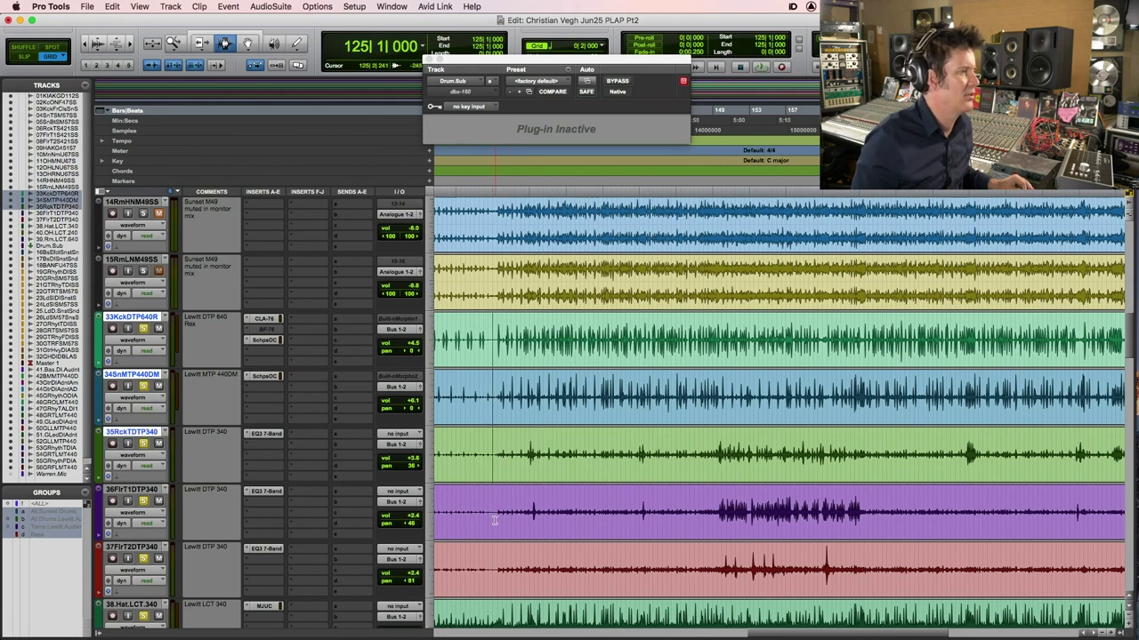
shift+click(495, 521)
shift+click(495, 556)
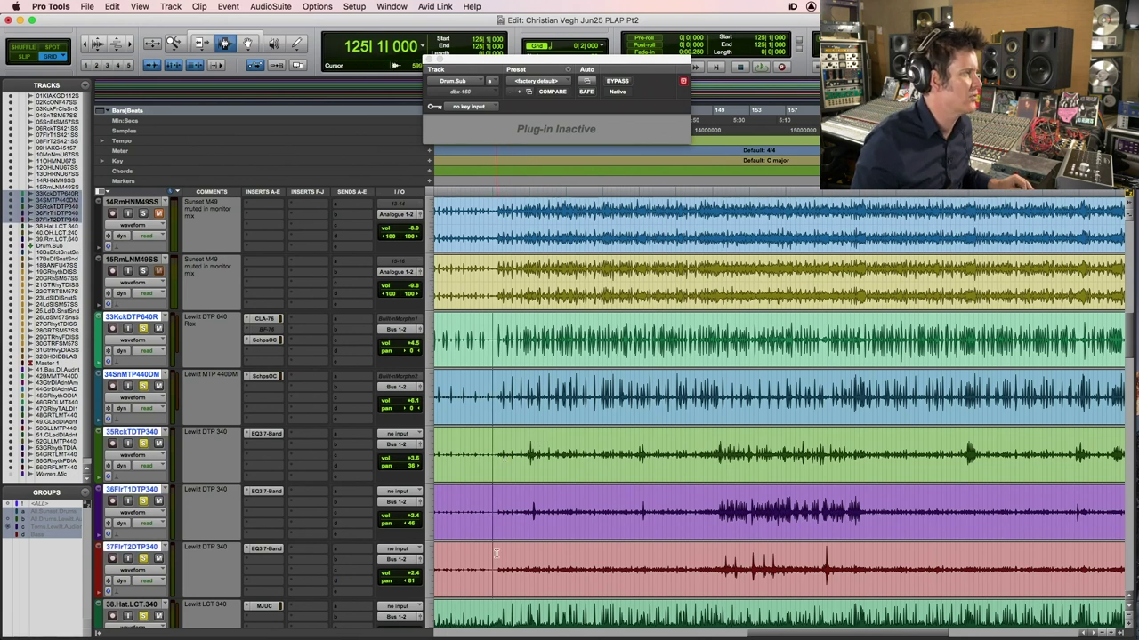
click(395, 330)
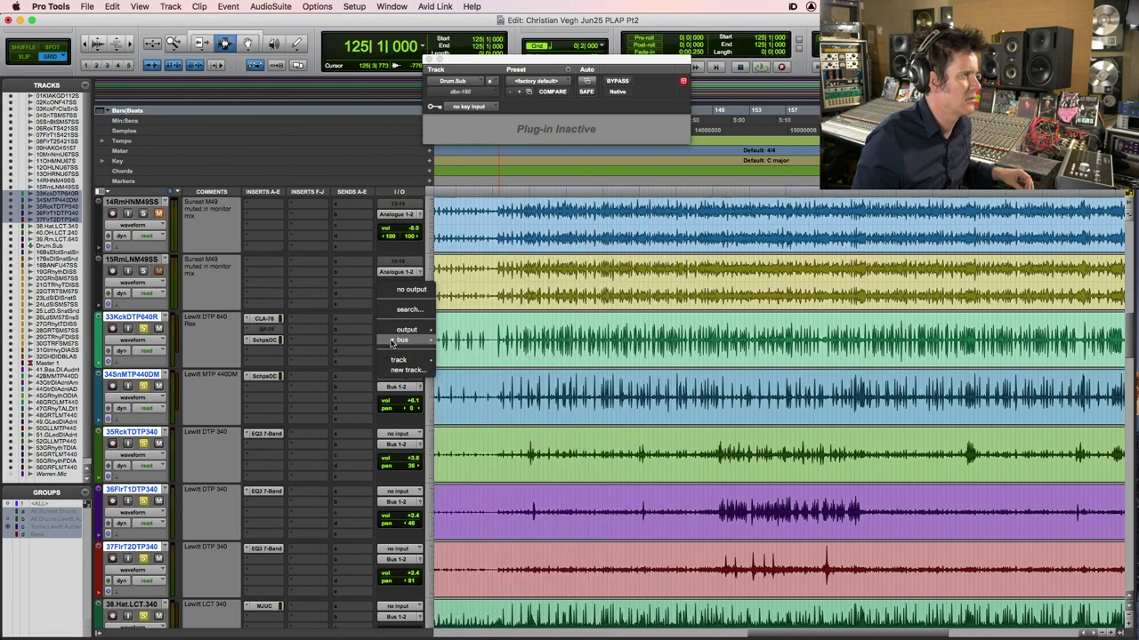
mouse_move(392, 343)
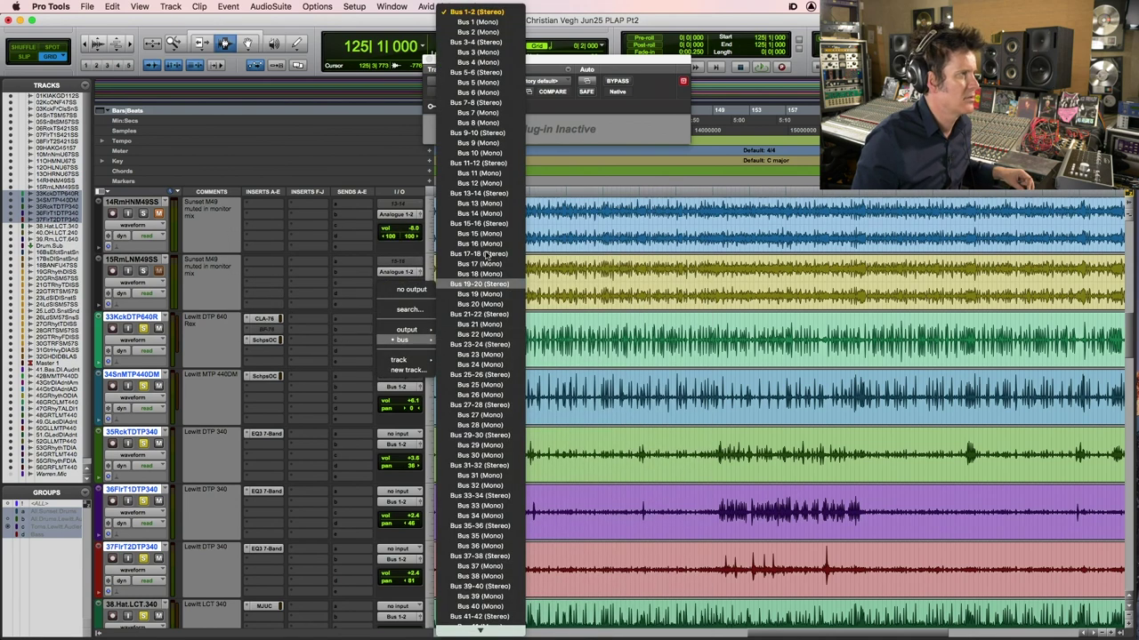
ctrl+click(485, 41)
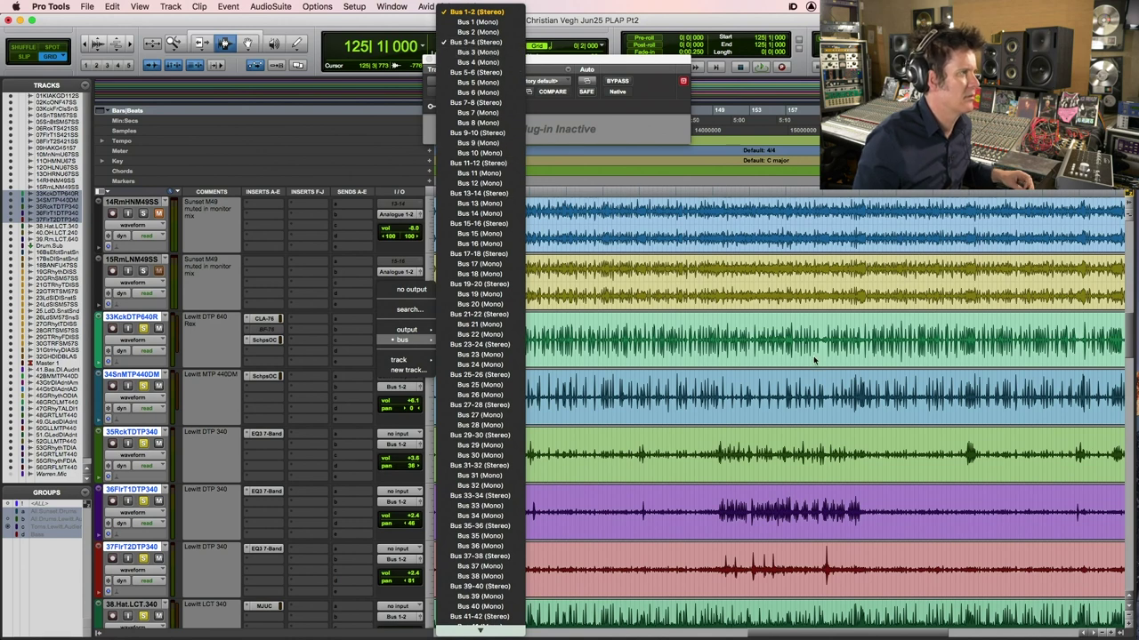
click(778, 331)
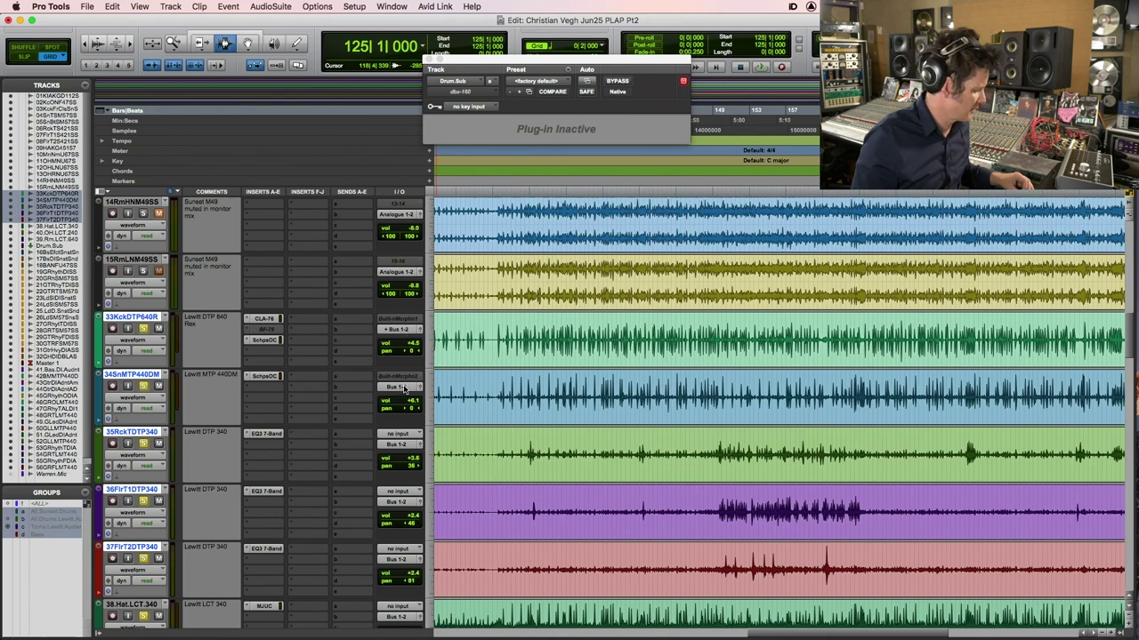
Add Bus 3-4 (Stereo) as an additional output on the 34SnMTP440DM snare and 35RckTDTP340 rack tom tracks
click(405, 388)
mouse_move(403, 397)
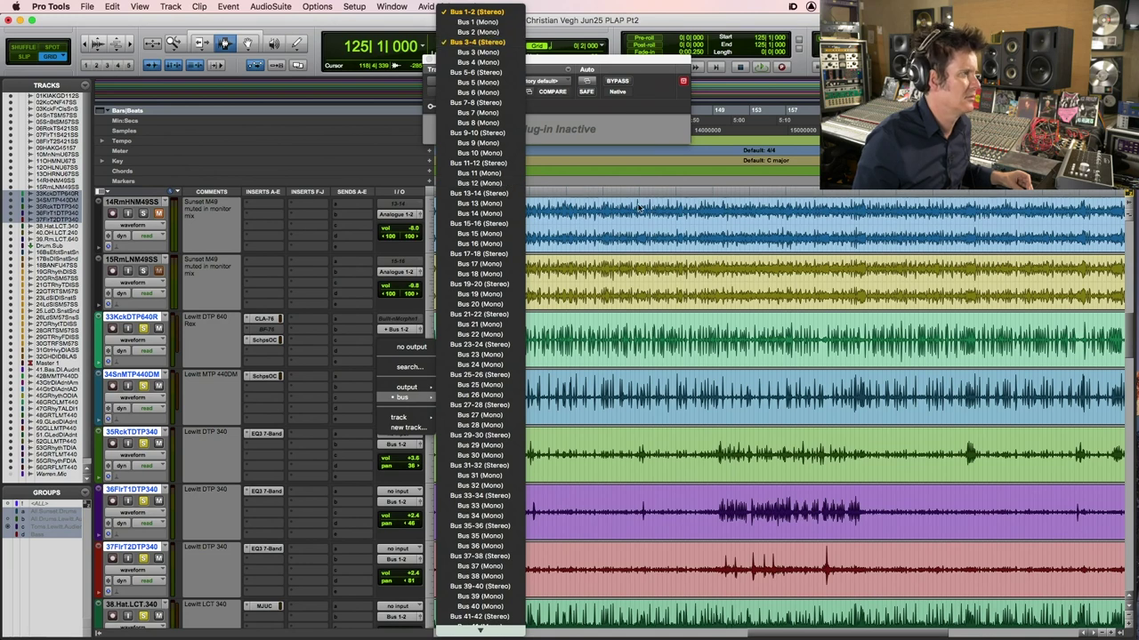
click(492, 42)
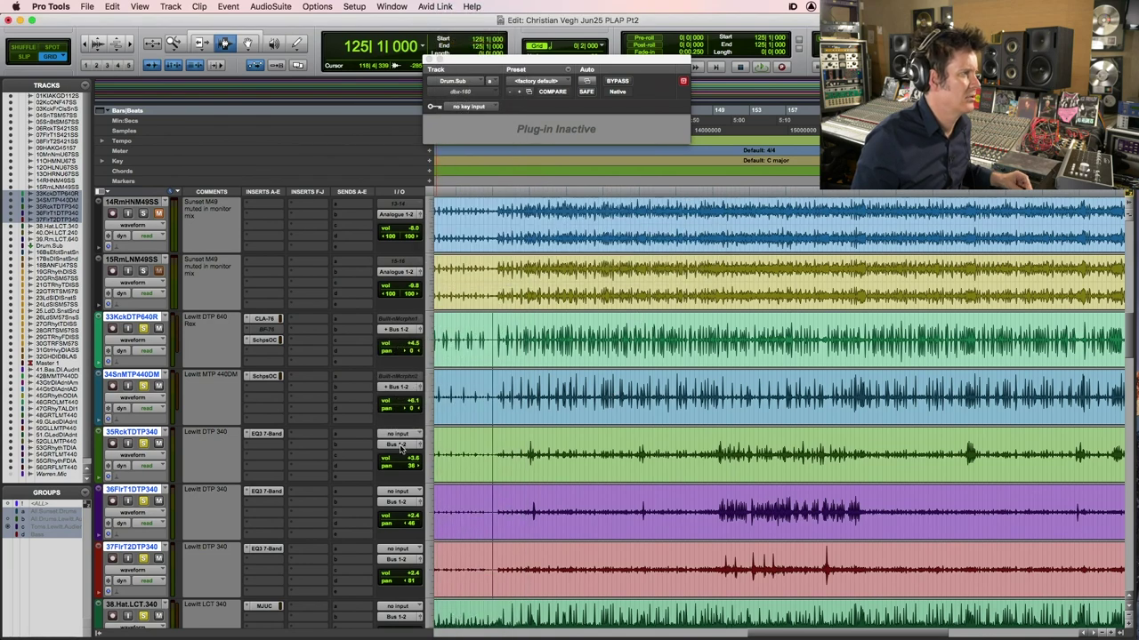
click(400, 445)
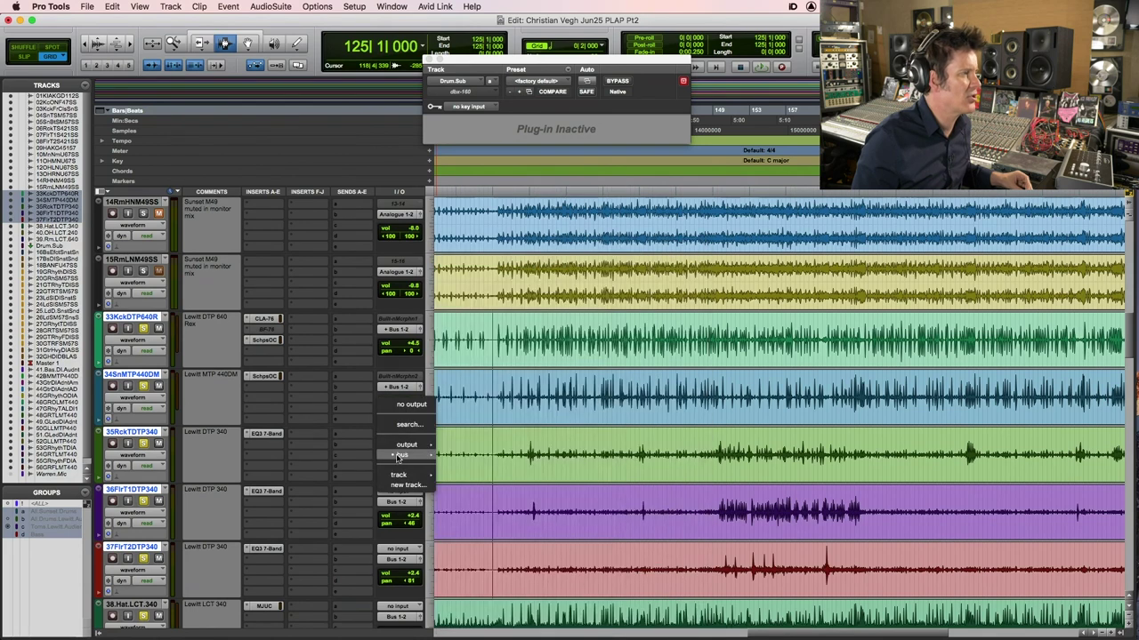
mouse_move(399, 455)
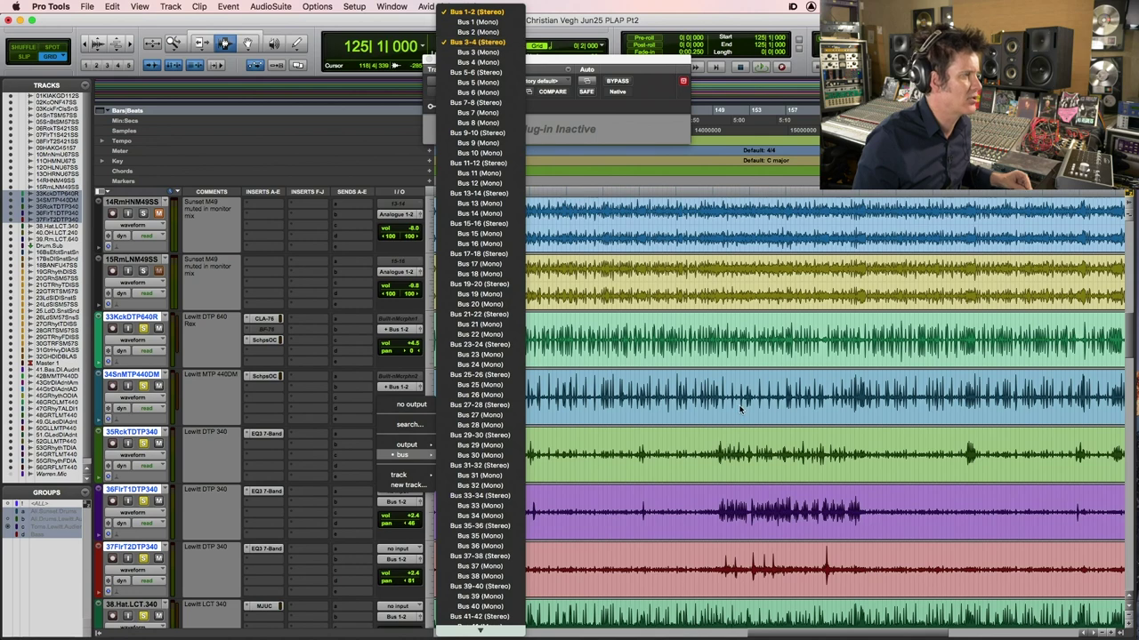
click(481, 42)
Add Bus 3-4 (Stereo) as an additional output on the 36FlrT1DTP340 and 37FlrT2DTP340 floor tom tracks
click(400, 506)
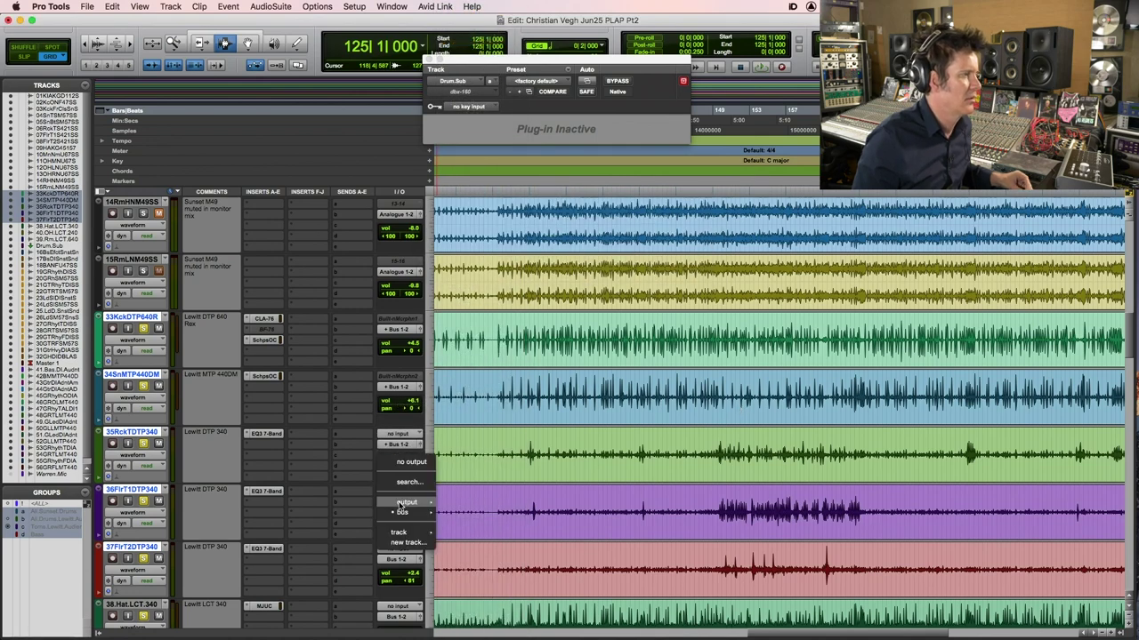
mouse_move(405, 513)
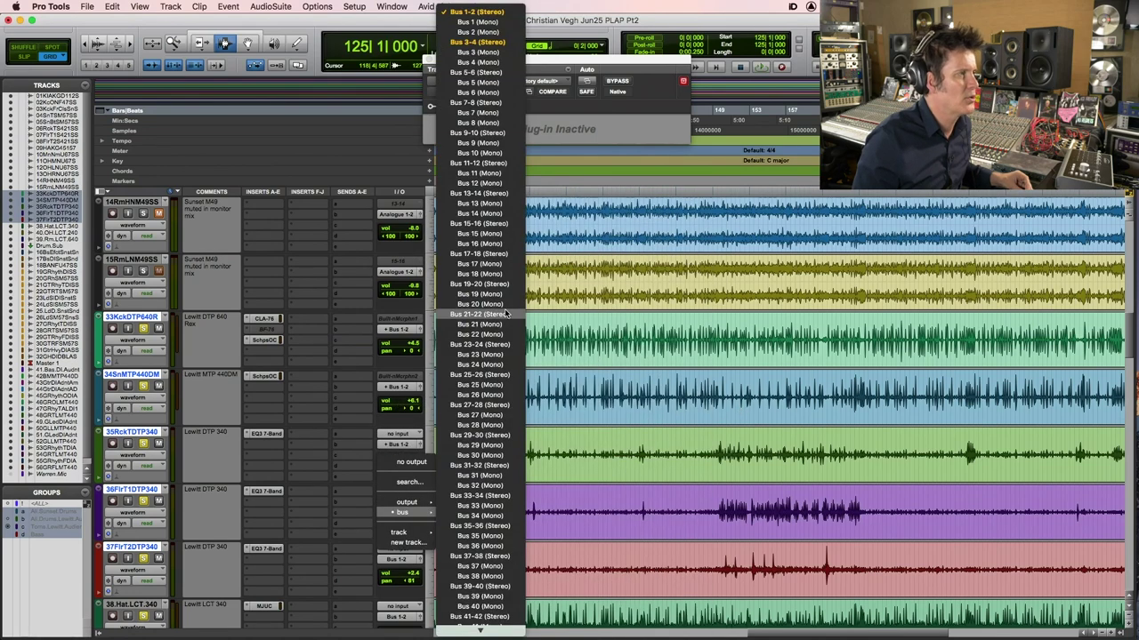
click(498, 44)
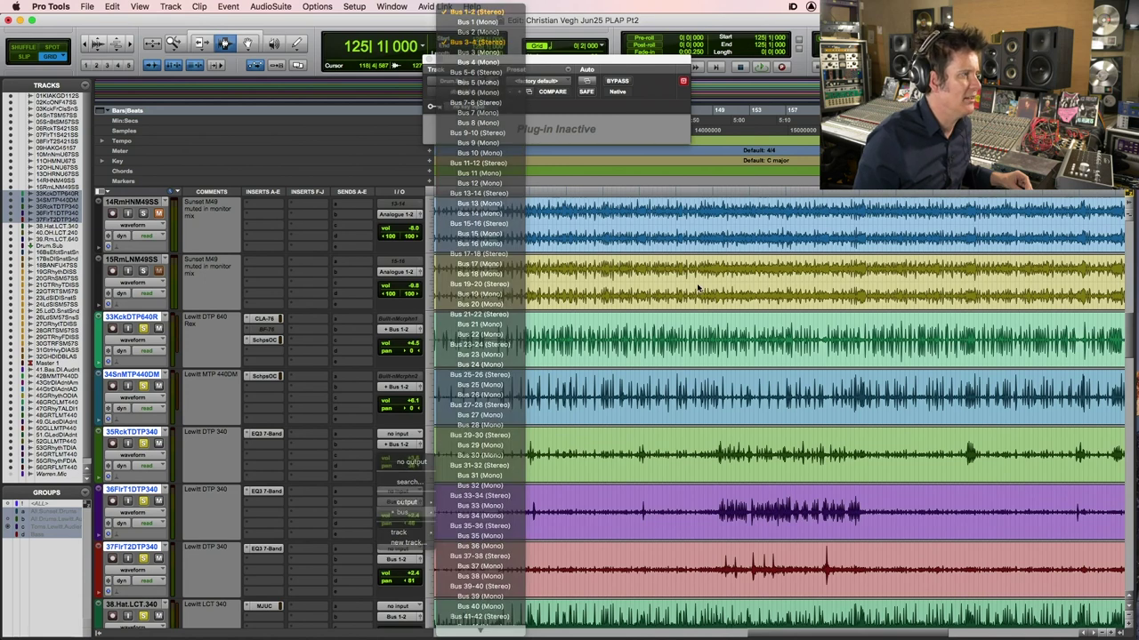
click(402, 560)
mouse_move(405, 574)
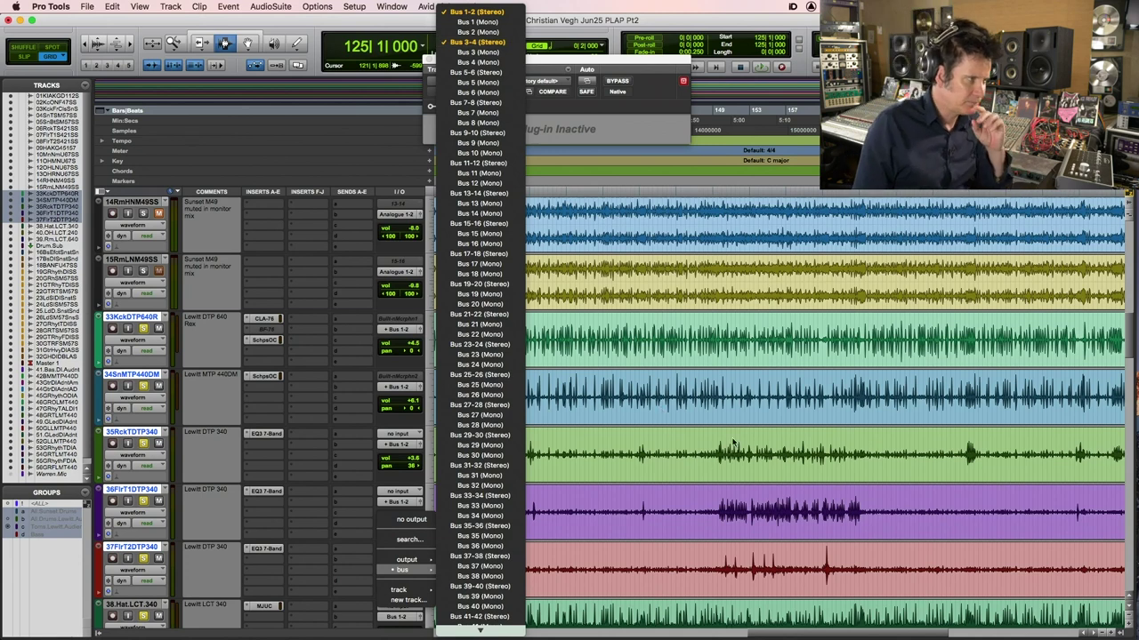
click(652, 378)
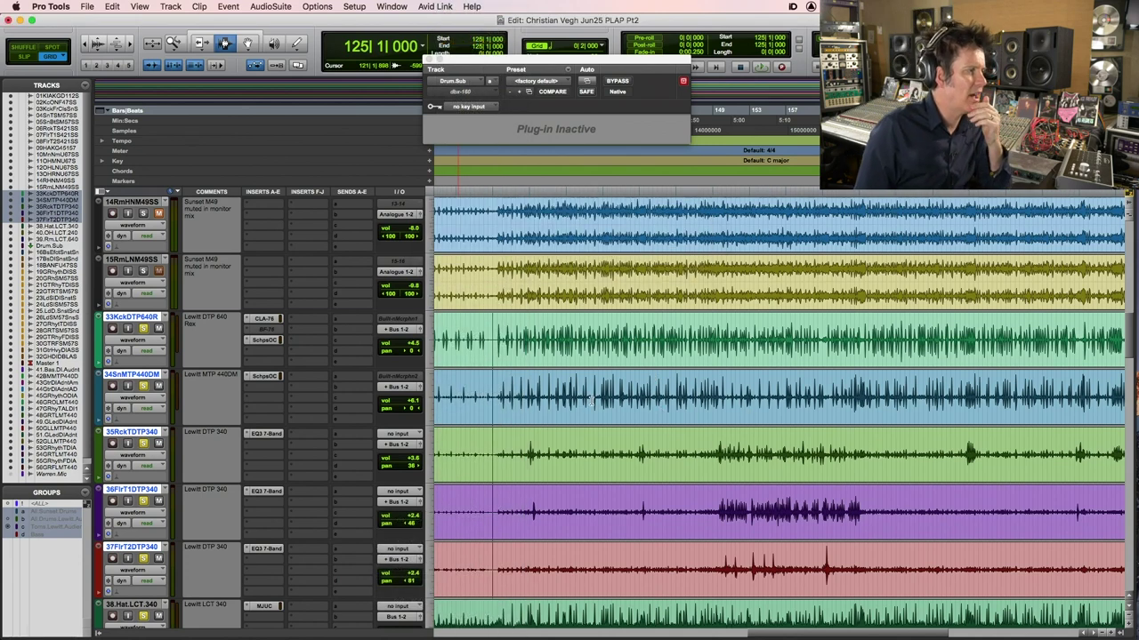
Create one new stereo aux input track directly below the Drum.Sub track
drag(503, 403, 525, 562)
scroll(585, 549, down, 6)
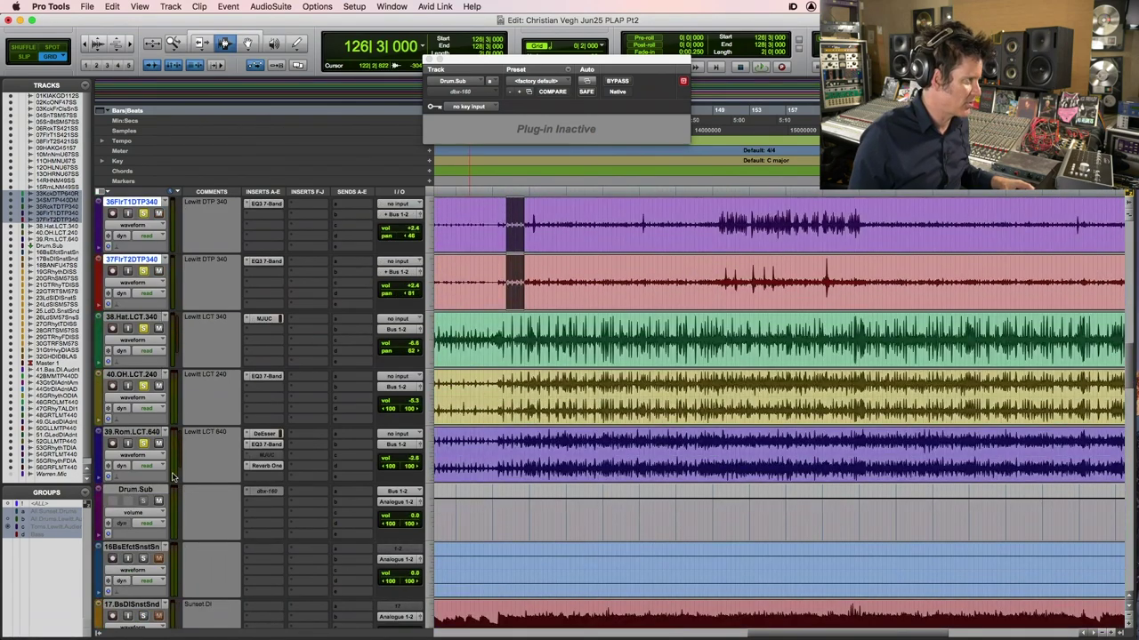
click(137, 490)
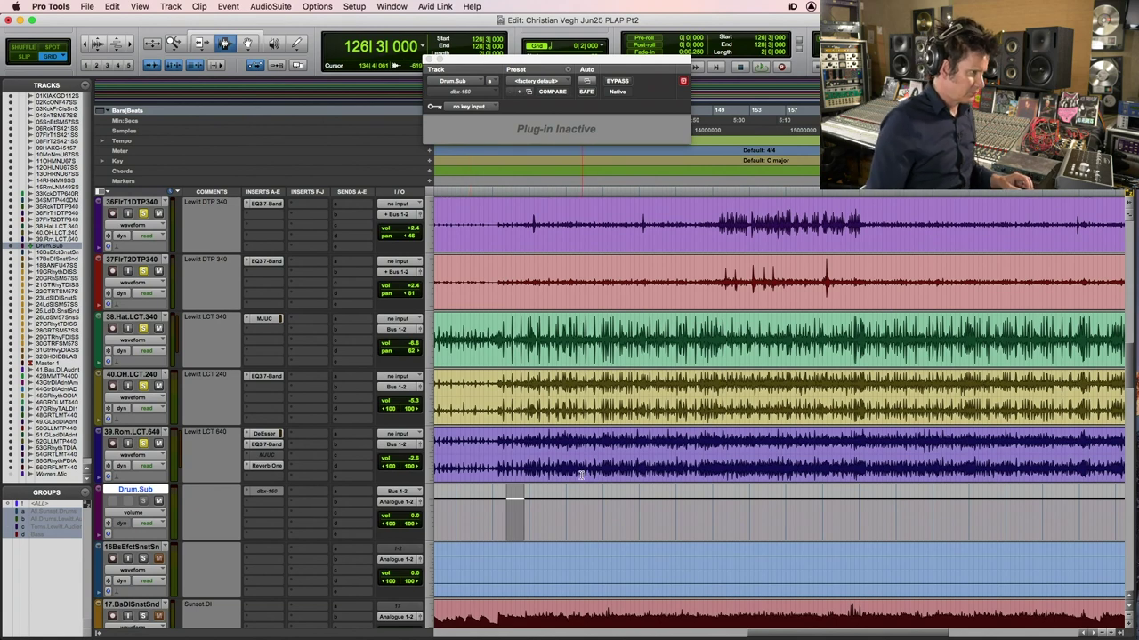
key(super+shift+n)
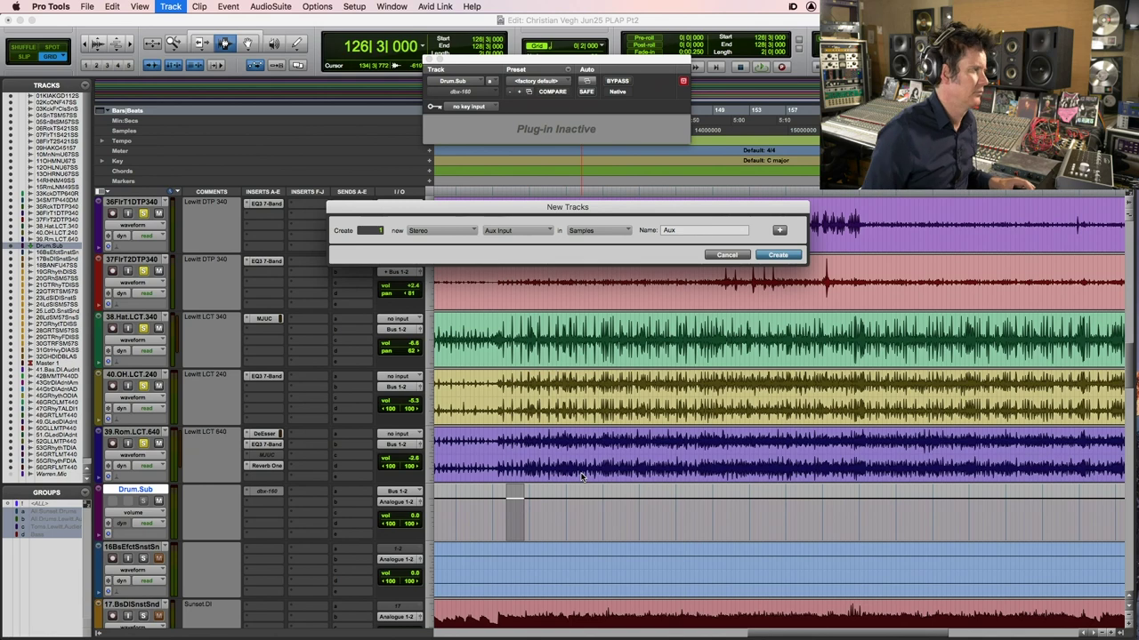
key(Return)
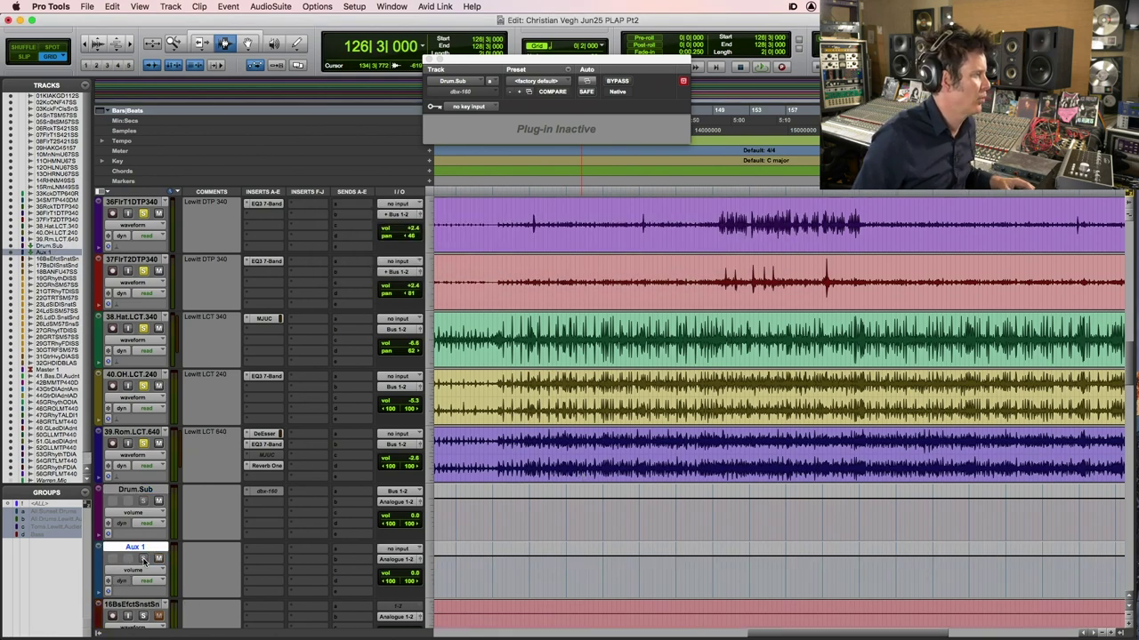
Rename the new aux track as Parallel.Drums
double_click(151, 547)
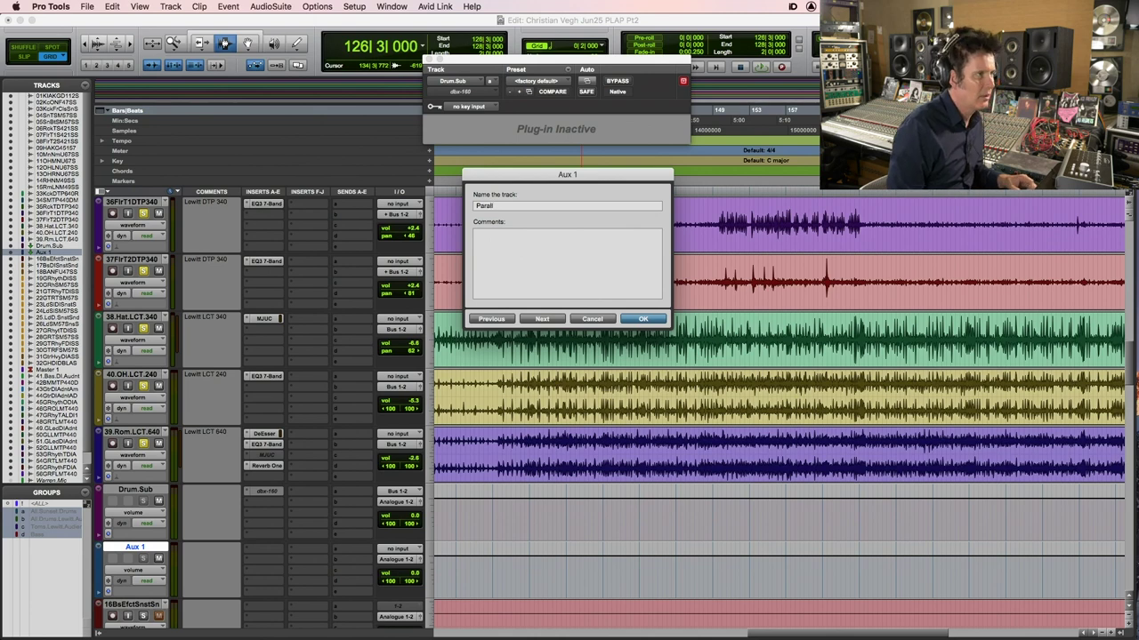
key(Return)
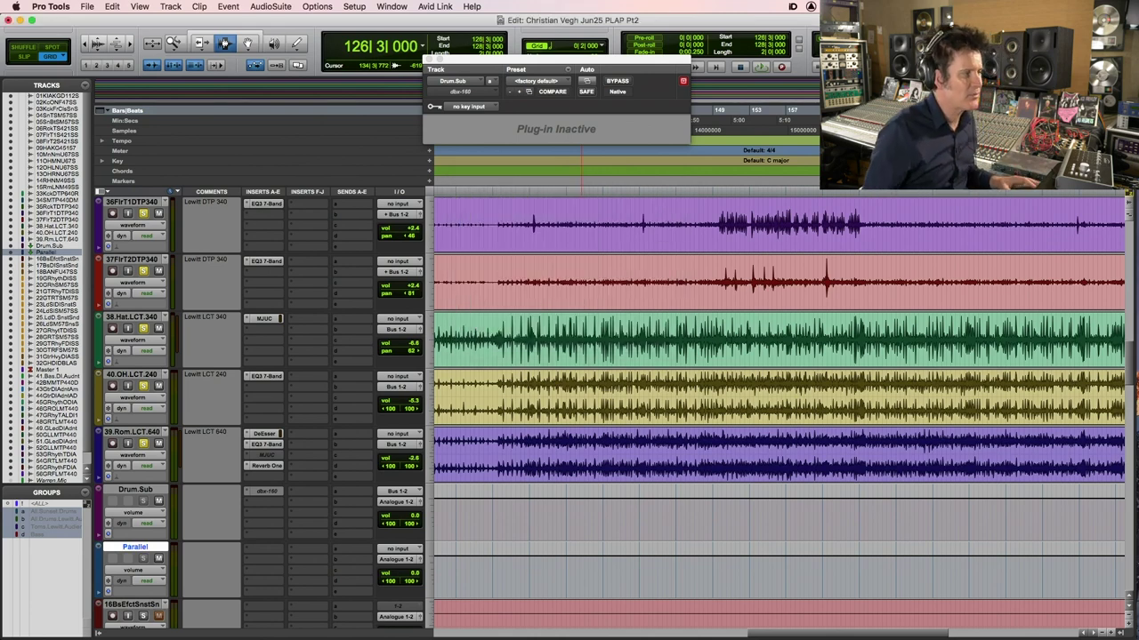
double_click(131, 549)
key(Right)
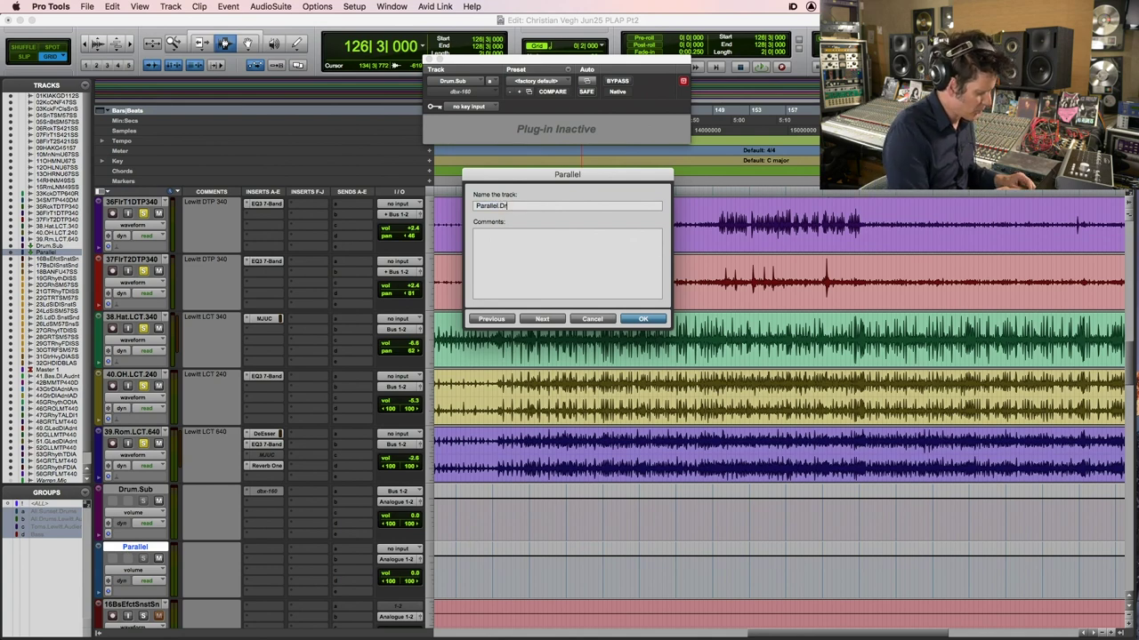
key(Return)
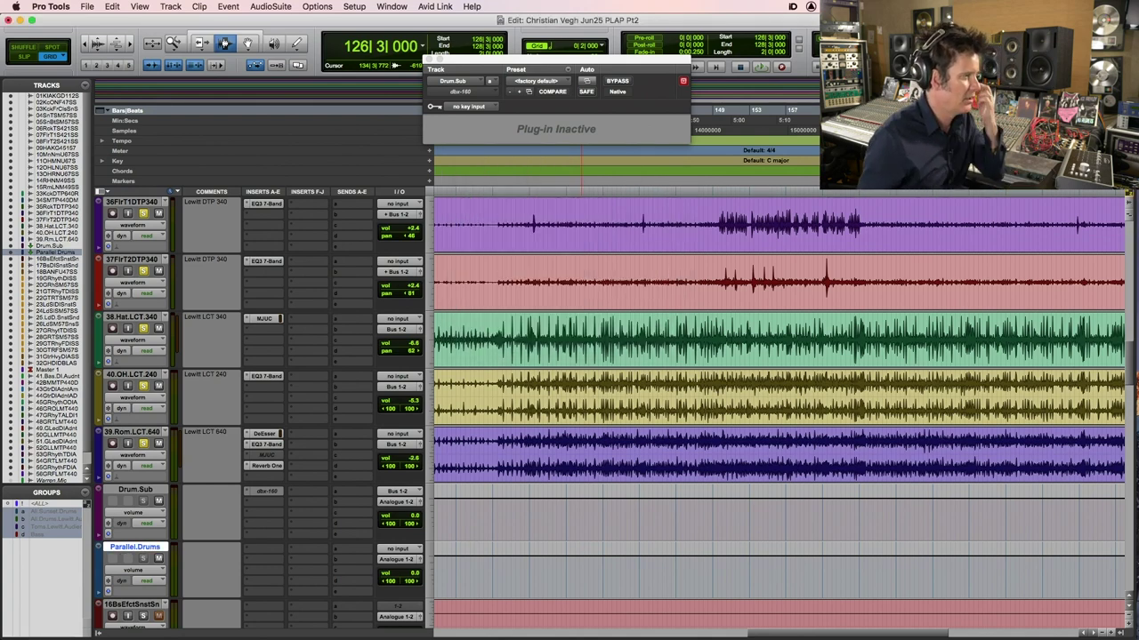
Set the Parallel.Drums track's input to Bus 3-4 (Stereo) and select the 39.Rom.LCT.640 track at bar 124
click(400, 550)
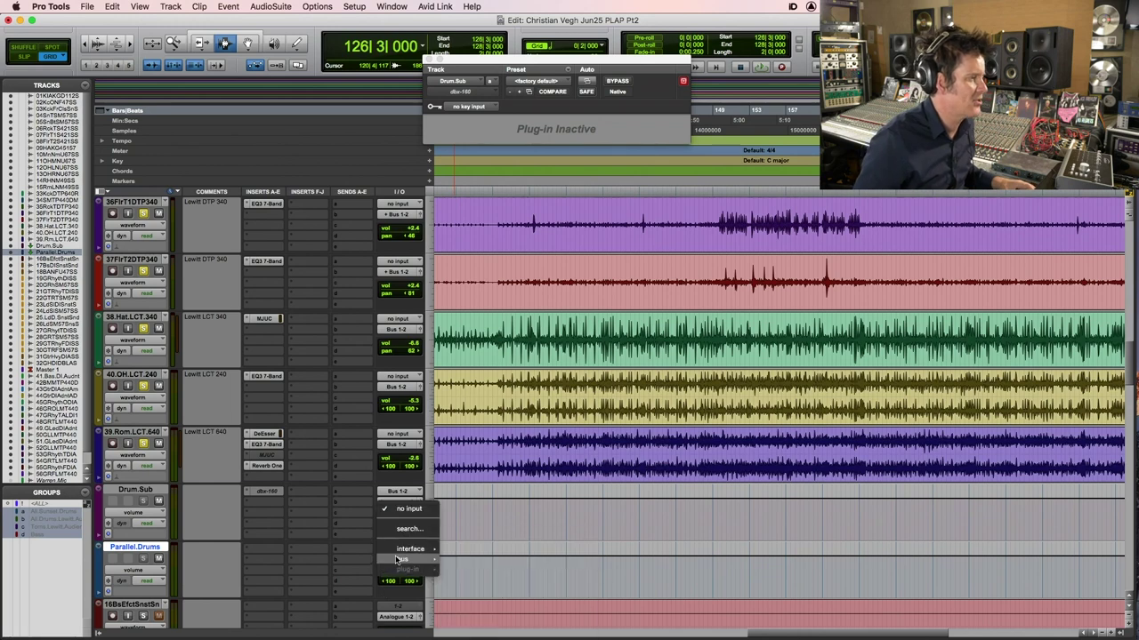
click(508, 25)
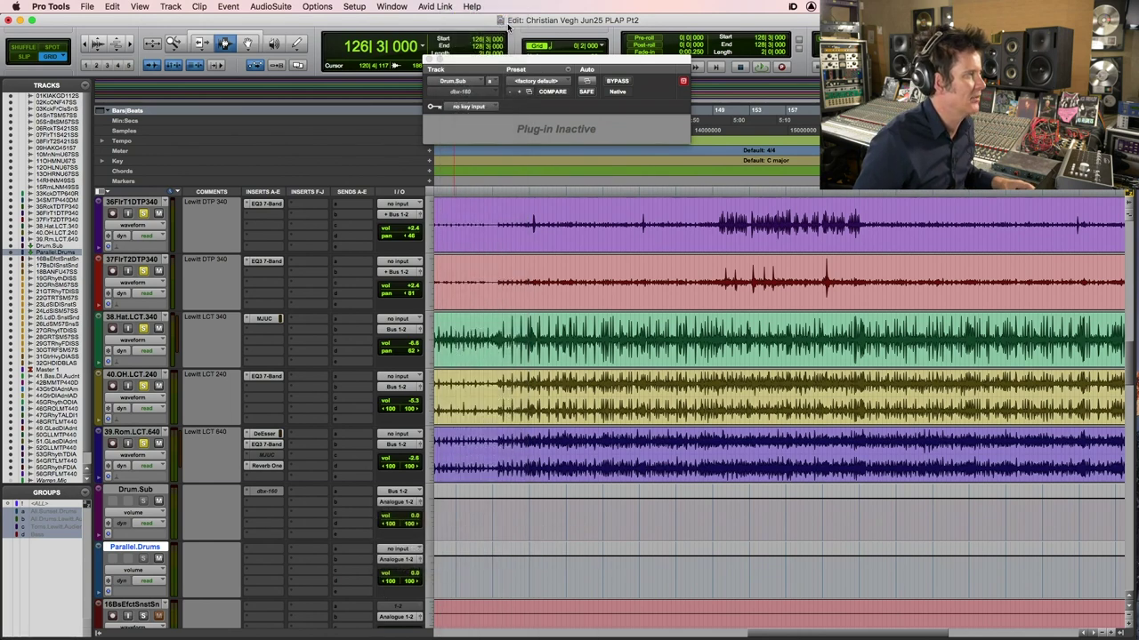
click(480, 418)
click(483, 444)
Unsolo the 38.Hat.LCT.340, 40.OH.LCT.240 and 39.Rom.LCT.640 tracks and place the edit cursor at bar 125 on the rack tom track
scroll(485, 445, up, 2)
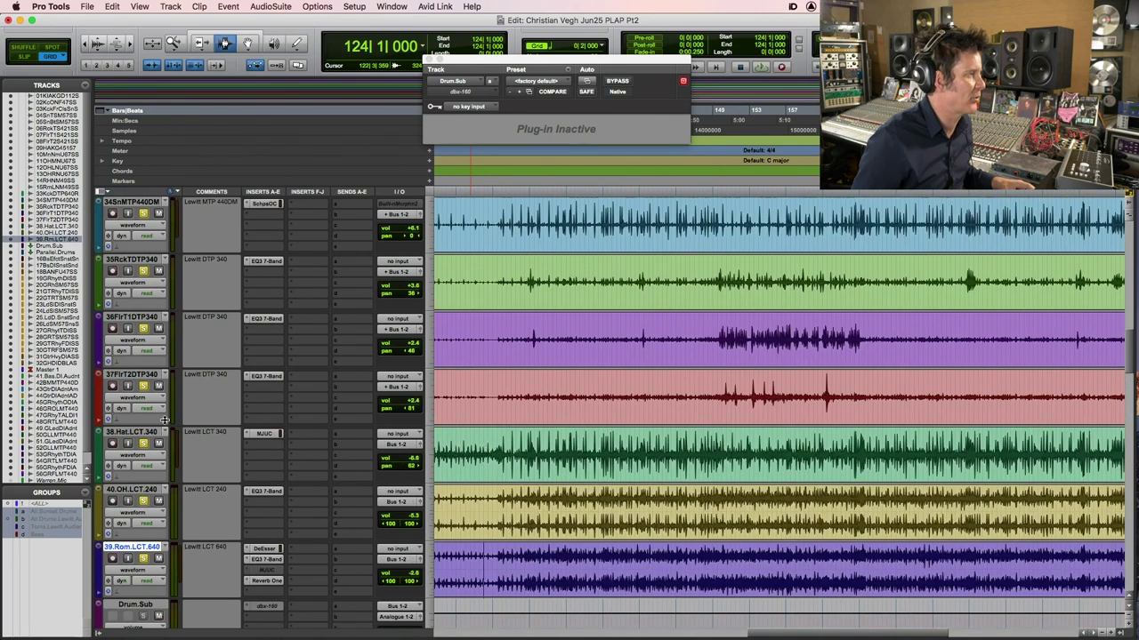
click(144, 443)
click(143, 502)
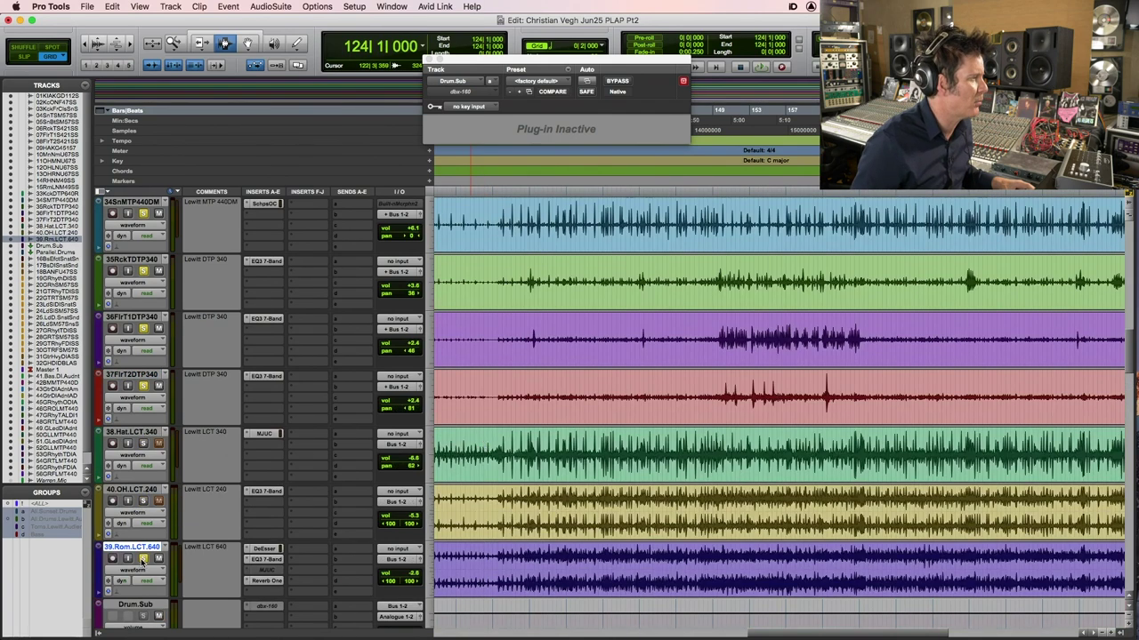
click(495, 235)
click(495, 285)
Move the dbx-160 insert from Drum.Sub to Parallel.Drums, make it active and reposition its window clear of the track controls
scroll(495, 286, down, 4)
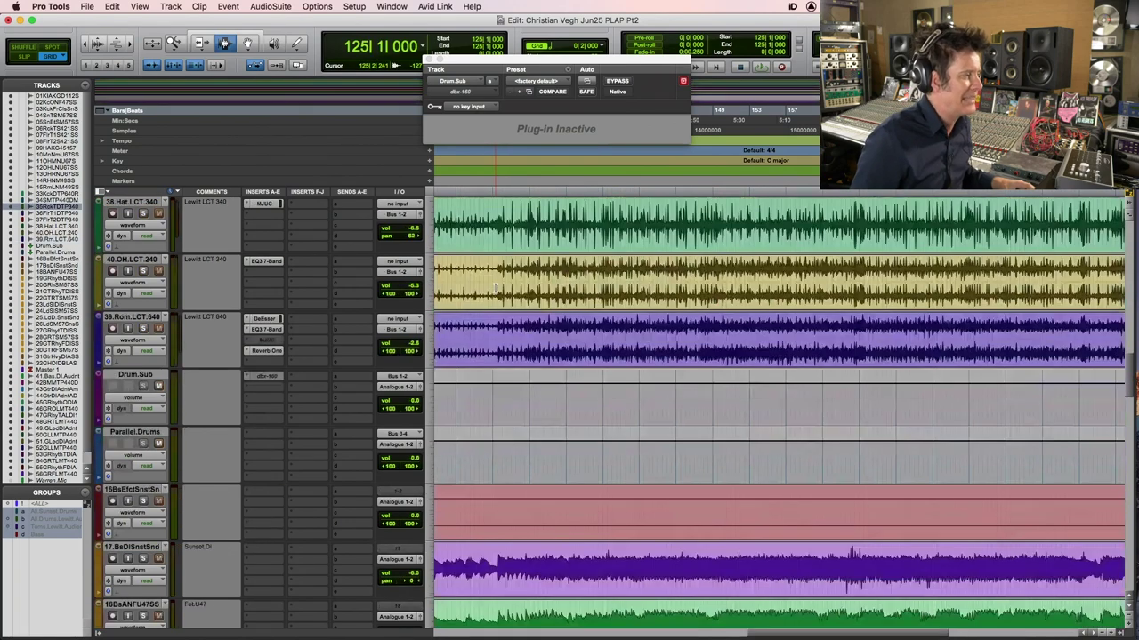
drag(263, 377, 266, 434)
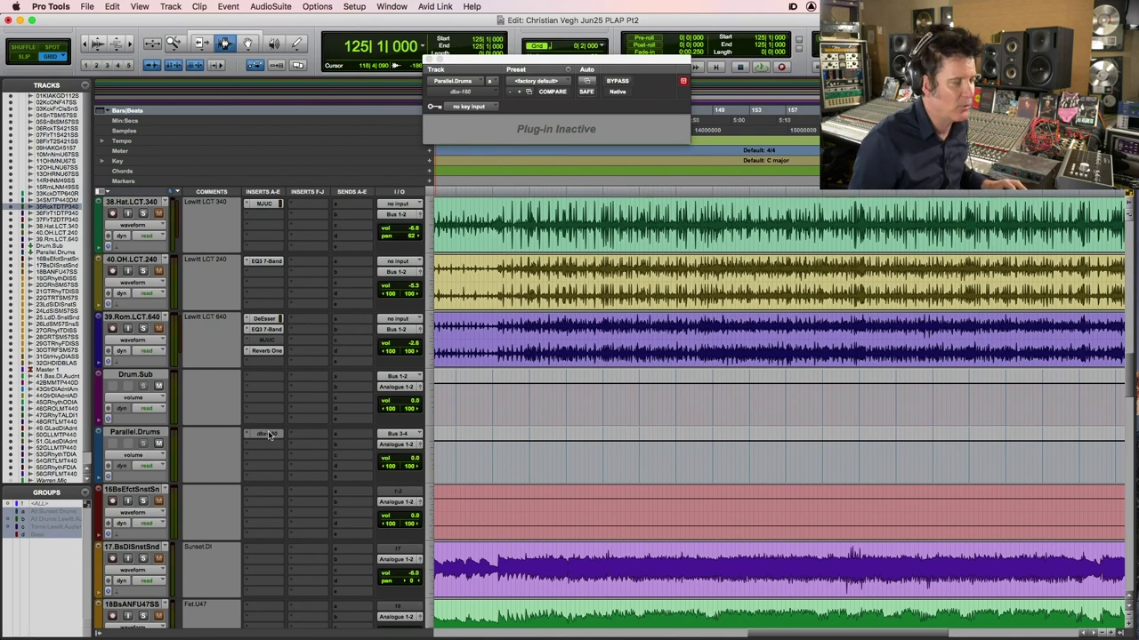
ctrl+super+click(268, 435)
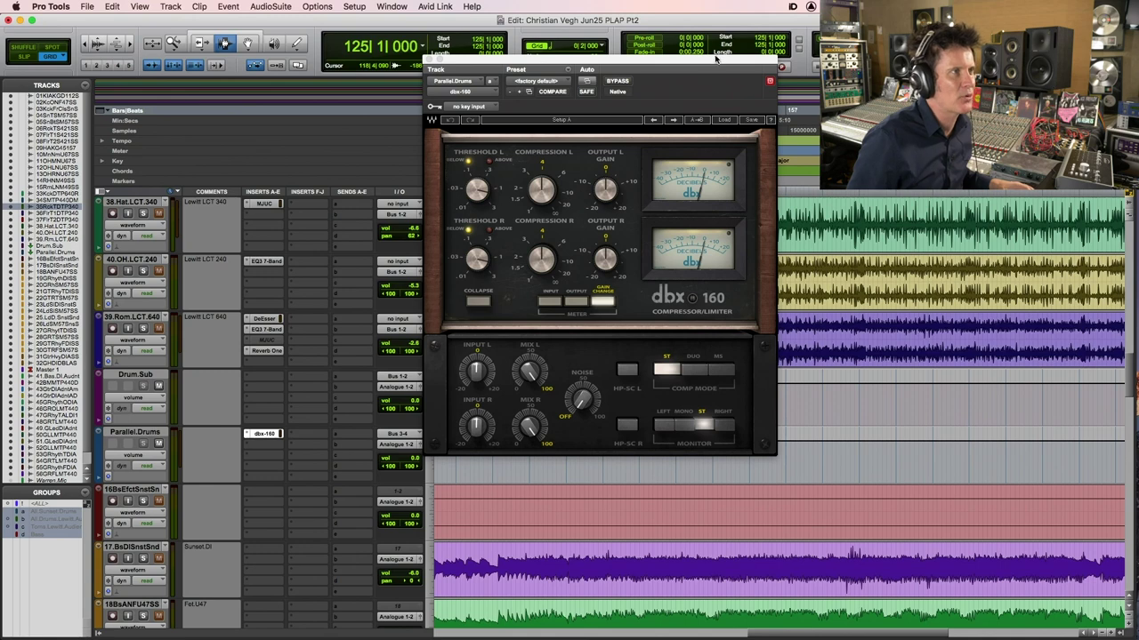
drag(716, 58, 741, 15)
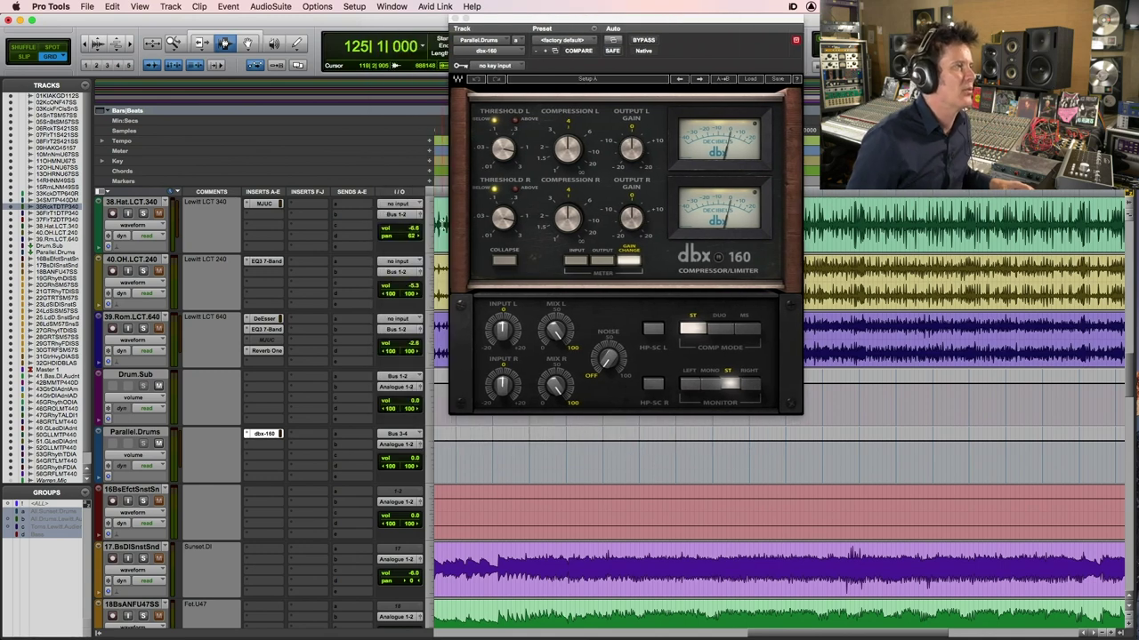
Play the drums from bar 119 beat 3 while setting the dbx-160 threshold to about 0.220 and raising its output gain
click(441, 222)
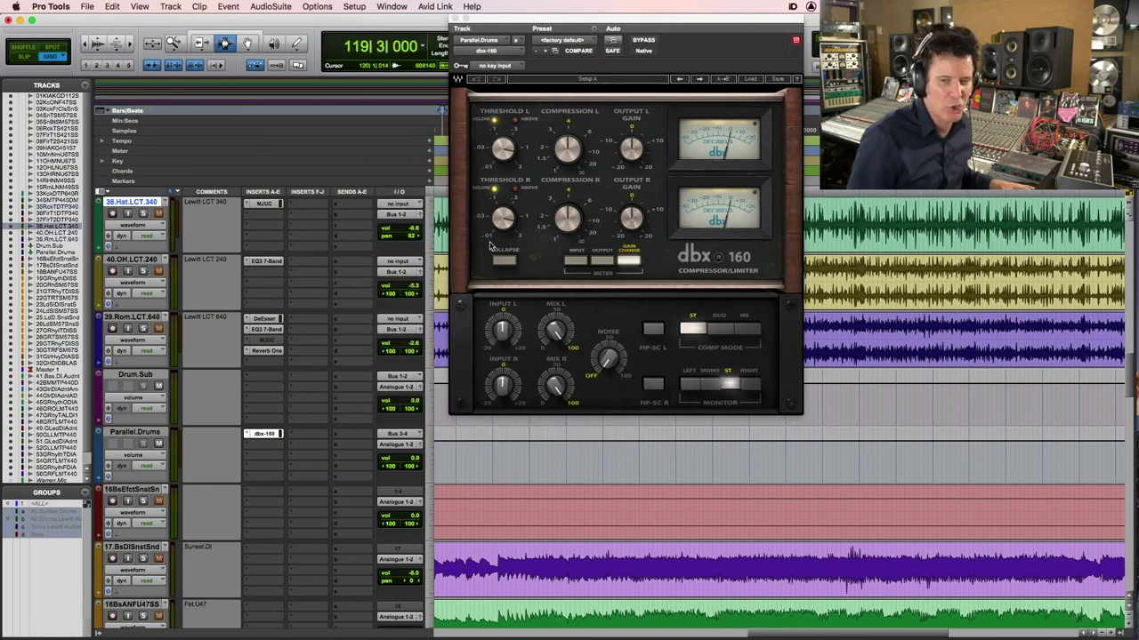
key(space)
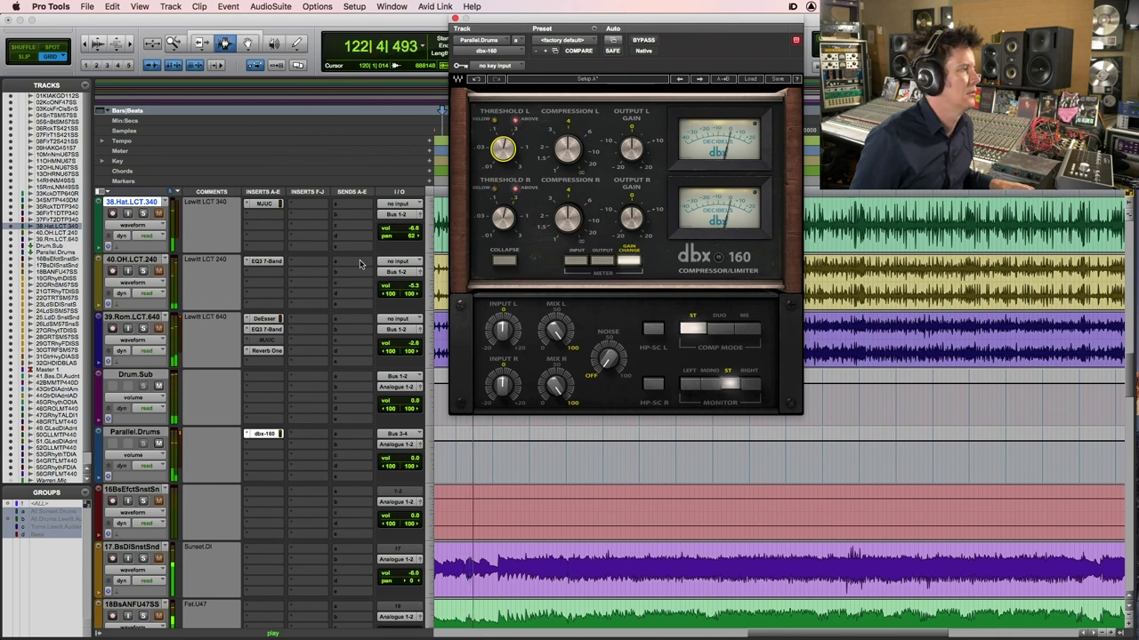
click(408, 198)
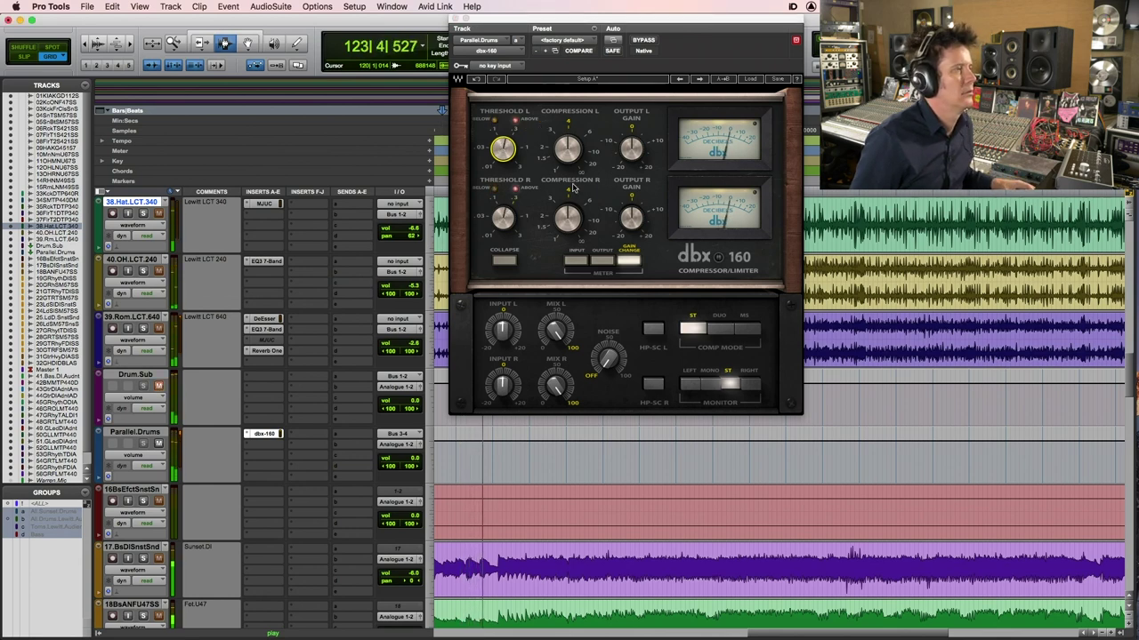
click(507, 153)
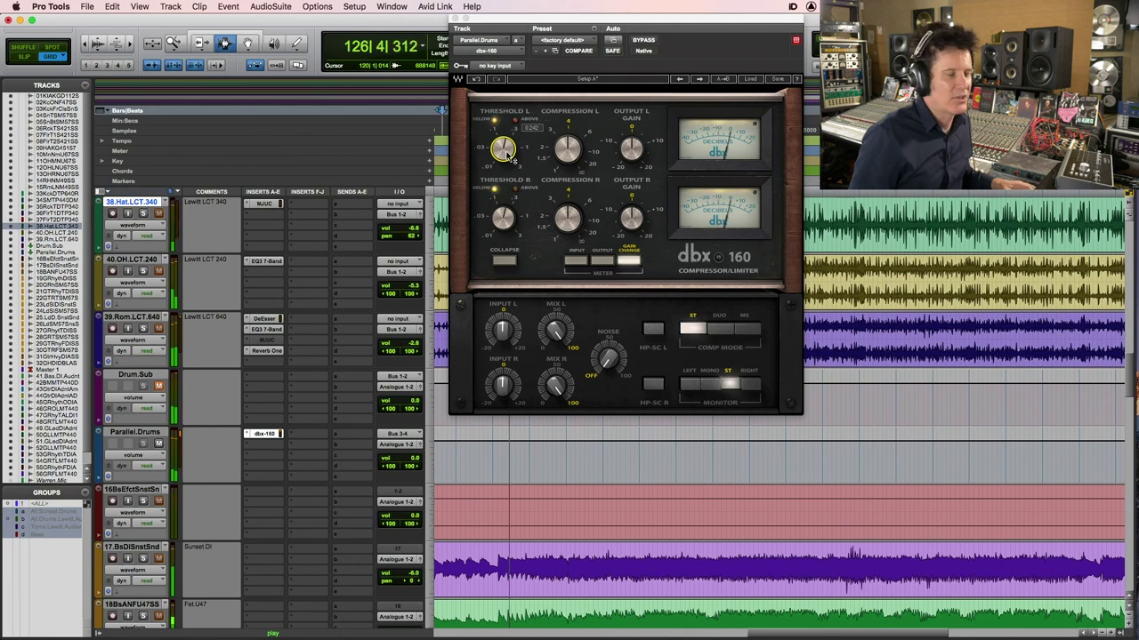
click(635, 161)
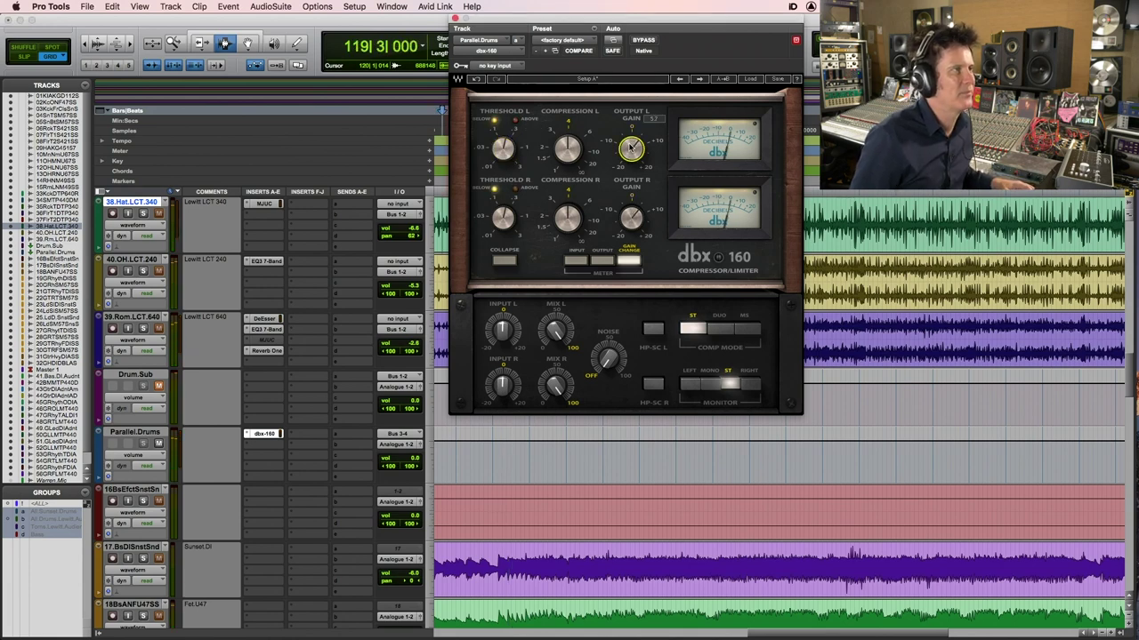
click(503, 149)
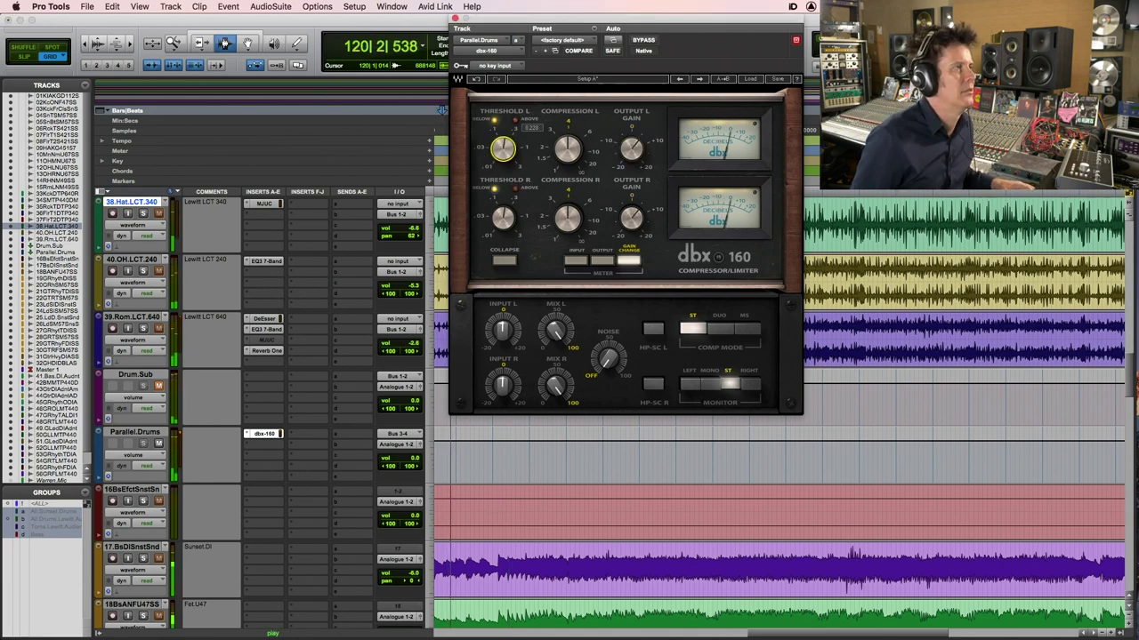
drag(632, 150, 631, 103)
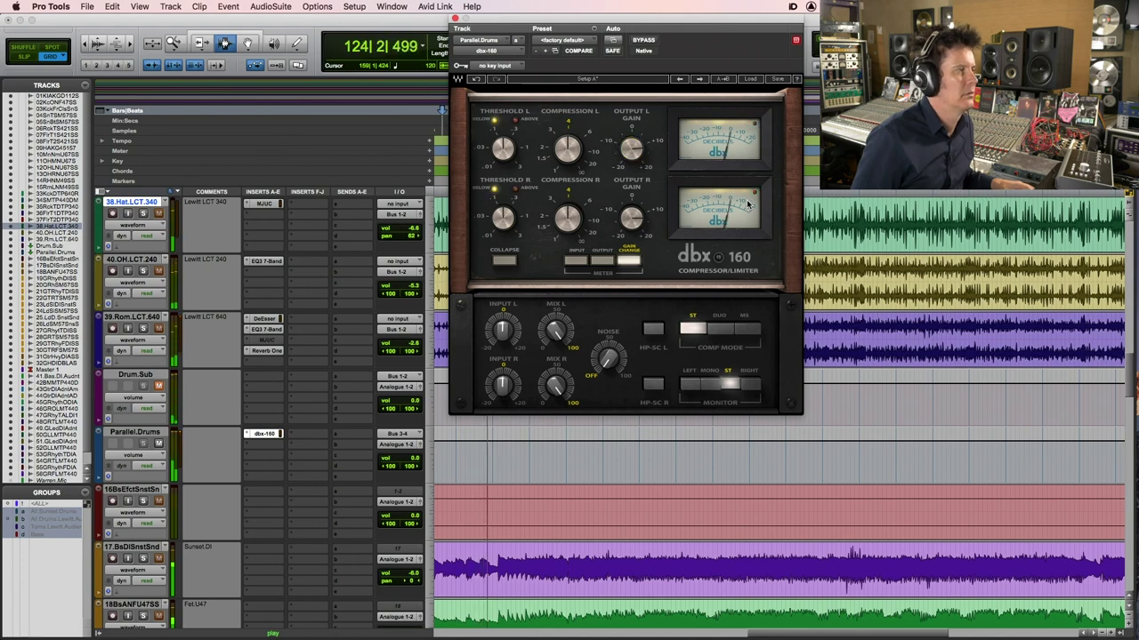
Compare the parallel drums with the dbx-160 bypassed and active, stop playback and move the compressor window clear of the track columns
click(645, 40)
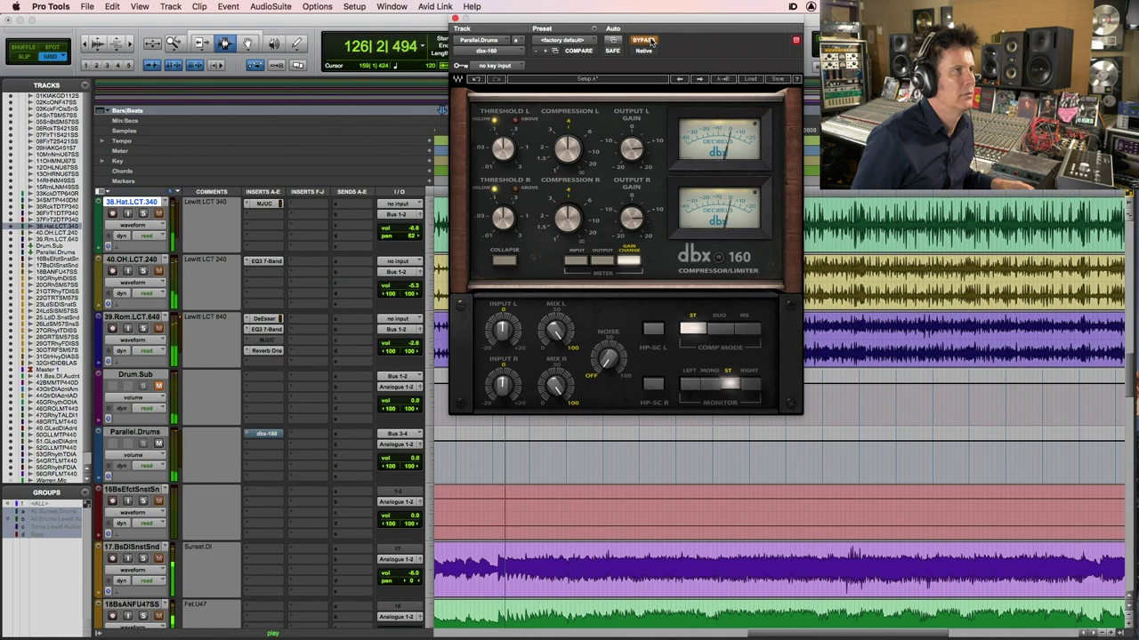
click(644, 40)
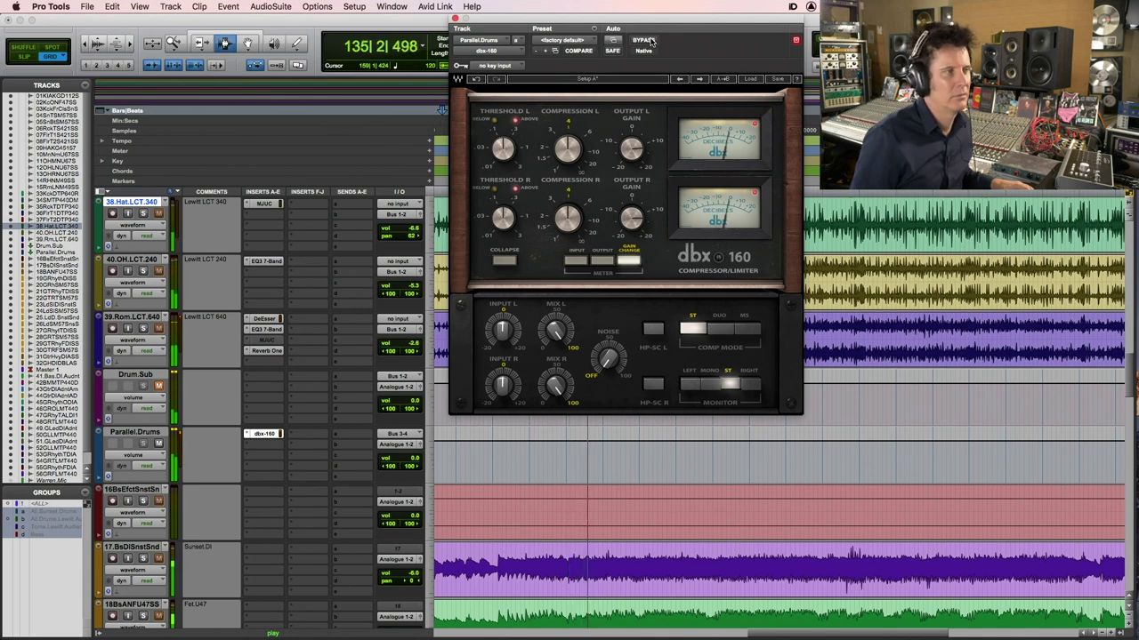
drag(667, 28, 769, 110)
key(space)
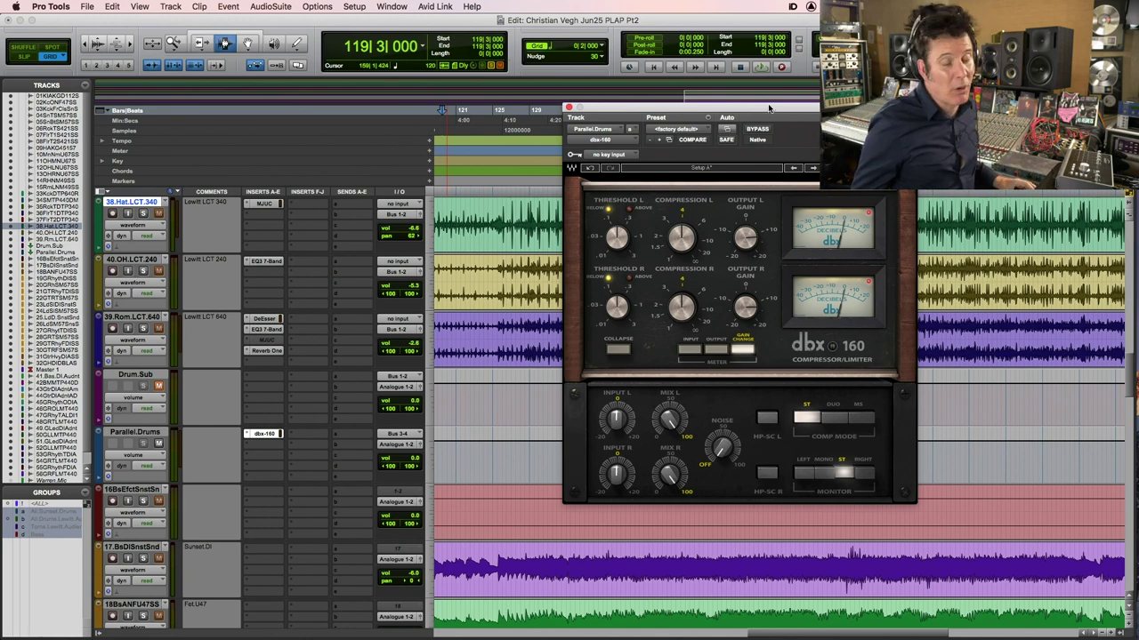
drag(785, 110, 842, 100)
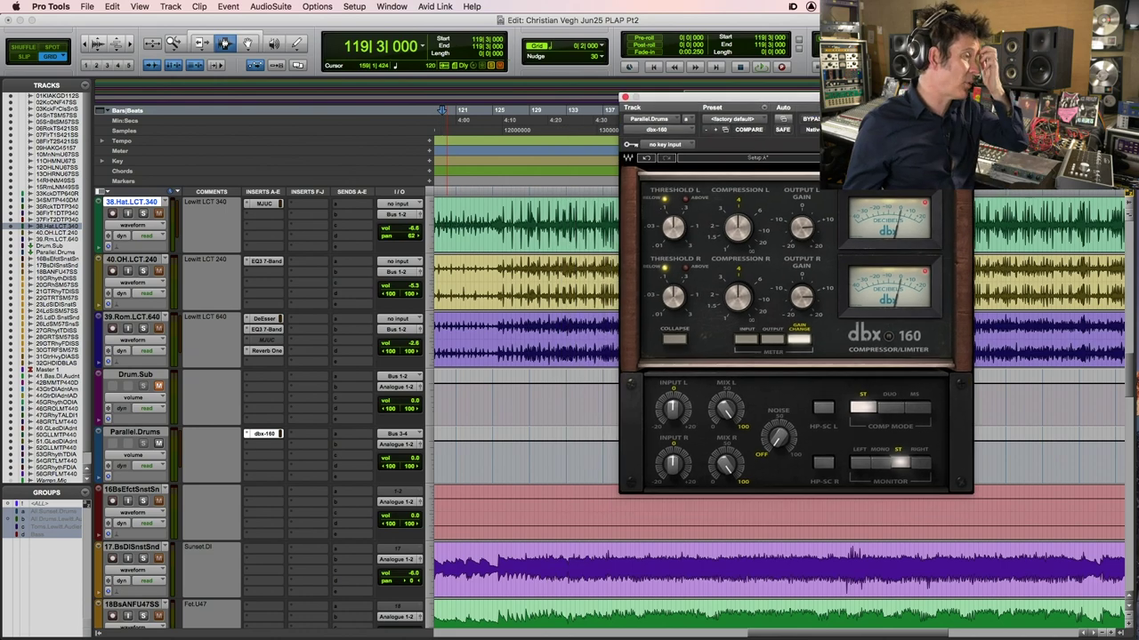
Place the edit cursor at bar 126 across the rack tom and both floor tom tracks
click(534, 320)
scroll(500, 296, up, 5)
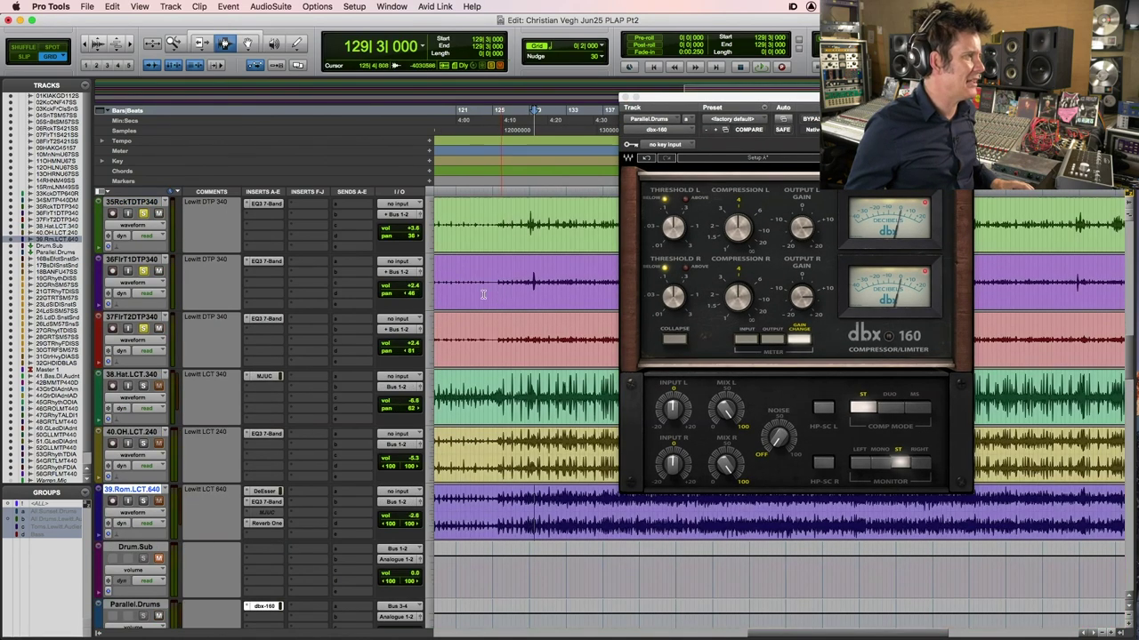
click(500, 242)
key(shift+semicolon)
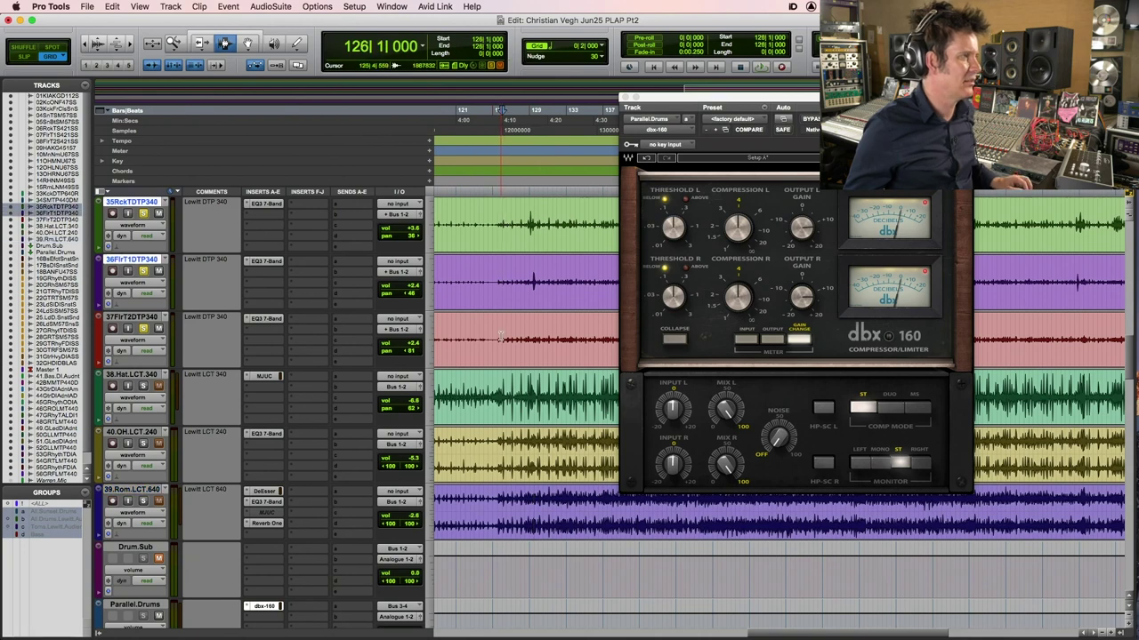
key(shift+semicolon)
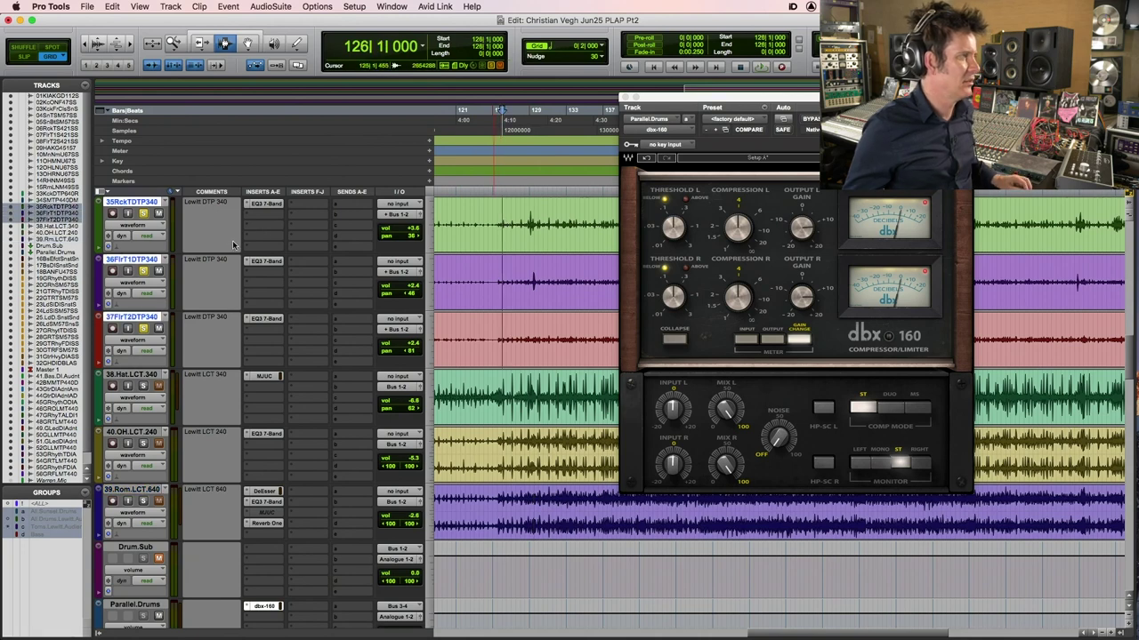
Route the 35RckTDTP340 rack tom's output to Bus 1-2 (Stereo) only, dropping its Bus 3-4 assignment
click(408, 216)
mouse_move(405, 224)
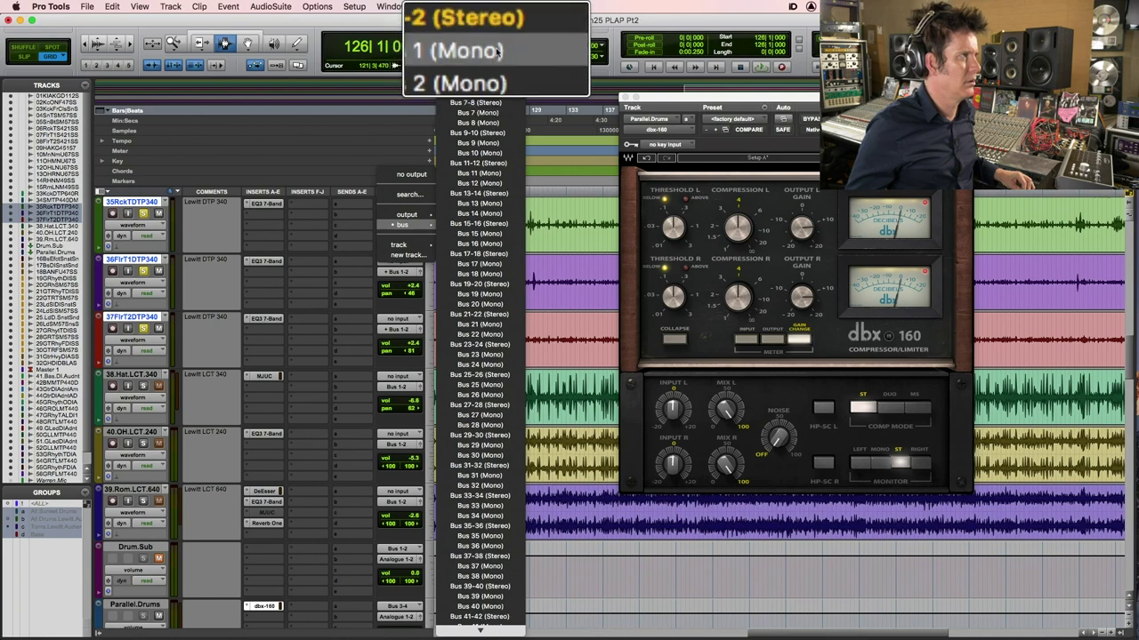
click(554, 16)
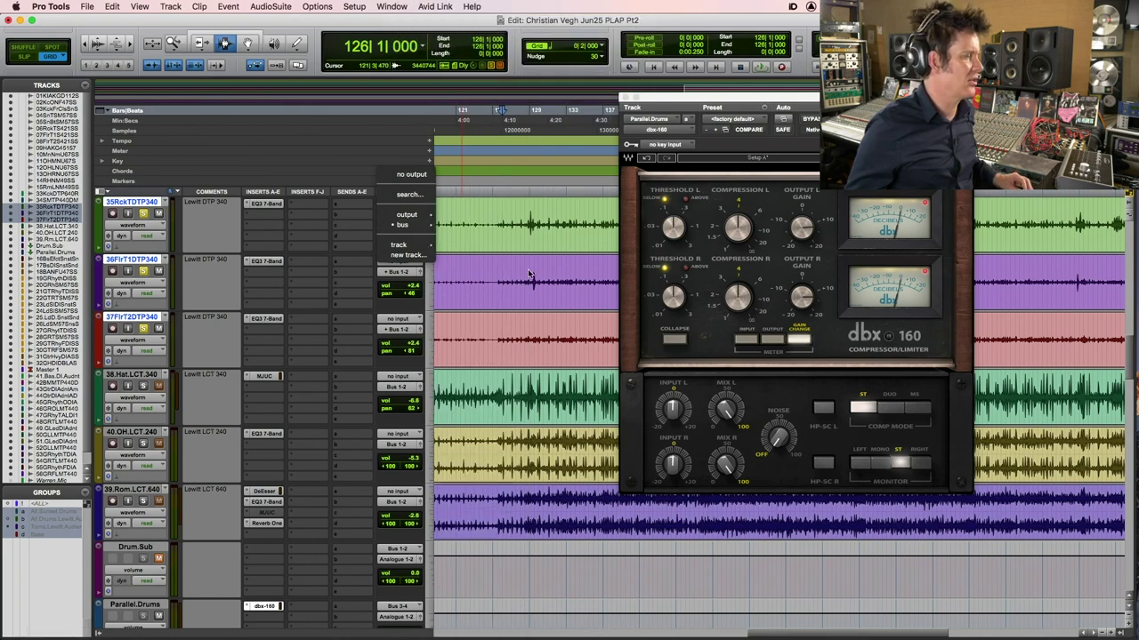
click(529, 309)
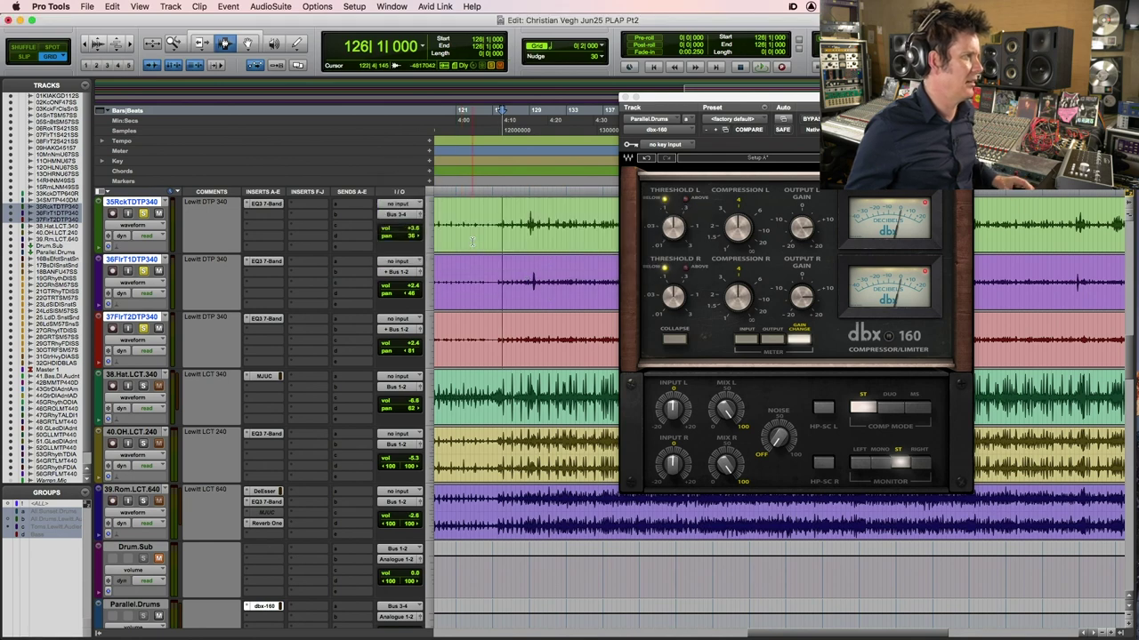
click(402, 215)
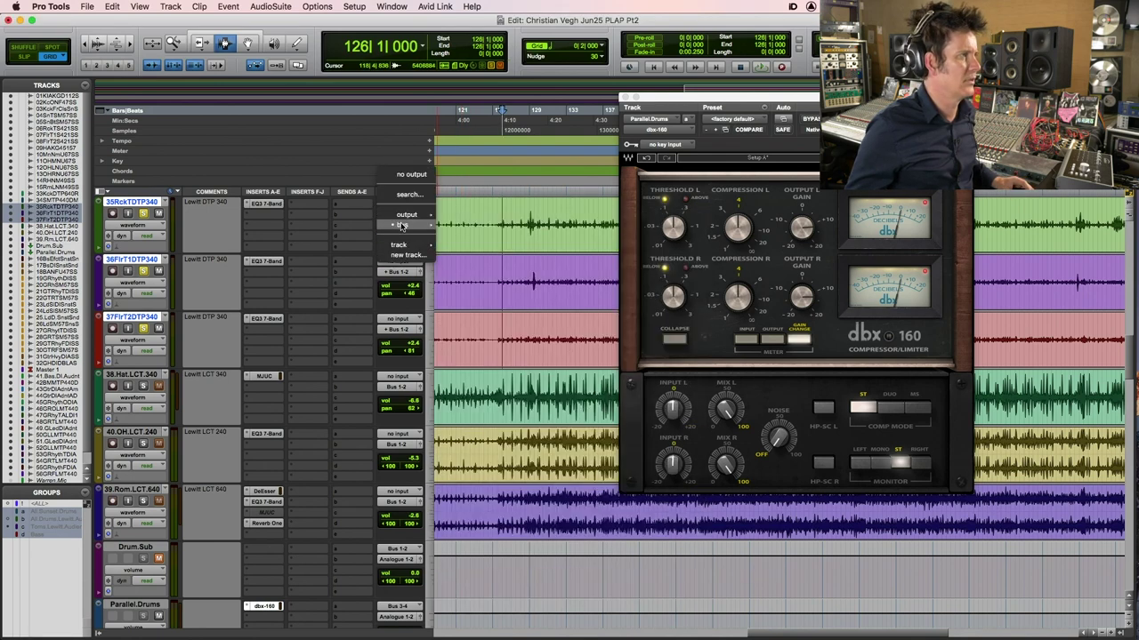
mouse_move(408, 224)
click(499, 11)
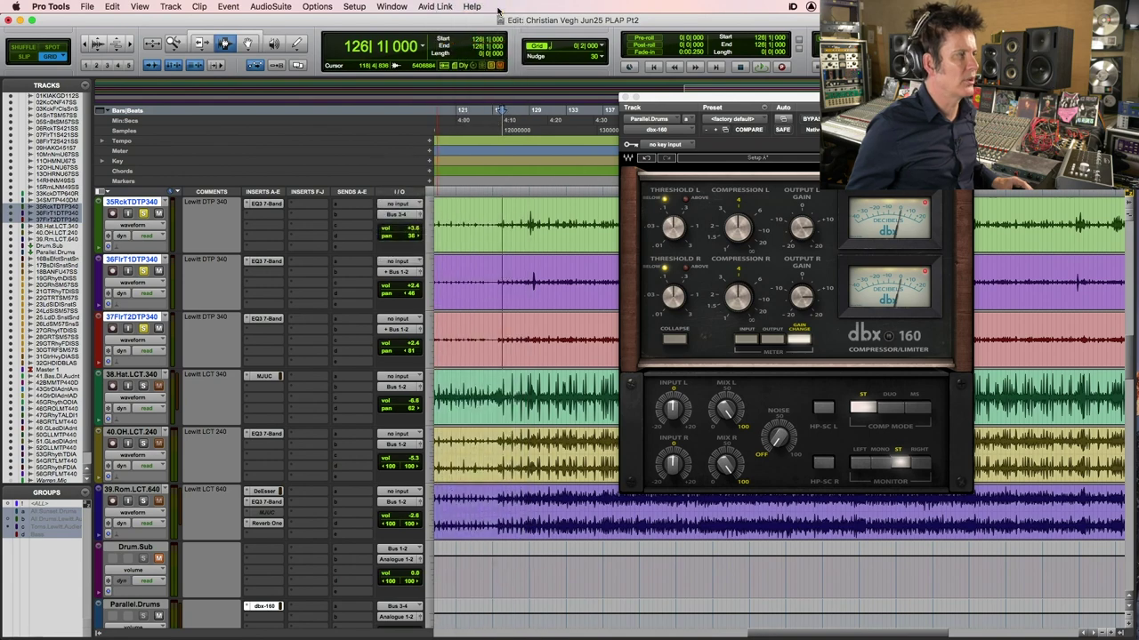
Route the outputs of the 36FlrT1DTP340 and 37FlrT2DTP340 floor toms to Bus 1-2 (Stereo) only
click(402, 272)
mouse_move(404, 282)
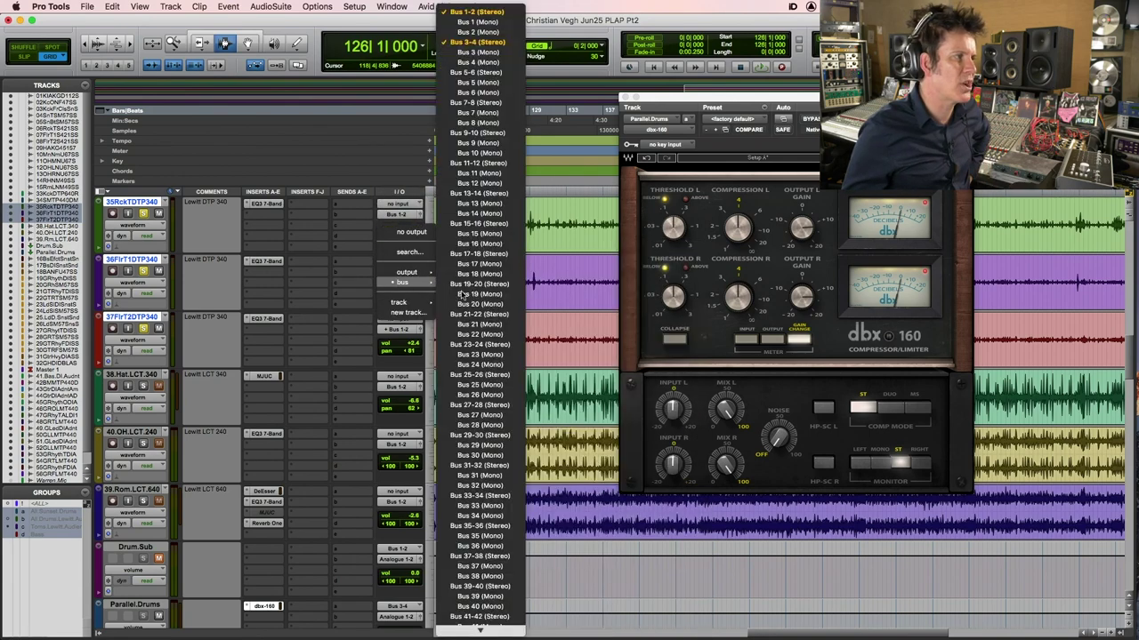
click(512, 12)
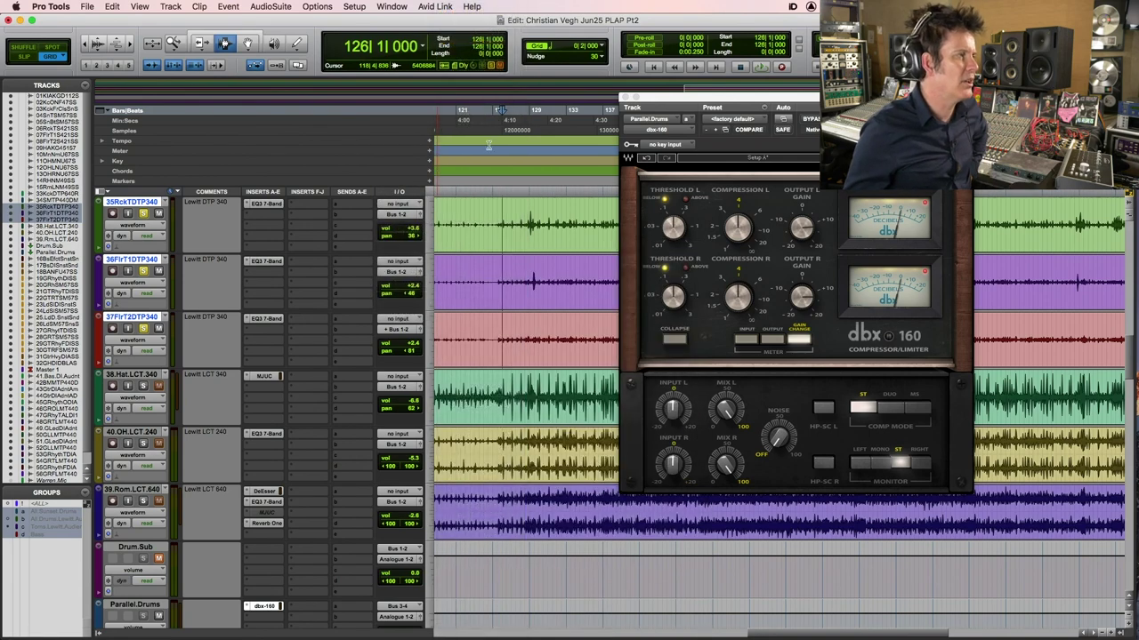
click(402, 331)
mouse_move(407, 339)
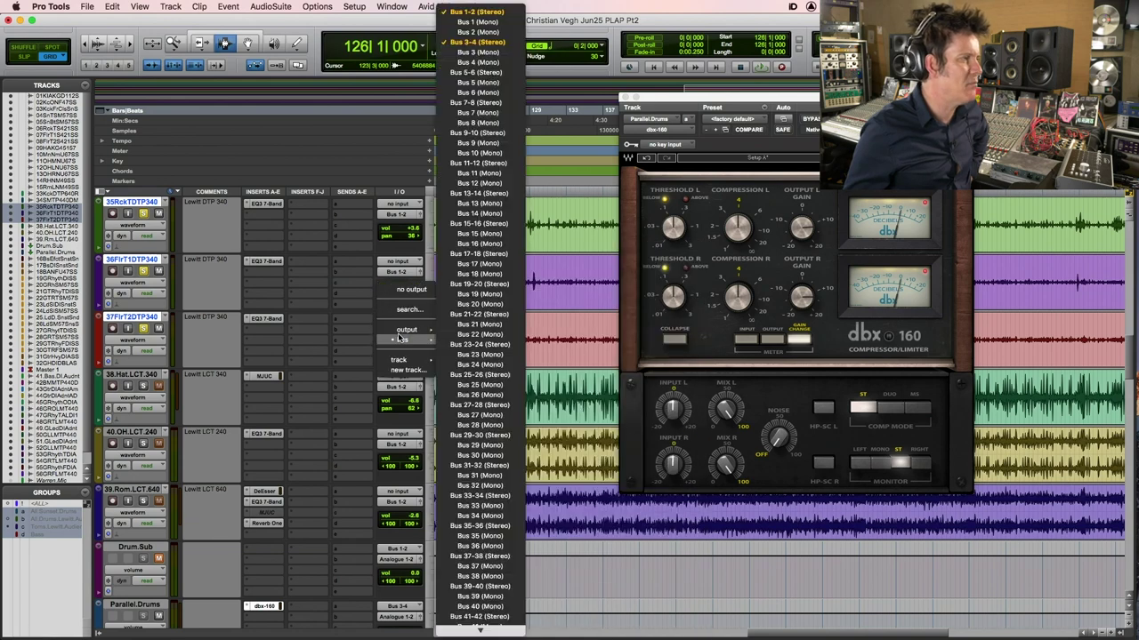
click(476, 11)
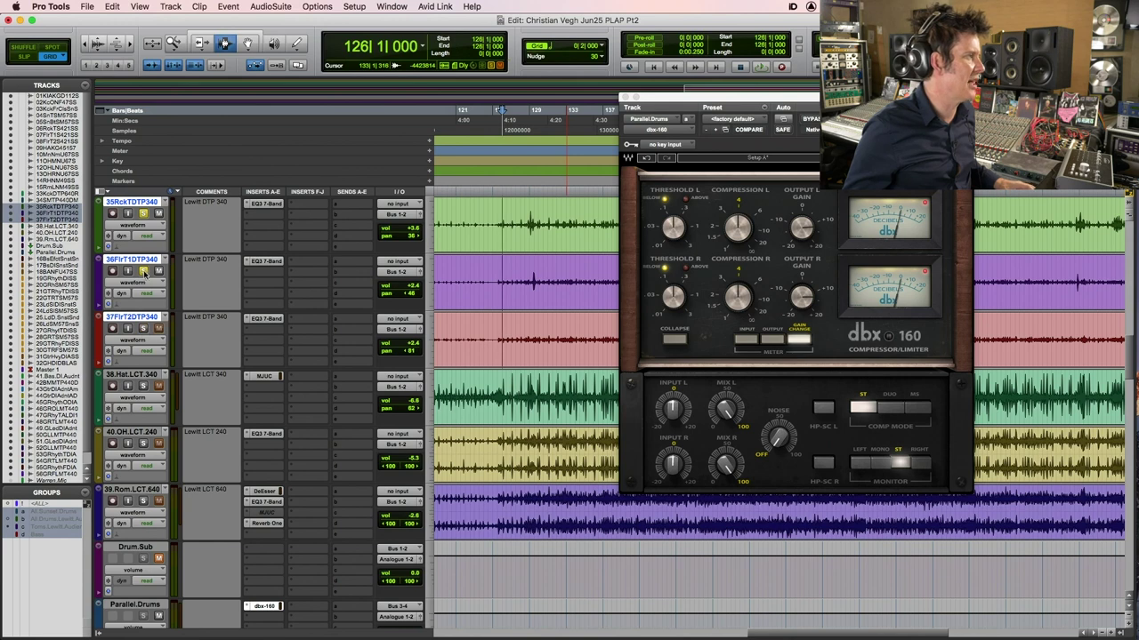
Place the edit cursor at bar 125 on the 39.Rom.LCT.640 track and audition the drum mix from there
click(491, 487)
scroll(491, 485, down, 3)
key(space)
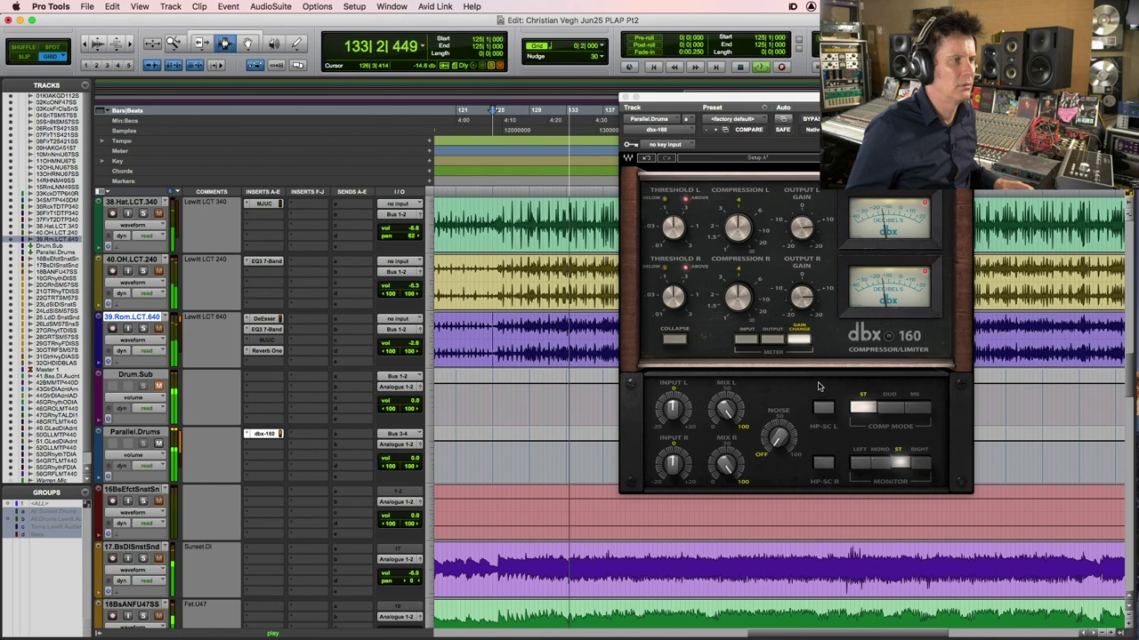
key(space)
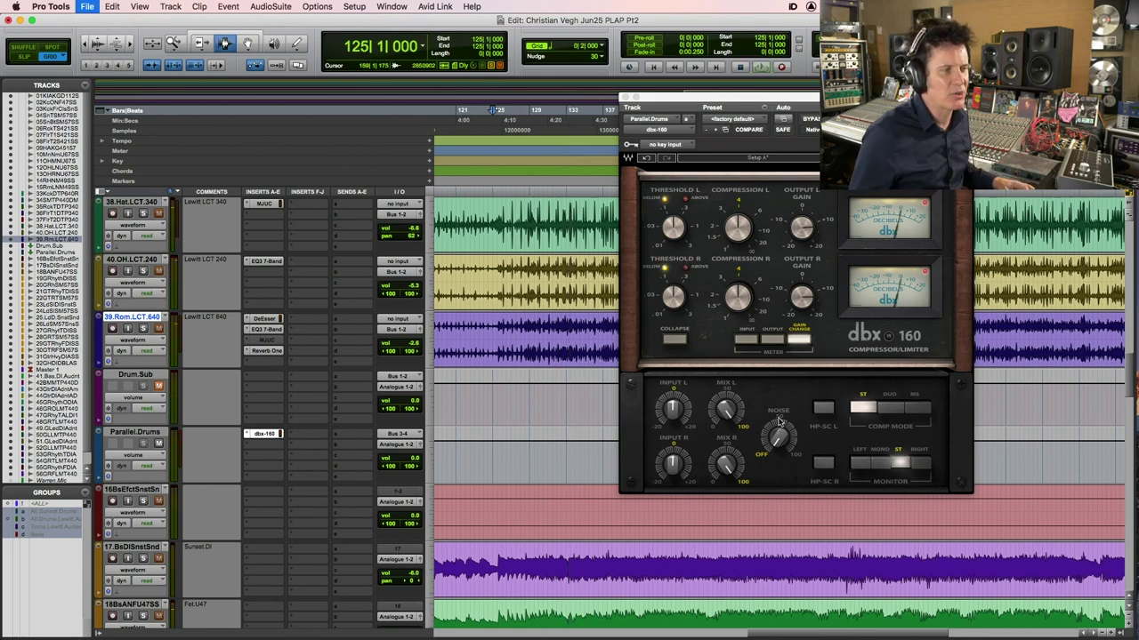
Raise the dbx-160's noise to about 74.6 and increase its left and right input levels during playback
key(space)
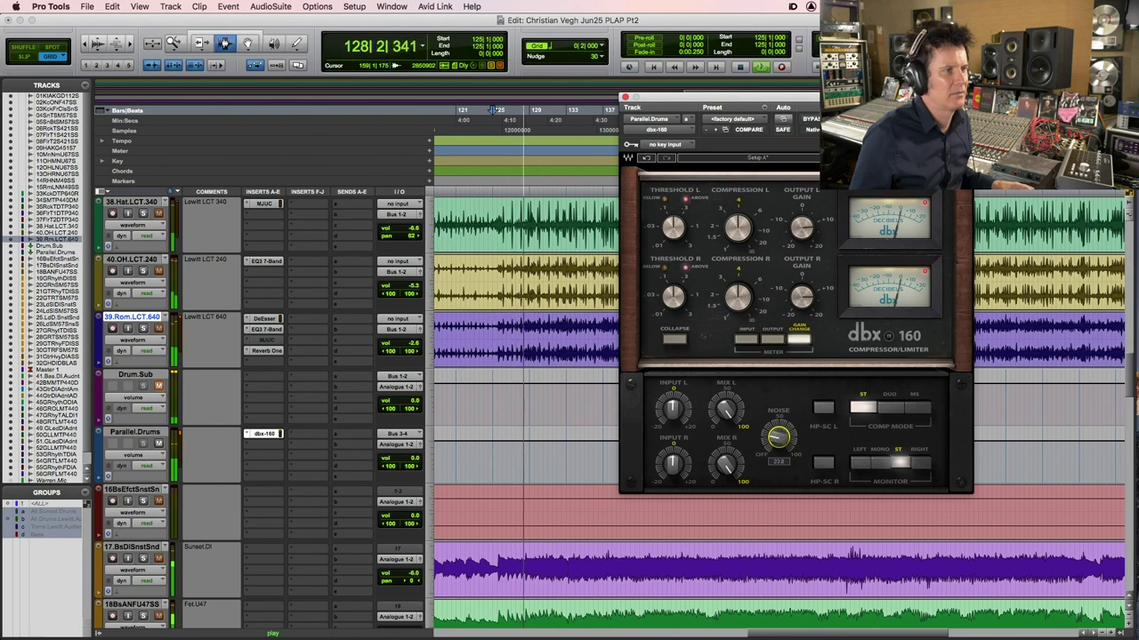
click(675, 339)
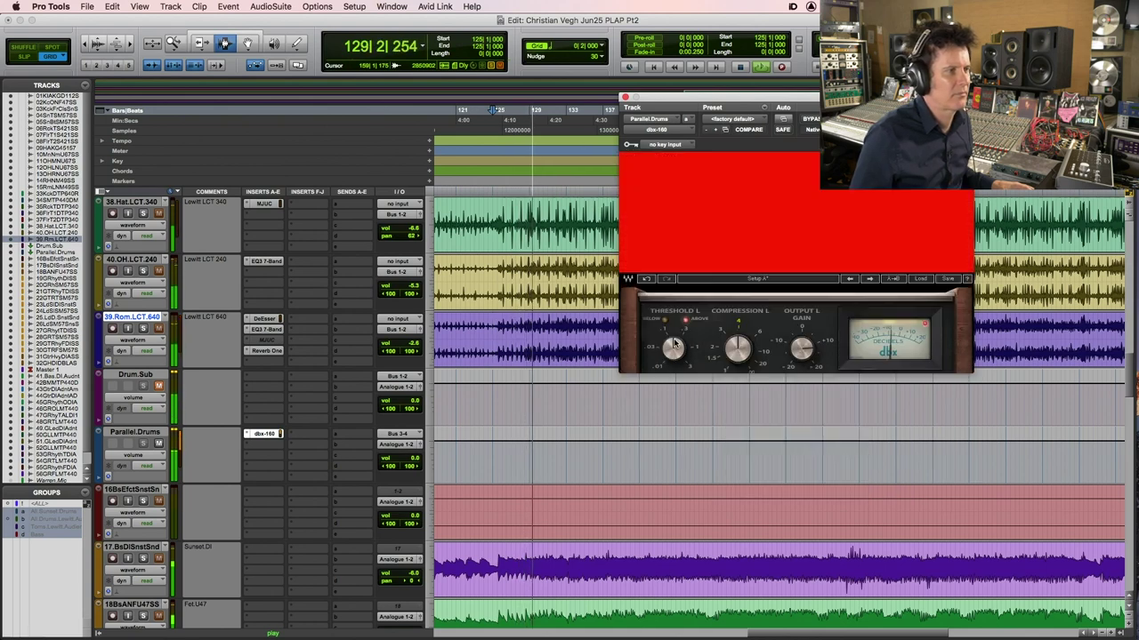
click(676, 340)
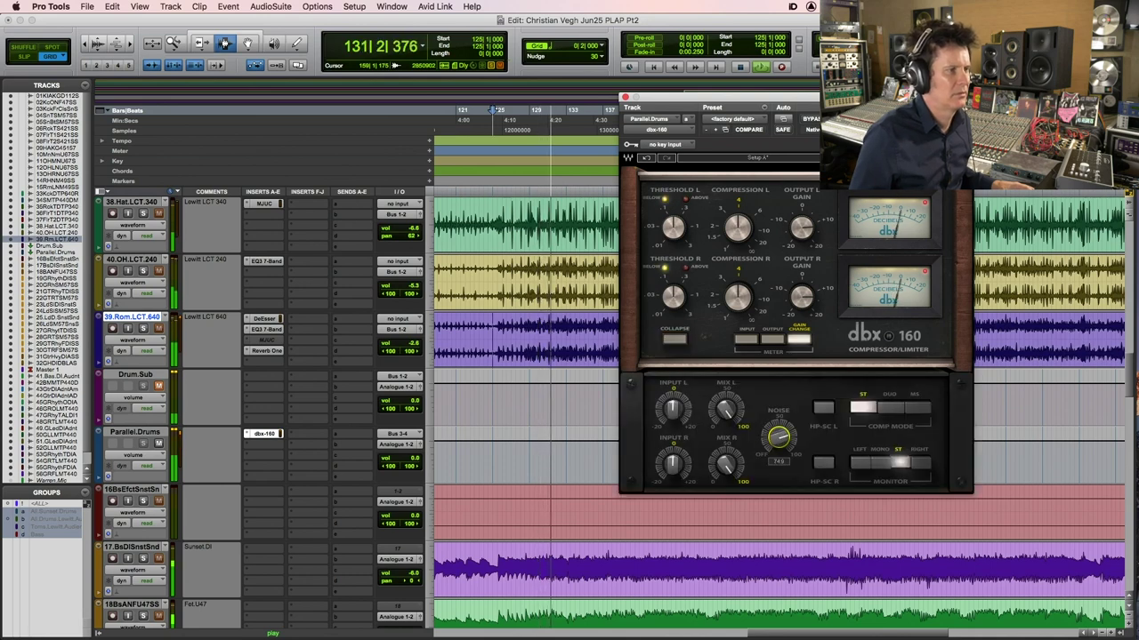
drag(673, 408, 673, 378)
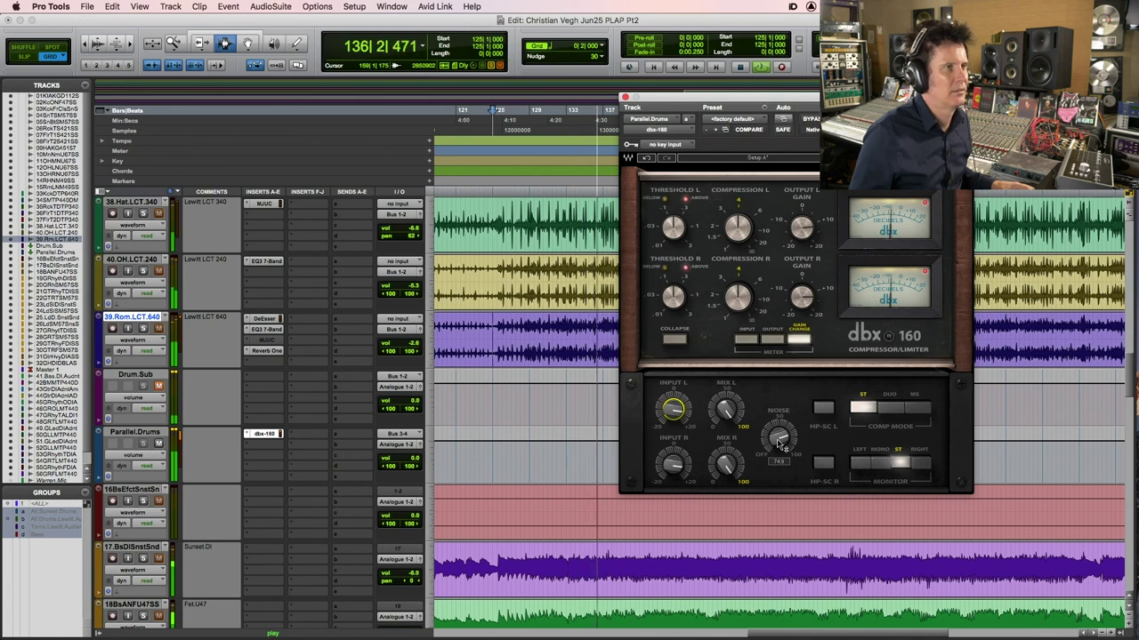
Compare the parallel drums with the dbx-160 bypassed and active using the raised input level, and stop playback
click(809, 118)
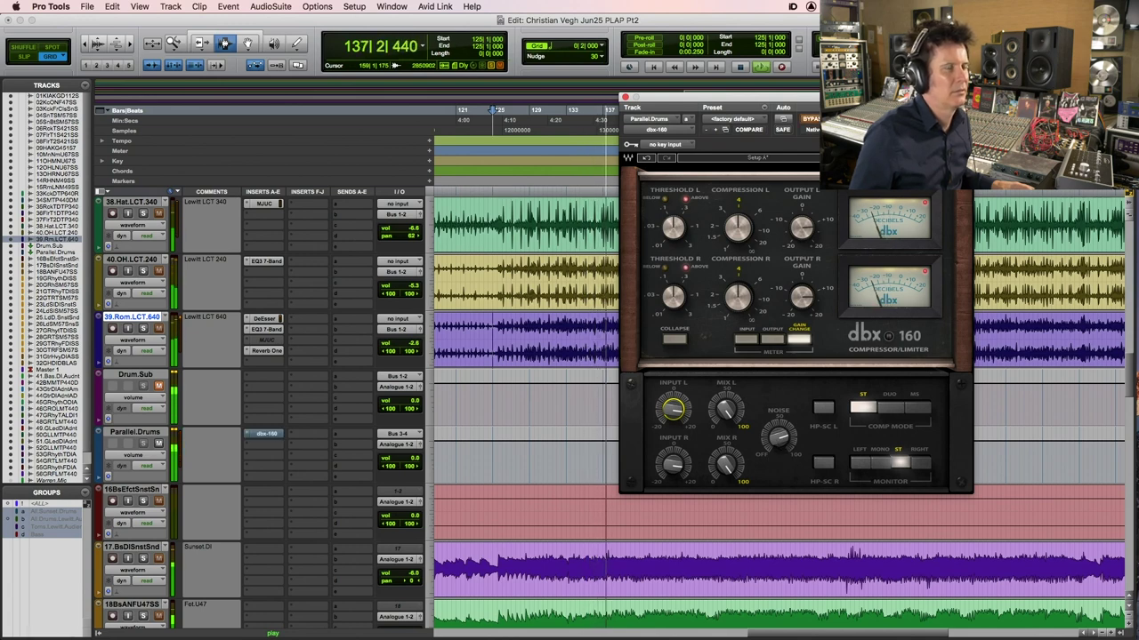
click(810, 119)
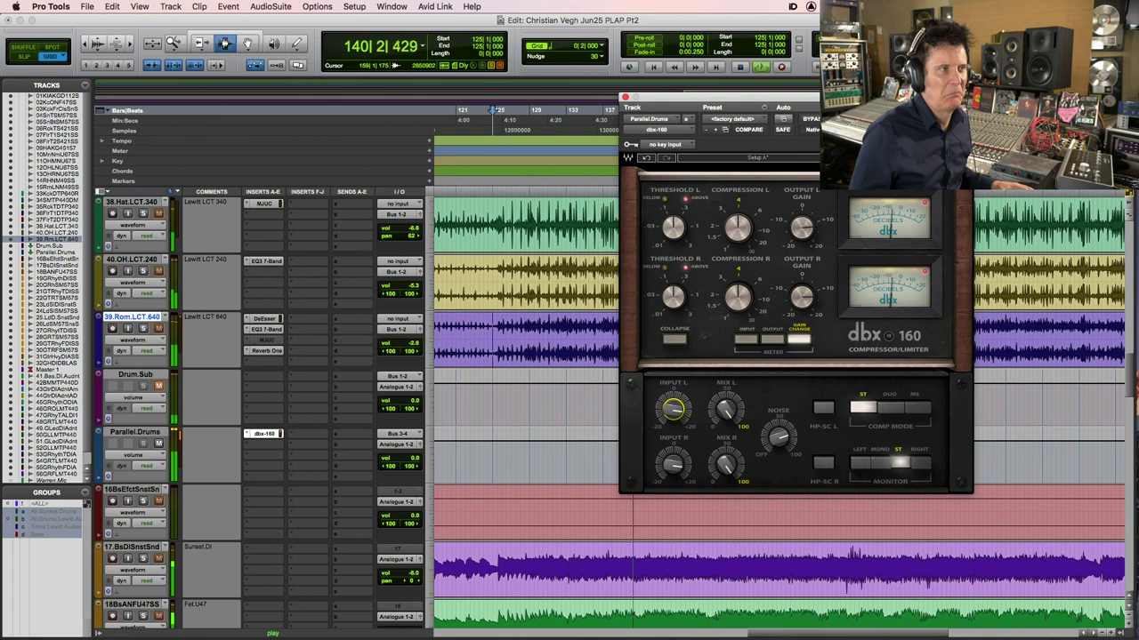
key(space)
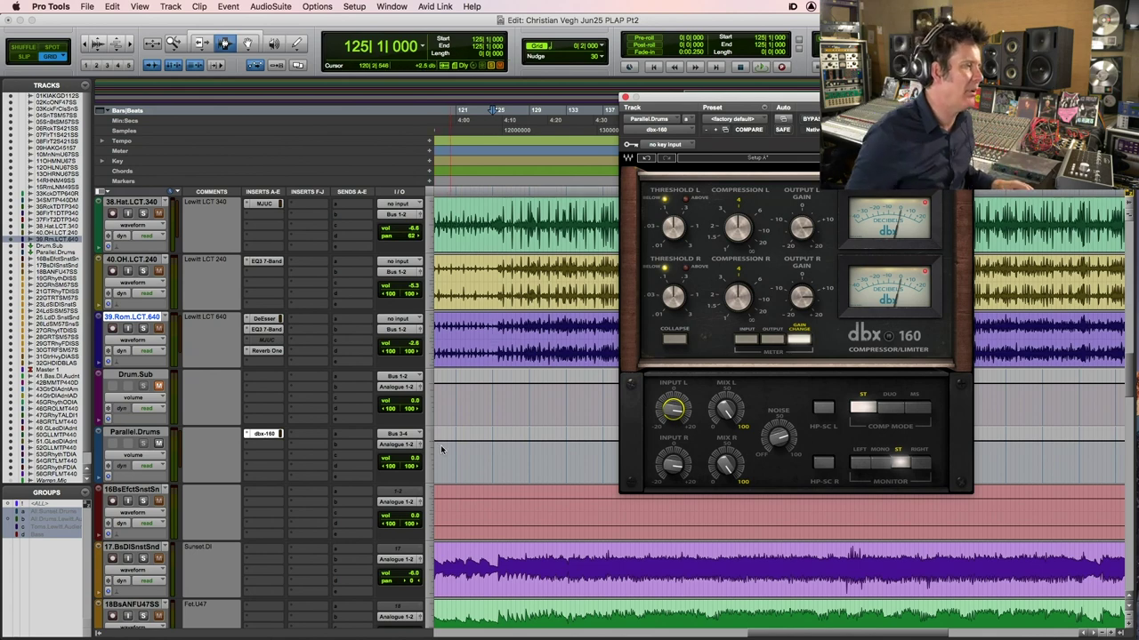
Lower the Parallel.Drums volume to -∞ and place the edit cursor at bar 124 beat 3 on the Lewitt drum tracks
click(406, 465)
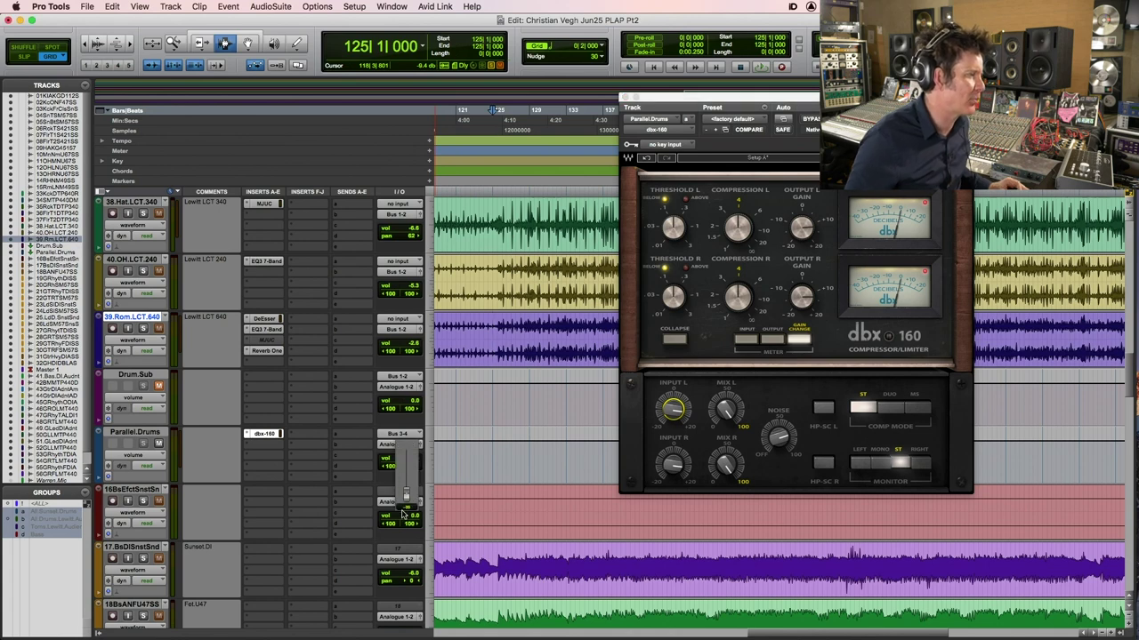
drag(402, 515, 402, 525)
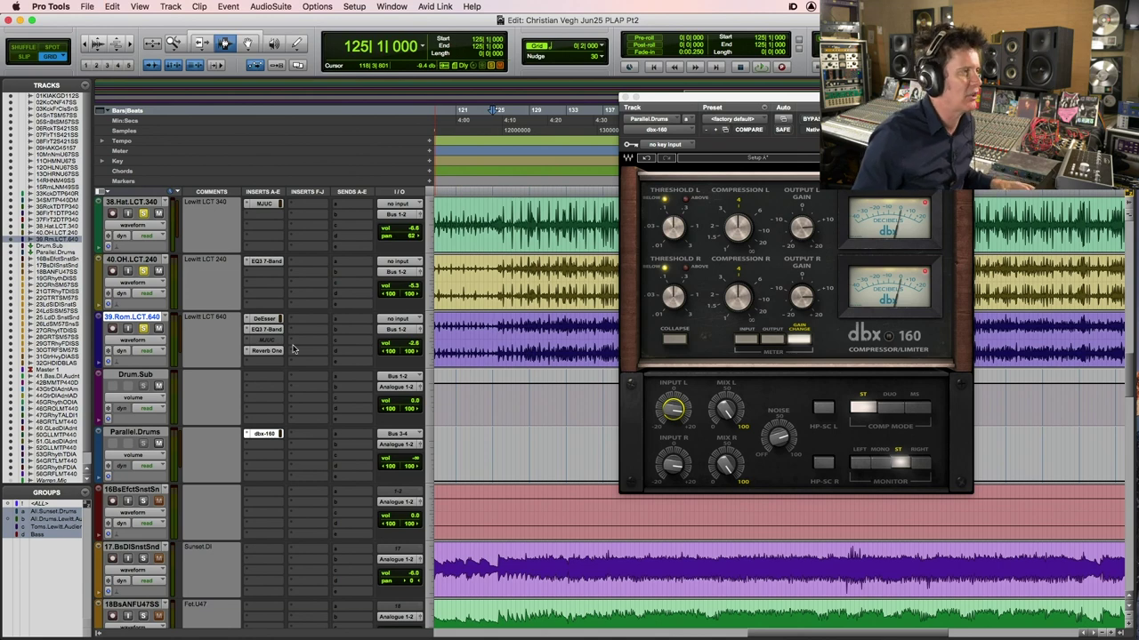
click(489, 286)
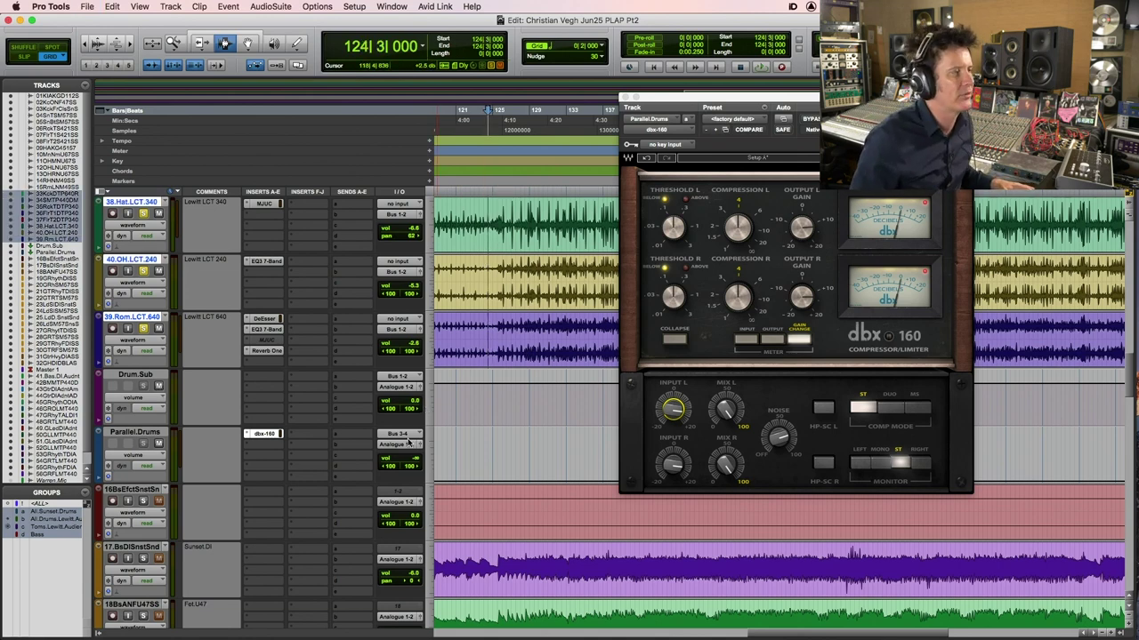
Raise the Parallel.Drums volume to about -11.9 dB during playback, compare the mix with that track muted and unmuted, and stop
key(space)
drag(411, 460, 418, 434)
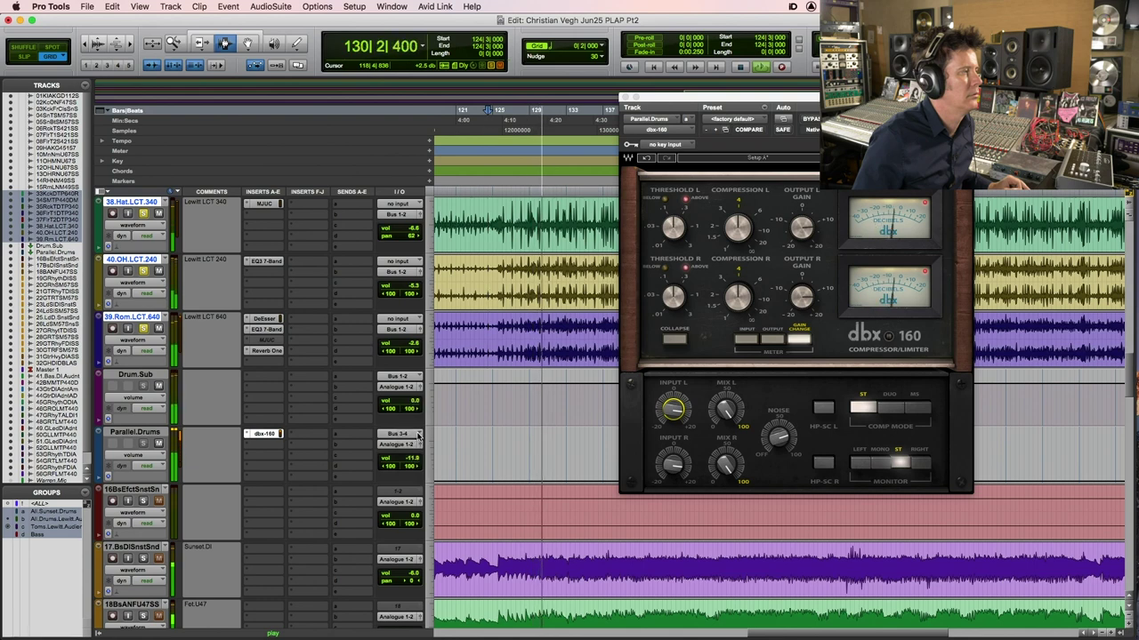
click(158, 444)
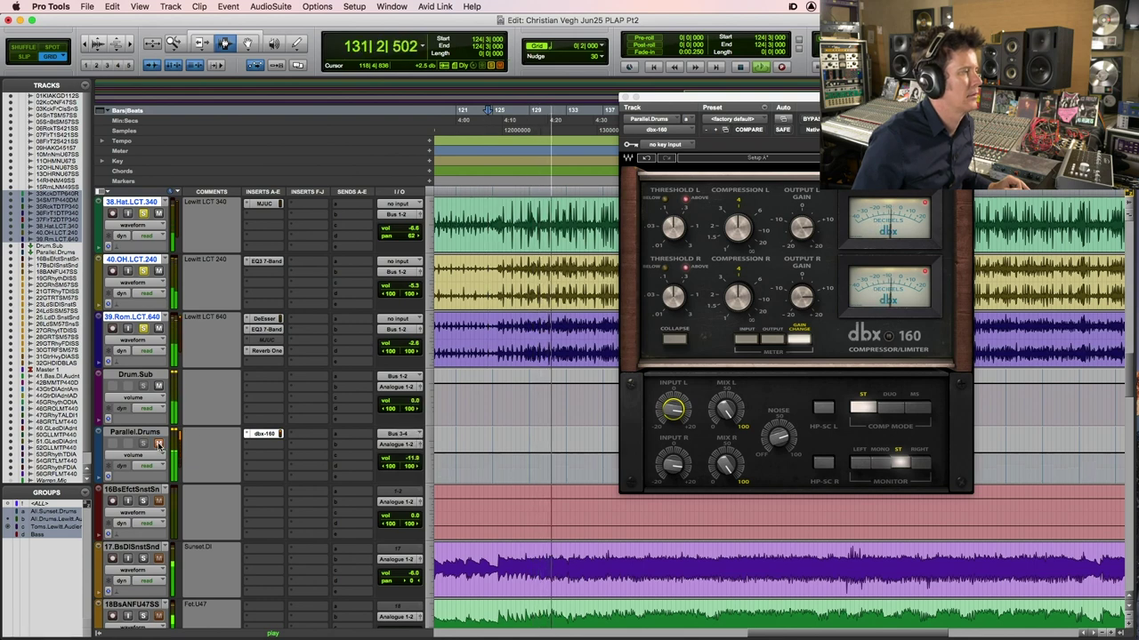
click(159, 444)
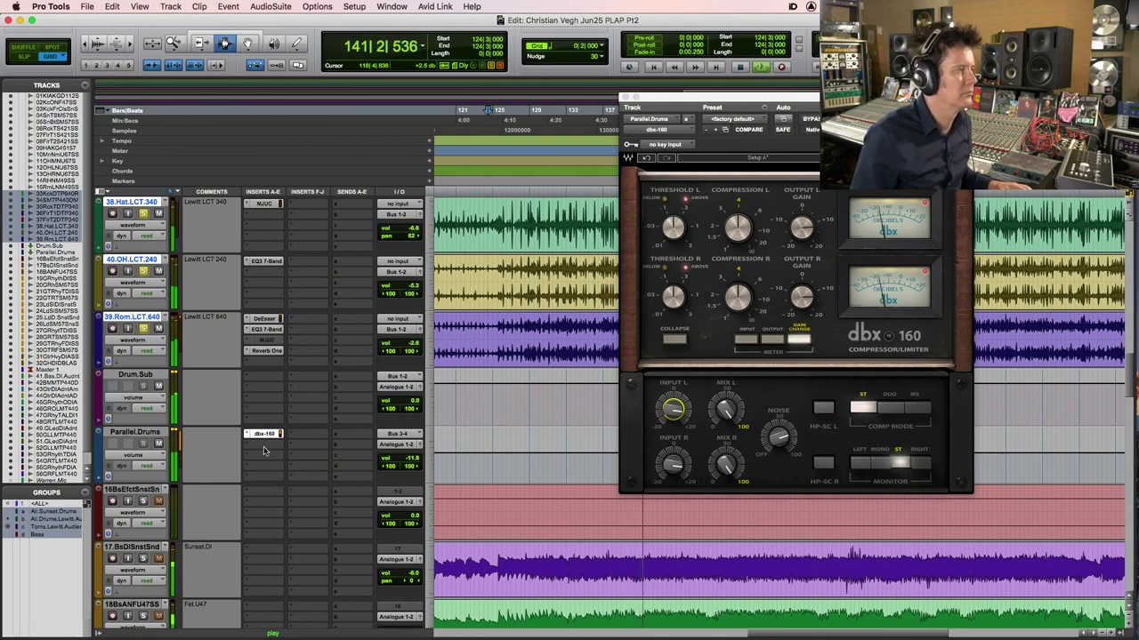
key(space)
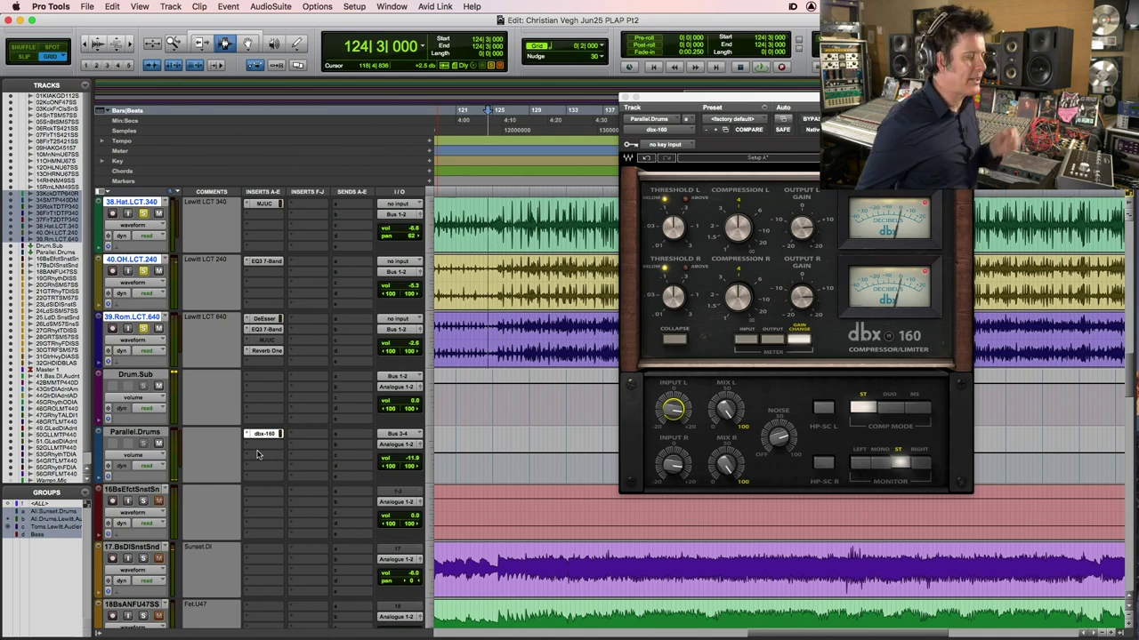
Move the dbx-160 one insert slot down on Parallel.Drums and insert a stereo REQ 2 in the first slot of Drum.Sub
drag(266, 435, 265, 446)
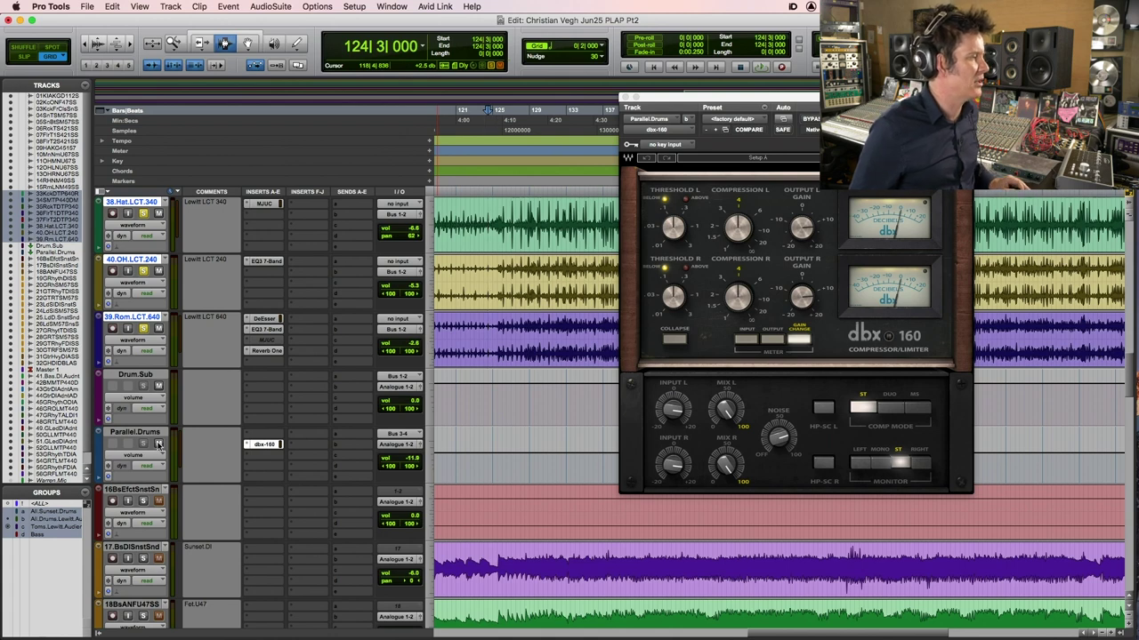
click(263, 381)
mouse_move(267, 379)
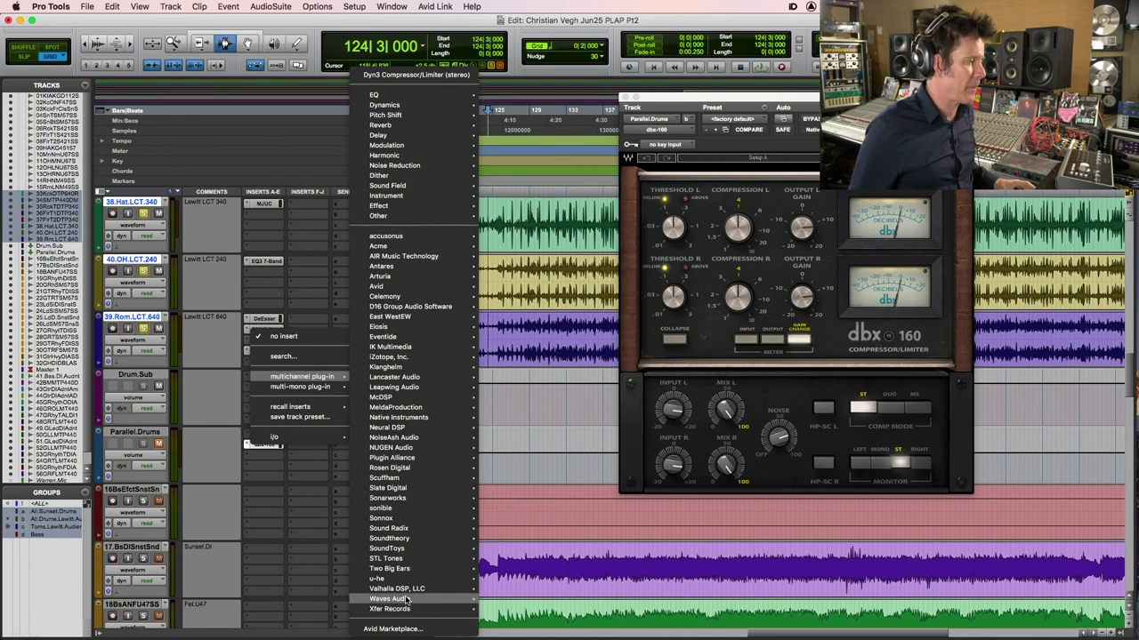
mouse_move(406, 600)
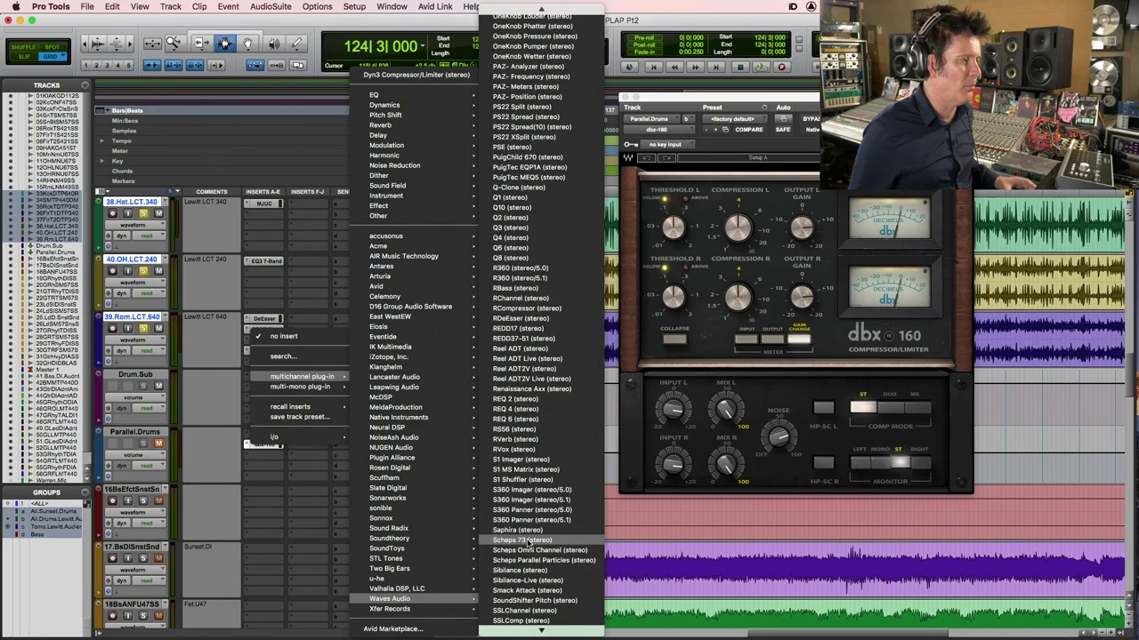
click(536, 402)
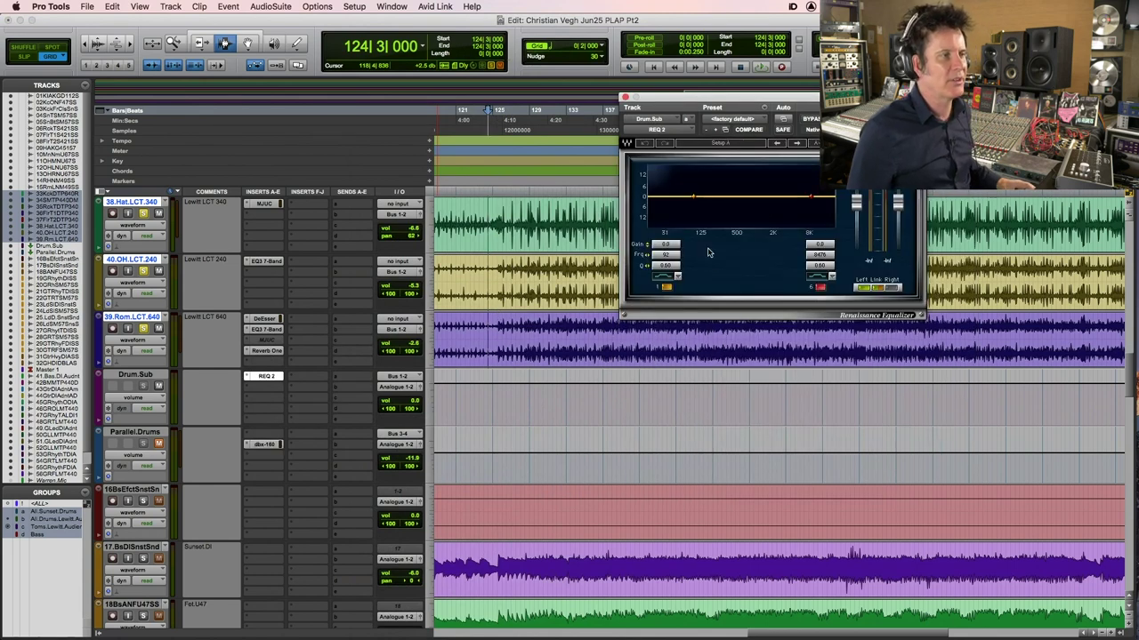
Set the REQ 2's second band to 350 Hz with about -1.3 dB gain, audition the drums, and close the plug-in window
click(815, 256)
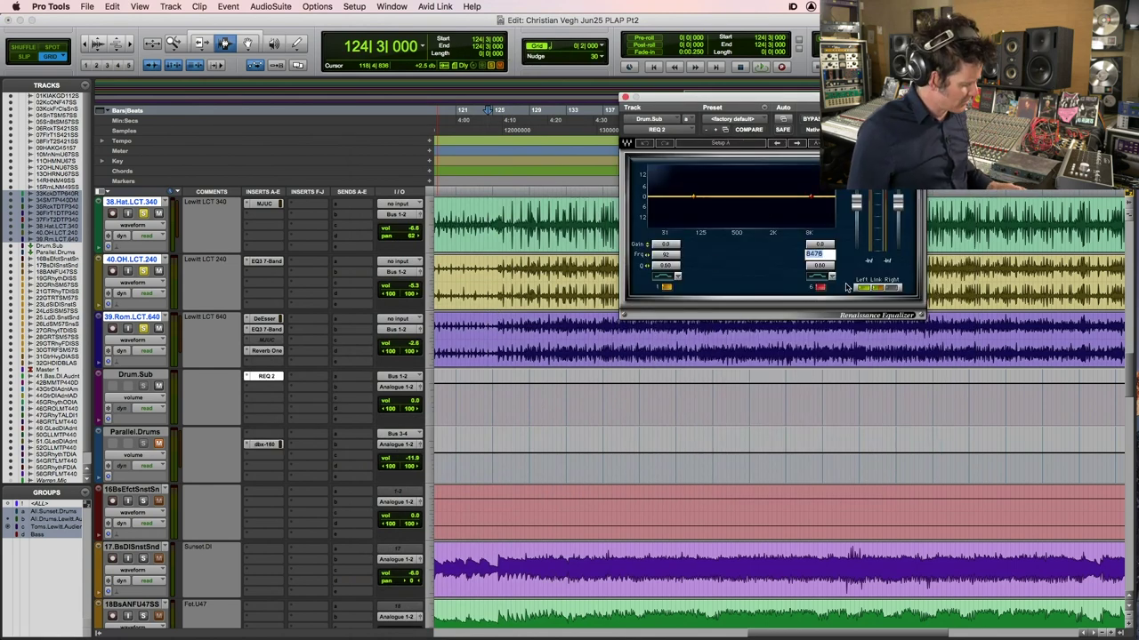
text(350)
key(Return)
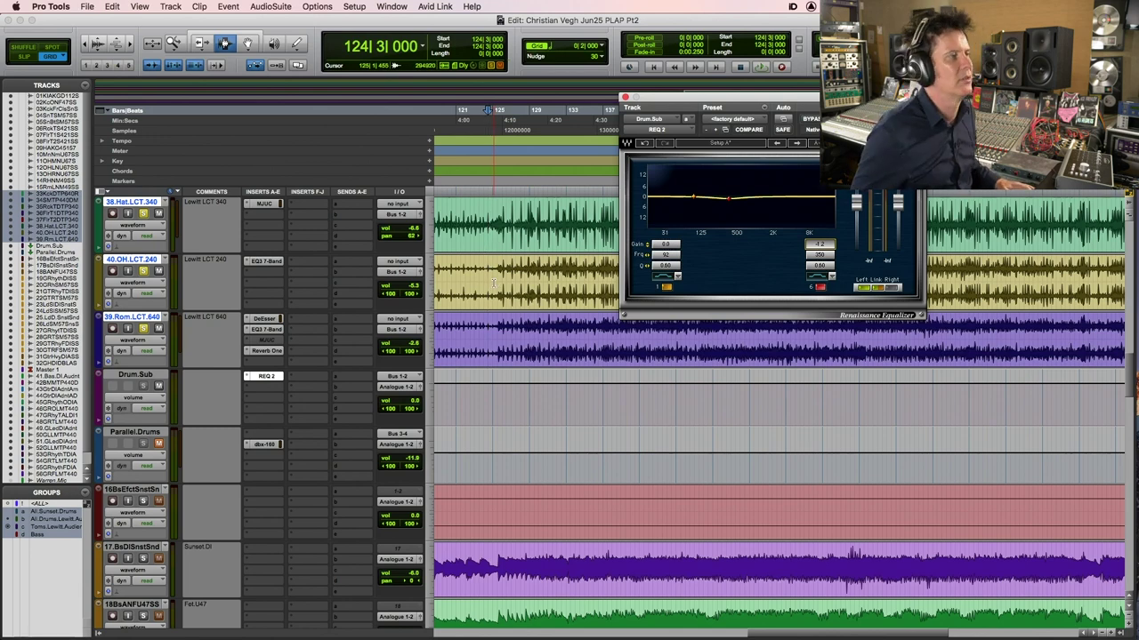
key(space)
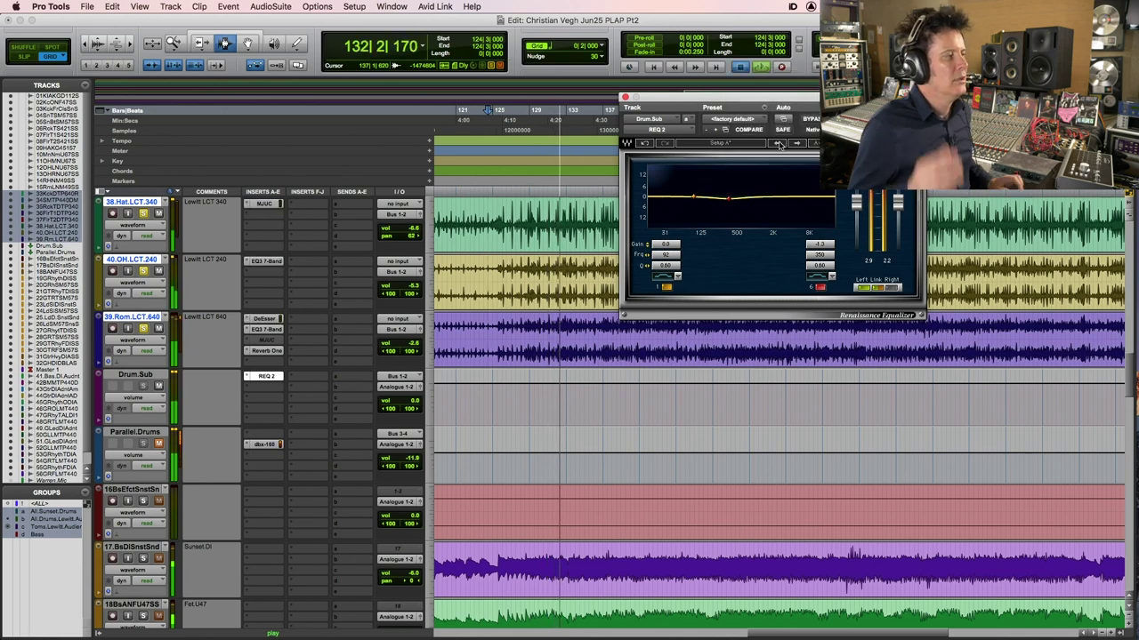
key(space)
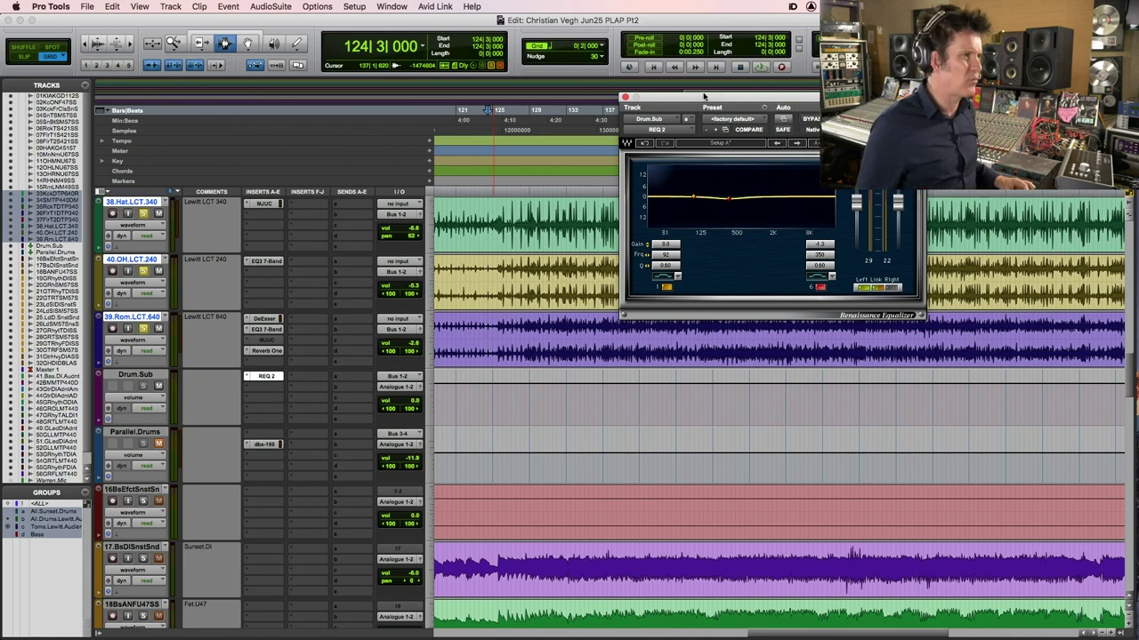
click(625, 97)
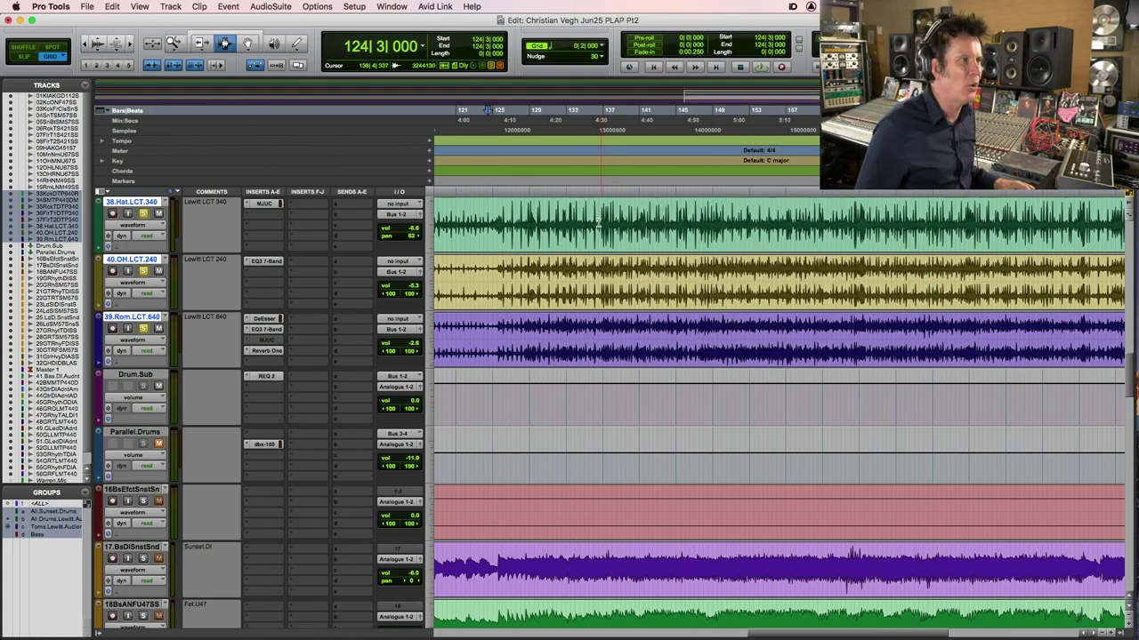
Open the Scheps Omni Channel on the 33KckDTP640R kick track and load REQ 4 into its internal insert slot
scroll(607, 276, up, 5)
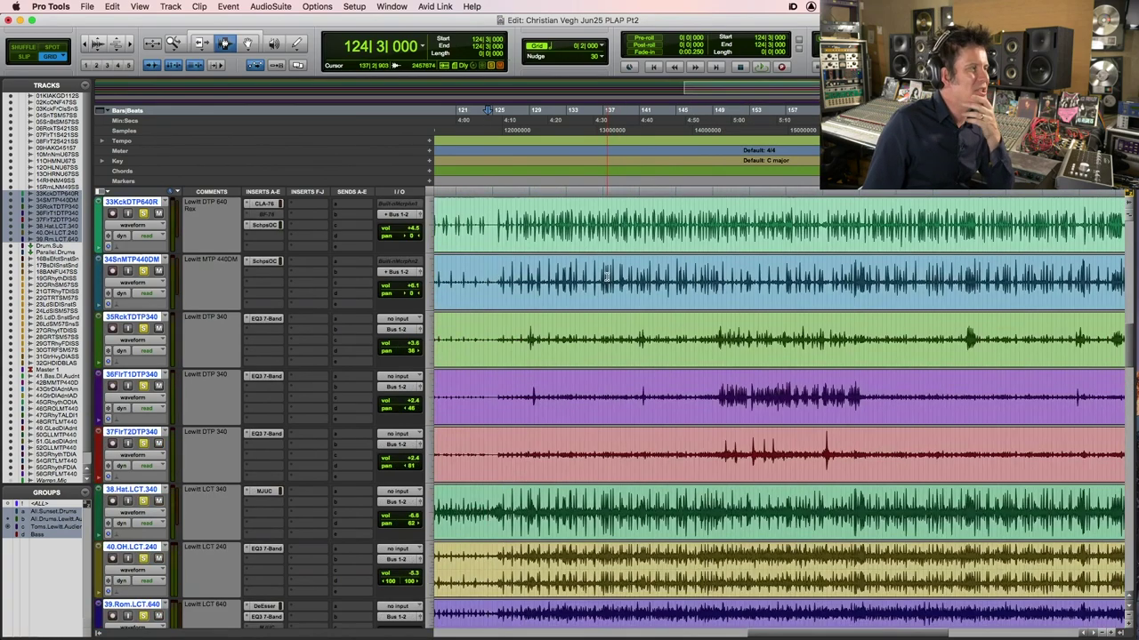
scroll(607, 276, up, 20)
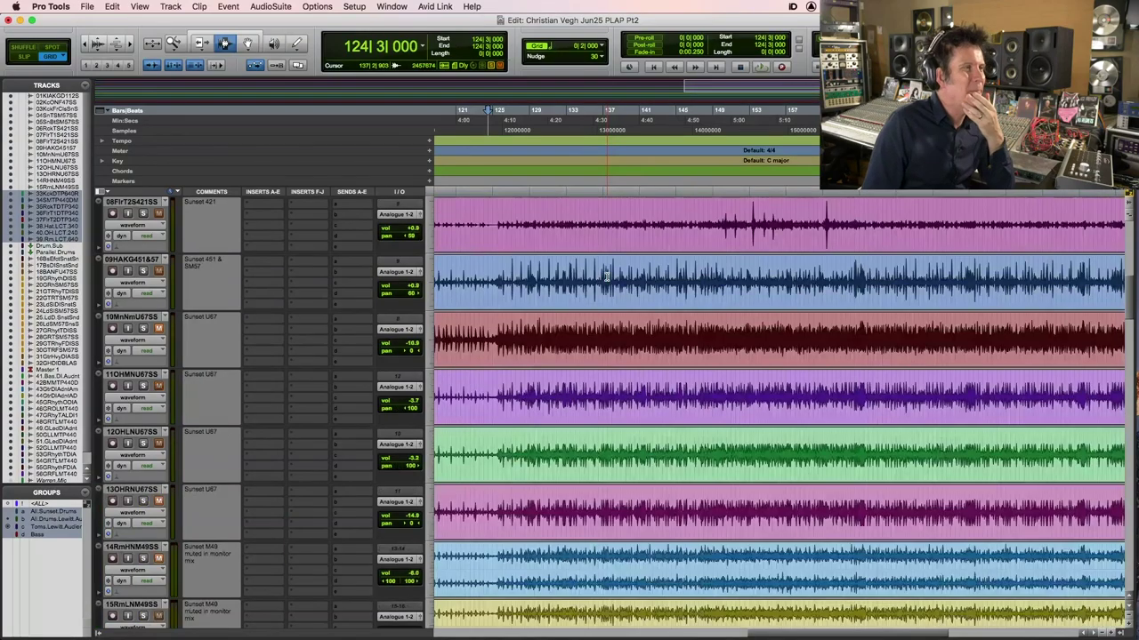
scroll(607, 276, down, 10)
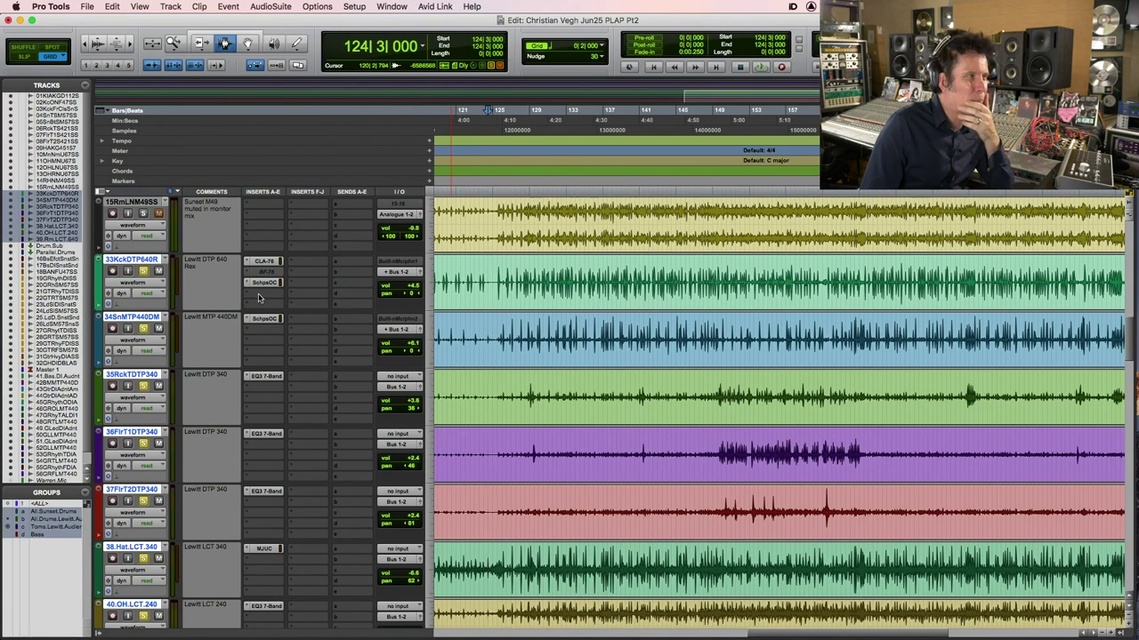
click(265, 283)
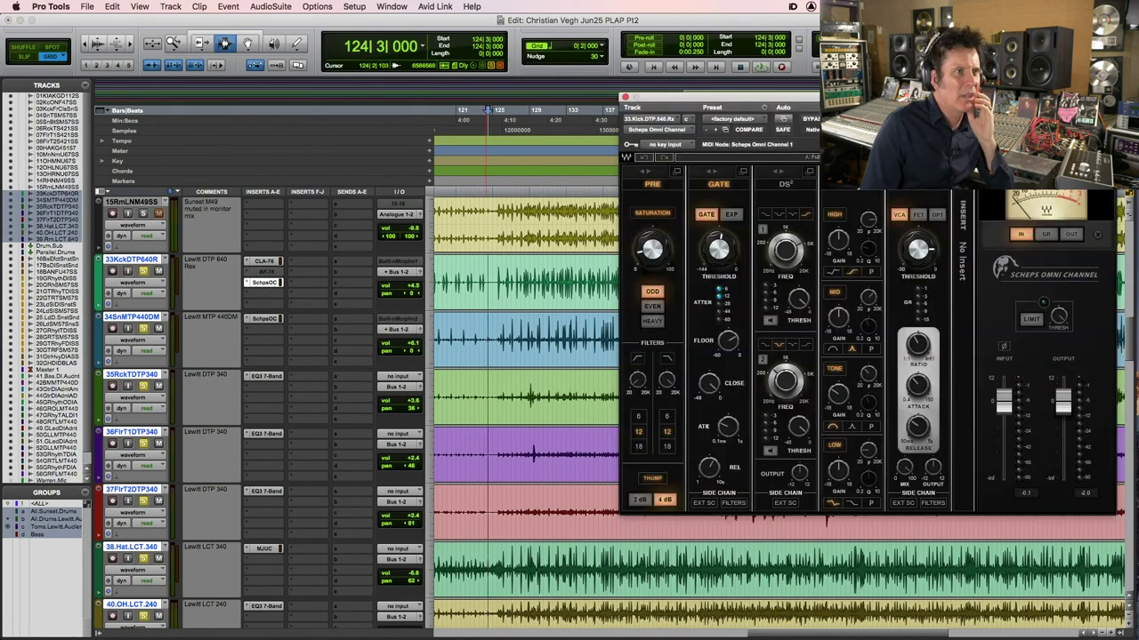
drag(960, 195, 675, 166)
click(678, 158)
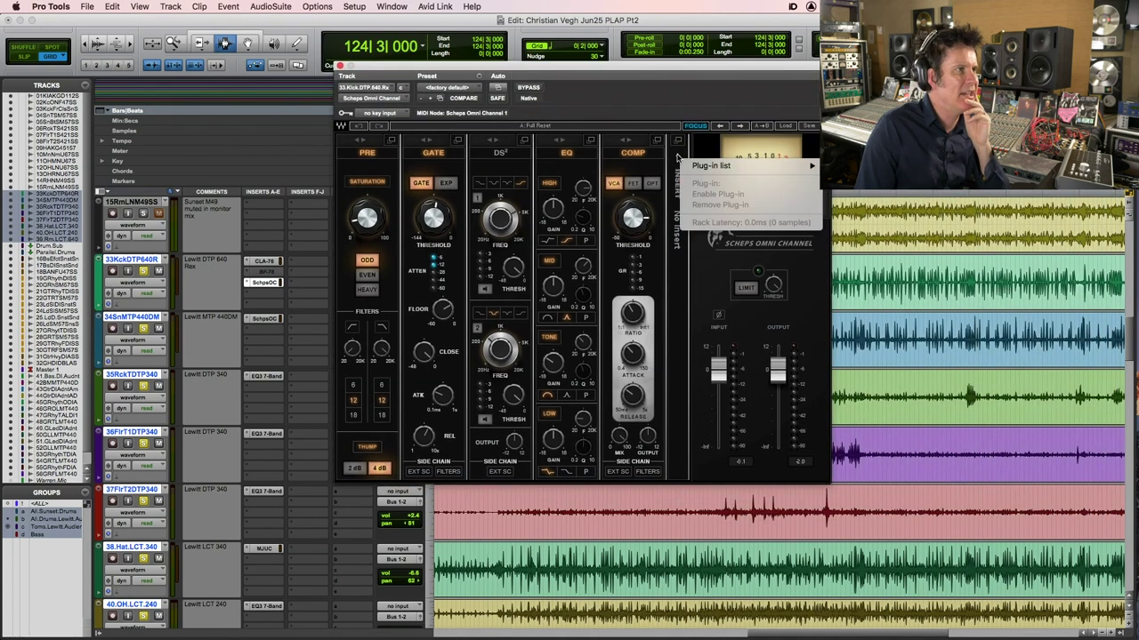
mouse_move(712, 165)
mouse_move(858, 189)
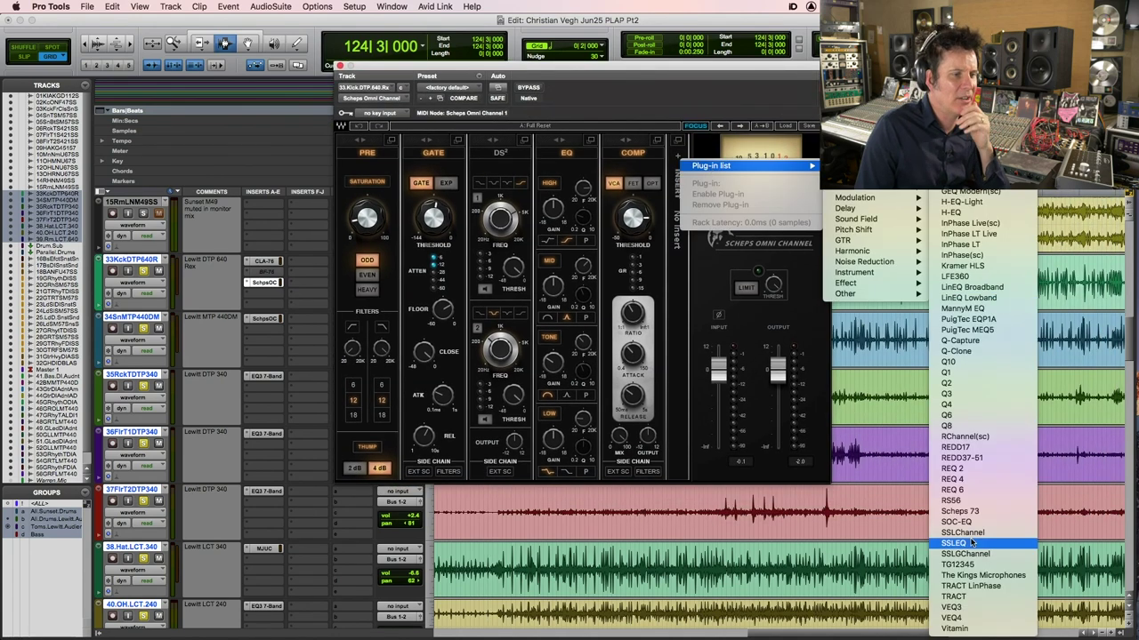
click(982, 480)
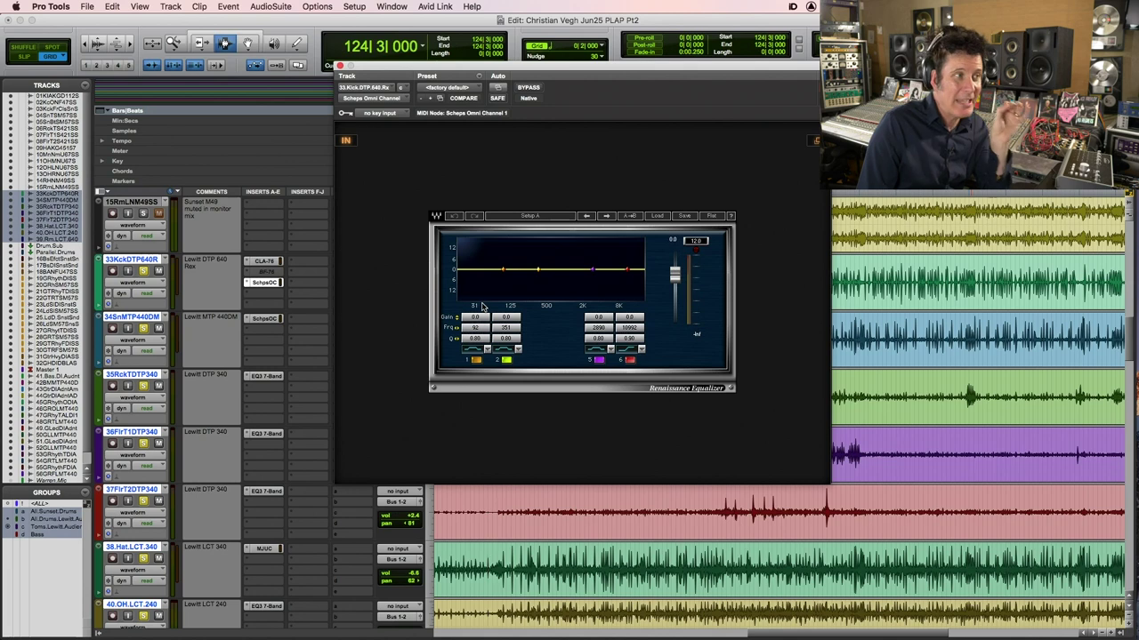
Set the kick REQ 4's band 1 frequency to 80 Hz and band 2 frequency to about 375 Hz
click(478, 328)
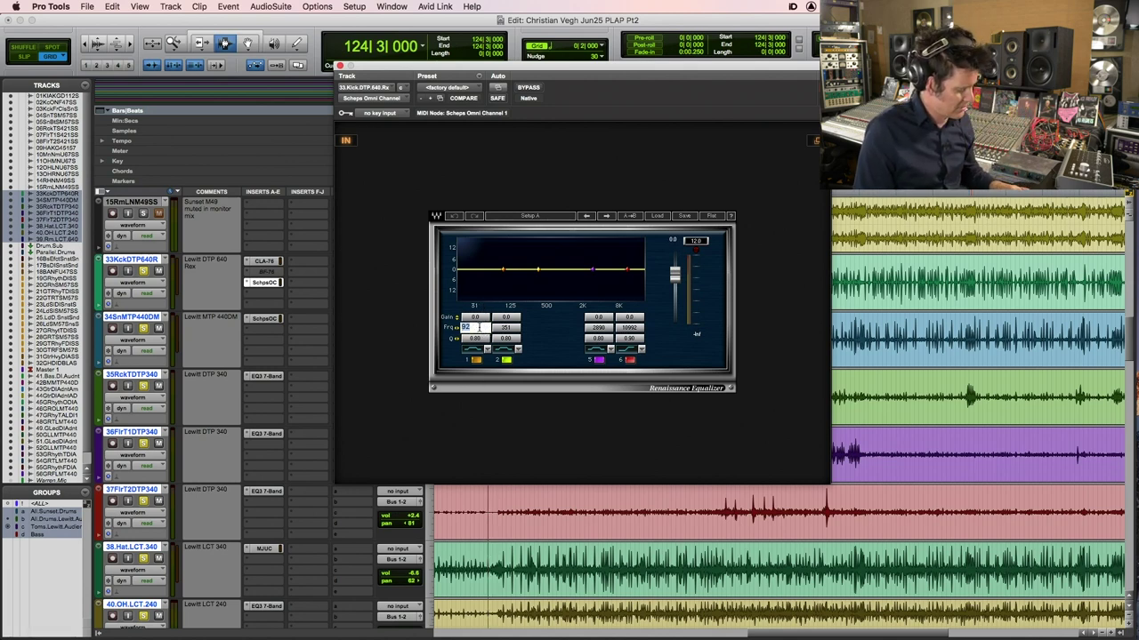
text(80)
key(Return)
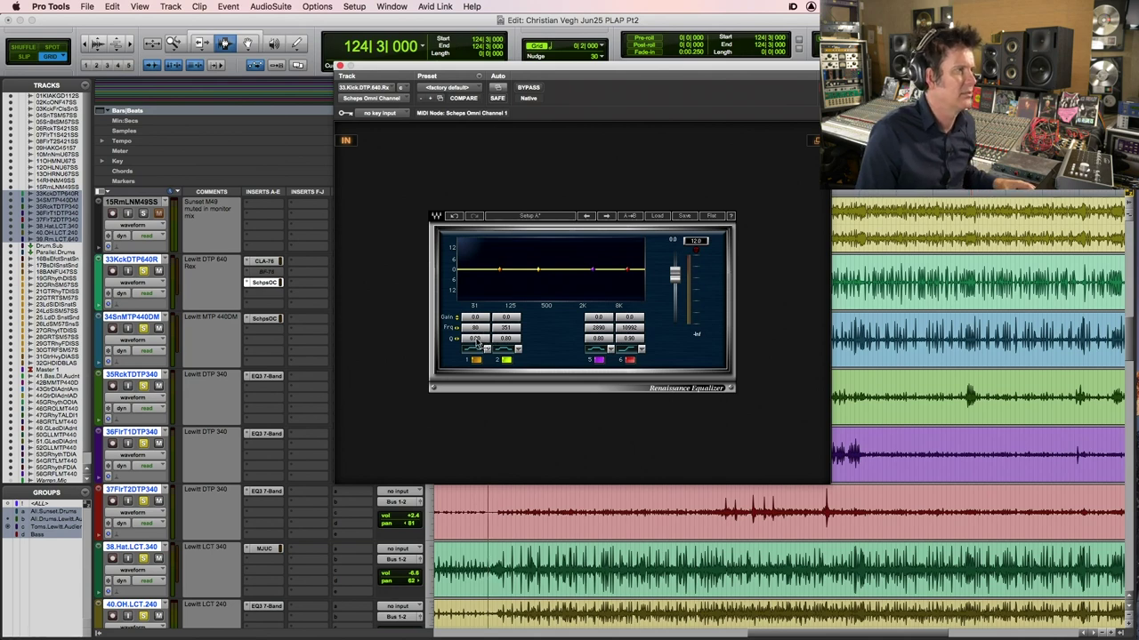
click(500, 328)
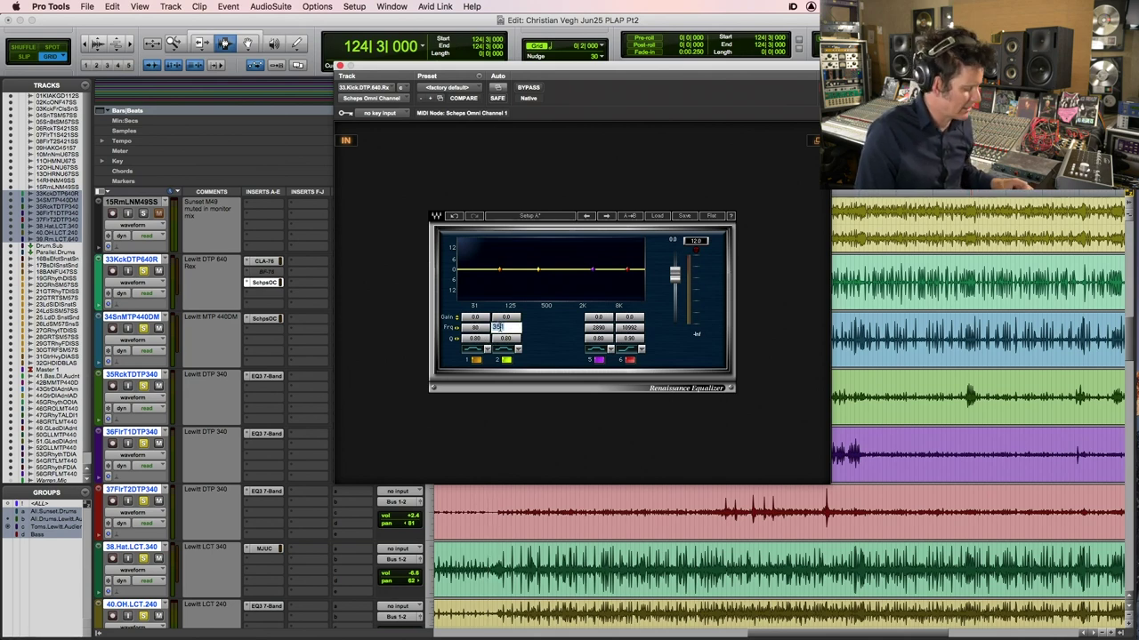
click(599, 328)
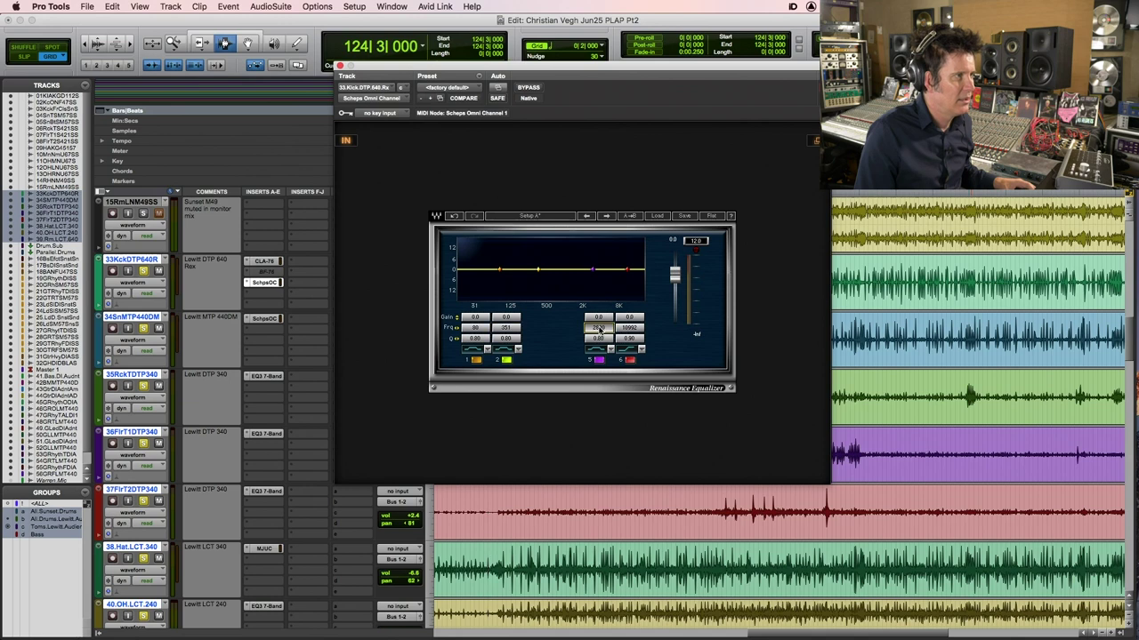
click(505, 330)
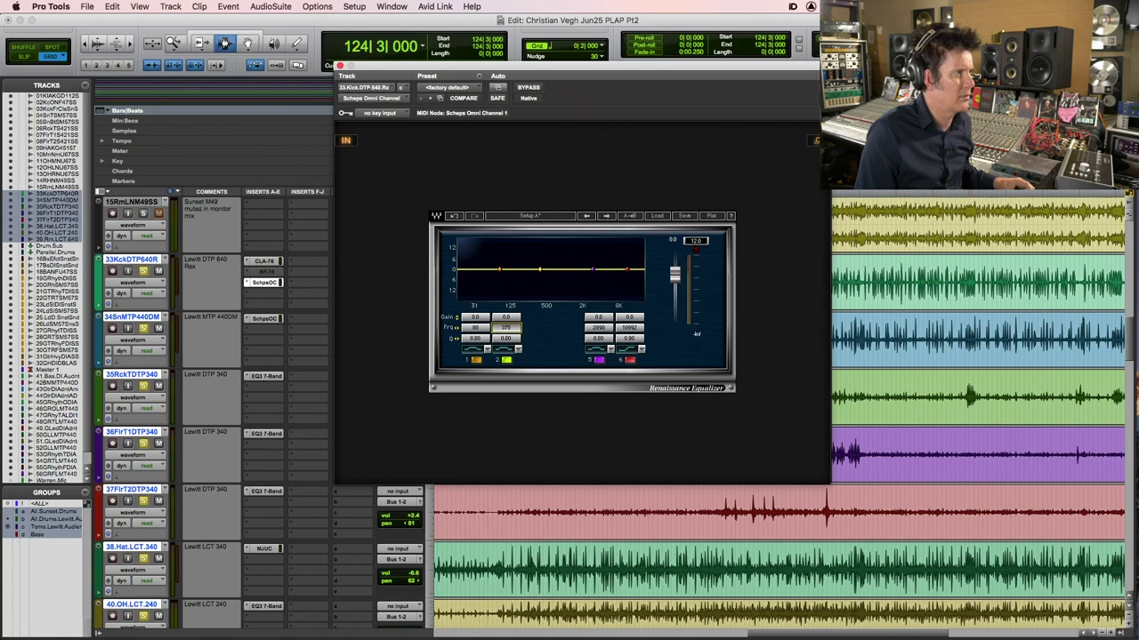
Make band 1 a high-pass filter at 25 Hz and band 2 a narrow cut of about 2 dB at 80 Hz
drag(505, 329, 510, 342)
click(507, 329)
key(Return)
click(476, 357)
drag(475, 327, 475, 356)
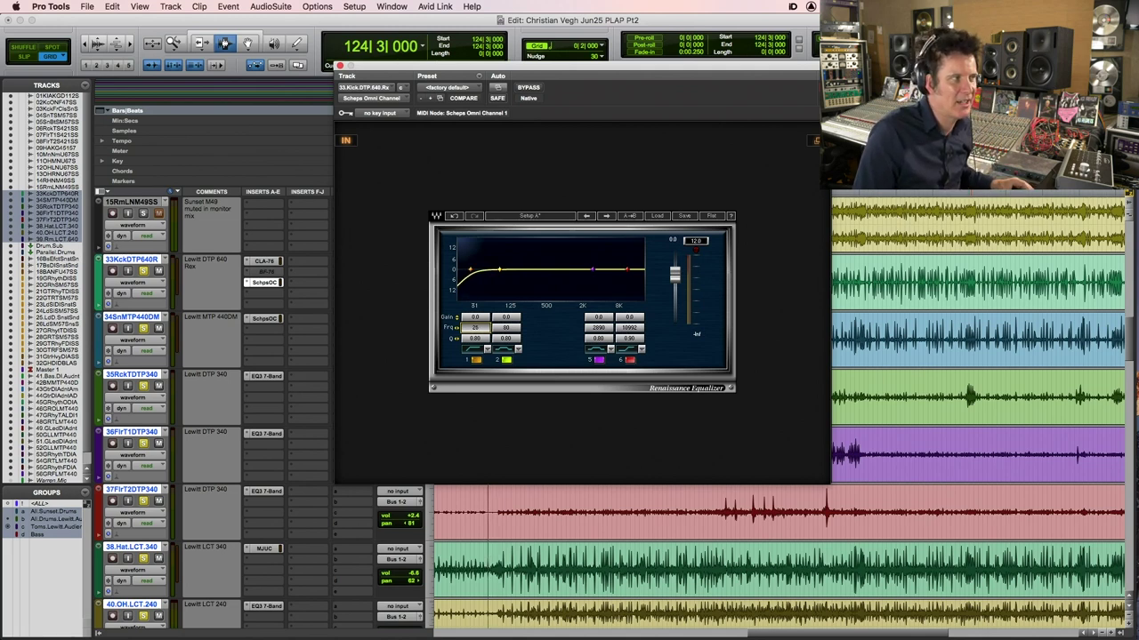
drag(475, 356, 498, 330)
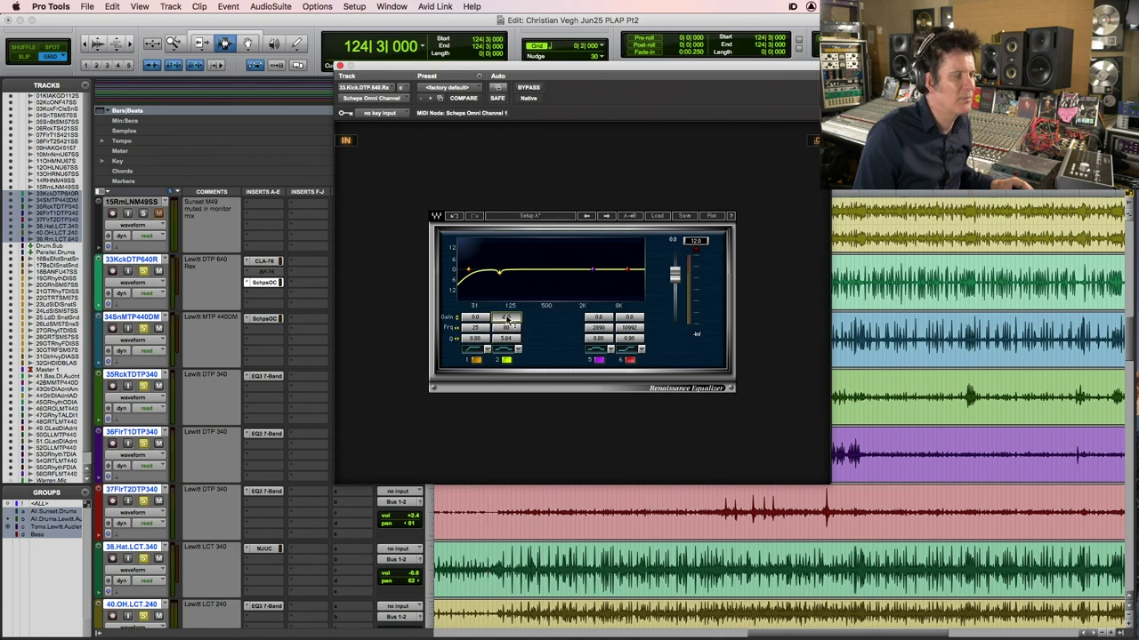
Set band 5 to 60 Hz with a Q of 6.5 and 1.5 dB gain, and deepen band 2's gain to -2.4 dB
click(604, 330)
text(60)
key(Tab)
text(6.5)
key(Tab)
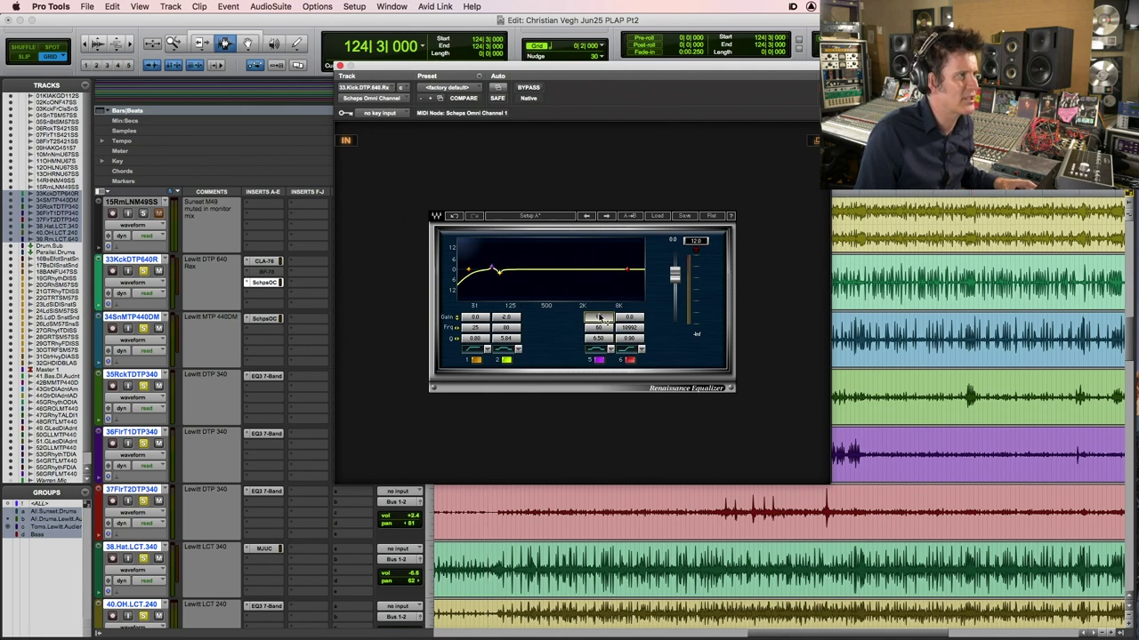
text(1.5)
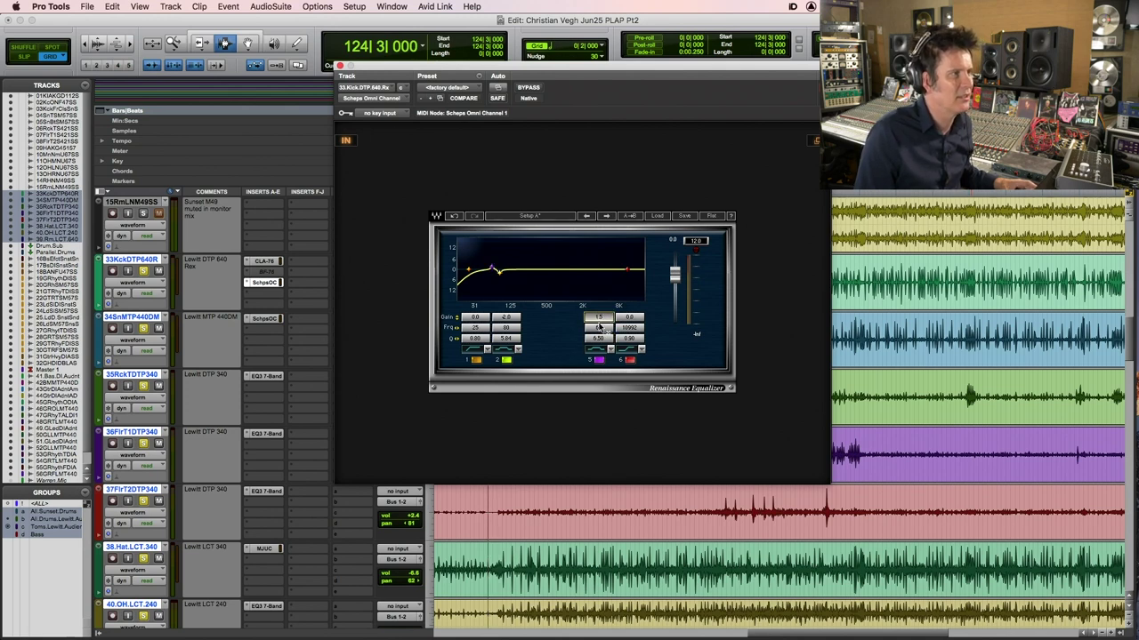
click(505, 317)
Switch band 6 to a bell at 110 Hz with a Q of 6.5 and cut it to about -2.6 dB
click(630, 349)
click(630, 350)
click(628, 327)
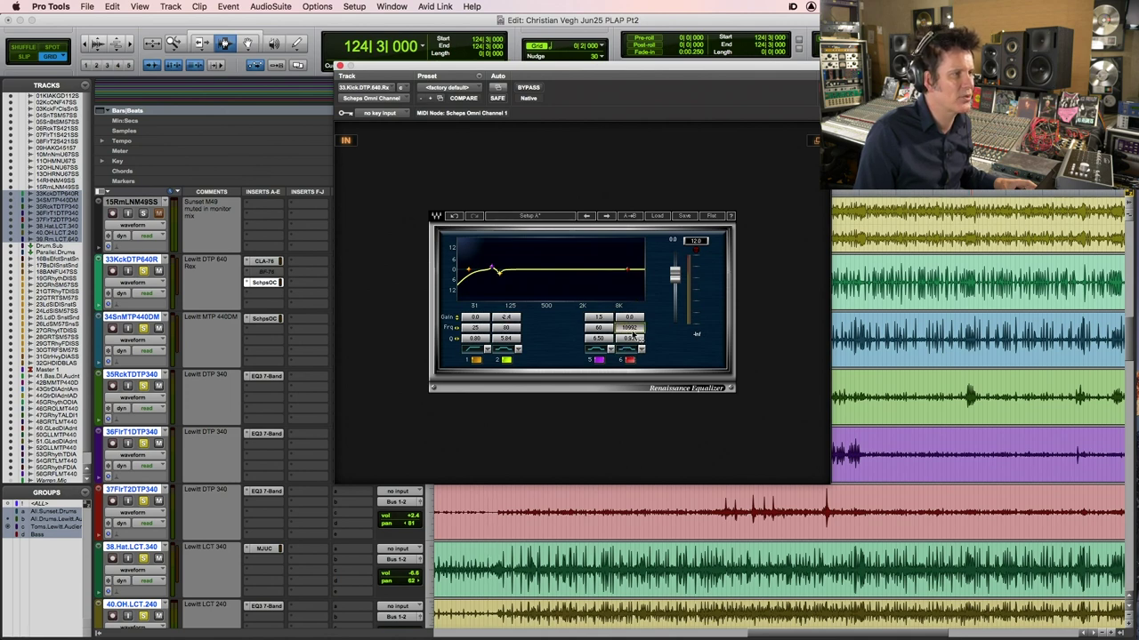
text(11)
key(Tab)
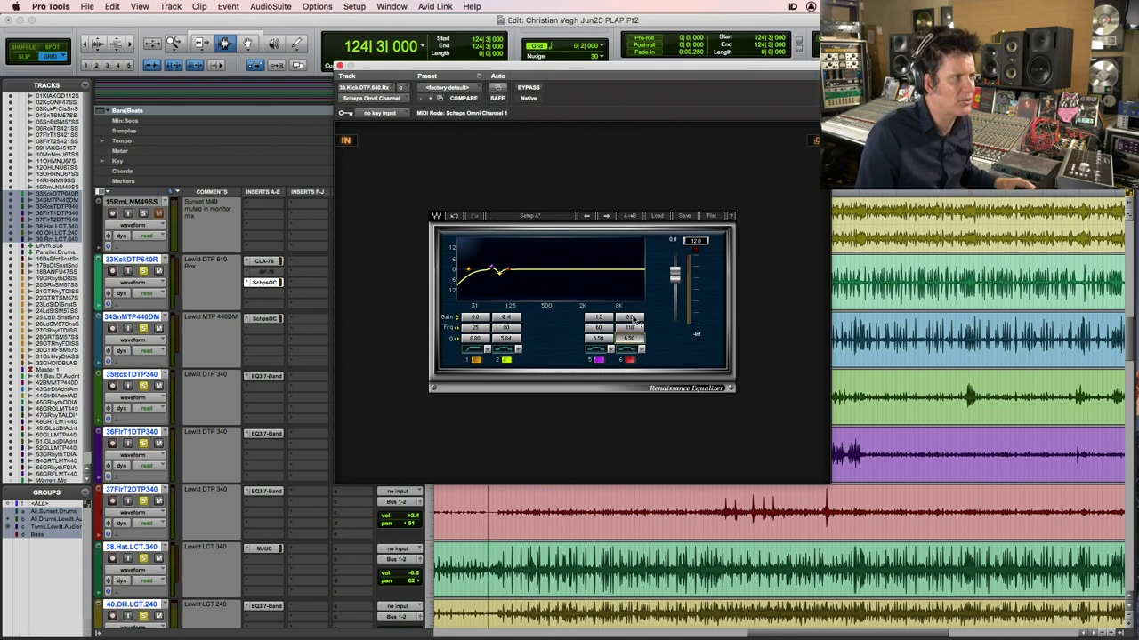
drag(634, 320, 634, 329)
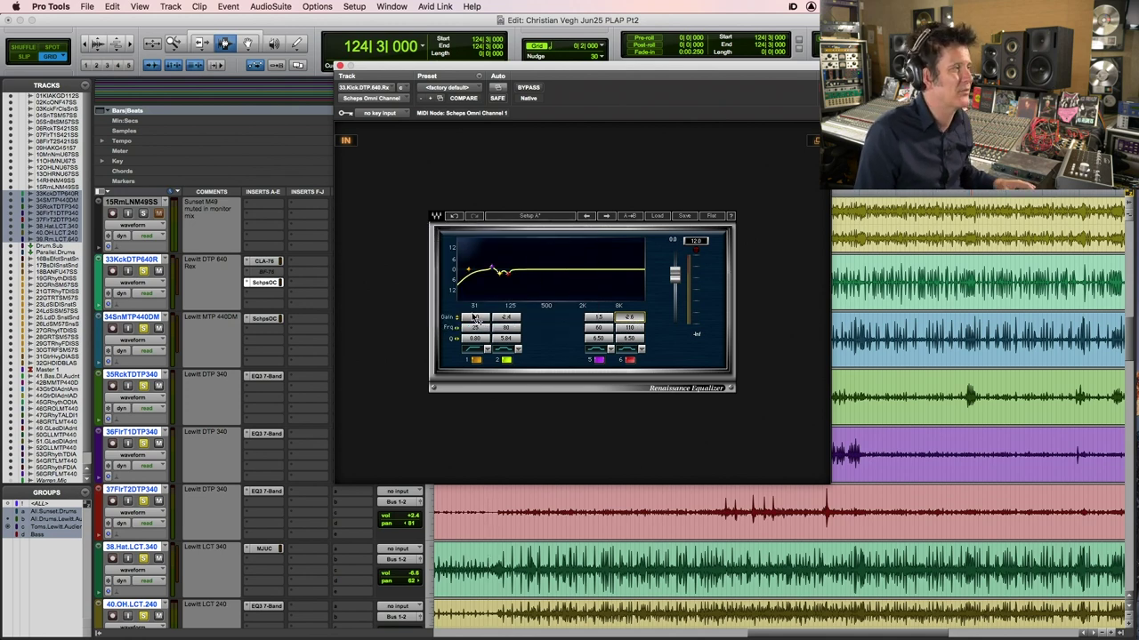
During playback, set the kick EQ gains to 2.0 dB at 60 Hz, about -3.1 dB at 80 Hz and about -3.2 dB at 110 Hz
key(space)
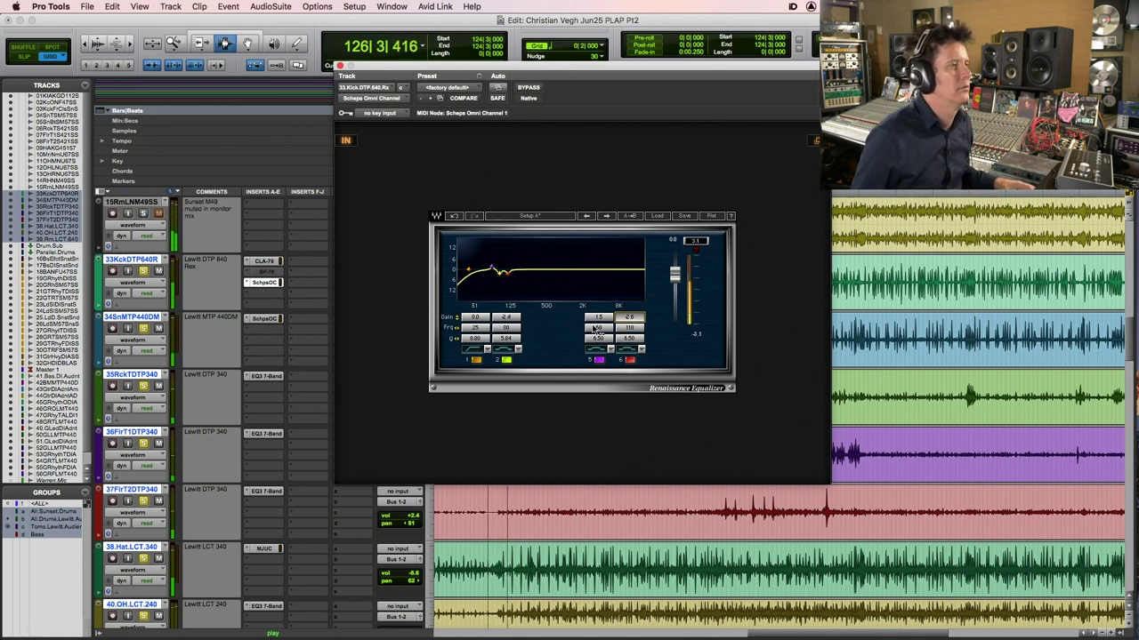
drag(598, 319, 598, 312)
click(507, 318)
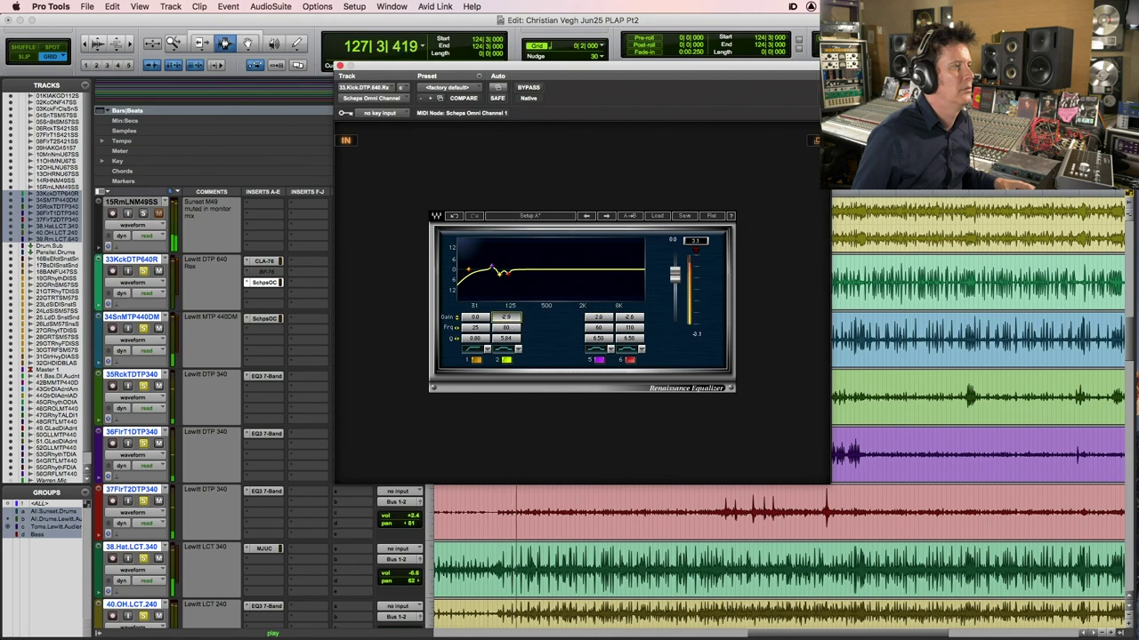
drag(629, 318, 629, 320)
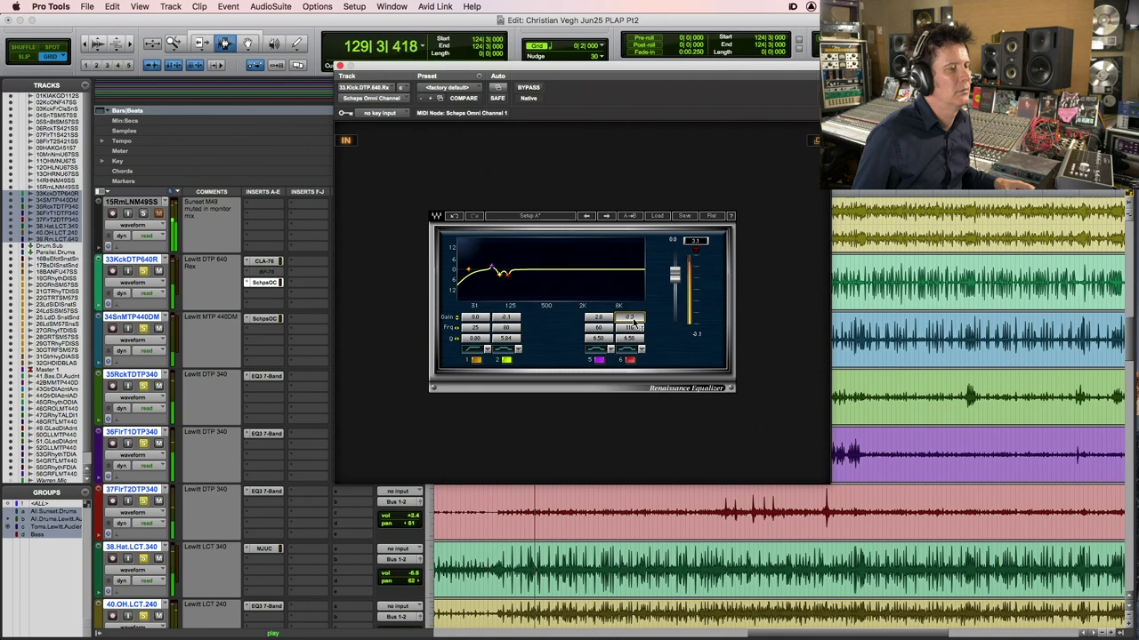
key(space)
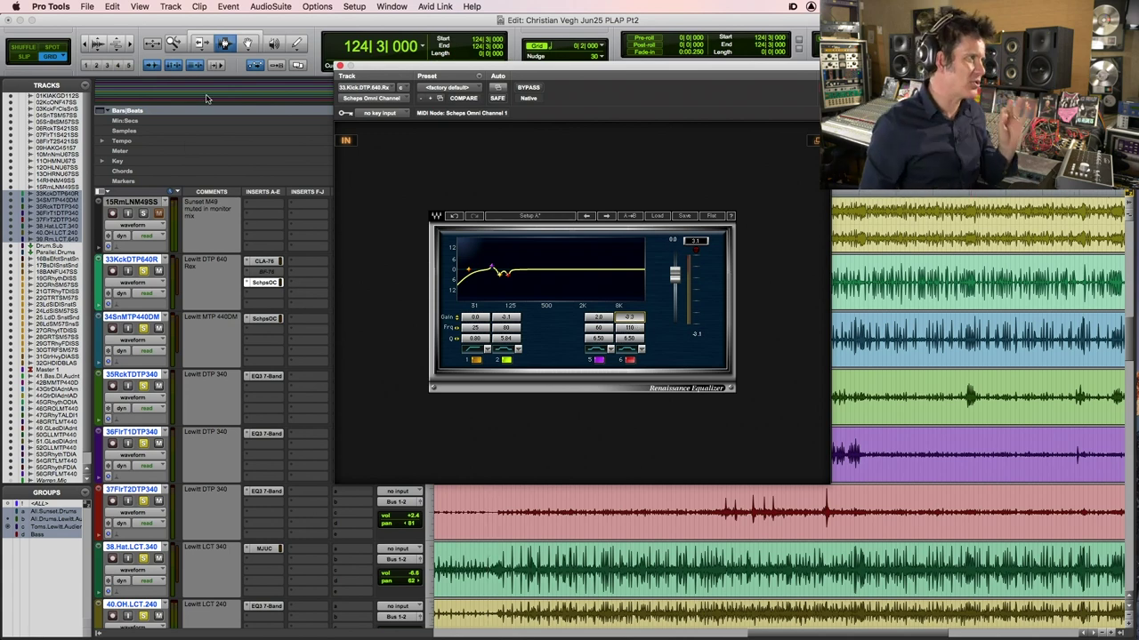
Adjust the Q of the 250 Hz band in Drum.Sub's REQ 2 and copy that equalizer to the first insert of Parallel.Drums
click(340, 67)
scroll(562, 528, down, 6)
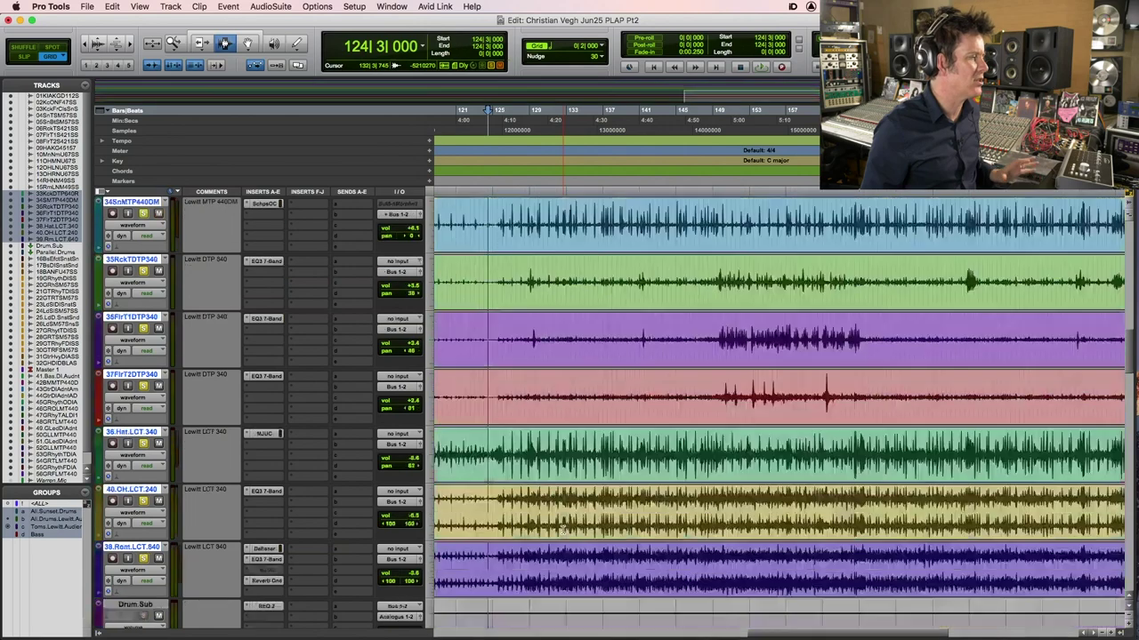
scroll(563, 529, down, 4)
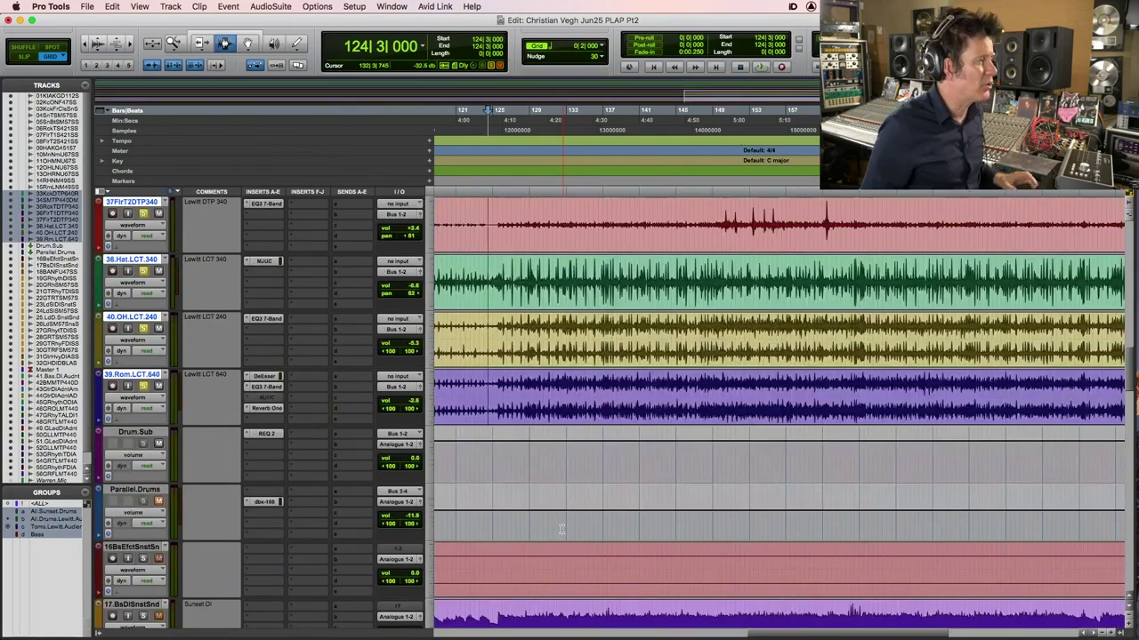
click(265, 435)
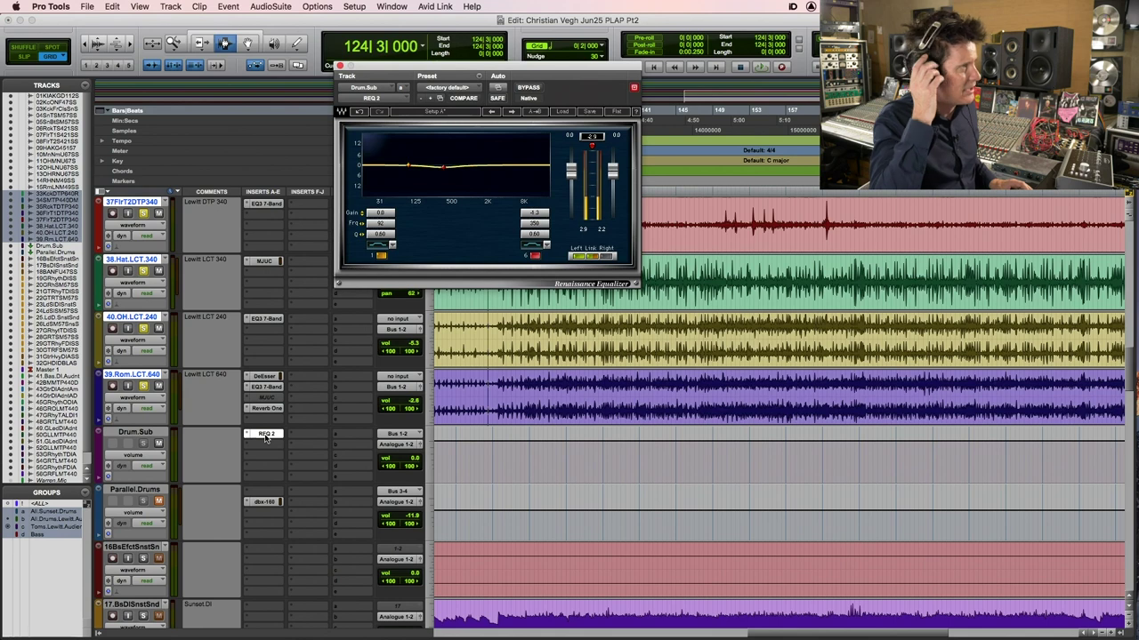
drag(534, 234, 533, 229)
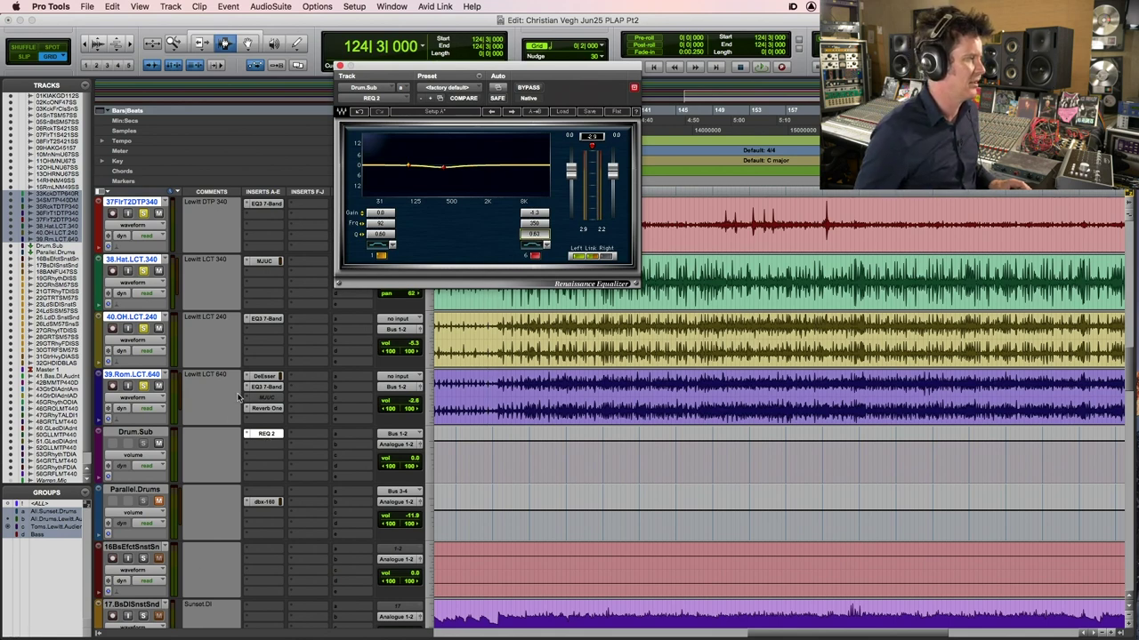
drag(271, 435, 265, 492)
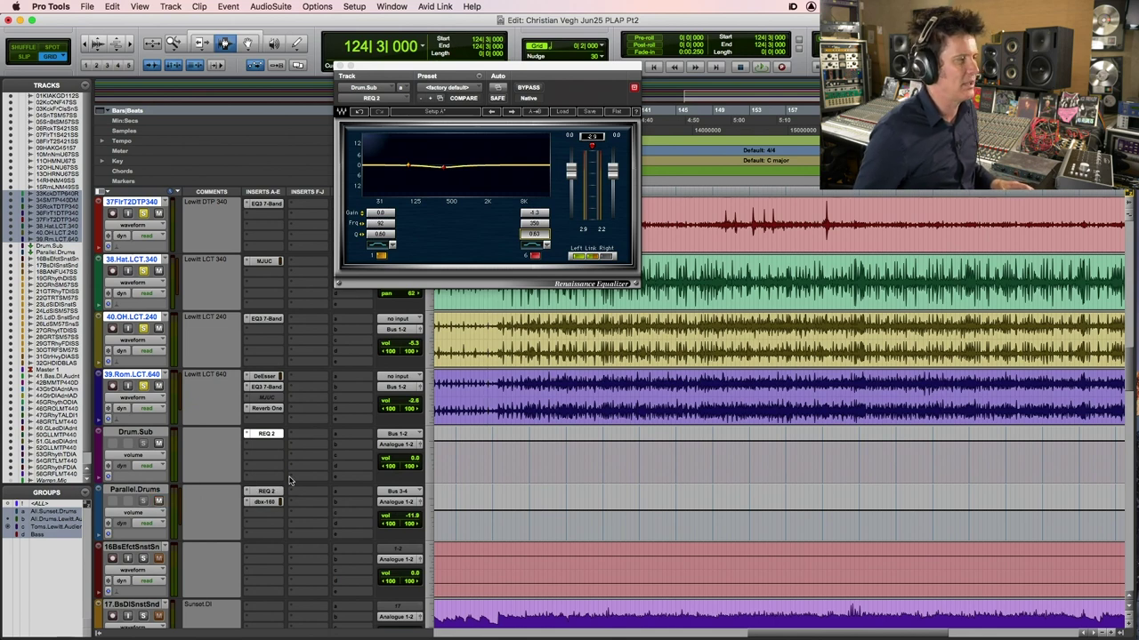
Audition the soloed drums with the playback start at 125|3|000, toggling the Parallel.Drums mute to compare
key(space)
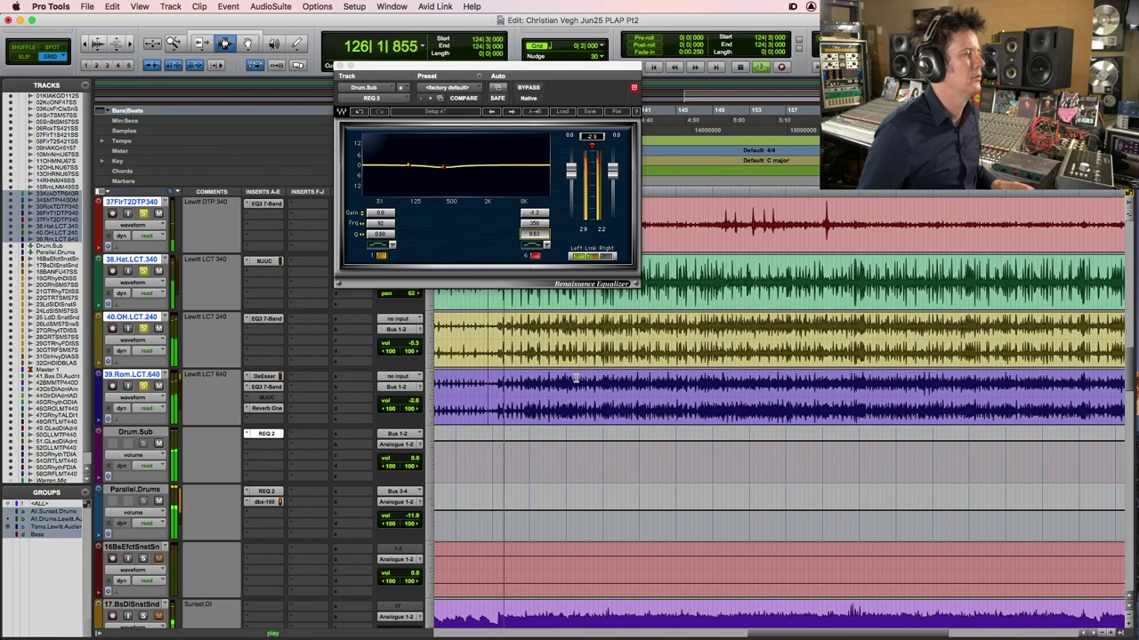
click(495, 379)
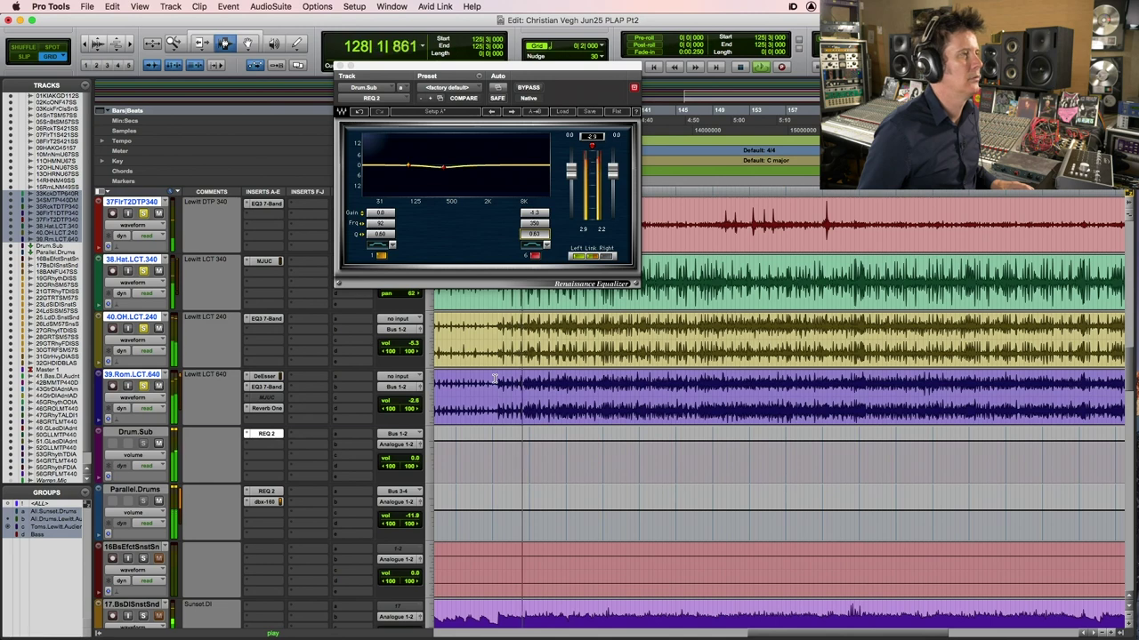
click(599, 171)
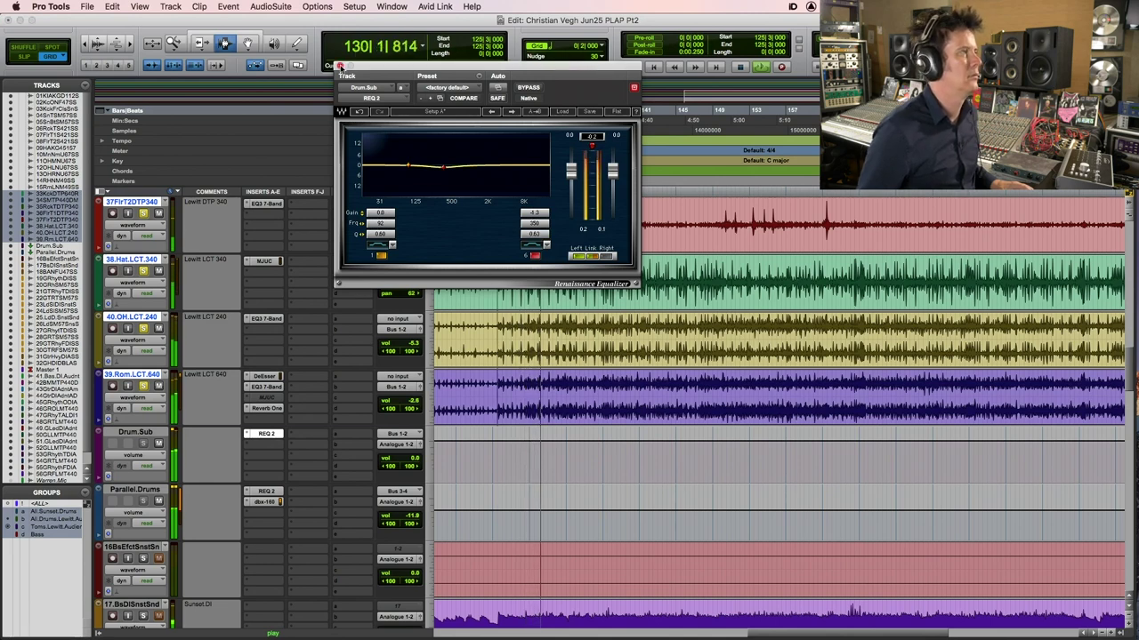
click(339, 65)
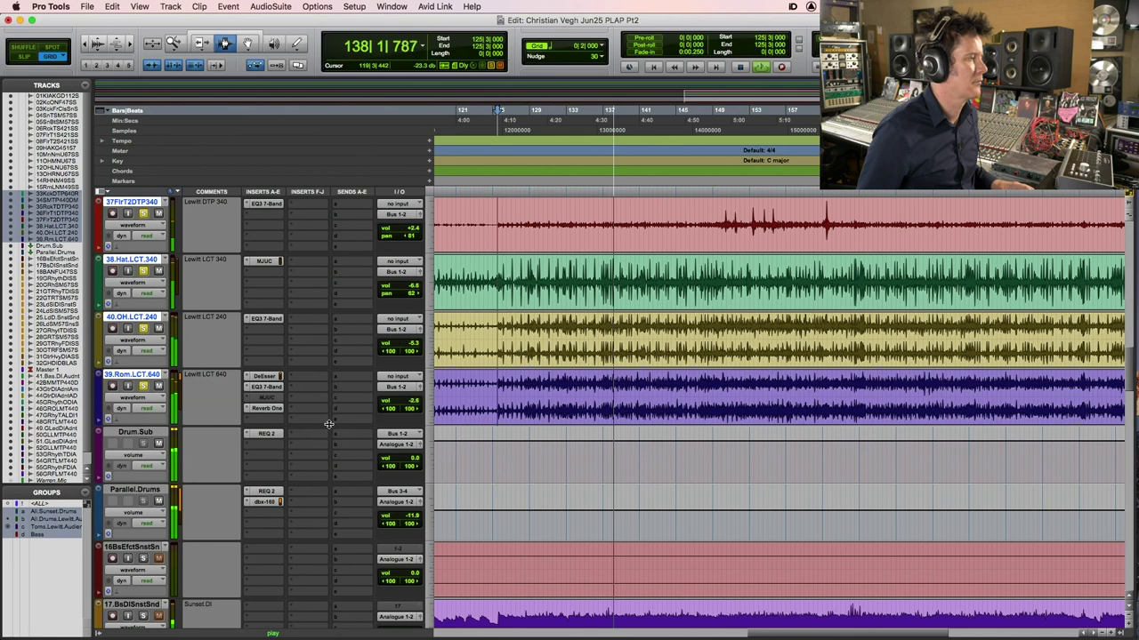
click(159, 502)
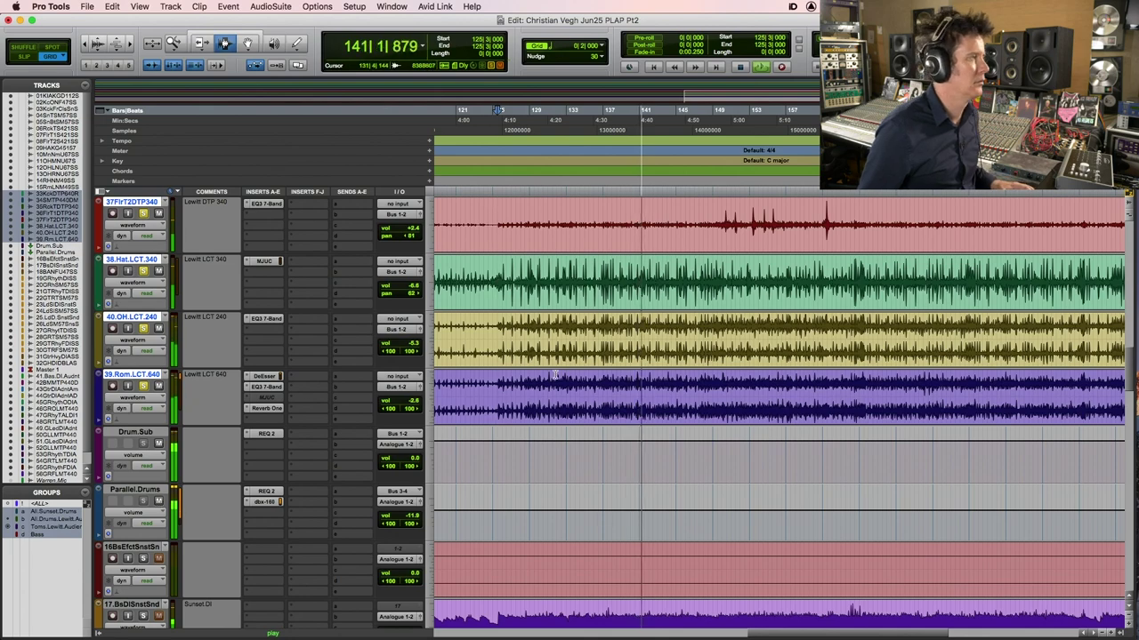
scroll(556, 366, up, 5)
key(space)
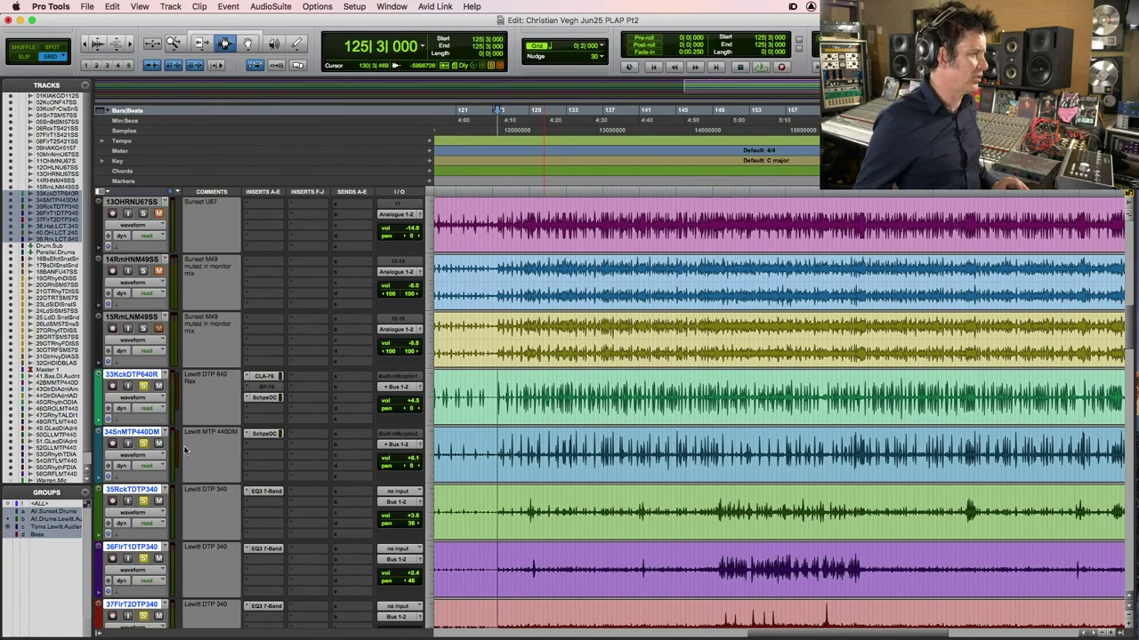
Create one stereo aux input track directly below the 34SnMTP440DM snare track
click(131, 434)
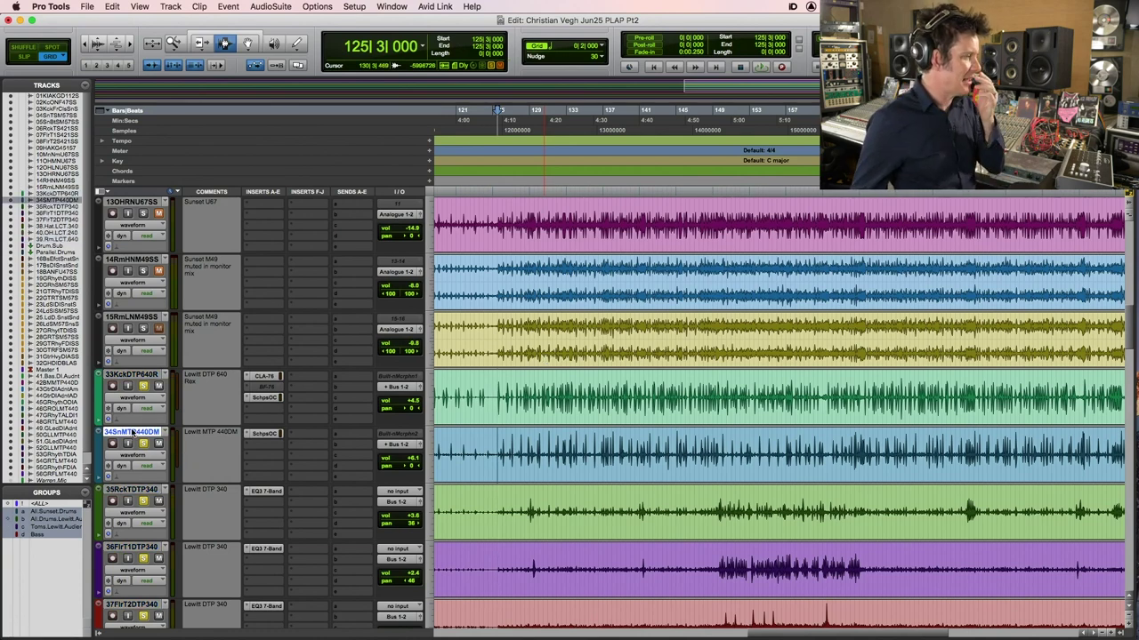
key(super+shift+n)
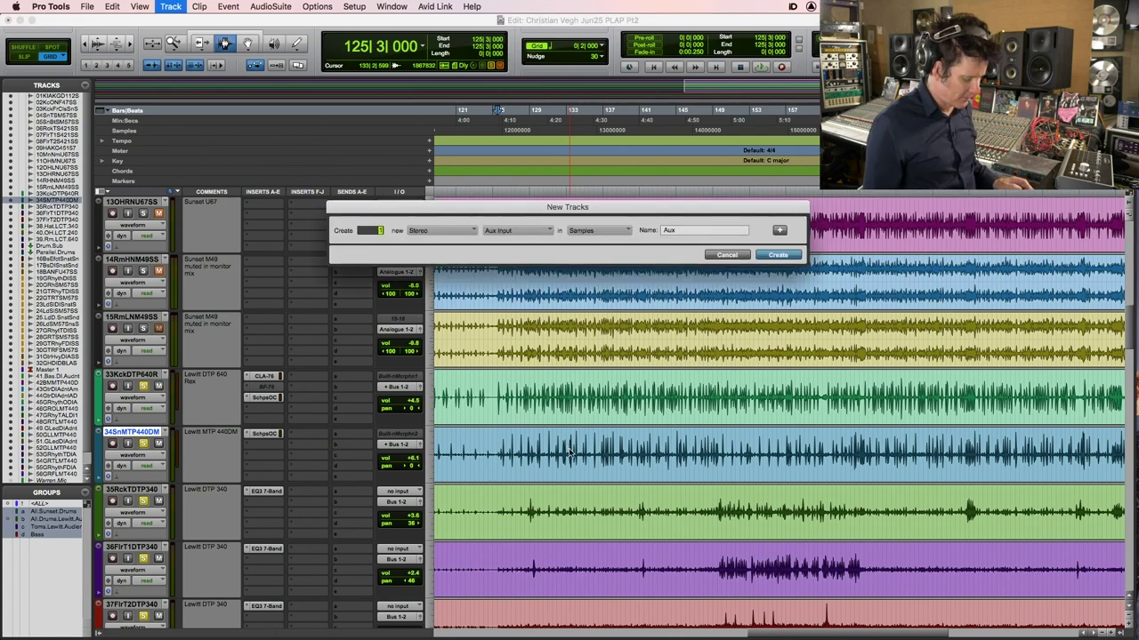
key(Return)
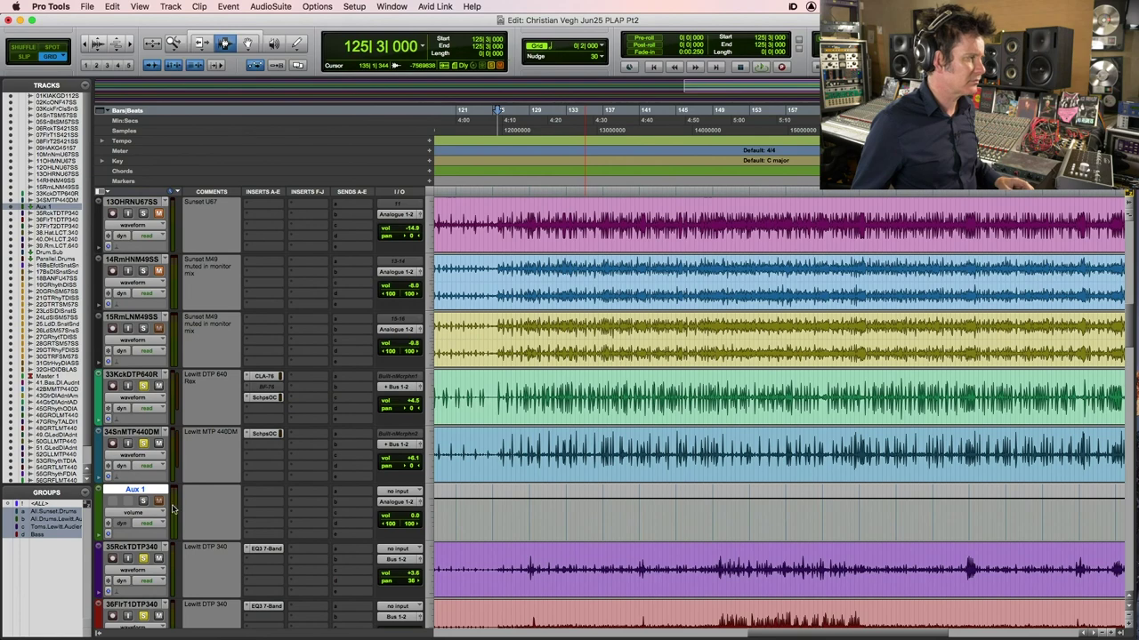
Assign send A of the 34SnMTP440DM snare track to the stereo Bus 5-6
click(347, 436)
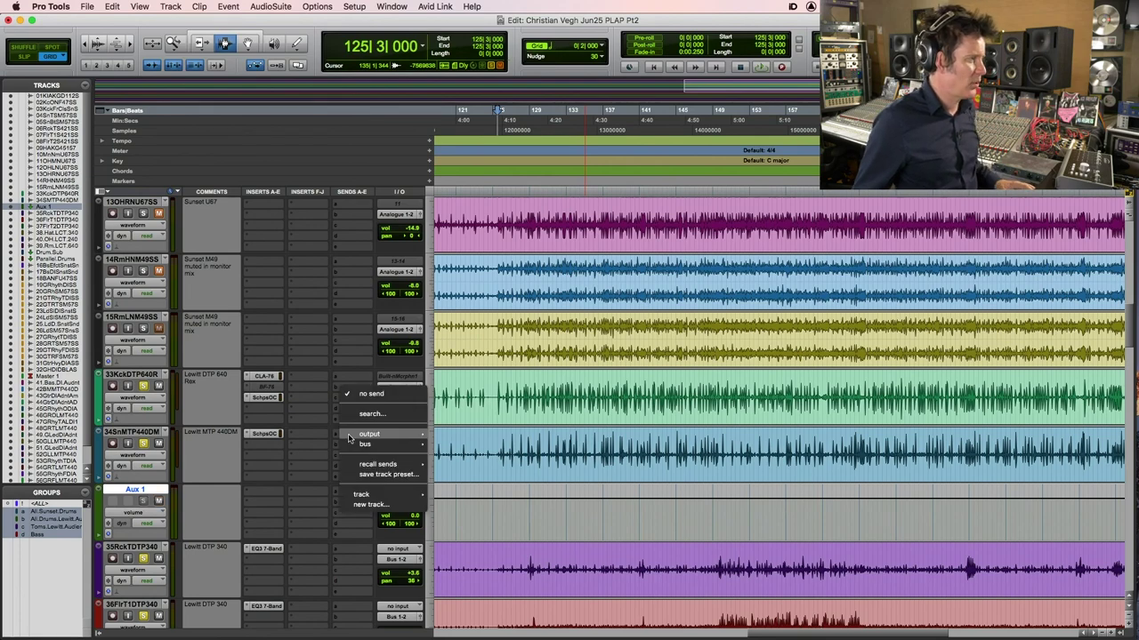
mouse_move(391, 444)
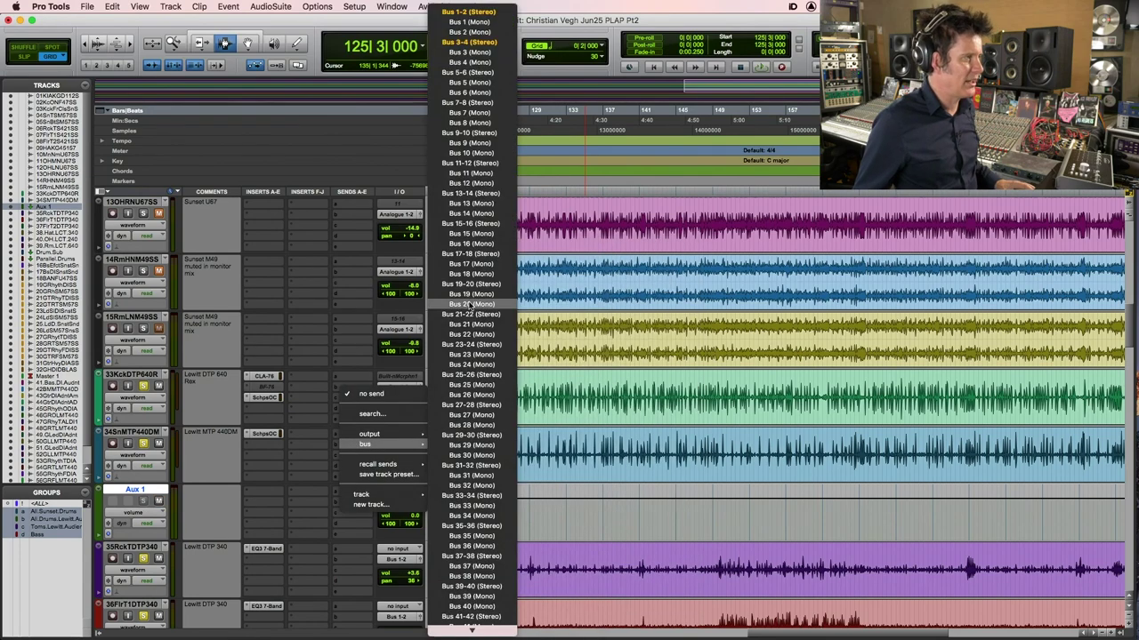
click(469, 72)
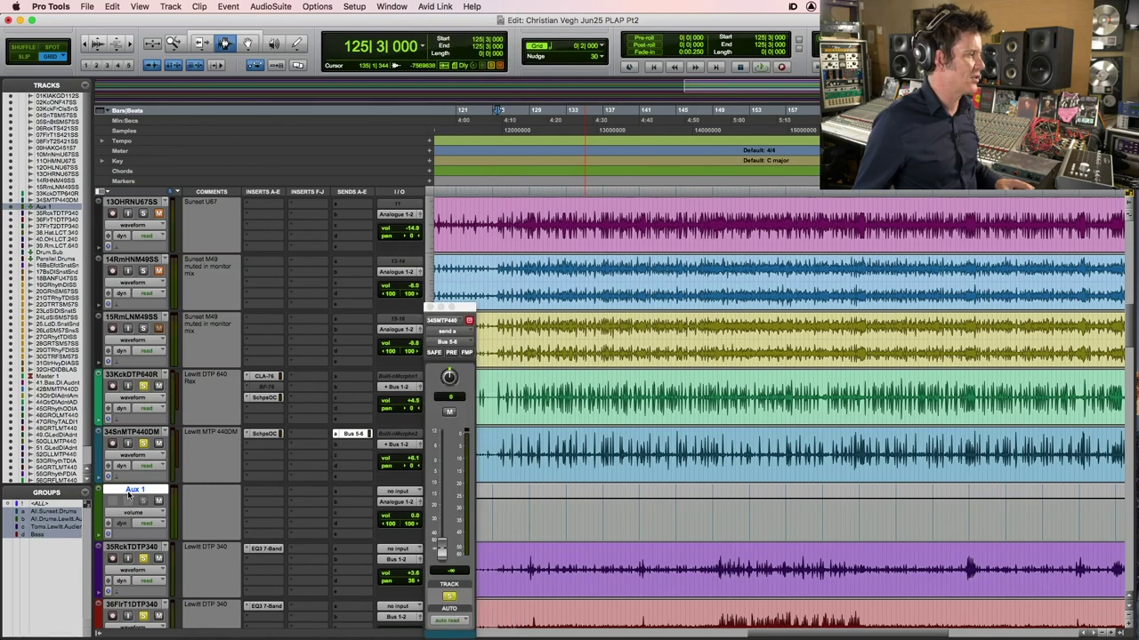
Rename the new aux track Snare.Verb and set the snare's Bus 5-6 send level to 0.0 dB
double_click(132, 489)
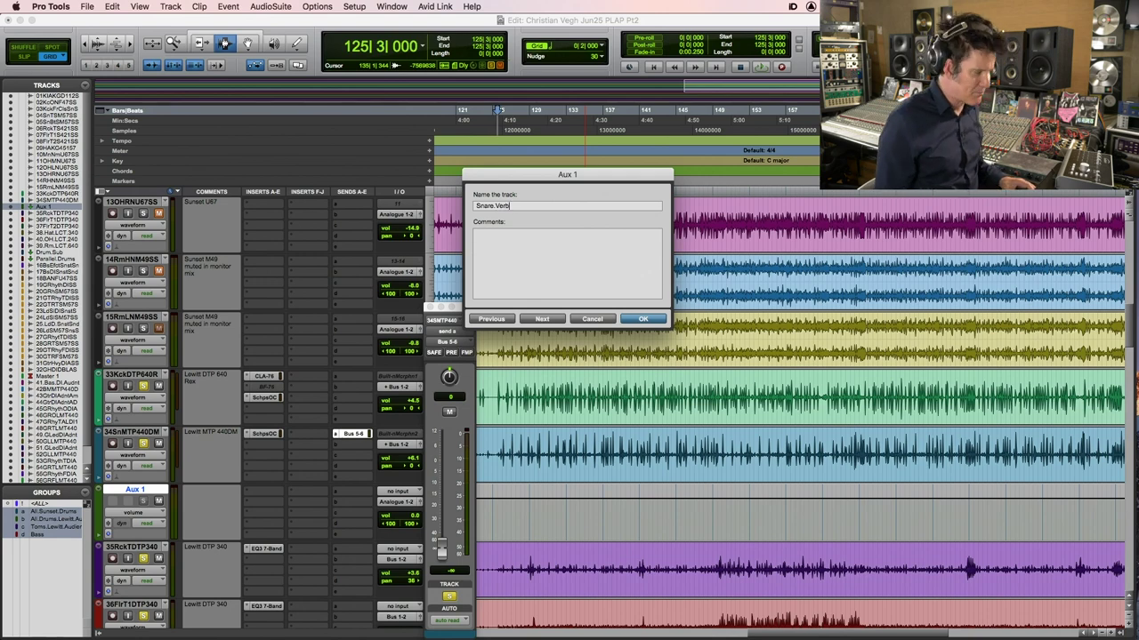
key(Return)
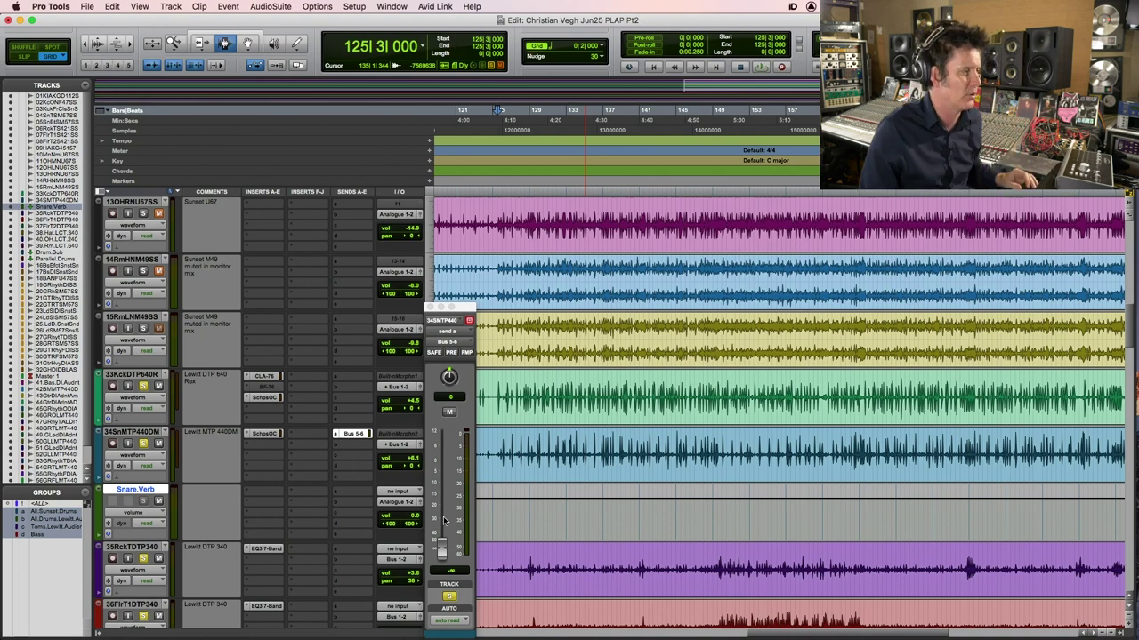
alt+click(443, 549)
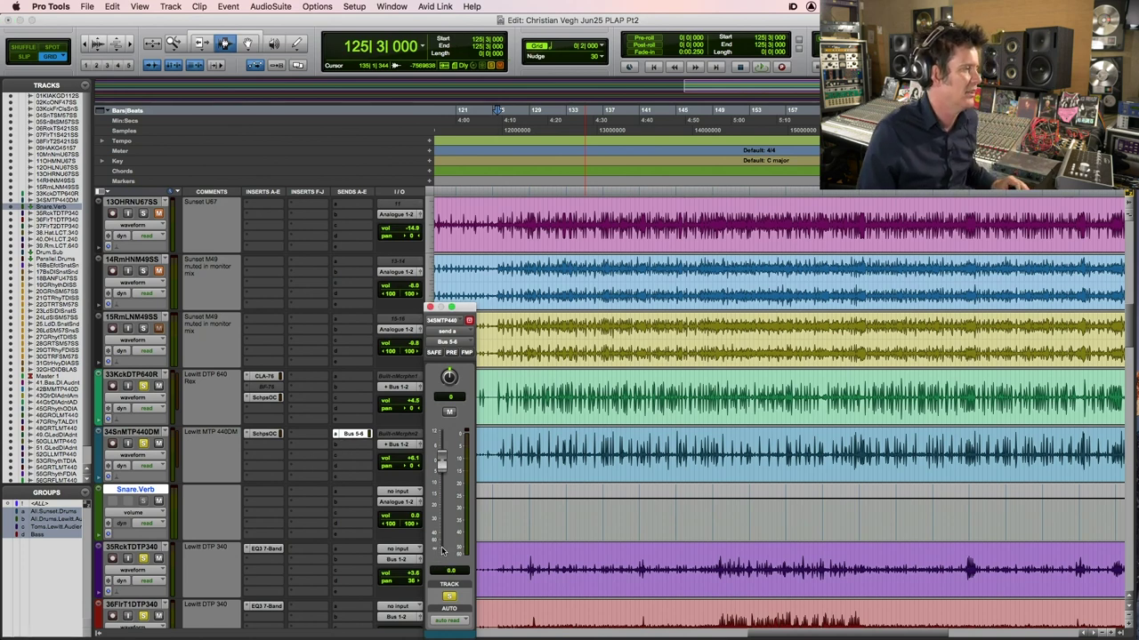
Set the Snare.Verb track's input to Bus 5-6 and its output to Bus 1-2
click(399, 492)
mouse_move(402, 502)
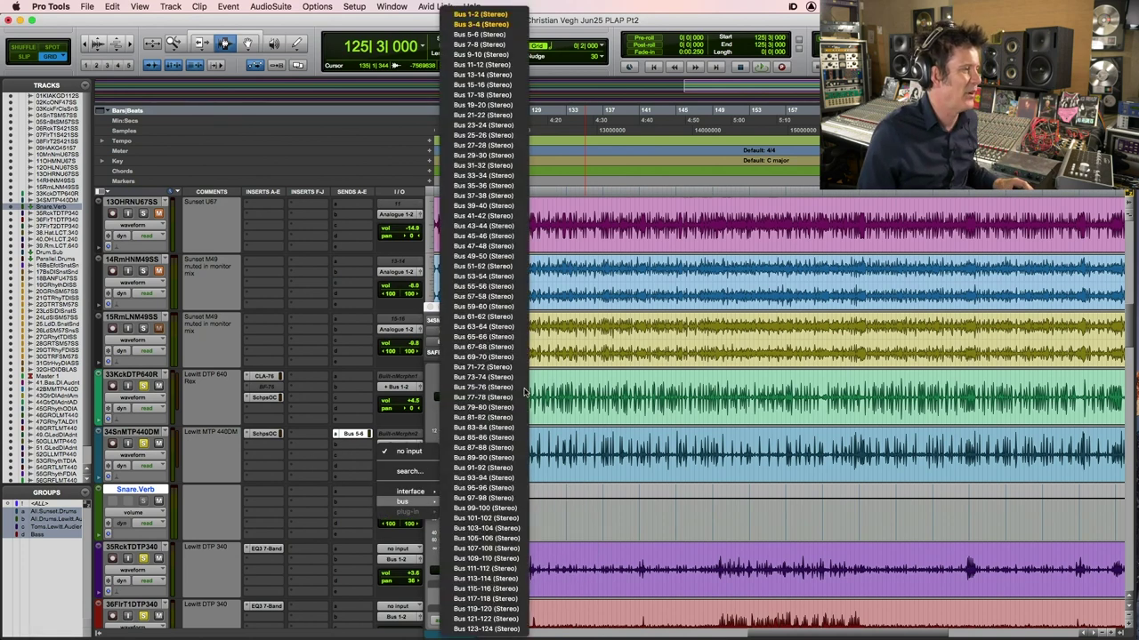
click(497, 42)
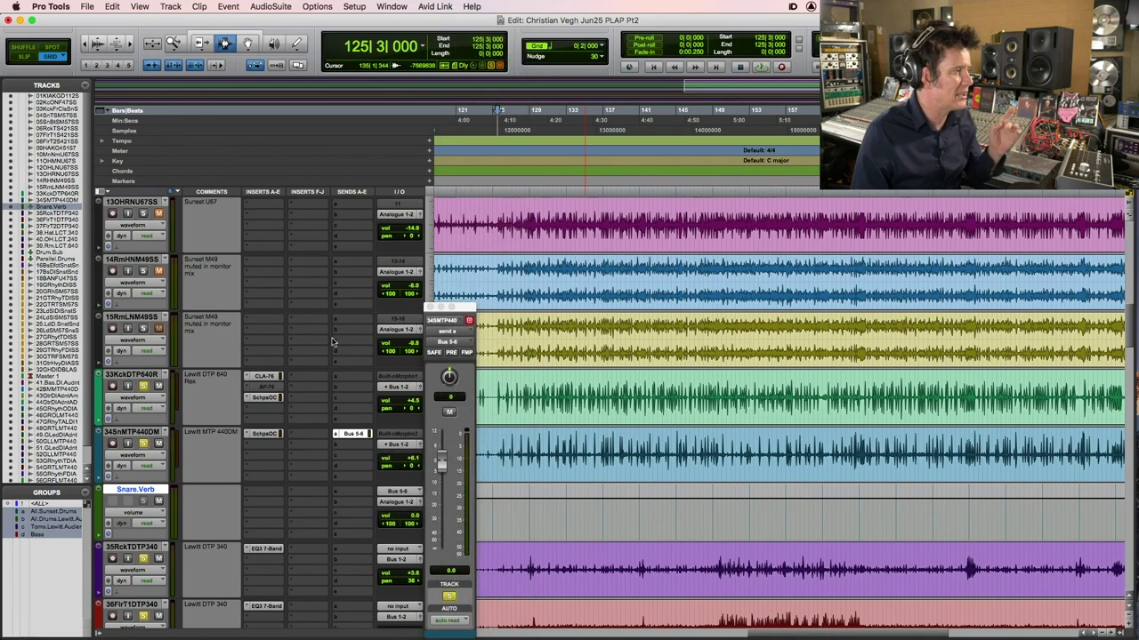
click(399, 505)
mouse_move(404, 514)
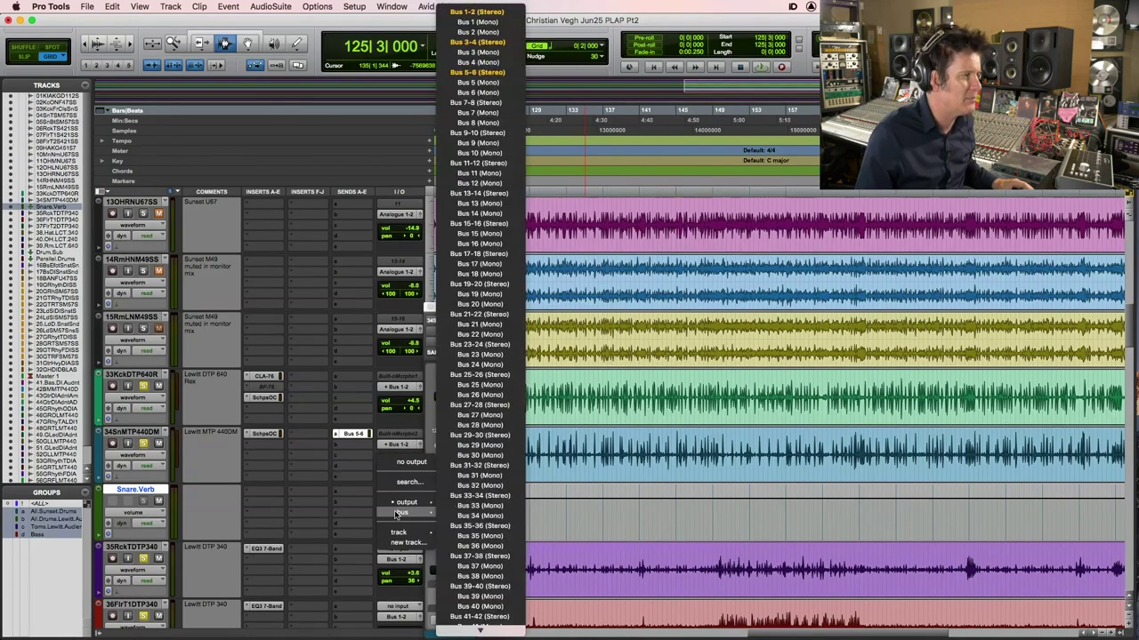
click(484, 12)
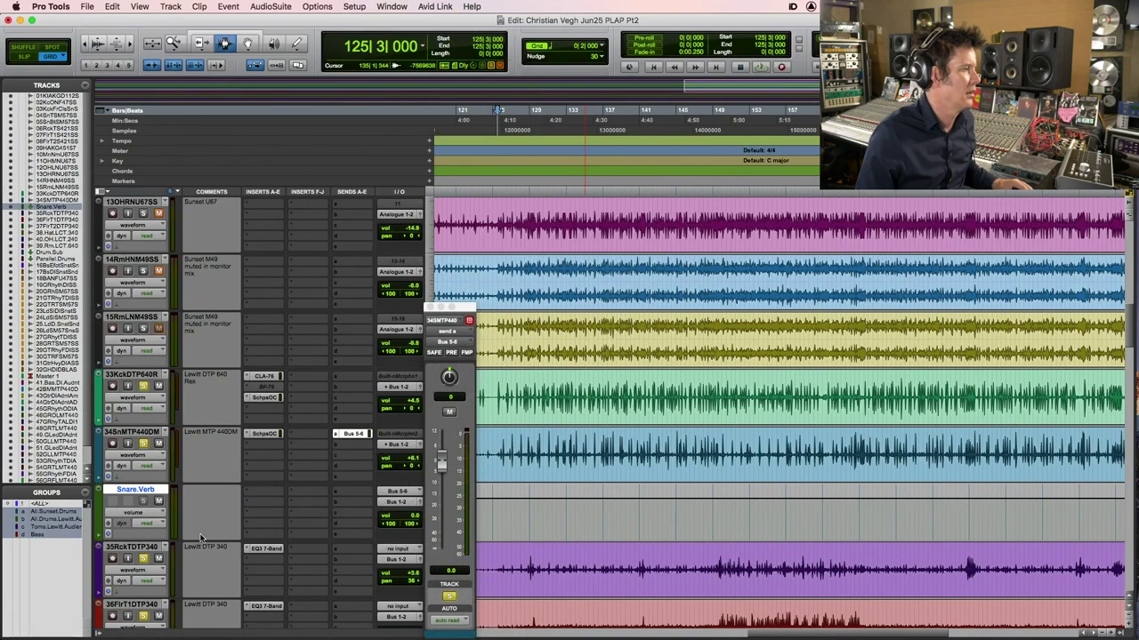
Insert the stereo REQ 2 equalizer as a multichannel plug-in on Snare.Verb's first insert slot
click(264, 495)
mouse_move(302, 492)
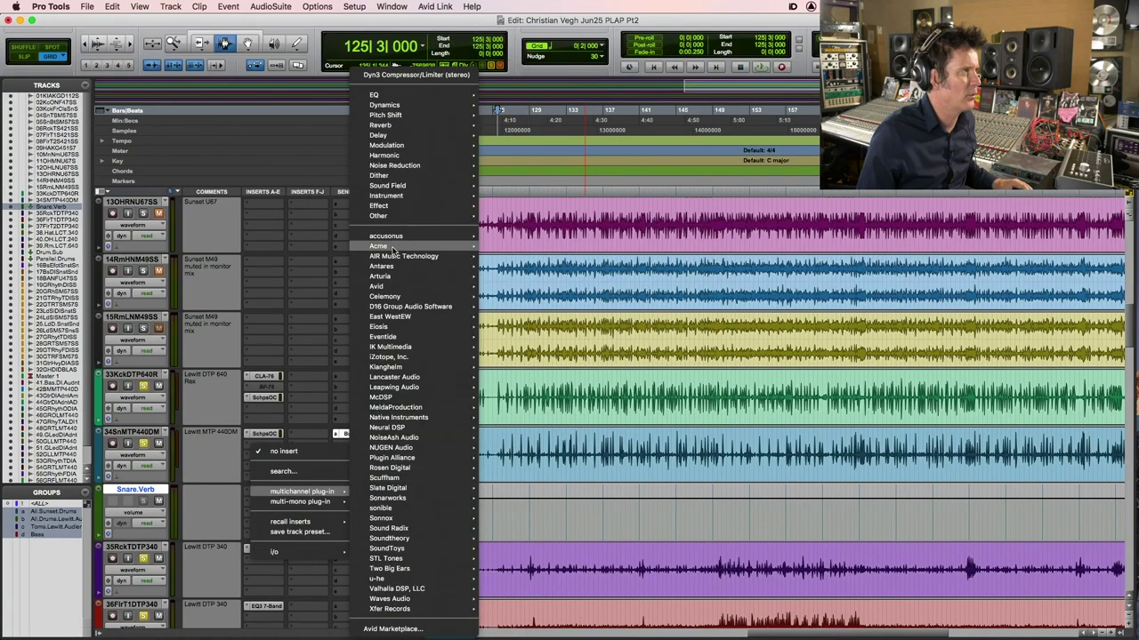
mouse_move(391, 95)
mouse_move(519, 633)
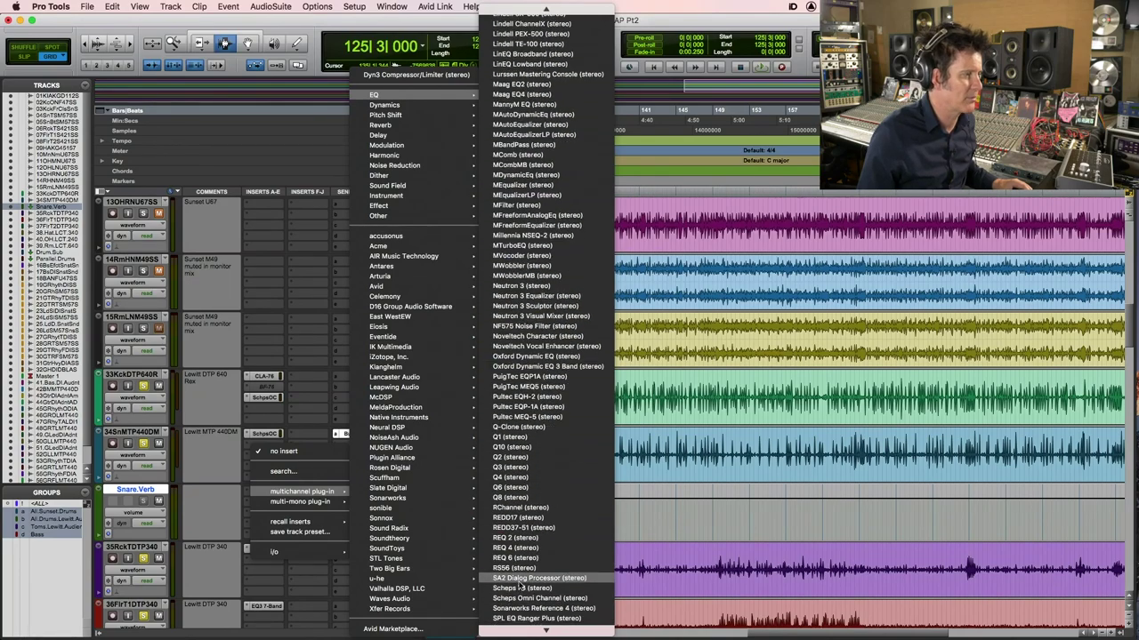
click(531, 539)
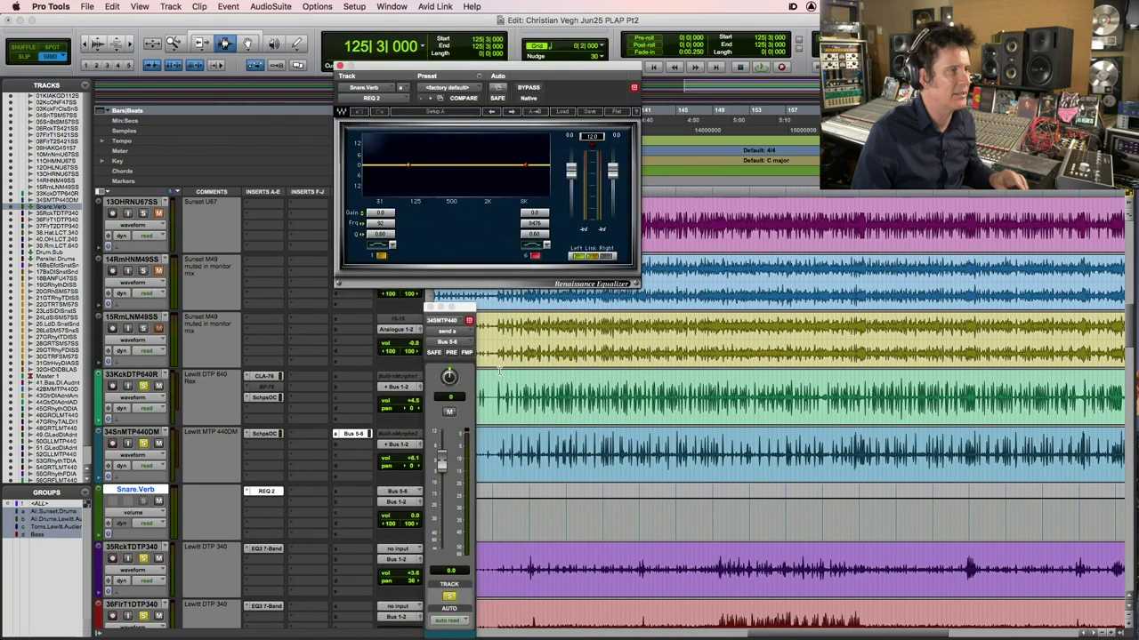
Set Snare.Verb's REQ 2 to a high-pass filter at about 517 Hz and a low-pass filter at about 4.1 kHz
click(382, 246)
drag(384, 223, 384, 196)
click(544, 245)
drag(533, 224, 533, 243)
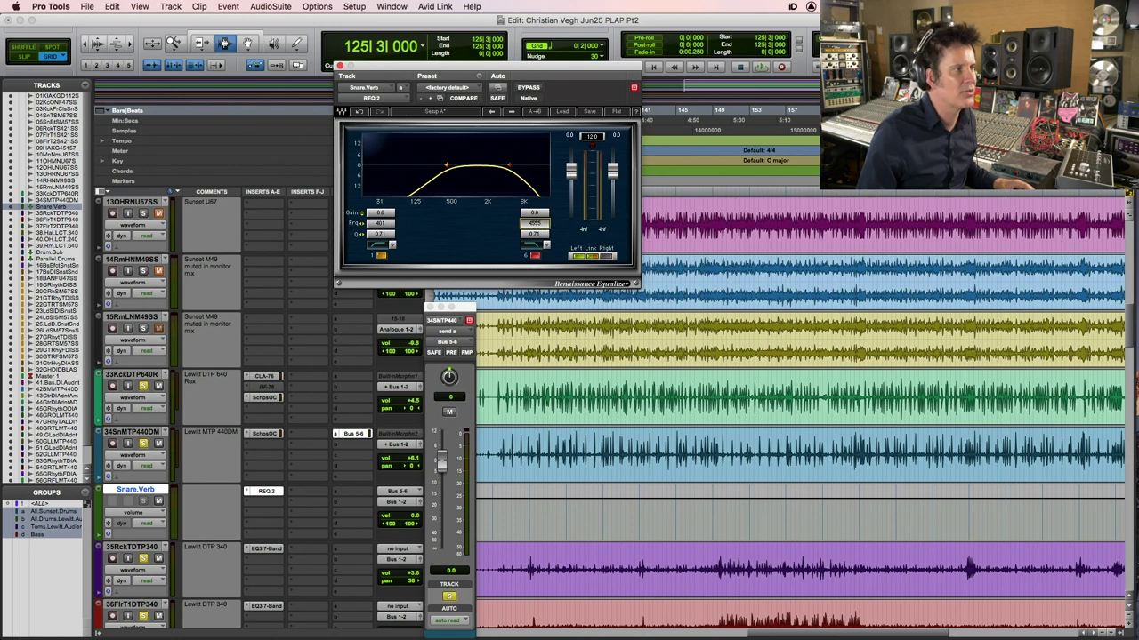
drag(381, 223, 381, 216)
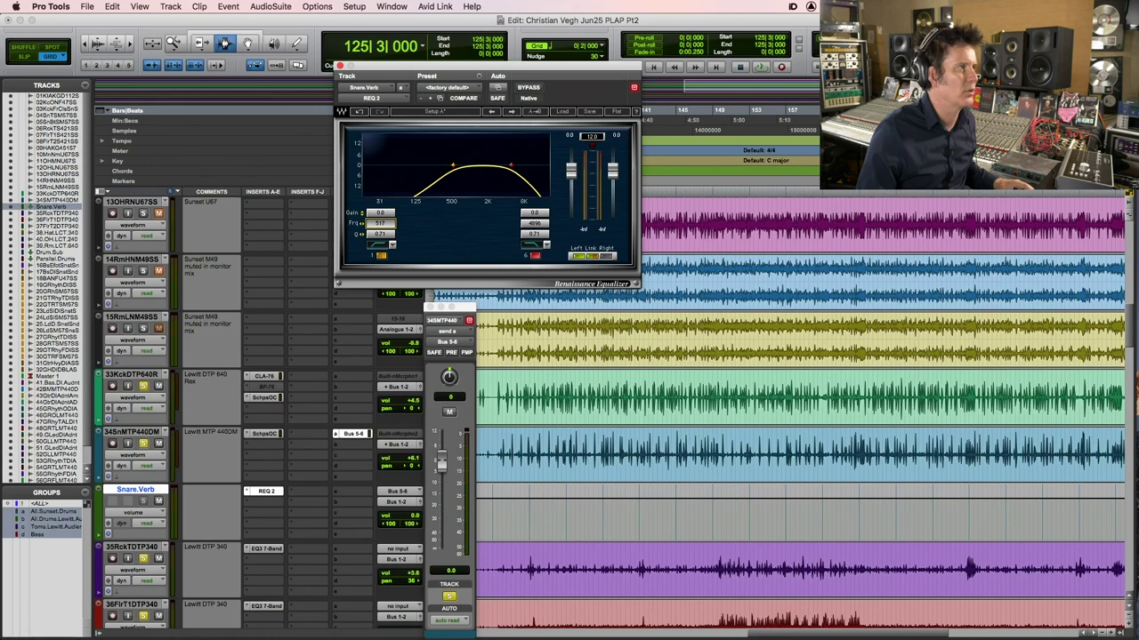
Insert Avid's stereo Reverb One on Snare.Verb directly after the REQ 2
click(256, 505)
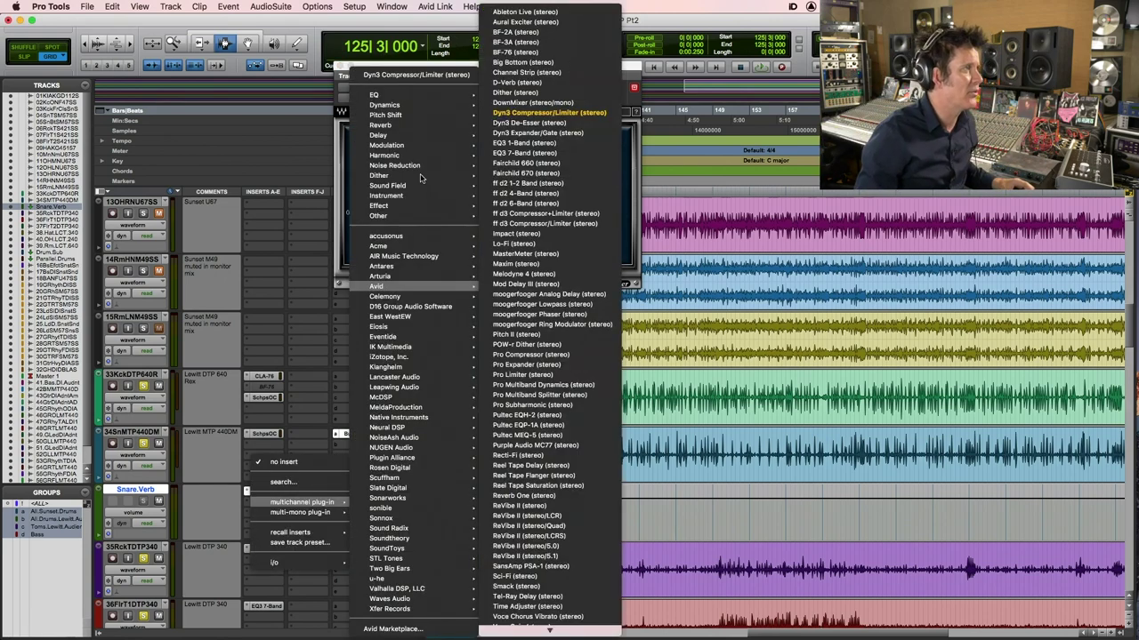
mouse_move(405, 125)
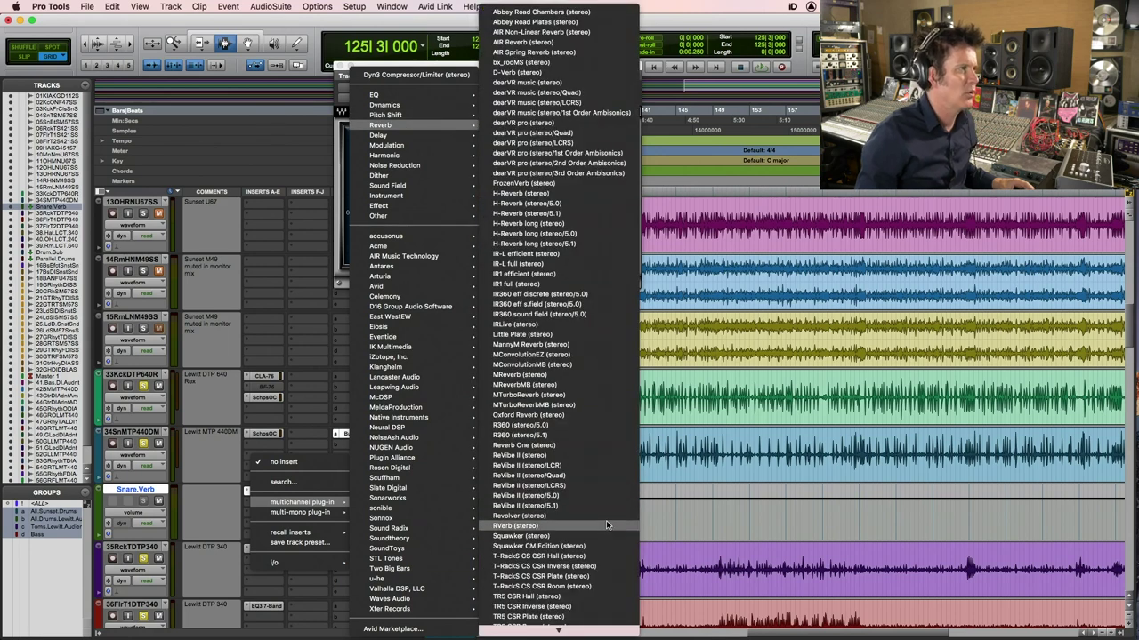
mouse_move(429, 291)
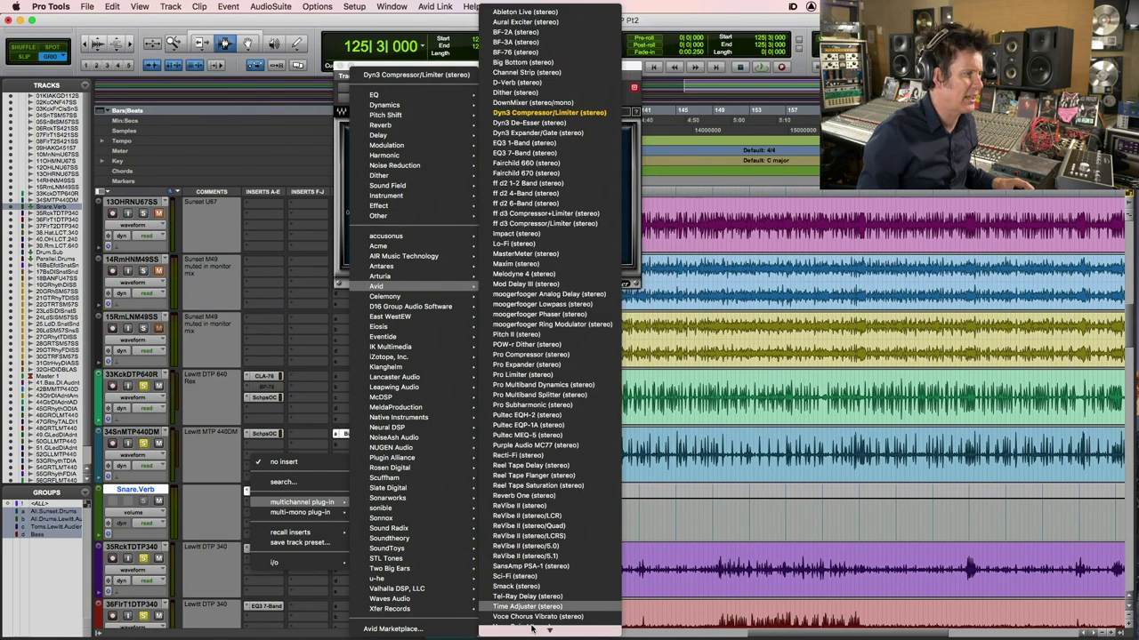
click(533, 488)
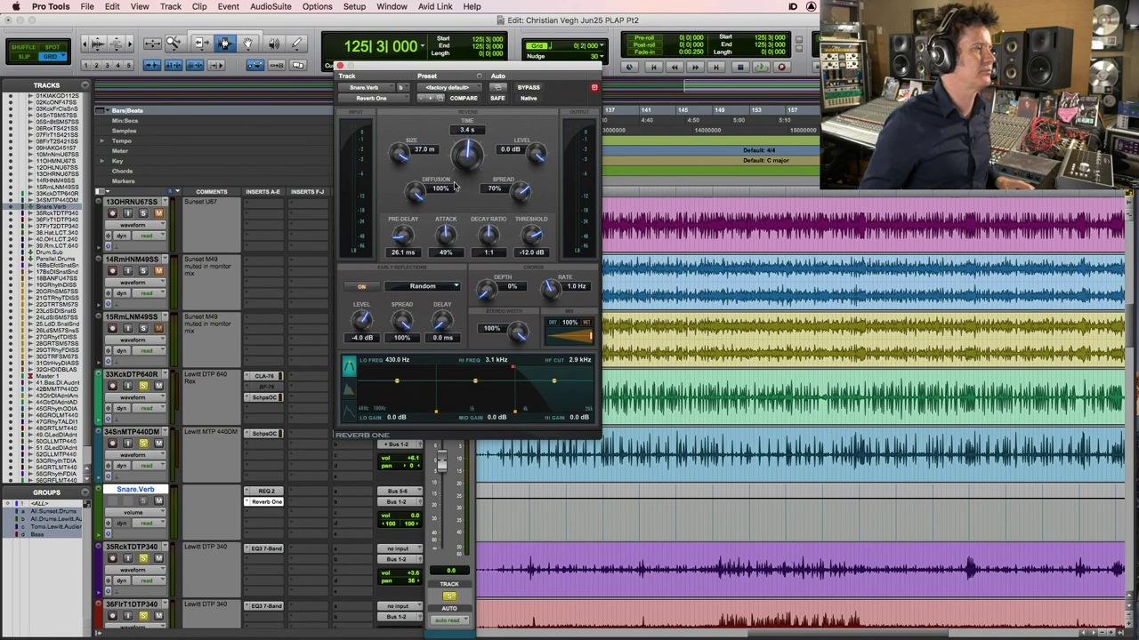
Set Reverb One's reverb time to 783.4 ms and audition the snare reverb
drag(459, 164, 455, 173)
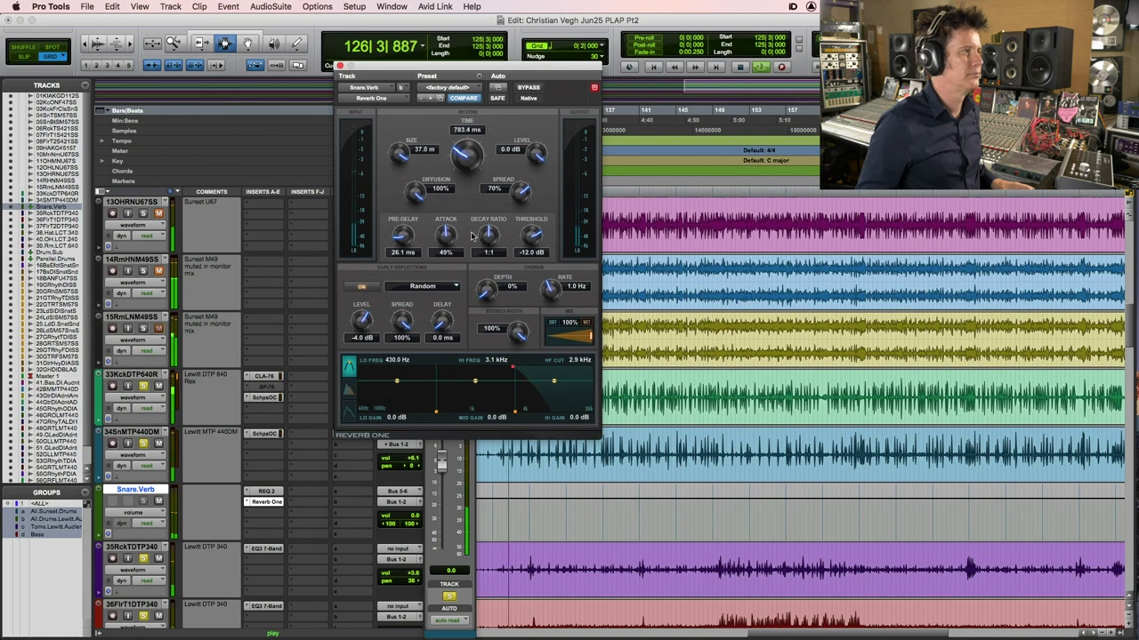
key(space)
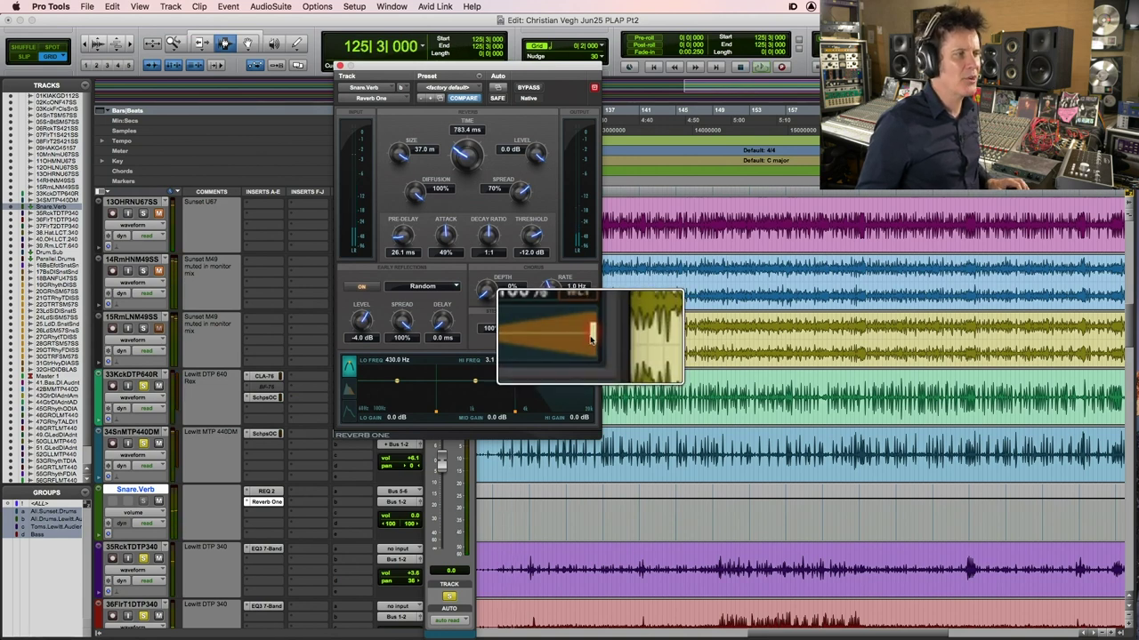
Play the drums and set the snare track's Bus 5-6 send level to about +2.3 dB
key(space)
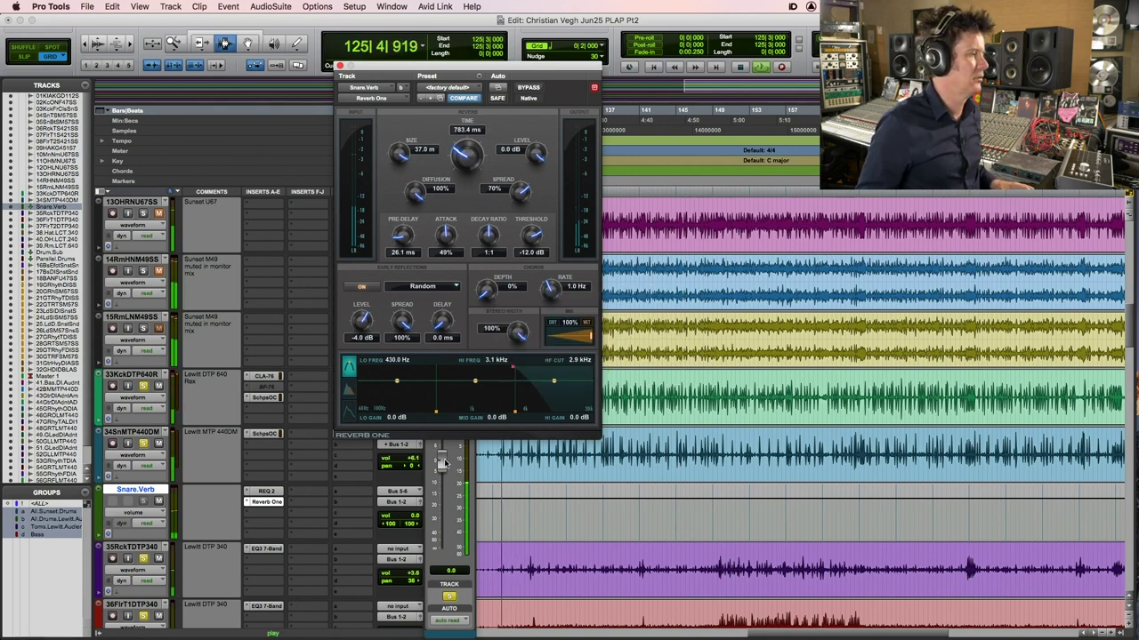
click(439, 454)
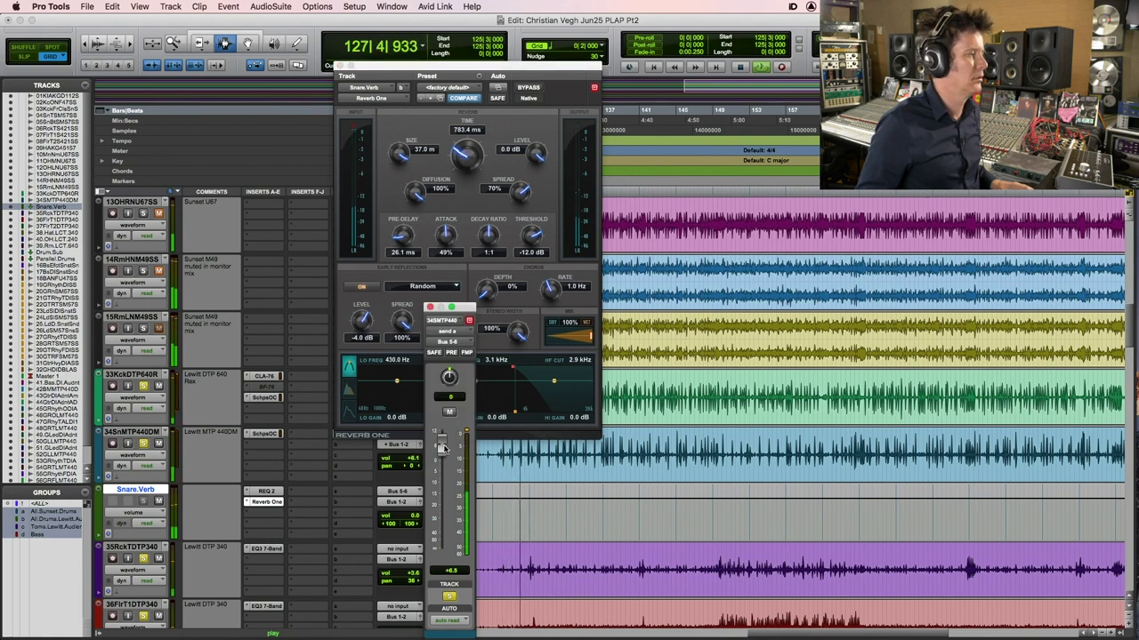
drag(442, 450, 441, 458)
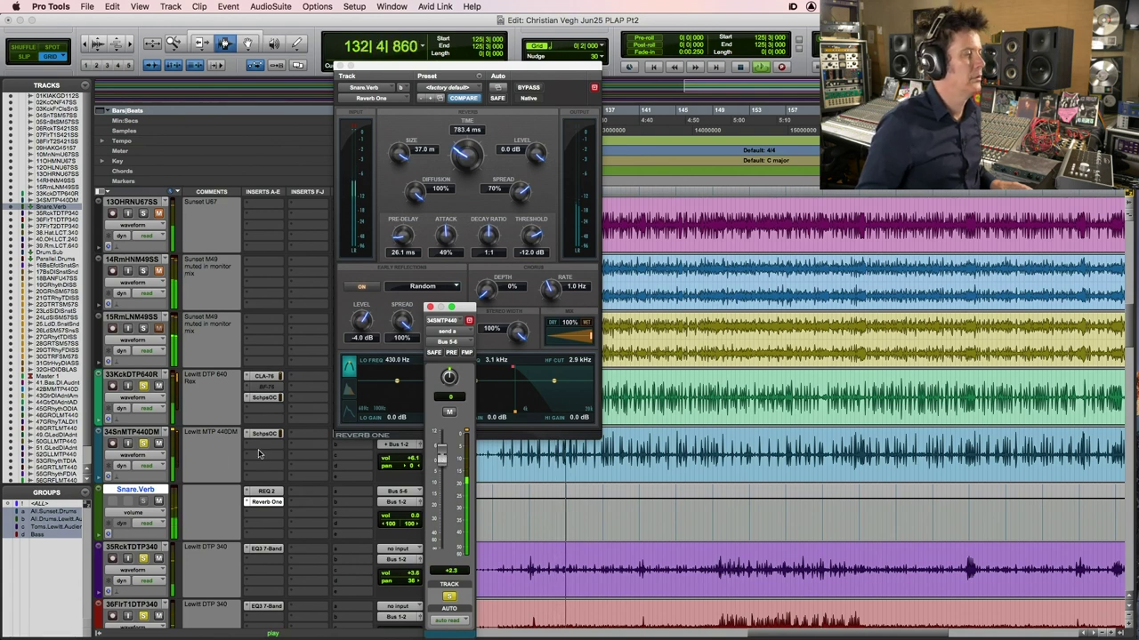
Review the Scheps Omni Channel settings on the 34 snare track while the drums play
click(265, 434)
key(space)
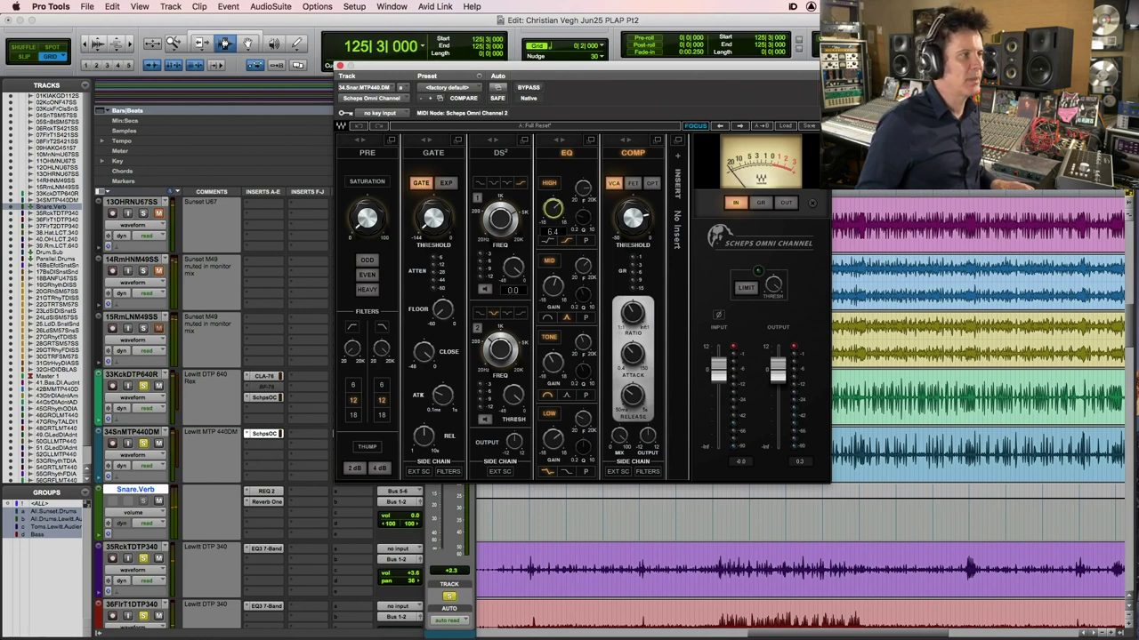
mouse_move(552, 285)
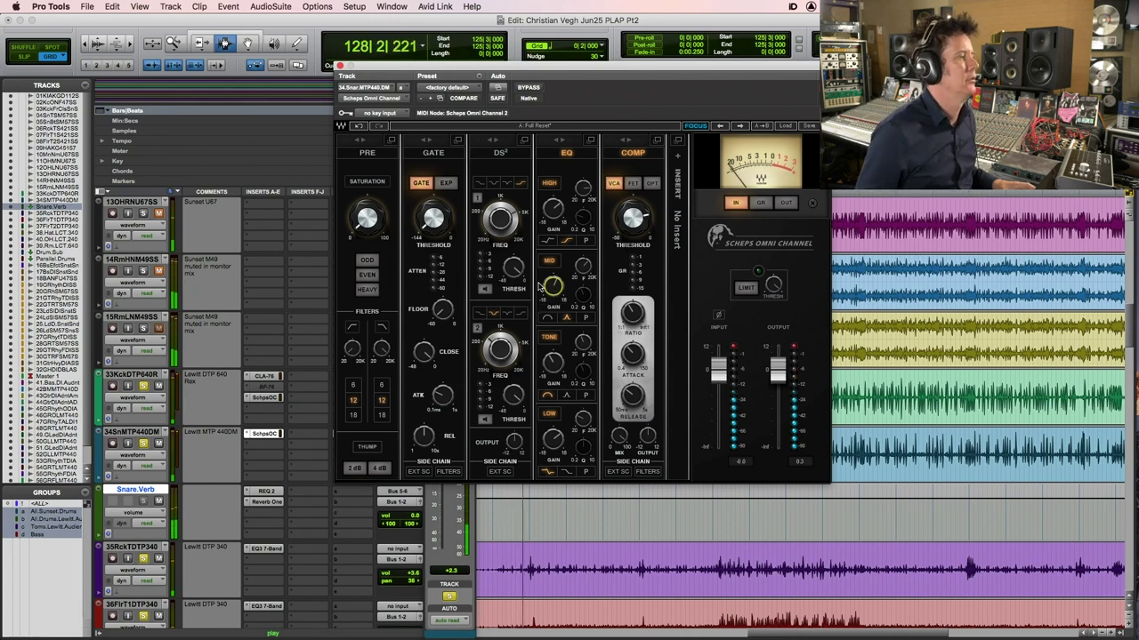
click(259, 434)
click(259, 434)
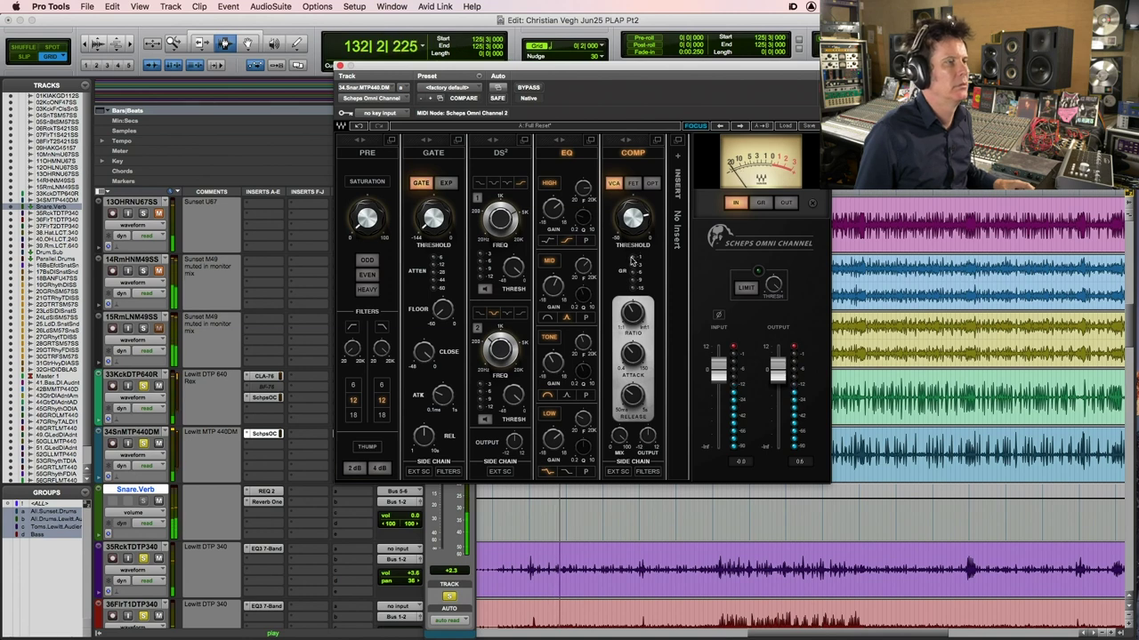
click(339, 65)
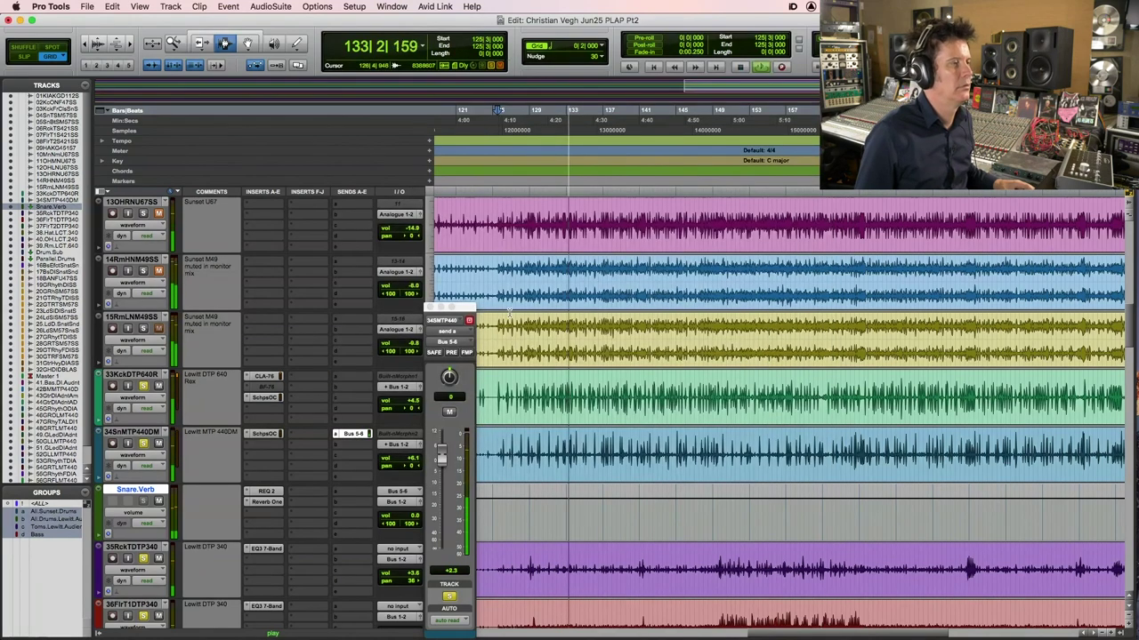
Replace the REQ 4 inside the 33 kick track's Scheps Omni Channel insert module with REQ 6
key(super+bracketleft)
key(super+bracketleft)
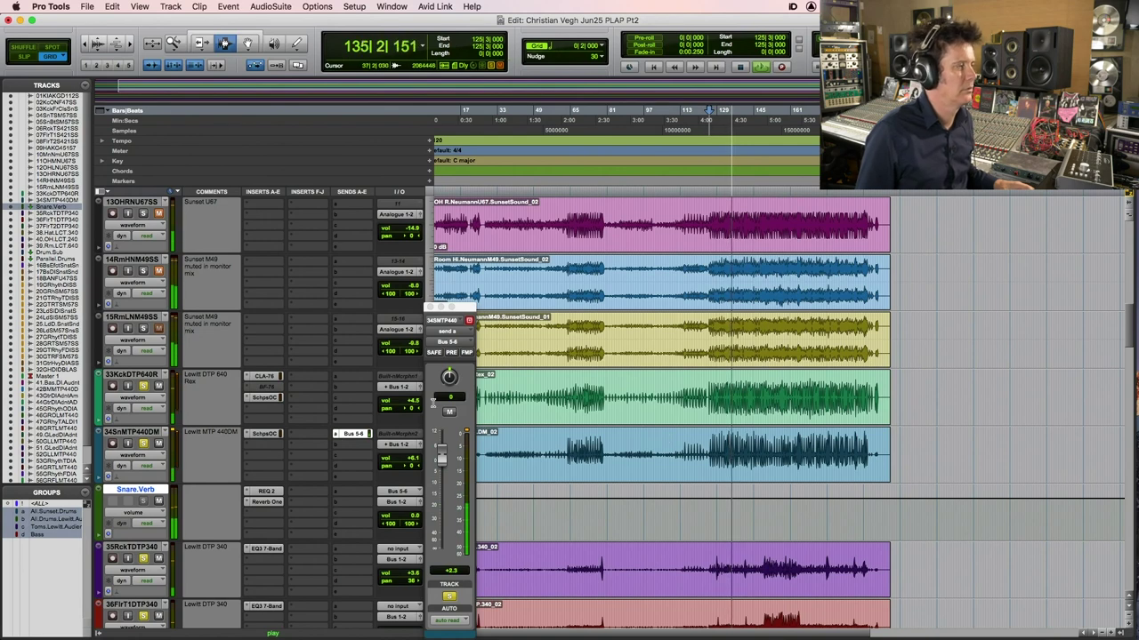
click(277, 397)
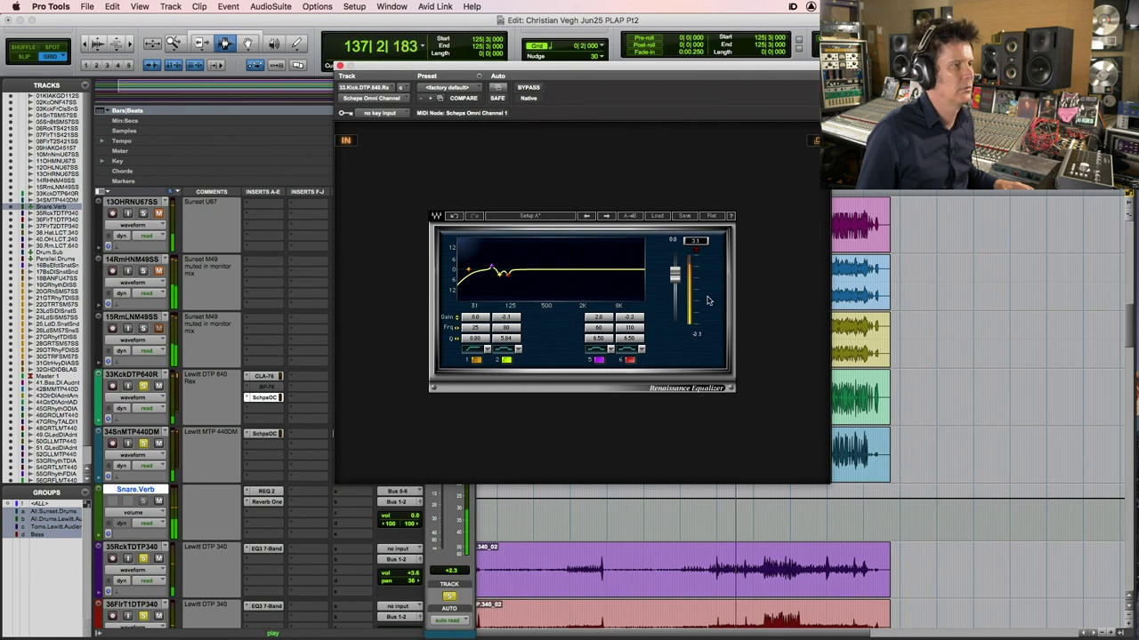
key(space)
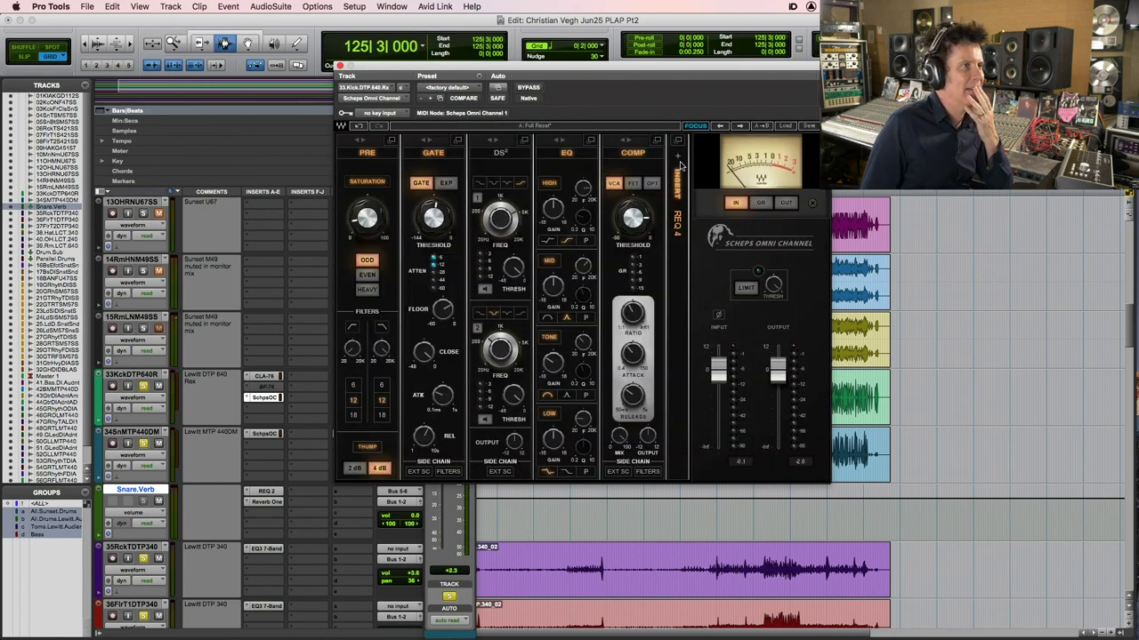
click(680, 157)
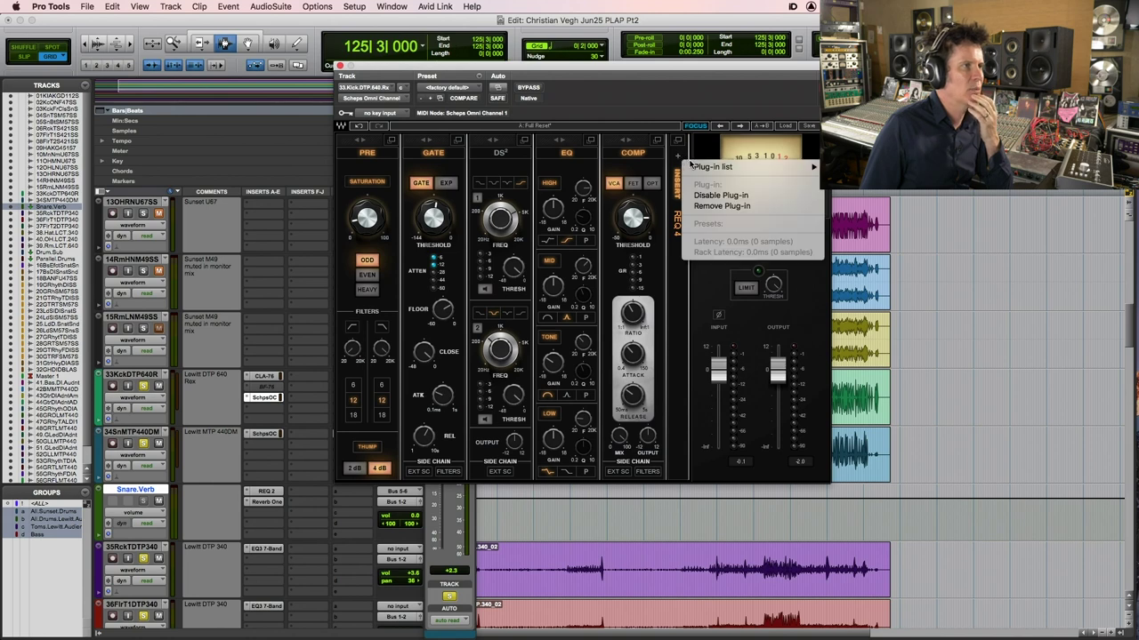
mouse_move(693, 167)
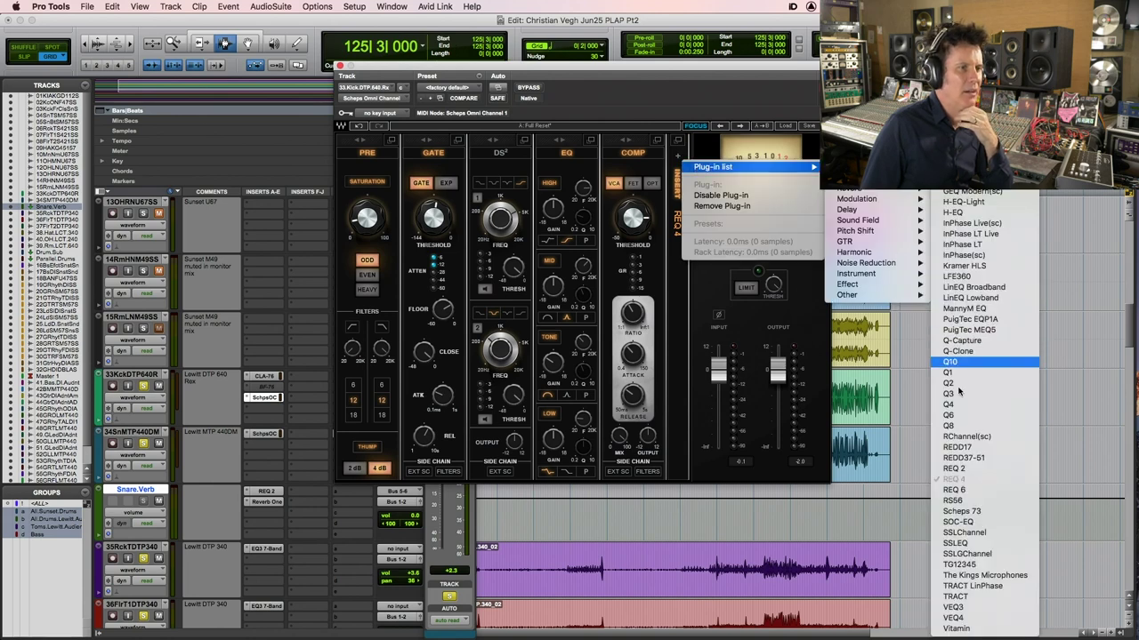
click(978, 490)
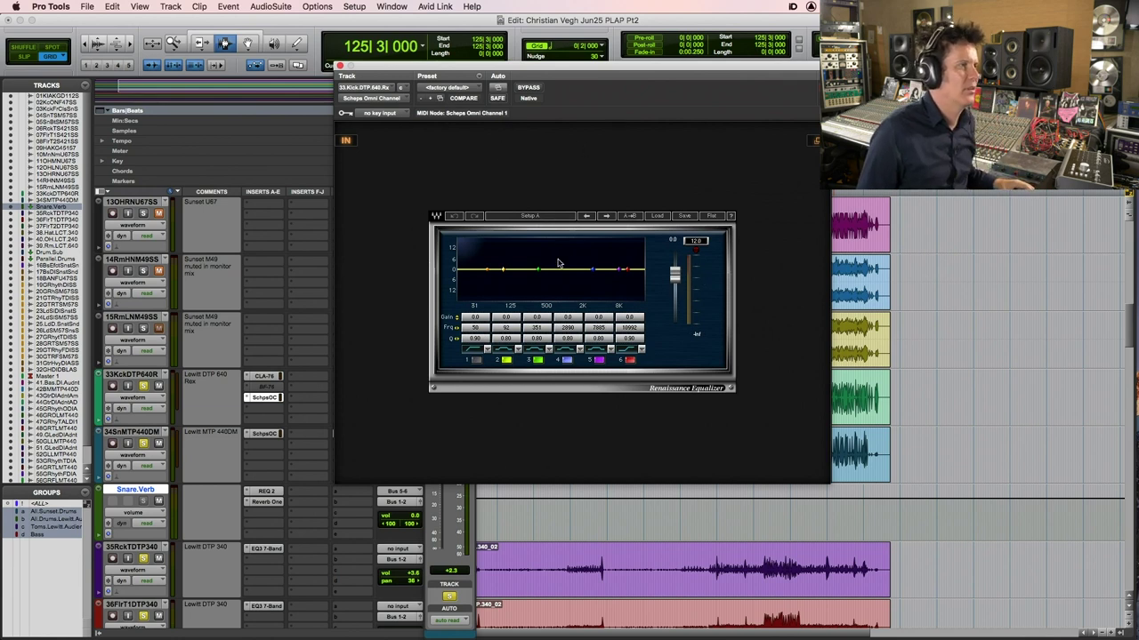
Set the kick REQ 6's band 2 frequency to 80 Hz and its band 3 frequency to 110 Hz
click(507, 329)
click(508, 329)
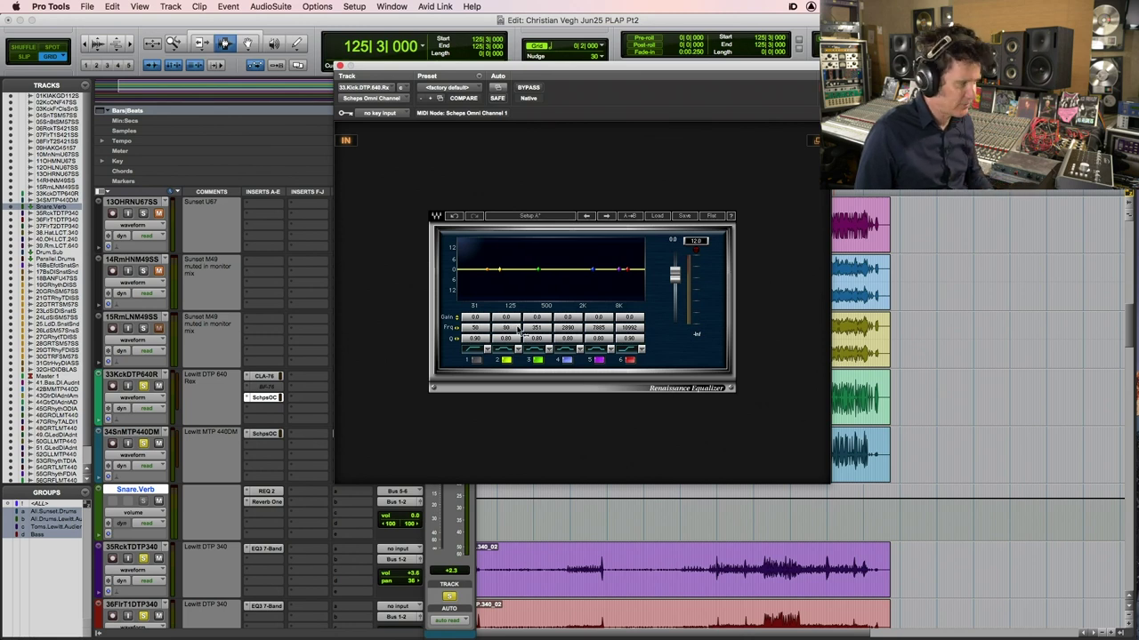
click(539, 328)
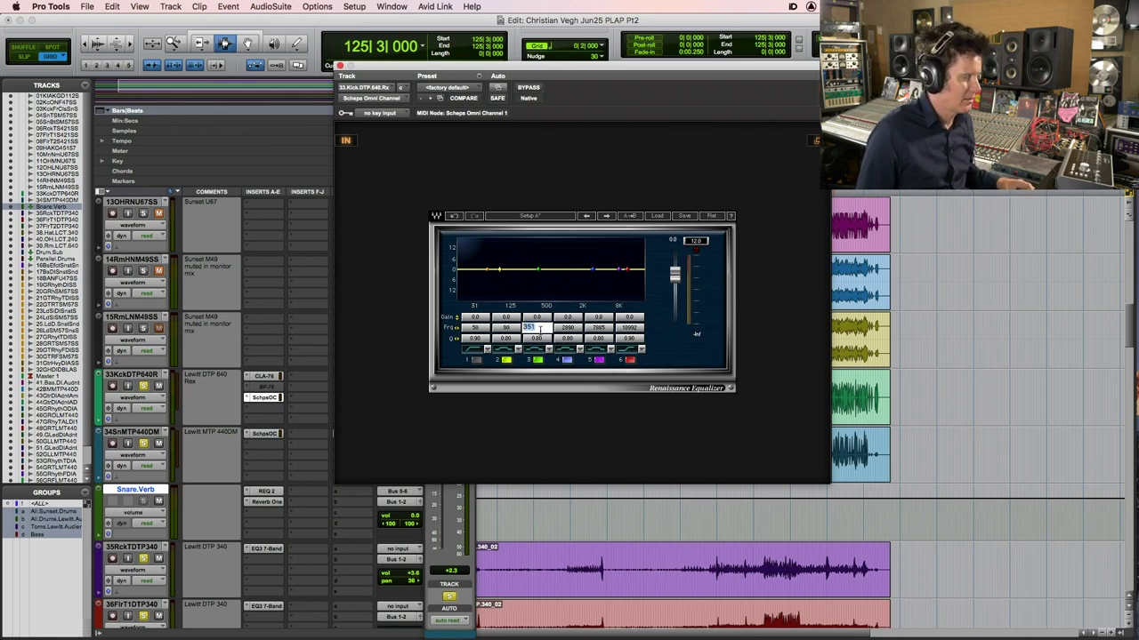
key(Return)
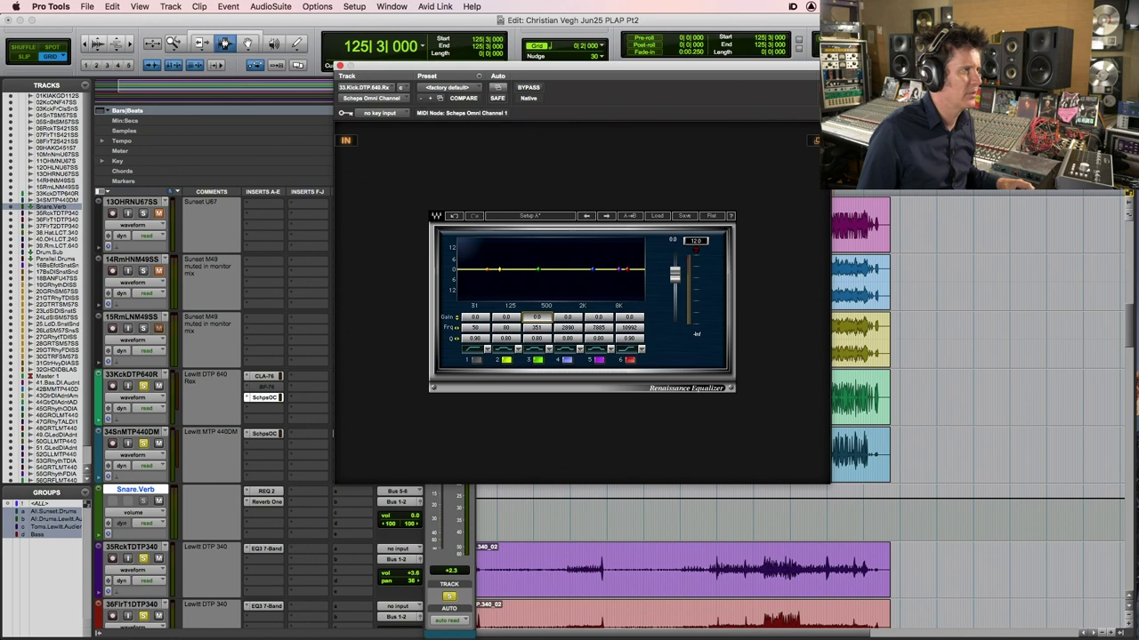
click(537, 328)
text(110)
key(Return)
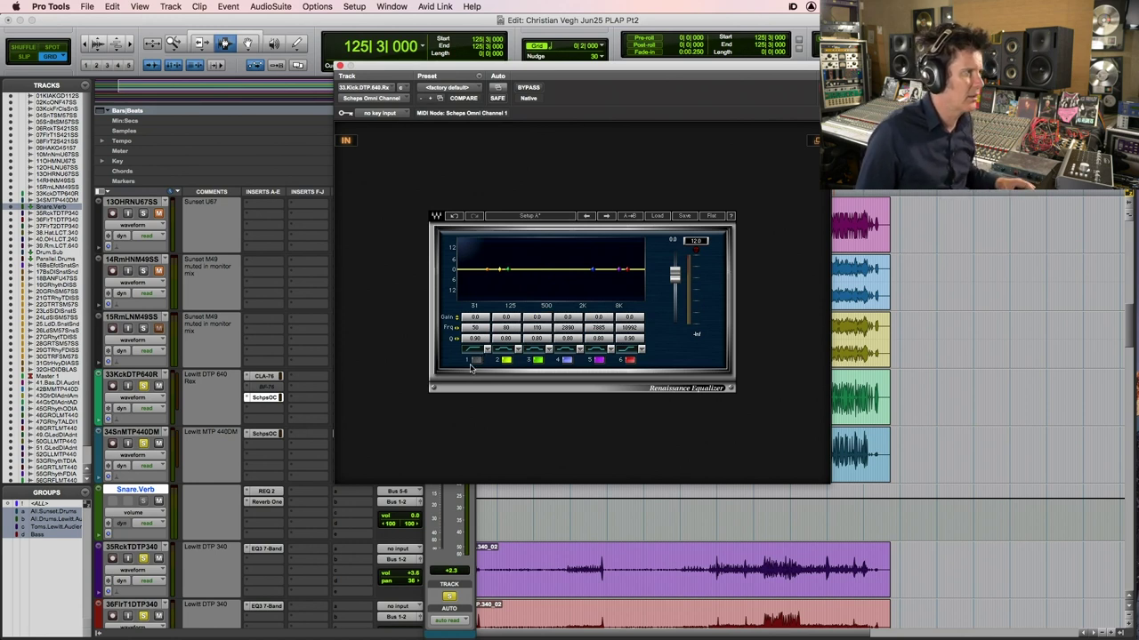
Enable REQ 6 band 1 as a low-end roll-off at about 34 Hz and cut band 2 by about 1.3 dB
click(477, 359)
drag(475, 329, 514, 313)
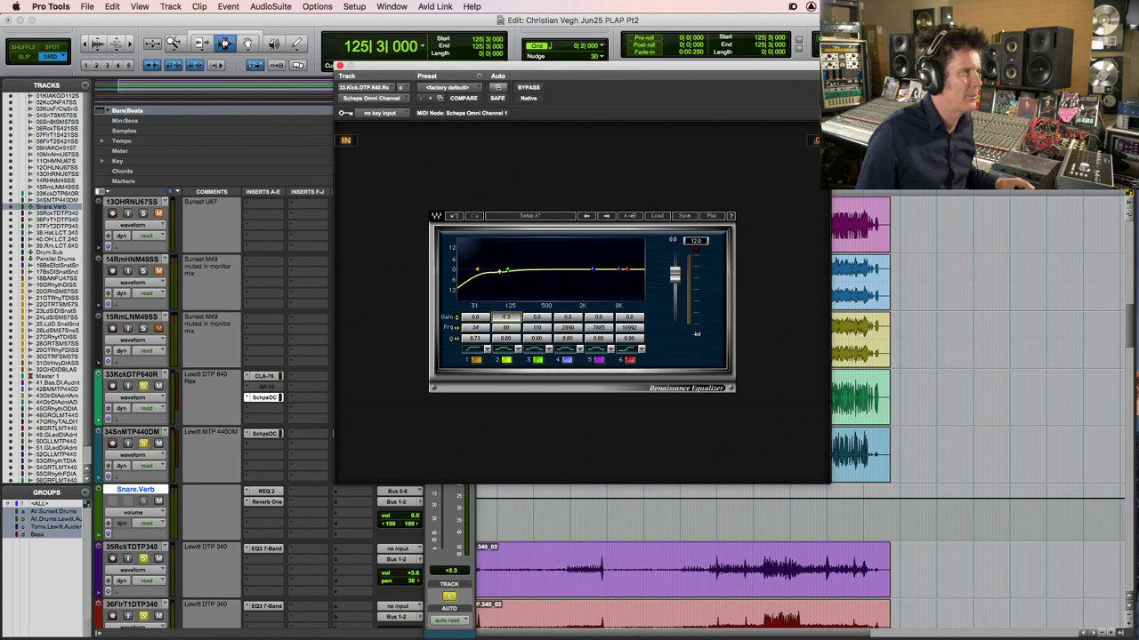
Set REQ 6 band 4 to 60 Hz with a 2.7 dB boost and Q of 1.74, and band 1 to 32 Hz
click(570, 331)
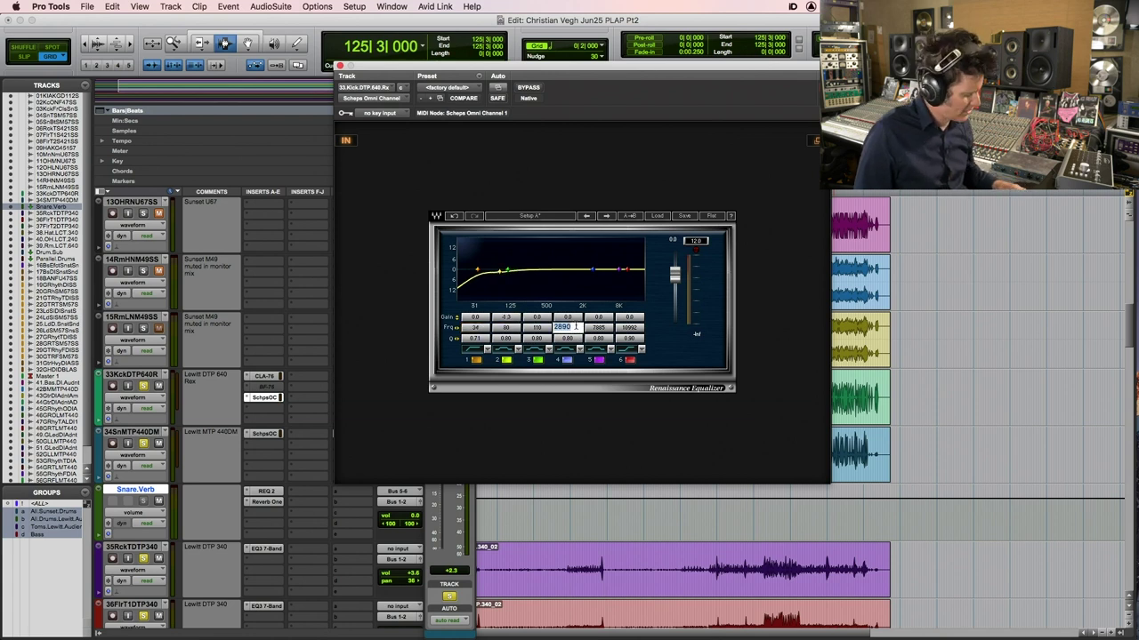
text(60)
key(Return)
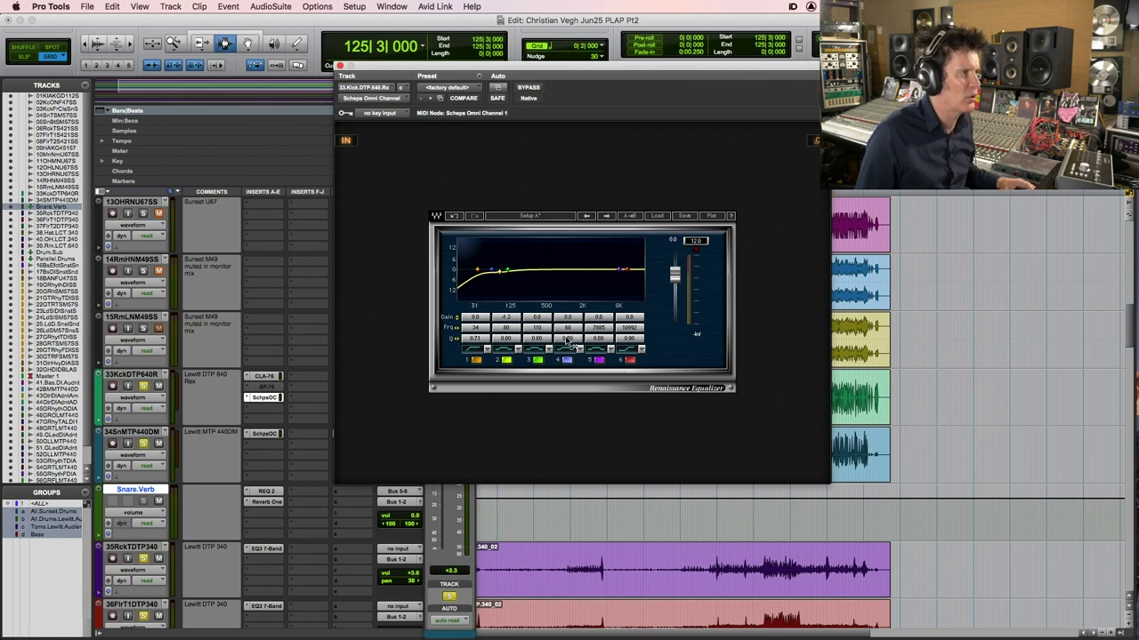
mouse_move(569, 320)
mouse_down()
mouse_move(570, 307)
mouse_move(568, 329)
mouse_up()
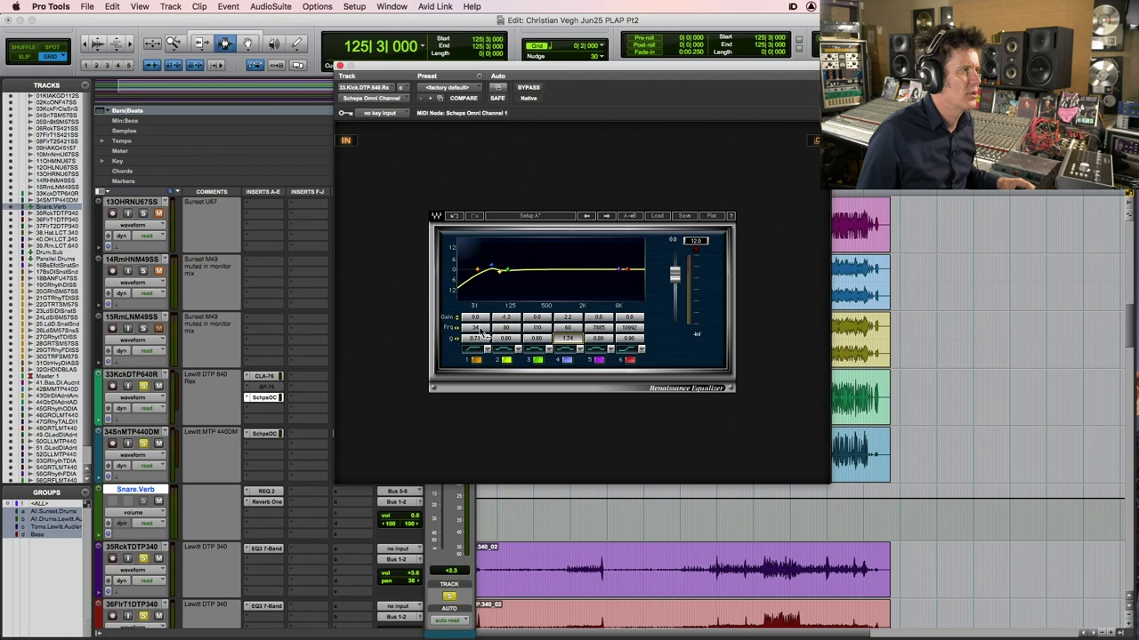
drag(478, 328, 479, 331)
click(561, 318)
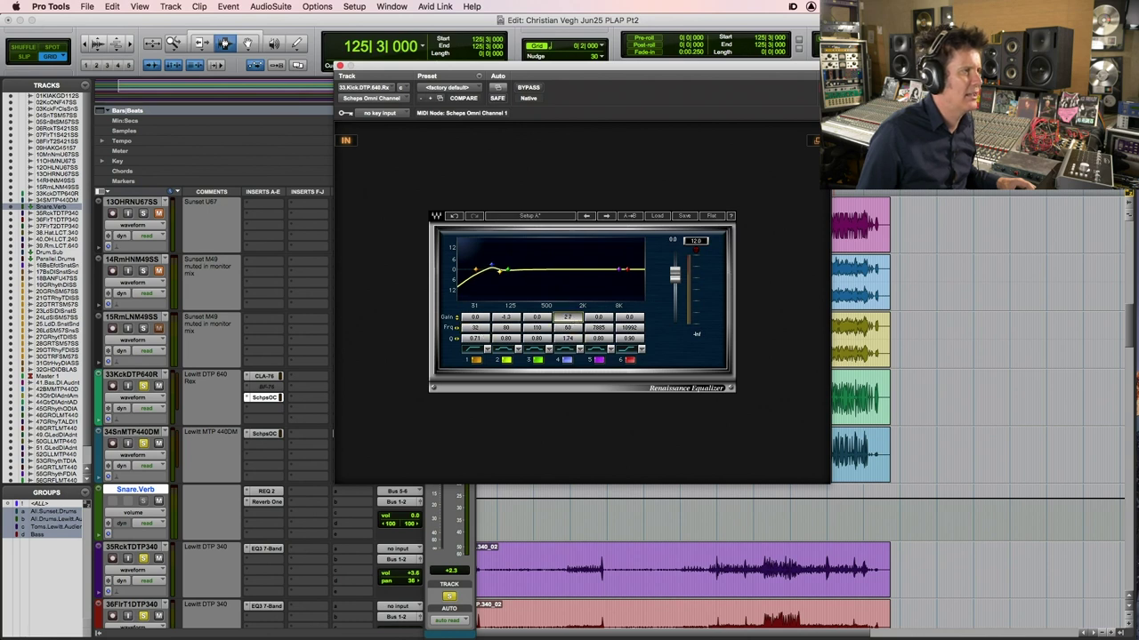
Cut REQ 6 band 2 by 2.4 dB with Q 2.73 and band 3 by about 1.7 dB with Q 2.93
click(515, 323)
mouse_move(505, 339)
mouse_down()
mouse_move(506, 325)
mouse_move(508, 334)
mouse_up()
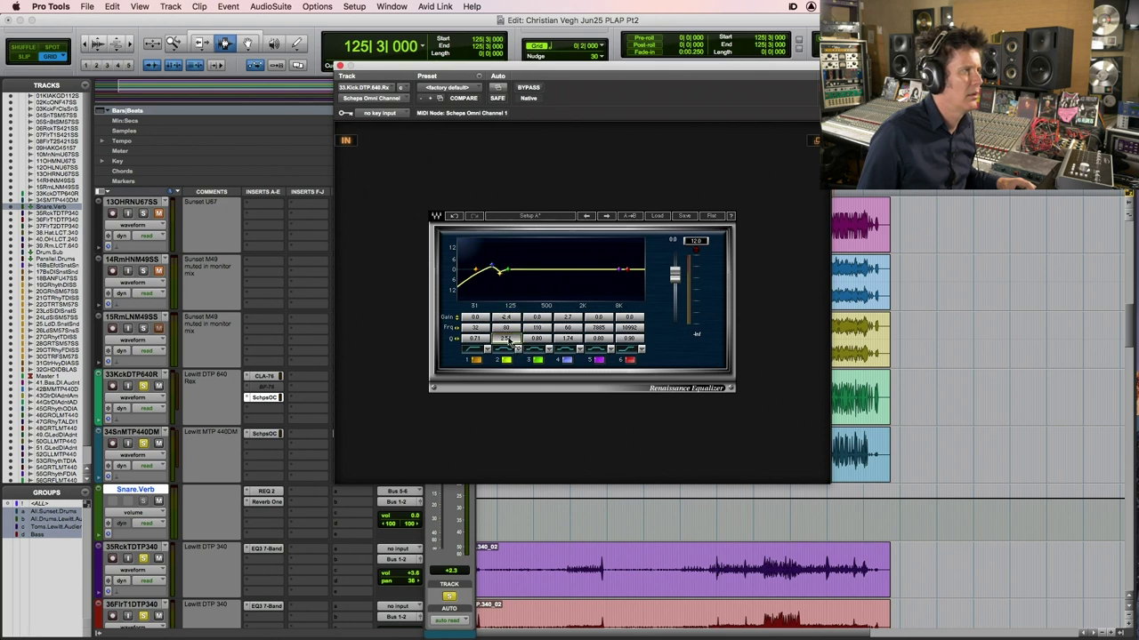
click(537, 342)
drag(537, 318, 536, 331)
click(504, 341)
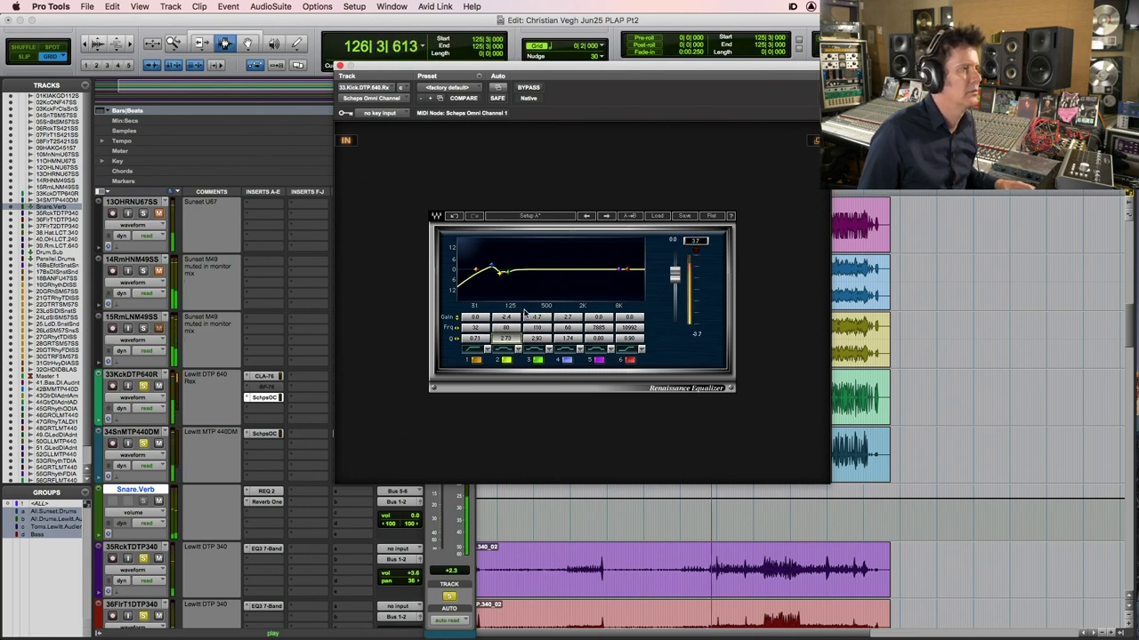
Boost REQ 6 band 5 by 2.7 dB at about 3.9 kHz while auditioning the kick with the drums
drag(598, 318, 597, 308)
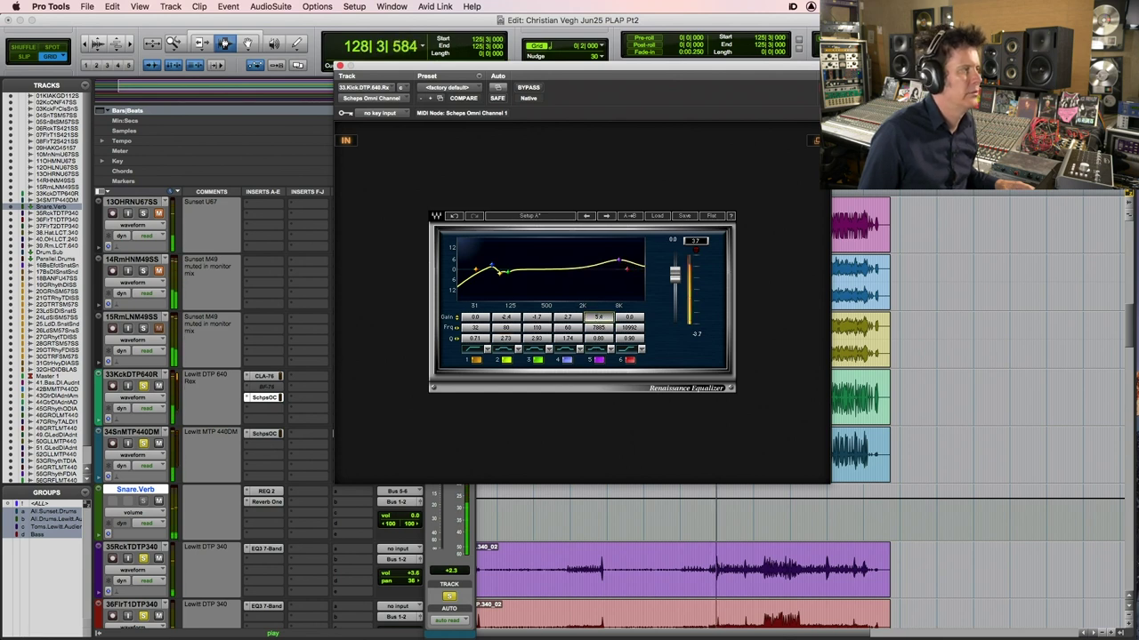
mouse_move(598, 327)
mouse_down()
mouse_move(597, 342)
mouse_move(598, 320)
mouse_move(598, 330)
mouse_up()
click(598, 327)
click(602, 320)
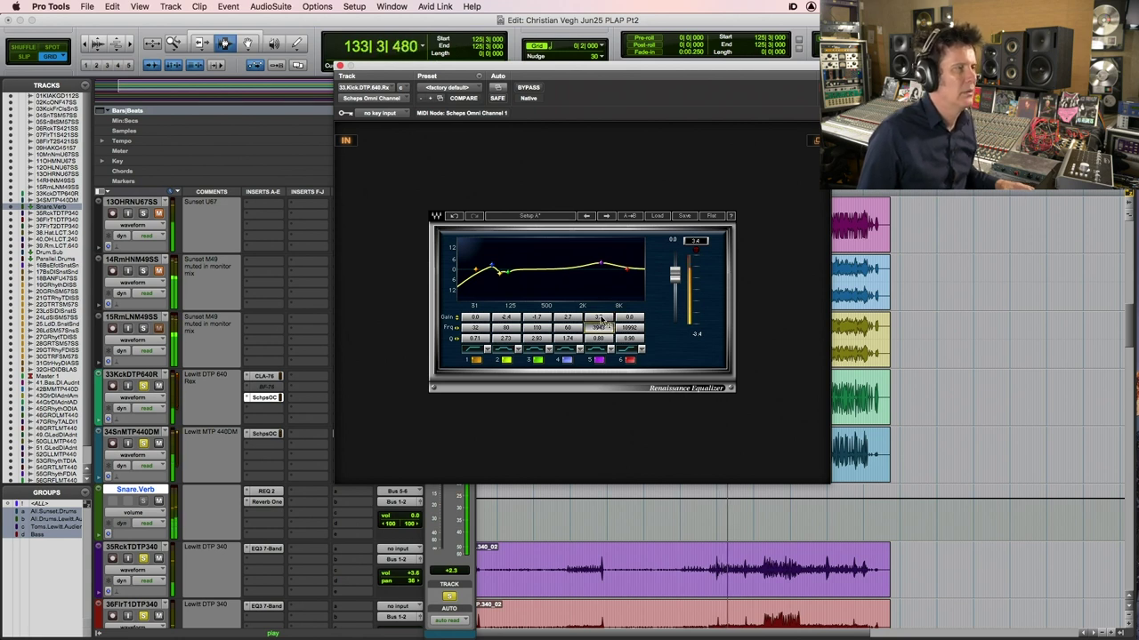
key(space)
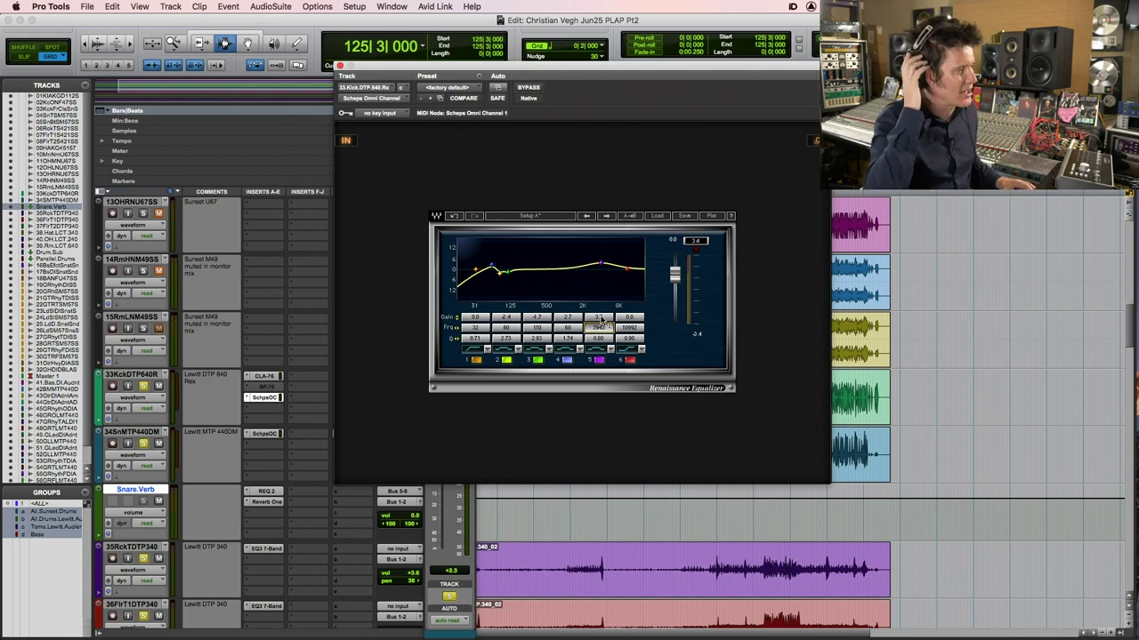
key(space)
drag(602, 320, 602, 326)
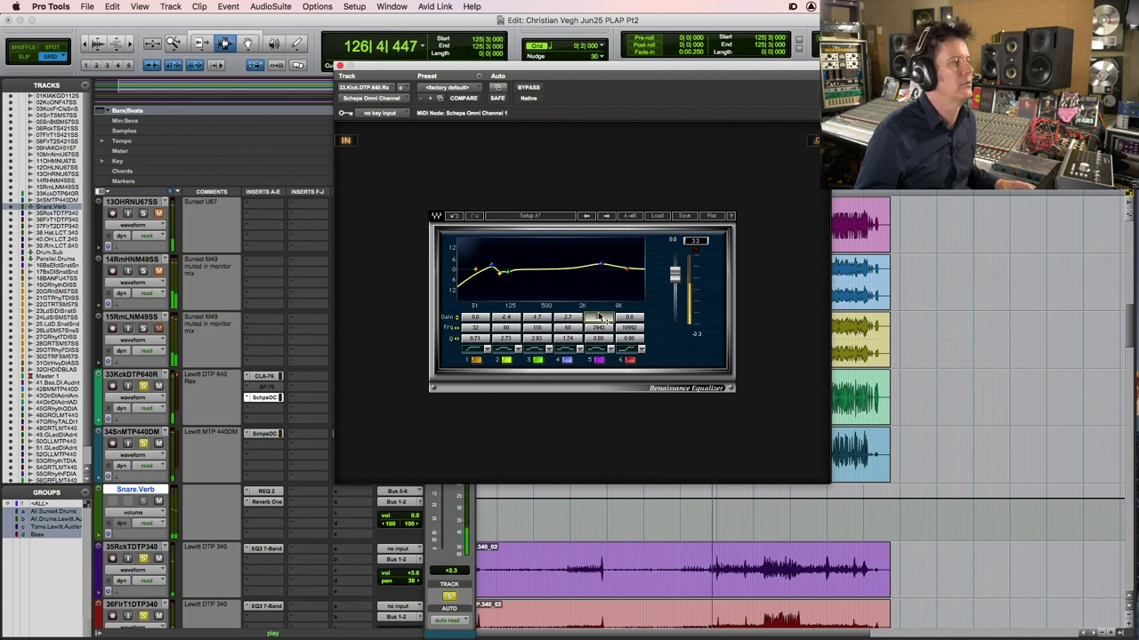
drag(600, 318, 600, 328)
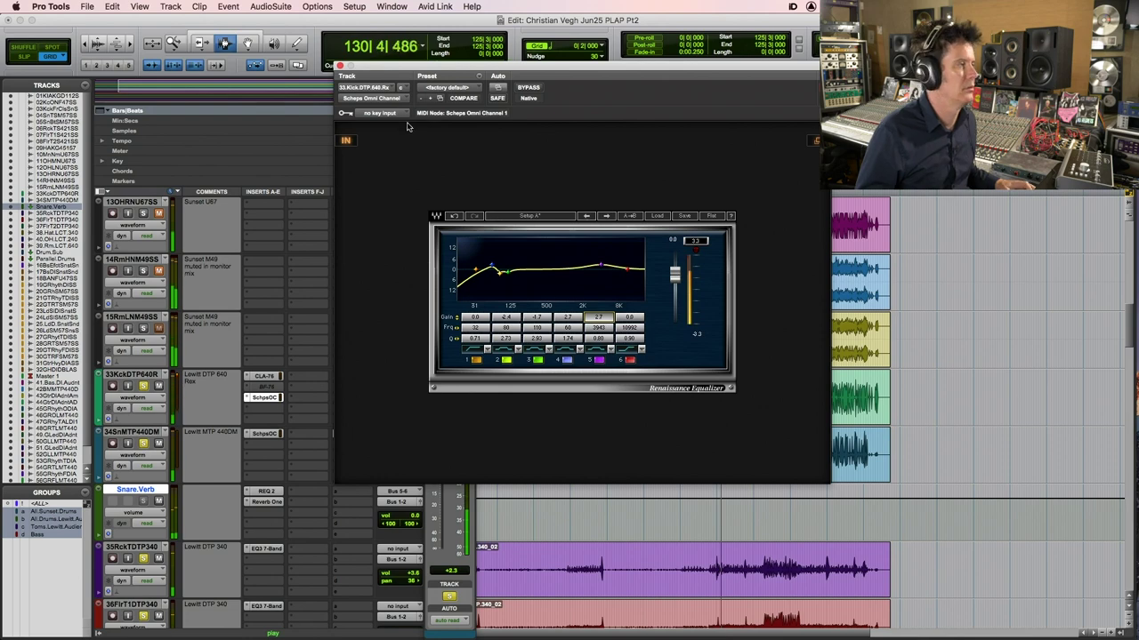
Close the kick plug-in and snare send windows, then stop playback
key(super+w)
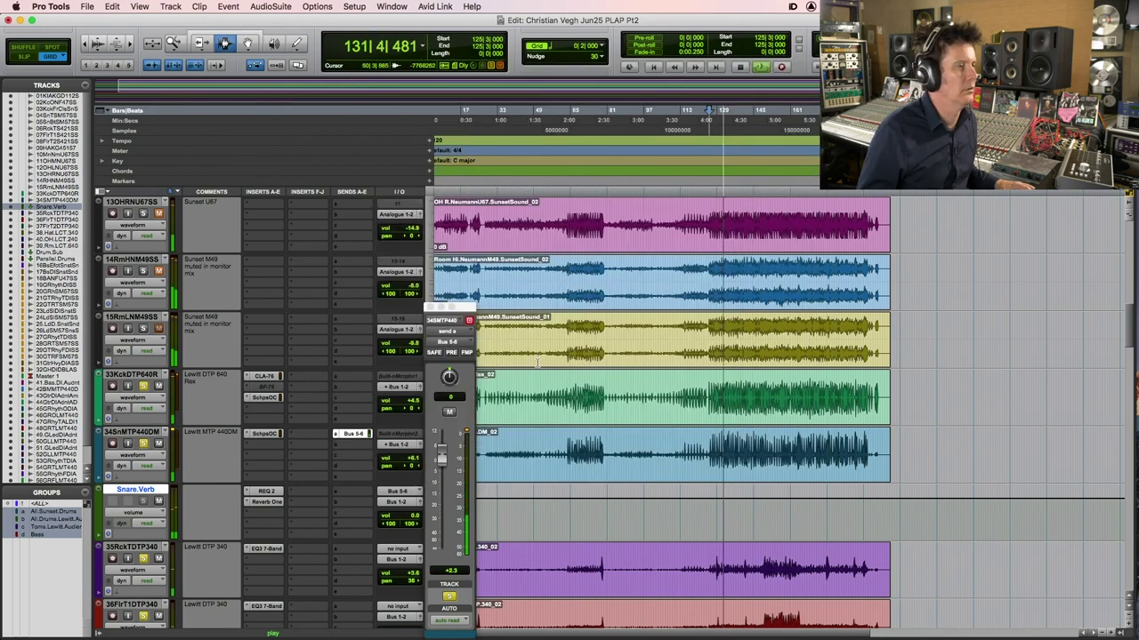
scroll(594, 380, down, 3)
scroll(595, 380, down, 3)
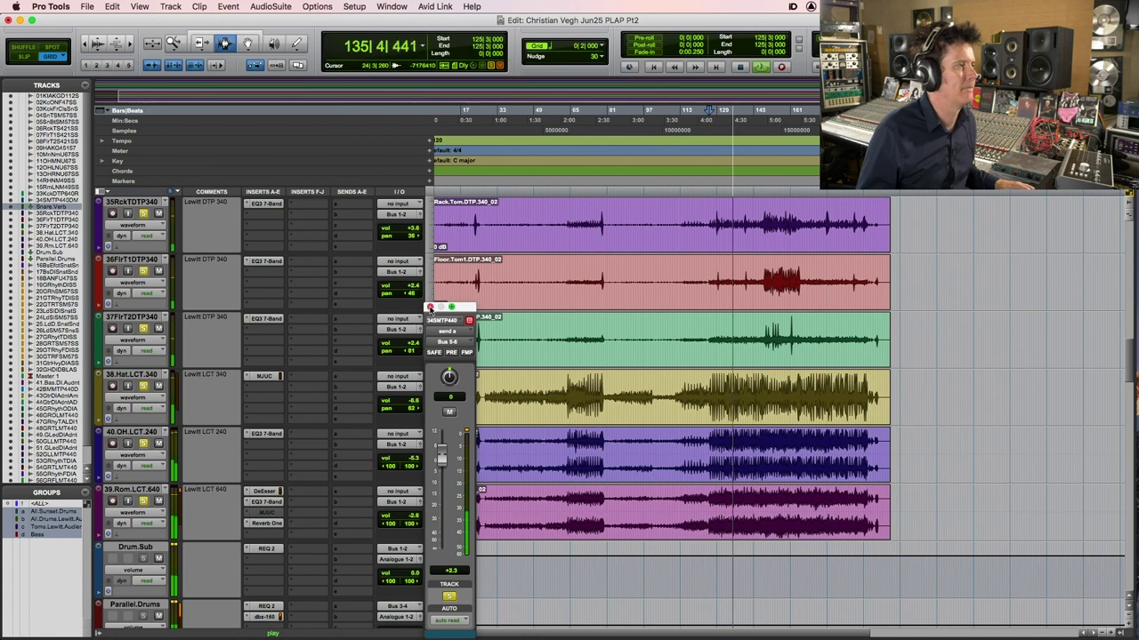
click(429, 307)
key(space)
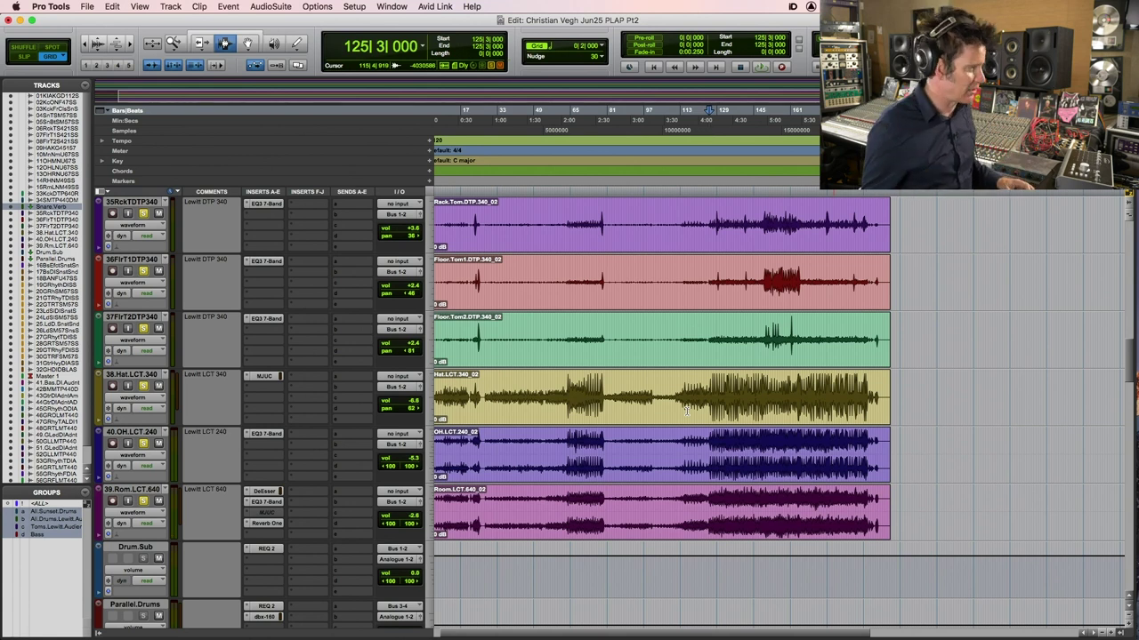
Open the REQ 2 equalizer on Drum.Sub and place the playback start at bar 126, beat 3
click(718, 465)
scroll(709, 461, down, 1)
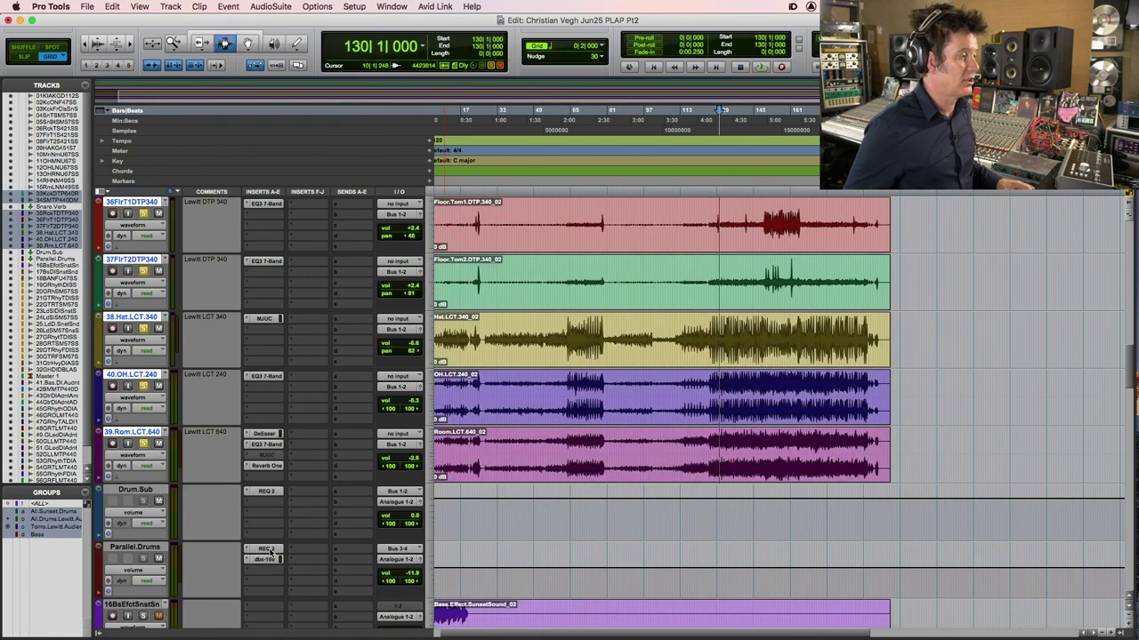
click(266, 492)
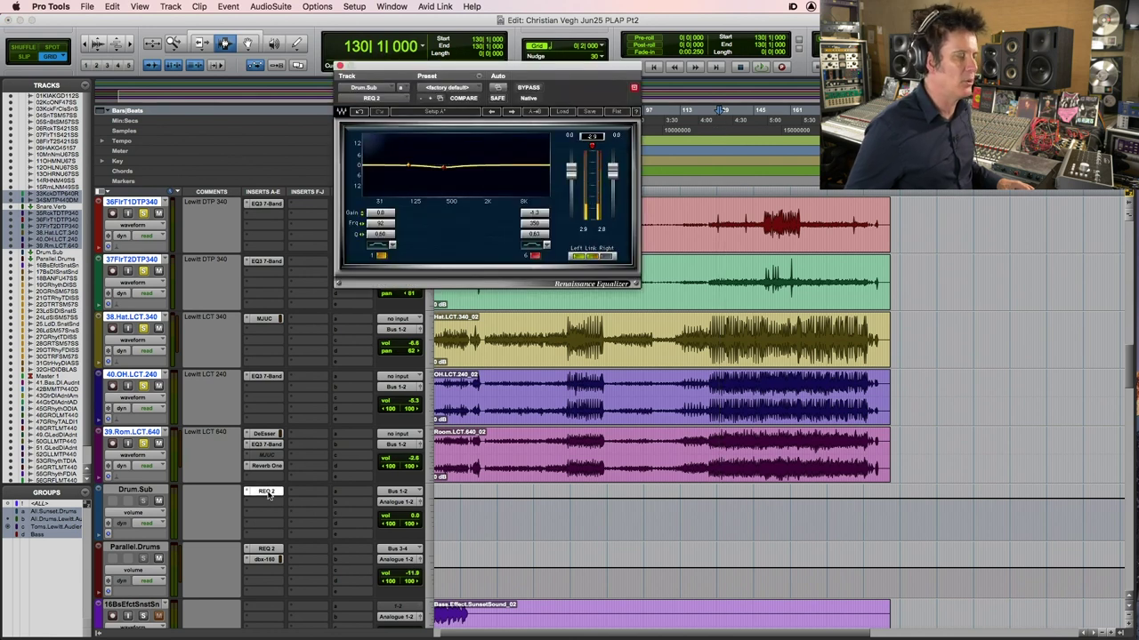
click(709, 392)
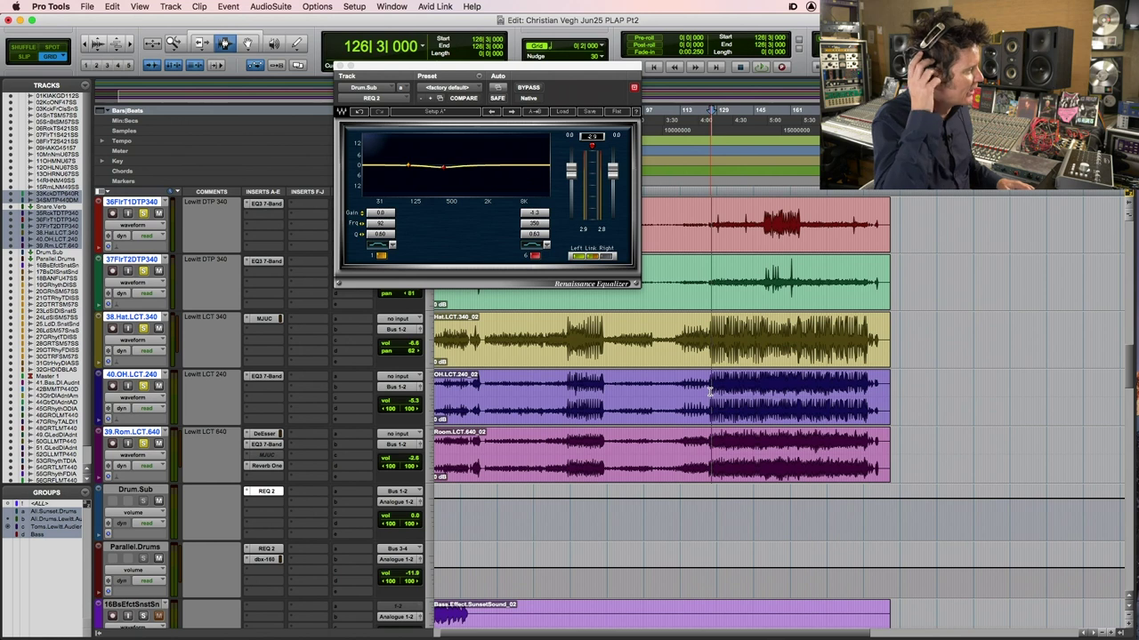
Audition the drums from bar 126, beat 3, and close the Drum.Sub equalizer window
key(space)
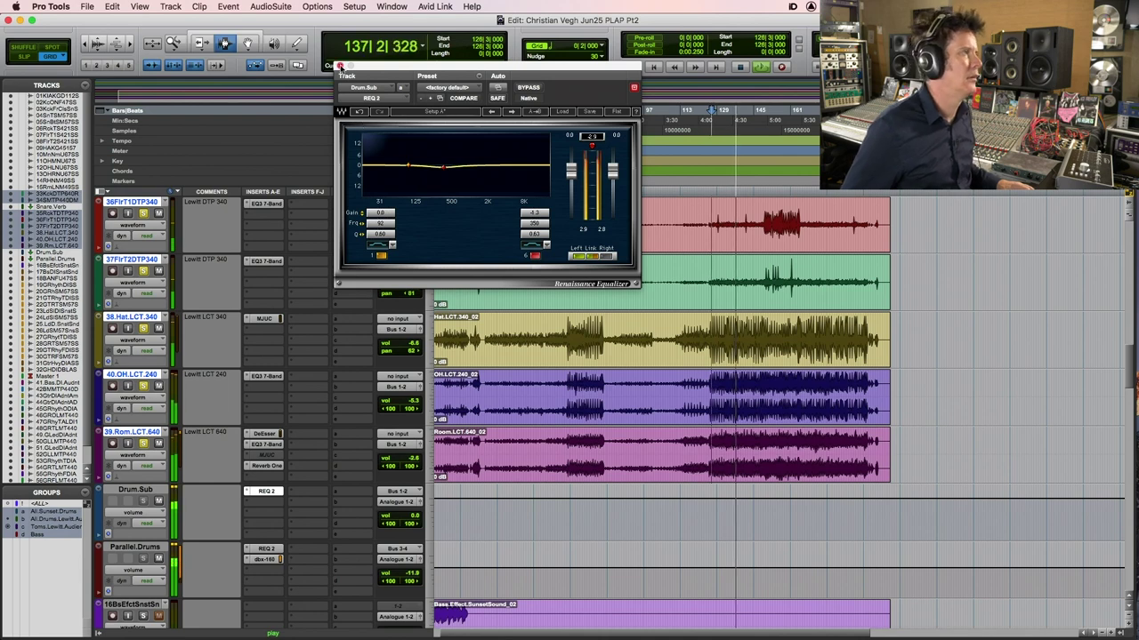
click(339, 66)
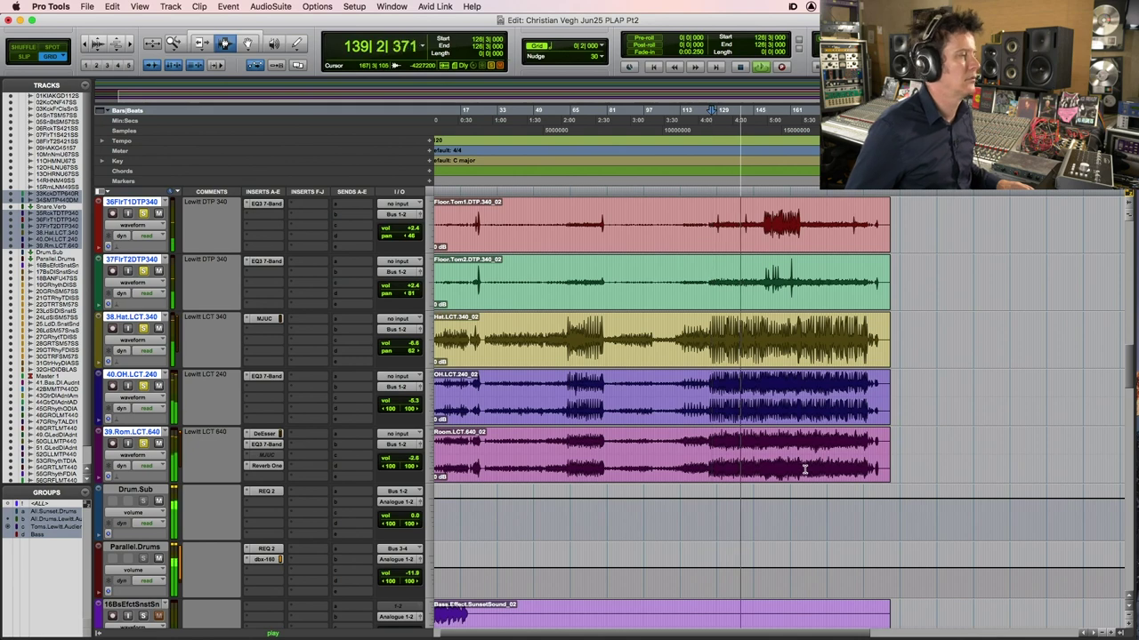
scroll(804, 469, up, 3)
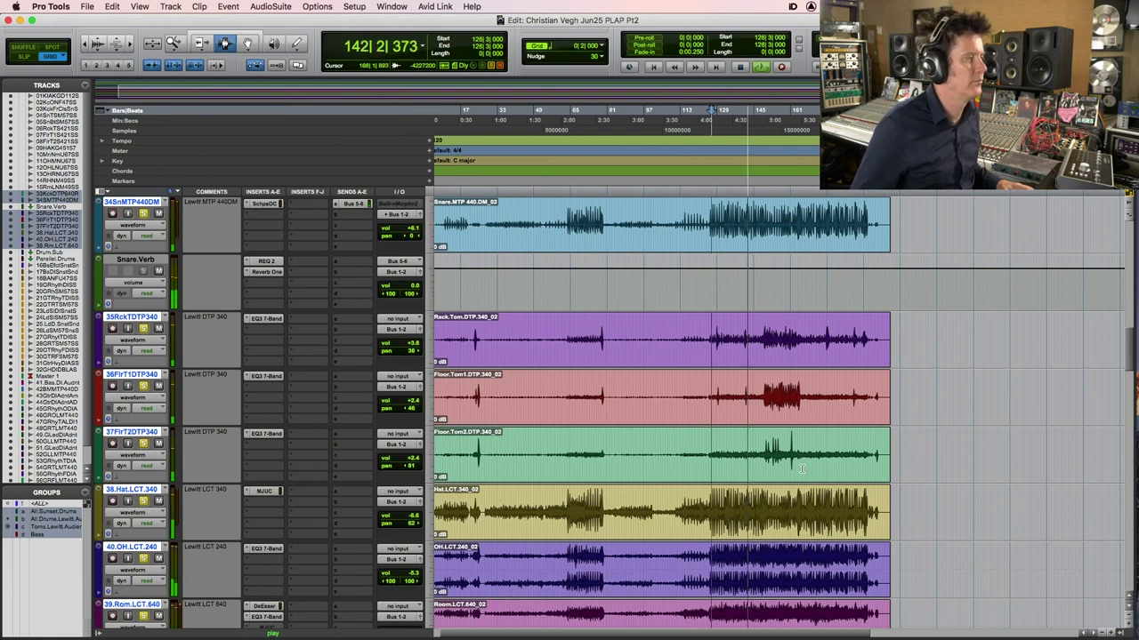
key(space)
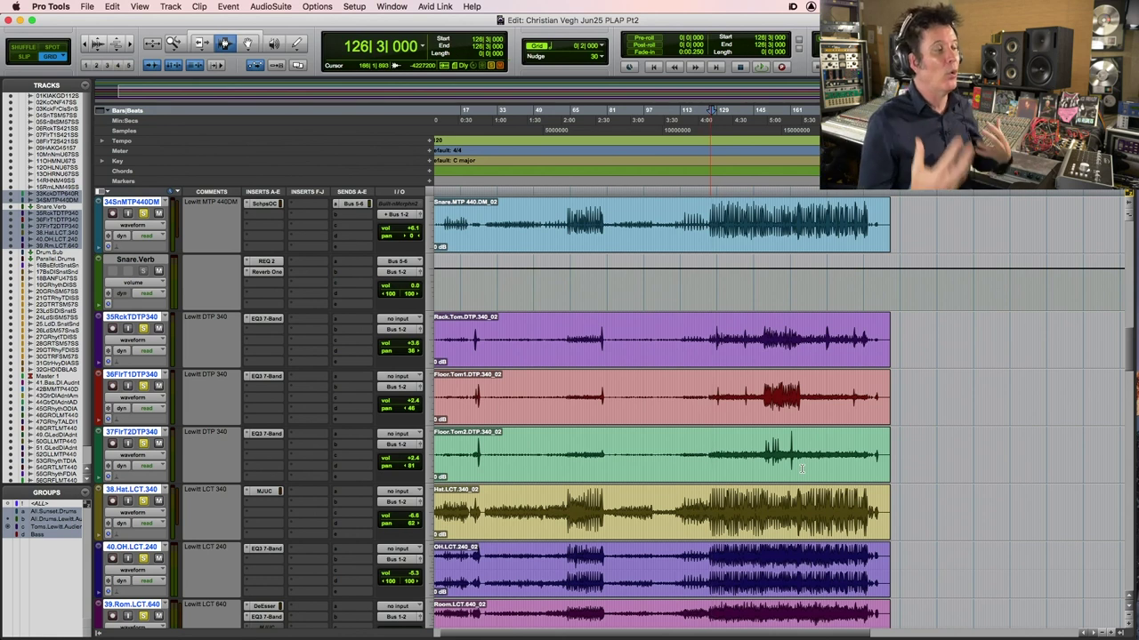
Place the playback start at bar 126, beat 1, on the room microphone track
click(706, 339)
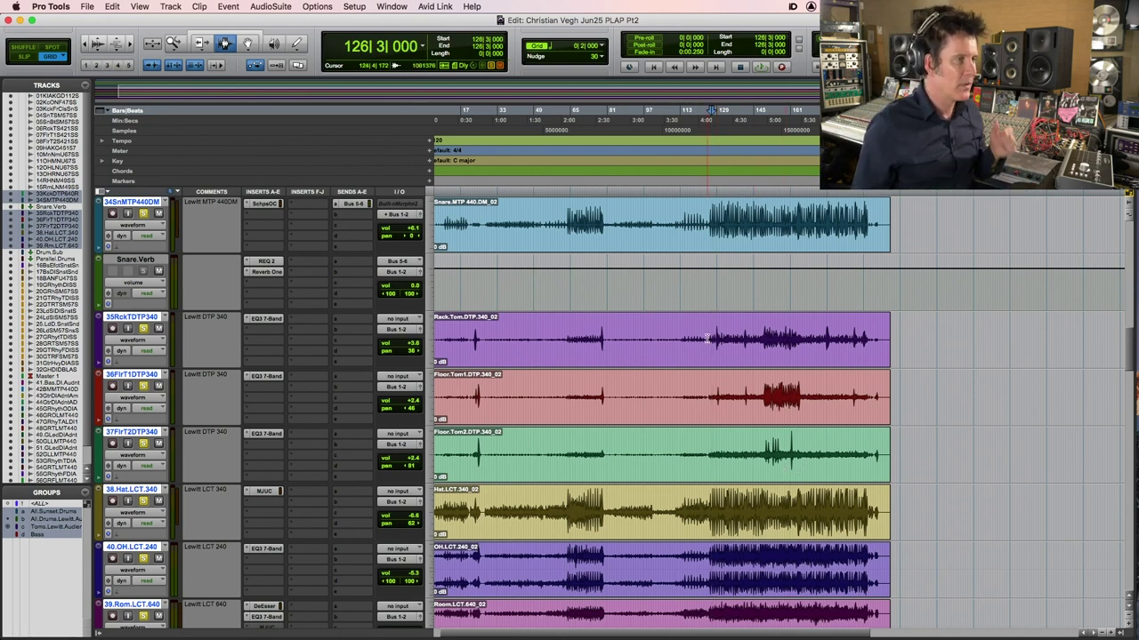
click(710, 336)
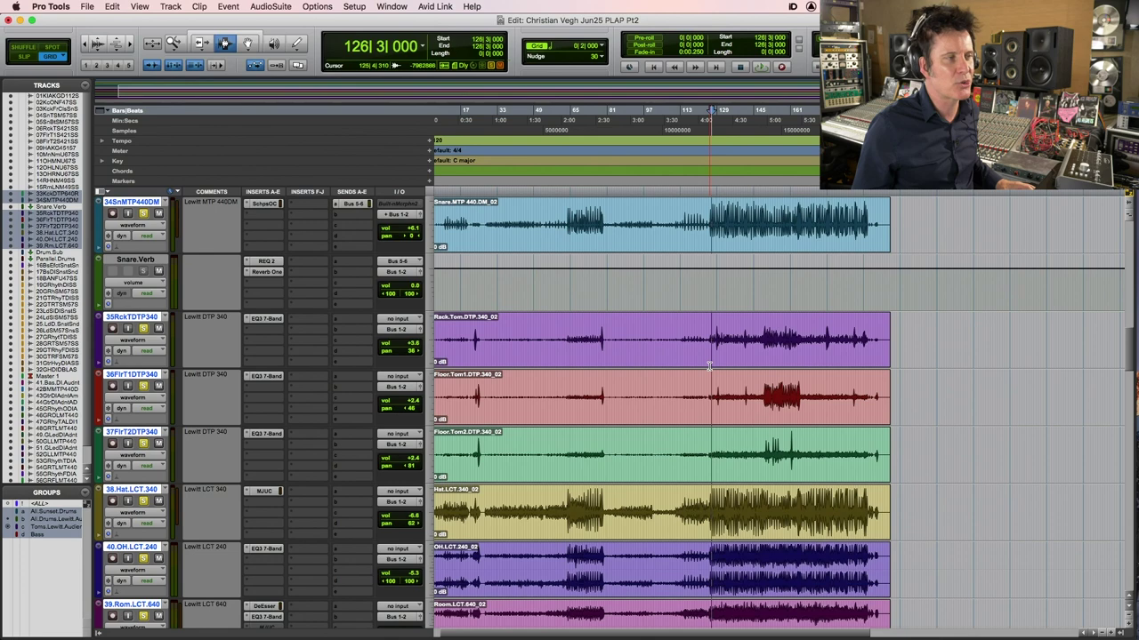
scroll(708, 365, down, 3)
scroll(709, 365, down, 3)
click(709, 280)
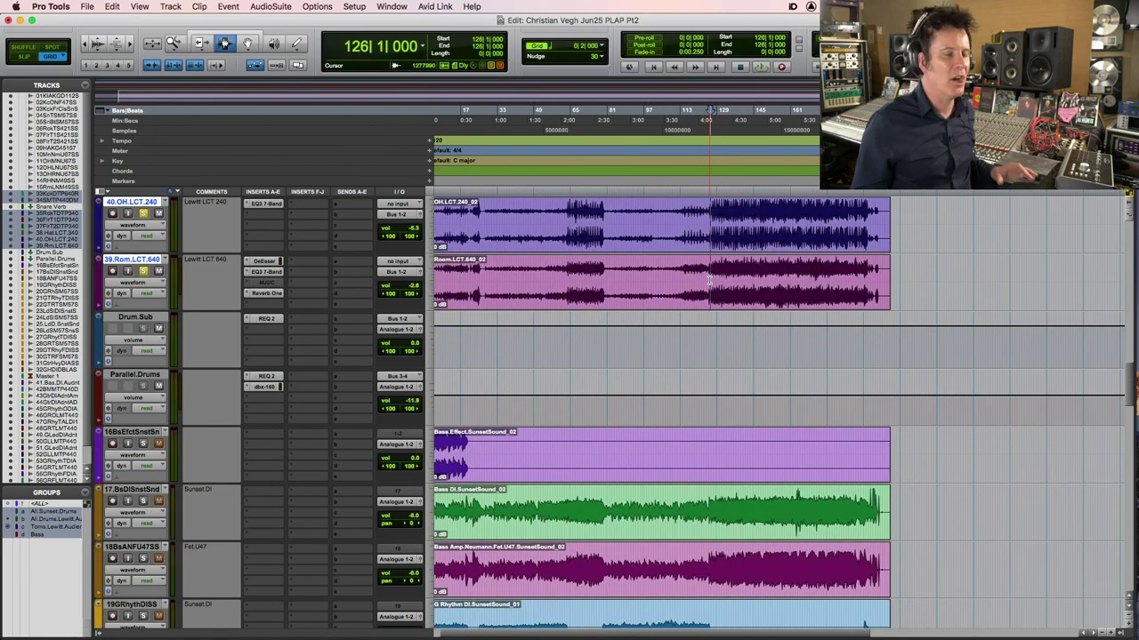
Route the outputs of both Drum.Sub and Parallel.Drums to Bus 7-8 (Stereo)
click(152, 316)
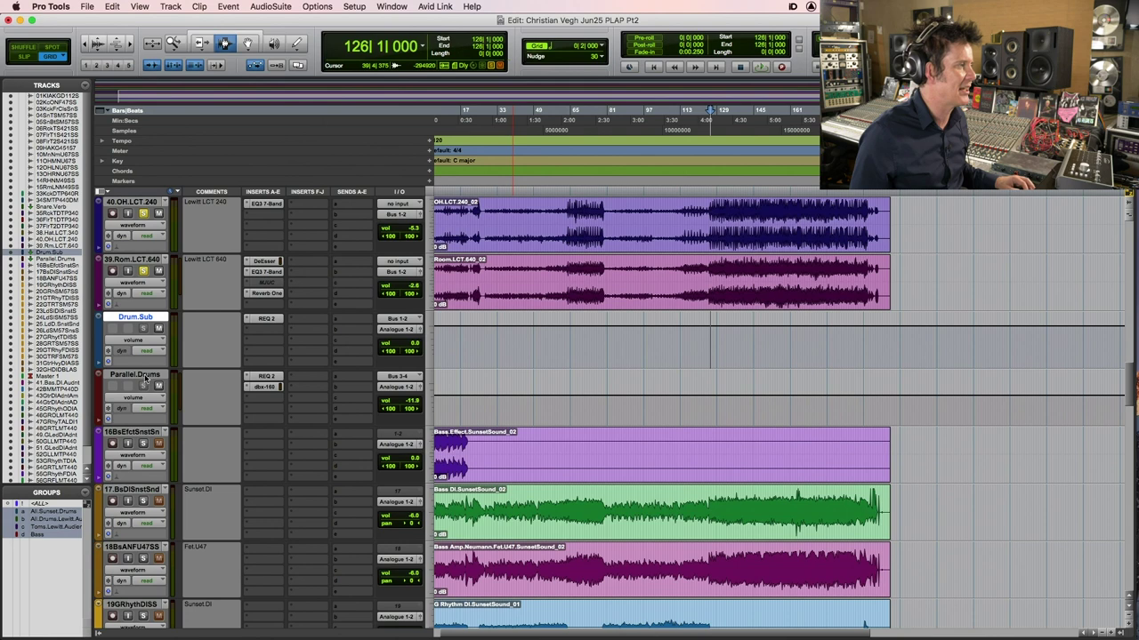
key(shift+semicolon)
click(397, 331)
mouse_move(404, 340)
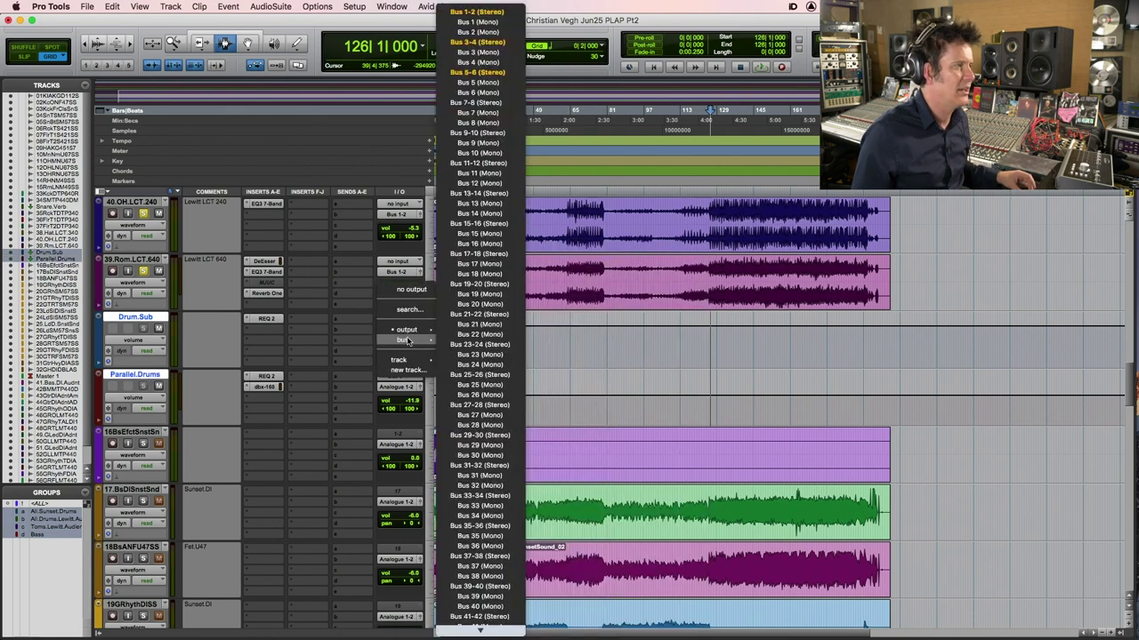
alt+shift+click(487, 103)
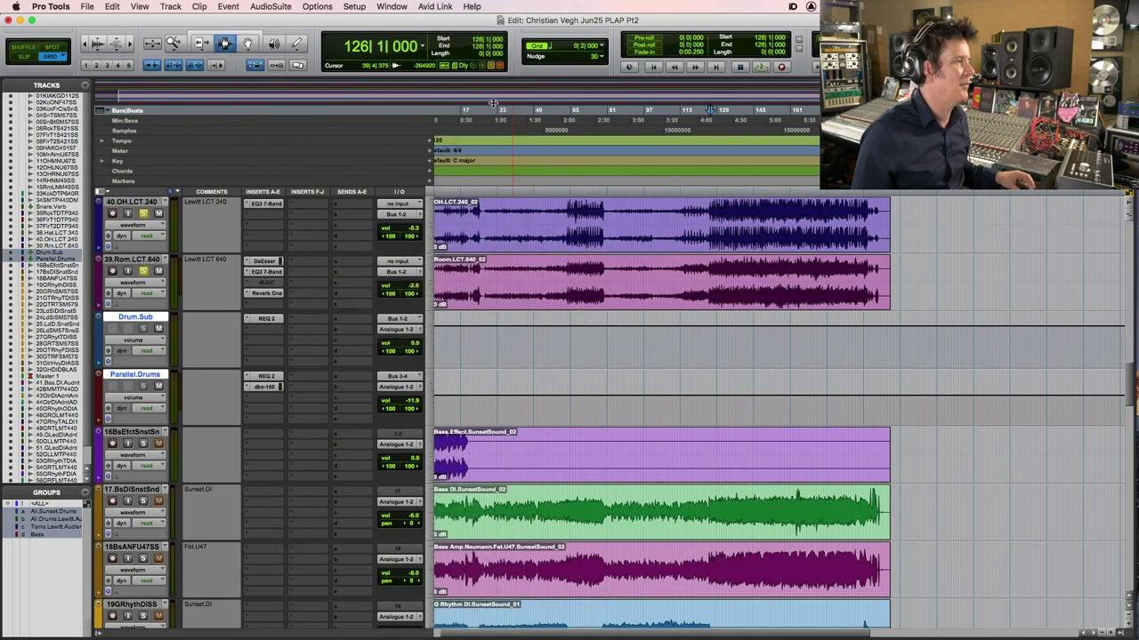
Create one new stereo Aux Input track directly below Drum.Sub and Parallel.Drums
super+click(167, 377)
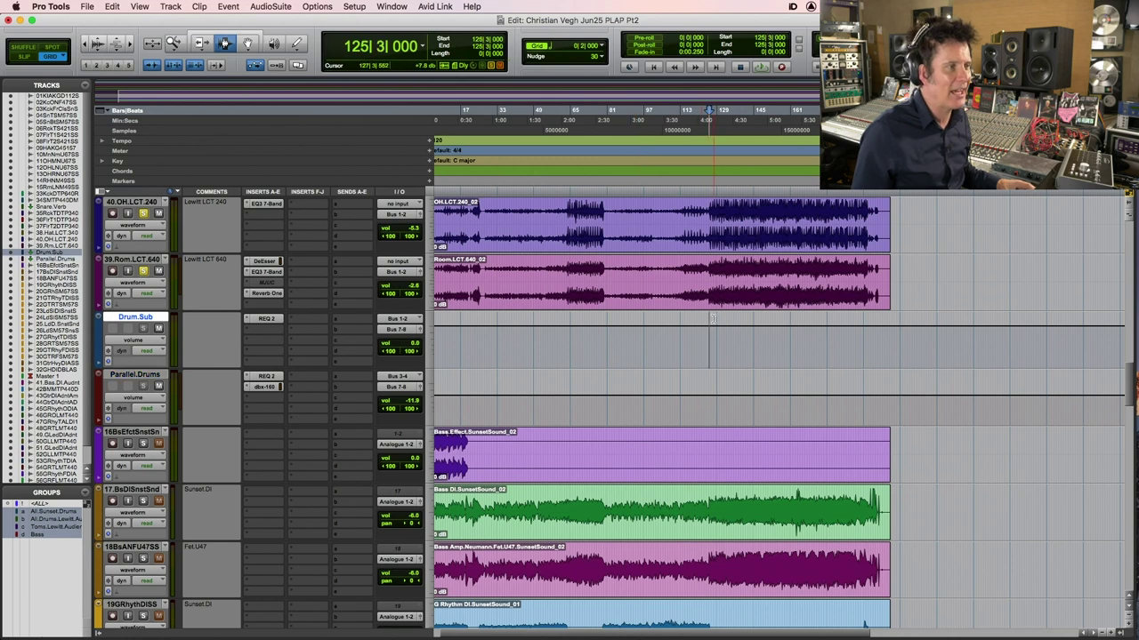
super+click(154, 376)
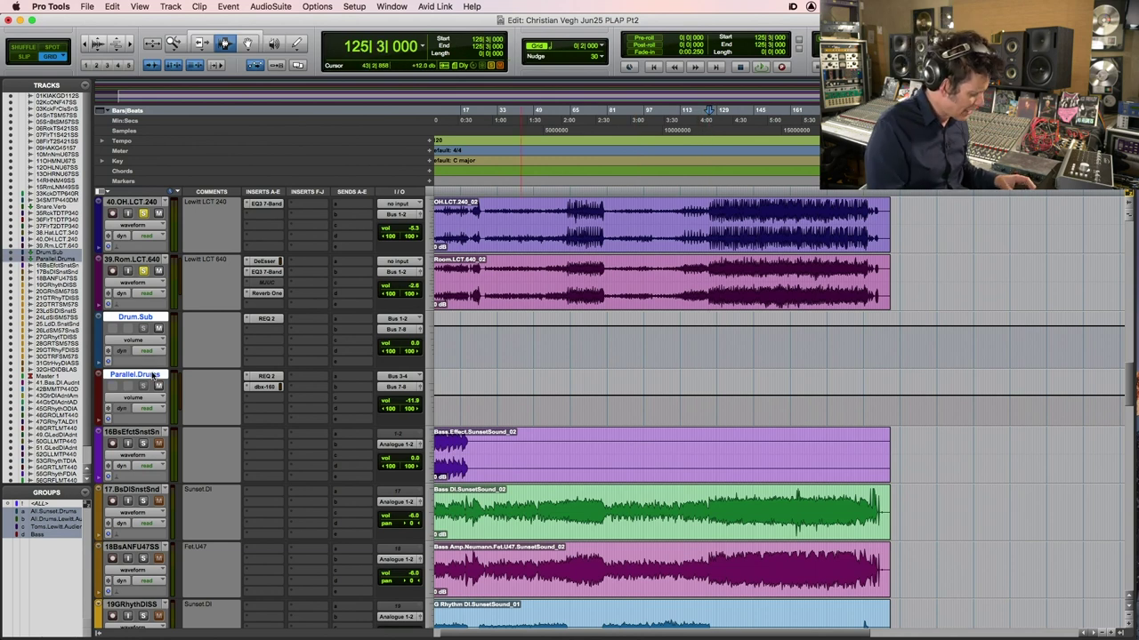
key(super+shift+n)
key(super+Down)
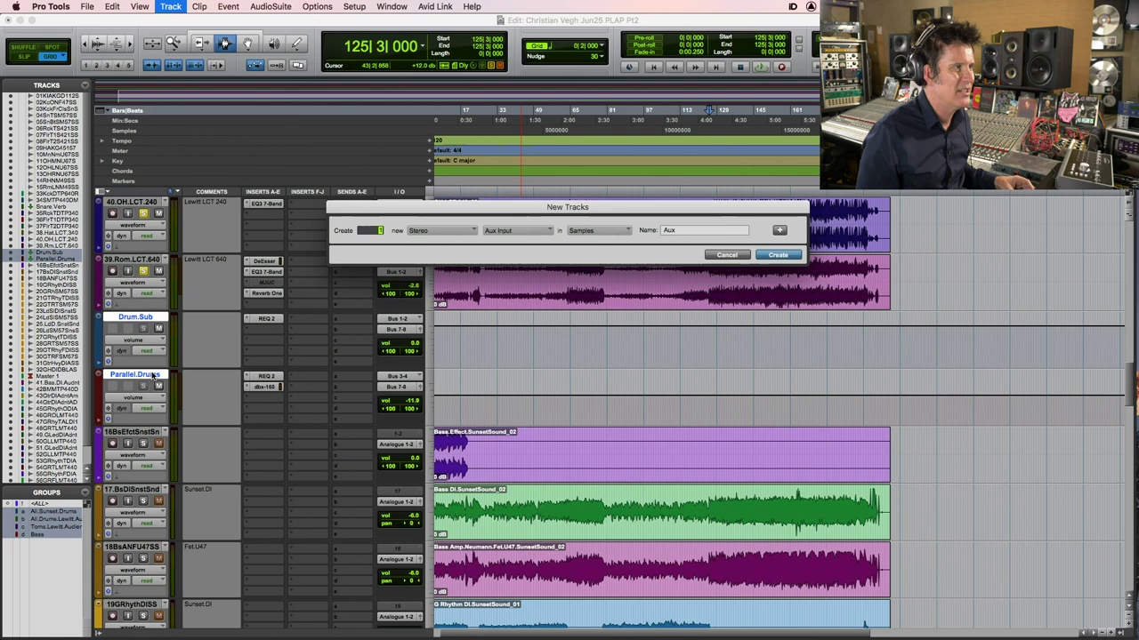
key(Return)
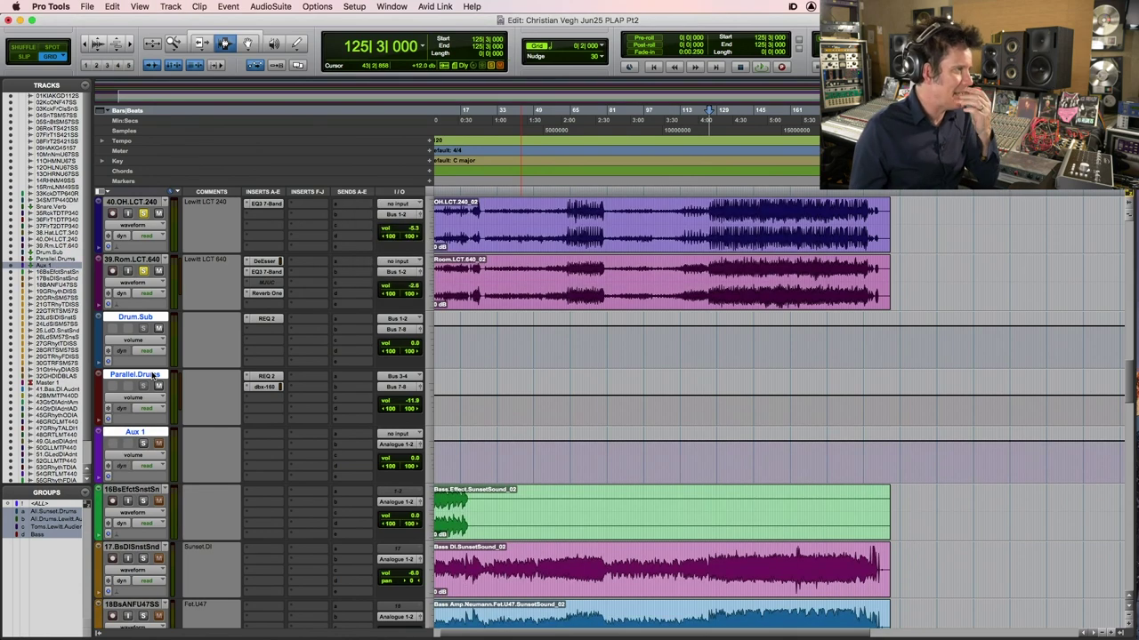
Set the new aux track's input to Bus 7-8 (Stereo) and rename the track Drums.Bus.ALL
click(397, 434)
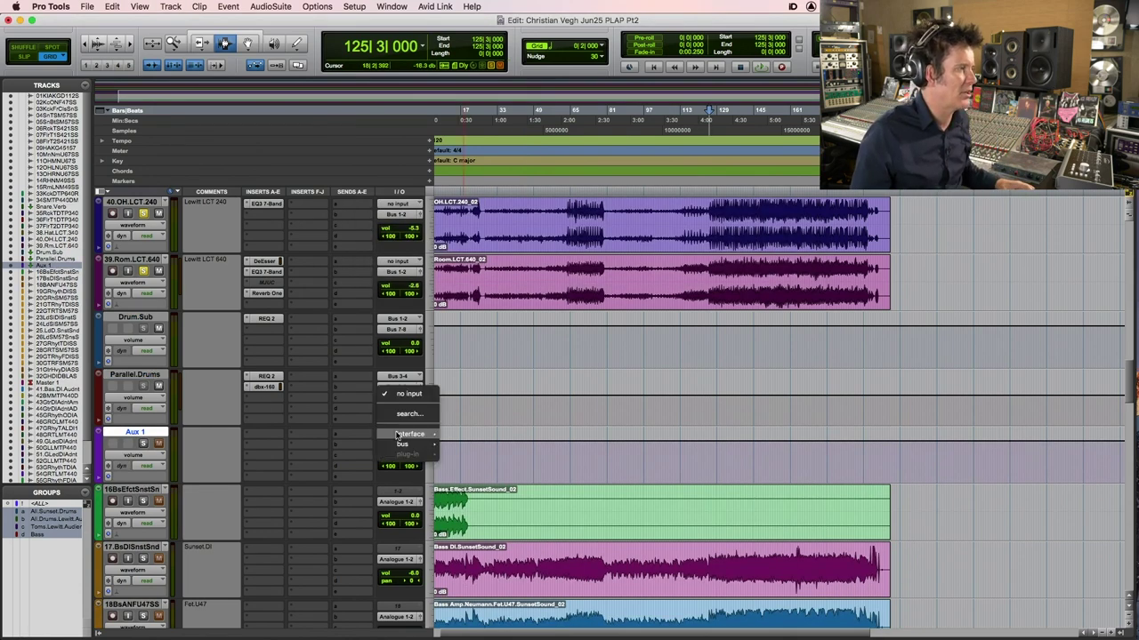
mouse_move(407, 444)
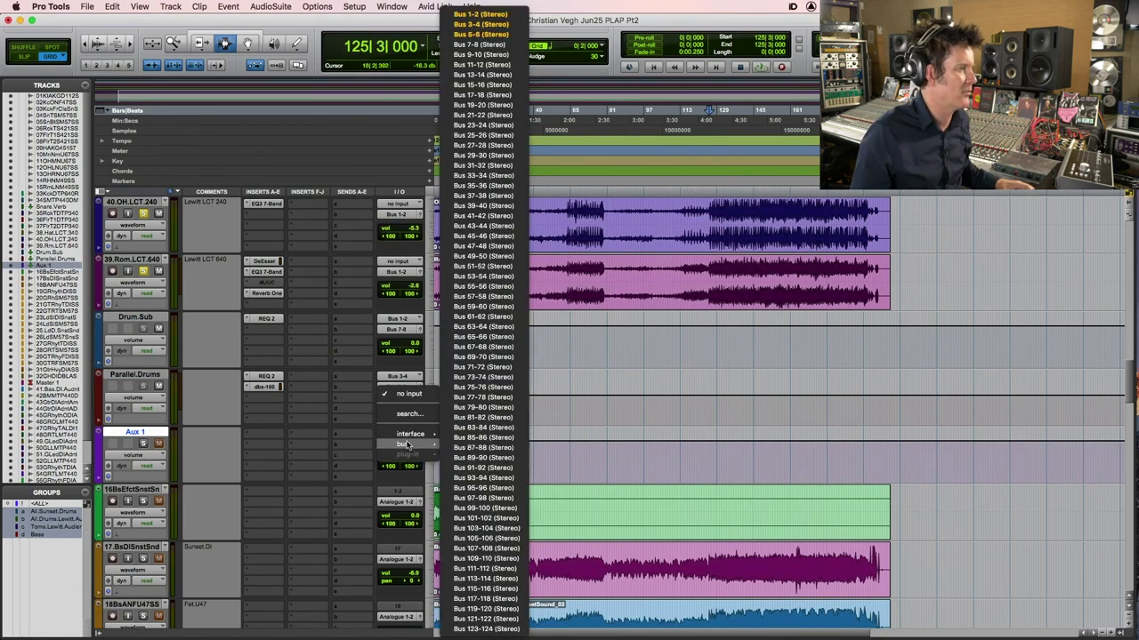
click(474, 45)
double_click(129, 432)
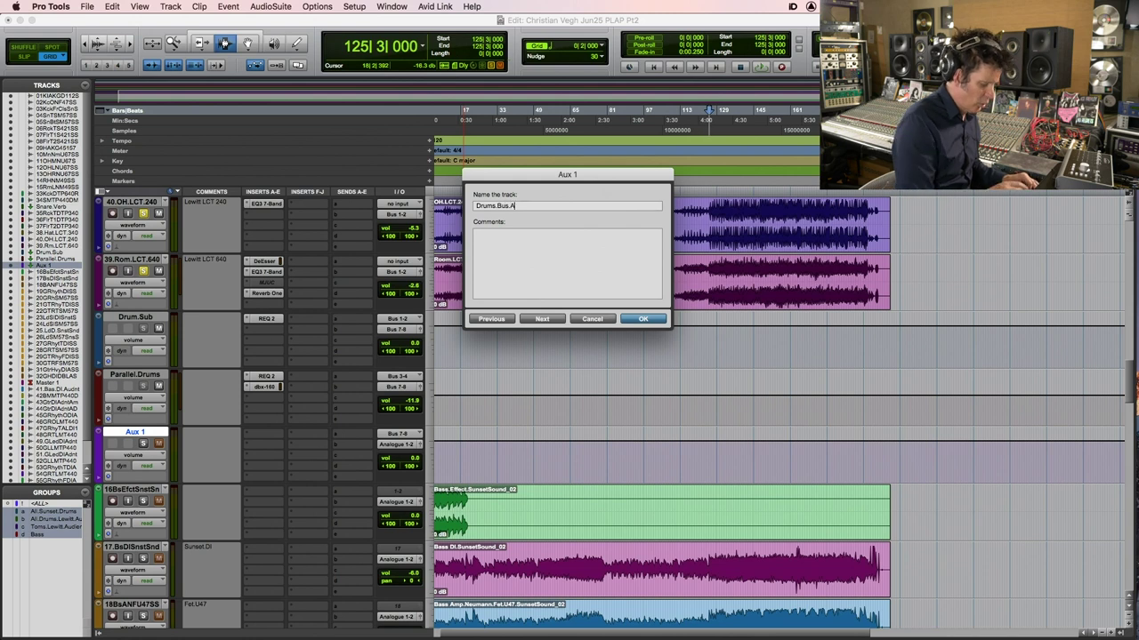
key(Return)
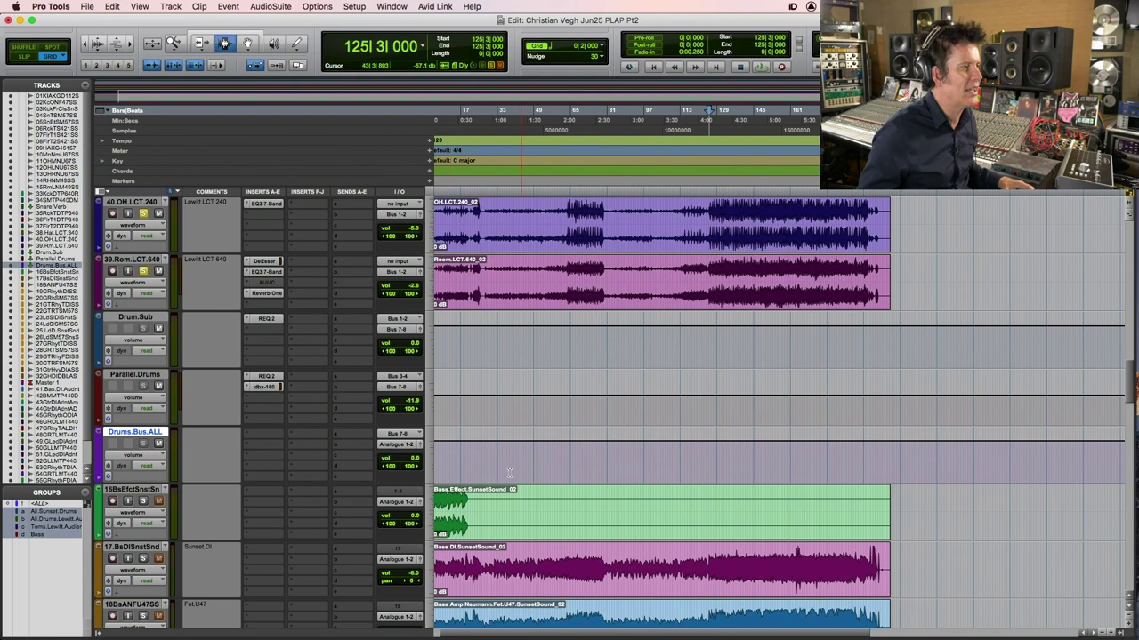
Insert the Waves J37 (stereo) tape plug-in on the first insert of Drums.Bus.ALL
click(263, 437)
mouse_move(312, 434)
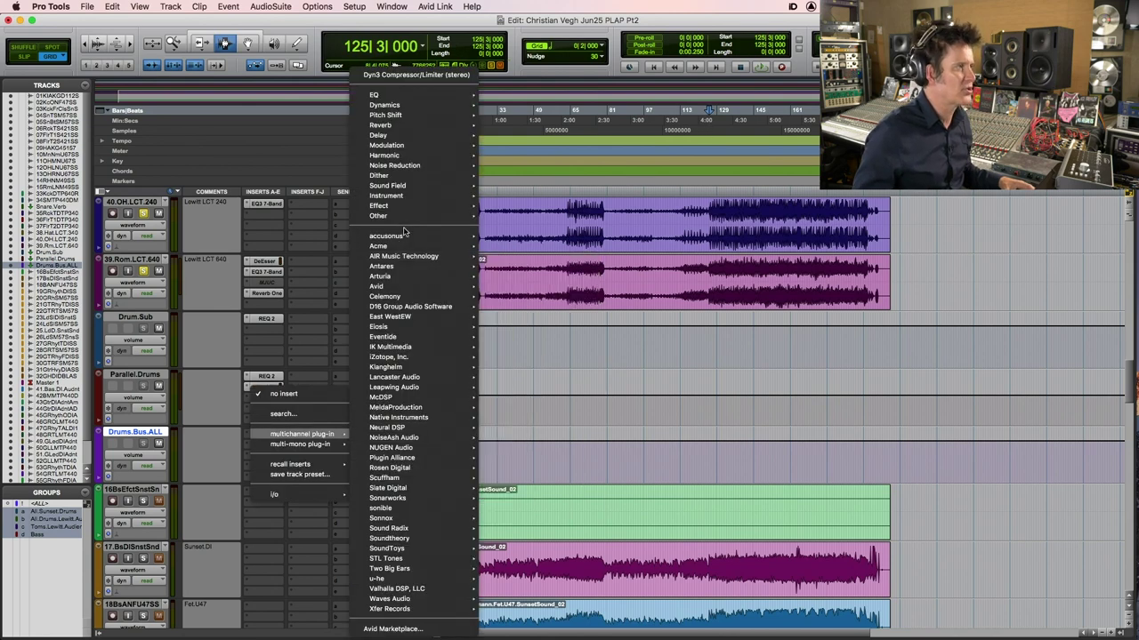
mouse_move(413, 149)
mouse_move(384, 105)
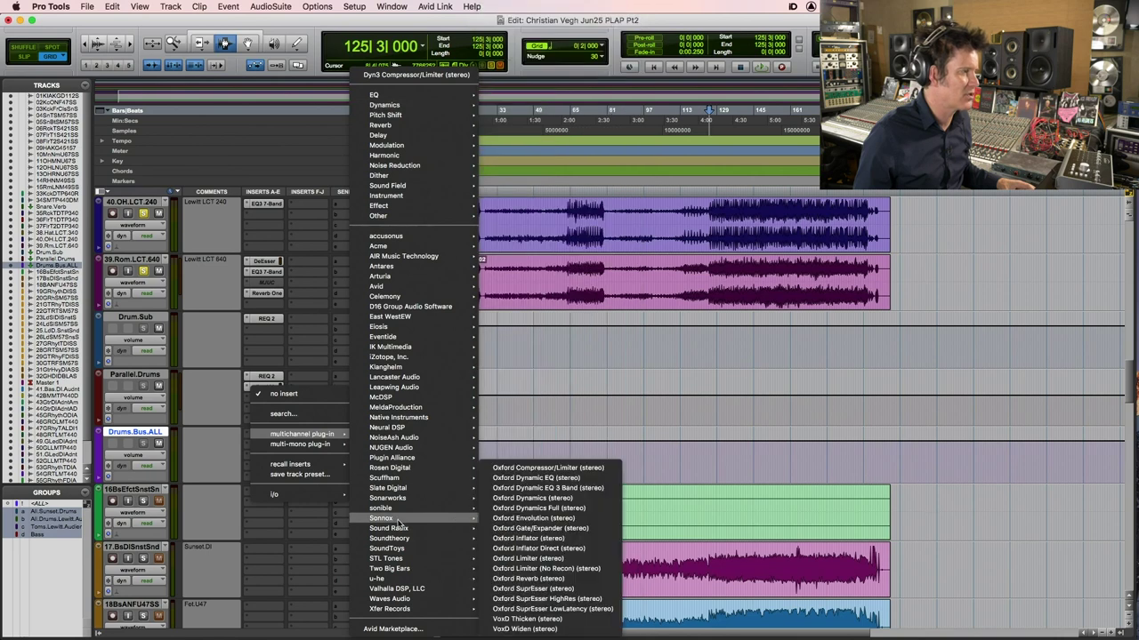
mouse_move(392, 599)
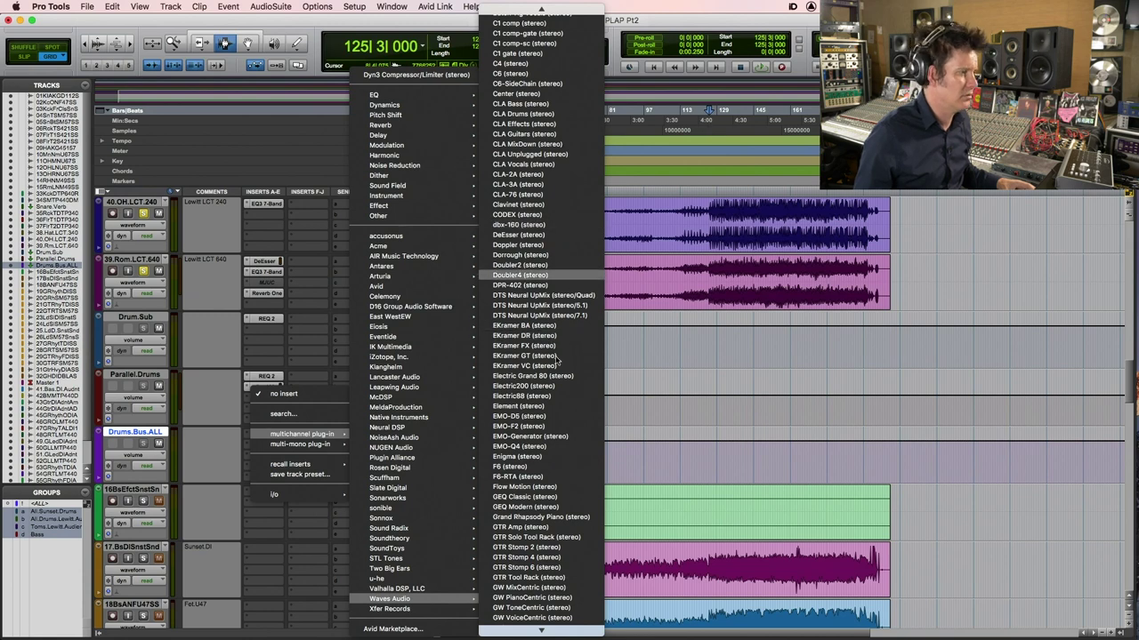
scroll(569, 570, down, 2)
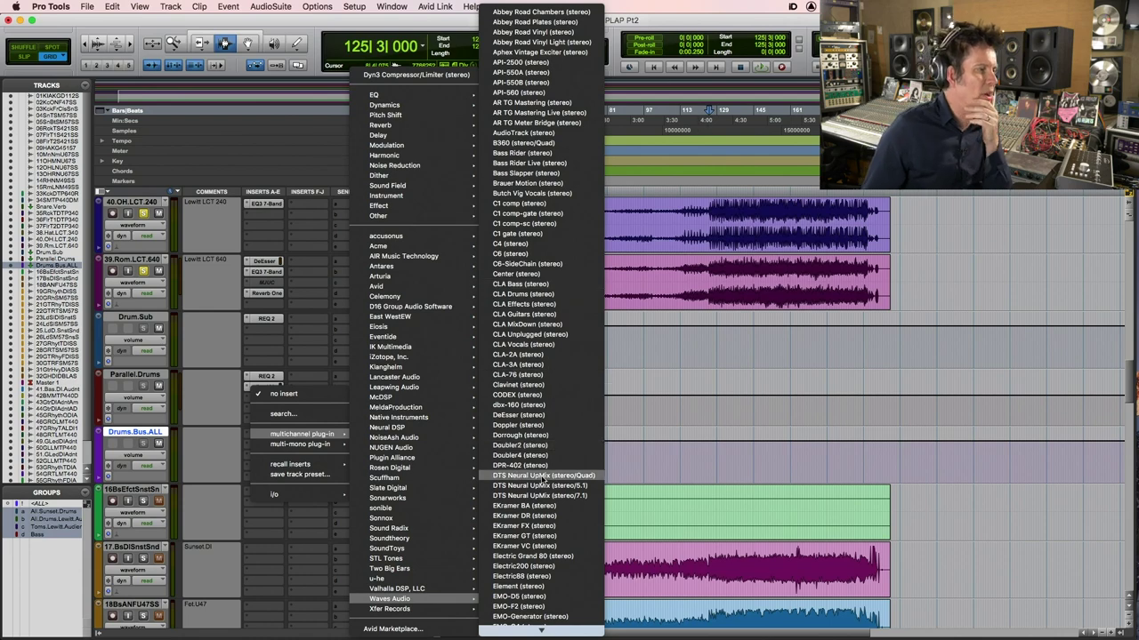
scroll(541, 578, down, 10)
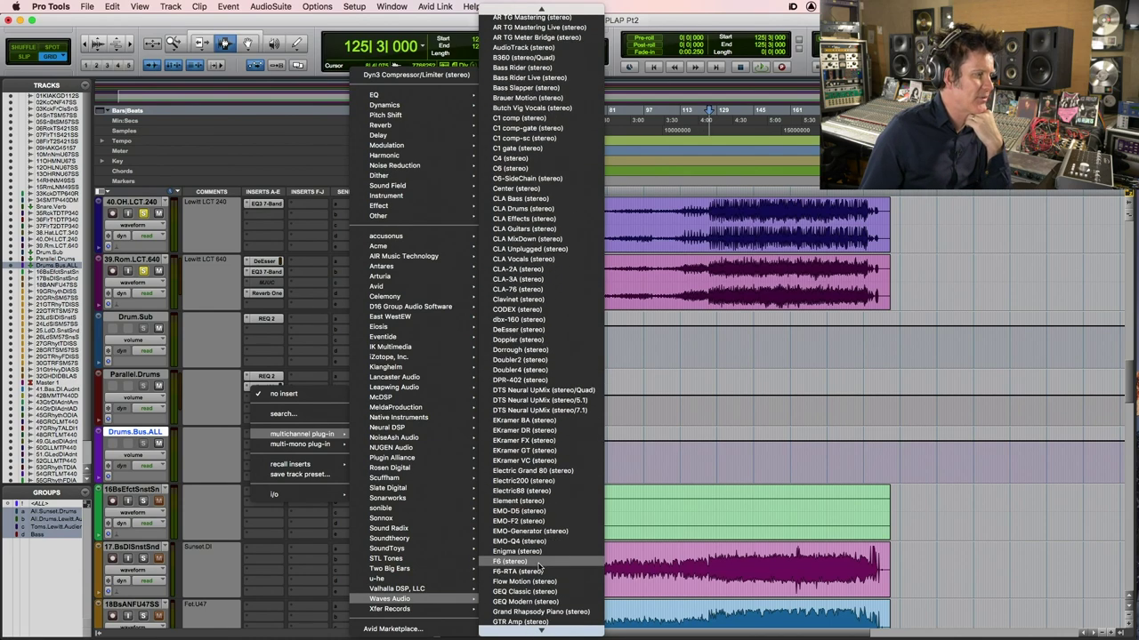
scroll(546, 562, down, 10)
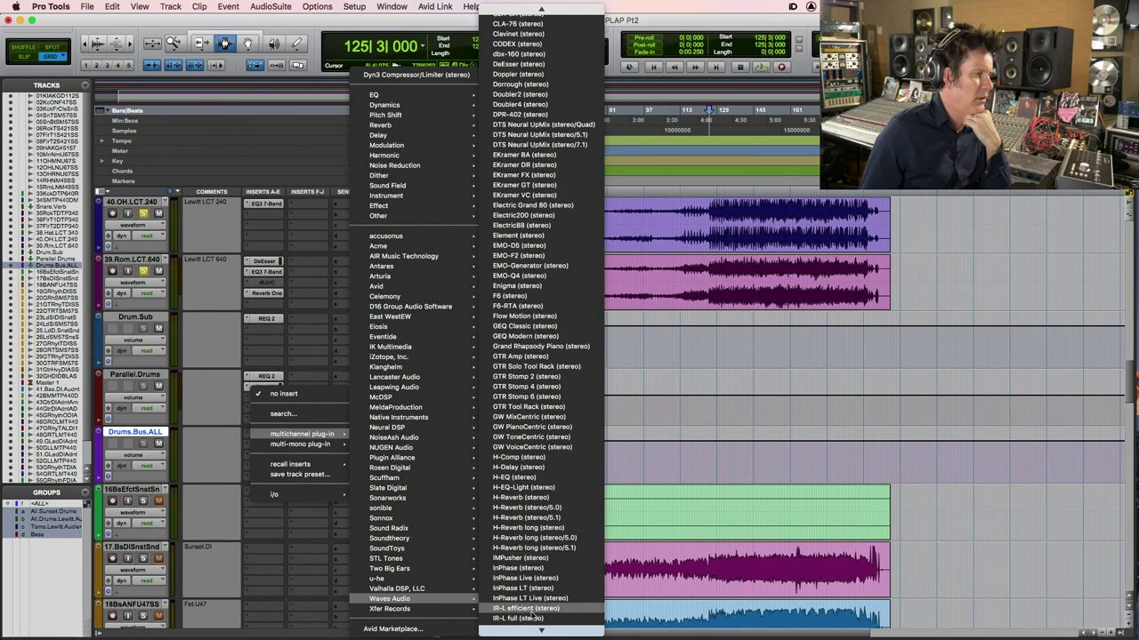
scroll(546, 545, down, 5)
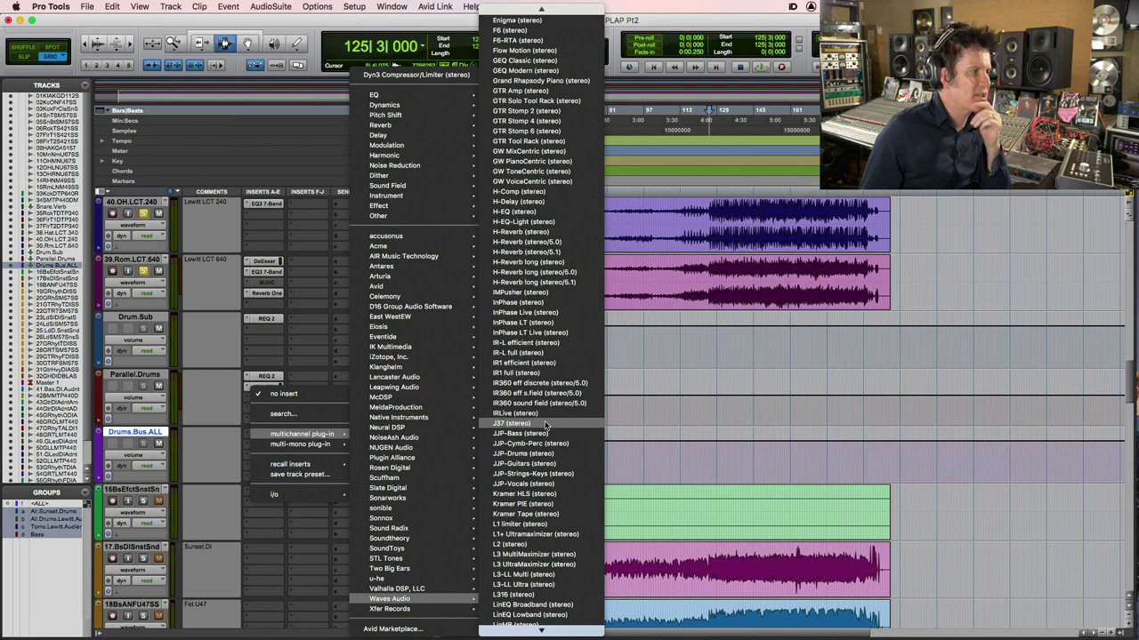
click(546, 367)
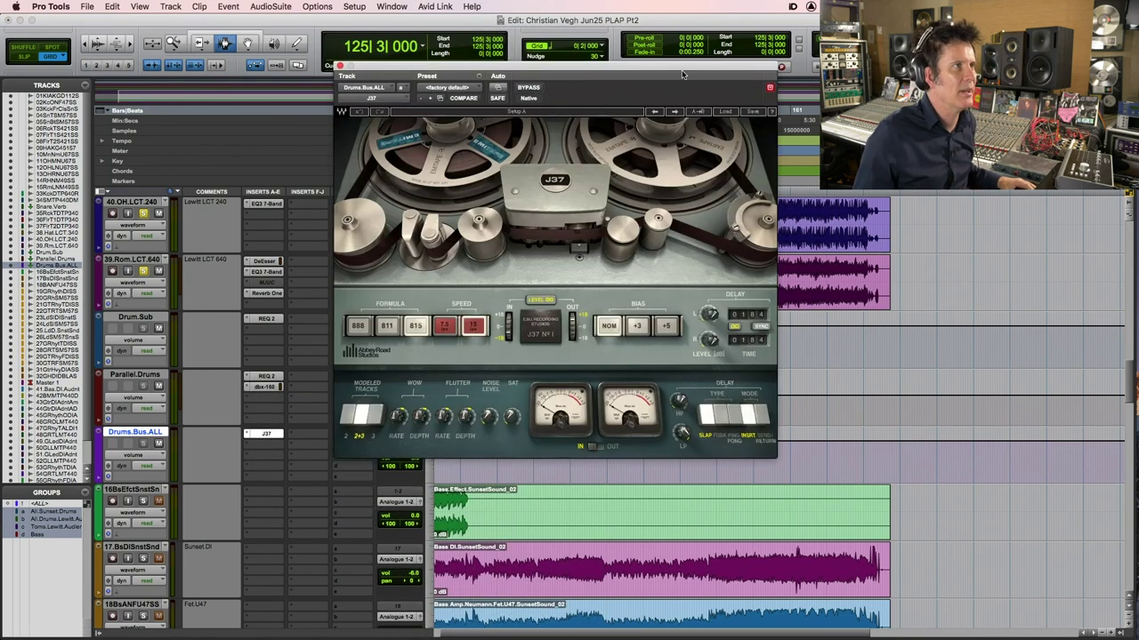
drag(682, 69, 674, 63)
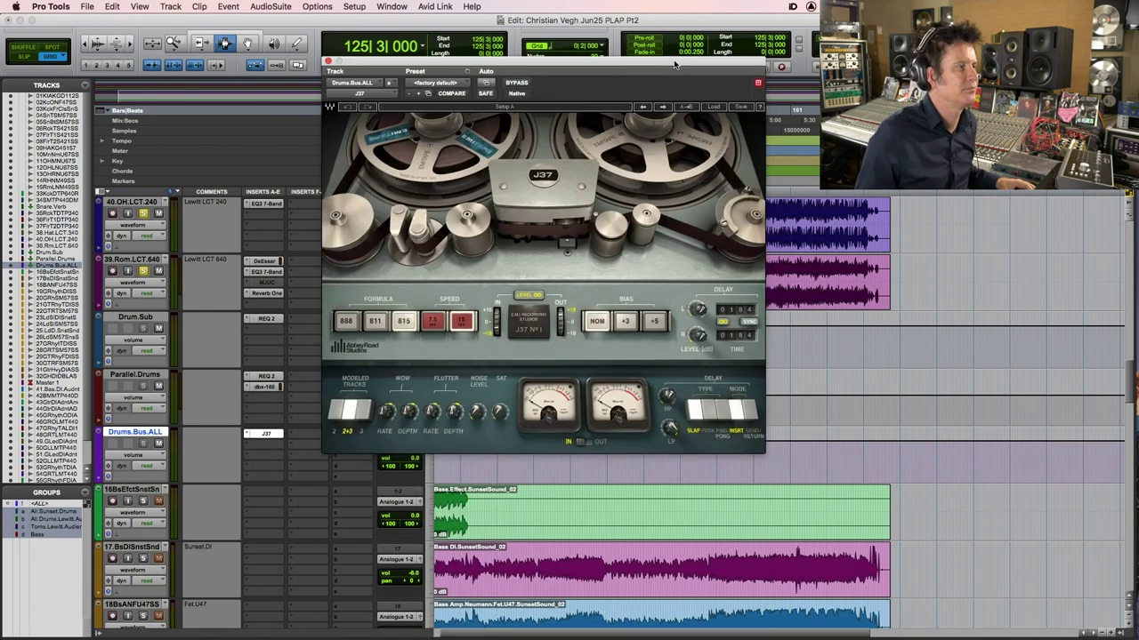
Play the drums from bar 125, beat 3, and compare the J37 bypassed and active
key(space)
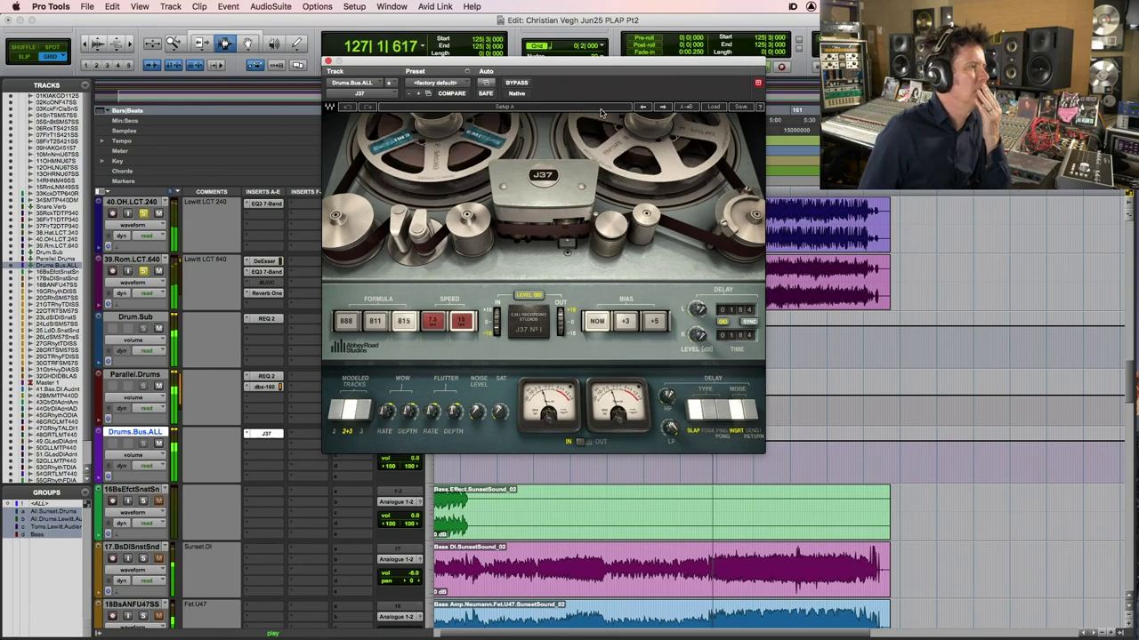
click(517, 82)
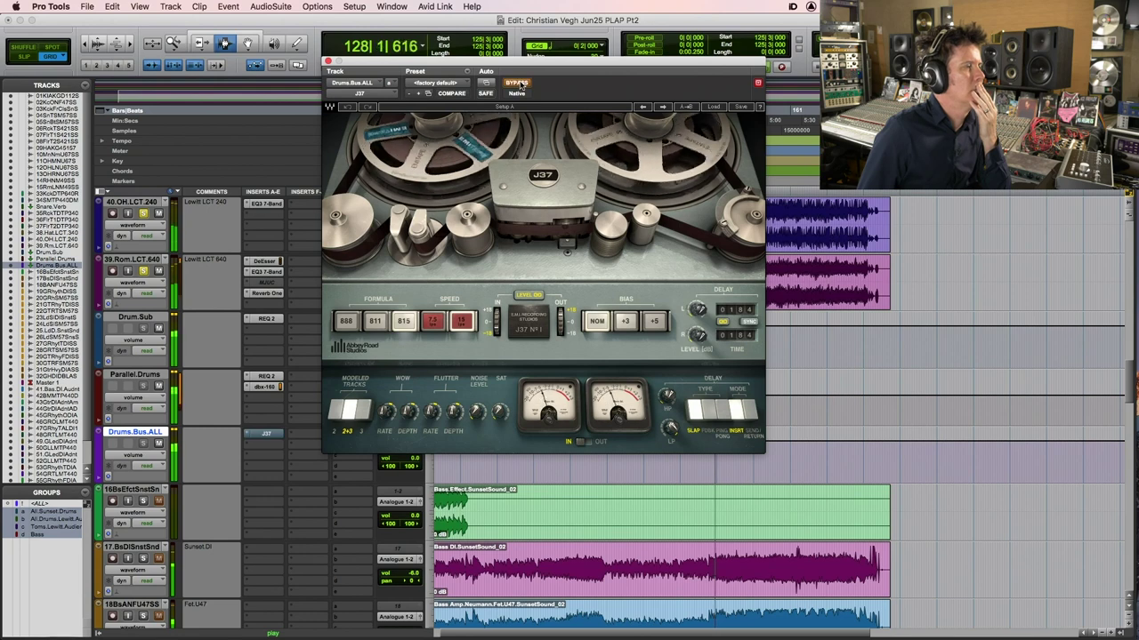
click(519, 82)
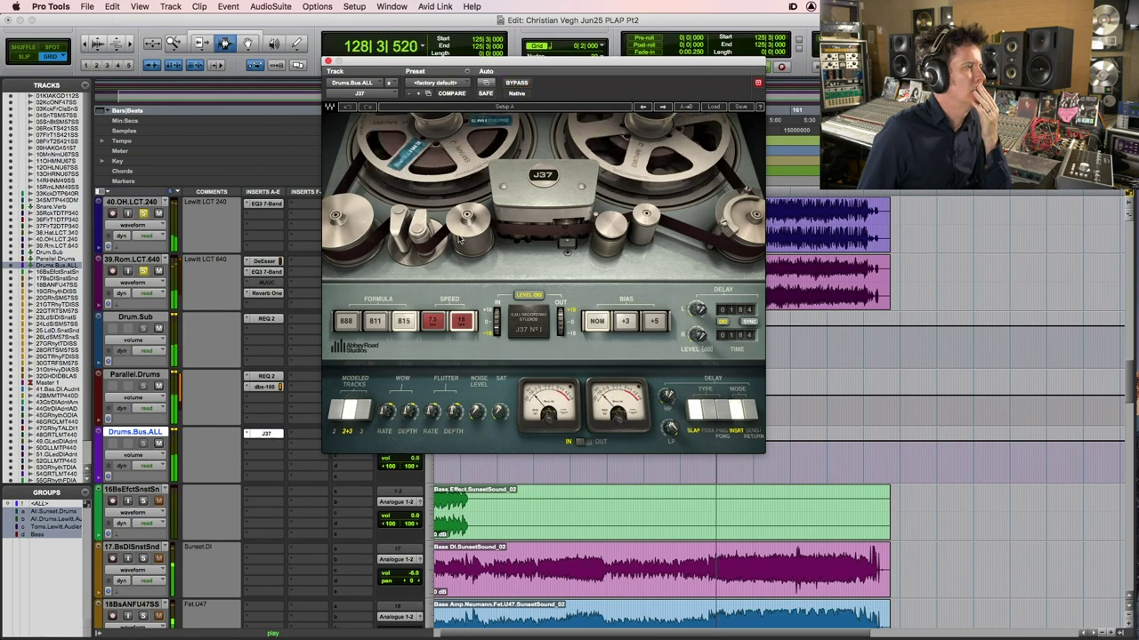
click(462, 322)
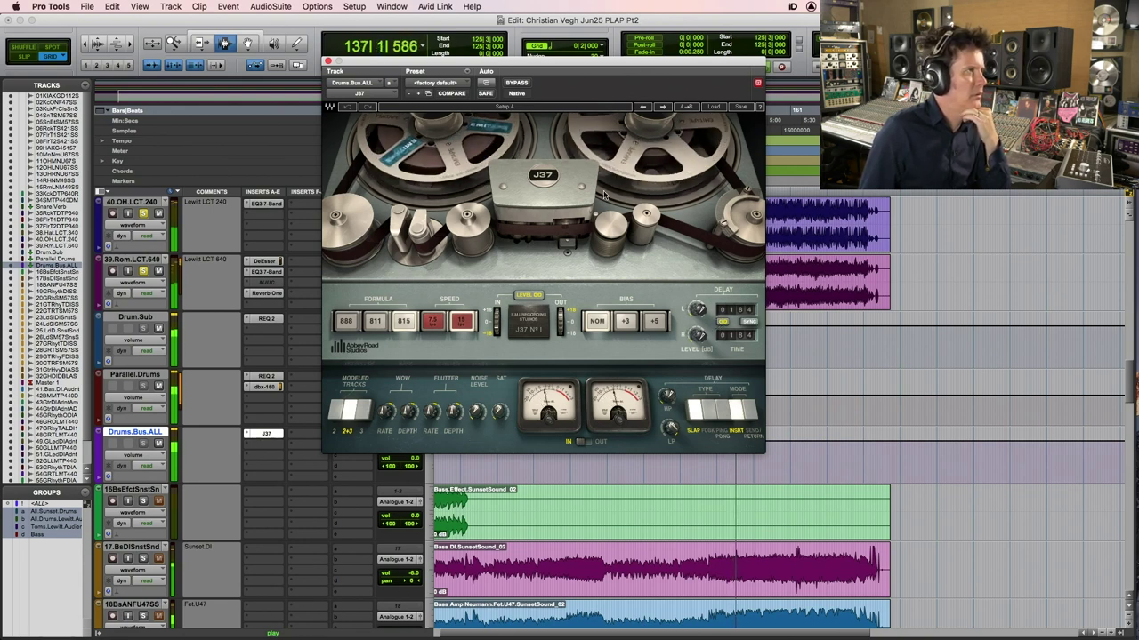
click(517, 83)
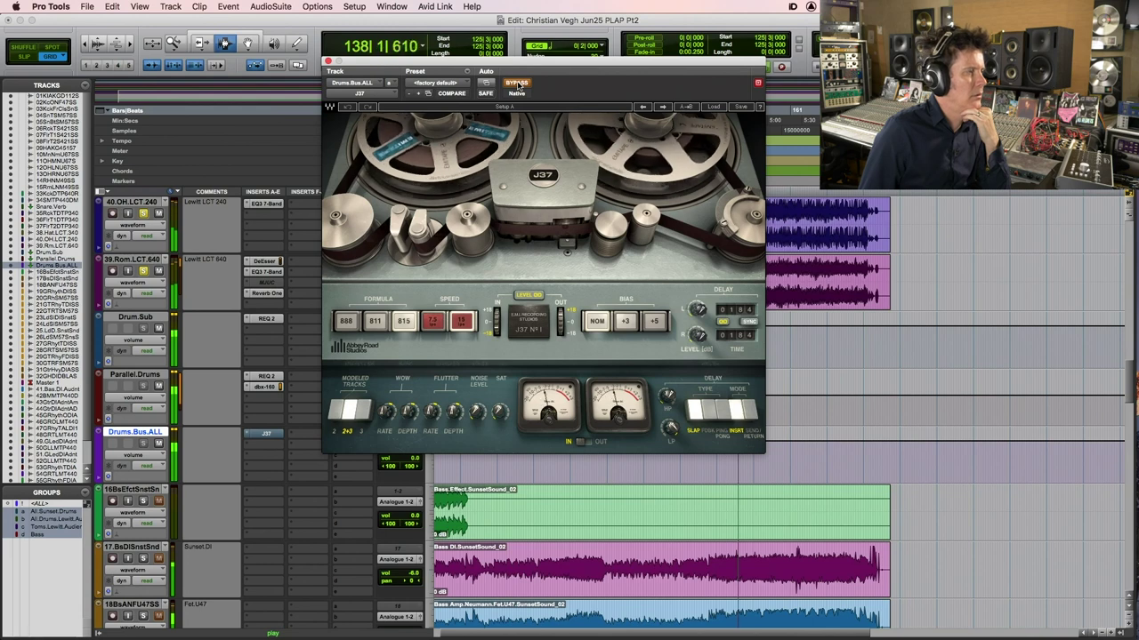
click(517, 83)
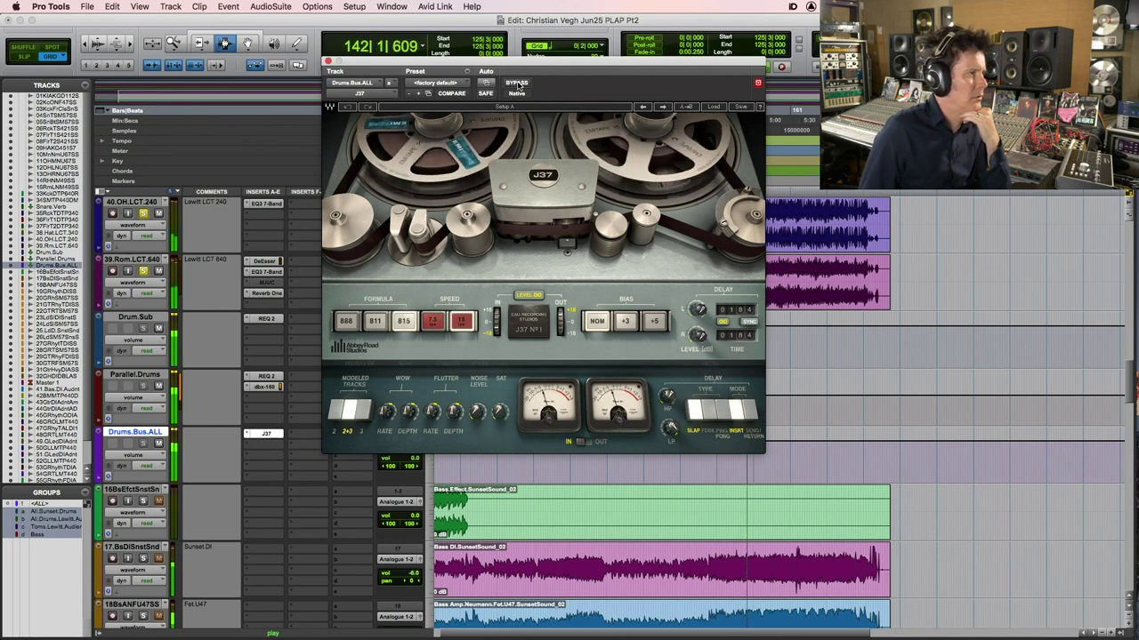
Lower the J37 input level slightly while the drums play
click(496, 322)
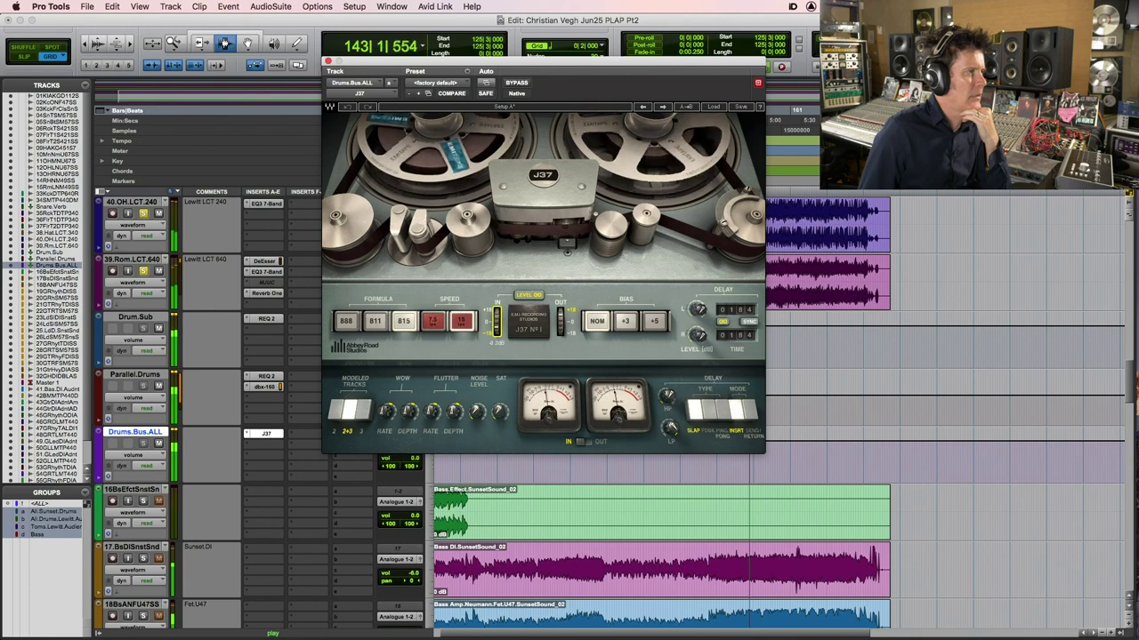
drag(496, 320, 497, 332)
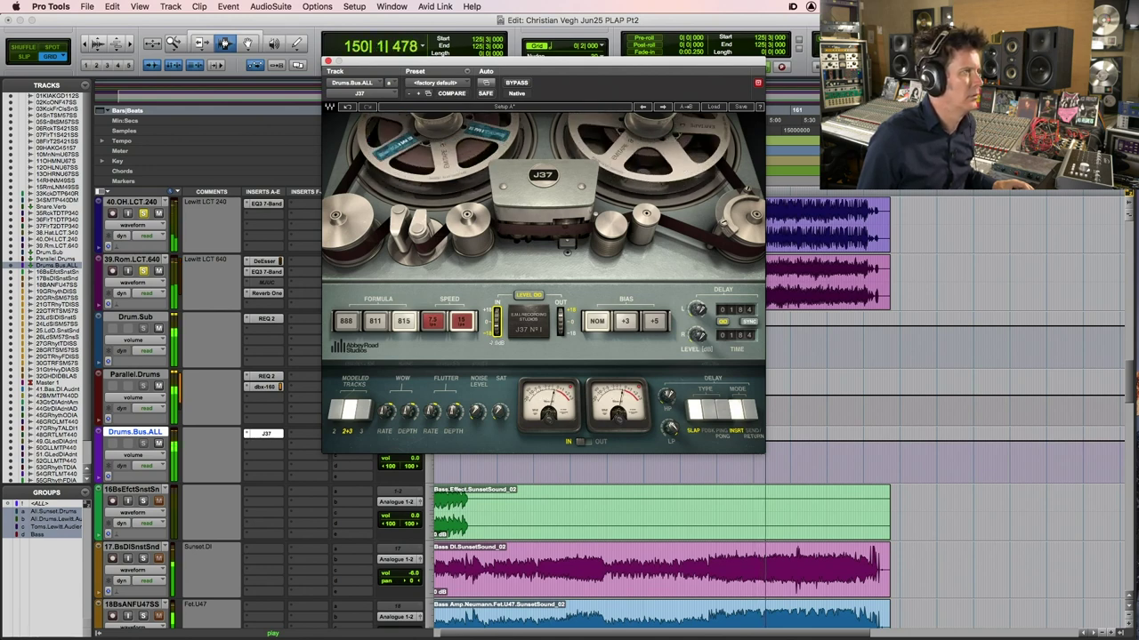
Compare the J37 bypassed and active once more, and remove the plug-in from the first insert of Drums.Bus.ALL
click(518, 83)
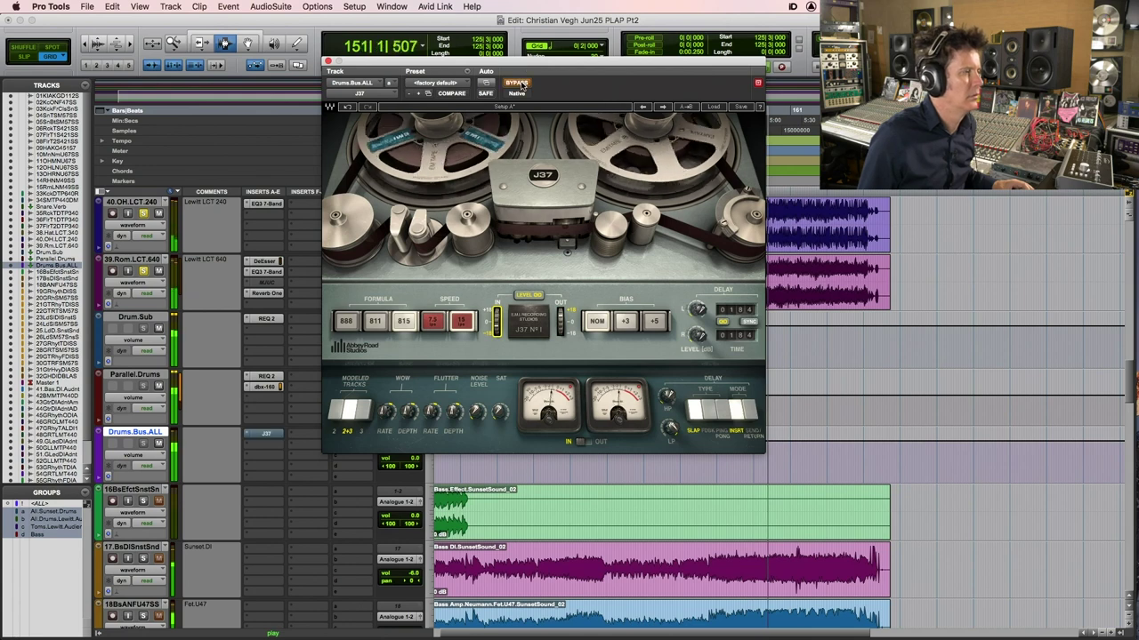
click(521, 84)
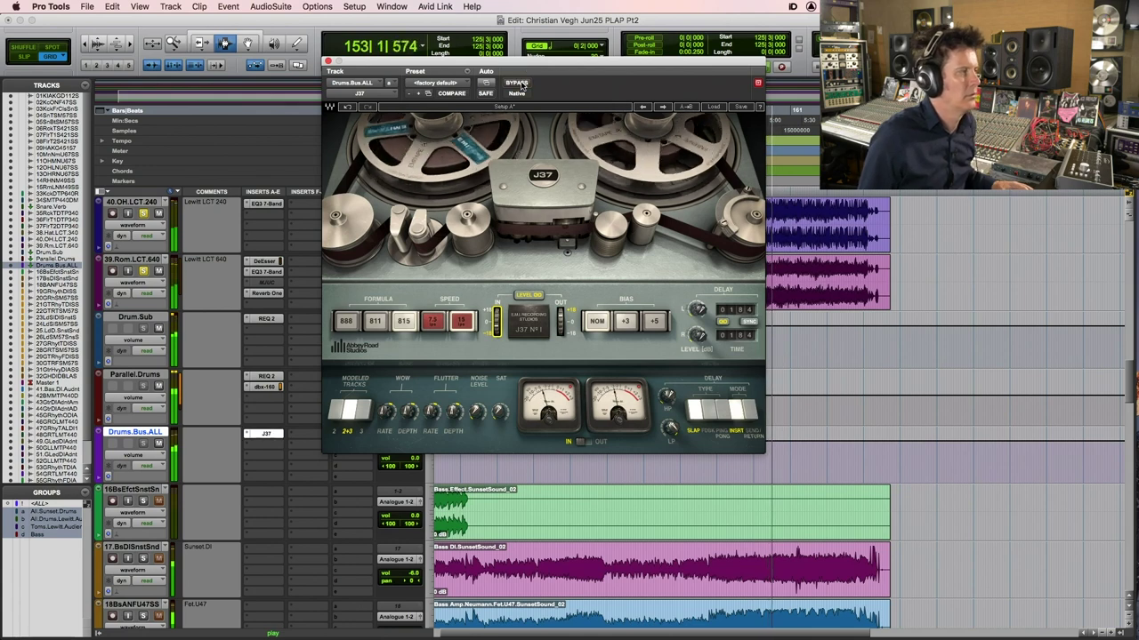
key(space)
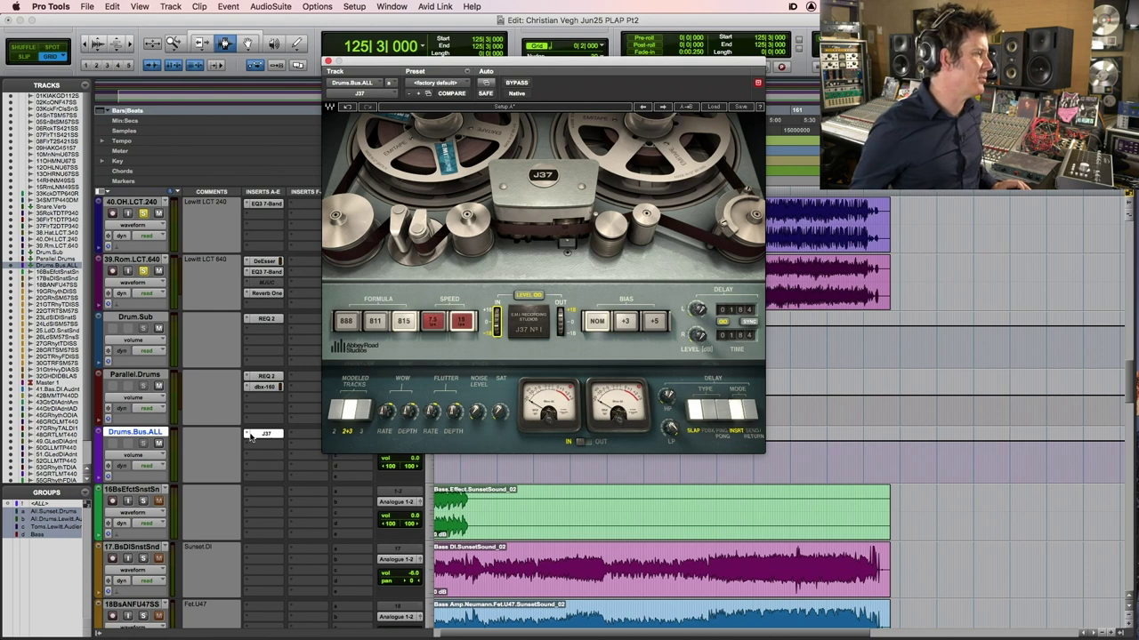
click(247, 435)
click(269, 394)
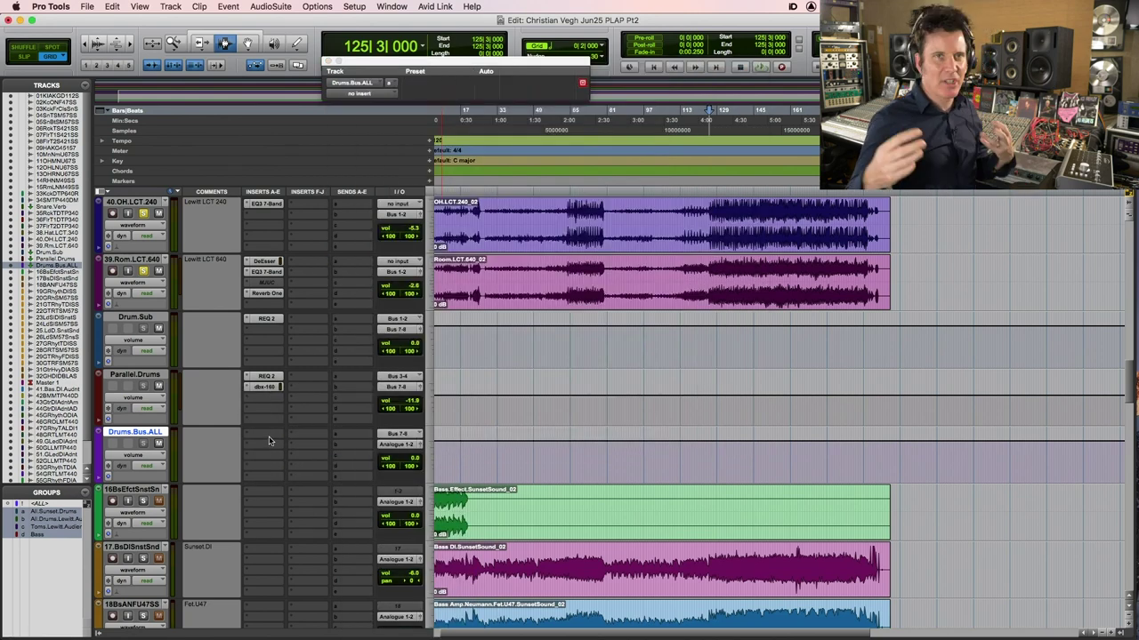
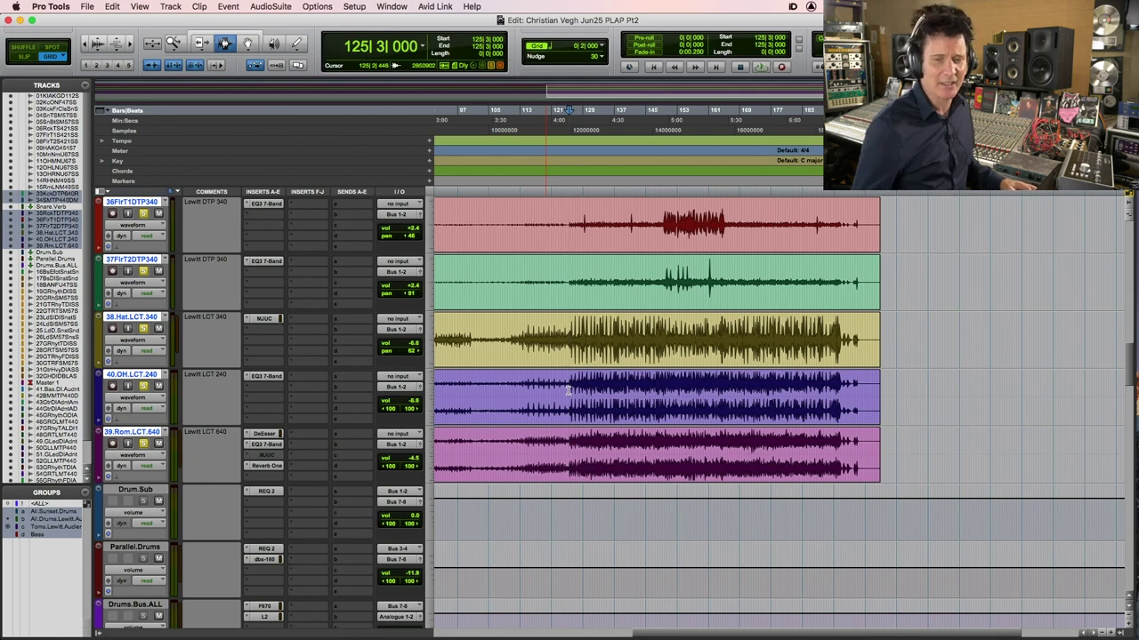
Play the drums from bar 125, beat 3, and review the drum tracks and the Fairchild 670 settings on Drums.Bus.ALL
key(space)
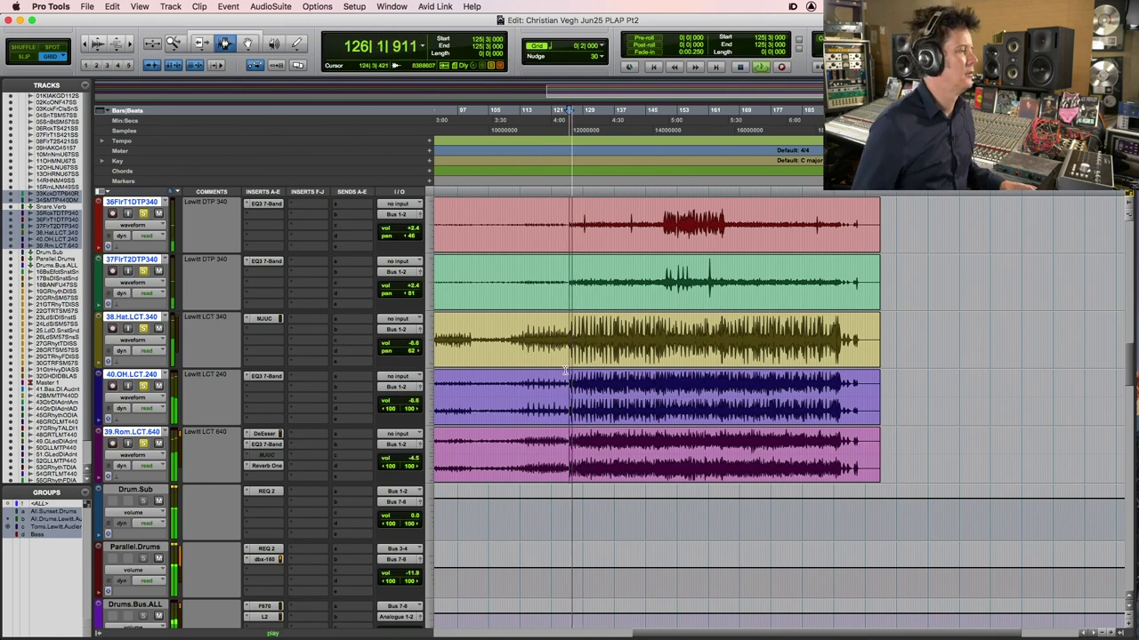
scroll(564, 370, down, 3)
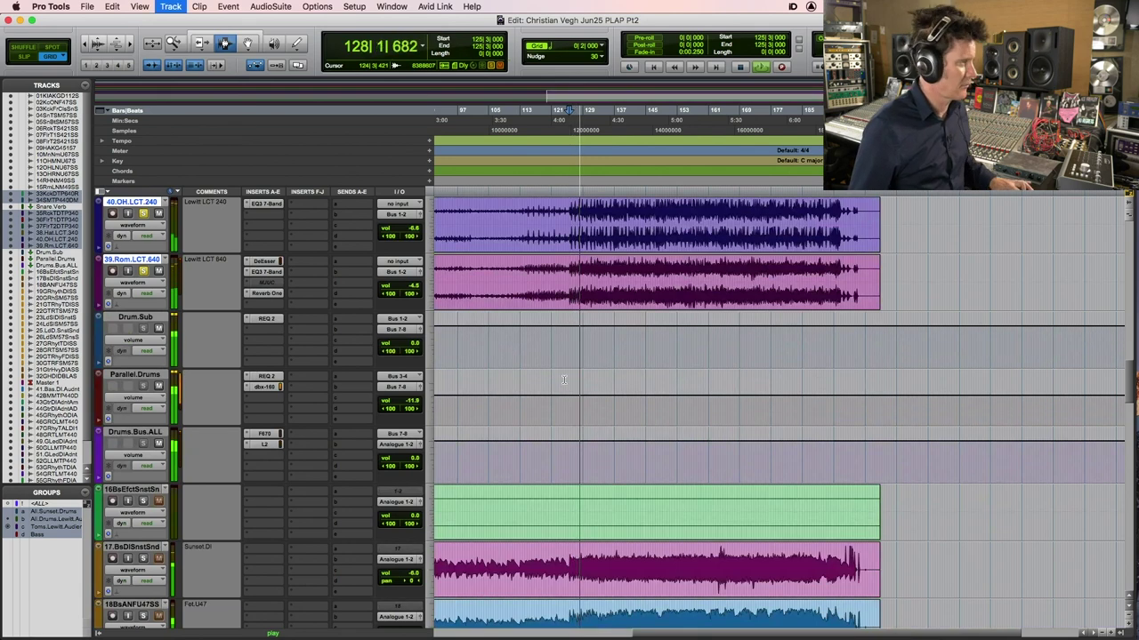
click(262, 435)
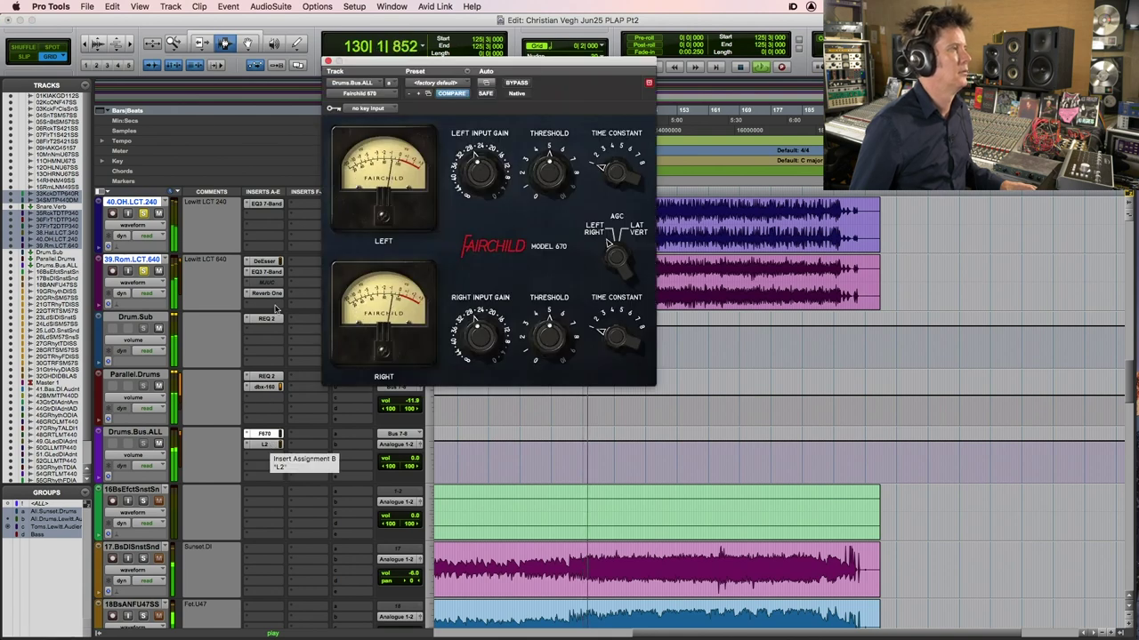
click(327, 60)
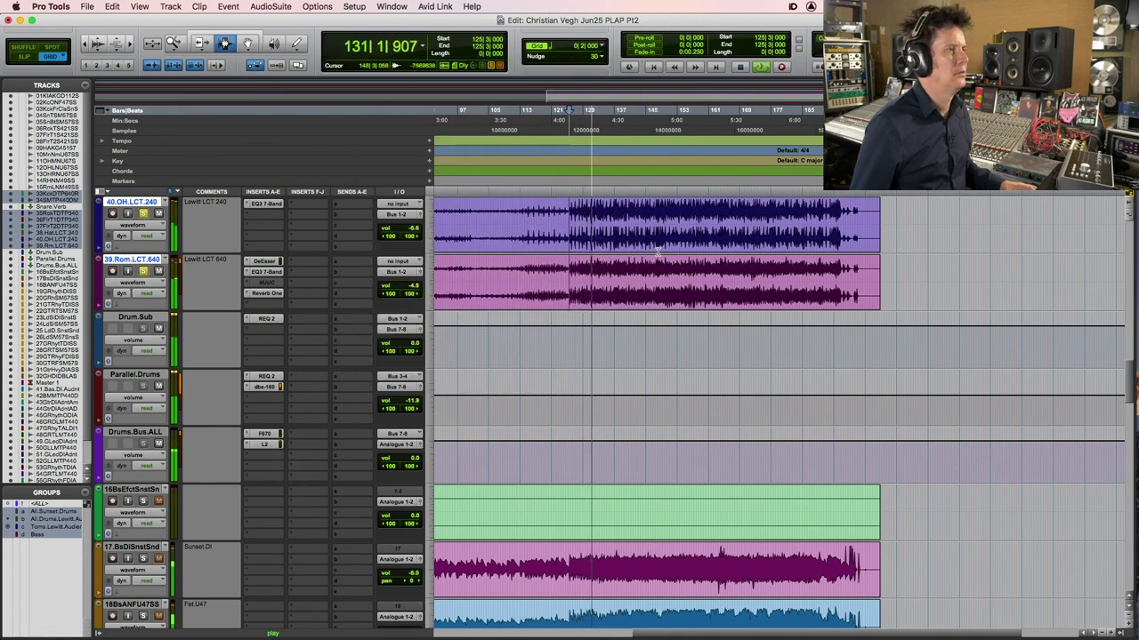
scroll(654, 252, up, 10)
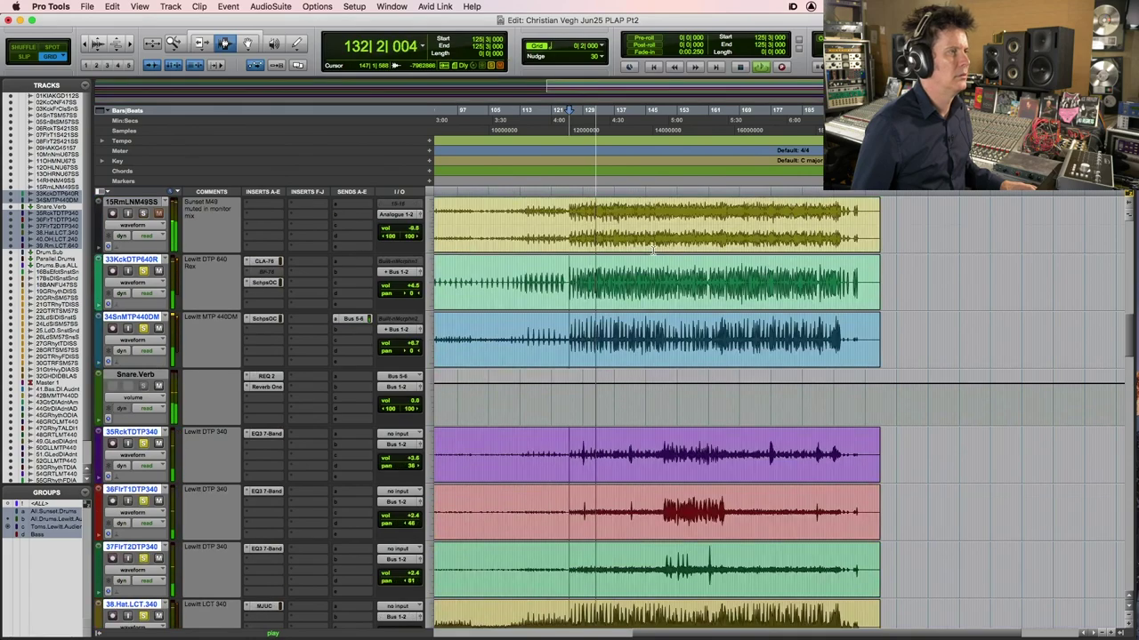
scroll(654, 252, up, 9)
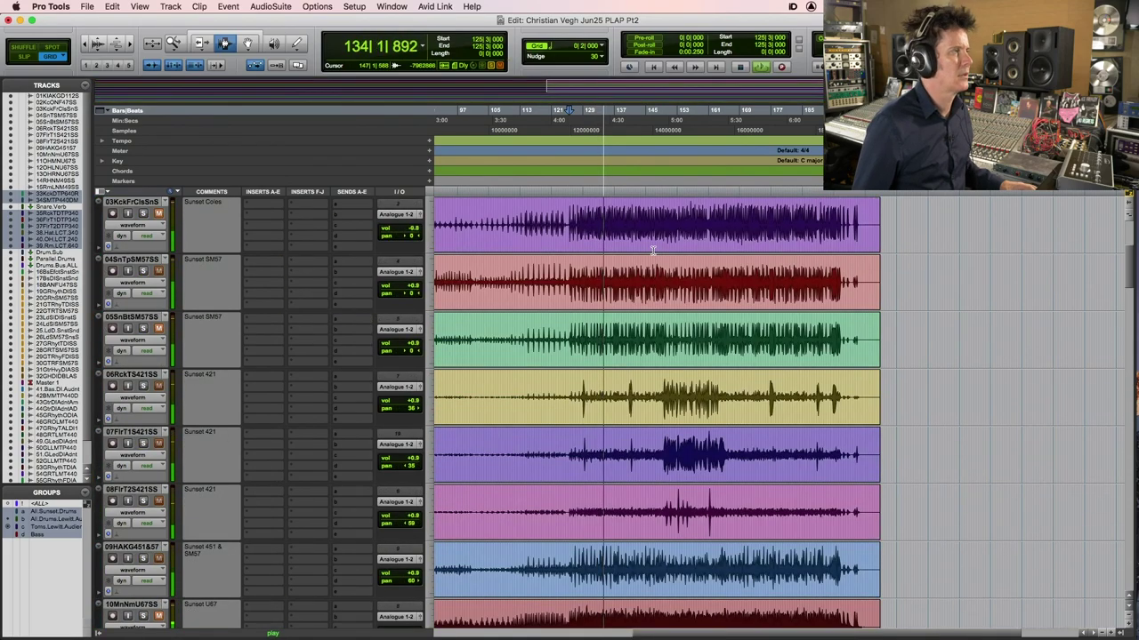
scroll(652, 250, down, 8)
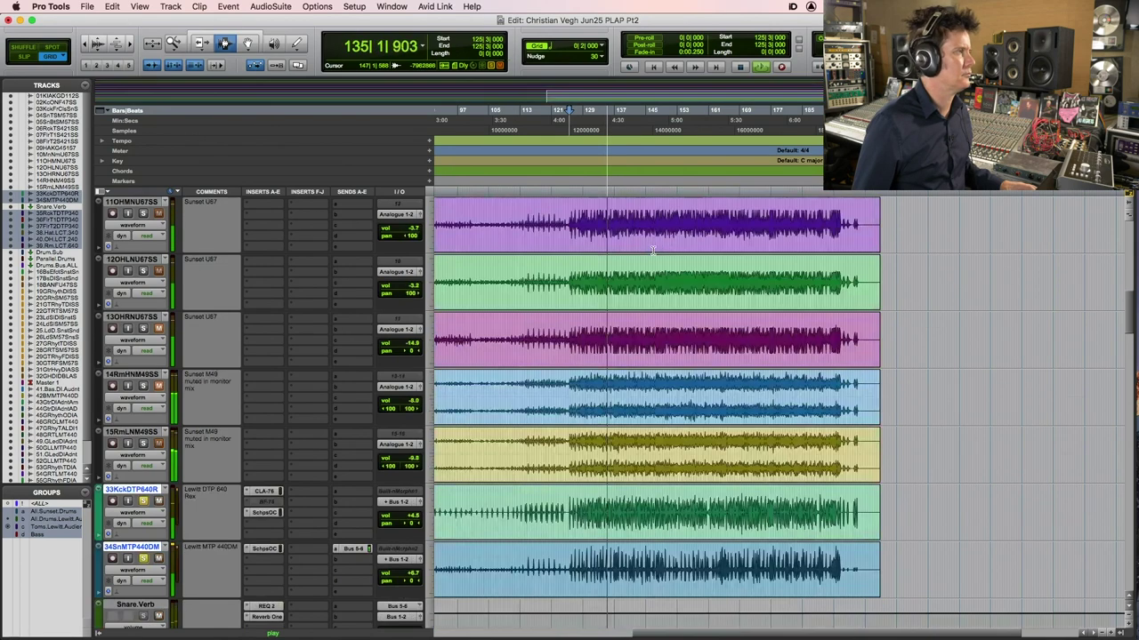
scroll(652, 250, down, 4)
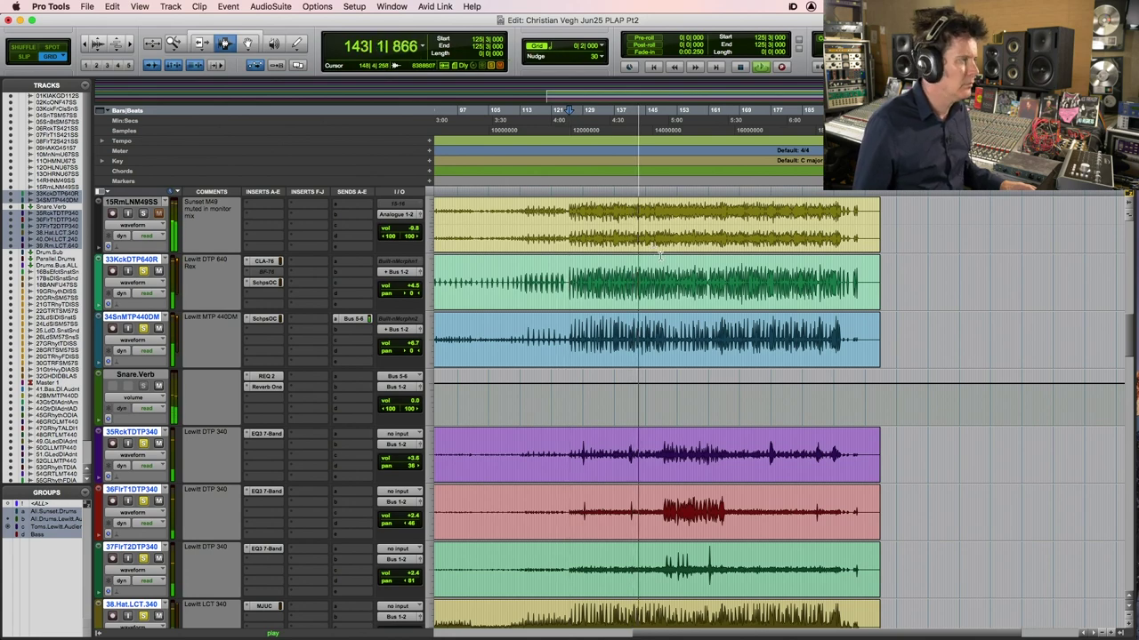
scroll(658, 254, down, 5)
scroll(659, 254, up, 15)
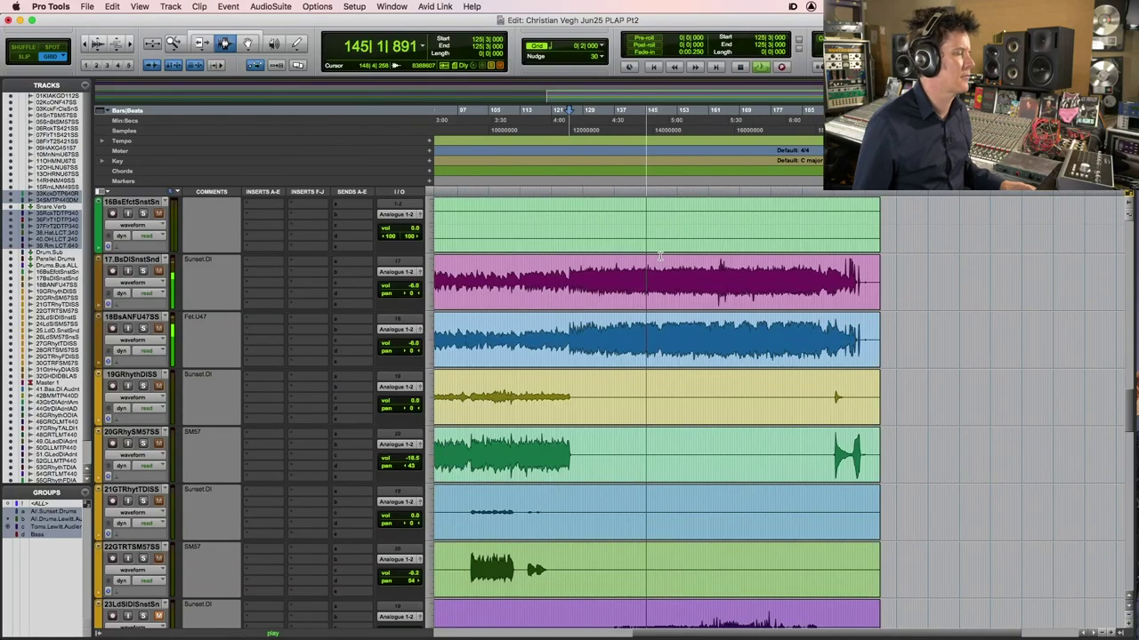
Move the Bass DI and Bass Amp Fet U47 tracks above the Bass Effect track, directly below Drums.Bus.ALL
drag(566, 278, 567, 314)
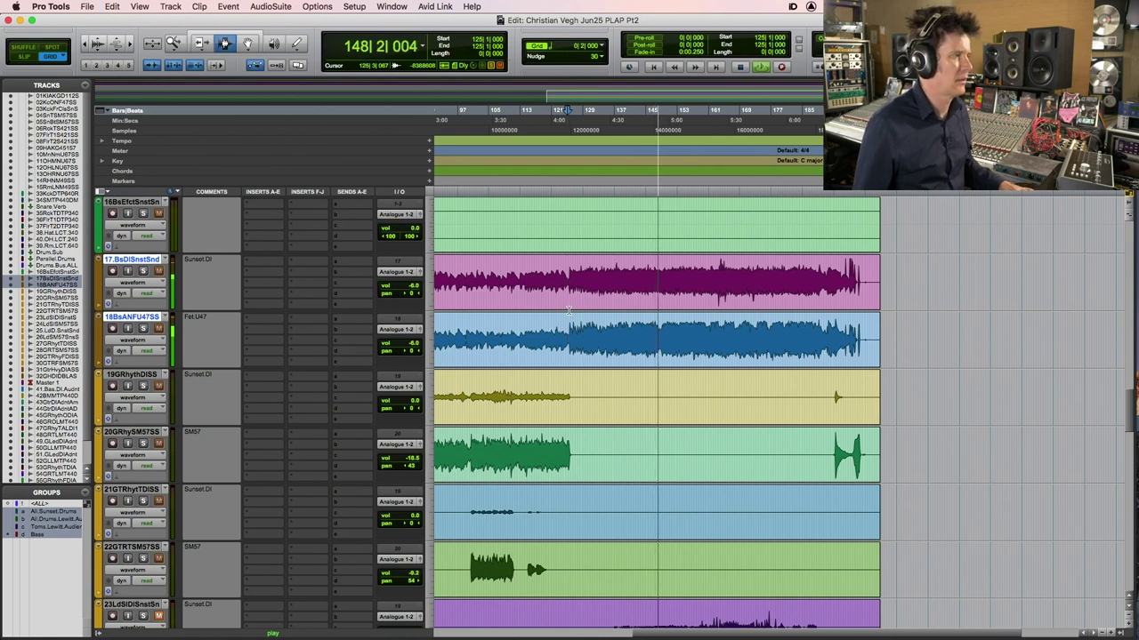
key(super+bracketleft)
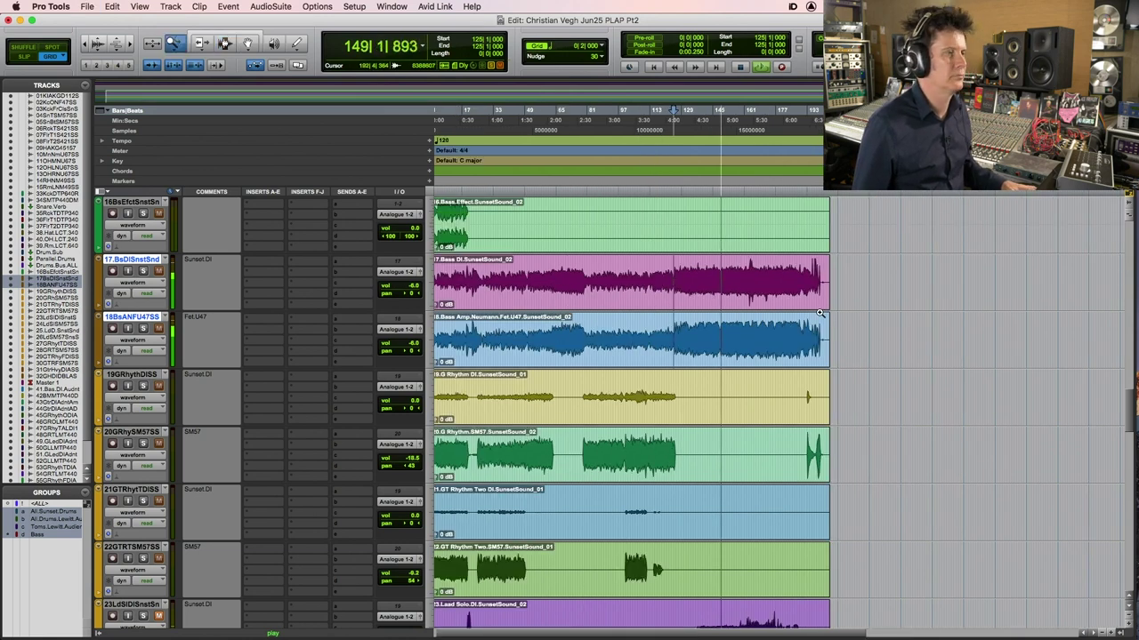
key(super+bracketright)
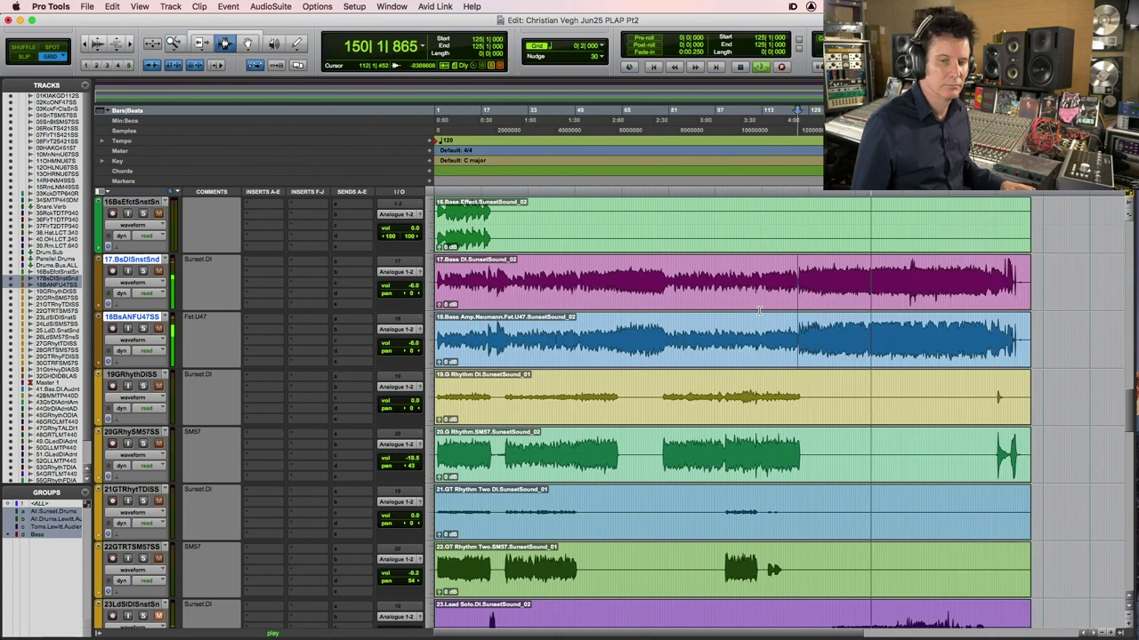
key(space)
click(709, 283)
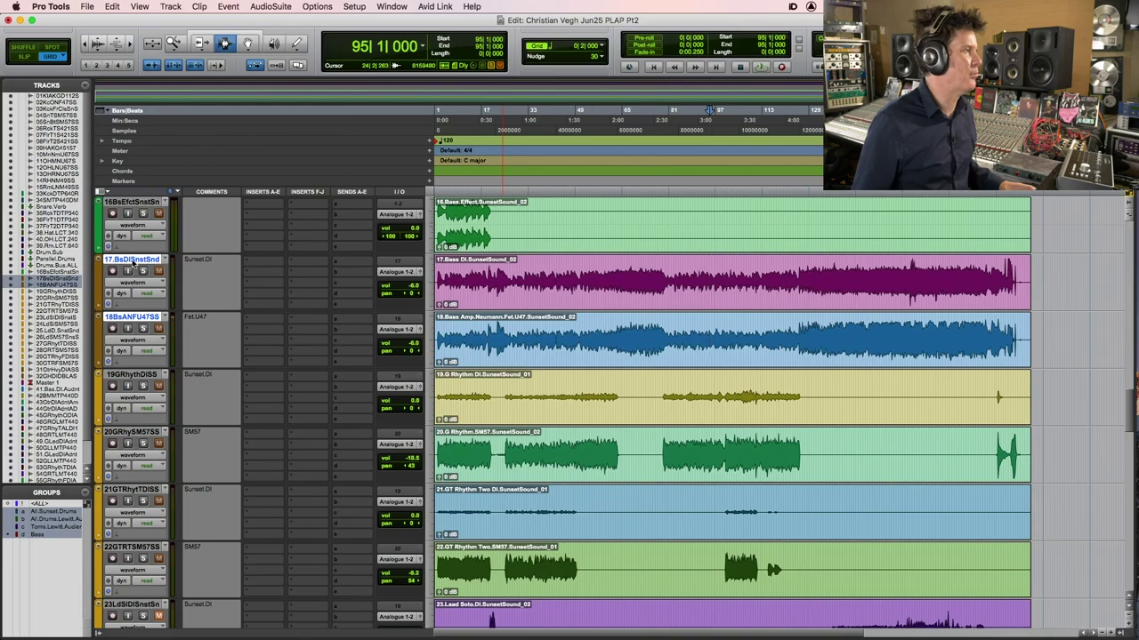
scroll(132, 261, up, 8)
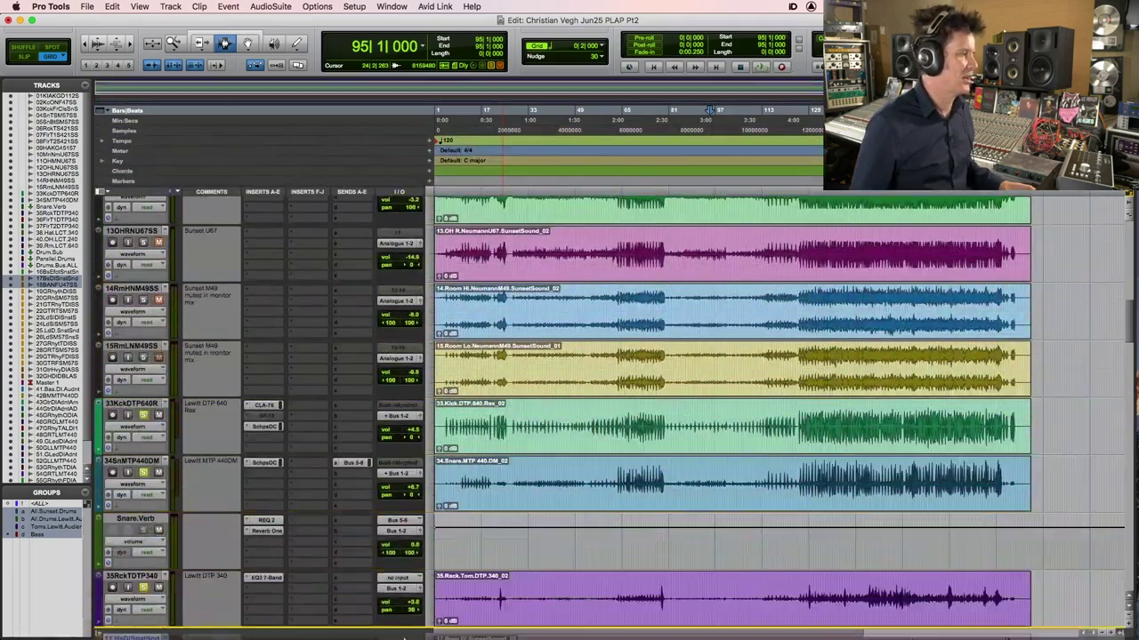
scroll(405, 636, down, 10)
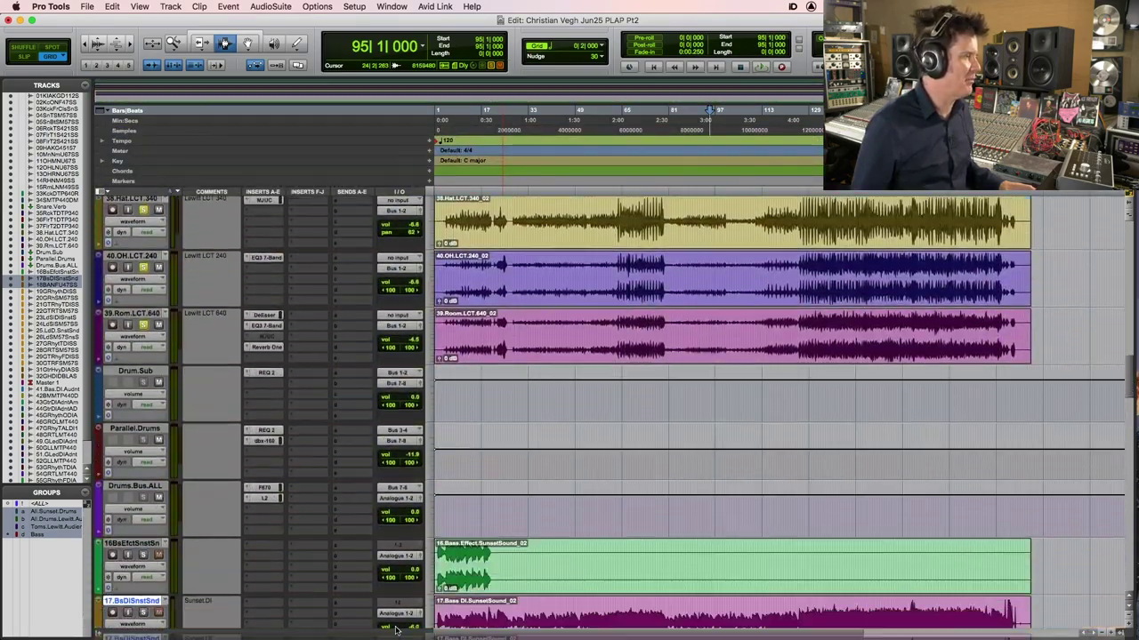
drag(396, 630, 383, 532)
scroll(616, 562, down, 5)
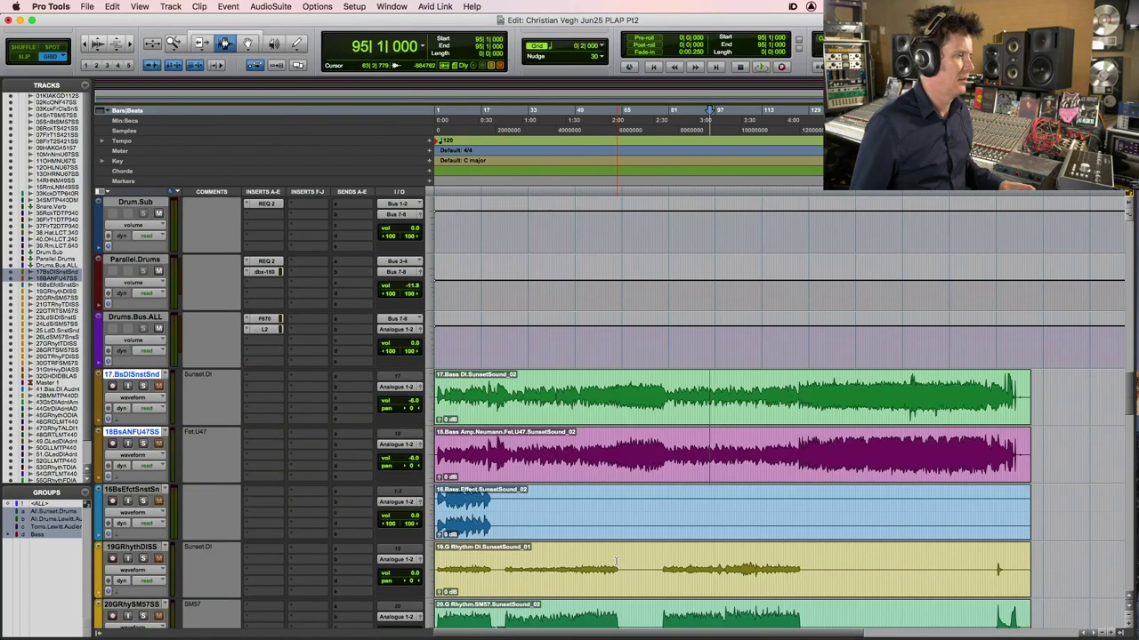
Solo the Bass DI and Bass Amp tracks and play them with the drums from bar 125, beat 3
click(850, 402)
double_click(851, 402)
click(807, 417)
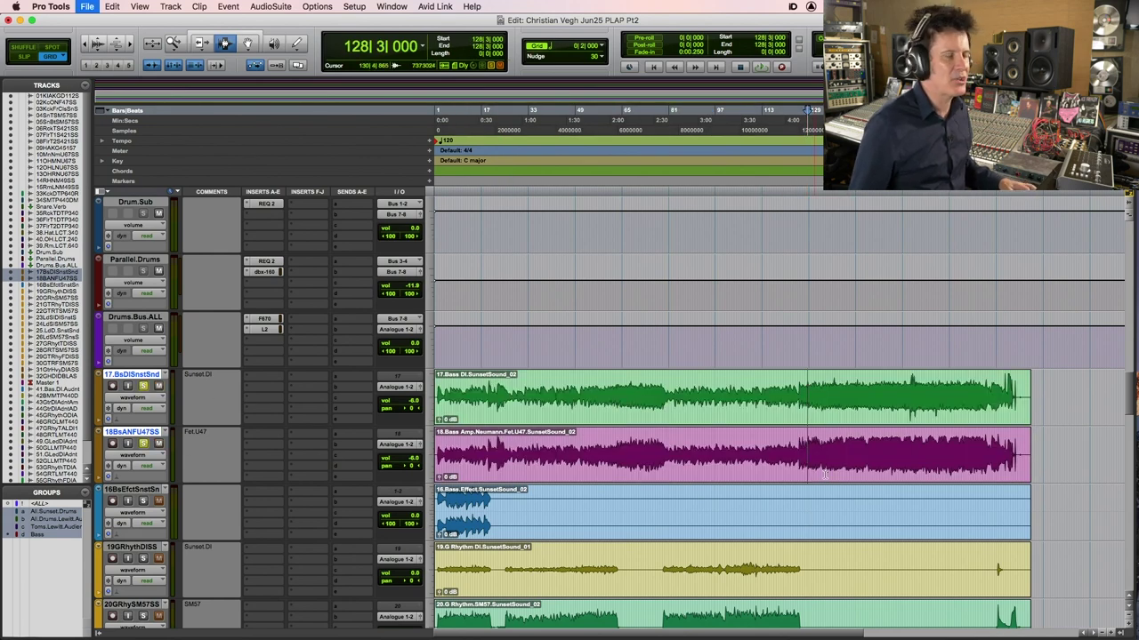
key(super+bracketright)
click(575, 383)
key(space)
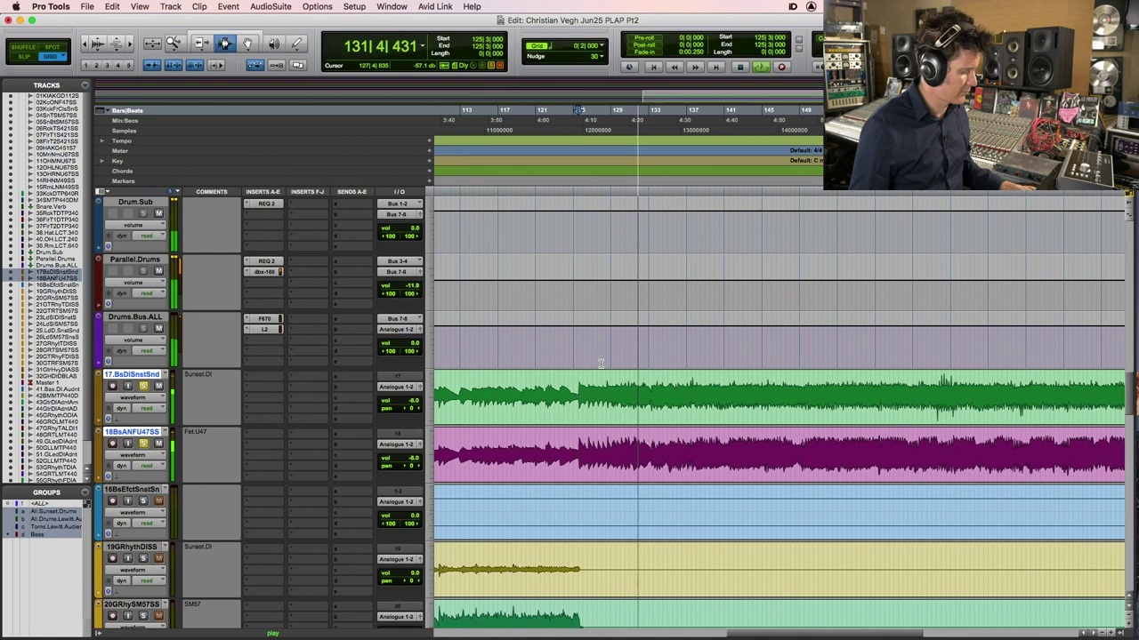
key(alt+a)
key(F5)
click(791, 424)
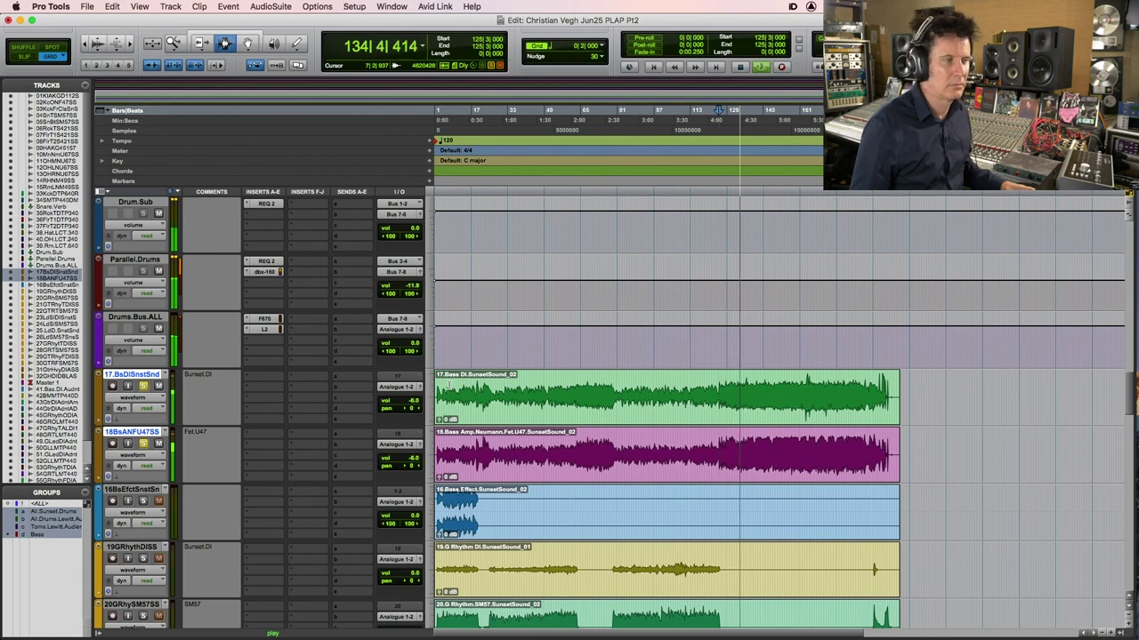
key(space)
Solo only the Bass DI track, play it from bar 124, beat 3, and place the playback start in bar 152, beat 4
click(143, 386)
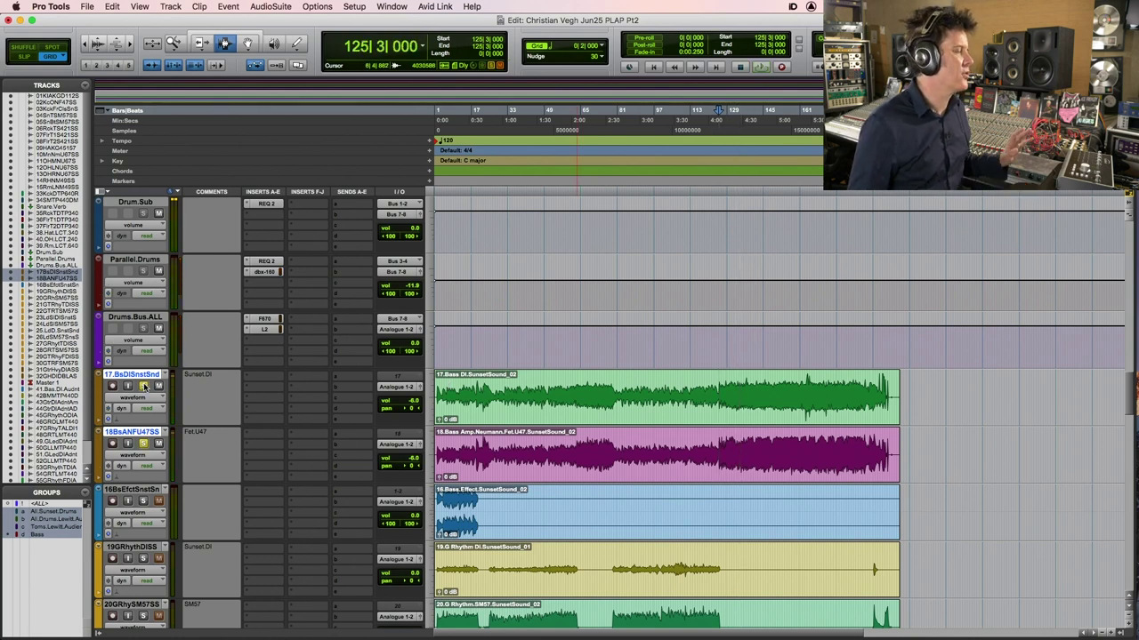
click(716, 392)
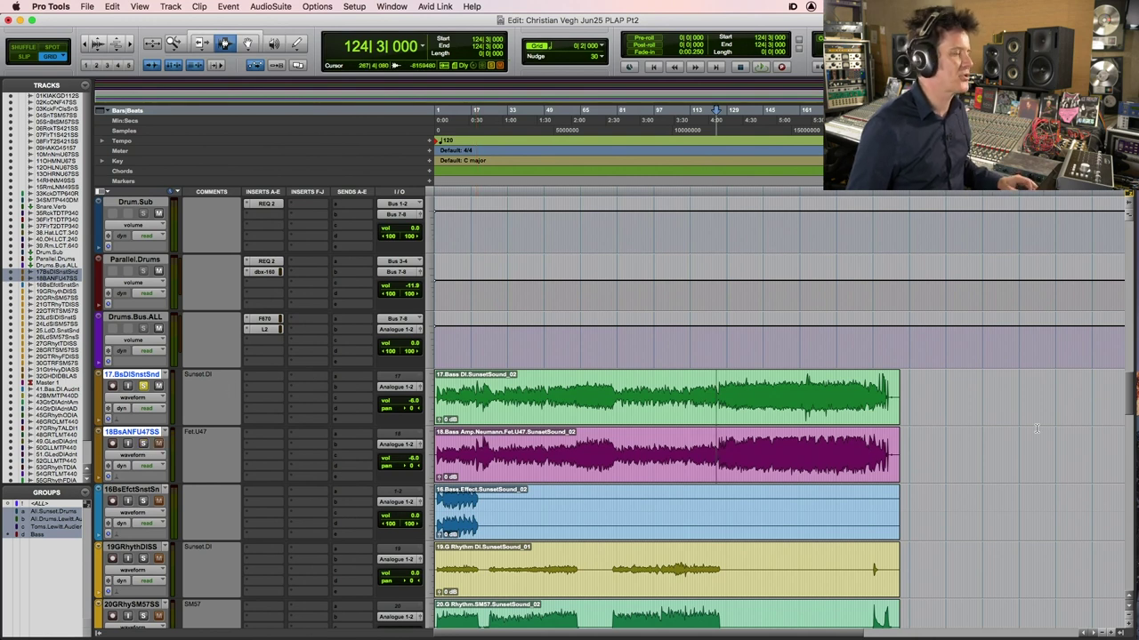
key(space)
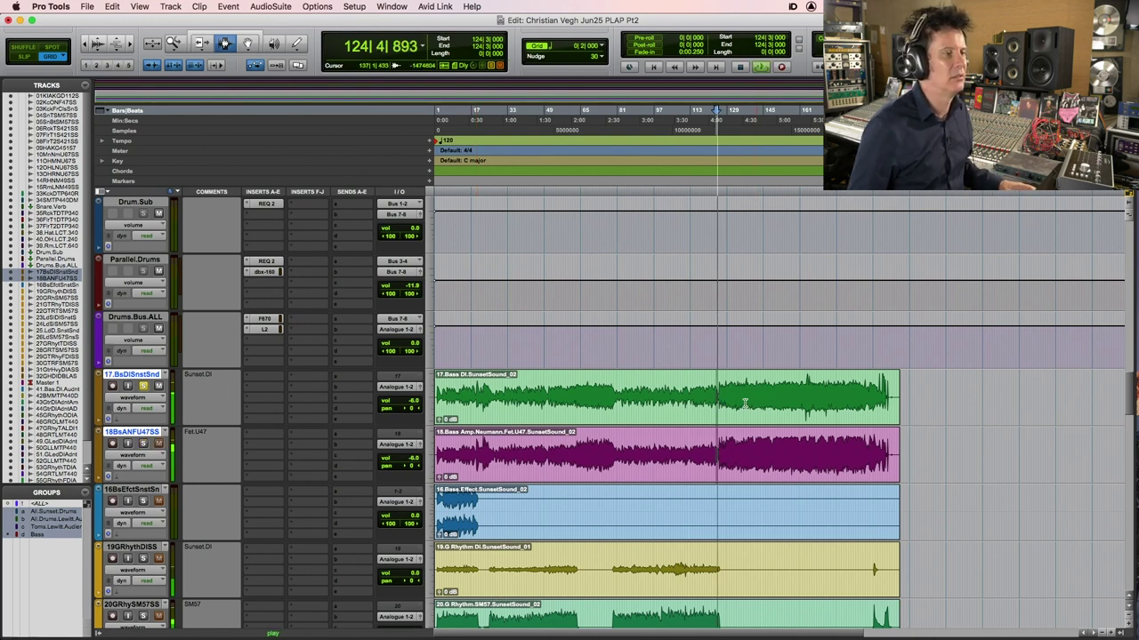
key(r)
key(r)
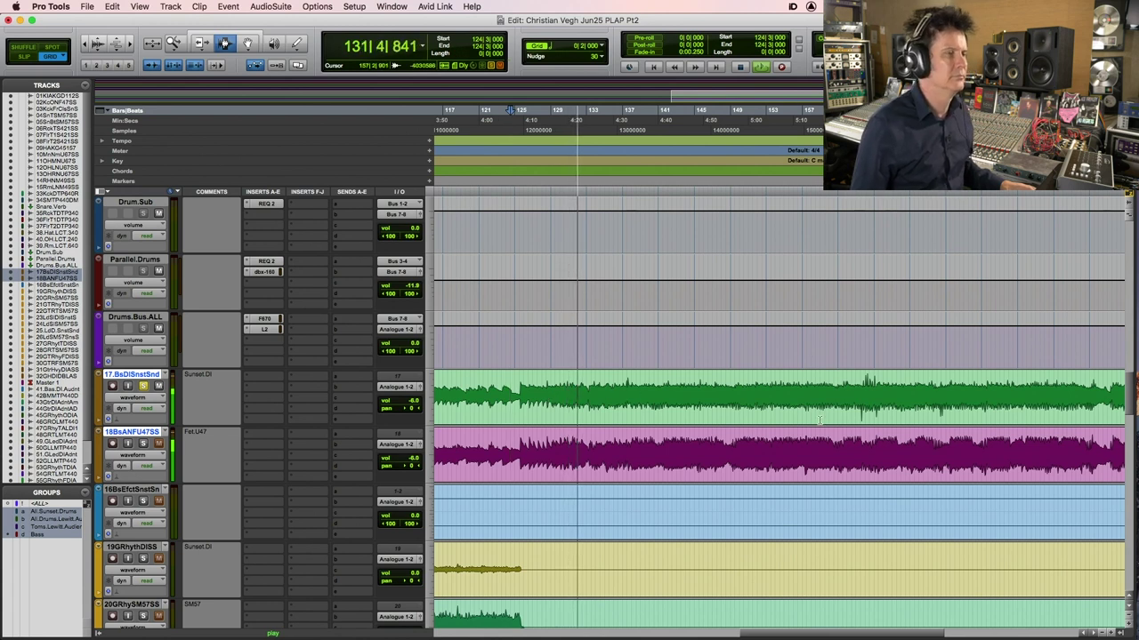
click(766, 391)
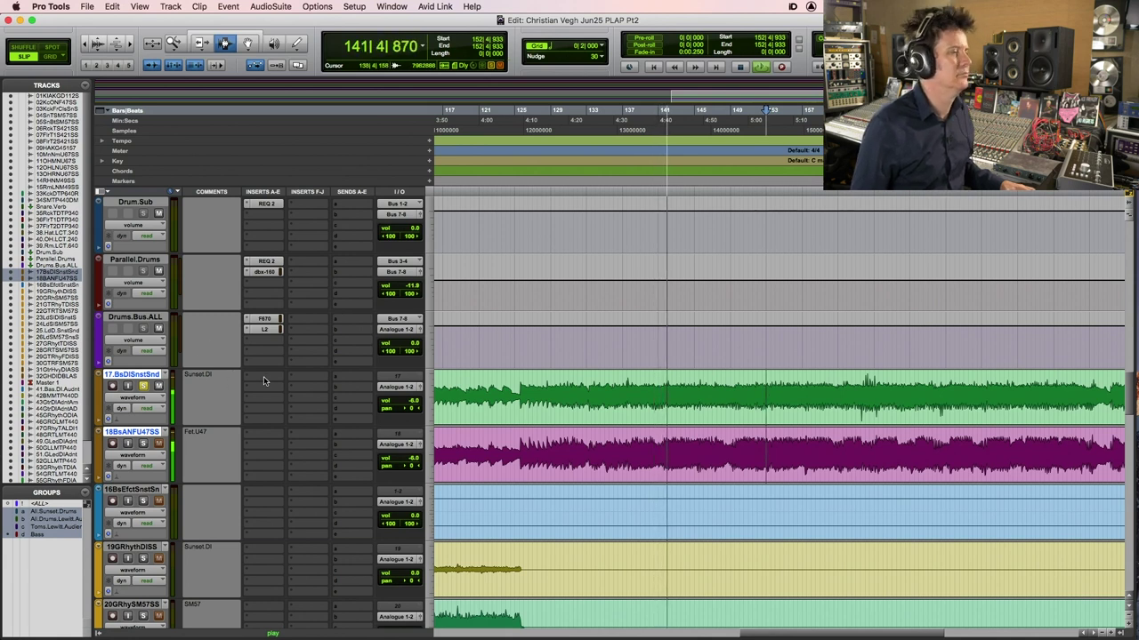
key(space)
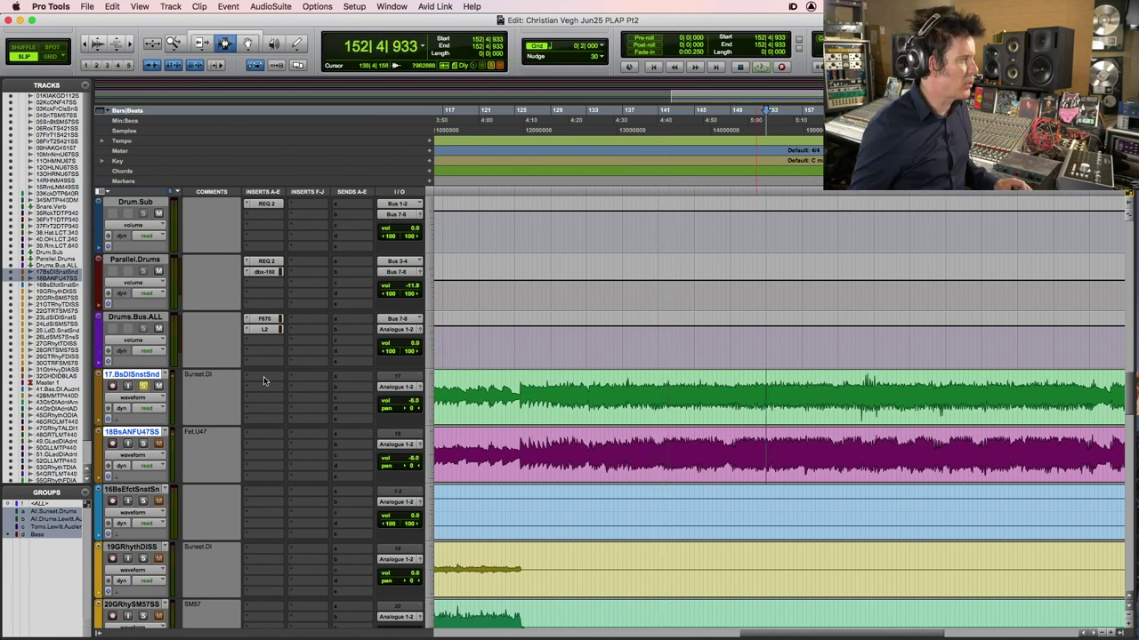
Switch the solo from the Bass DI to the Bass Amp Fet U47 track and play it from bar 152, beat 4
click(142, 386)
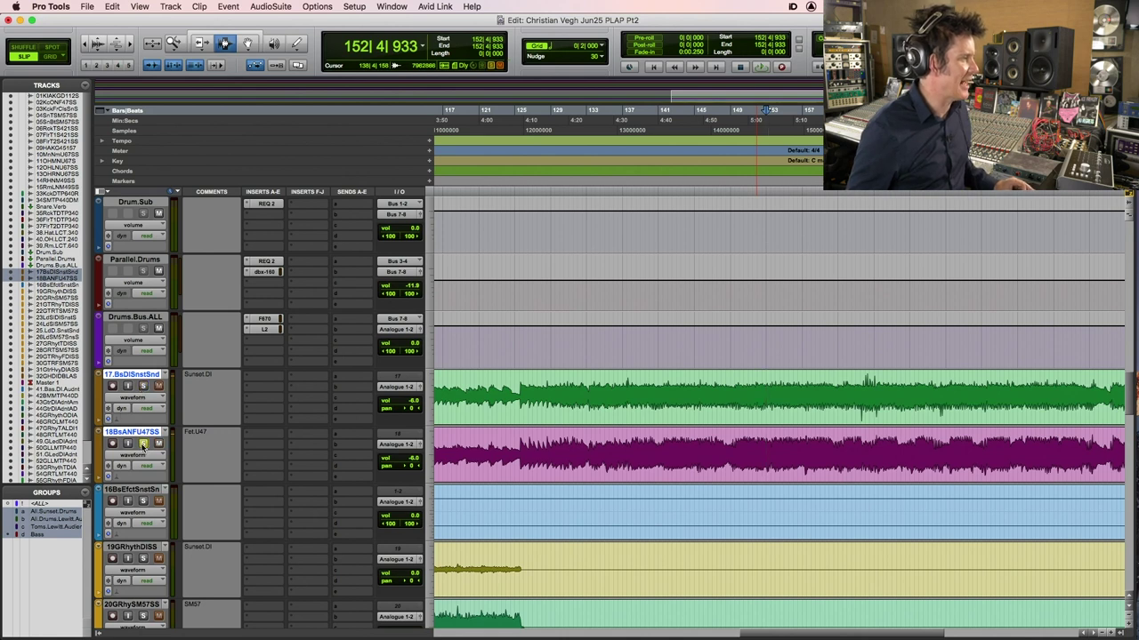
key(space)
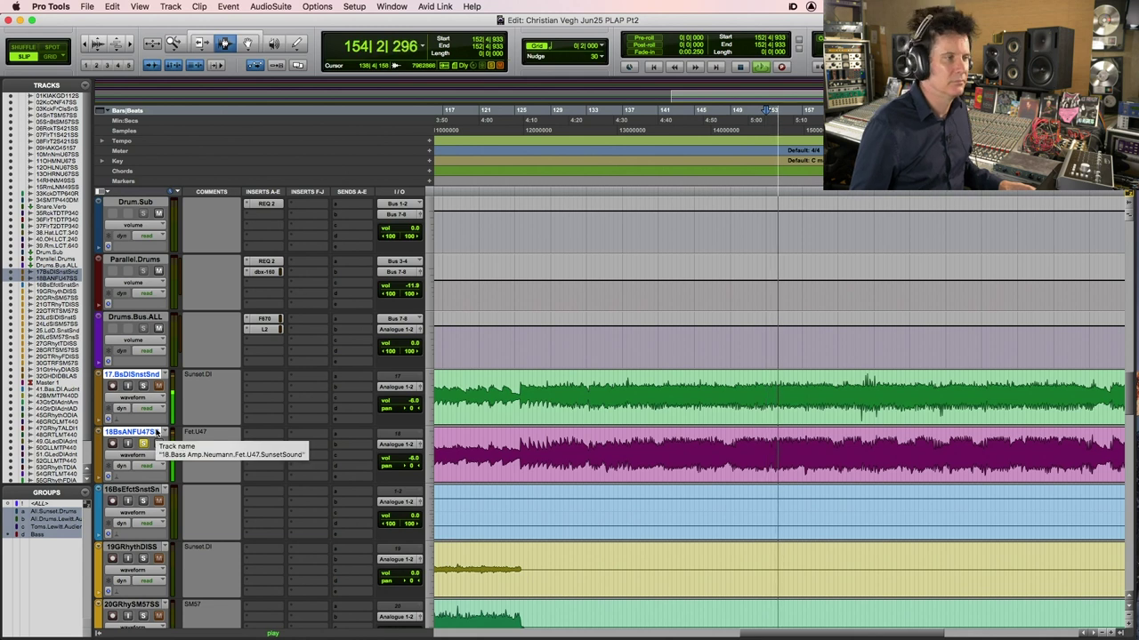
key(space)
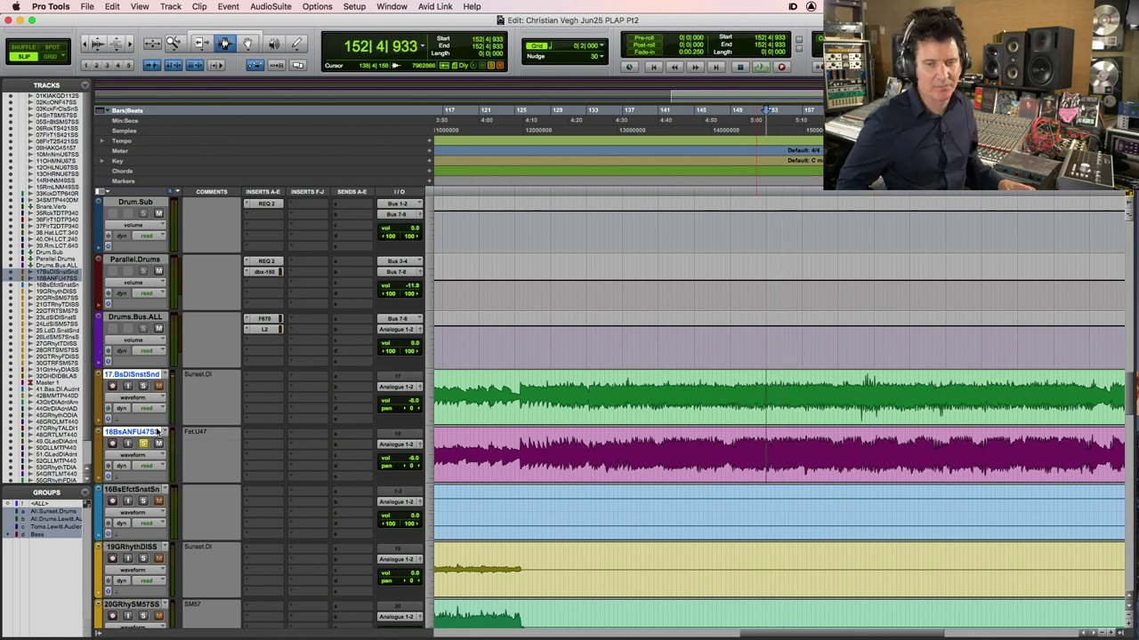
key(space)
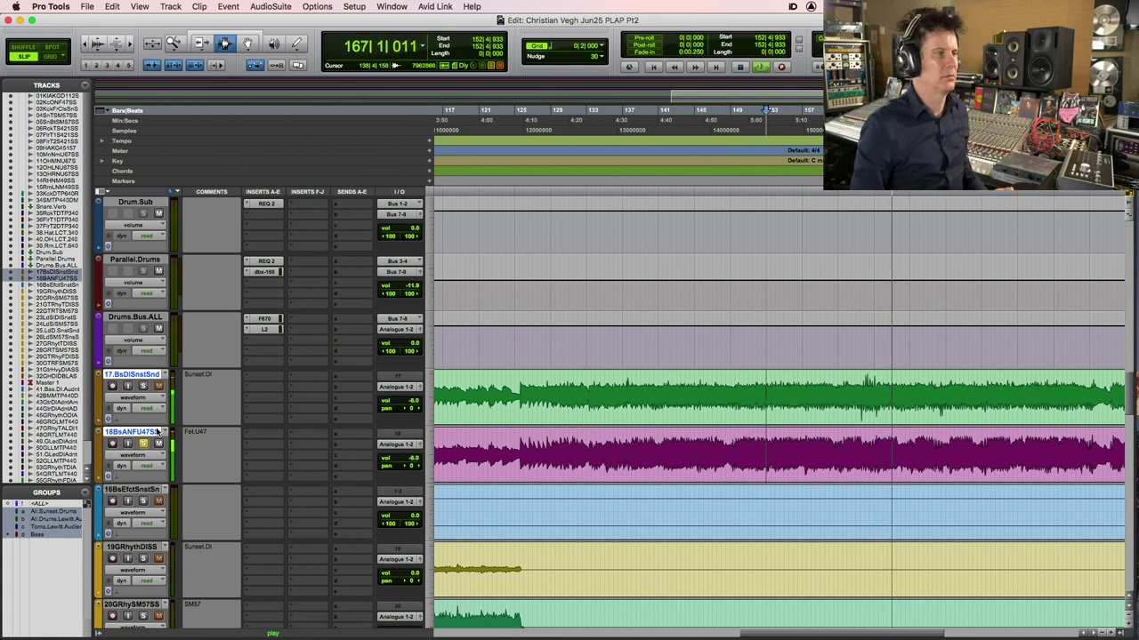
key(space)
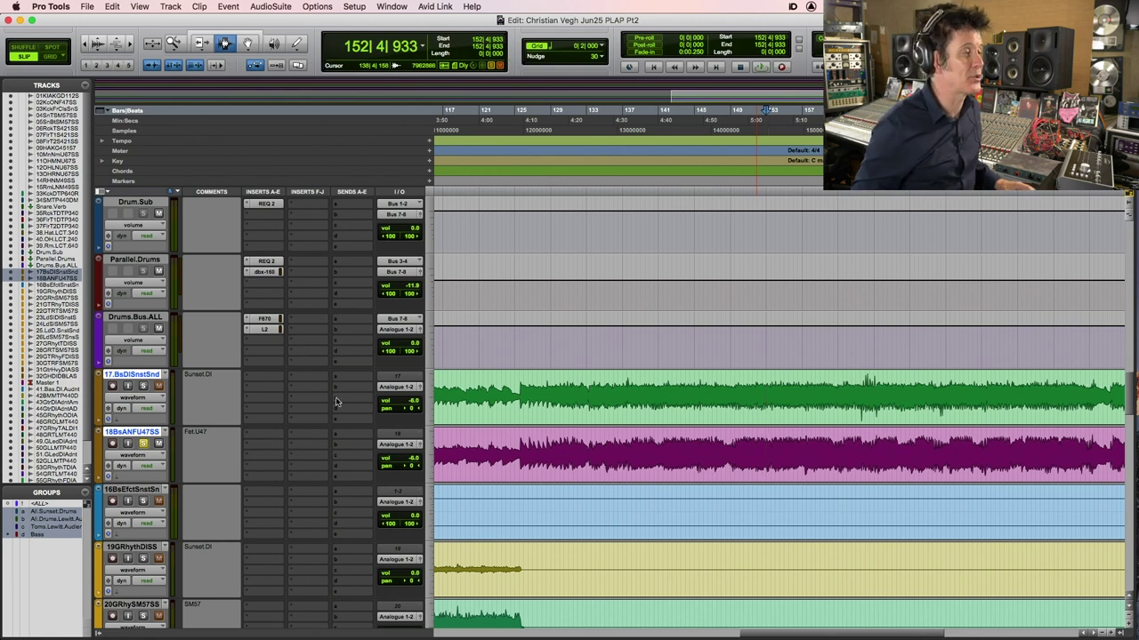
Place the playback start in bar 125, beat 3, and insert a mono REQ 2 equaliser on the Bass DI track
click(521, 384)
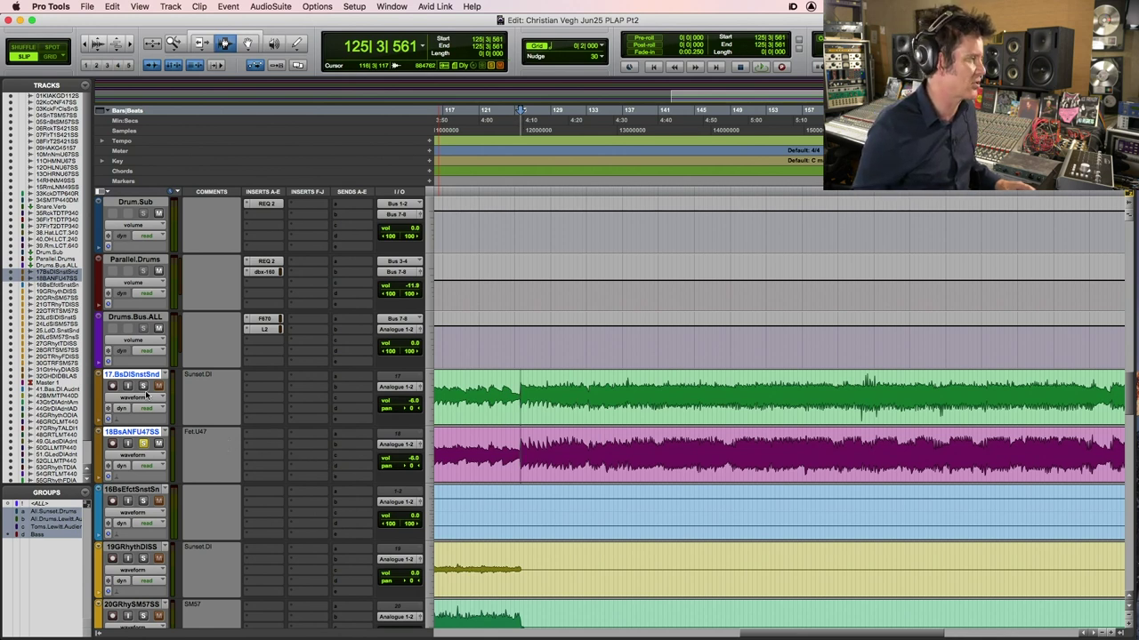
click(260, 381)
mouse_move(294, 376)
mouse_move(378, 145)
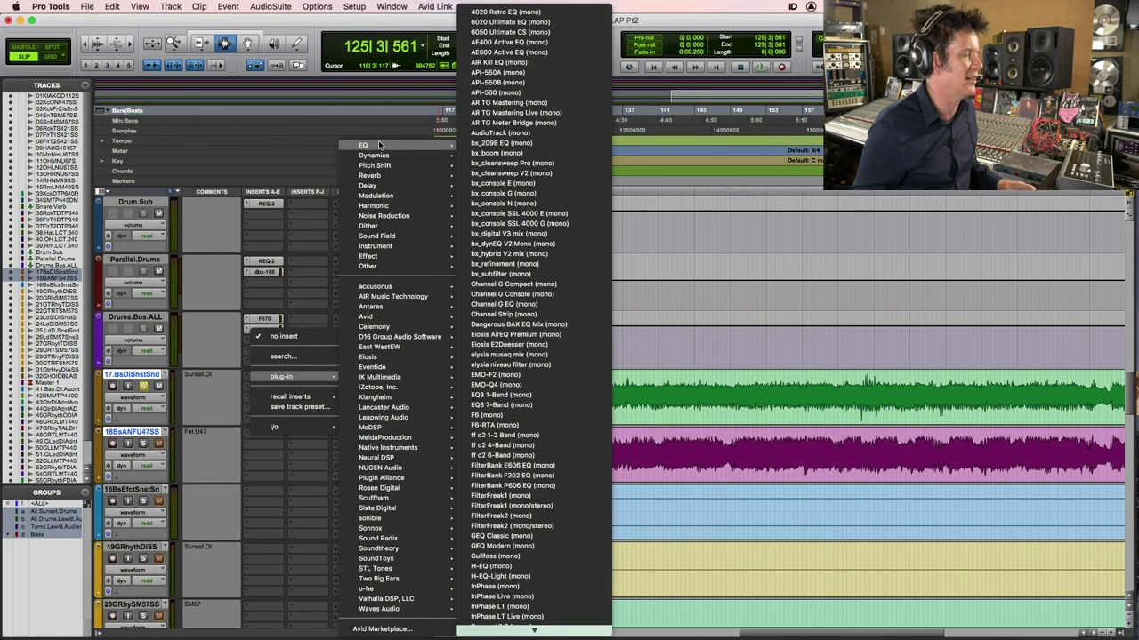
scroll(538, 537, down, 4)
scroll(532, 633, down, 6)
mouse_move(524, 635)
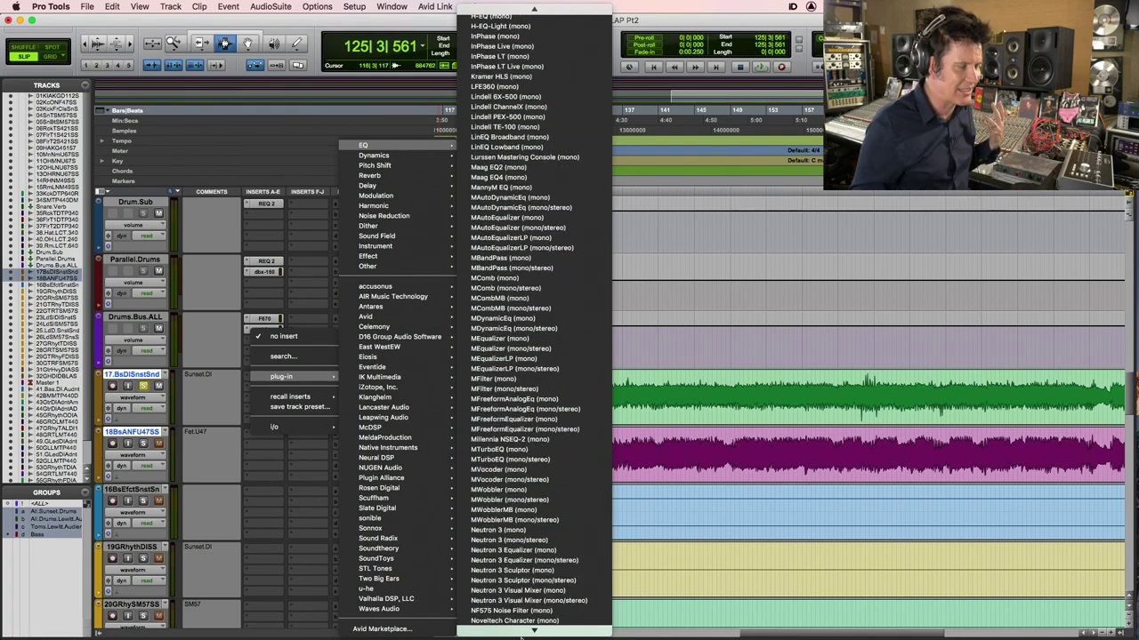
click(531, 578)
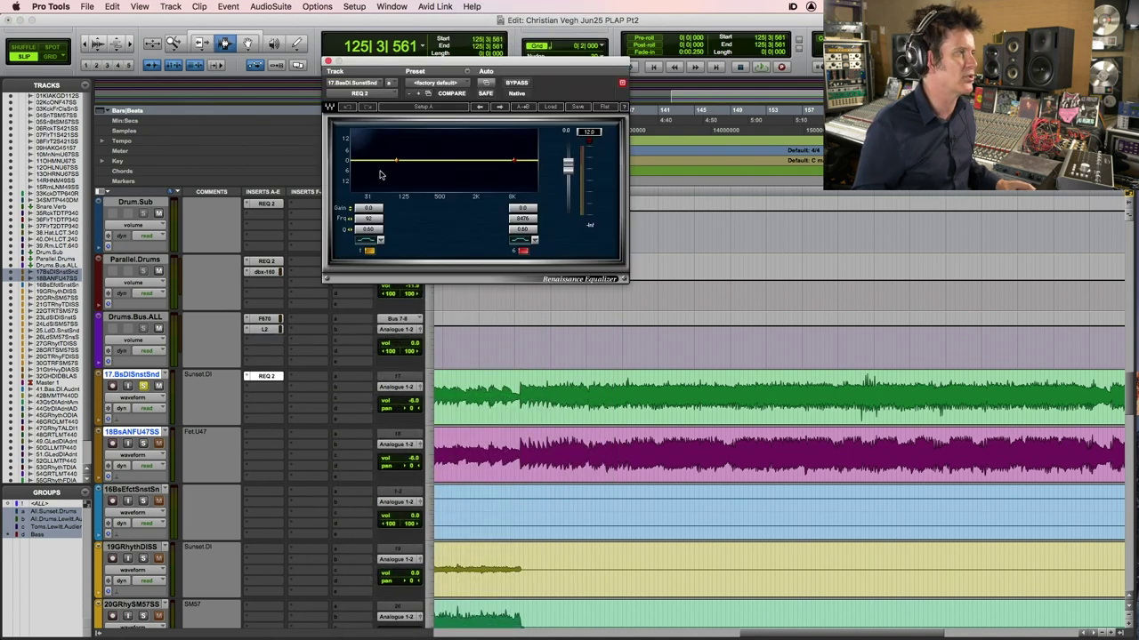
Turn the upper band of the Bass DI's REQ 2 into a low-pass filter at 203 Hz and audition it
click(516, 241)
drag(524, 226, 524, 282)
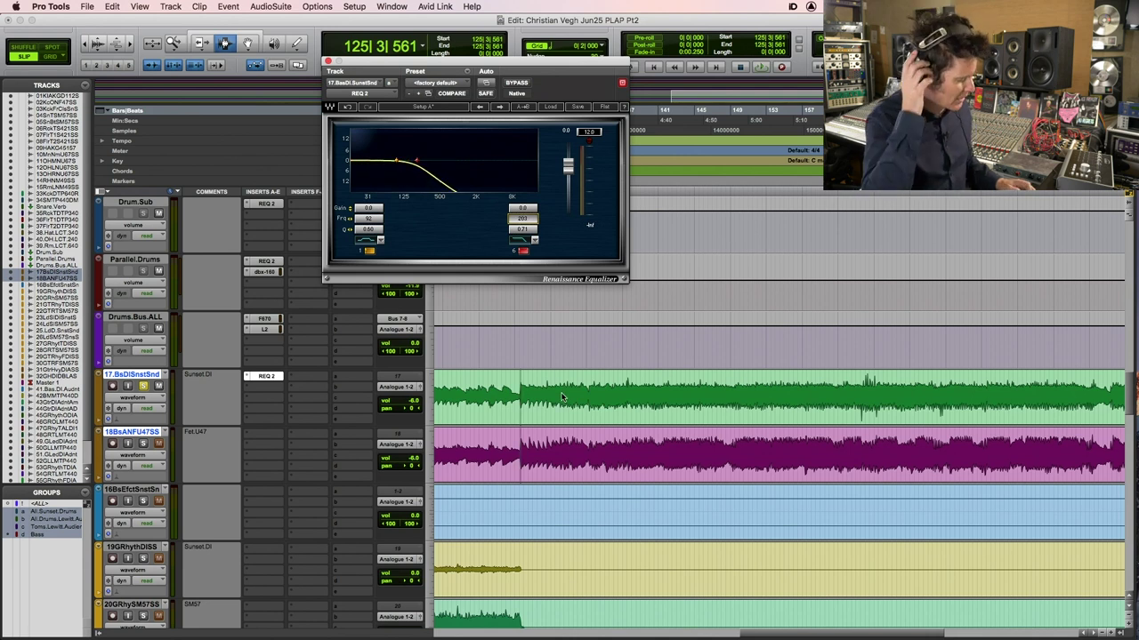
key(space)
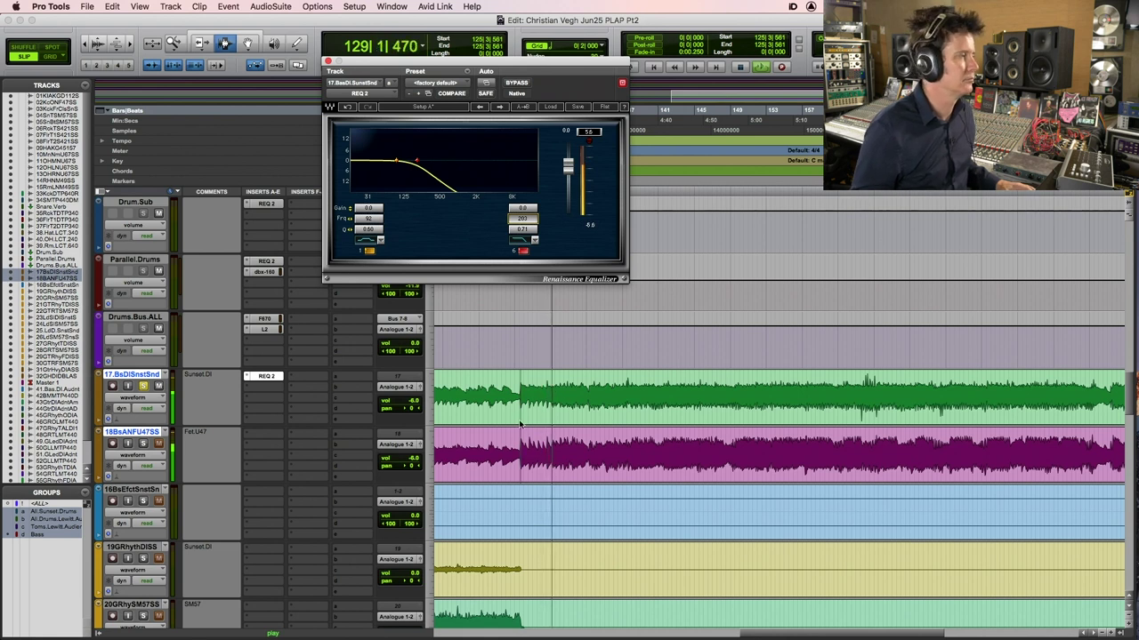
key(space)
Copy the Bass DI's REQ 2 onto the first insert of the Bass Amp Fet U47 track and open the copy
click(272, 433)
drag(272, 434, 273, 433)
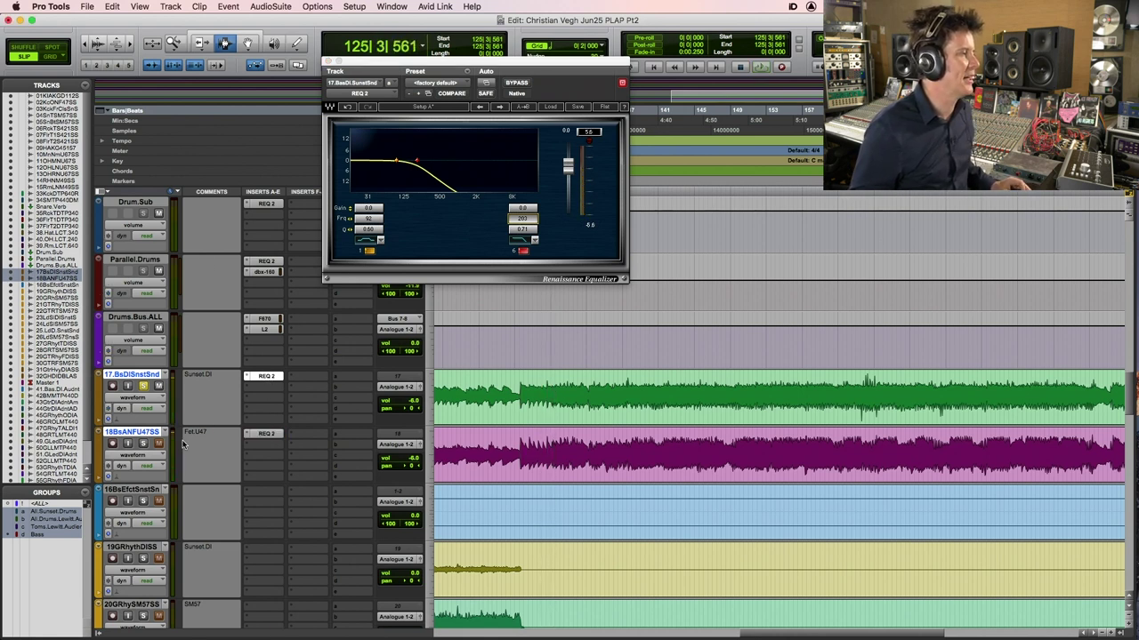
click(263, 435)
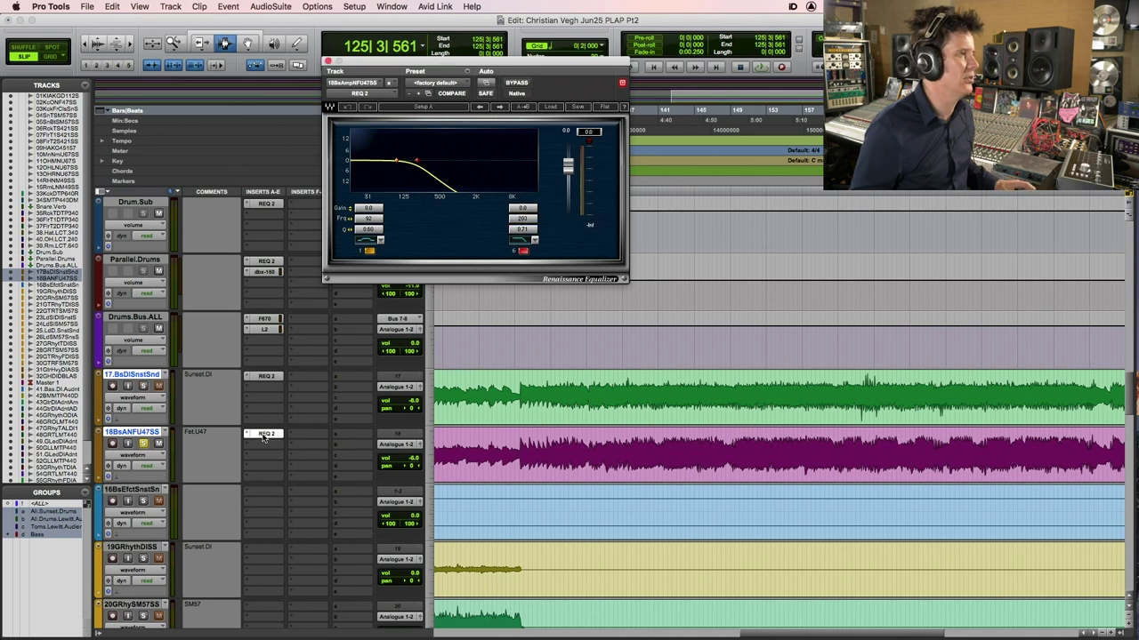
Turn off the amp REQ 2's low-pass band, make its lower band a high-pass filter at 205 Hz, and audition it
click(525, 250)
click(364, 241)
drag(369, 217, 369, 203)
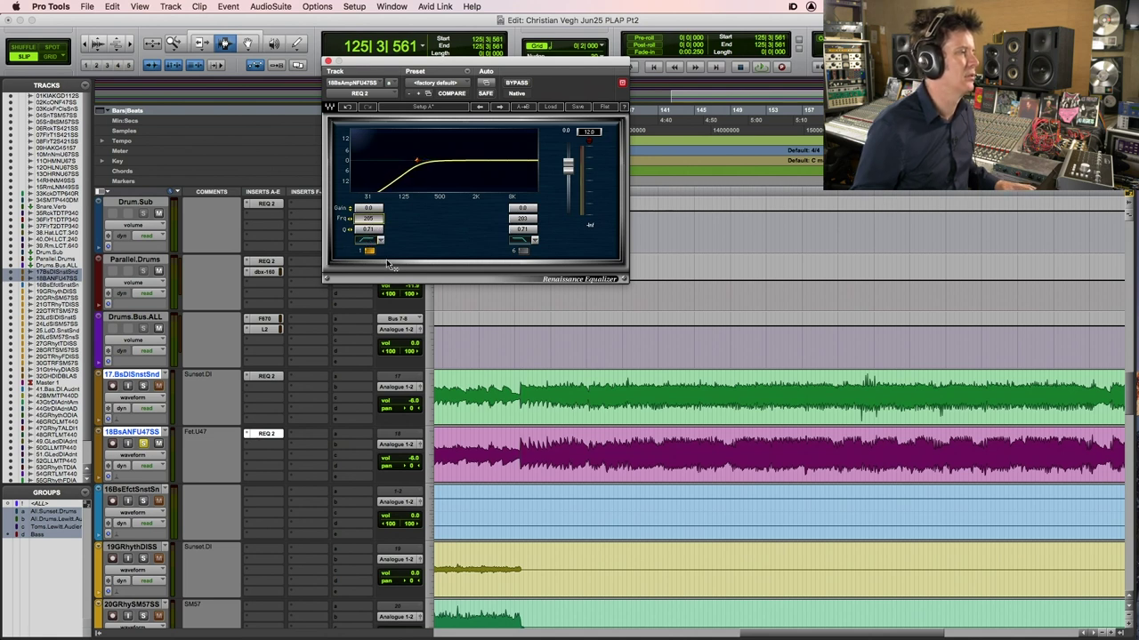
key(space)
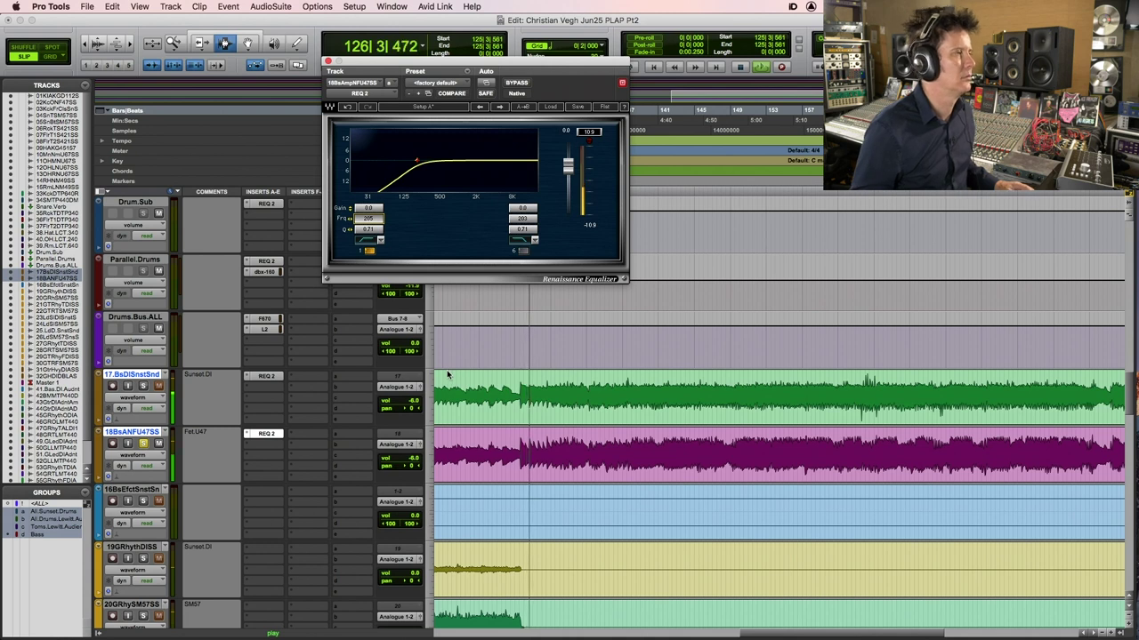
key(space)
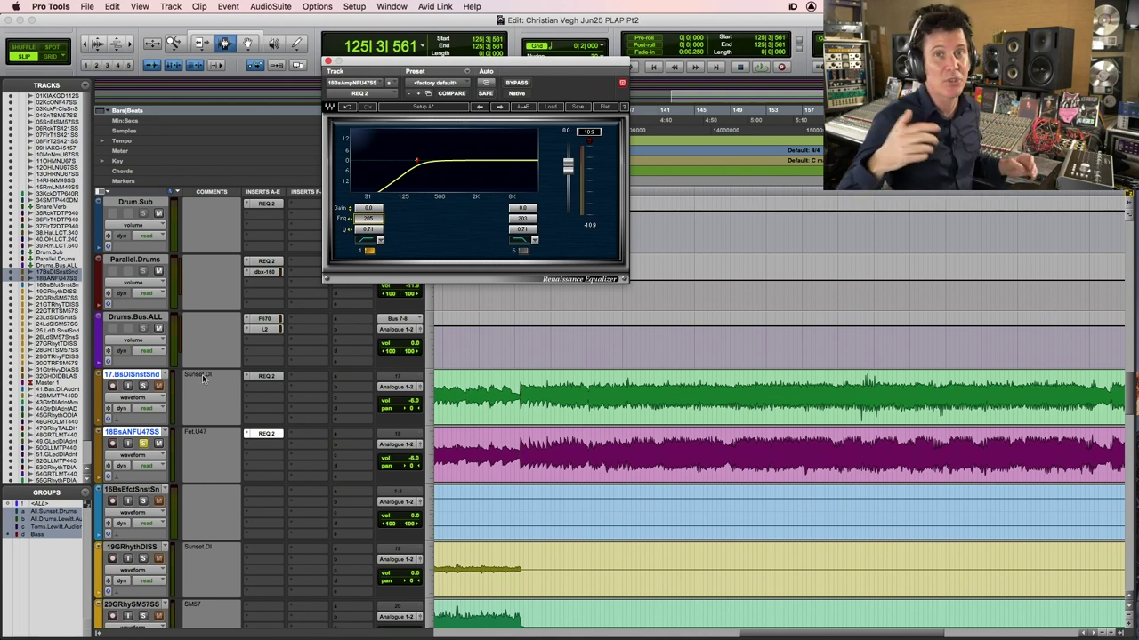
Play the Bass DI and Bass Amp tracks soloed together, set the Bass DI volume to -4.0 dB, and save the session
click(143, 386)
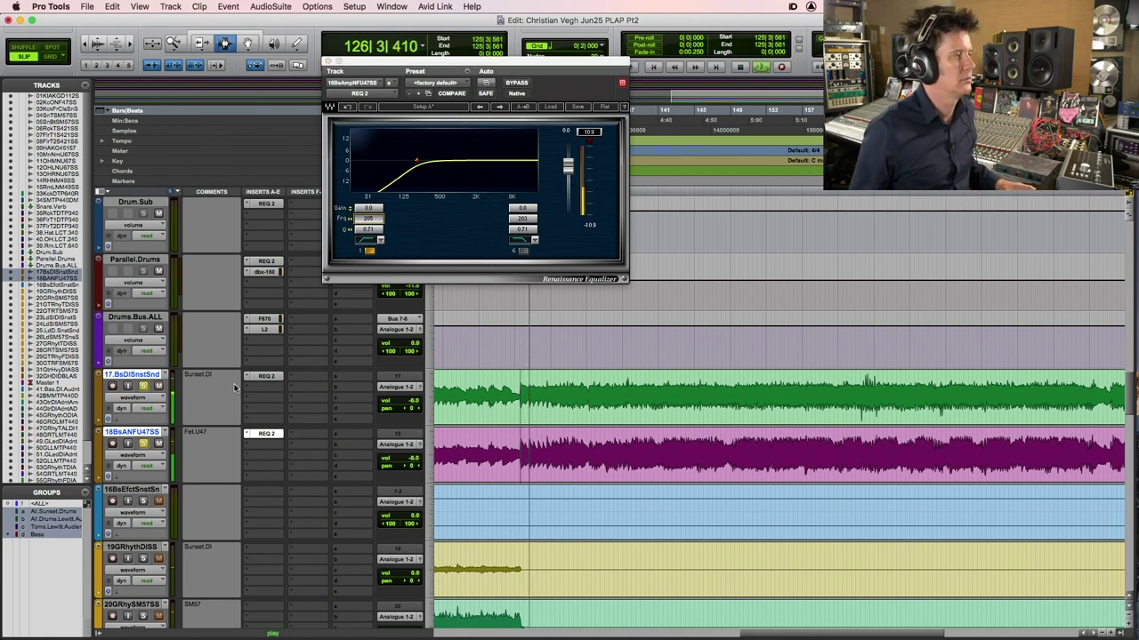
key(space)
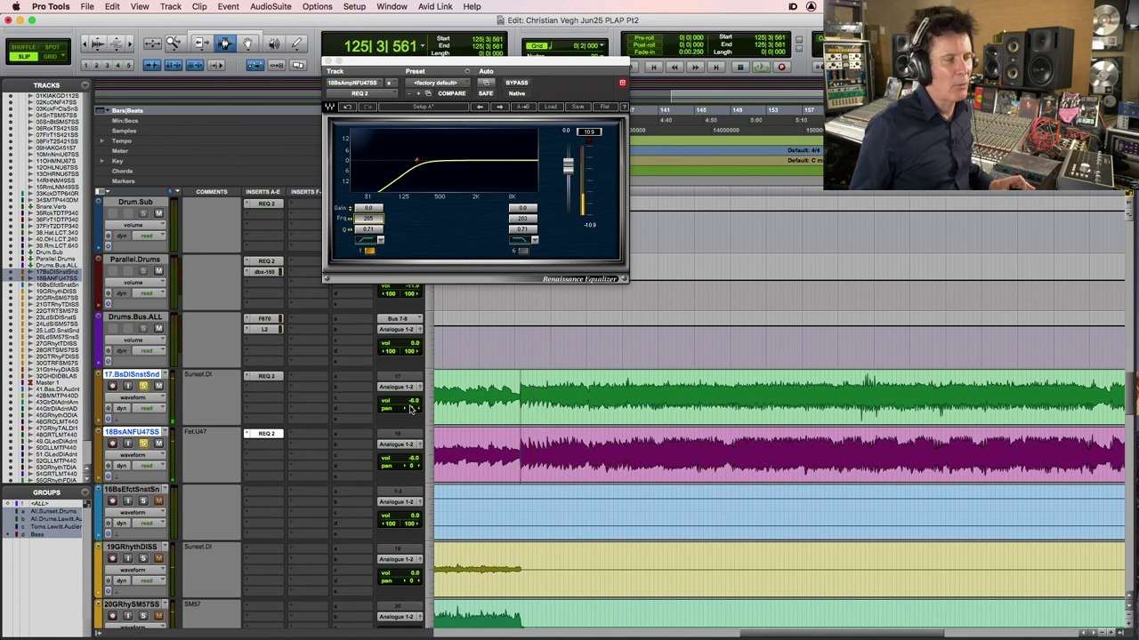
click(412, 403)
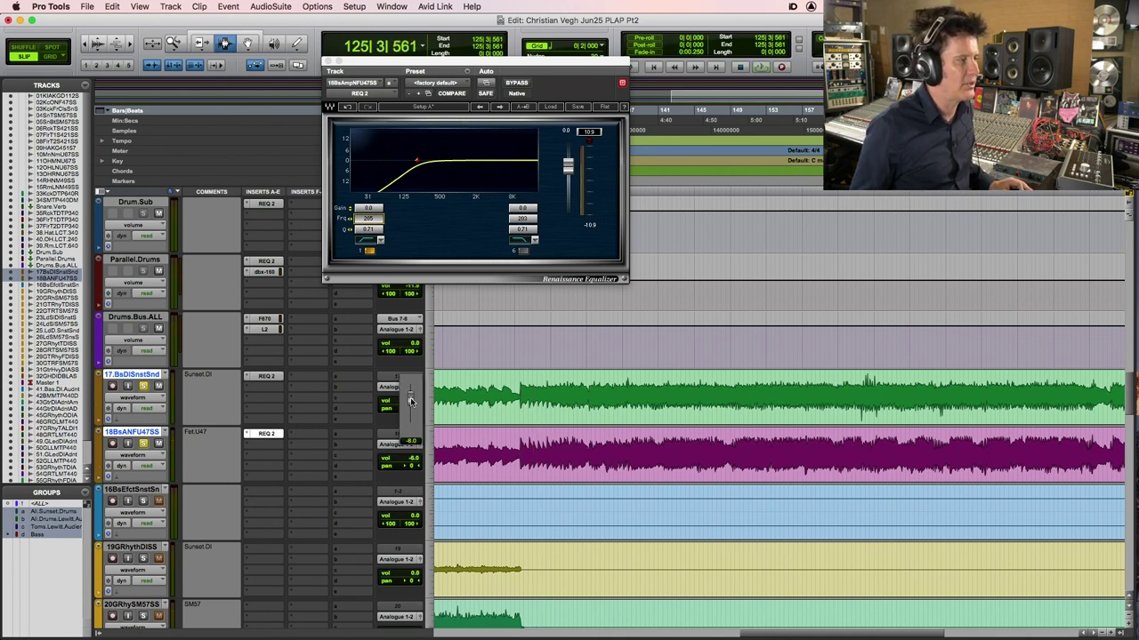
key(space)
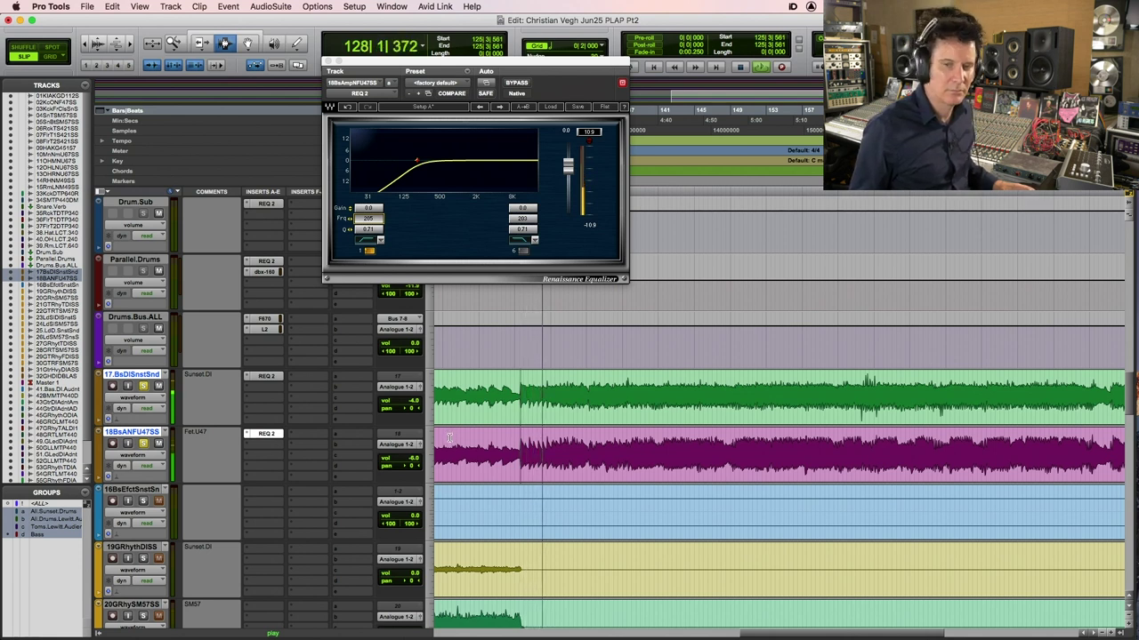
key(super+s)
key(space)
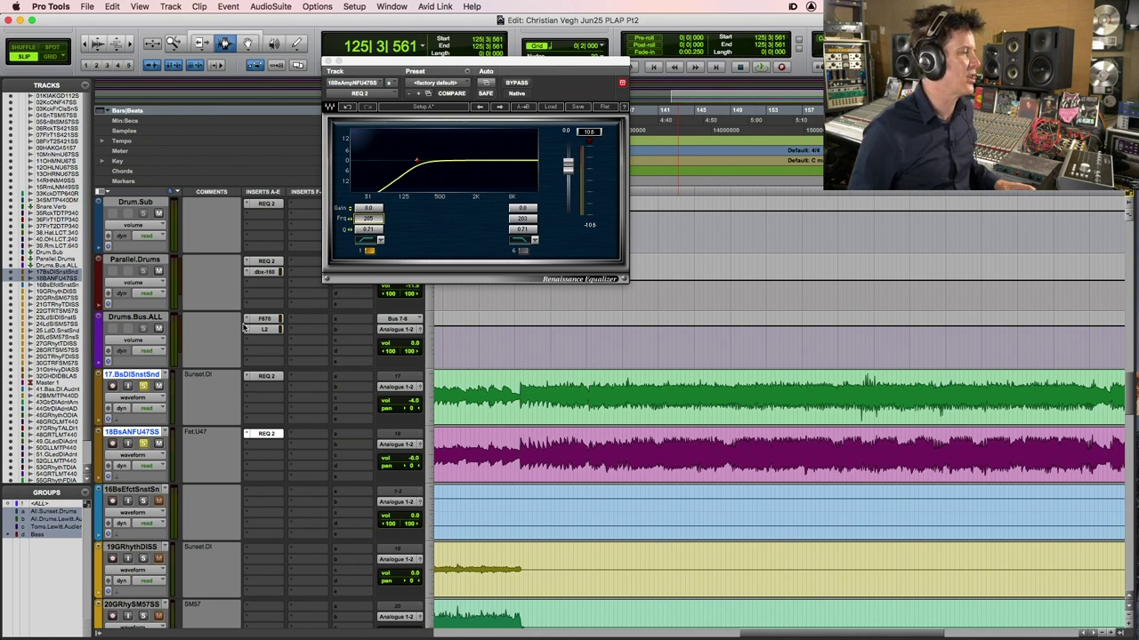
Compare the combined bass tracks during playback with both REQ 2 equalisers bypassed and active
key(space)
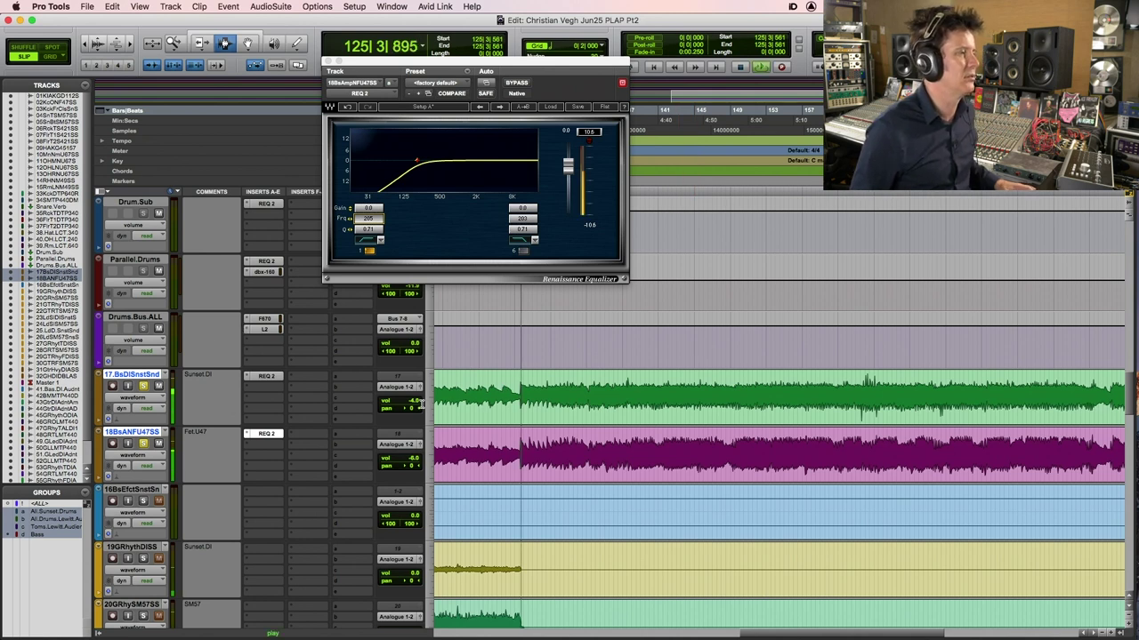
super+click(273, 378)
super+click(269, 435)
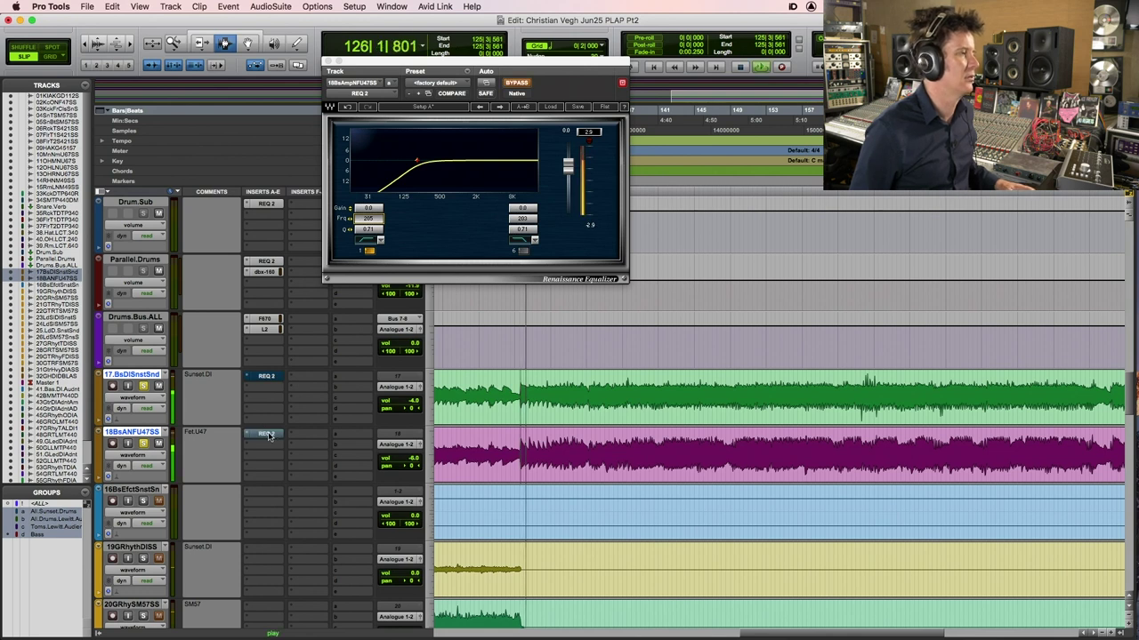
super+click(269, 435)
super+click(267, 377)
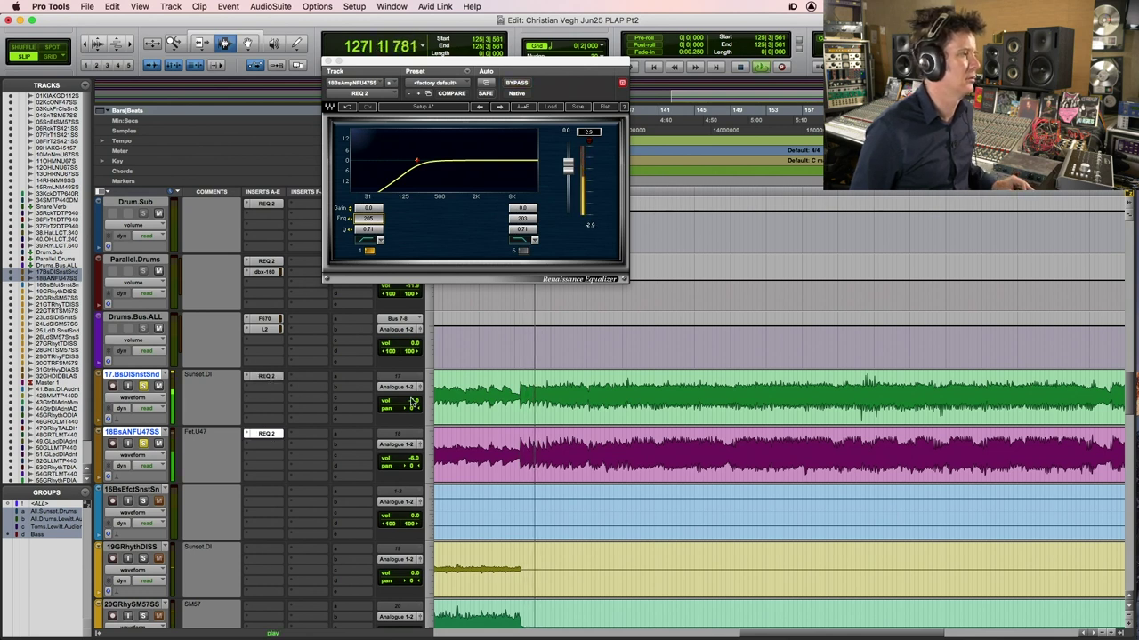
Set the Bass DI volume to +1.2 dB and the Bass Amp volume to -8.9 dB while playing
click(409, 396)
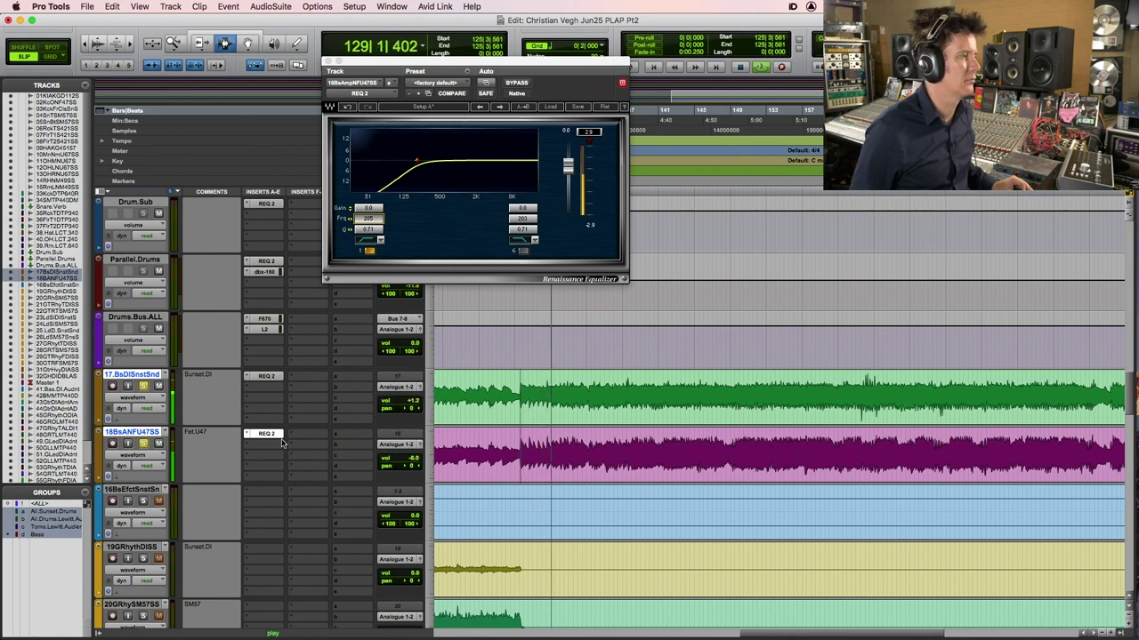
click(410, 462)
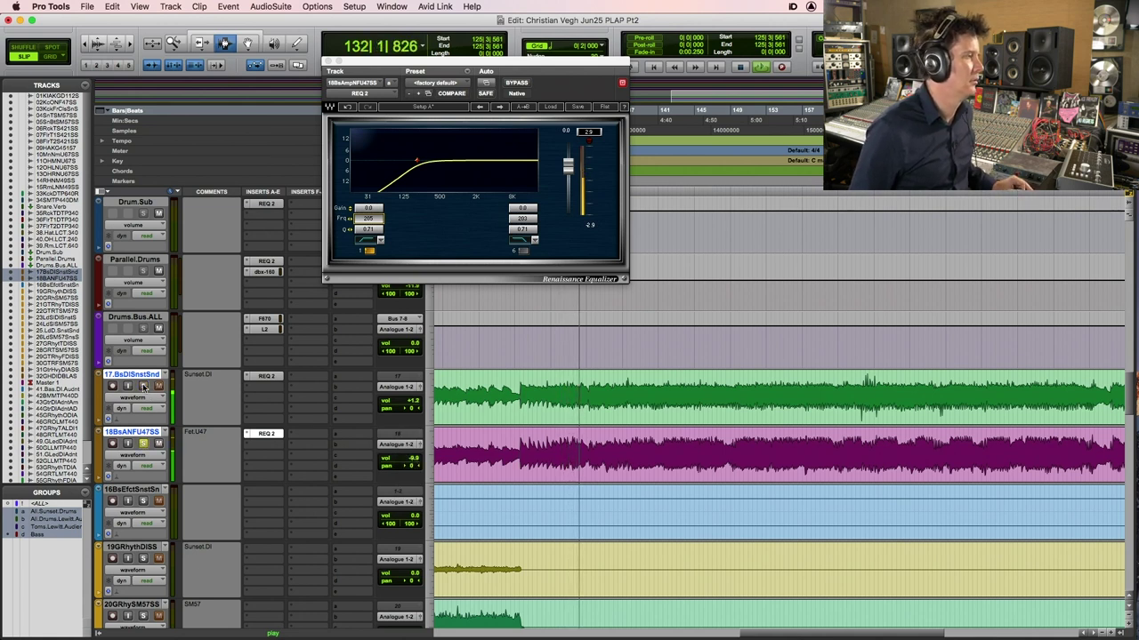
key(space)
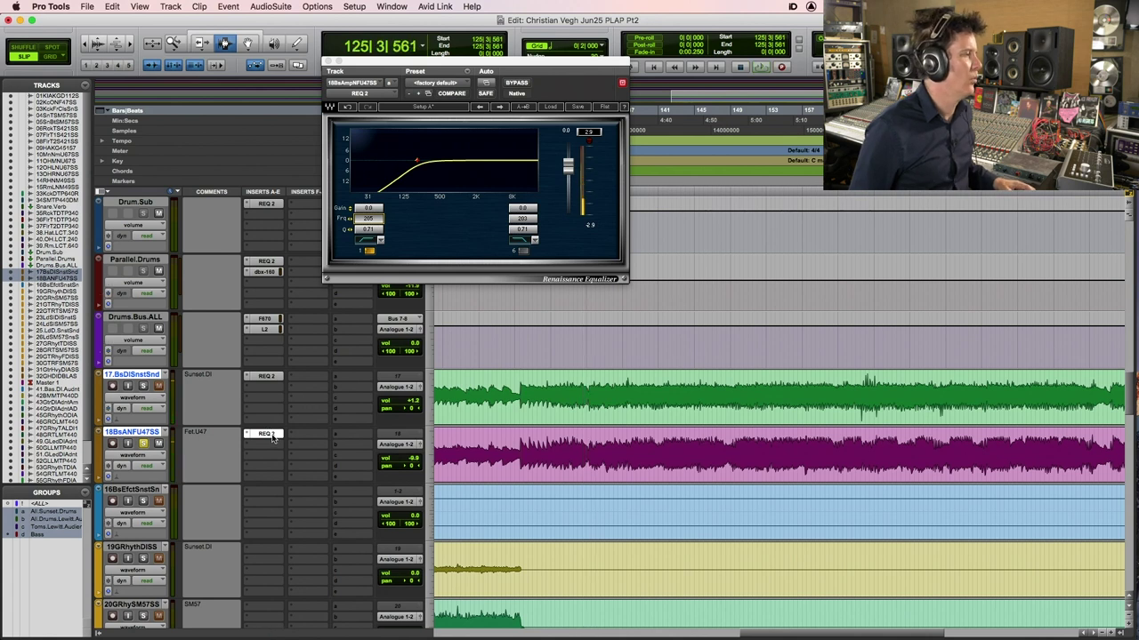
Bypass the REQ 2 on the Bass Amp track and play the amp from bar 125, beat 3
super+click(273, 437)
key(space)
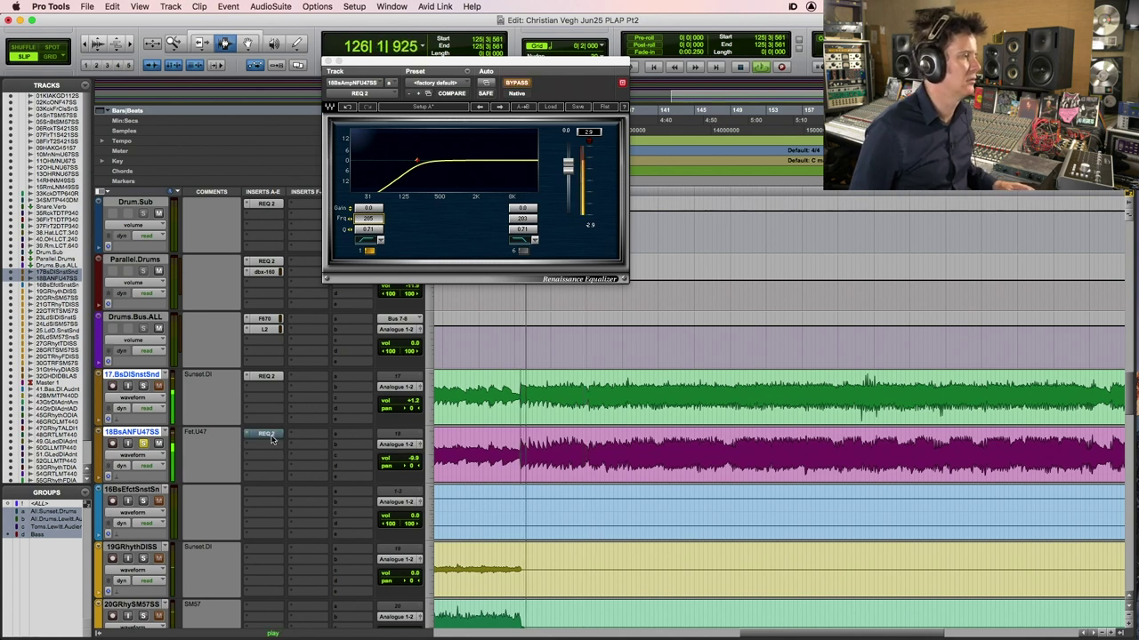
key(space)
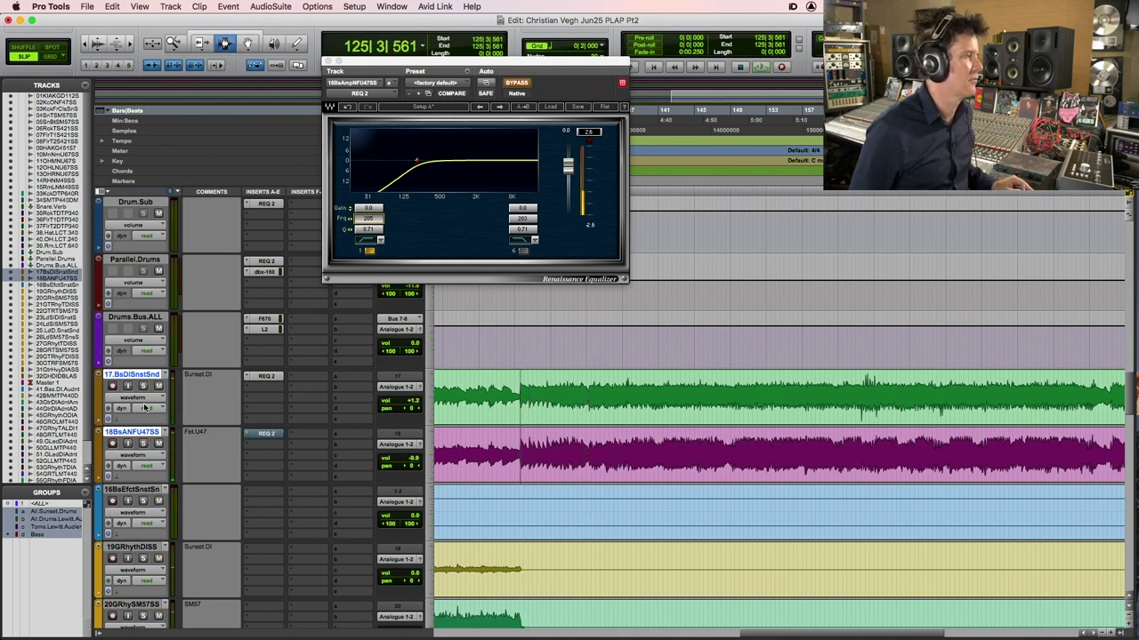
Solo the Bass DI, play it from bar 125, beat 3, and open its REQ 2 to check the low-pass filter
click(144, 386)
key(space)
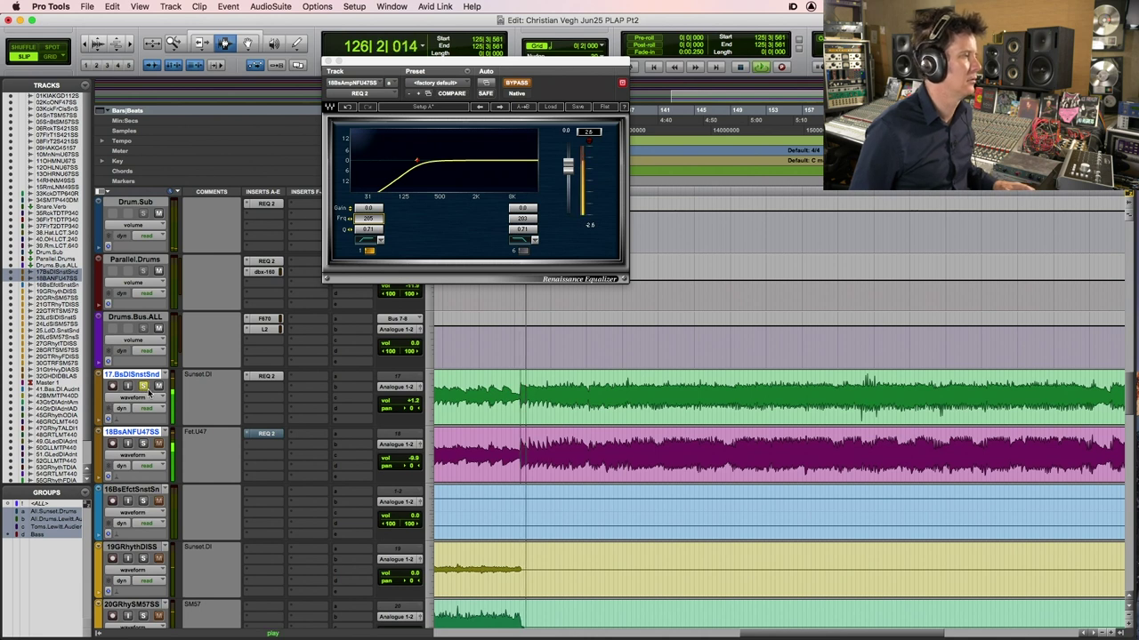
click(268, 379)
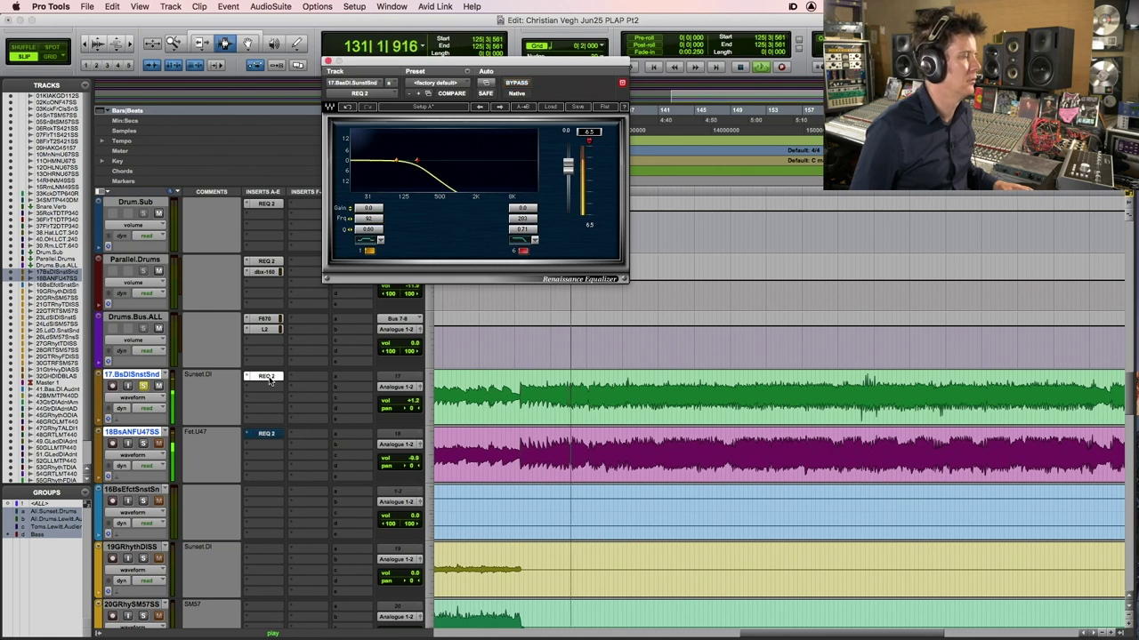
key(space)
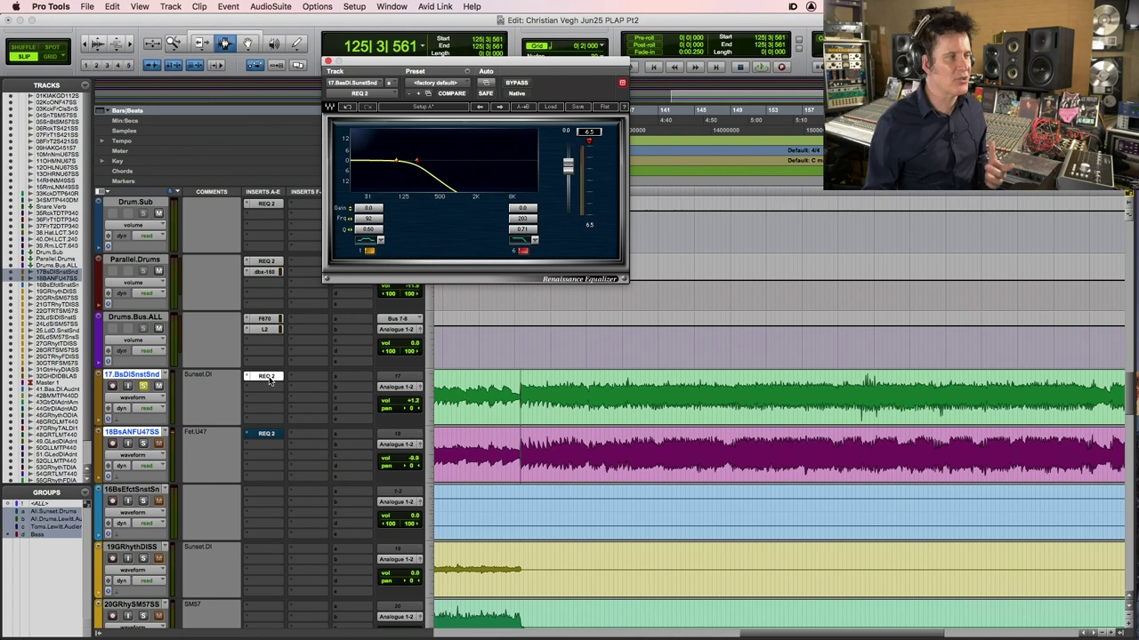
Copy the Bass DI's low-pass REQ 2 into the second insert of the Bass Amp Fet U47 track
click(272, 388)
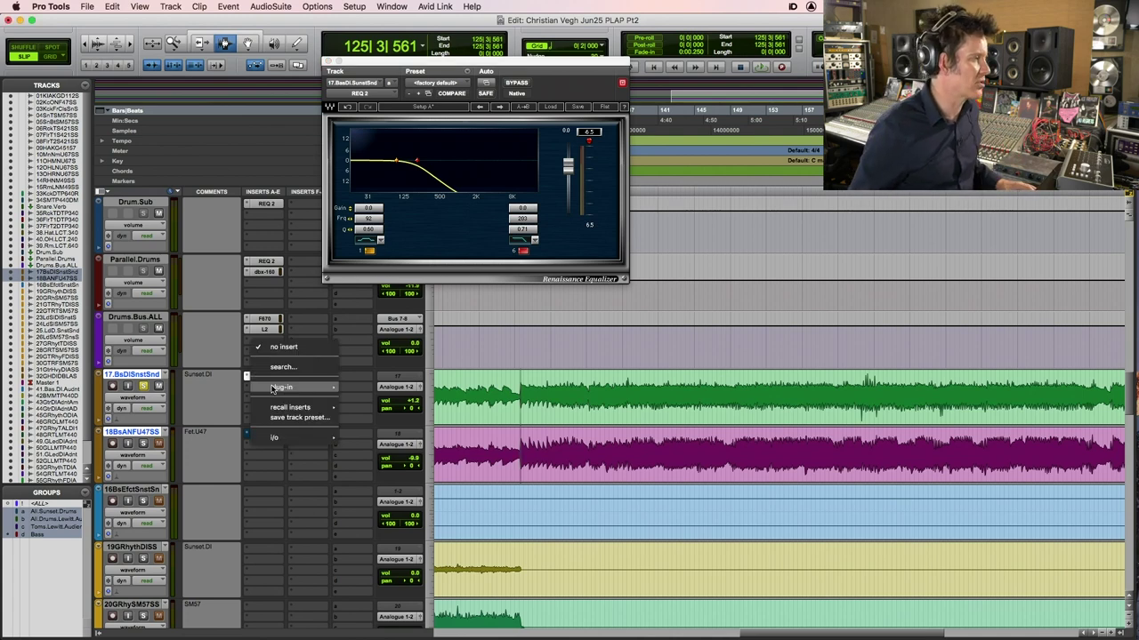
click(259, 377)
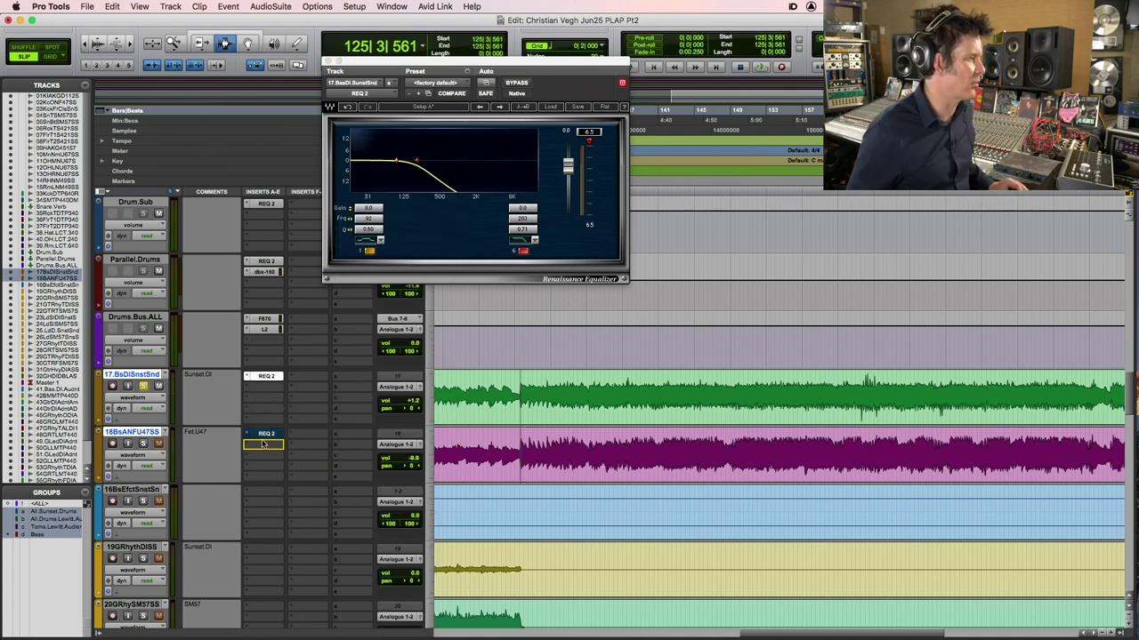
drag(264, 447, 264, 447)
Solo the low-passed Bass Amp track and set its volume to -4.0 dB during playback
click(142, 443)
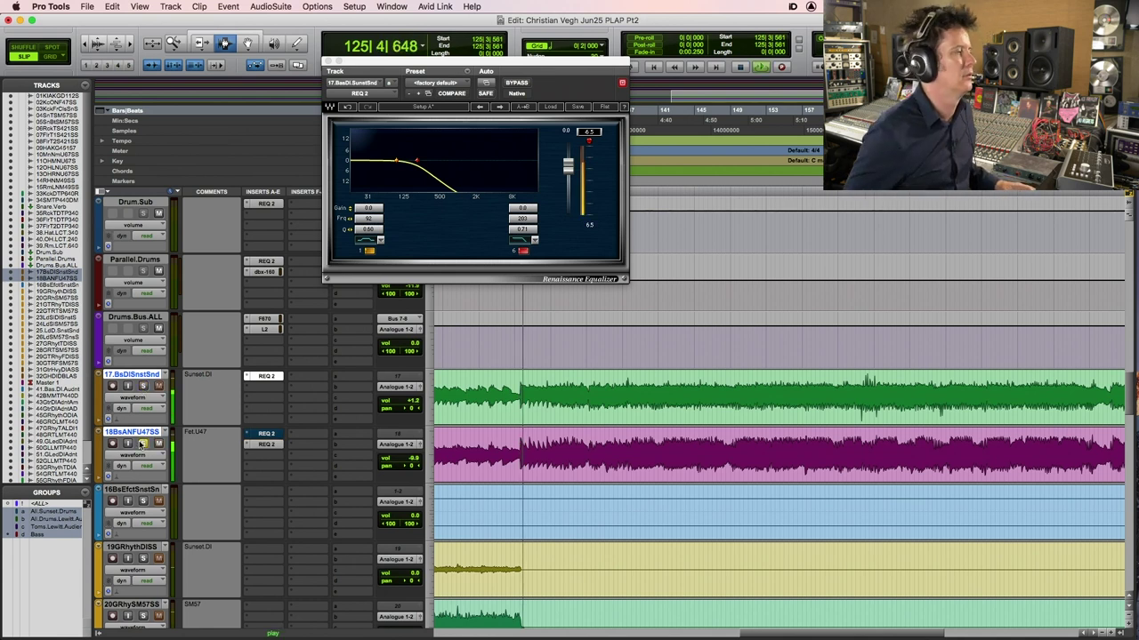
drag(416, 463, 412, 455)
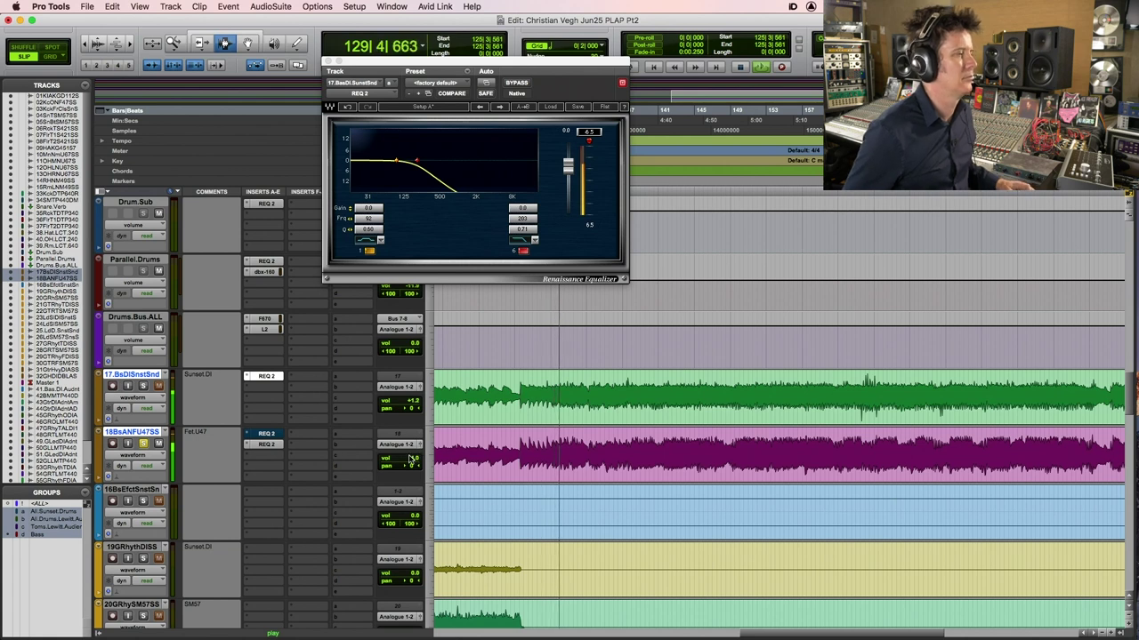
key(space)
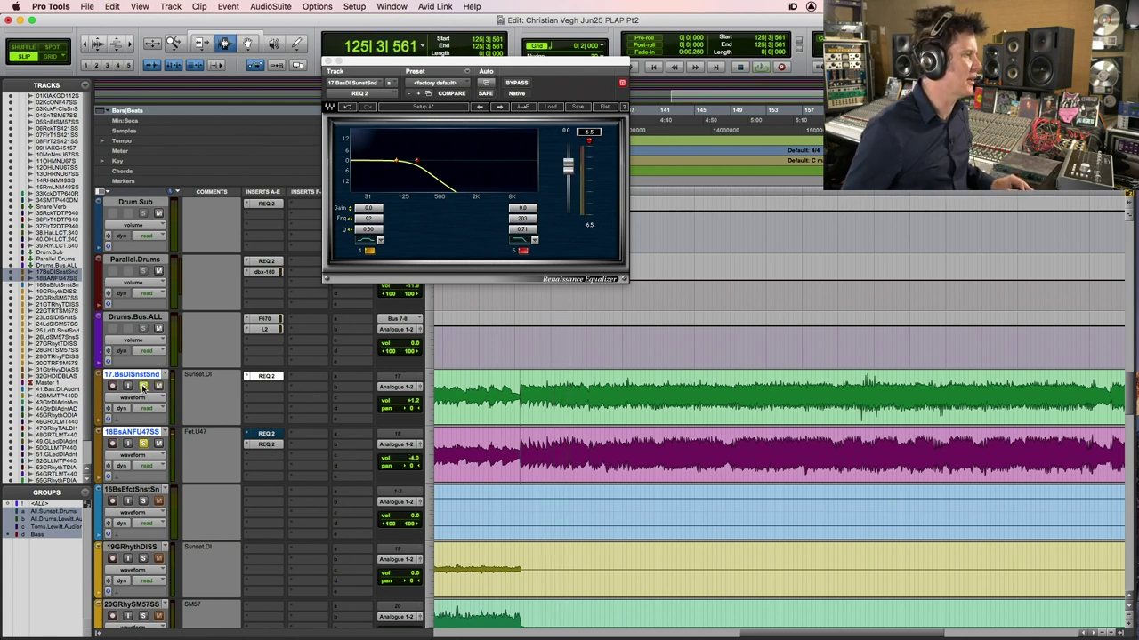
Compare the low end of the Bass DI and Bass Amp by alternating the solo between them during playback
key(space)
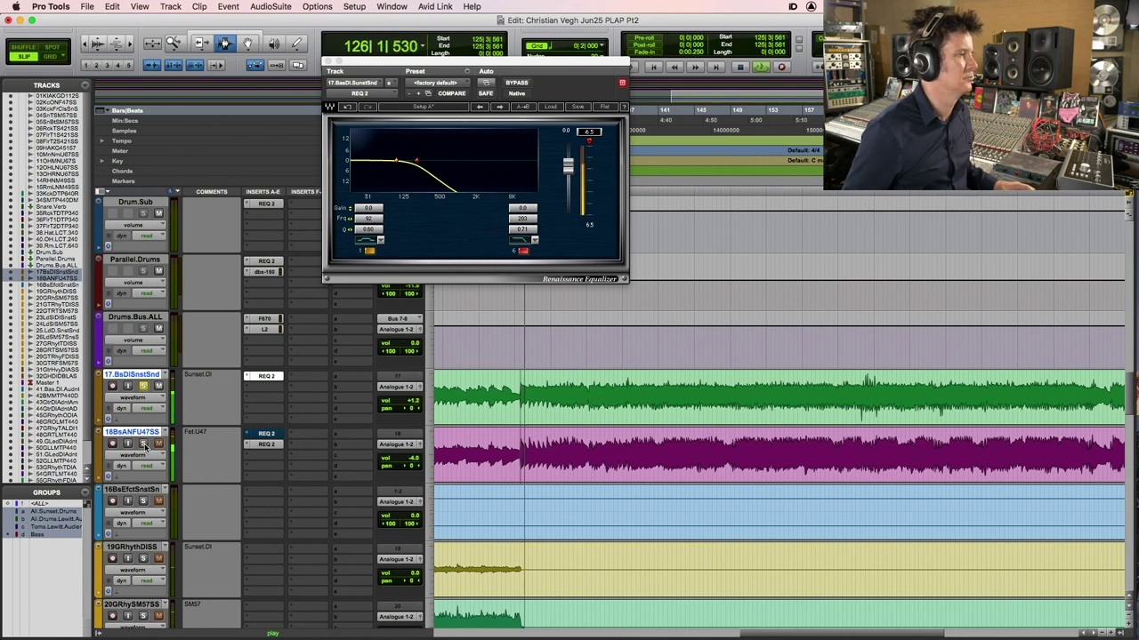
click(143, 444)
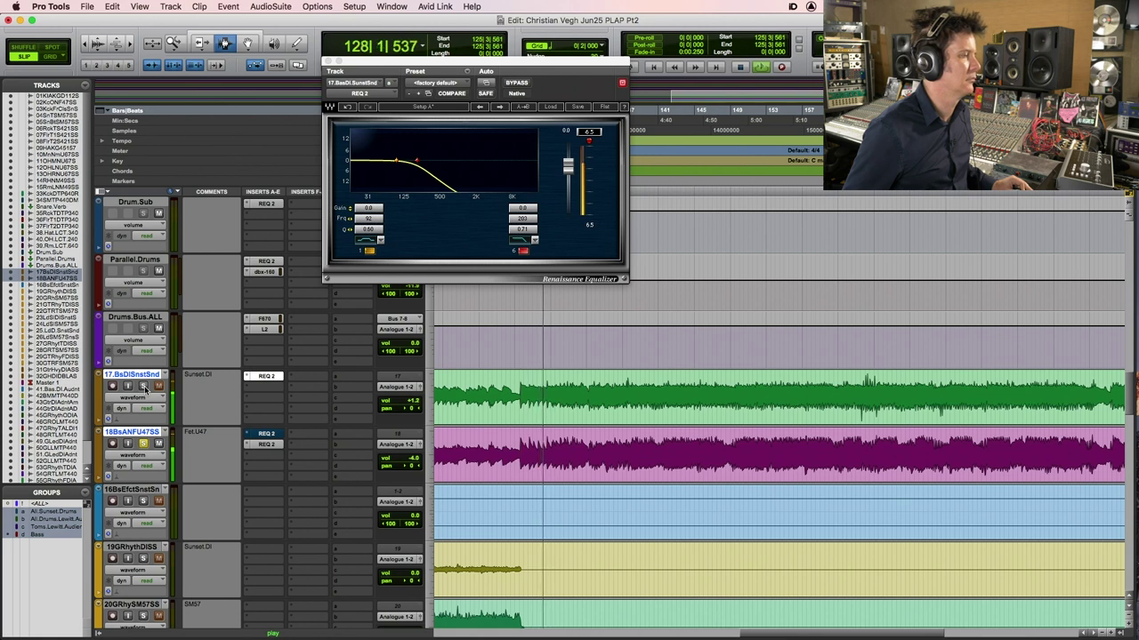
click(144, 386)
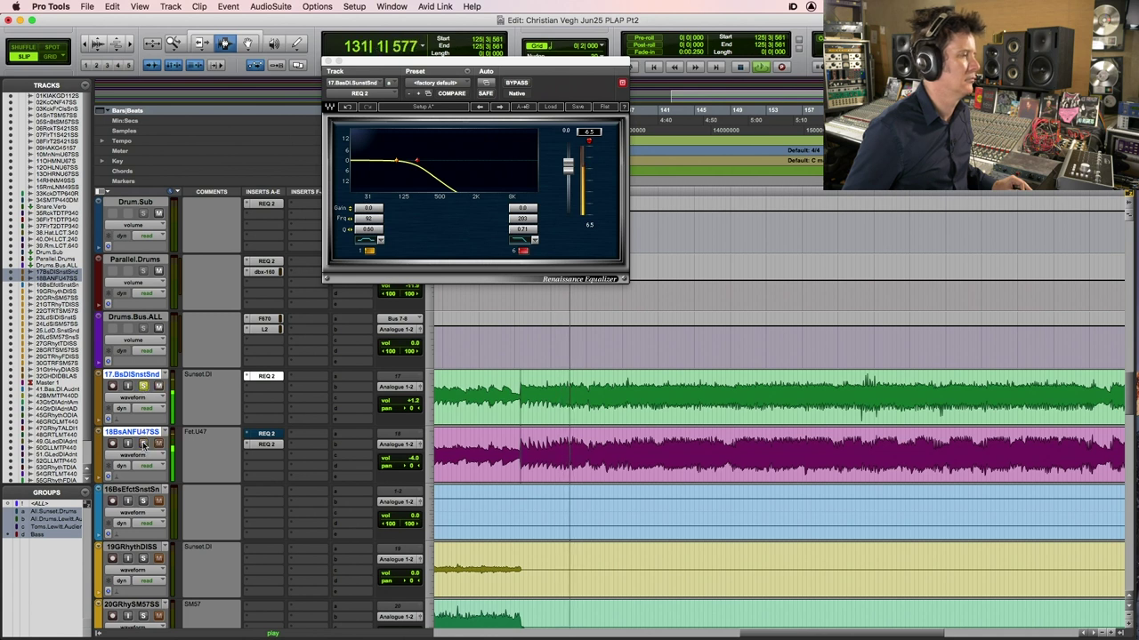
Alternate the solo between the Bass Amp and Bass DI once more, leaving only the DI soloed, and stop playback
click(142, 386)
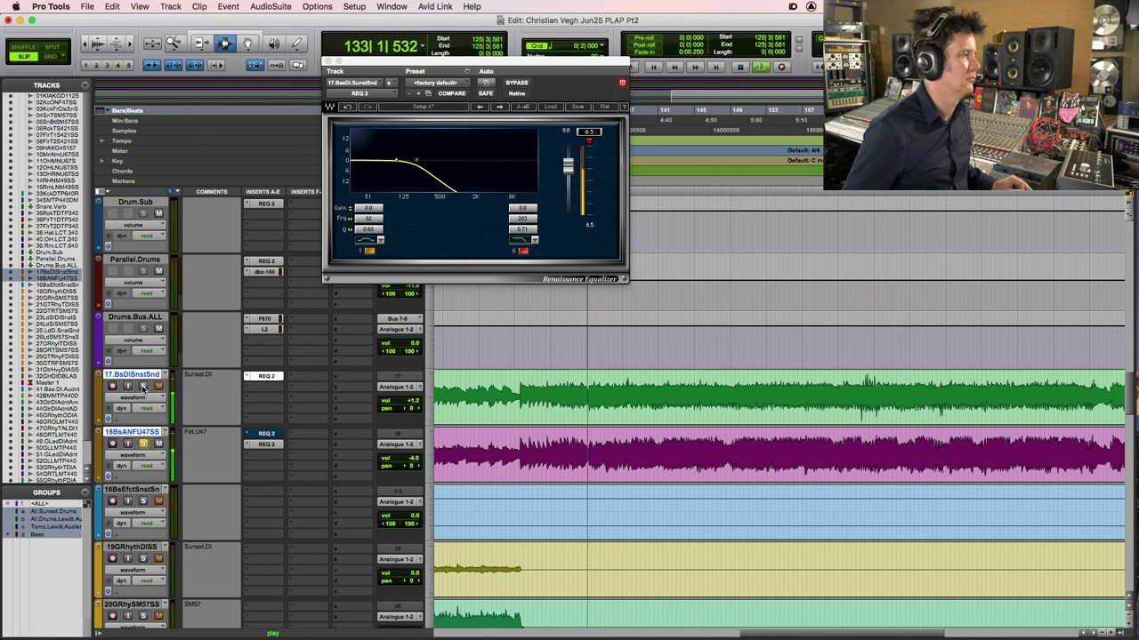
click(142, 386)
click(144, 443)
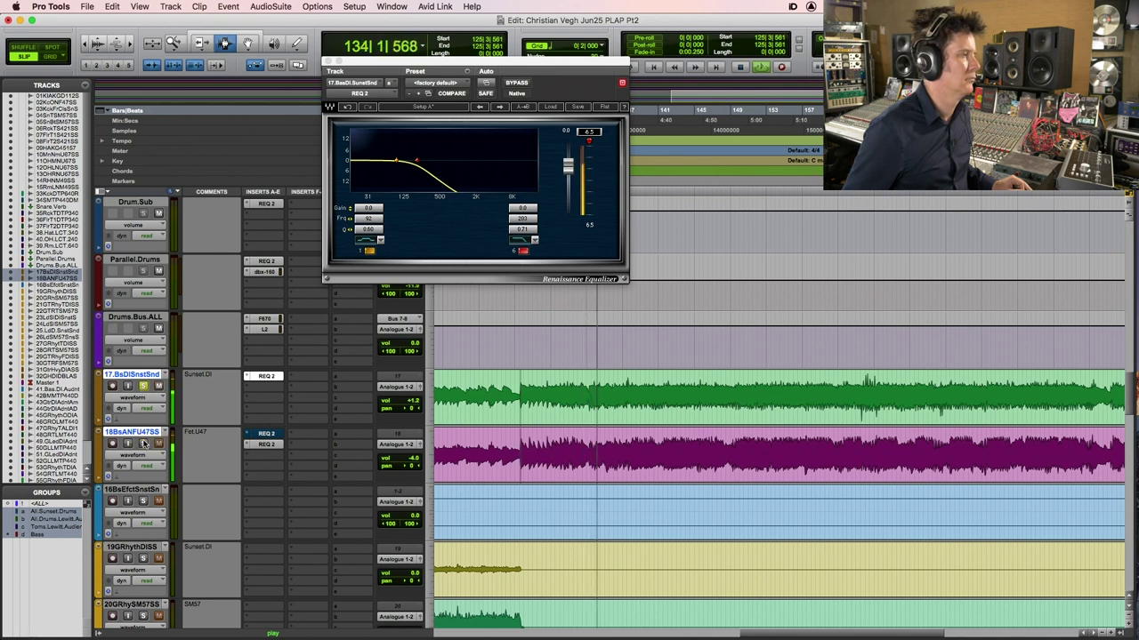
key(space)
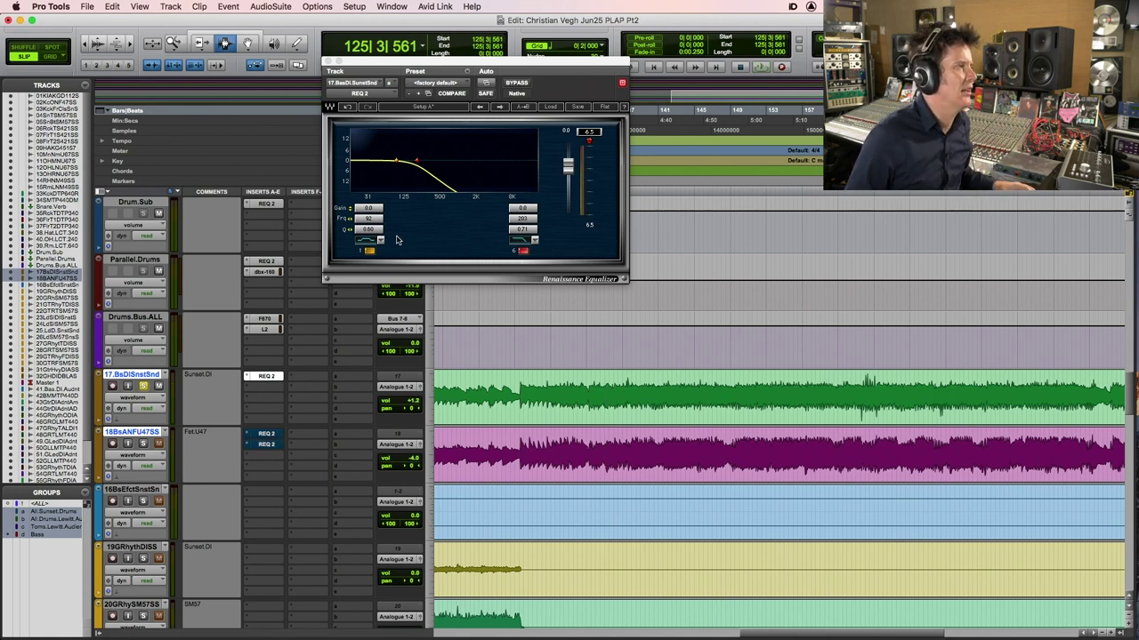
Add a high-pass filter at about 48 Hz to the Bass DI's REQ 2 and insert RBass (mono) in the second slot
click(367, 240)
drag(369, 218, 352, 219)
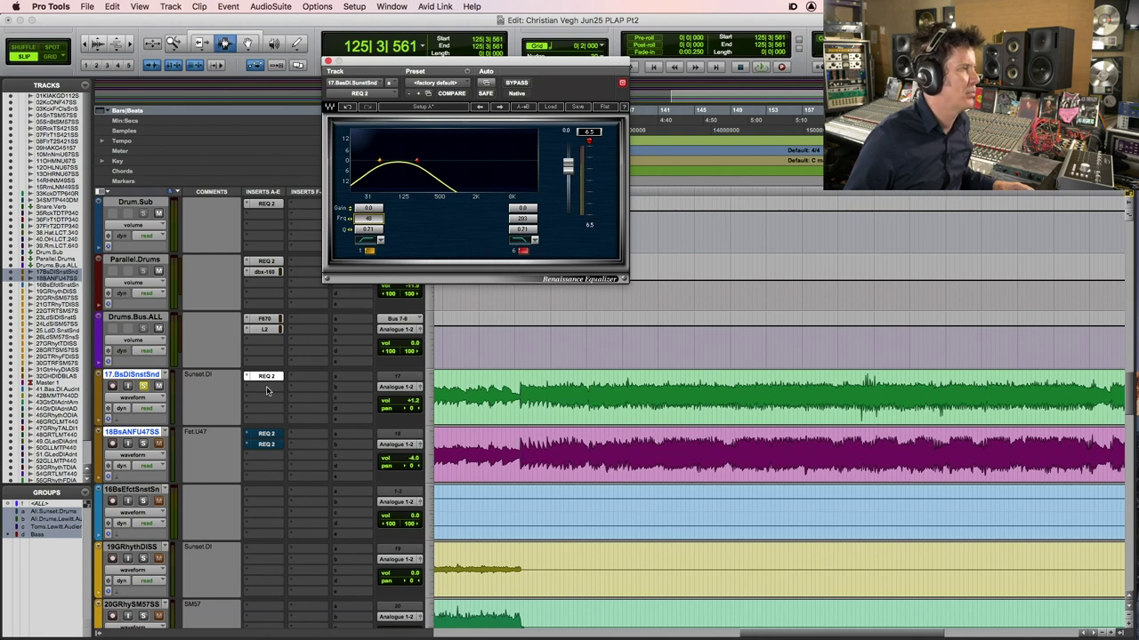
click(266, 390)
mouse_move(302, 387)
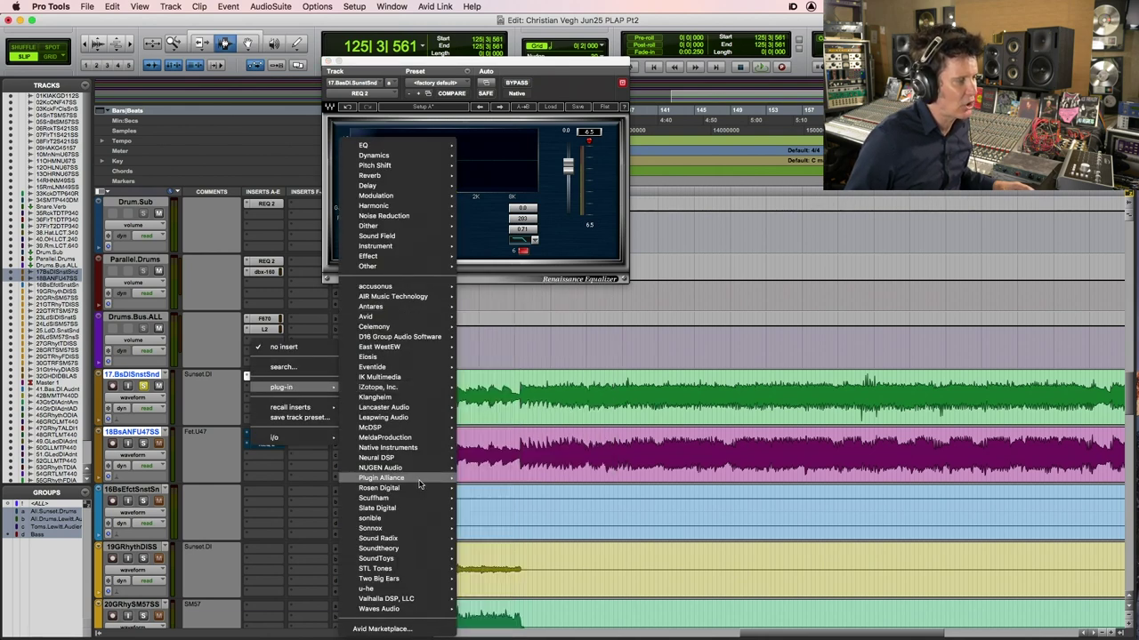
mouse_move(398, 270)
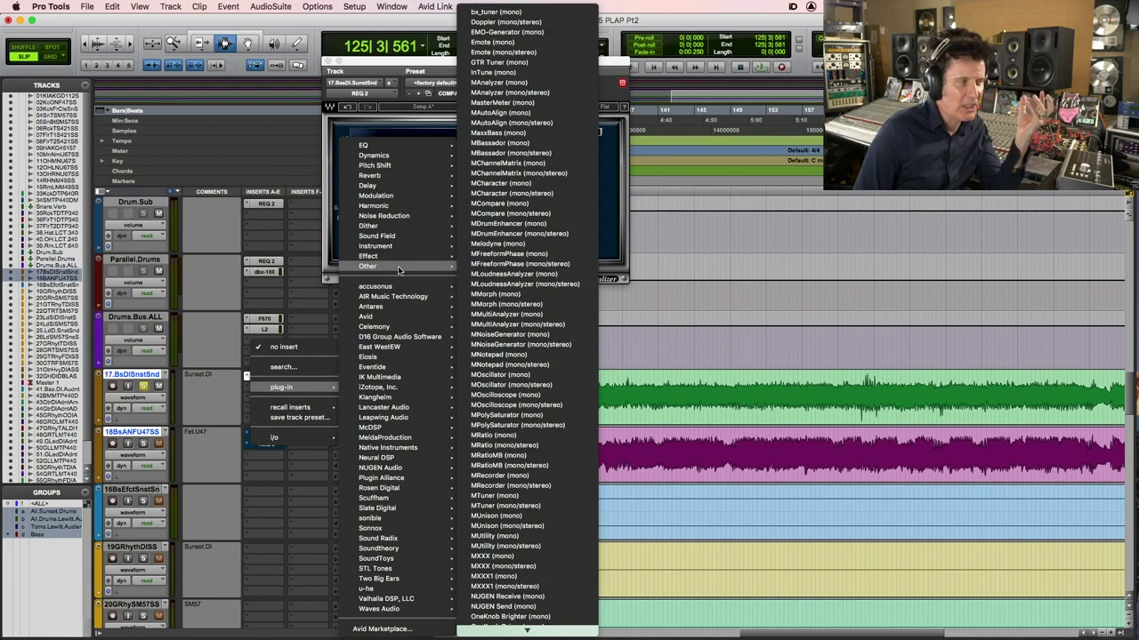
mouse_move(579, 635)
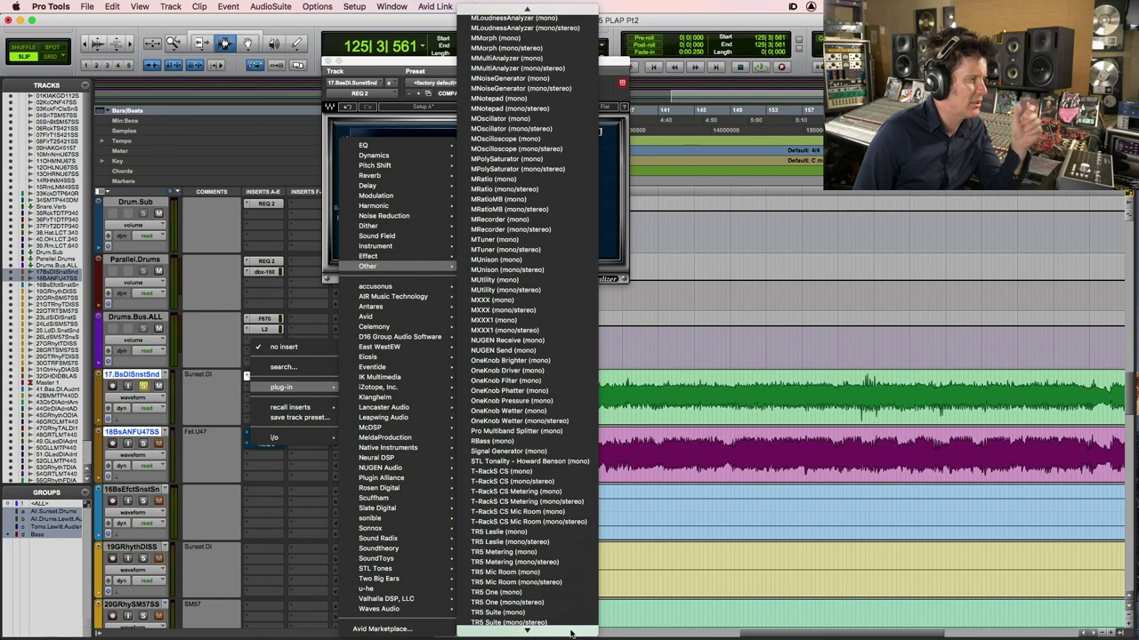
click(547, 433)
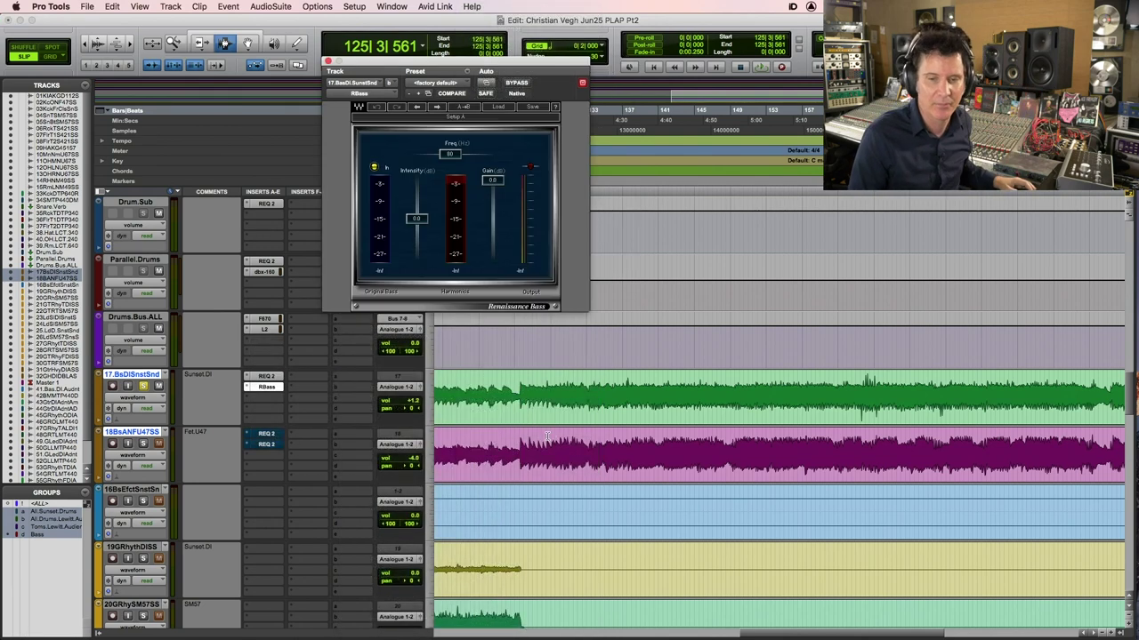
Lower the RBass Intensity to -10.1 dB during playback and compare the Bass DI with the plug-in bypassed and active
key(space)
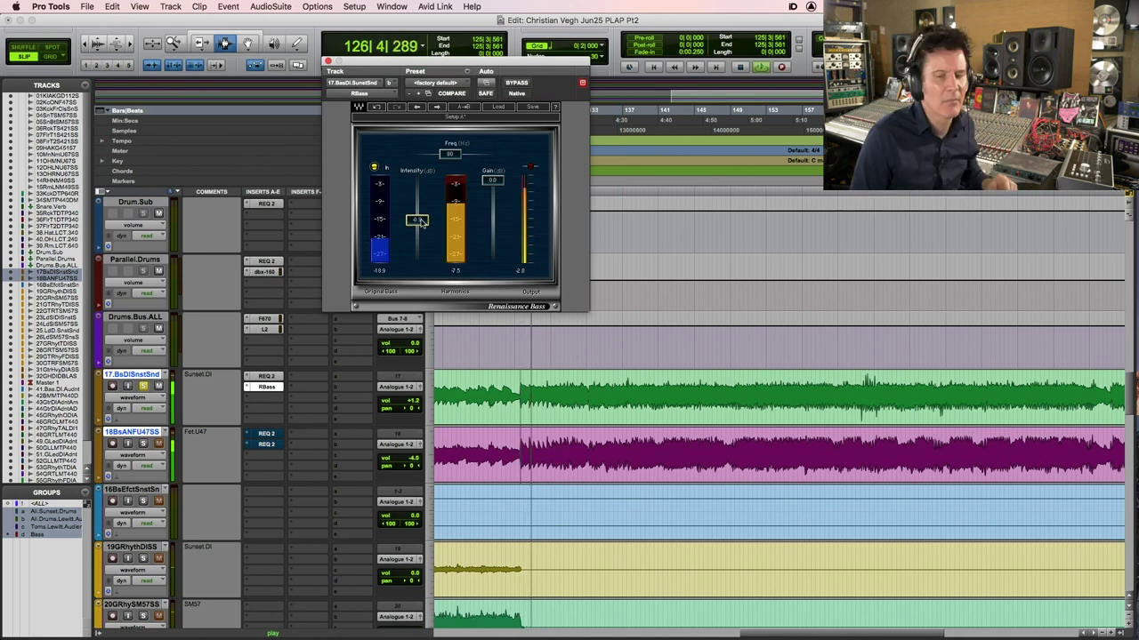
key(space)
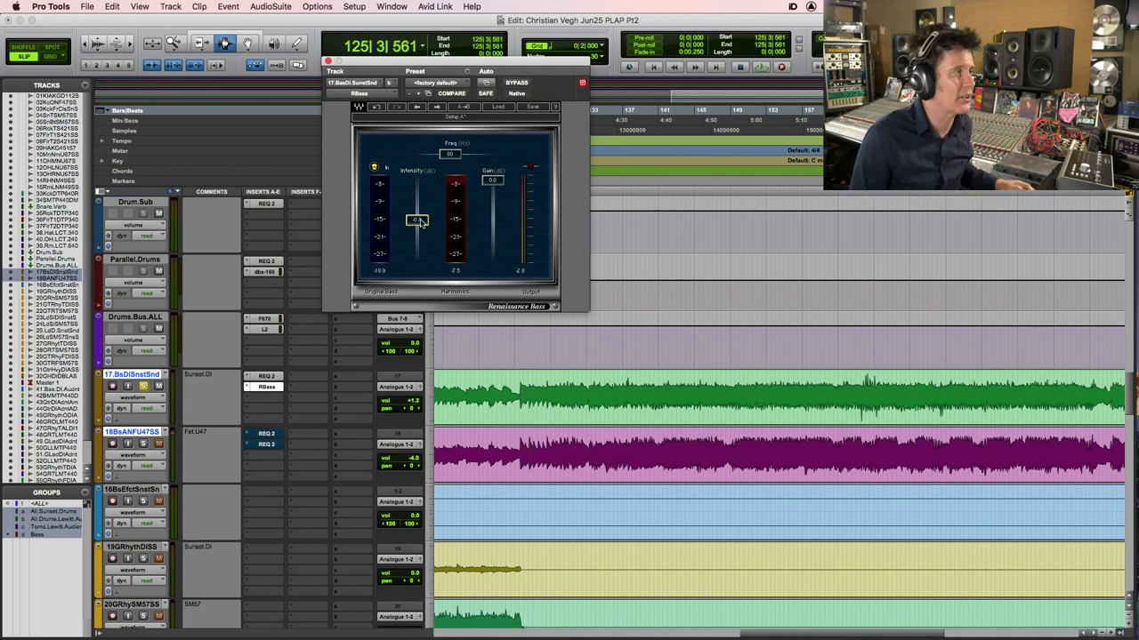
key(super+s)
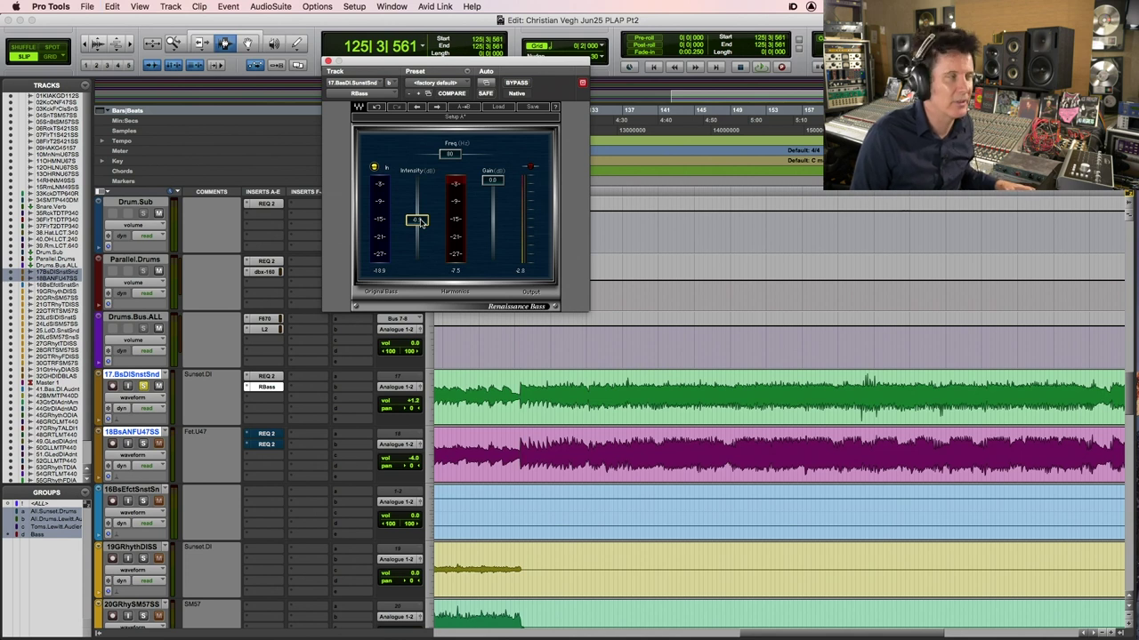
key(space)
drag(422, 222, 422, 237)
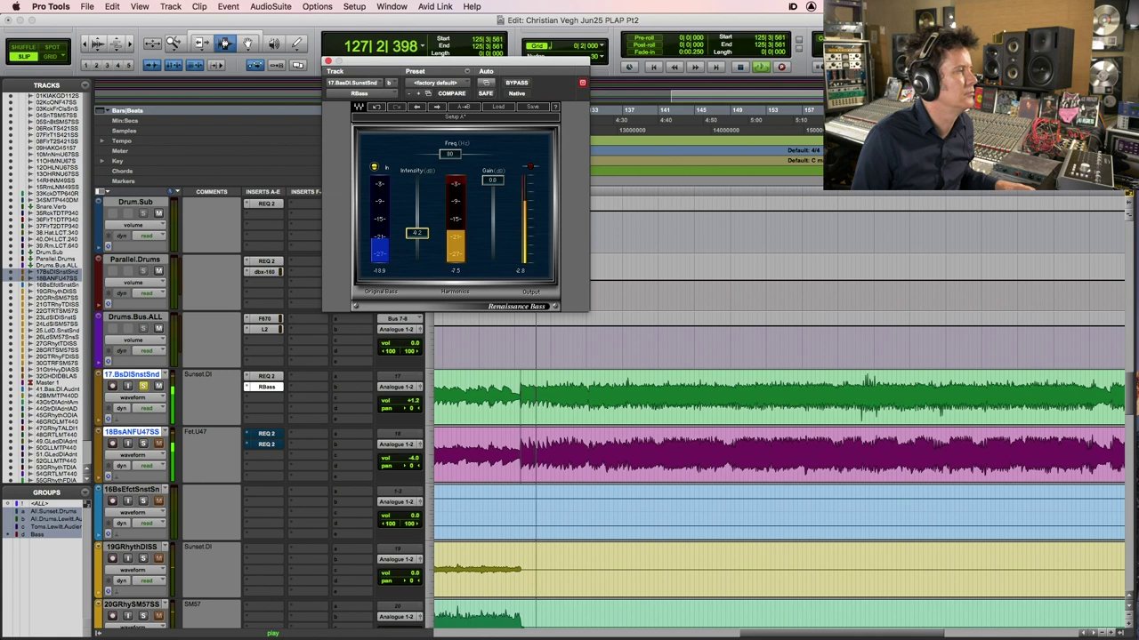
drag(421, 236, 421, 236)
click(519, 84)
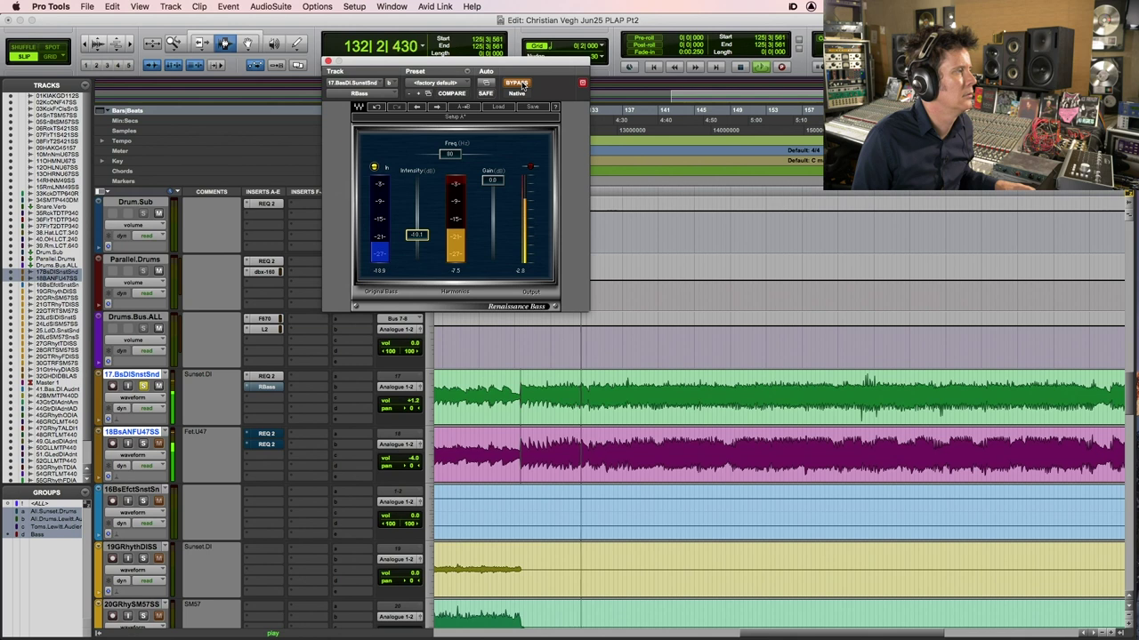
click(522, 84)
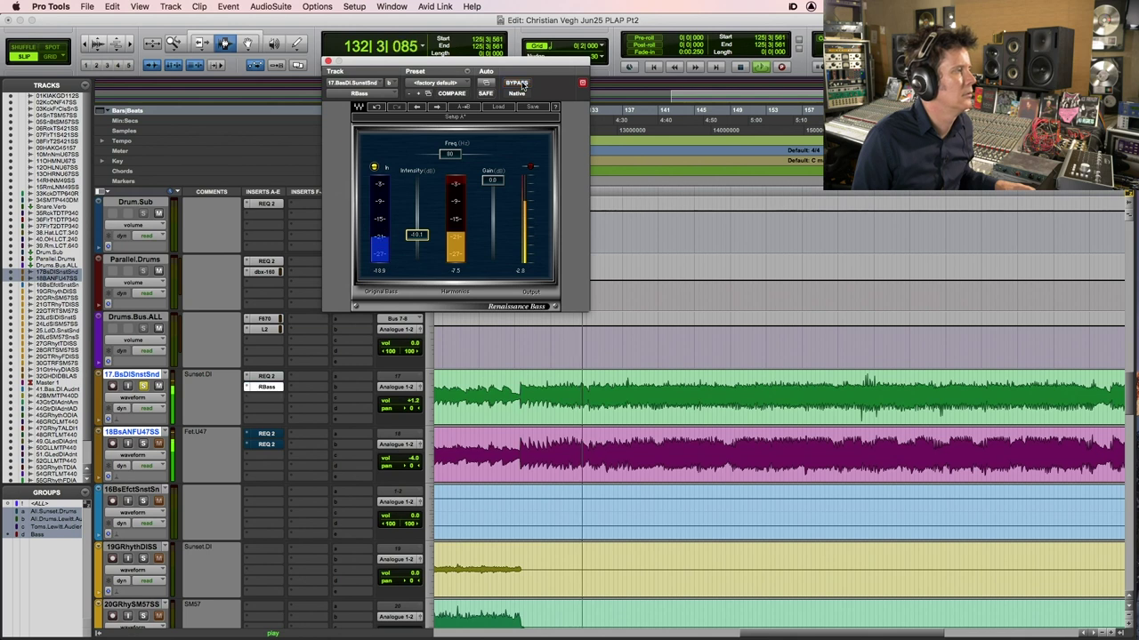
Solo the Bass Amp and the drum tracks along with the Bass DI, play them from bar 125, beat 3, and save the session
click(142, 443)
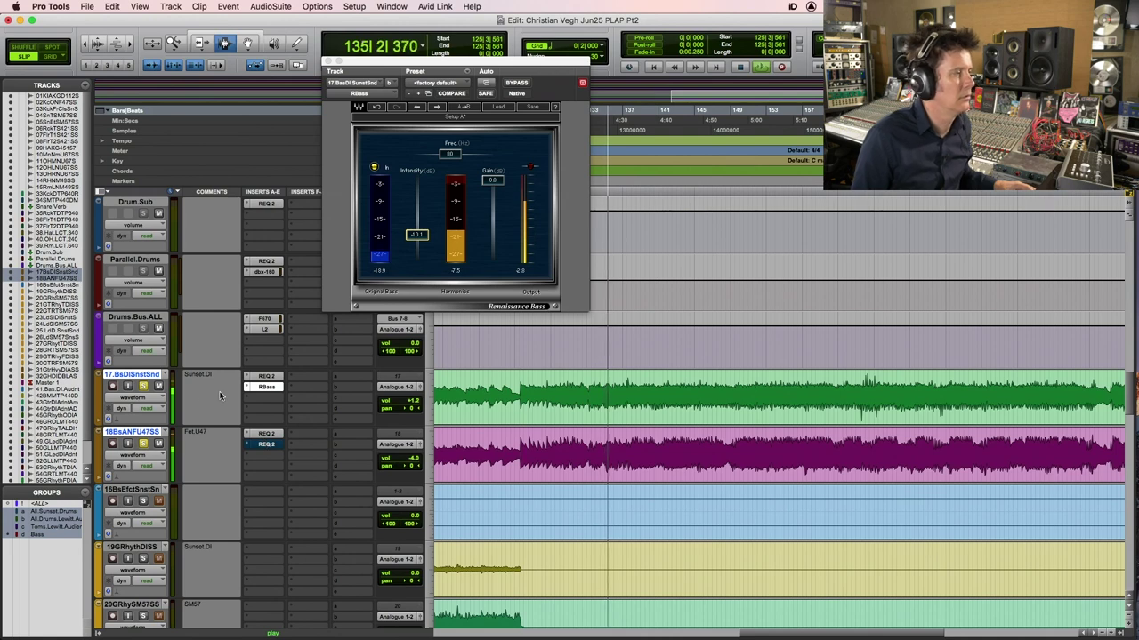
scroll(162, 364, up, 5)
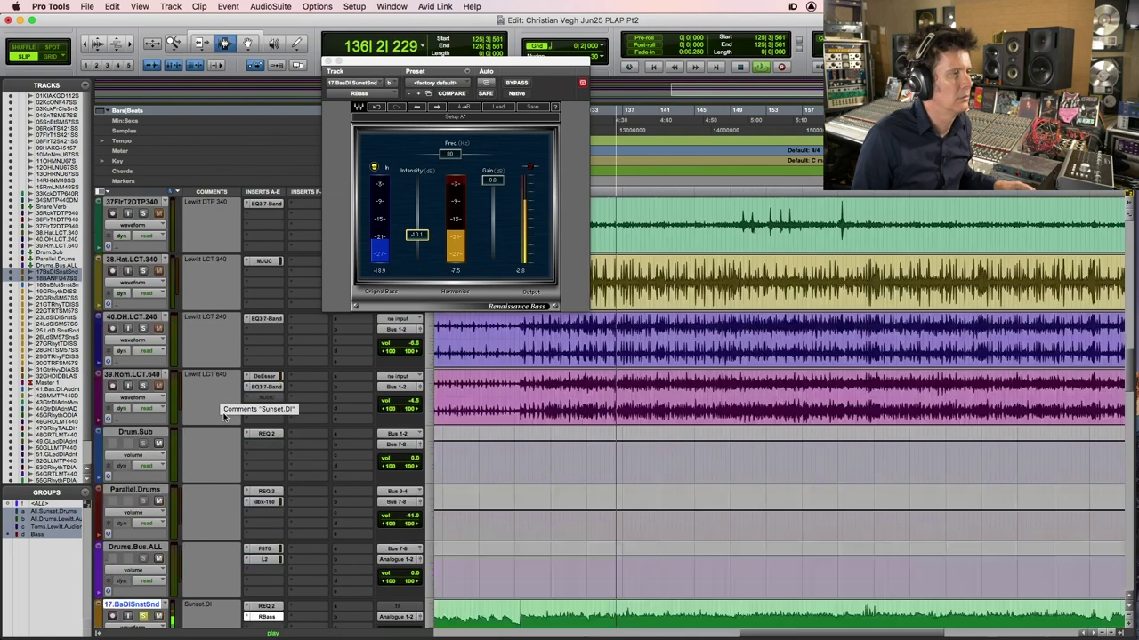
key(space)
click(143, 385)
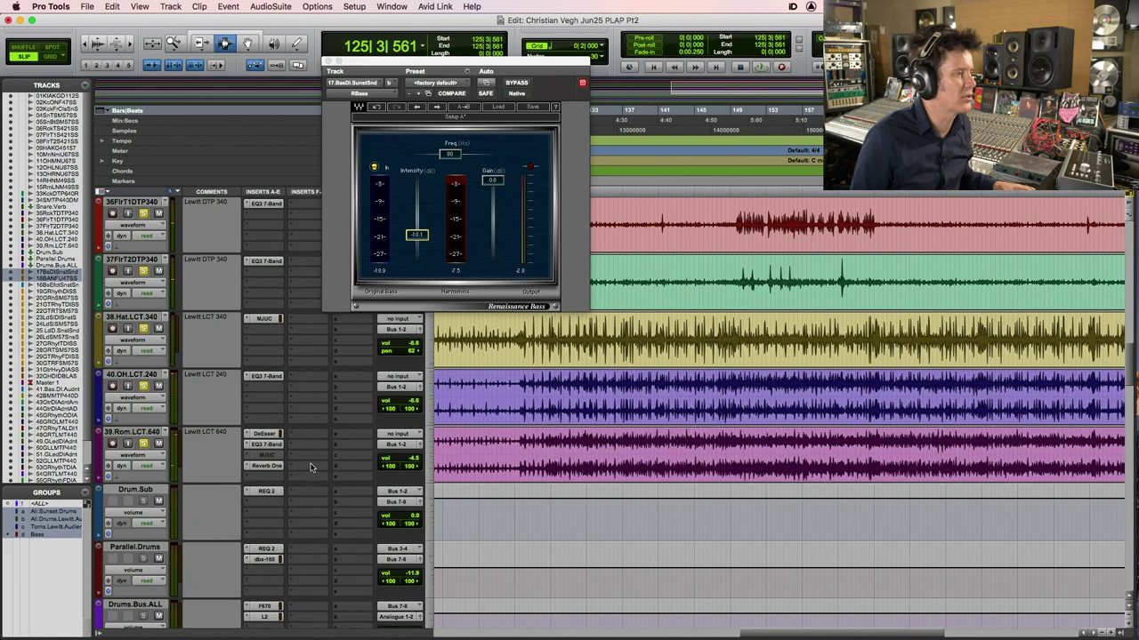
key(space)
scroll(311, 467, down, 4)
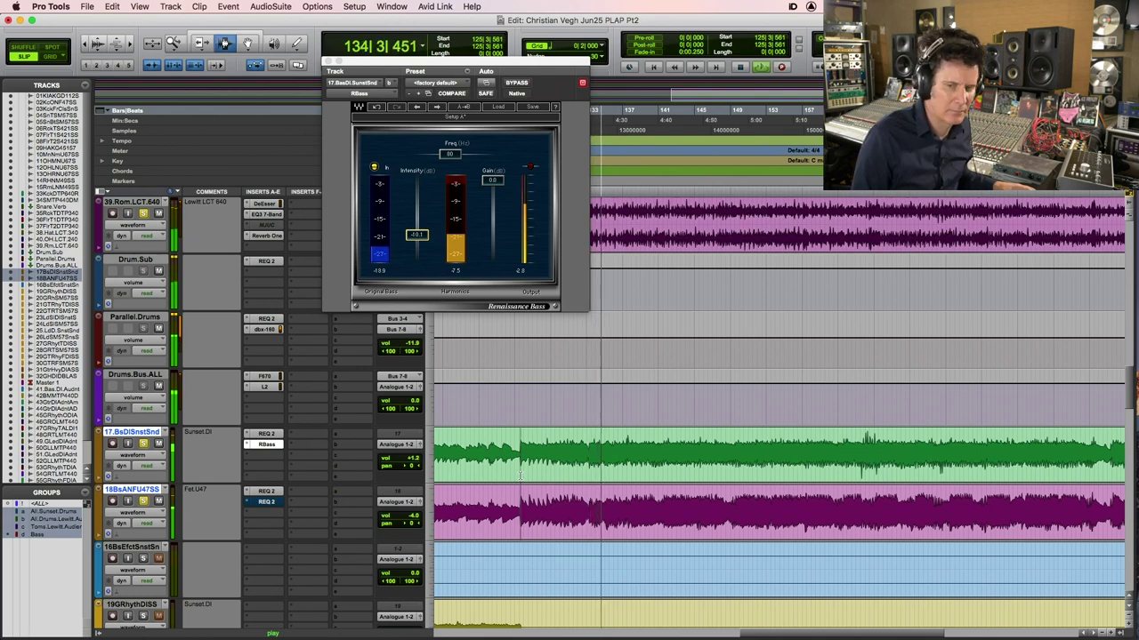
key(super+s)
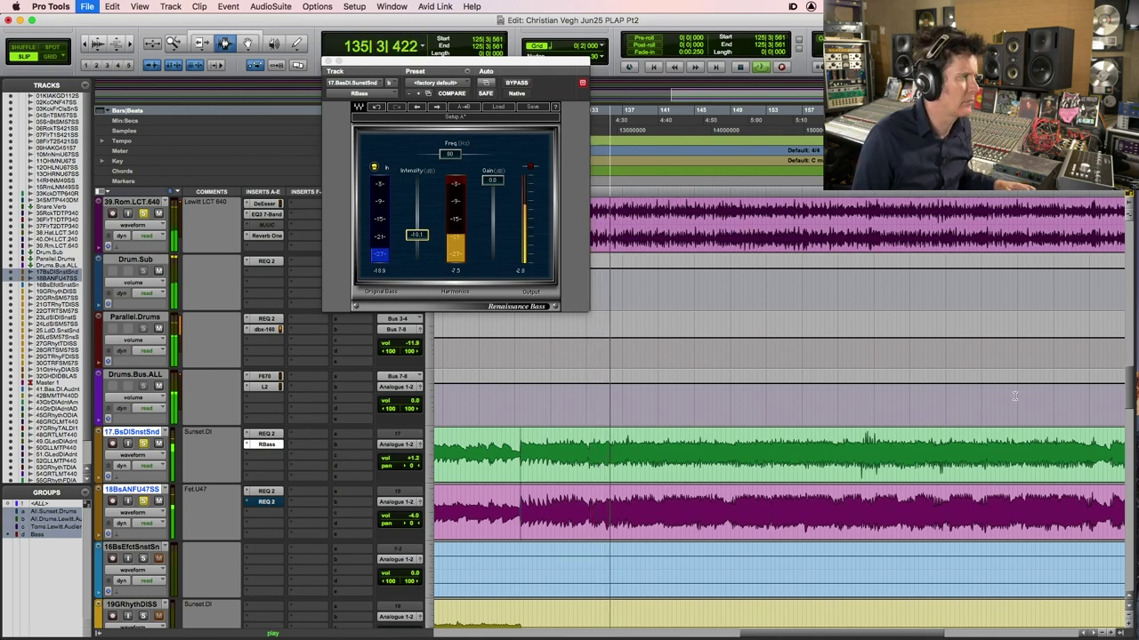
Select the offset between a Bass DI and Bass Amp wave cycle near bar 128, beat 3, and set the main timebase to Samples
scroll(528, 459, up, 5)
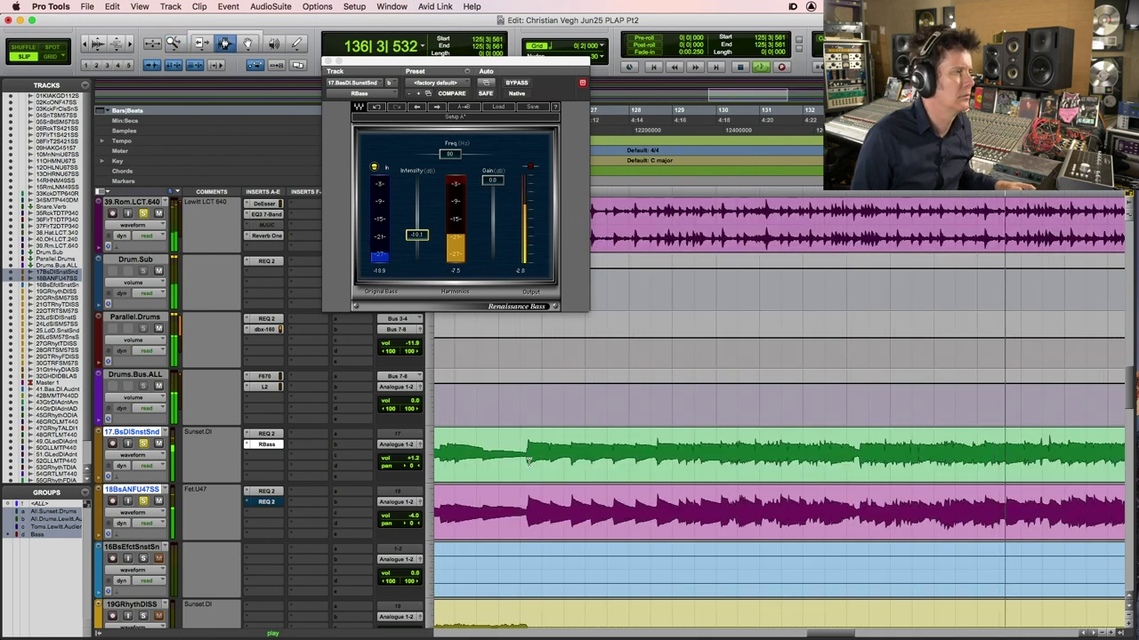
key(super+s)
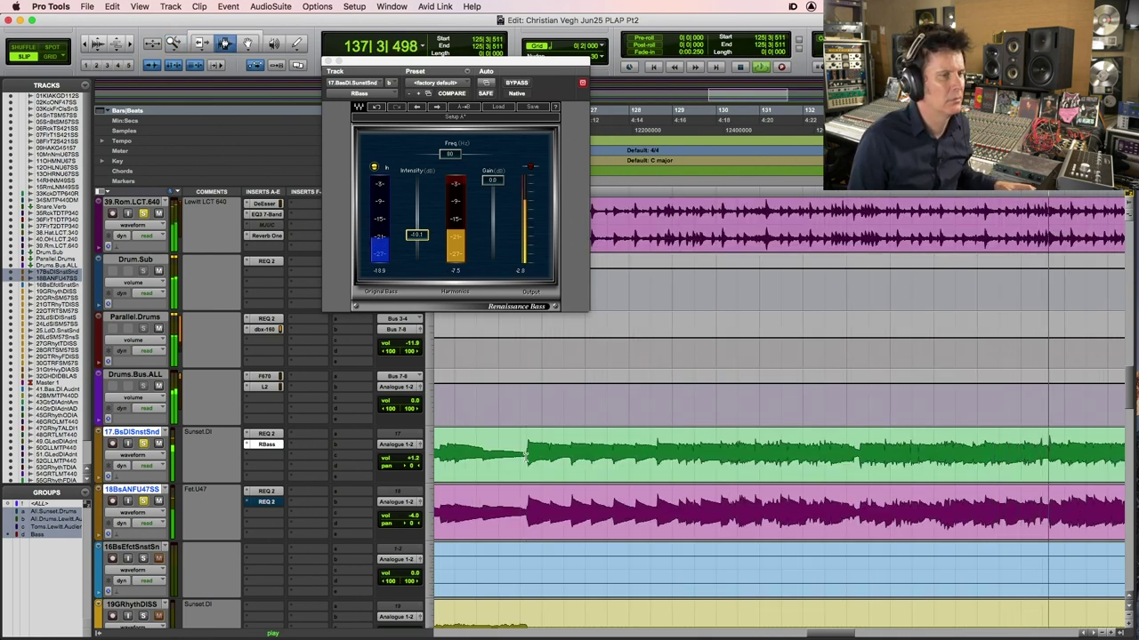
key(F5)
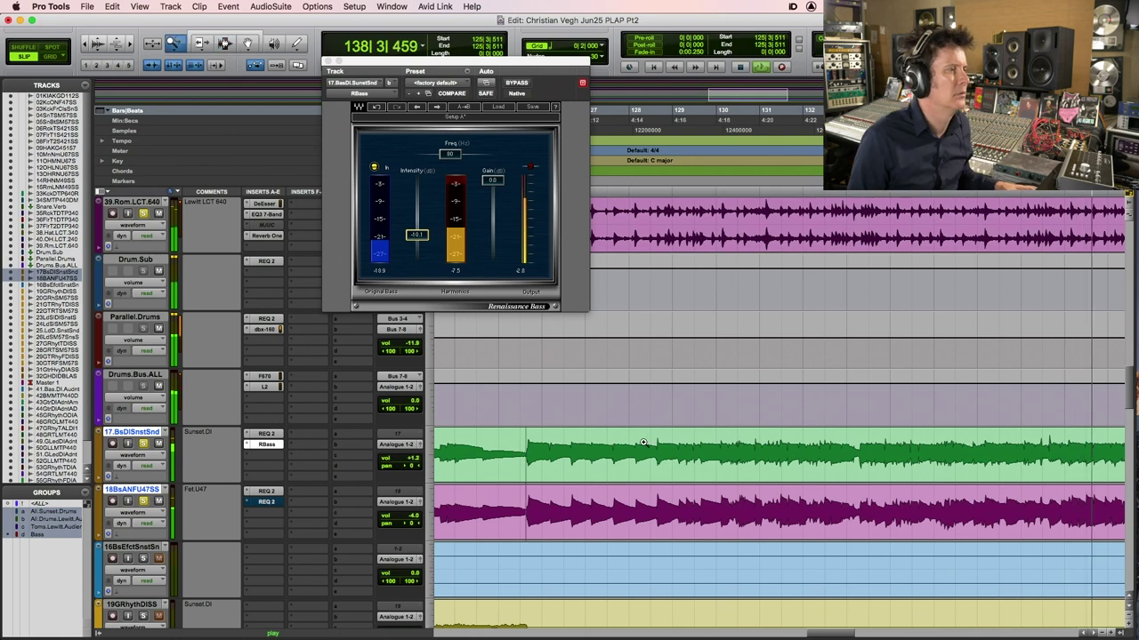
click(642, 442)
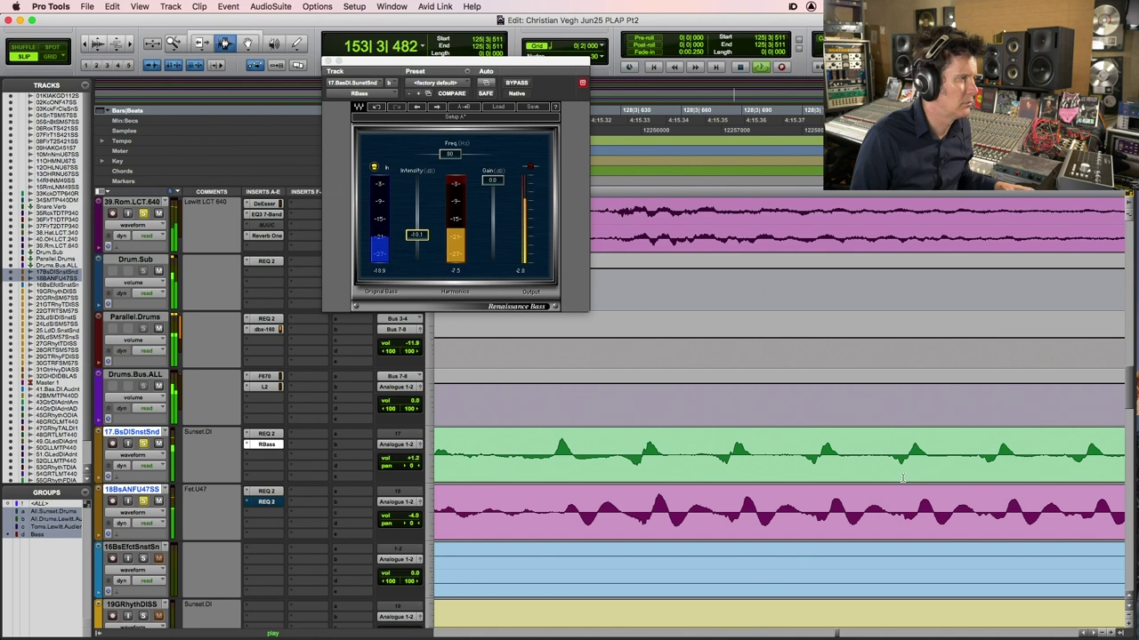
key(space)
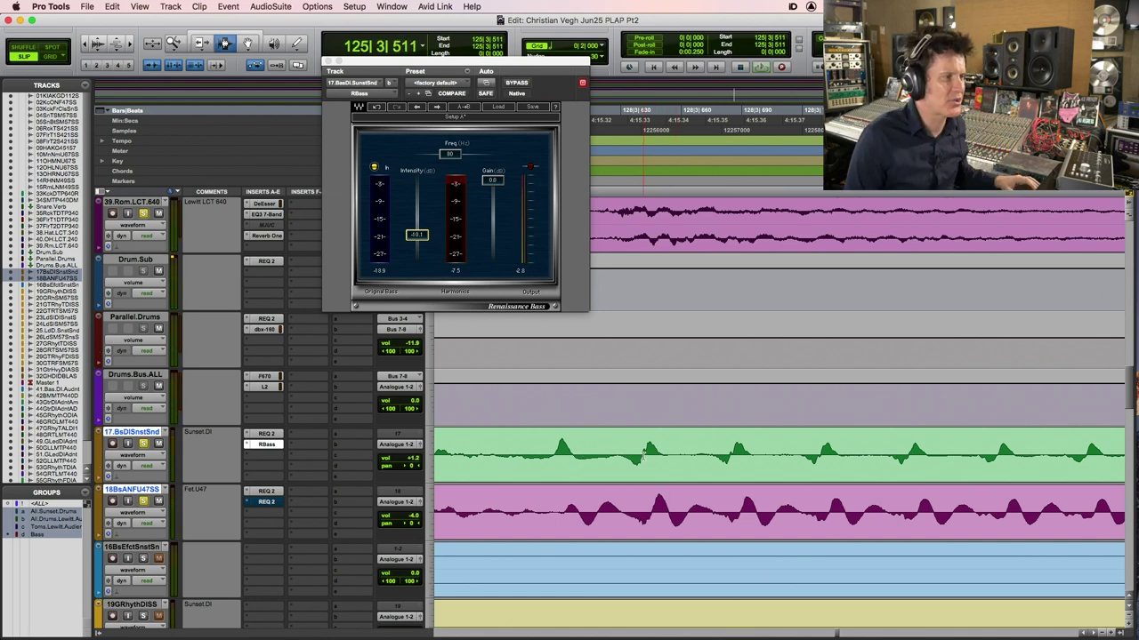
drag(644, 455, 642, 458)
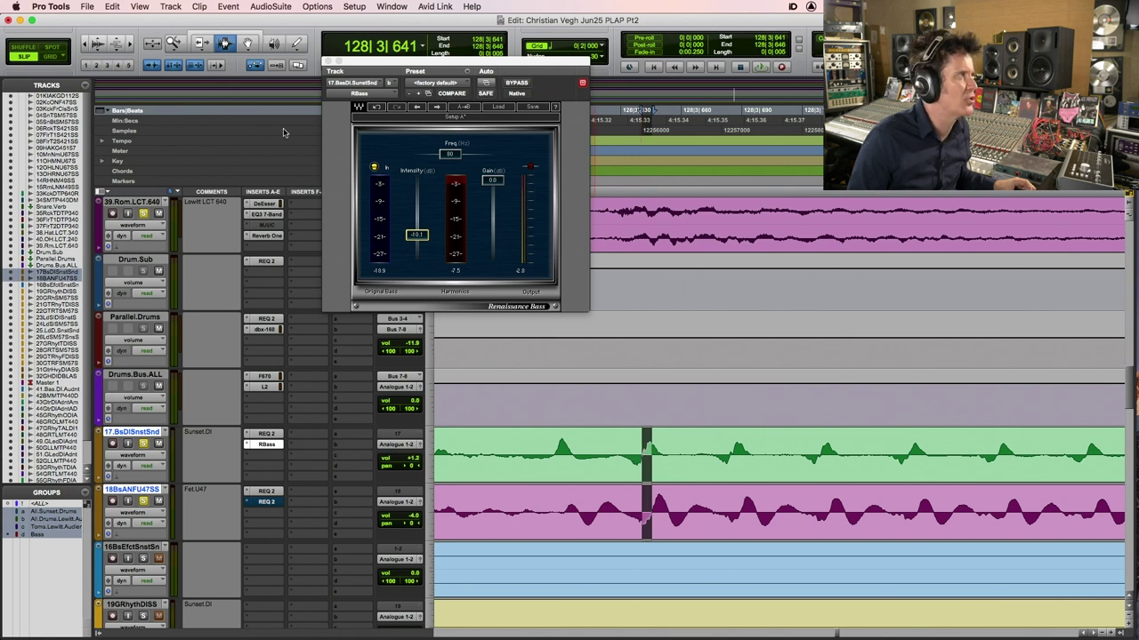
click(140, 133)
Measure the offset between the Bass DI and Bass Amp in samples at the next two wave cycles
drag(465, 62, 522, 105)
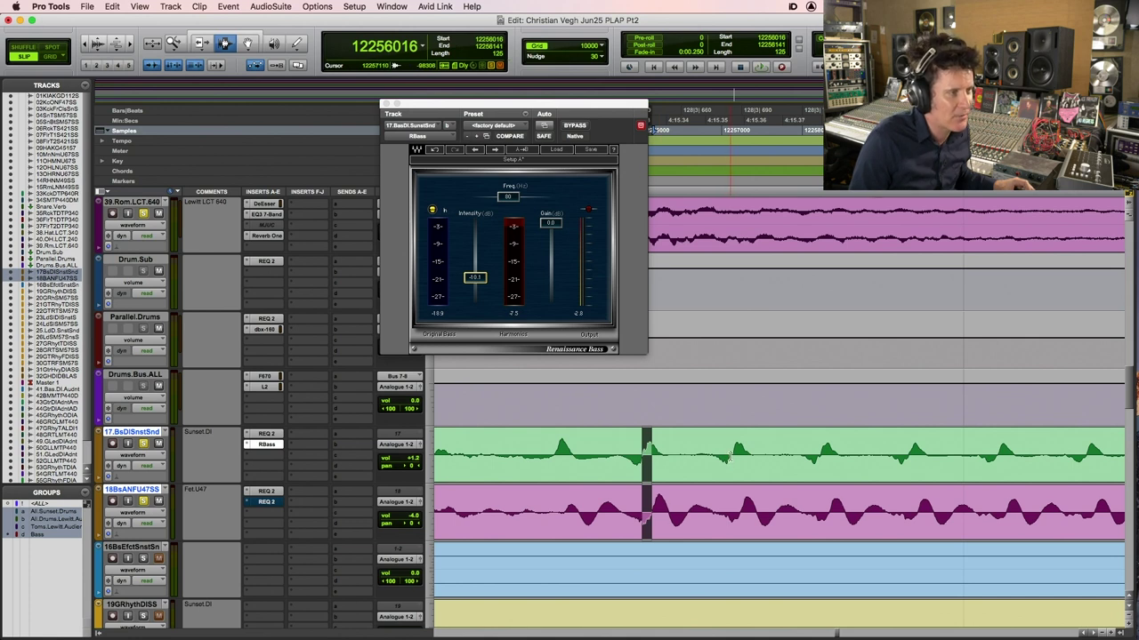
drag(730, 458, 741, 476)
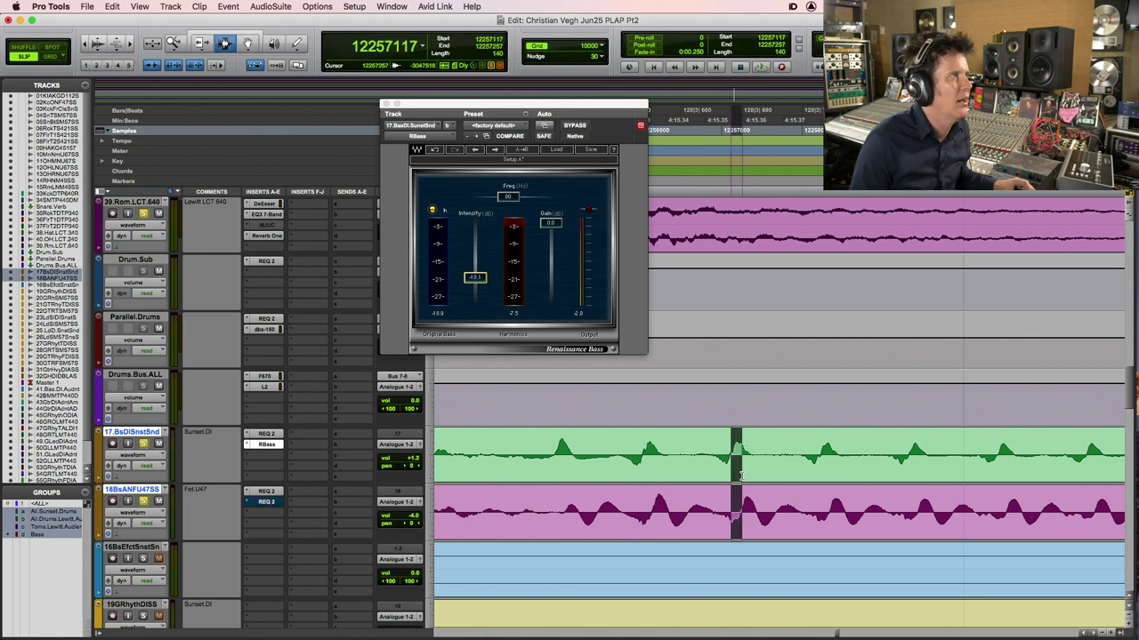
drag(819, 459, 829, 461)
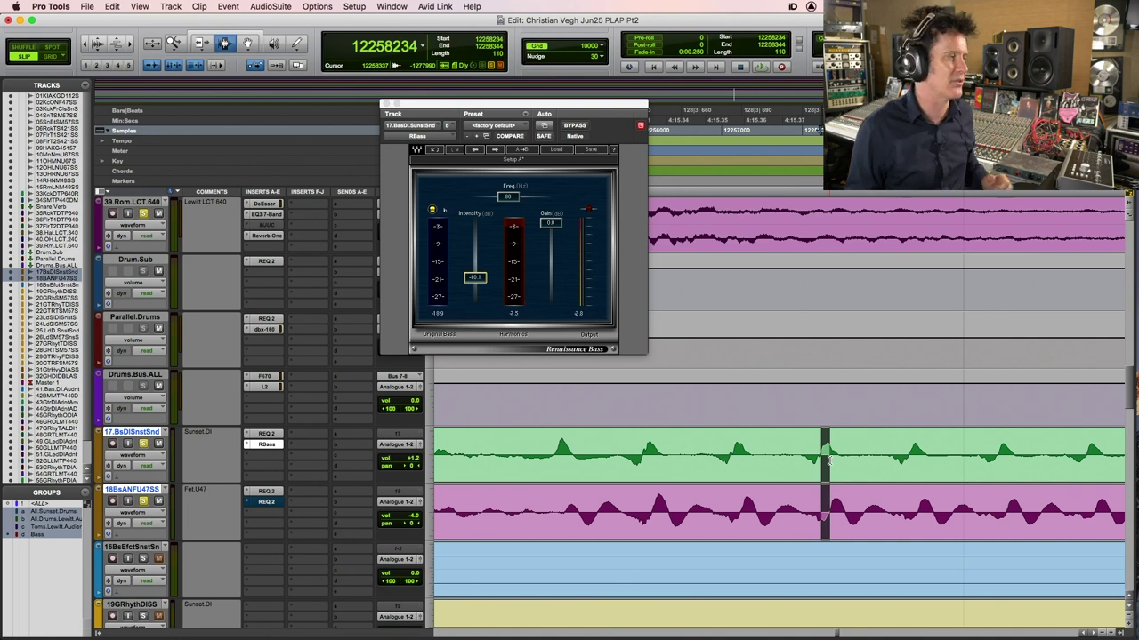
Insert a mono Time Adjuster in the Bass DI's third slot and set its delay to 120 samples
click(260, 455)
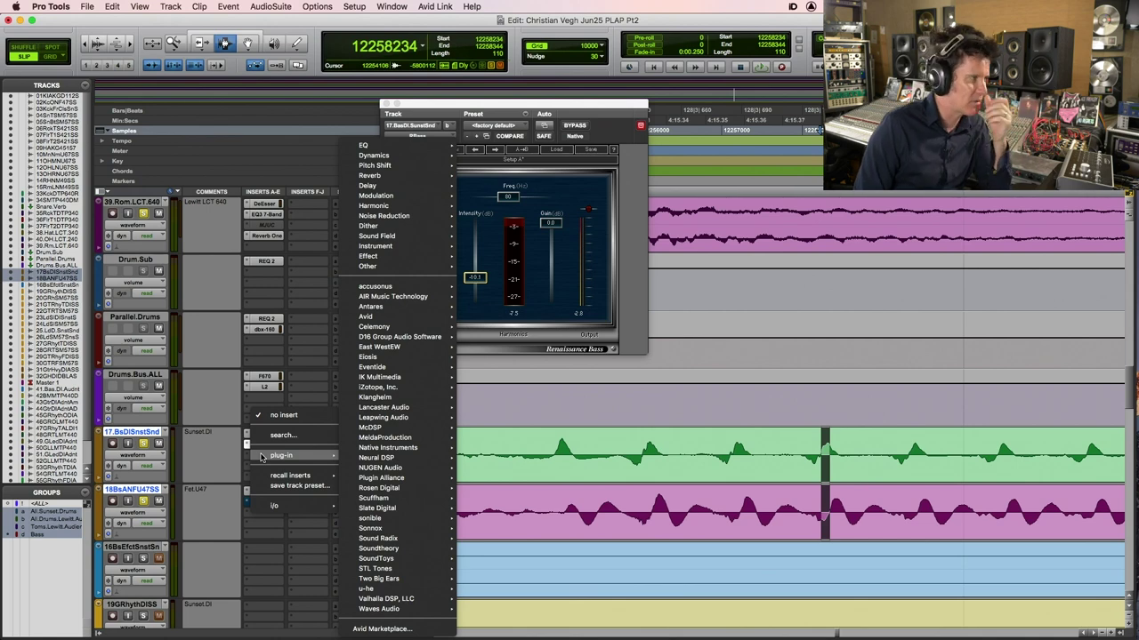
mouse_move(417, 185)
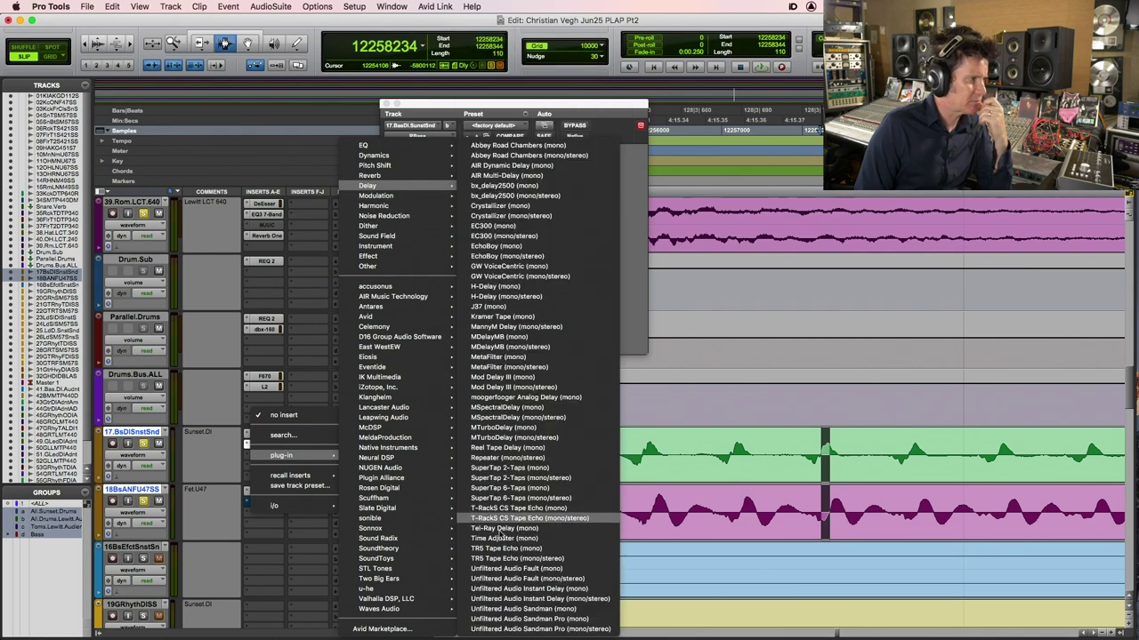
key(Escape)
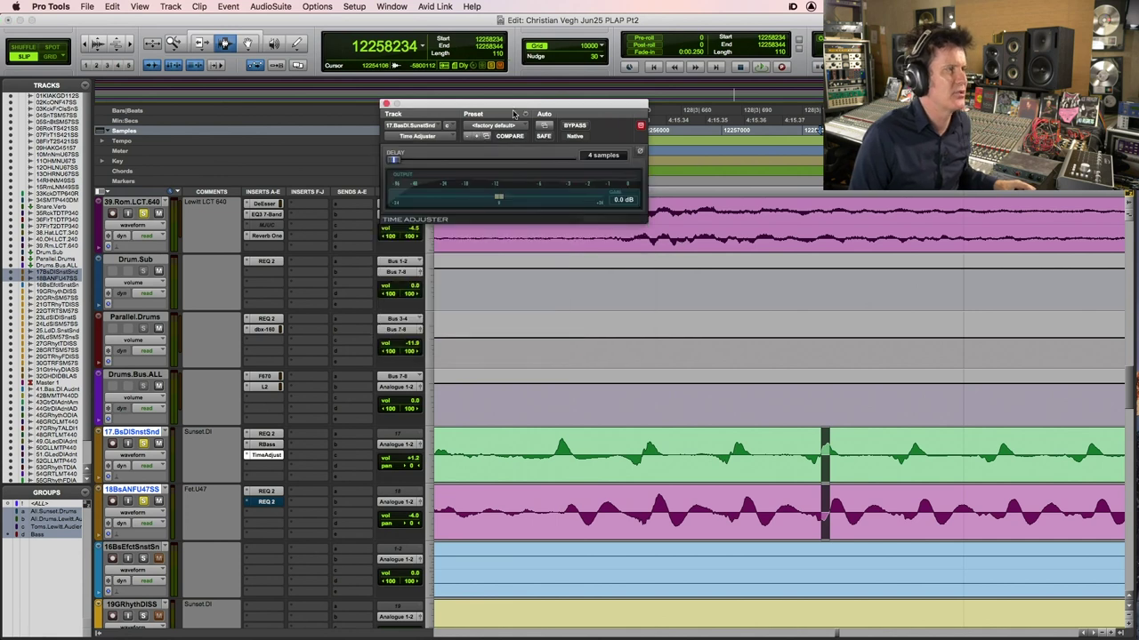
click(608, 158)
text(1)
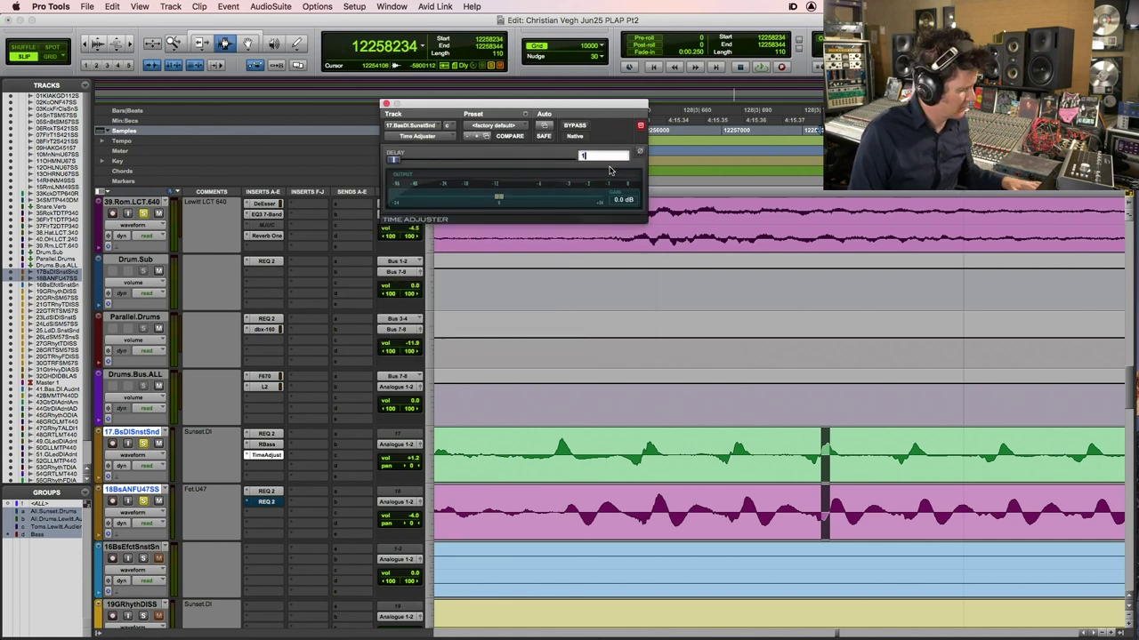
text(20)
key(Return)
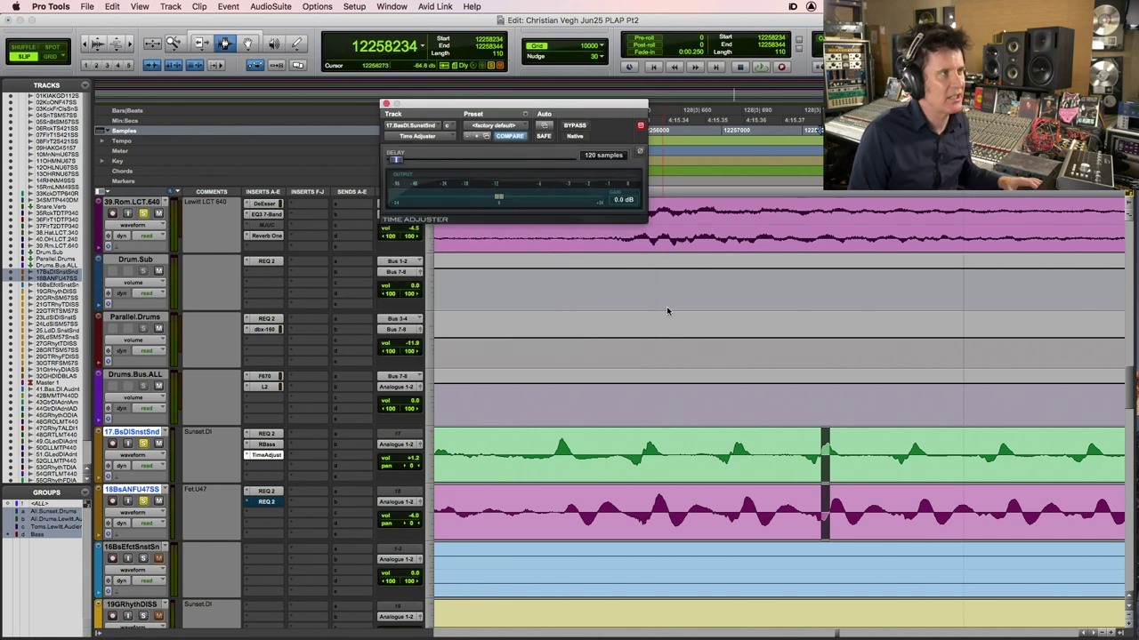
Play the delayed Bass DI together with the Bass Amp and drums, starting at about sample 12147918
click(541, 463)
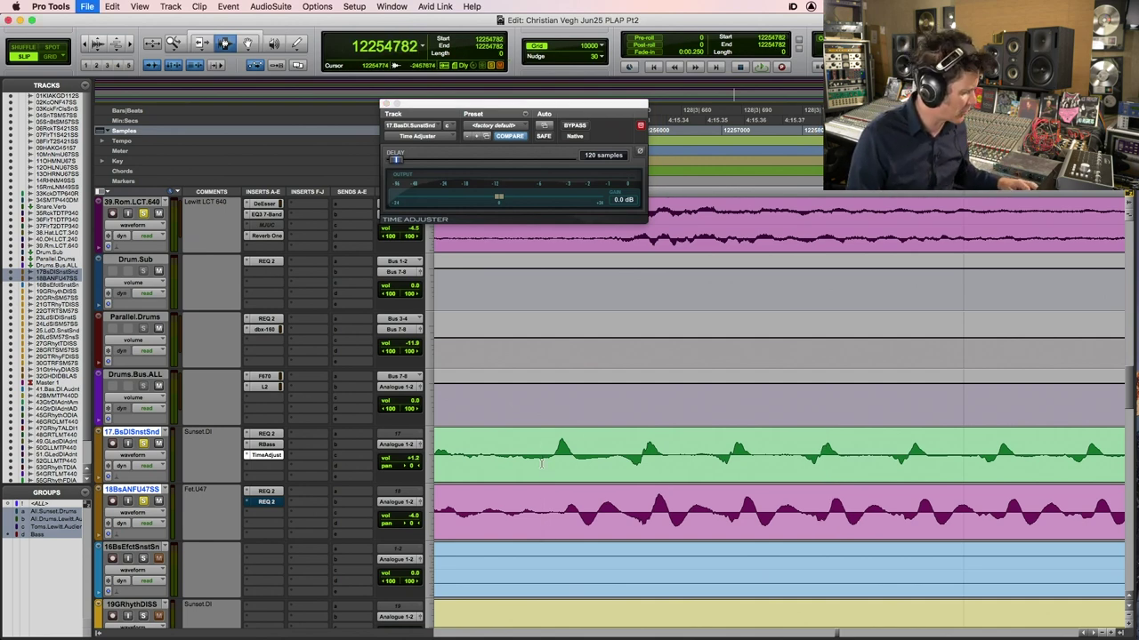
key(super+bracketleft)
key(super+bracketleft)
key(super+bracketleft)
click(503, 451)
key(space)
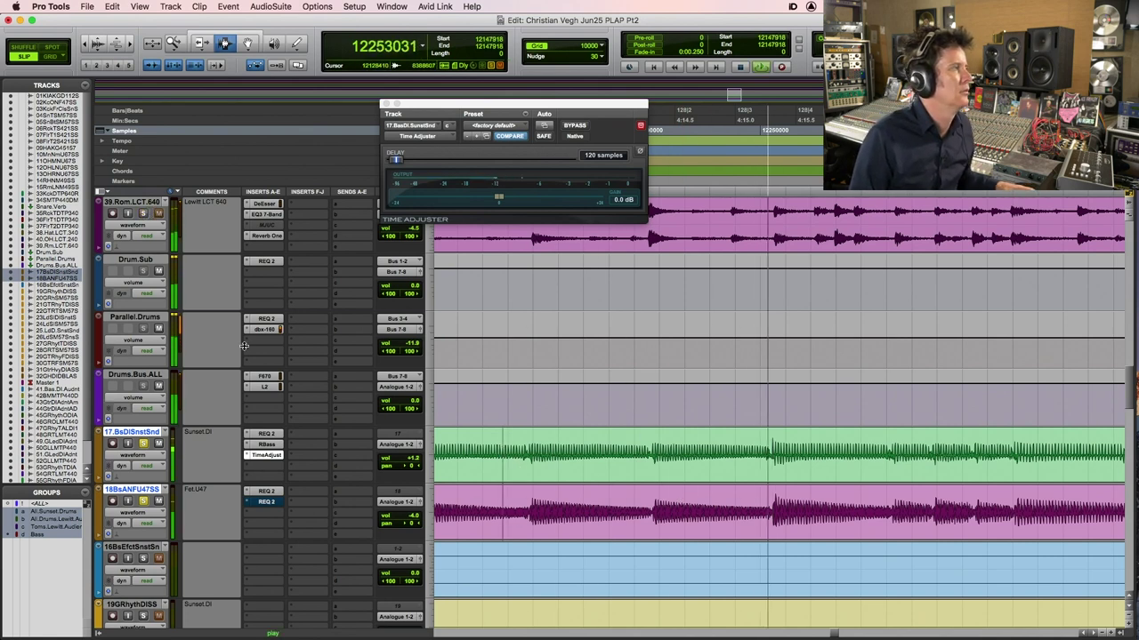
Compare the Bass DI with and without its Time Adjuster delay by toggling the plug-in's bypass during playback
super+click(265, 455)
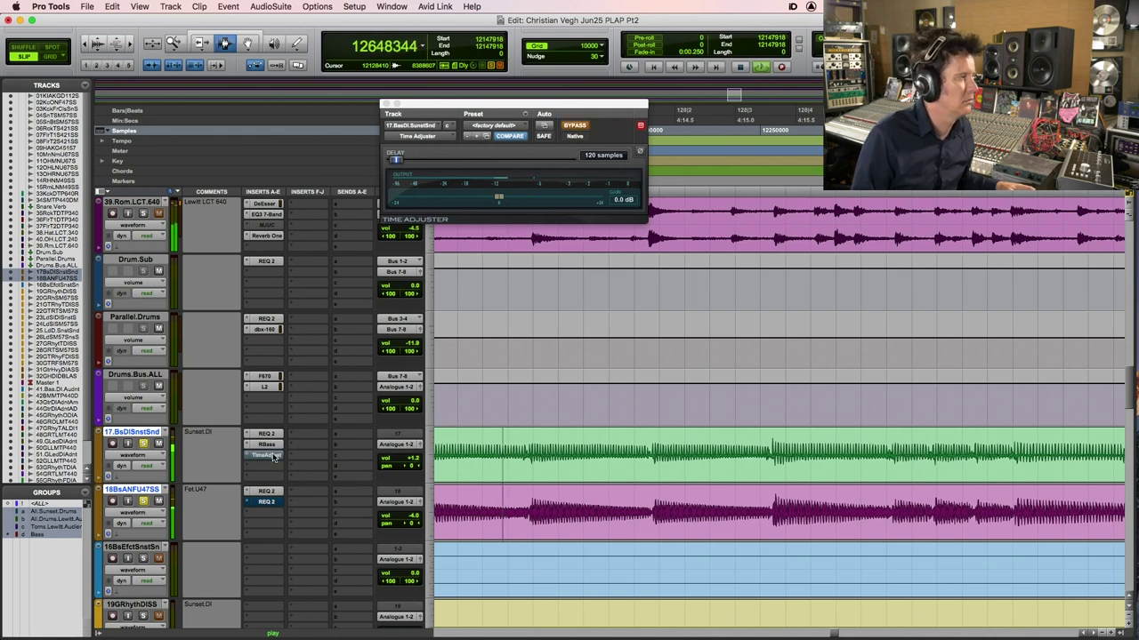
super+click(273, 456)
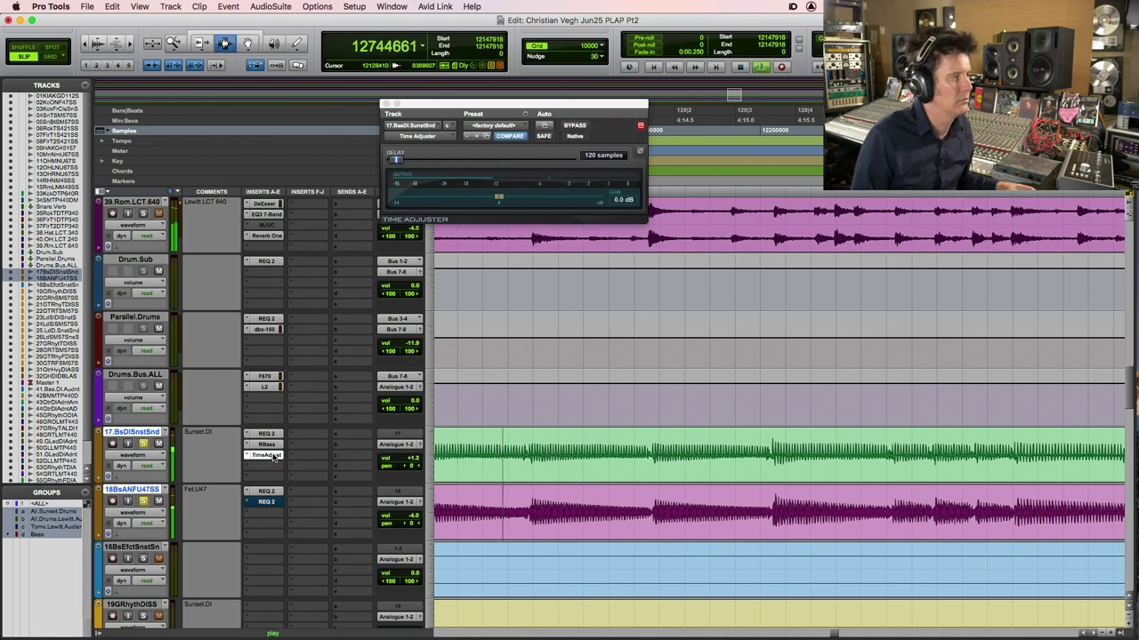
super+click(274, 457)
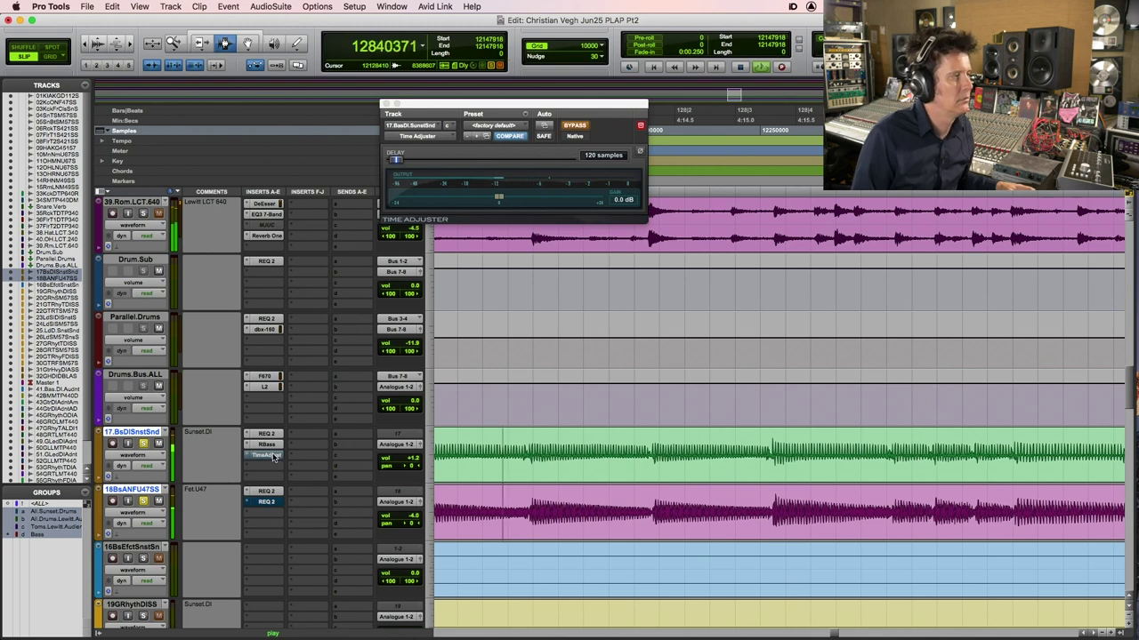
super+click(274, 458)
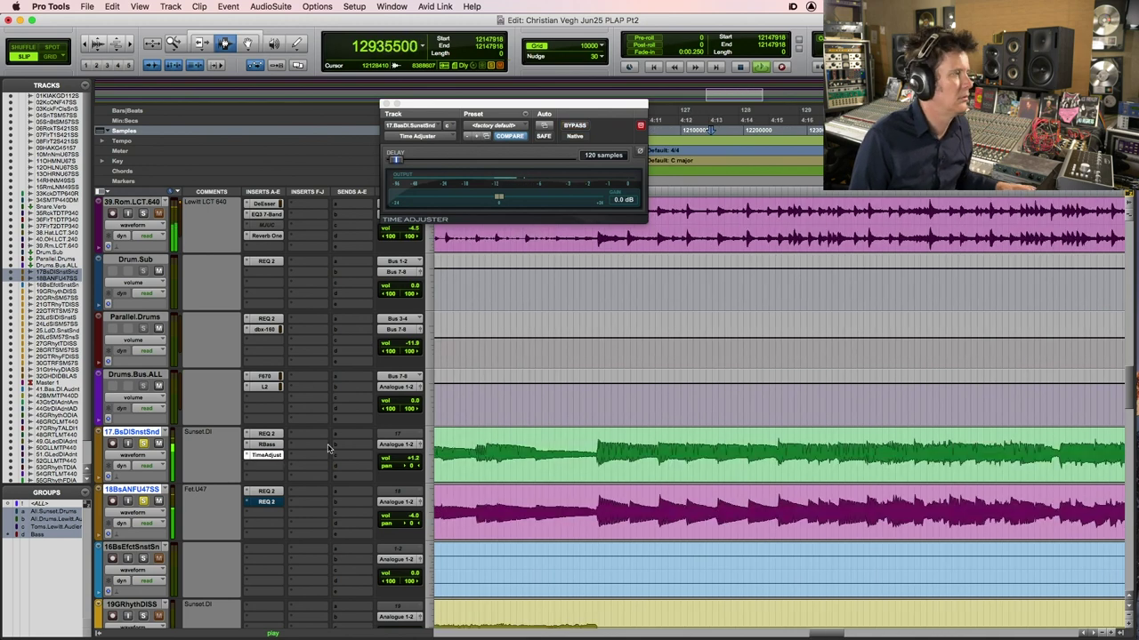
super+click(265, 459)
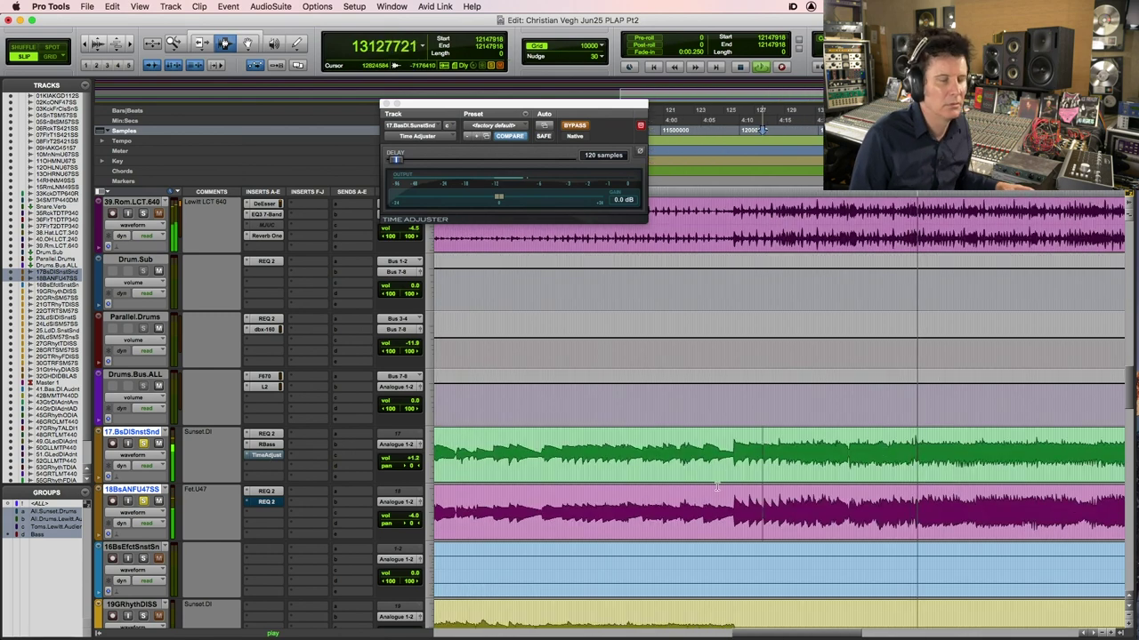
key(space)
click(265, 458)
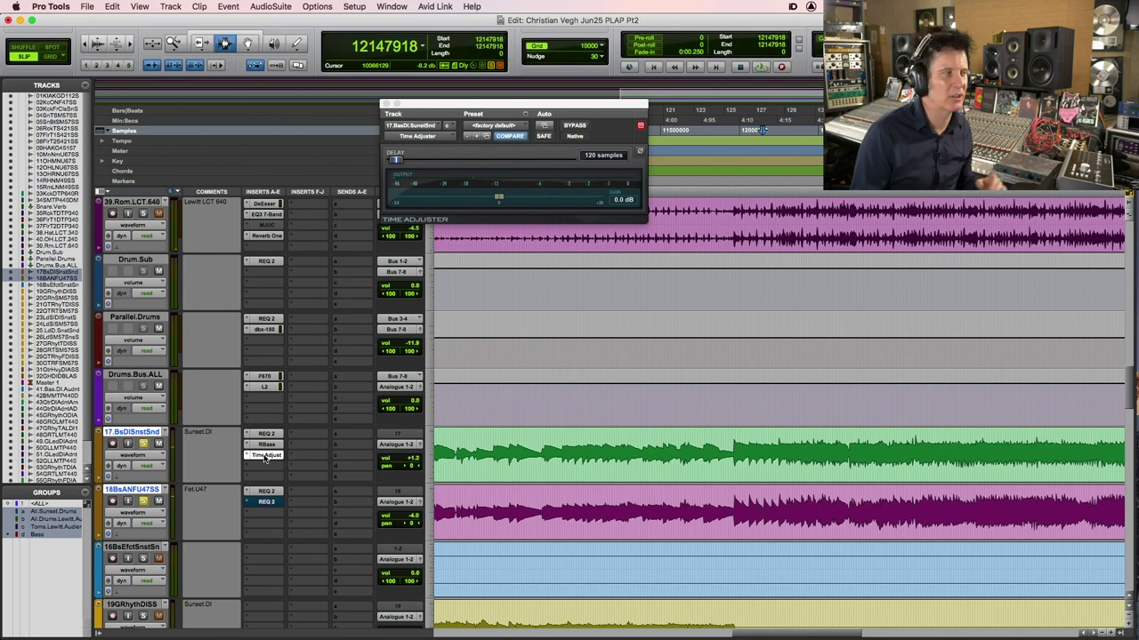
super+click(264, 456)
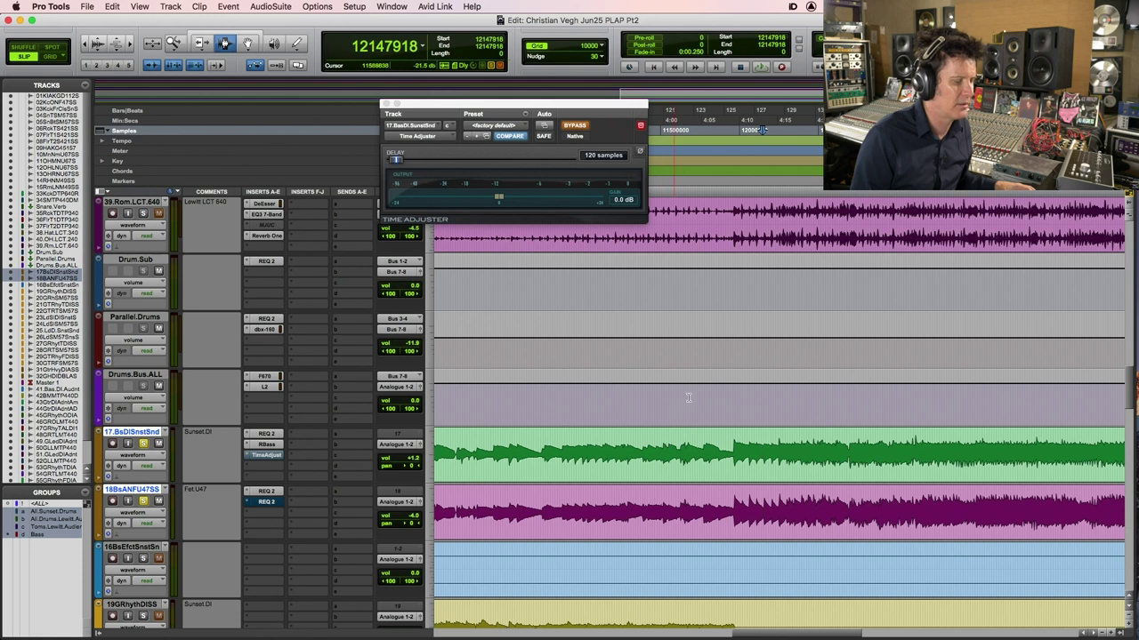
Play both bass tracks from about sample 11962705, switching from the bypassed Time Adjuster to the active one
click(734, 447)
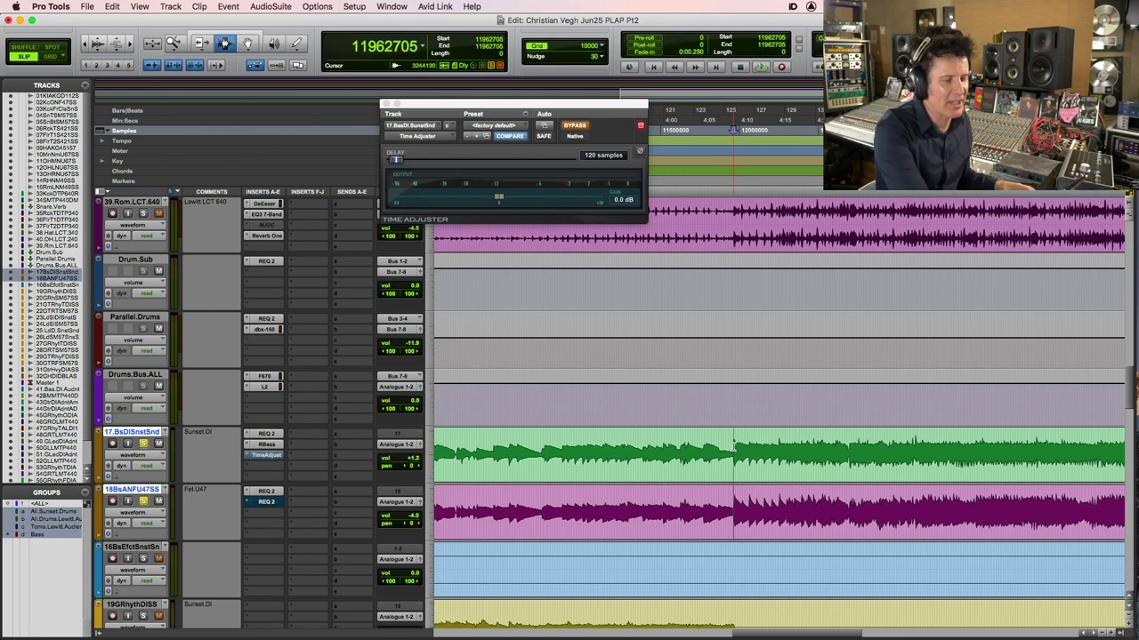
key(space)
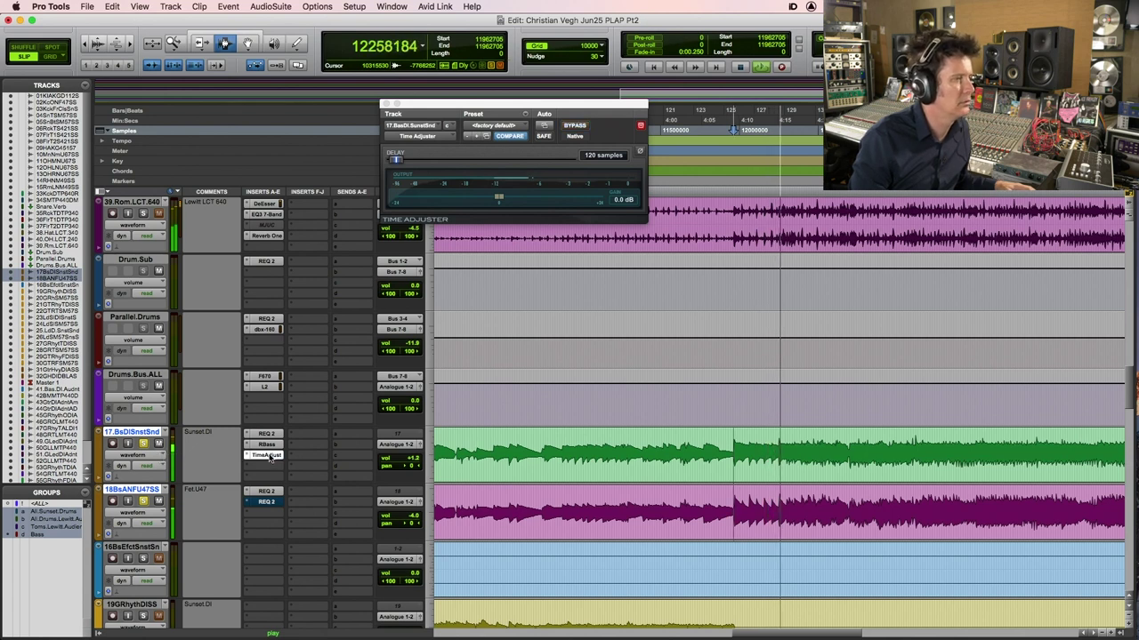
key(space)
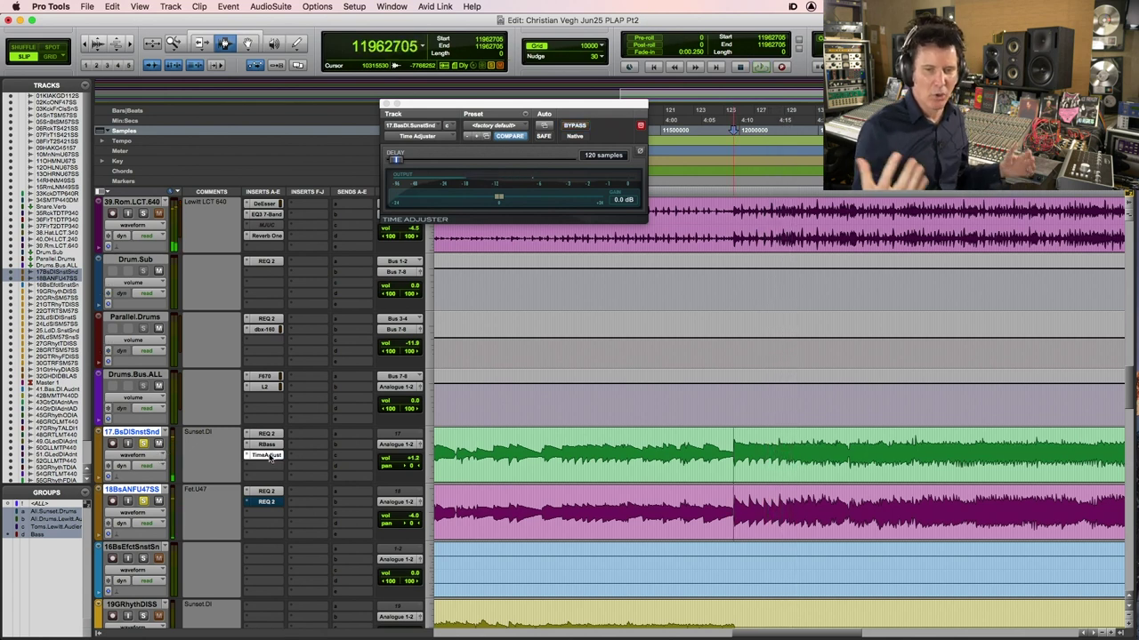
key(space)
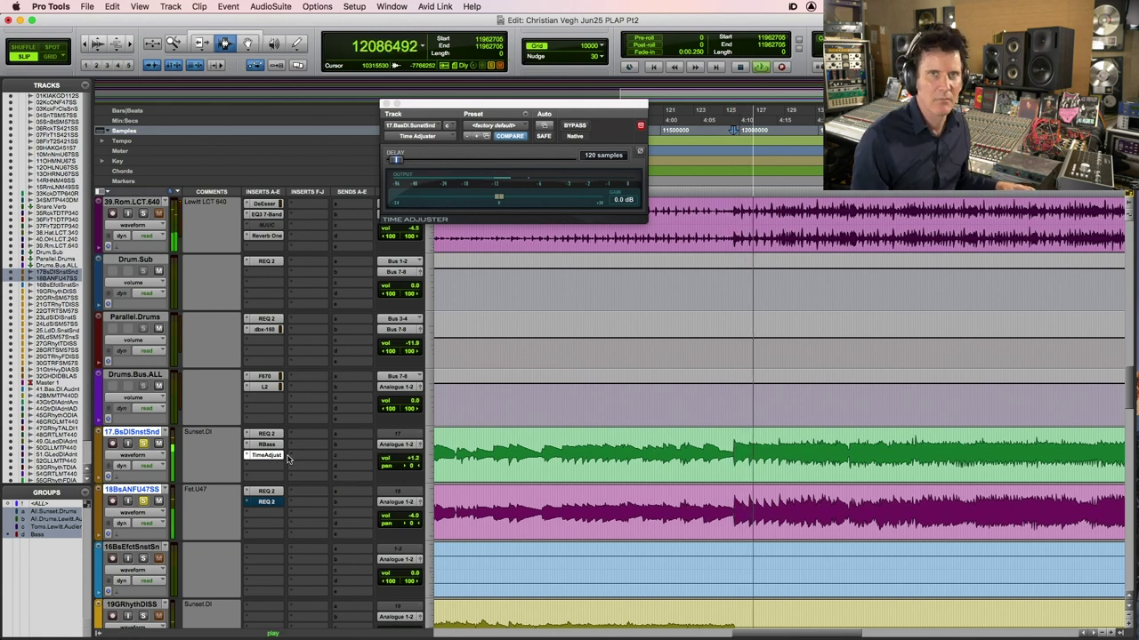
key(space)
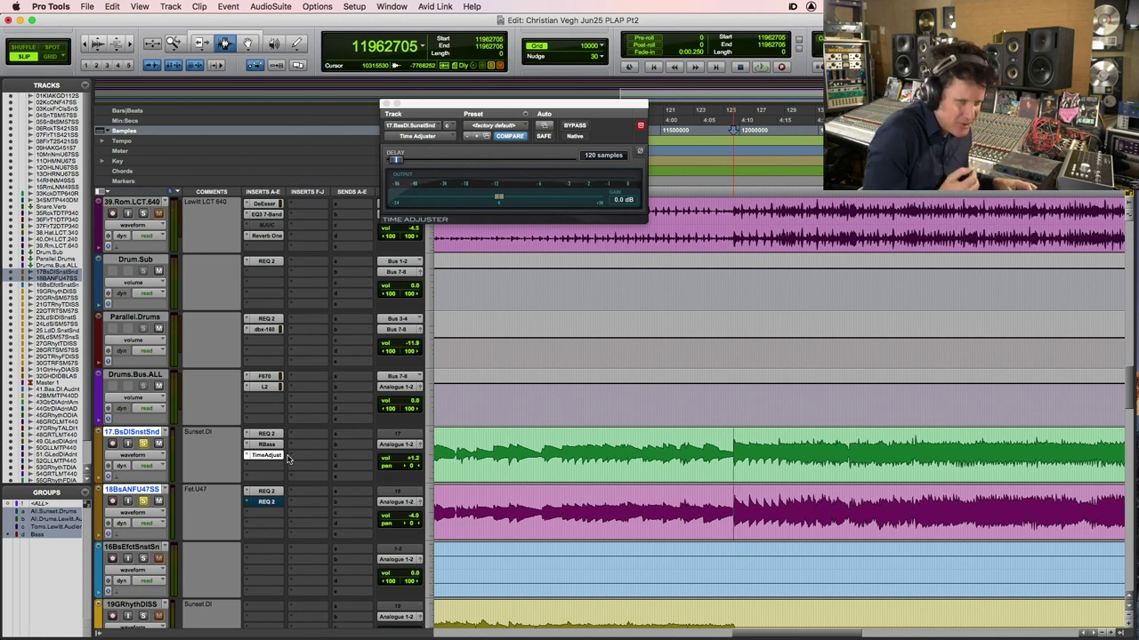
key(space)
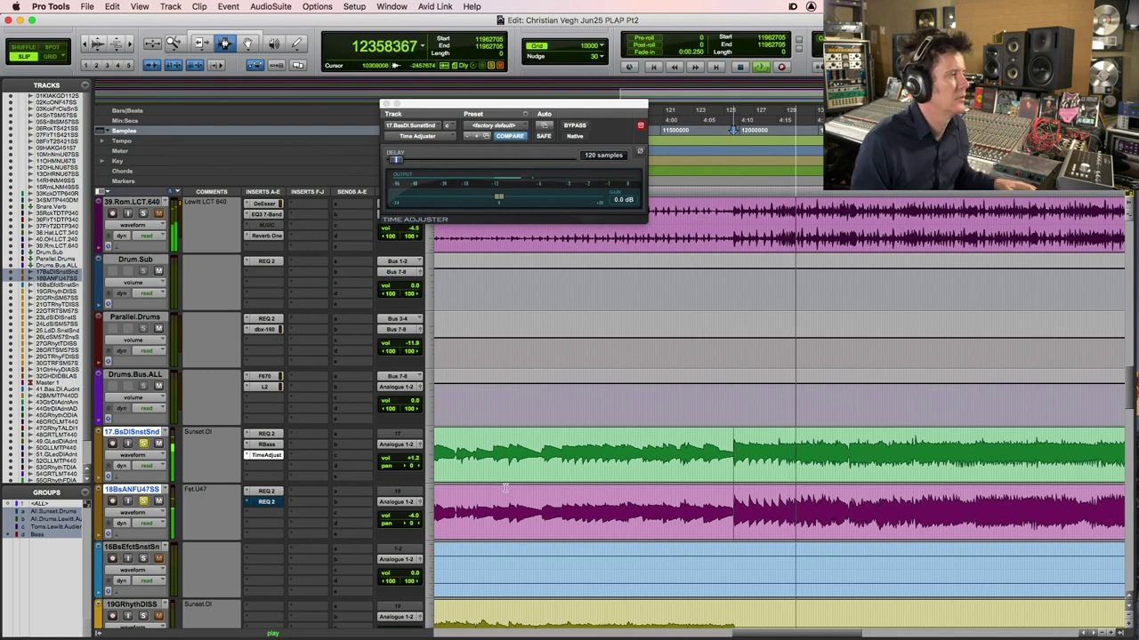
key(space)
Route the outputs of both the Bass DI and Bass Amp tracks to Bus 9 (Mono)
click(576, 463)
click(400, 449)
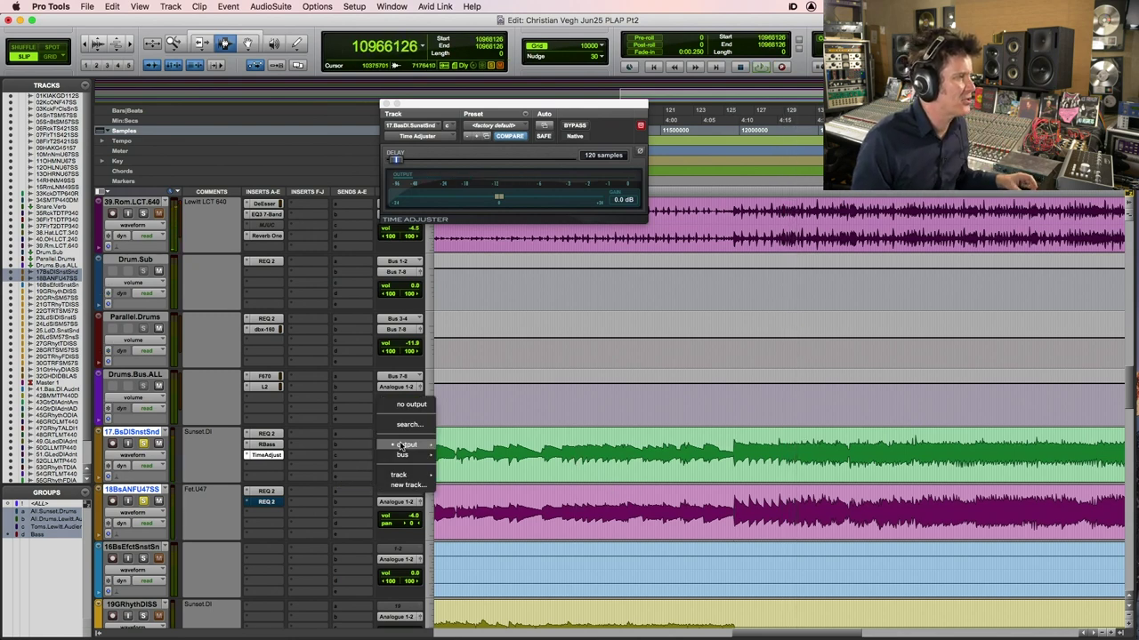
mouse_move(411, 454)
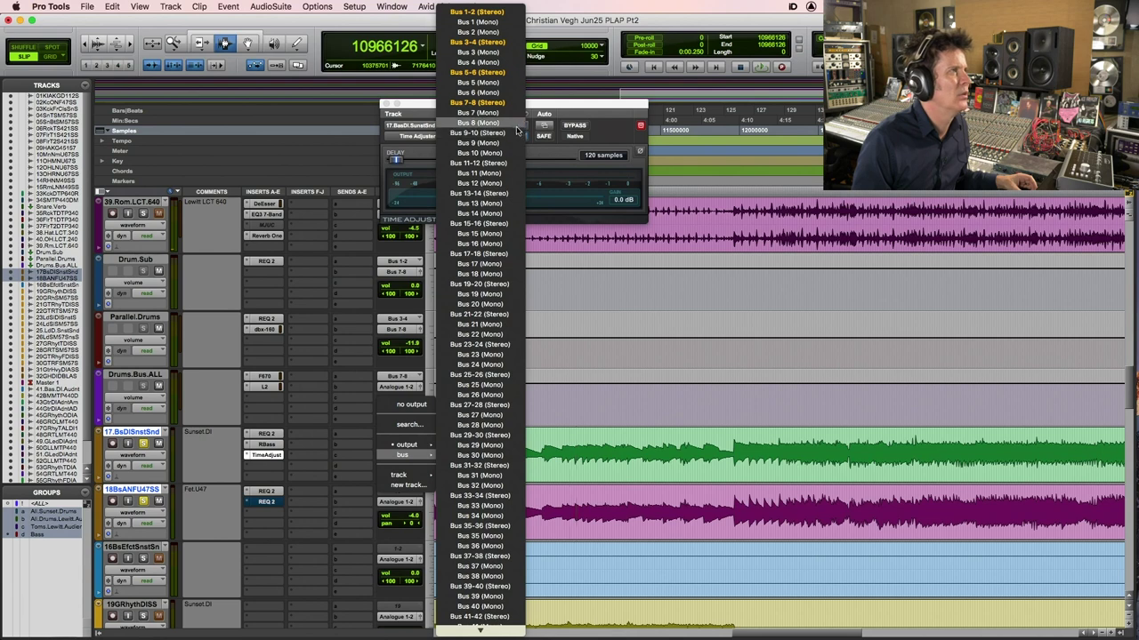
click(494, 142)
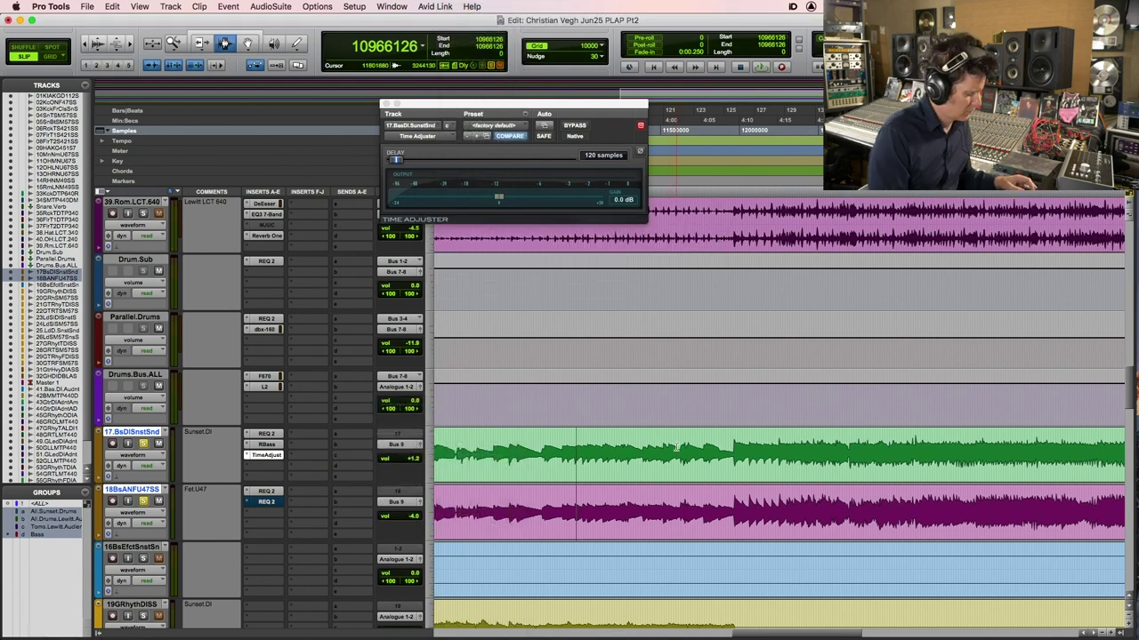
Create one mono Aux Input track below the Bass Amp track and name it Bass.Sub.Aux.Bus
key(super+shift+n)
key(super+Down)
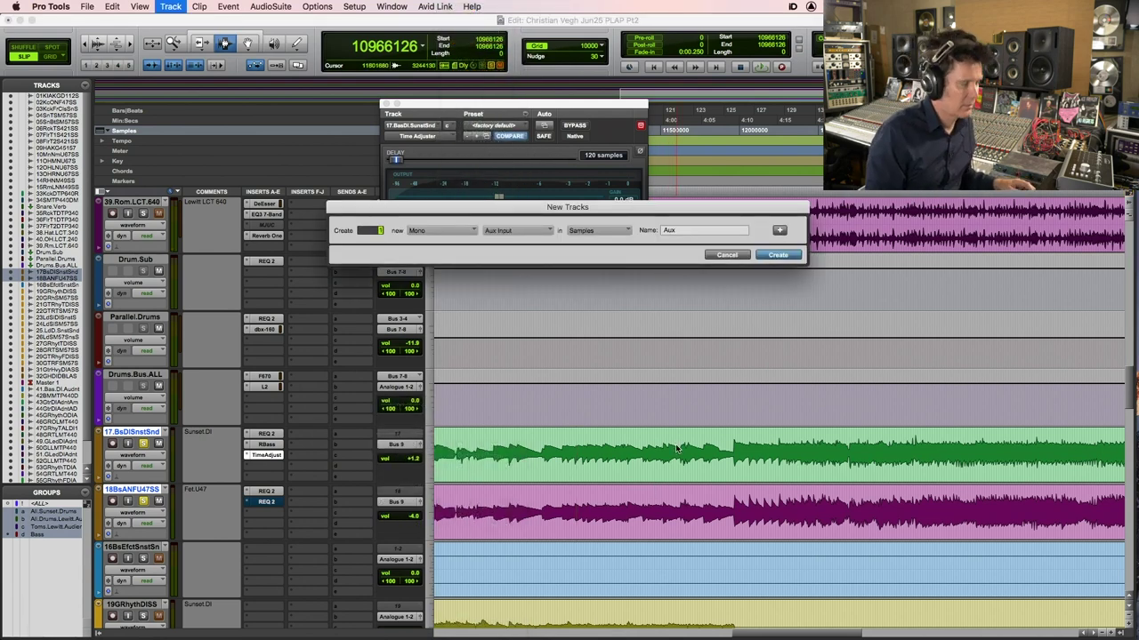
click(164, 546)
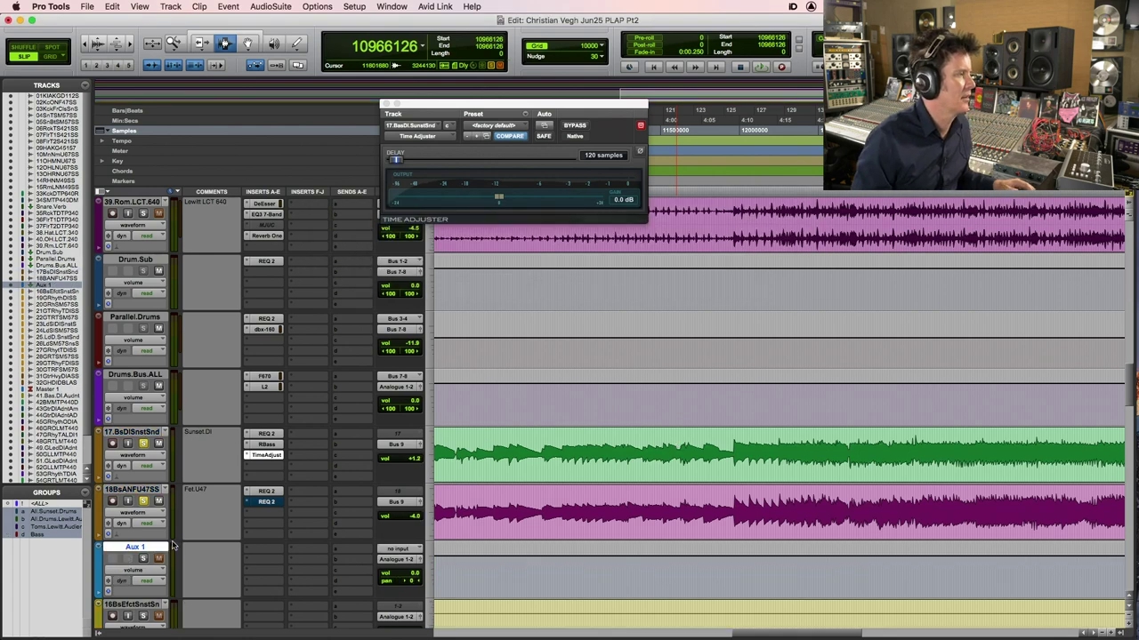
double_click(149, 547)
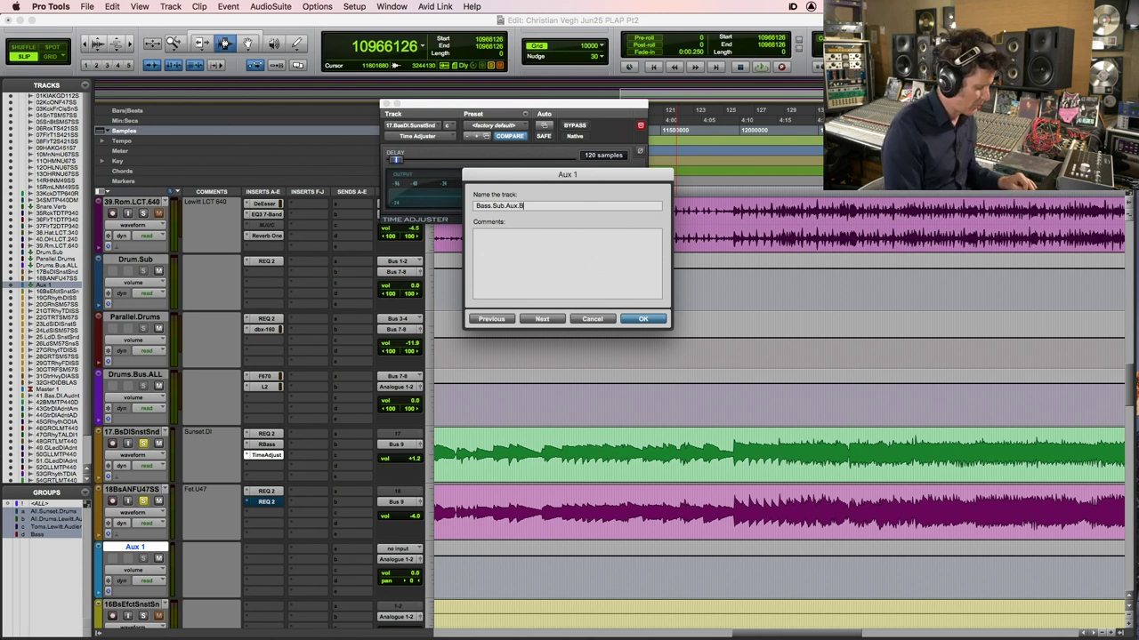
key(Return)
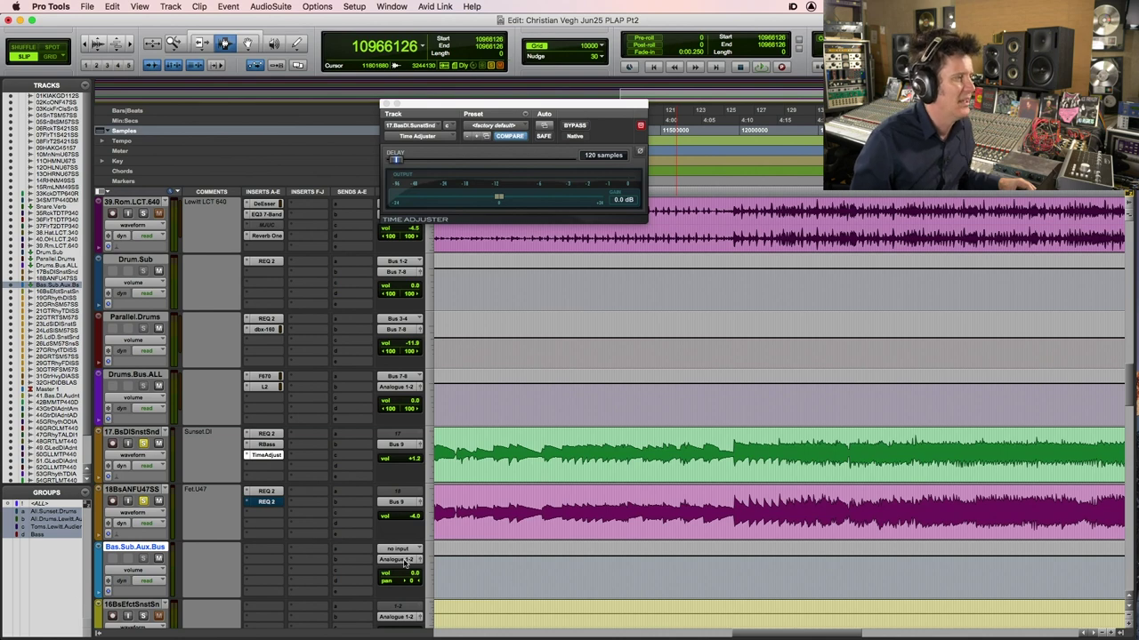
Set the input of the Bass.Sub.Aux.Bus track to Bus 9 (Mono)
click(404, 549)
mouse_move(405, 558)
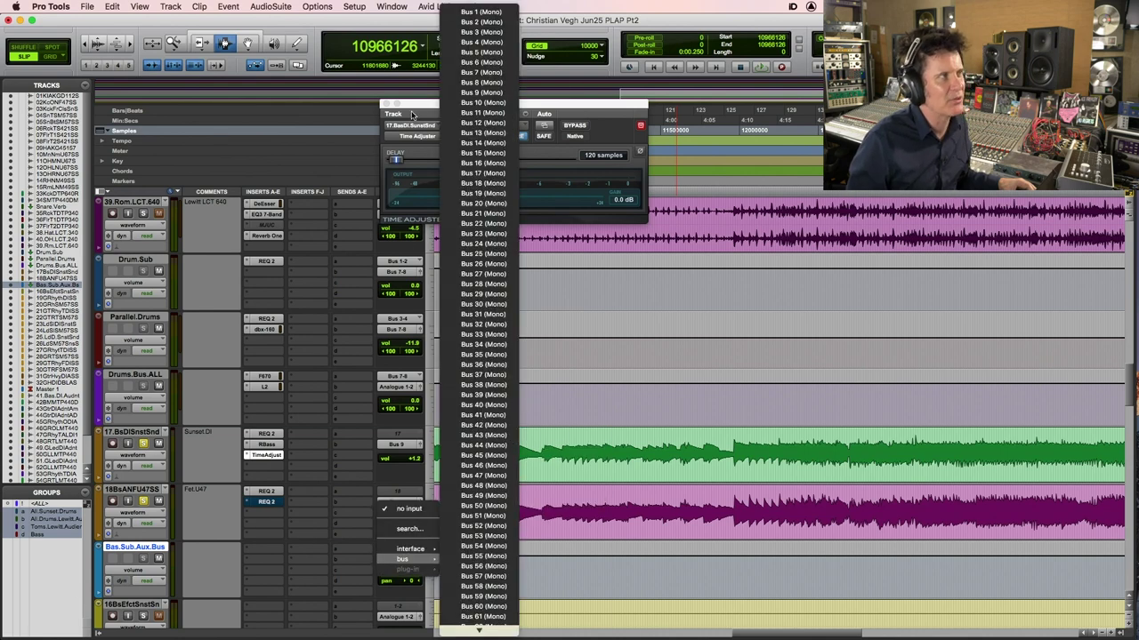
click(485, 92)
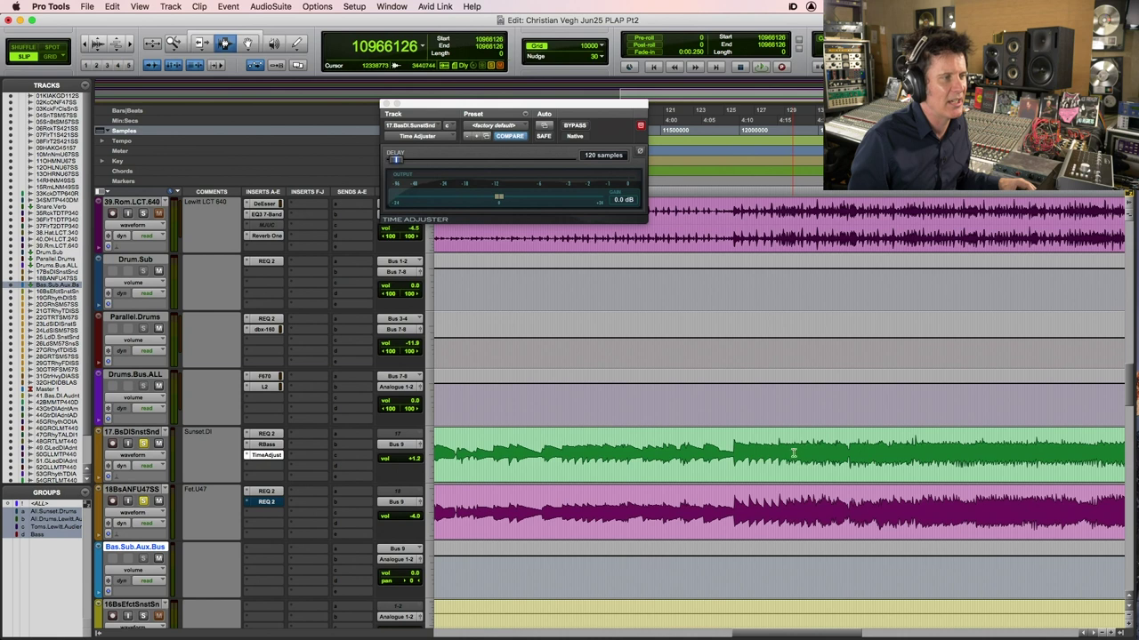
Place the playback start at about sample 11947662 and insert a mono CompressorBank CB101 in the bass aux's first slot
click(725, 448)
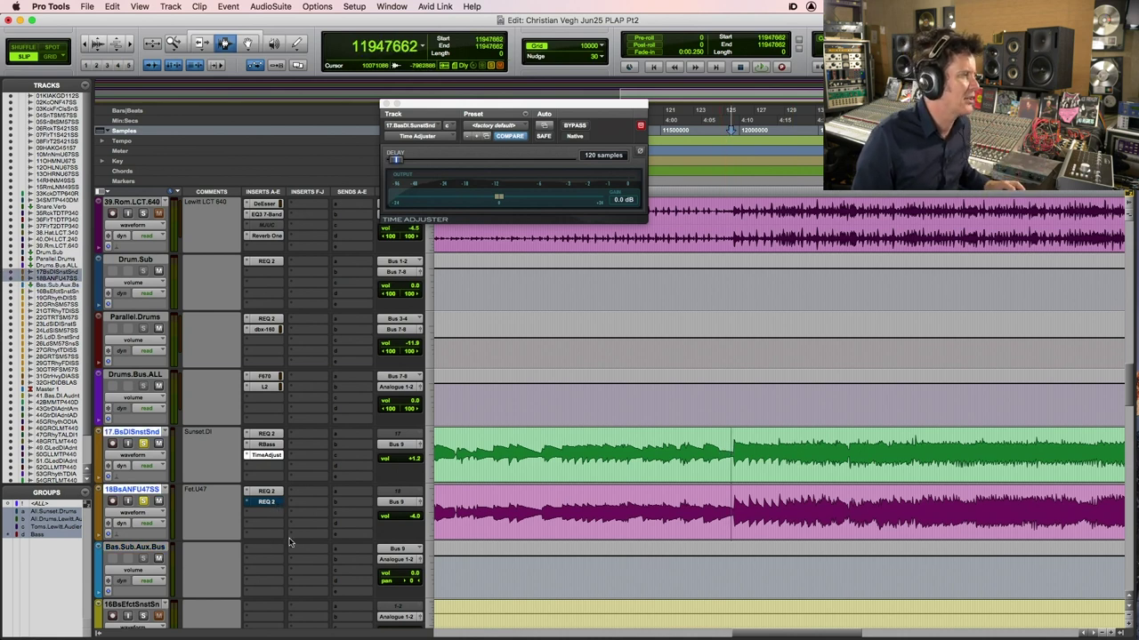
click(256, 552)
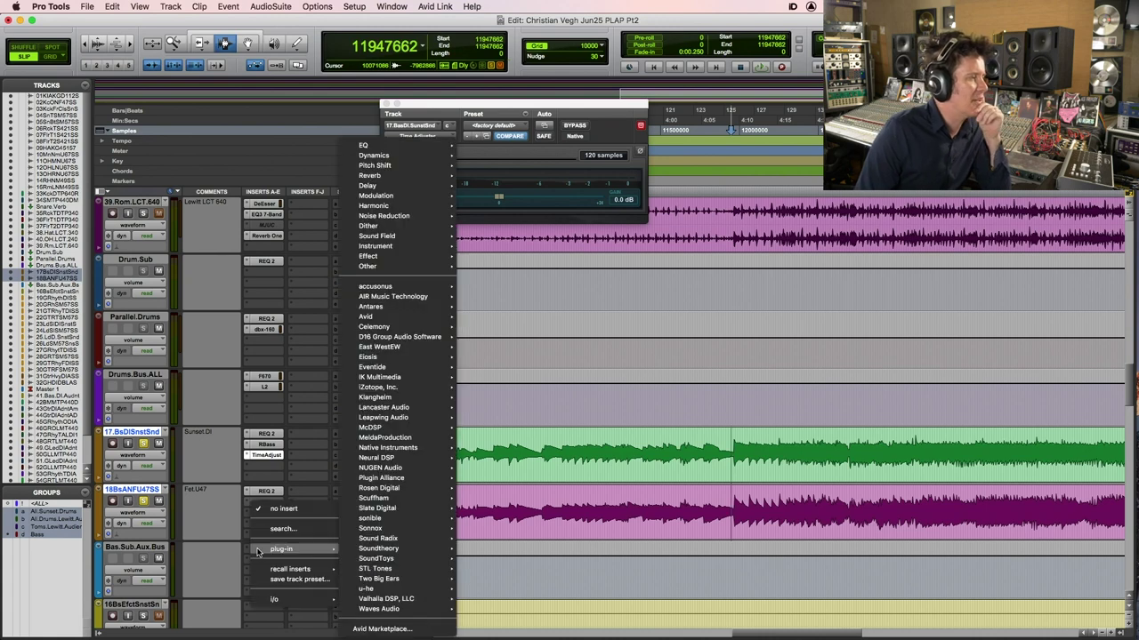
mouse_move(405, 156)
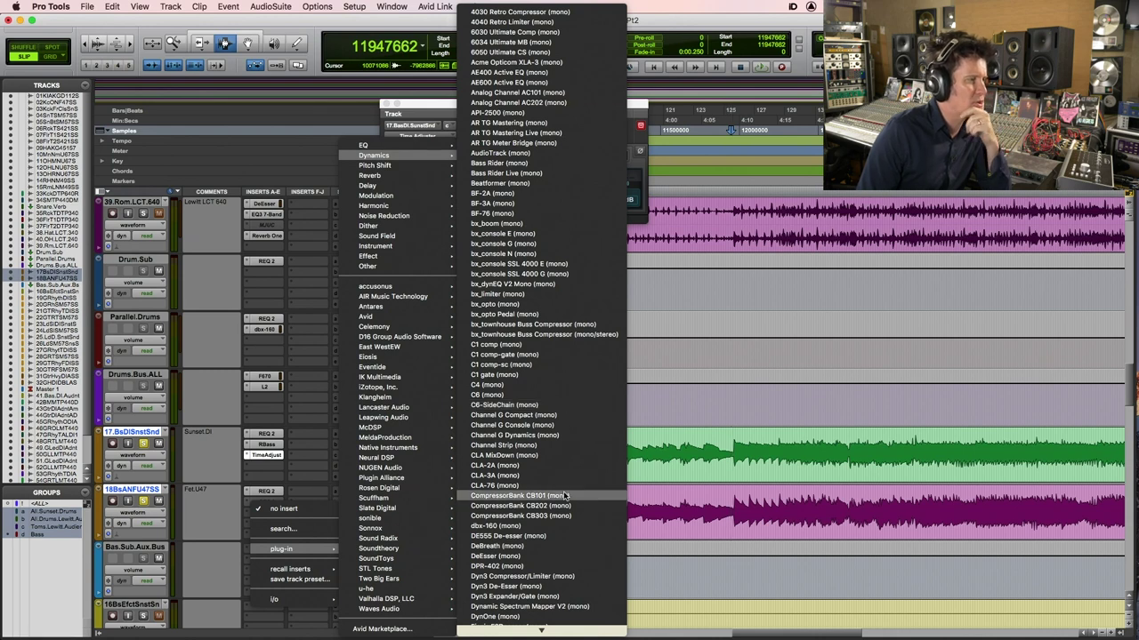
key(Escape)
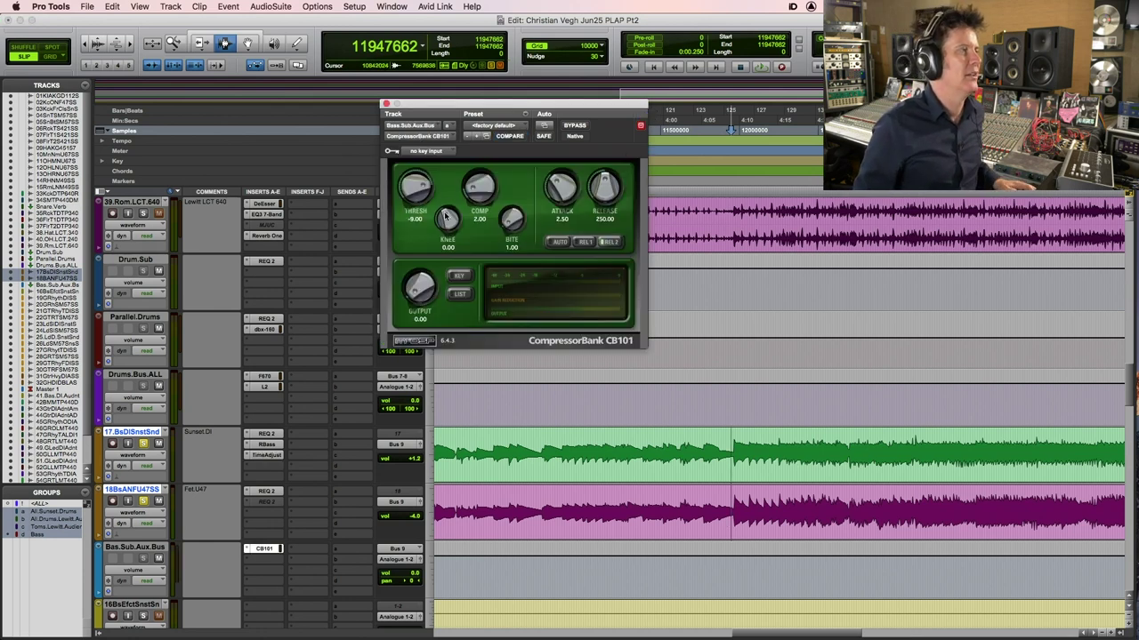
Reset the CB101 threshold to 0 and, during playback, lower it to about -9.02
alt+click(414, 196)
key(space)
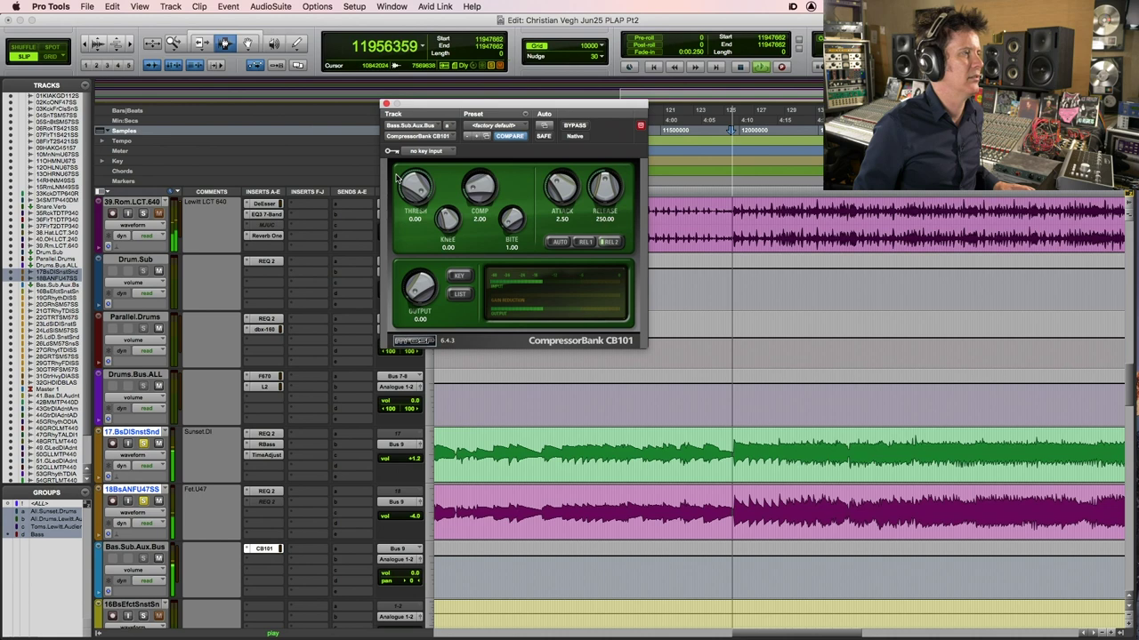
drag(408, 185, 405, 211)
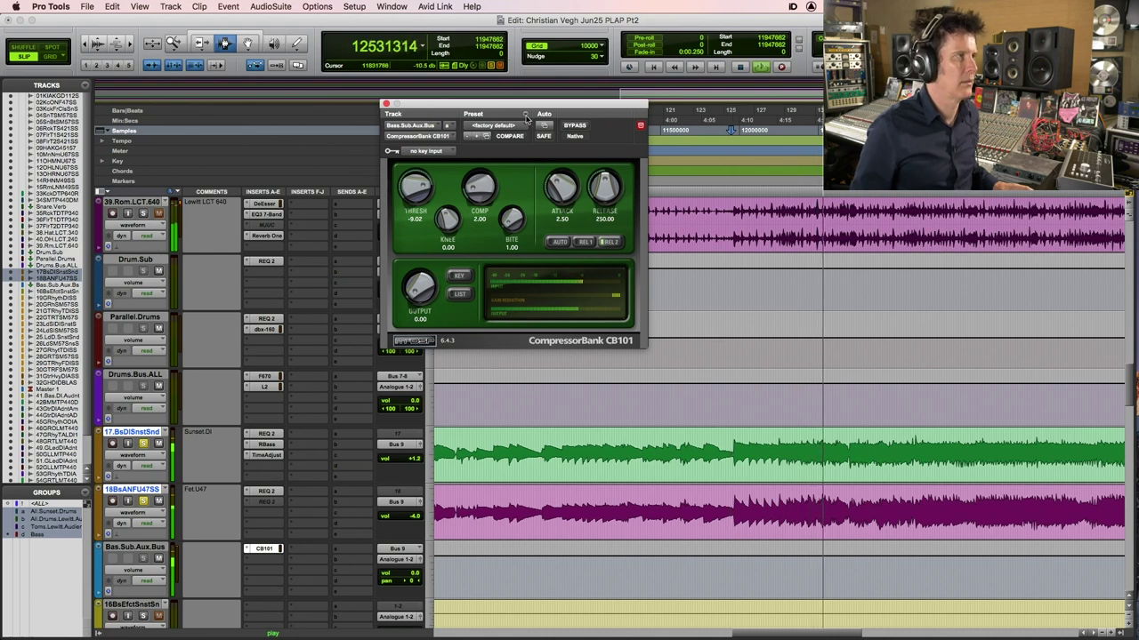
Compare the compressed and uncompressed bass bus by repeatedly toggling the CB101 bypass during playback
click(575, 127)
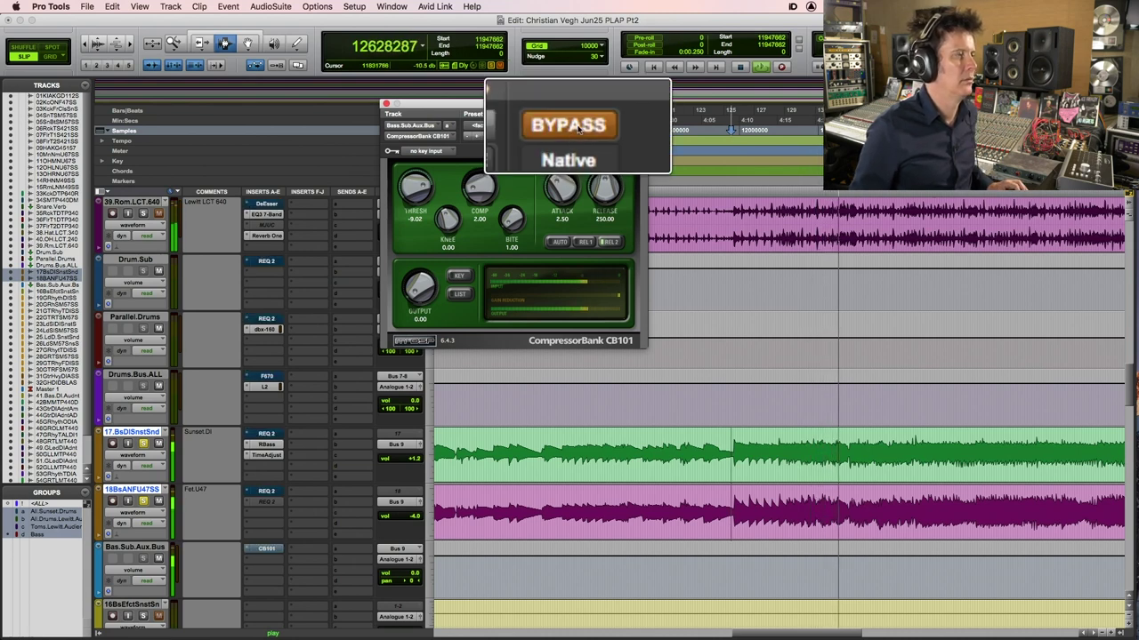
click(577, 127)
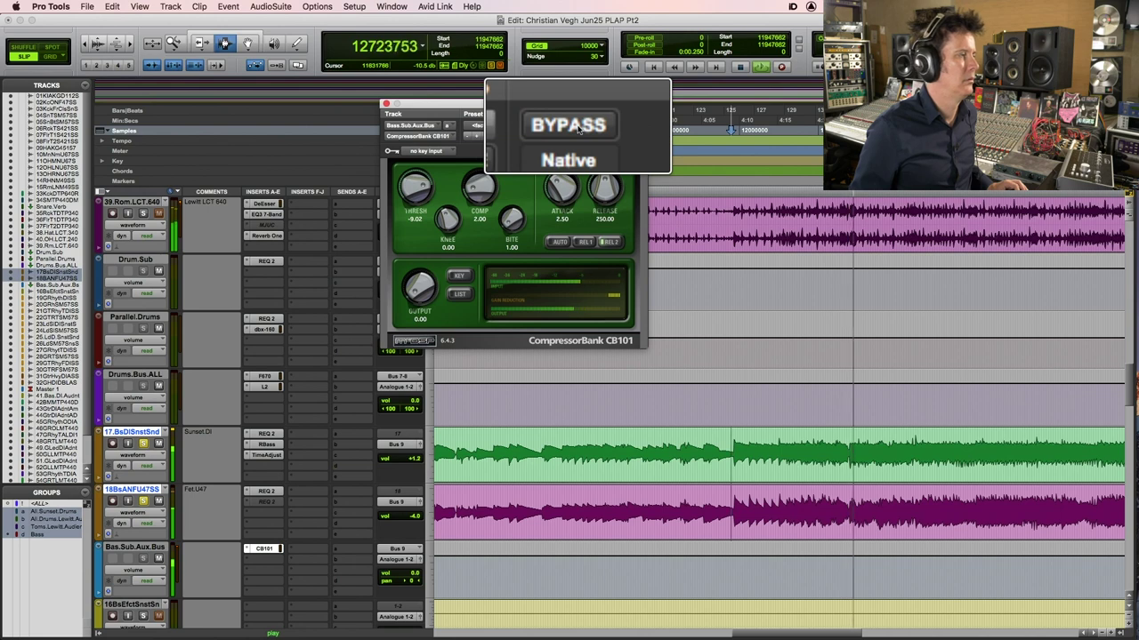
click(578, 127)
click(577, 127)
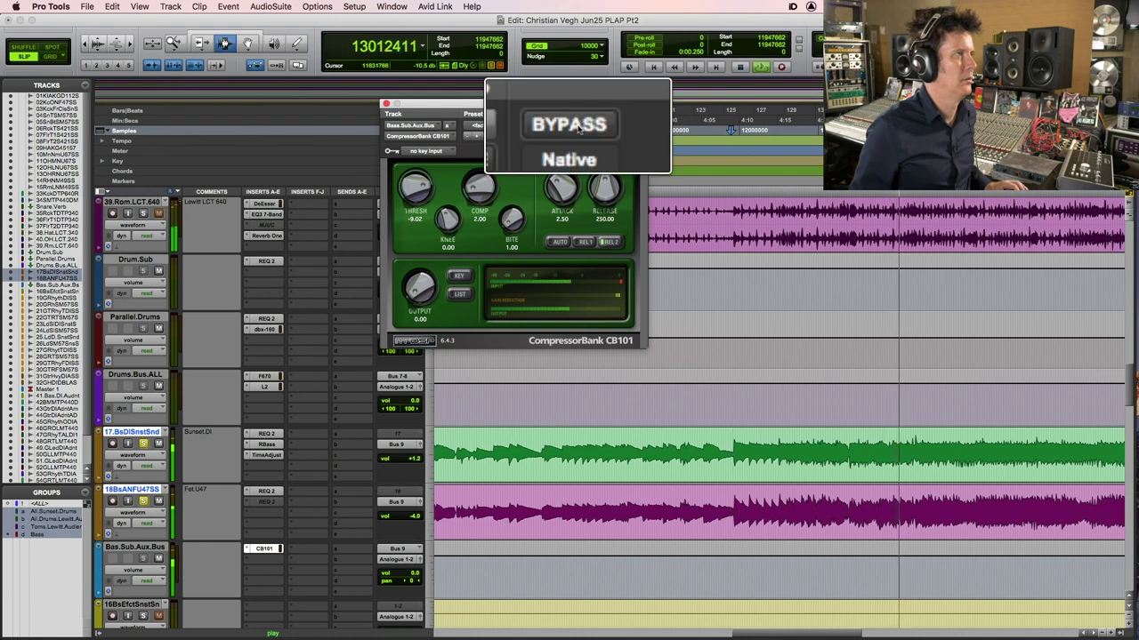
click(578, 127)
click(577, 127)
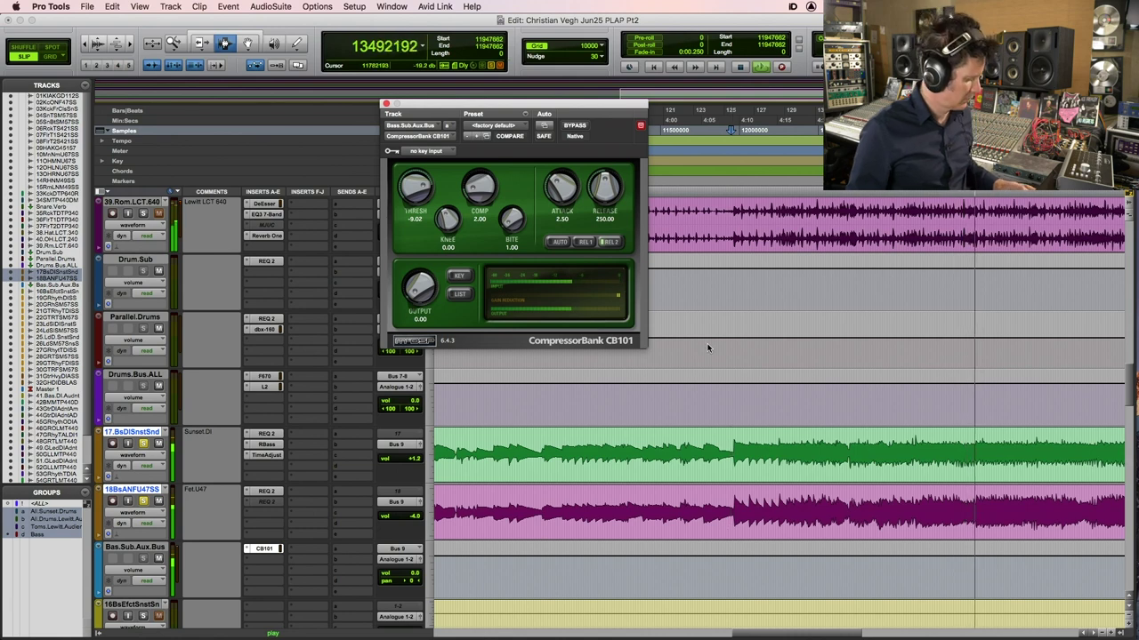
Solo the drum tracks along with the bass while playback continues around bar 150
key(r)
key(r)
key(F5)
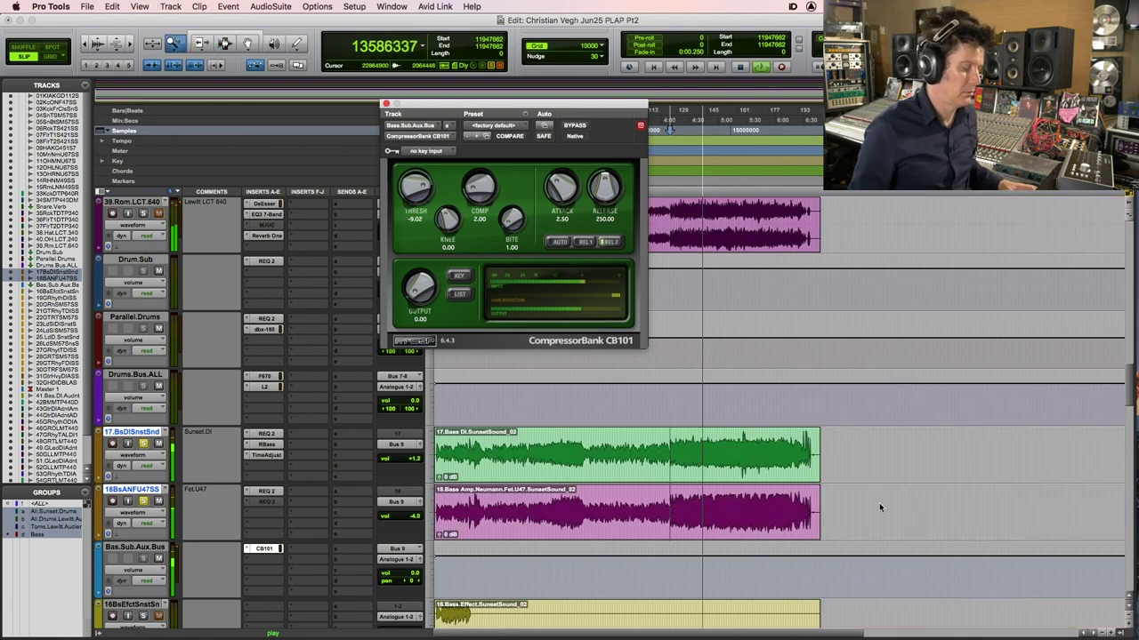
click(692, 454)
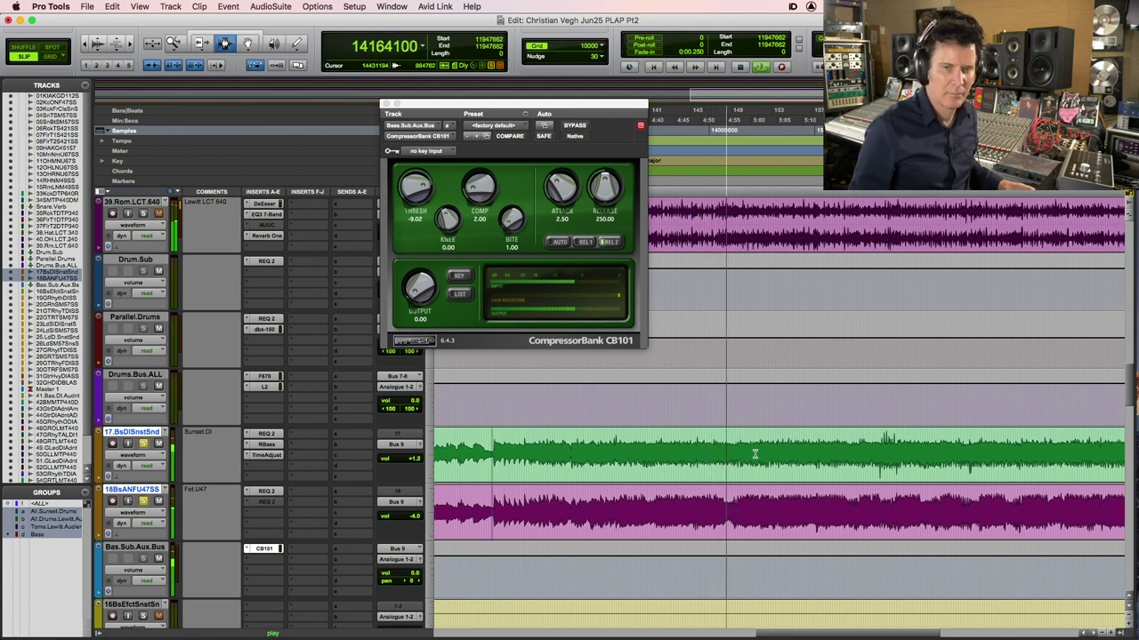
click(143, 214)
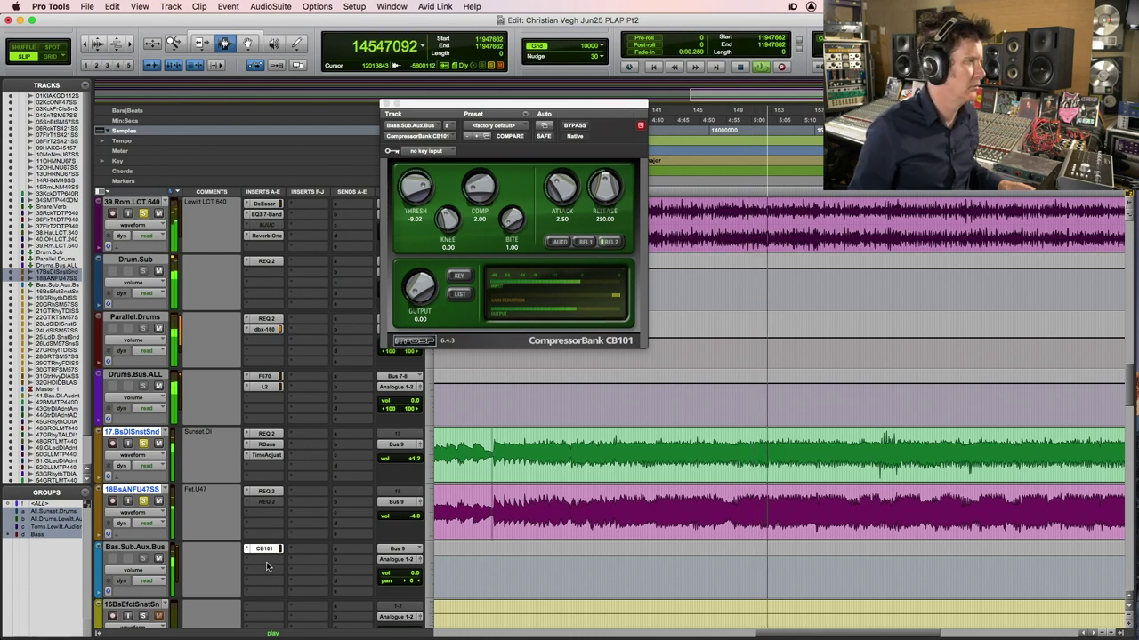
Stop playback, close the CB101 and insert a mono FilterBank E606 EQ in the bass aux's second slot
key(space)
click(385, 104)
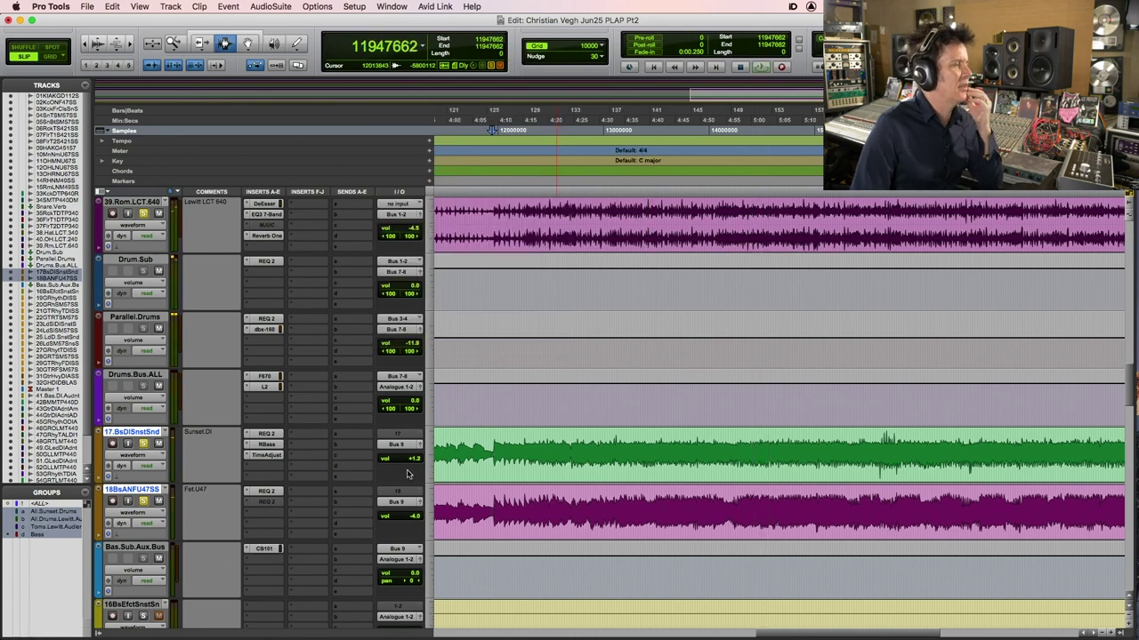
click(260, 564)
mouse_move(267, 560)
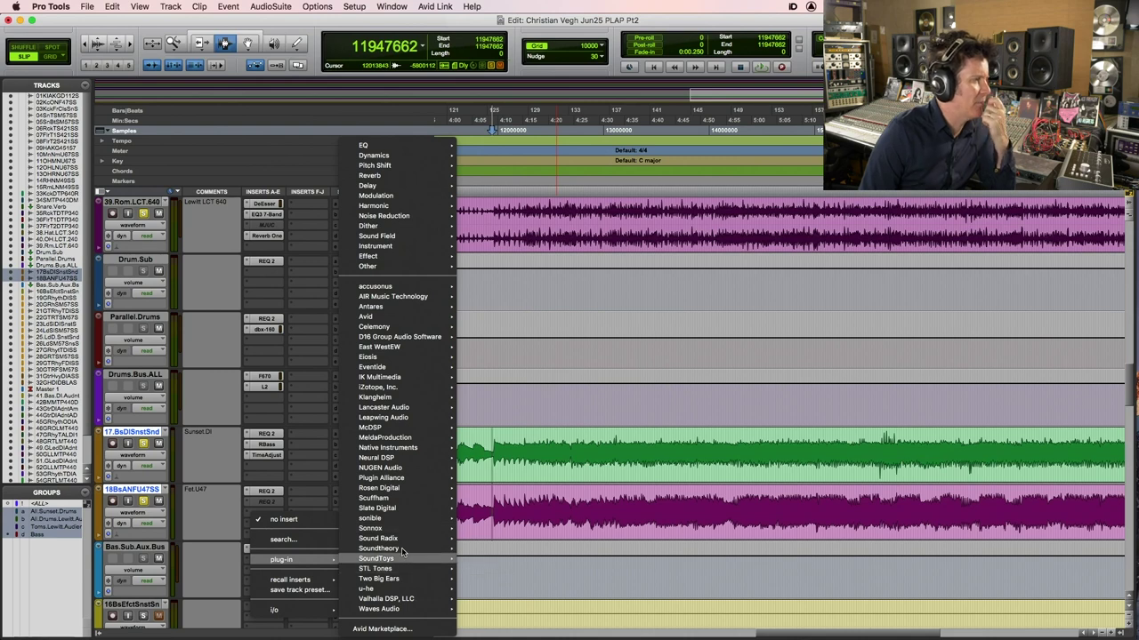
mouse_move(414, 479)
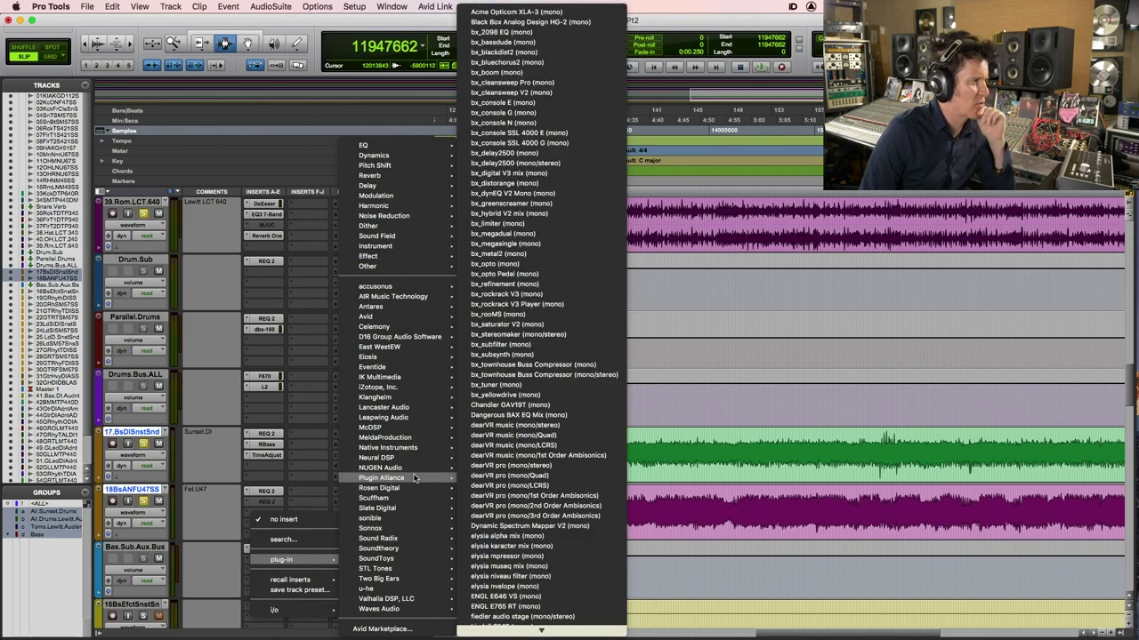
mouse_move(397, 427)
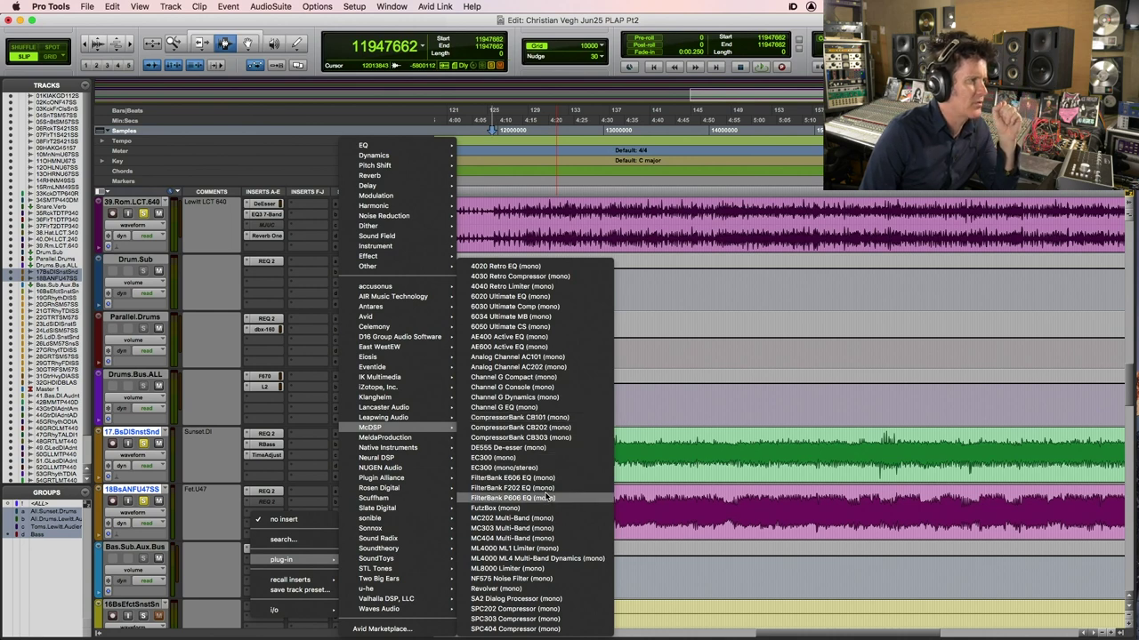
click(517, 417)
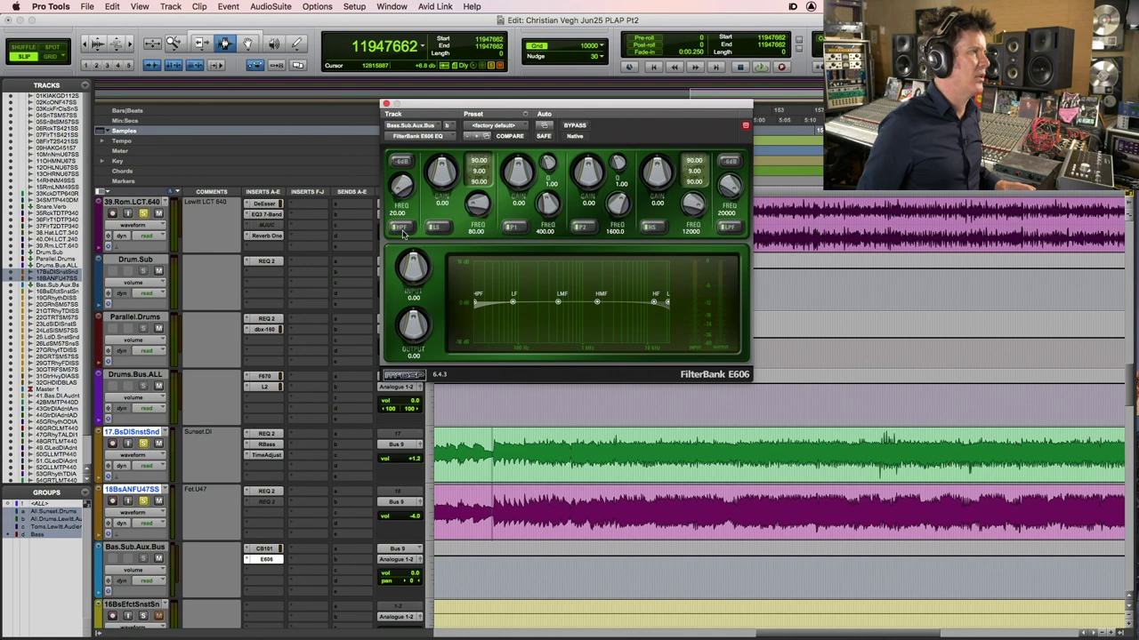
In the E606, set the high-pass filter to a 12 dB slope at 55.59 Hz and the low-shelf gain to 3.60, checking against bypass during playback
click(400, 170)
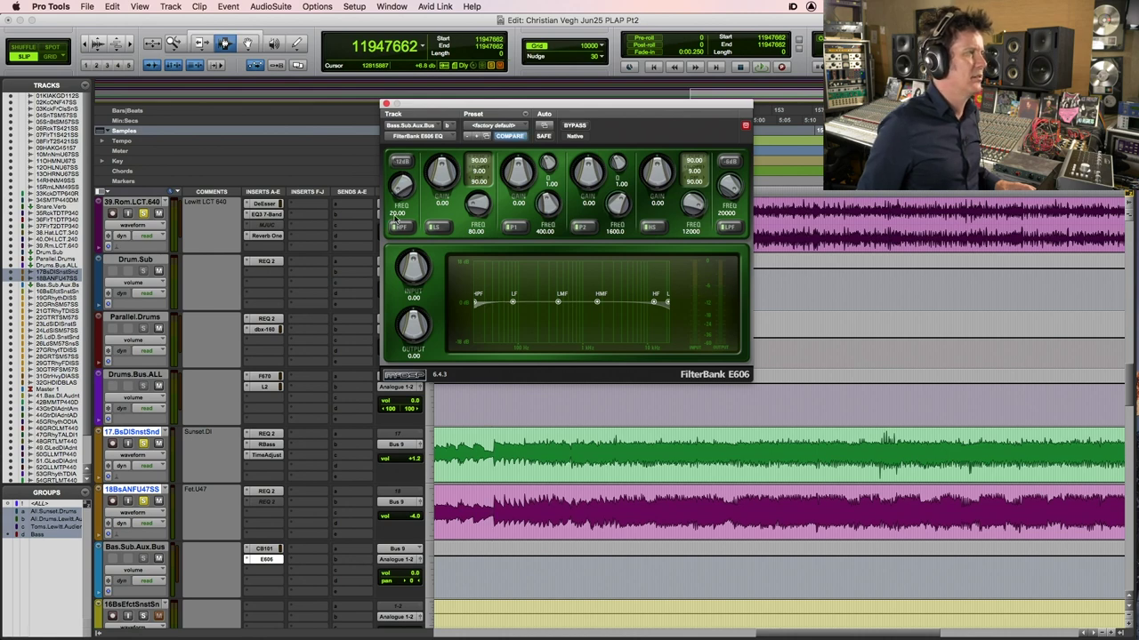
drag(398, 192, 399, 179)
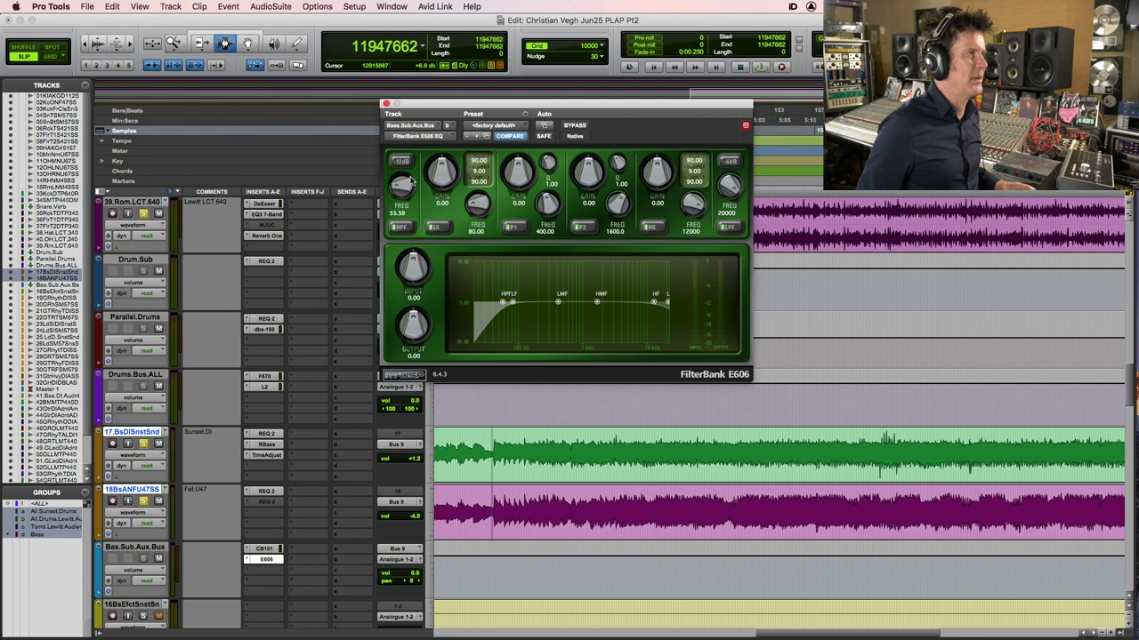
drag(441, 174, 442, 159)
key(space)
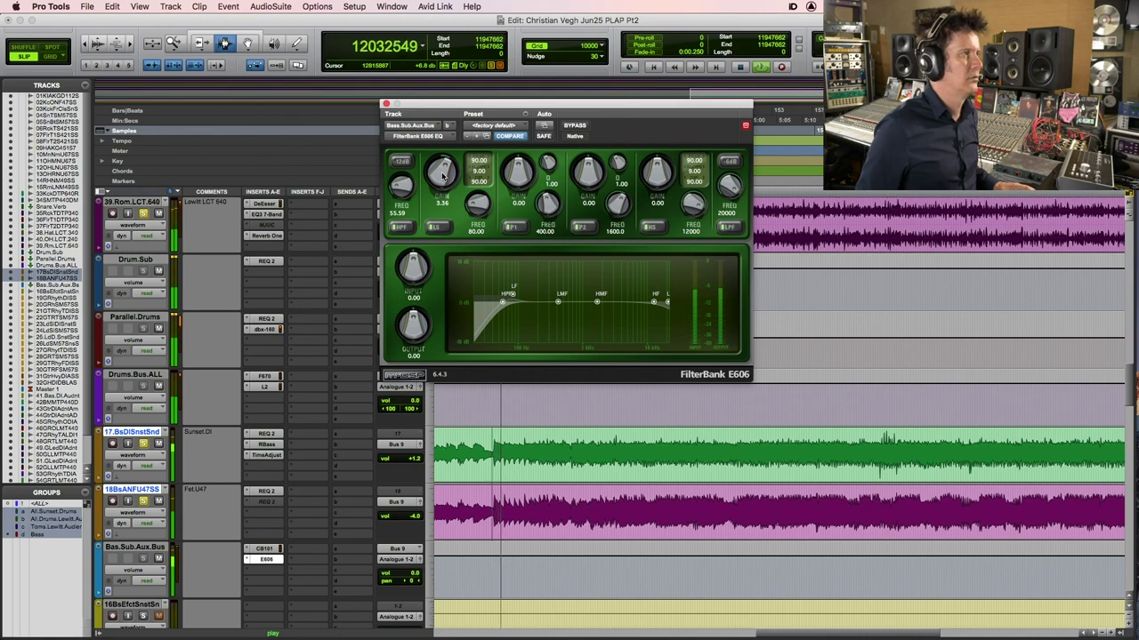
click(575, 125)
click(576, 126)
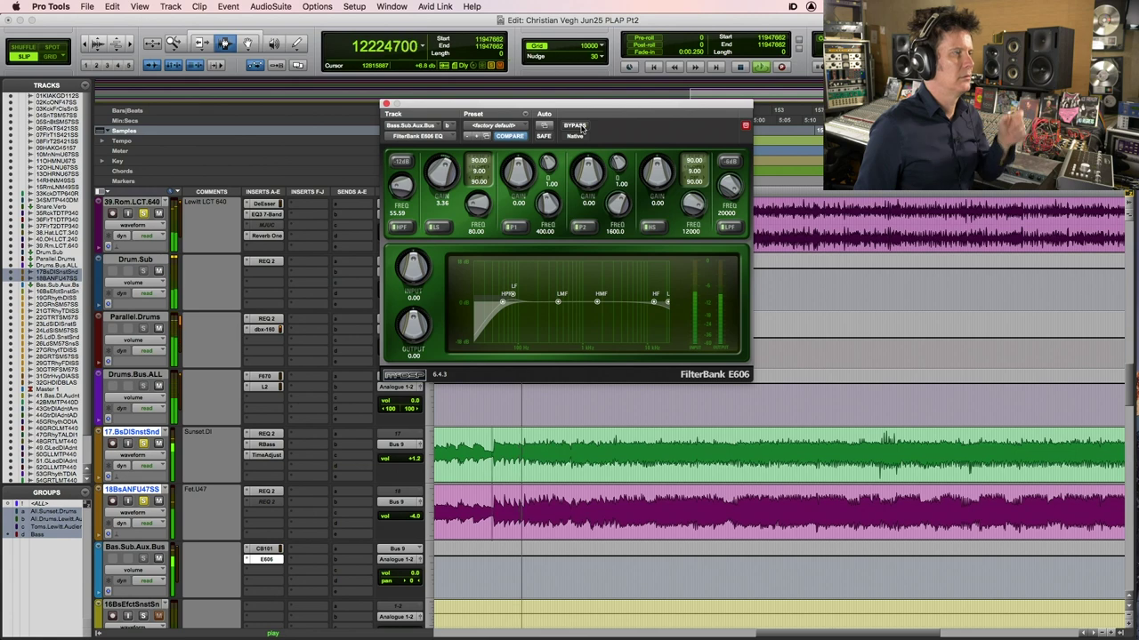
drag(440, 179, 440, 176)
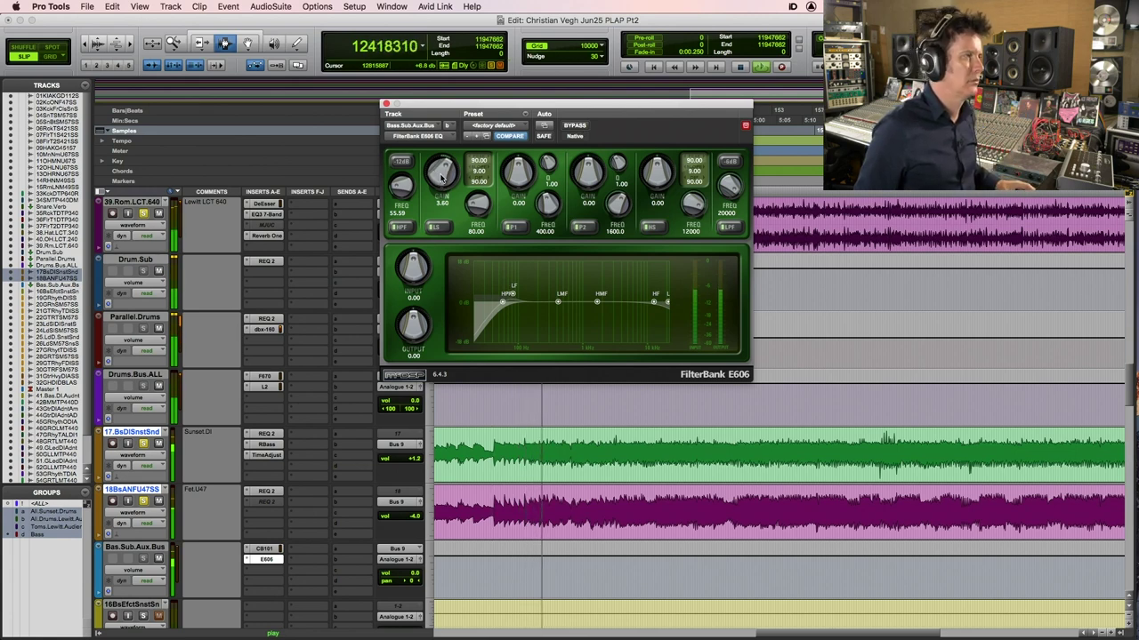
key(space)
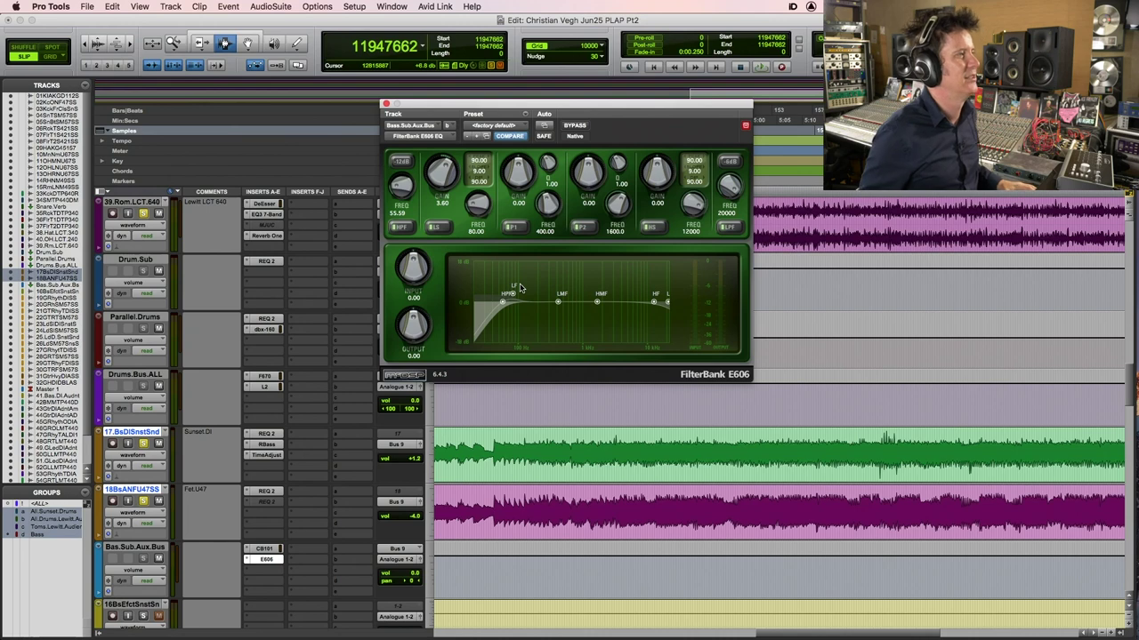
Set the E606's first parametric band to 755.20 Hz and raise its gain to 2.64 during playback
key(space)
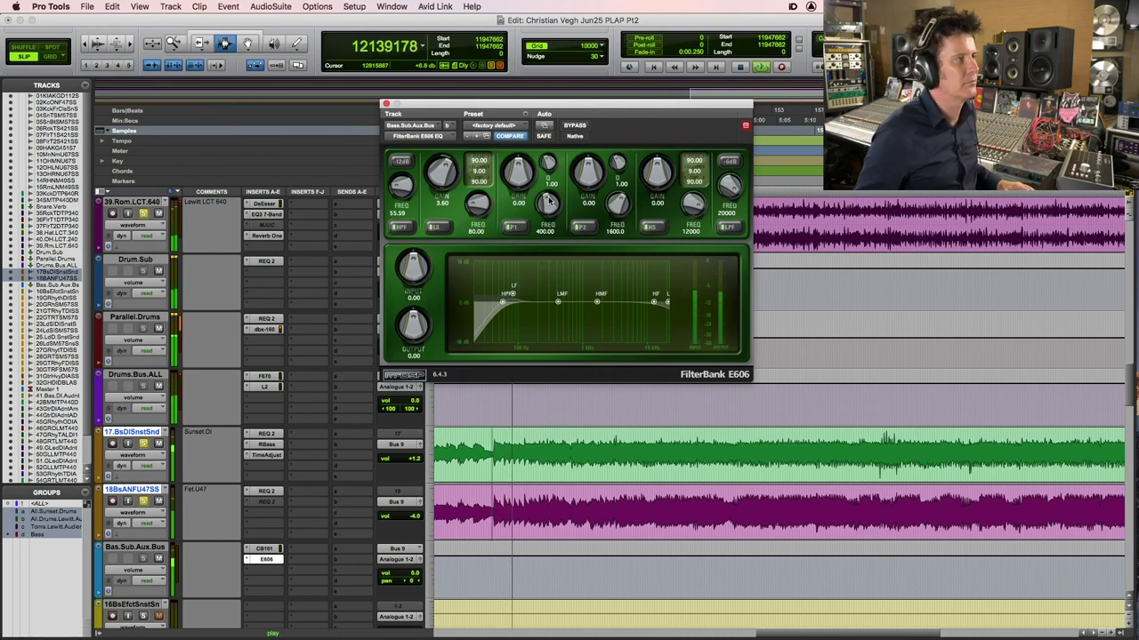
key(space)
drag(549, 203, 552, 202)
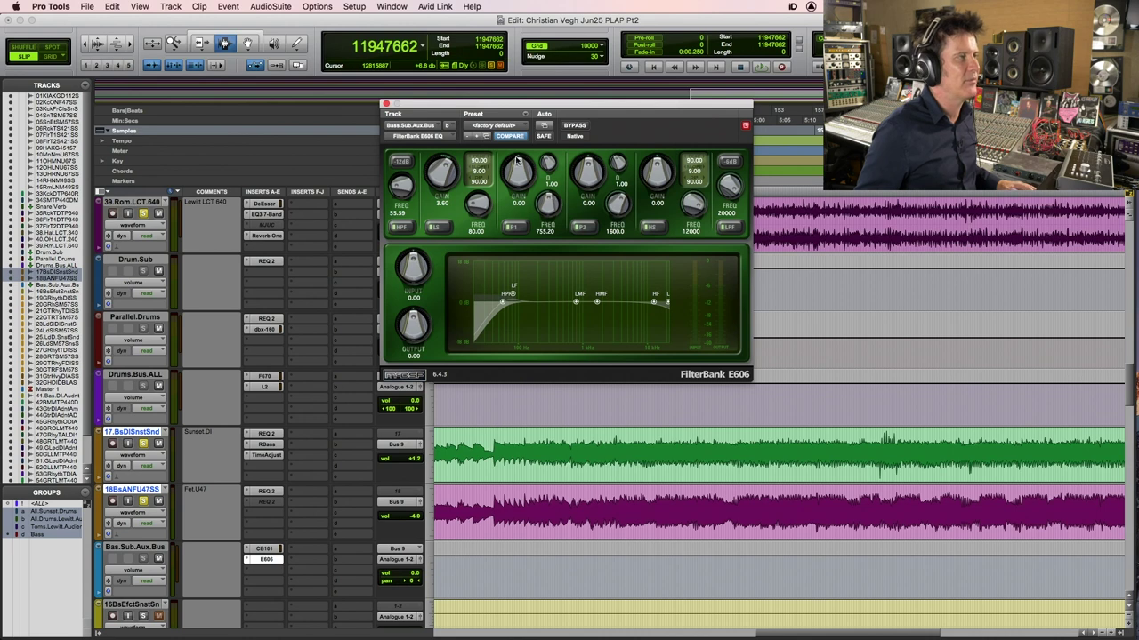
key(space)
mouse_move(520, 175)
mouse_down()
mouse_move(524, 151)
mouse_move(520, 164)
mouse_up()
key(space)
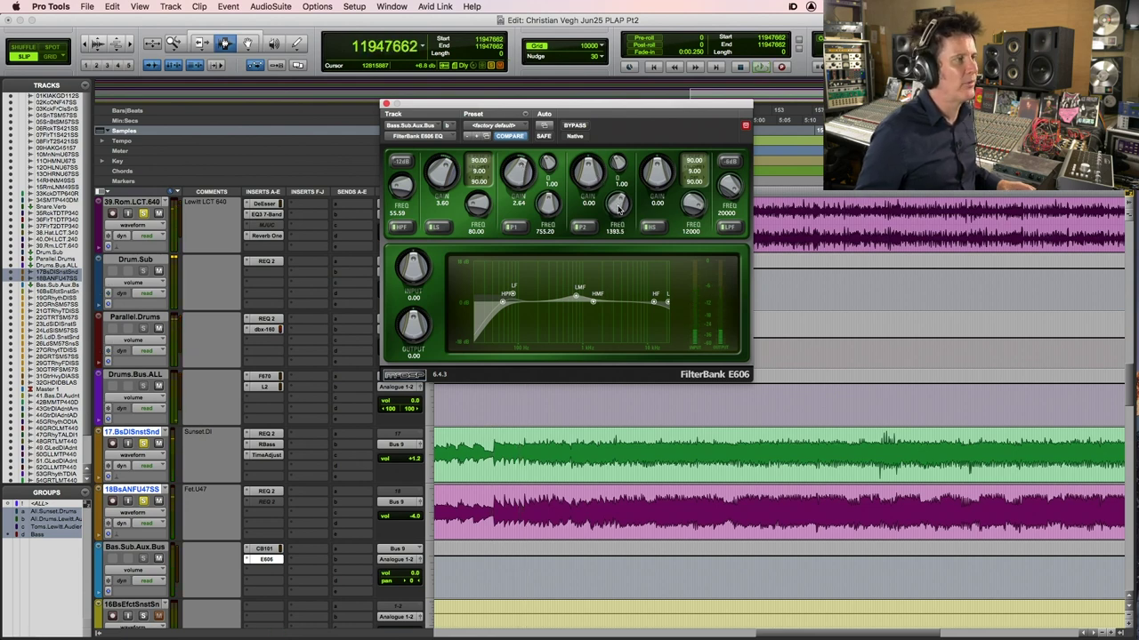
Set the second parametric band to 1355.6 Hz, gain 2.16 and Q 2.40, and the first band to gain 4.32 and Q 1.53
key(space)
drag(598, 184, 637, 97)
drag(548, 169, 526, 165)
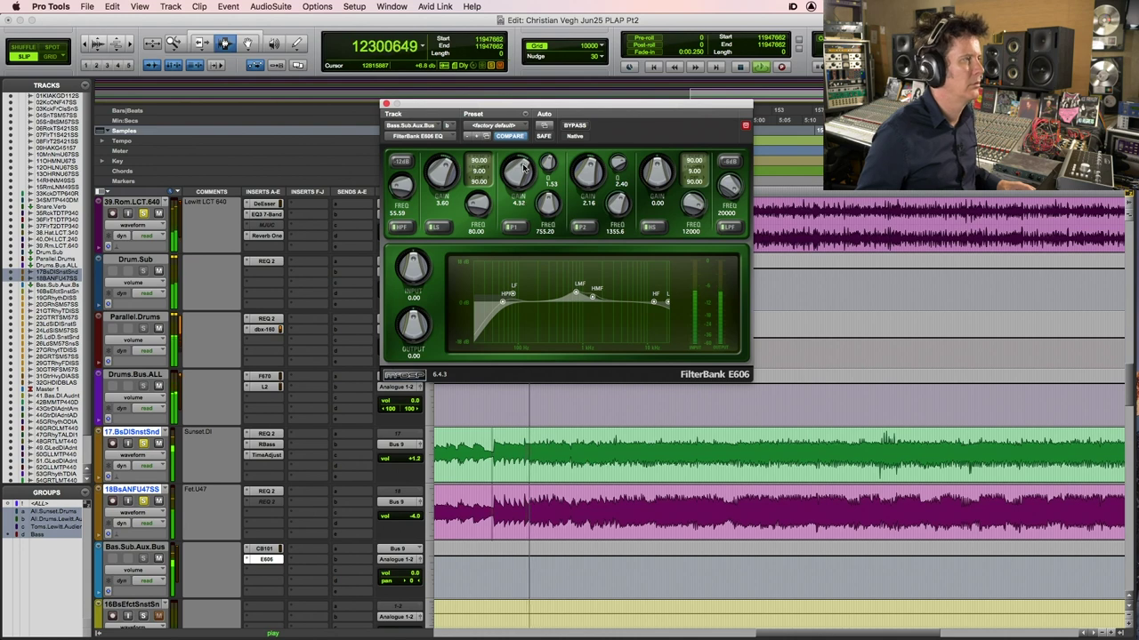
Unsolo the drum tracks during playback and raise the E606's low-shelf gain to 5.52
drag(435, 176, 437, 173)
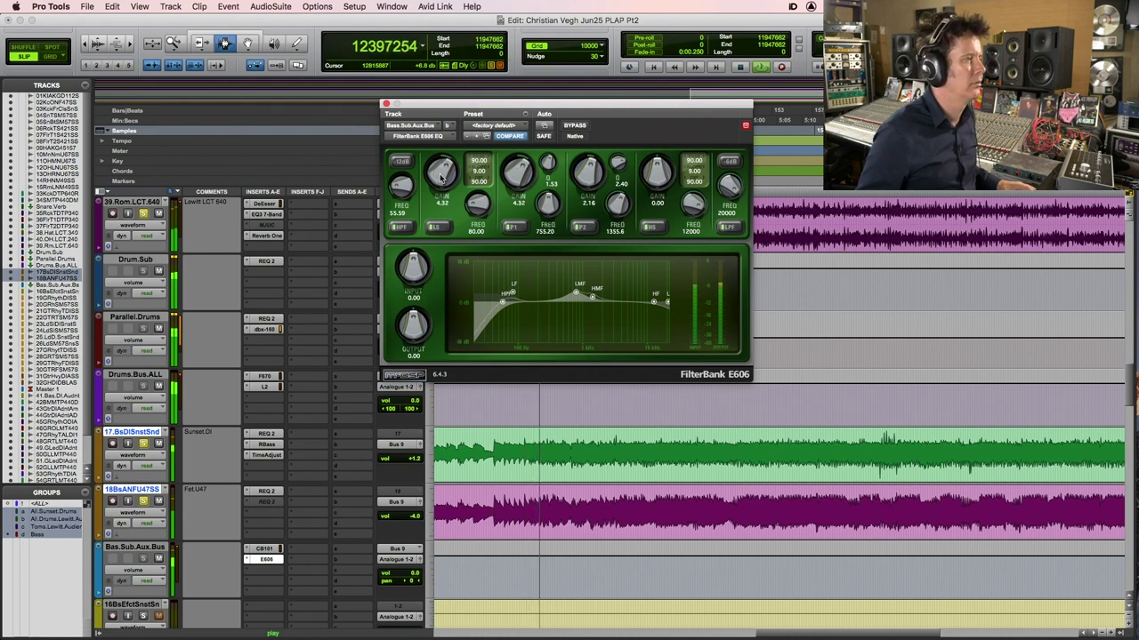
click(141, 215)
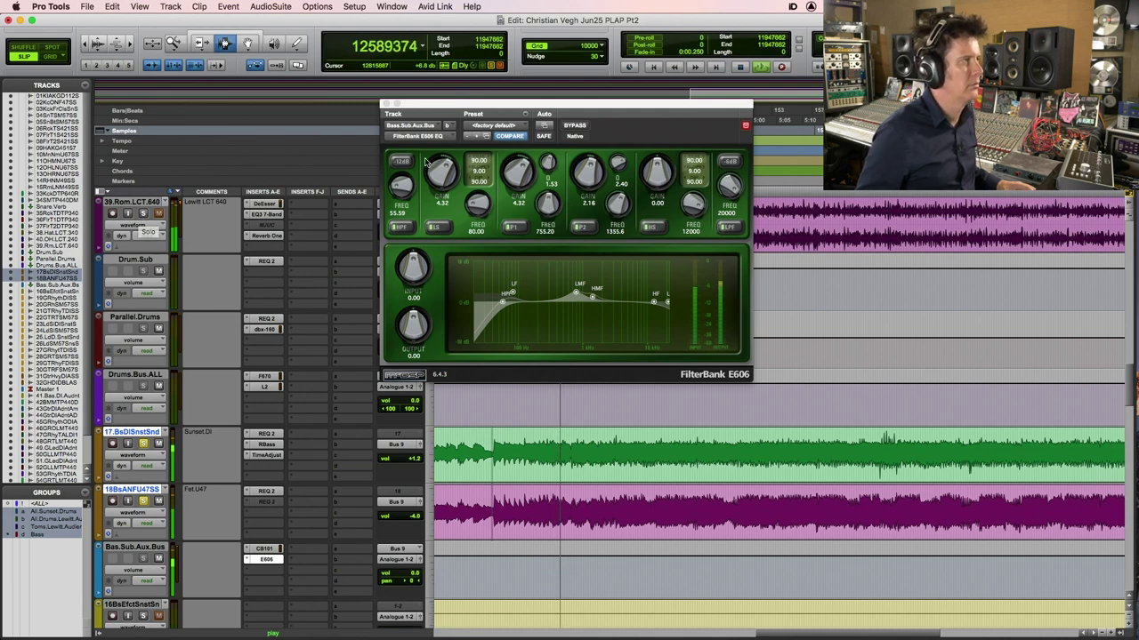
drag(444, 176, 446, 174)
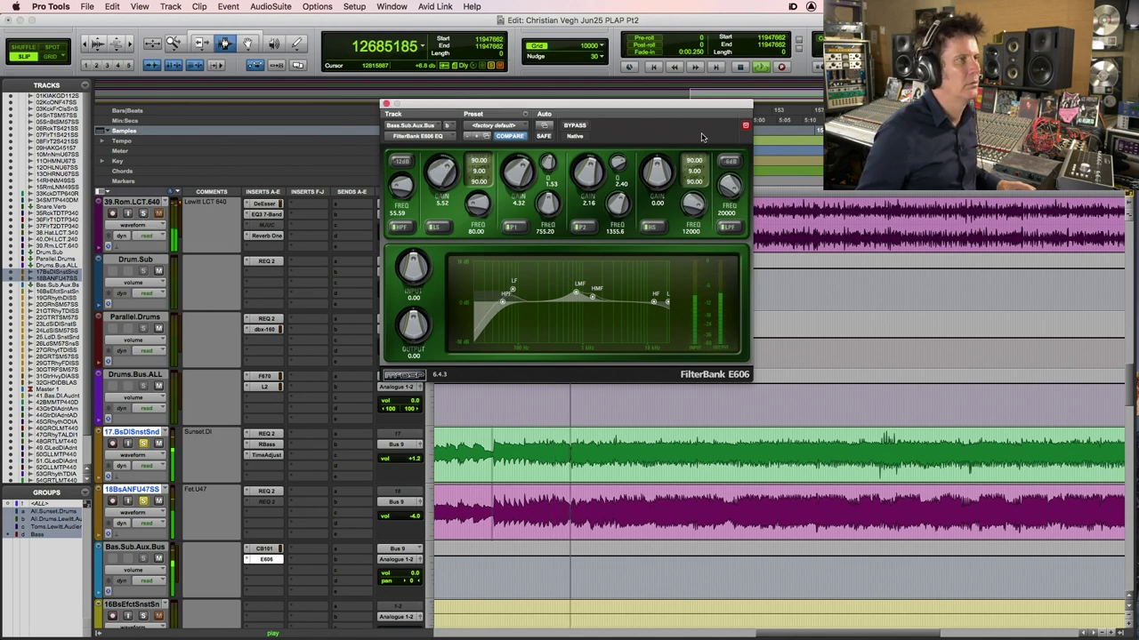
Set the E606's high shelf to 4604.5 Hz with a gain of 7.68, listening to the bass alone
key(space)
drag(693, 199, 690, 205)
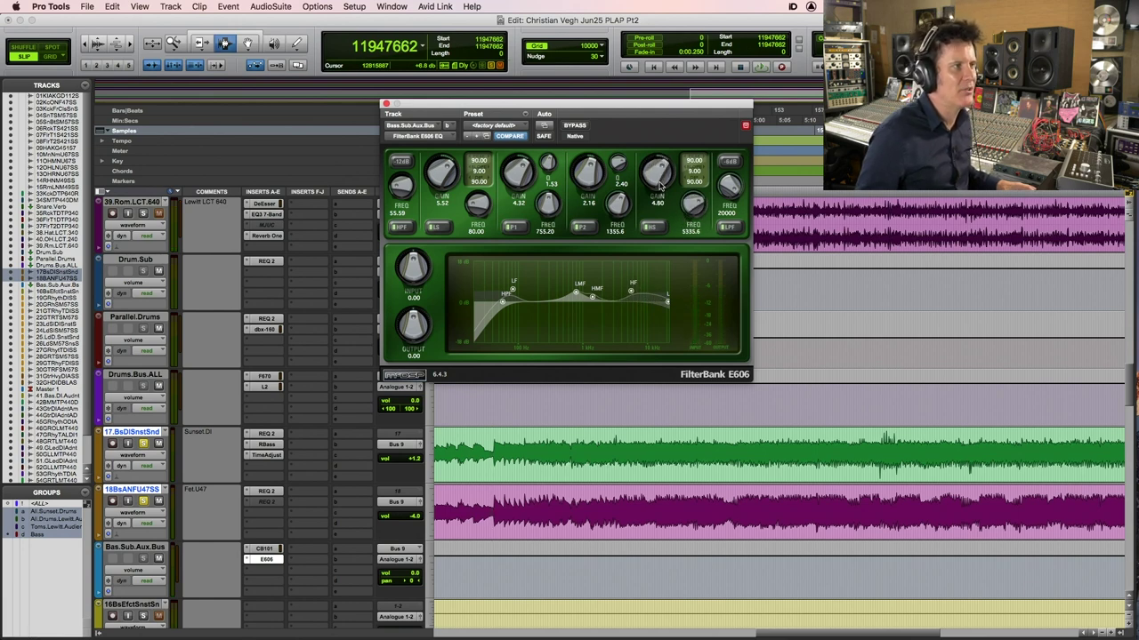
key(space)
drag(660, 185, 662, 163)
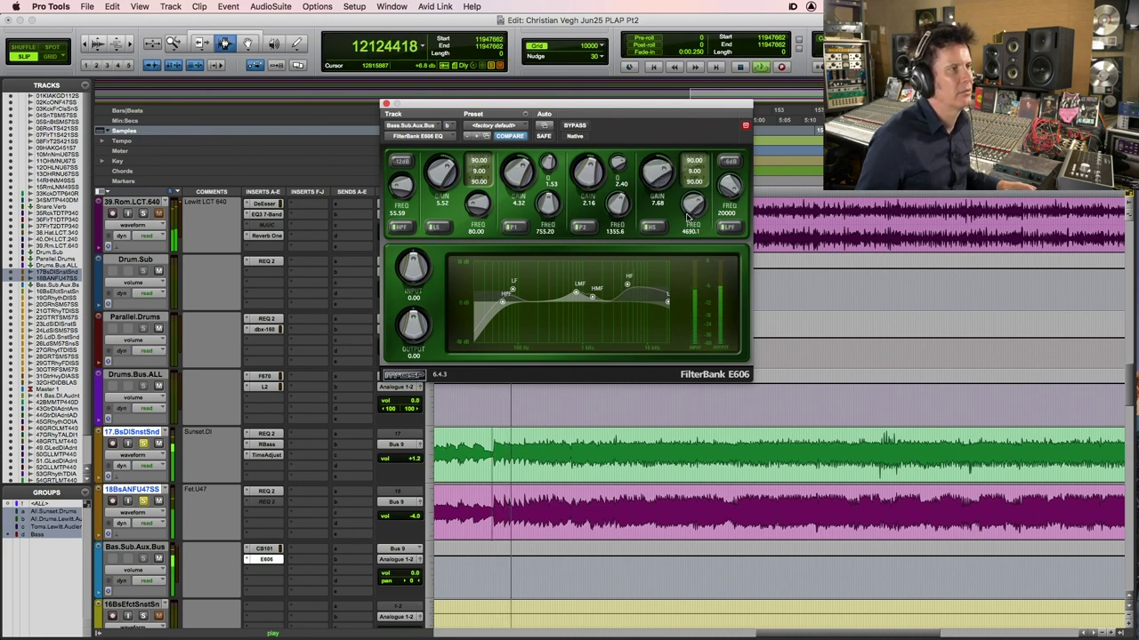
key(space)
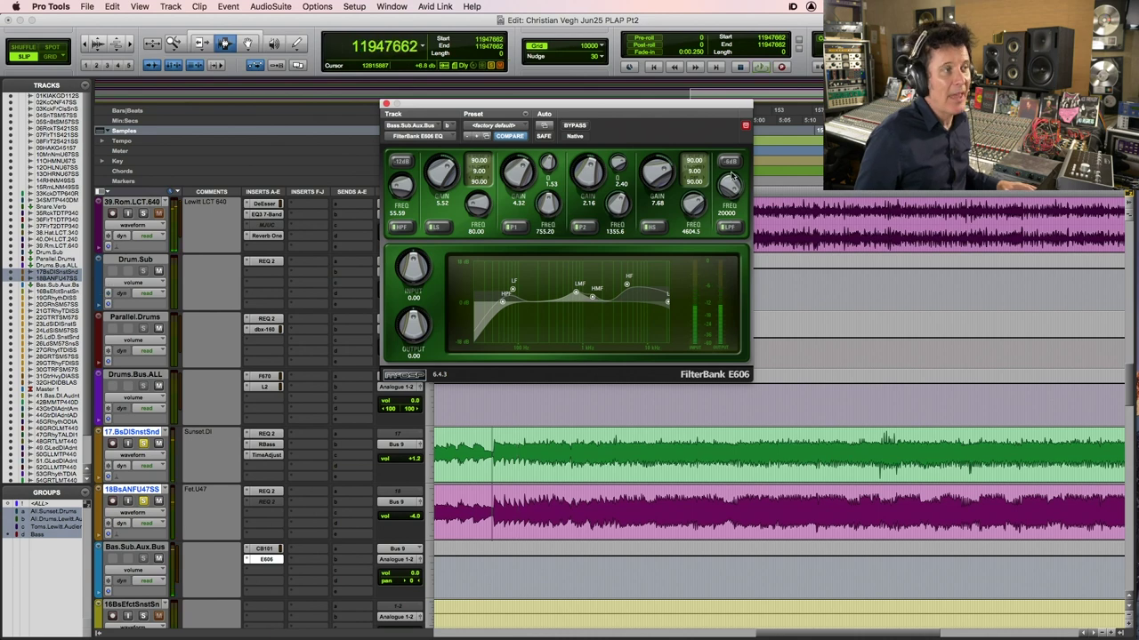
Set the E606's low-pass filter to a 12 dB slope at 5768.1 Hz, adjusting it during playback
drag(725, 196, 724, 198)
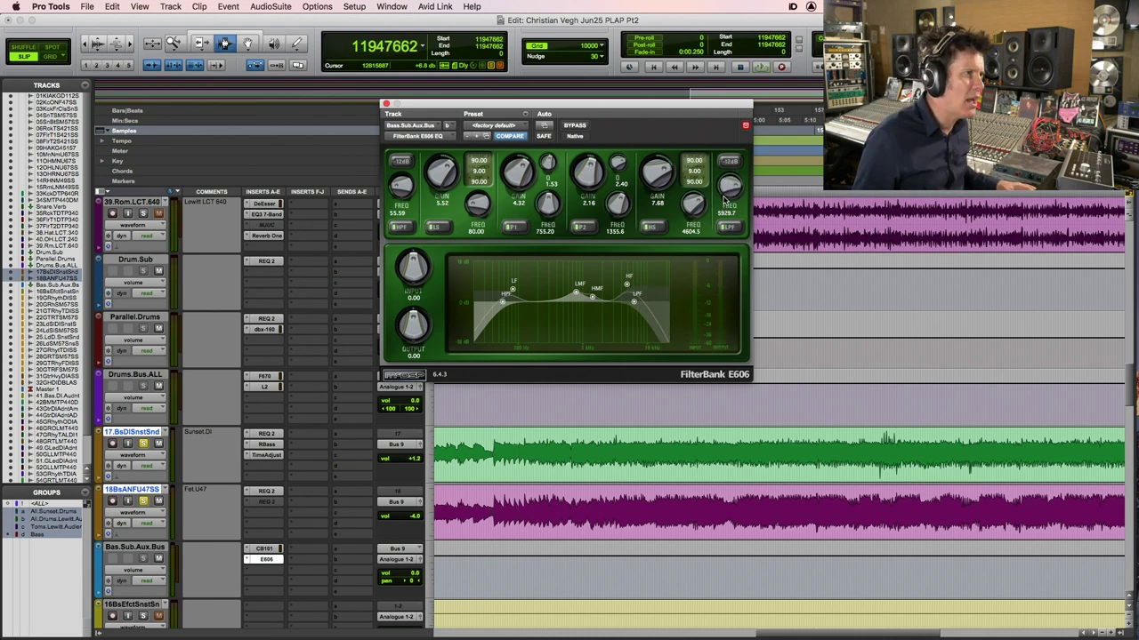
key(space)
drag(727, 197, 727, 197)
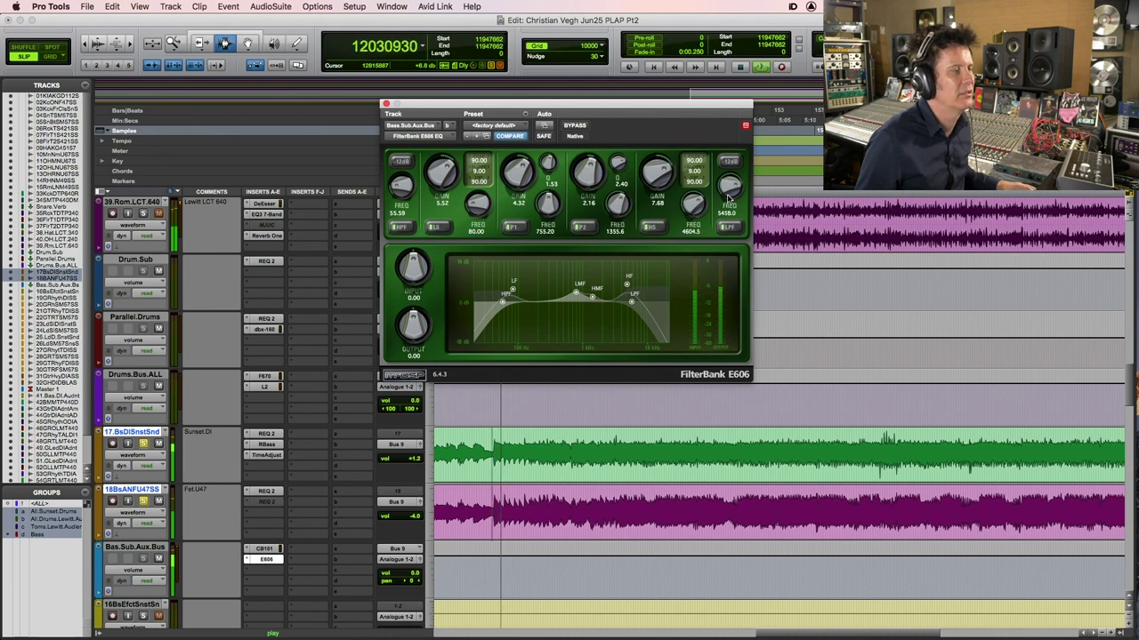
key(space)
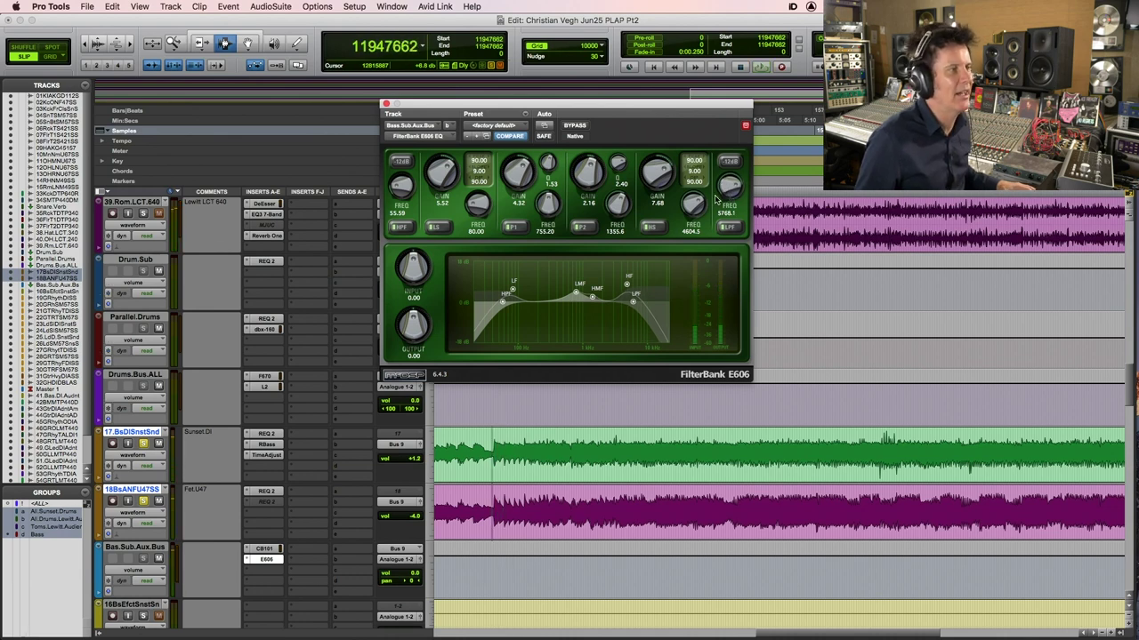
Audition the equalized bass bus, then solo the drum tracks again and listen to bass and drums together
key(space)
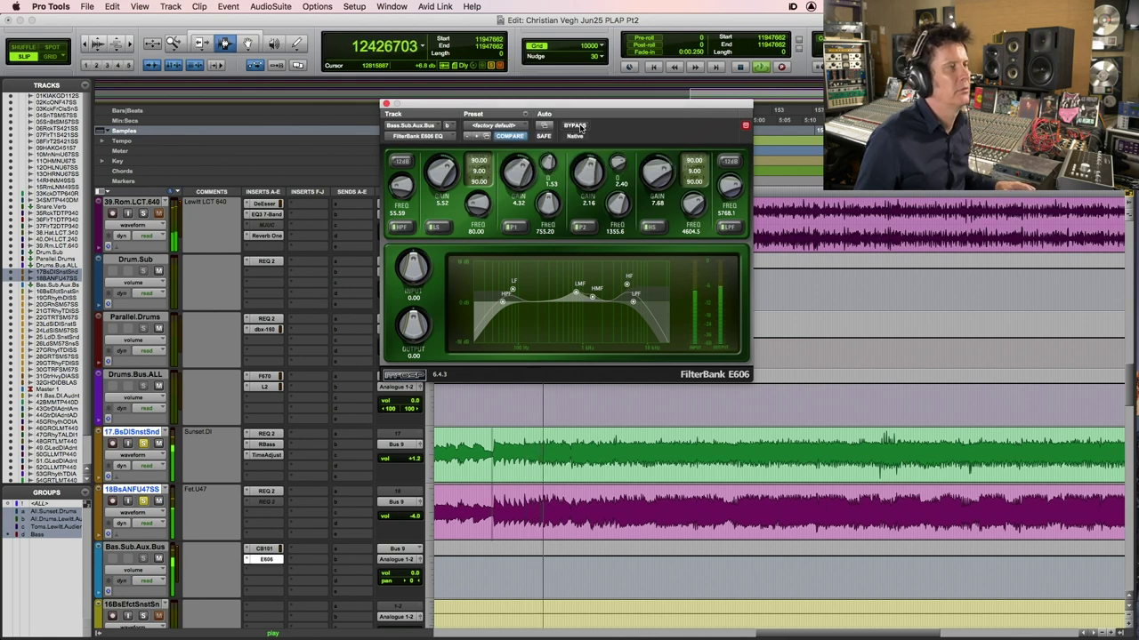
key(space)
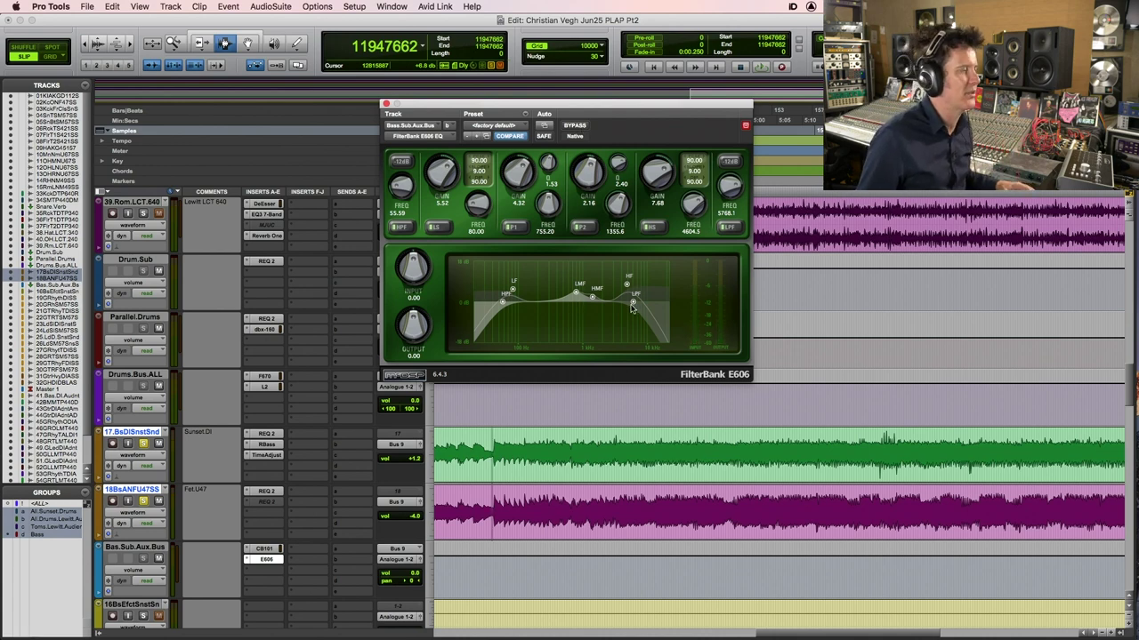
key(space)
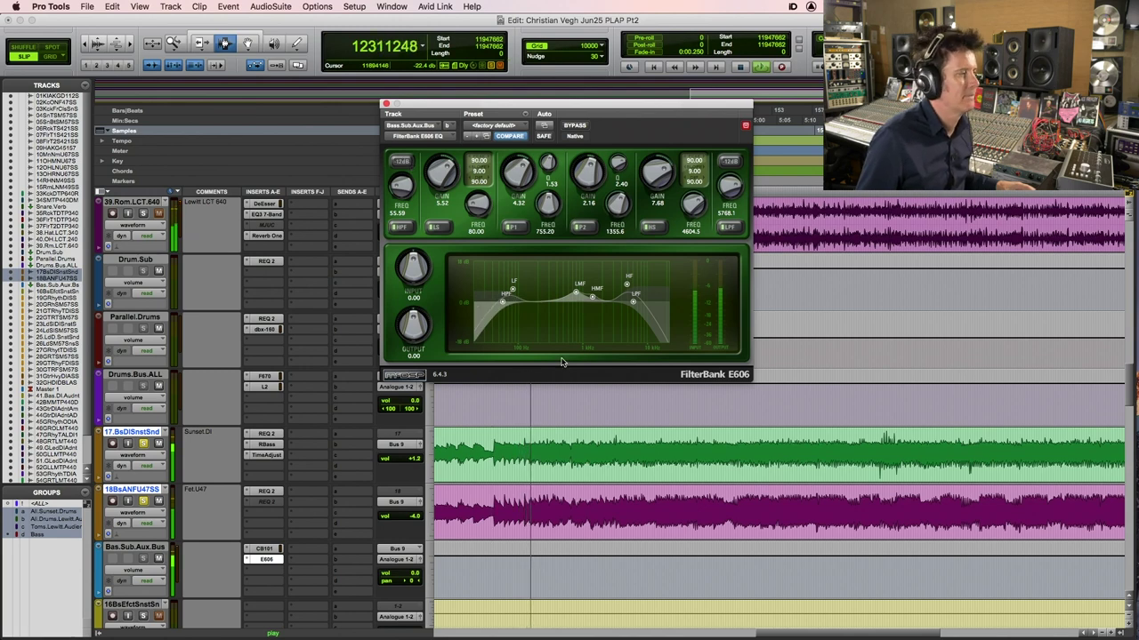
click(142, 212)
key(space)
key(space)
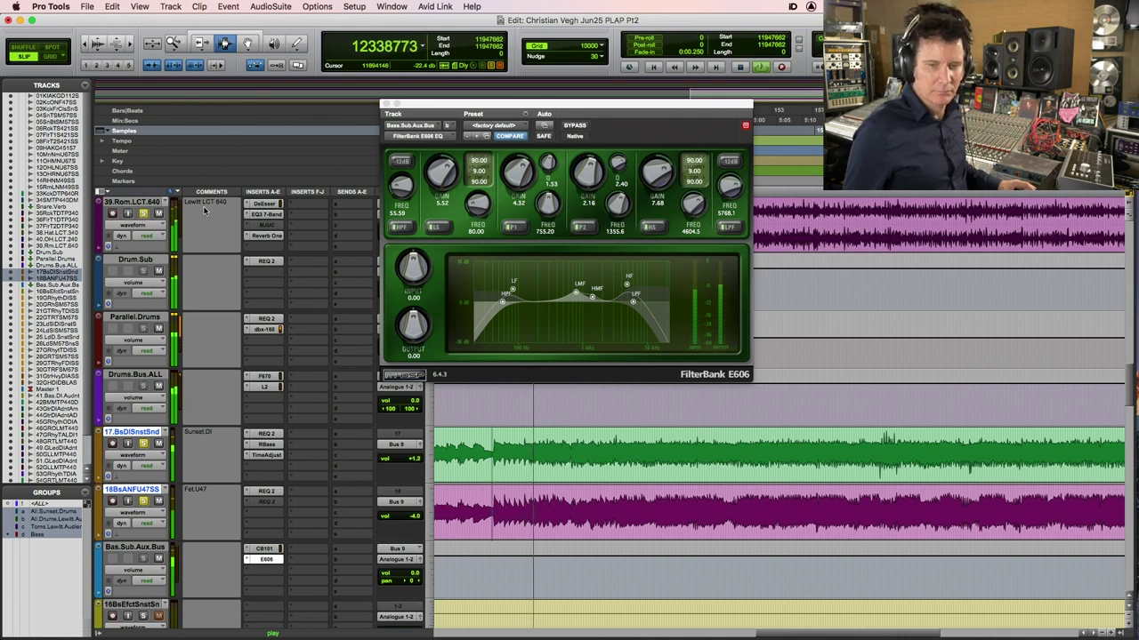
key(space)
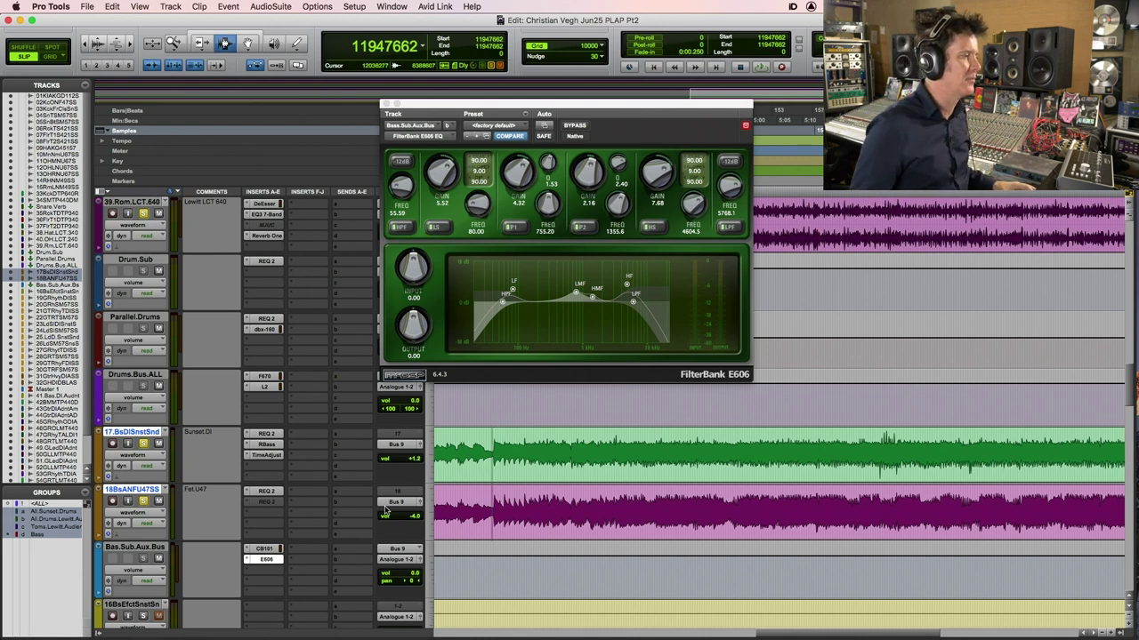
Insert the mono Waves MV2 in the bass aux's third slot
click(264, 572)
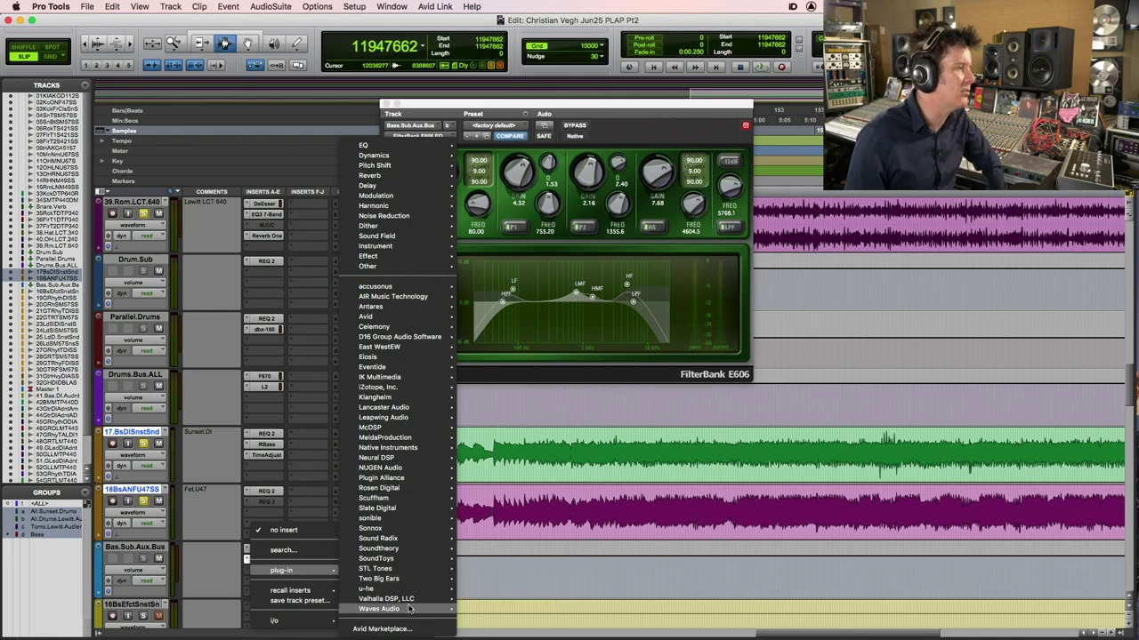
mouse_move(410, 608)
mouse_move(531, 632)
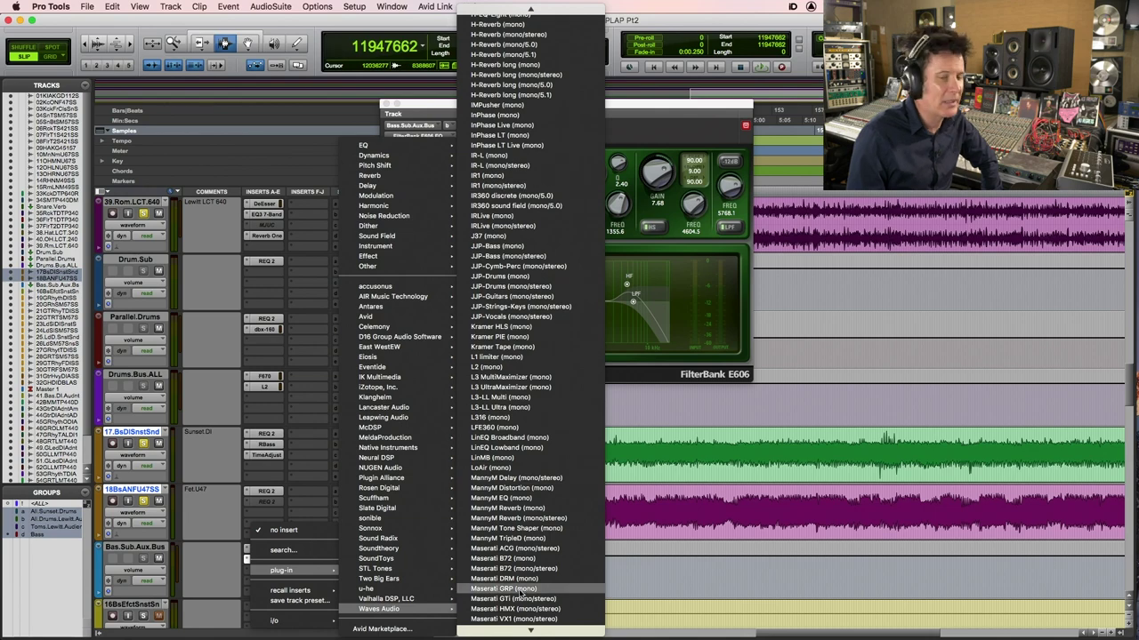
scroll(520, 594, down, 5)
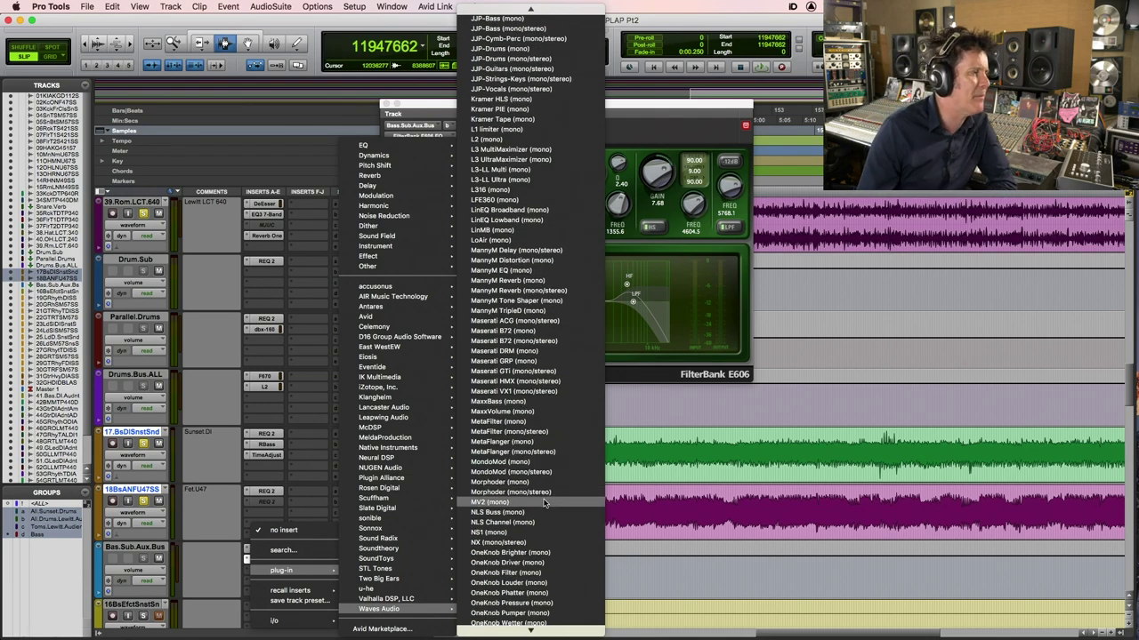
key(Escape)
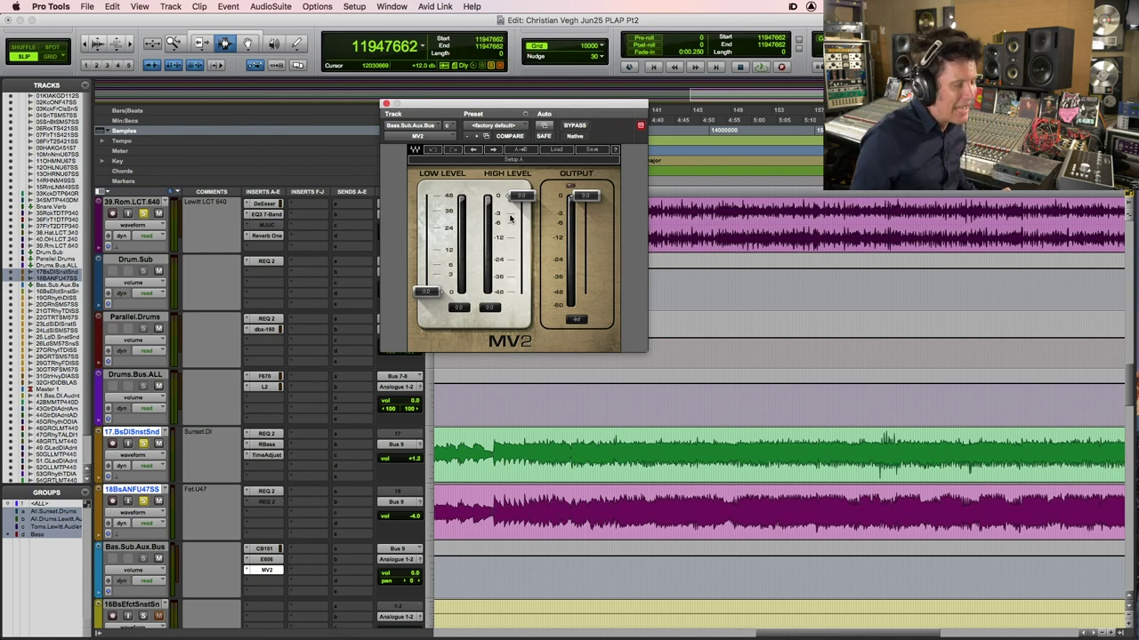
During playback, raise the MV2's low level to about 13, lower its high level and output (about -4.7), and move the playback start to sample 7470793
key(space)
drag(426, 291, 521, 230)
drag(587, 197, 588, 214)
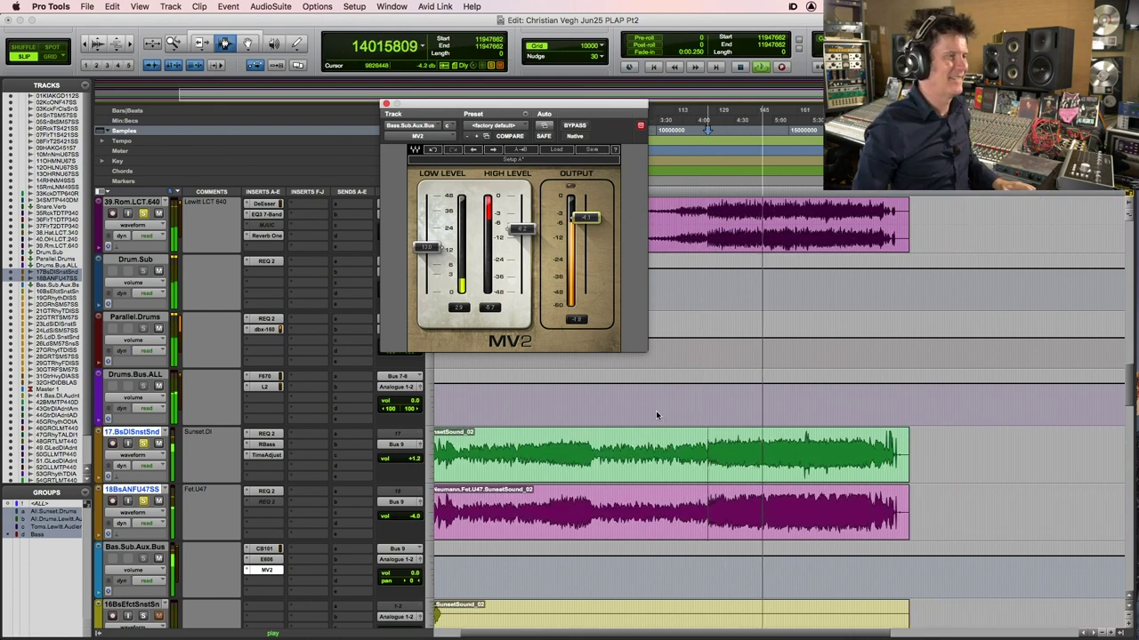
click(589, 447)
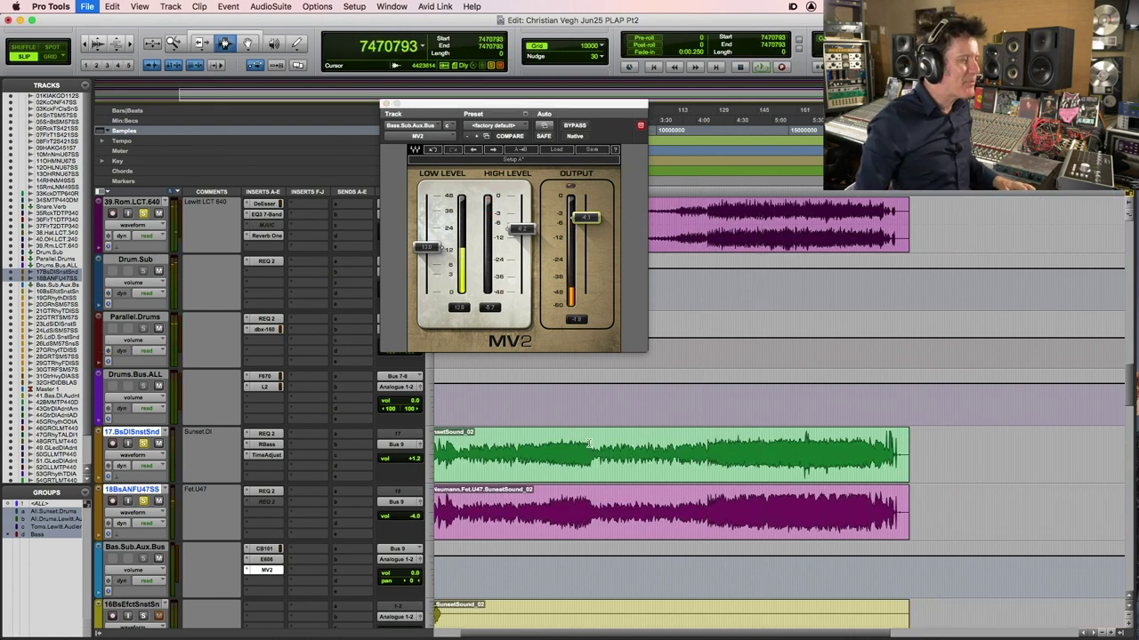
Audition the bass and drums with the MV2 active from sample 7385043, and close the plugin window
key(F5)
click(694, 438)
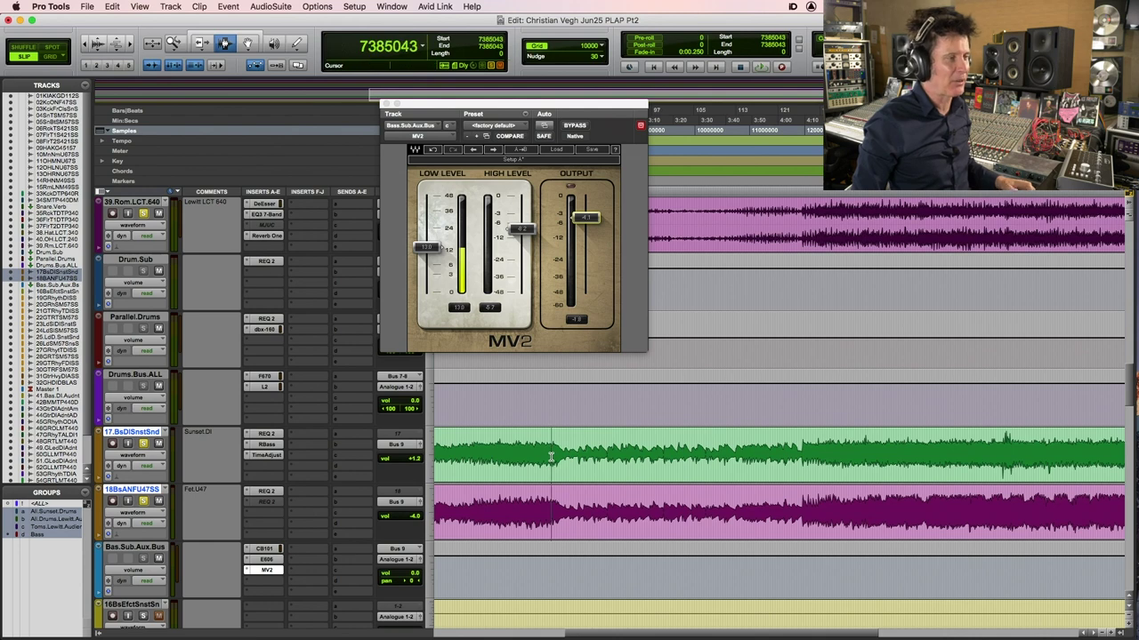
key(F5)
click(545, 460)
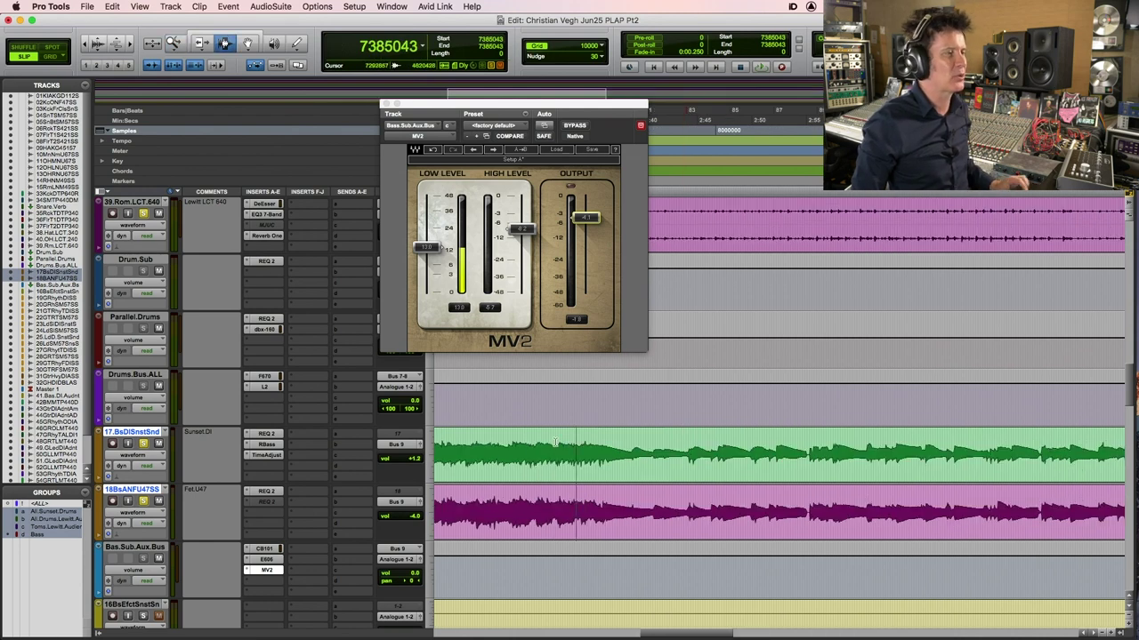
key(space)
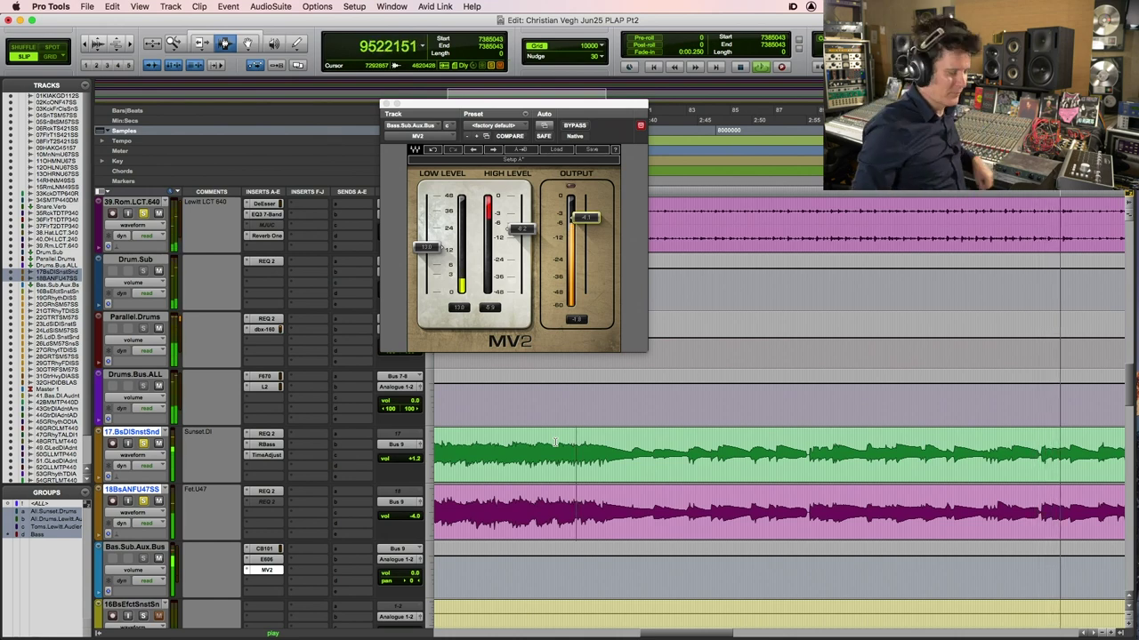
key(super+bracketleft)
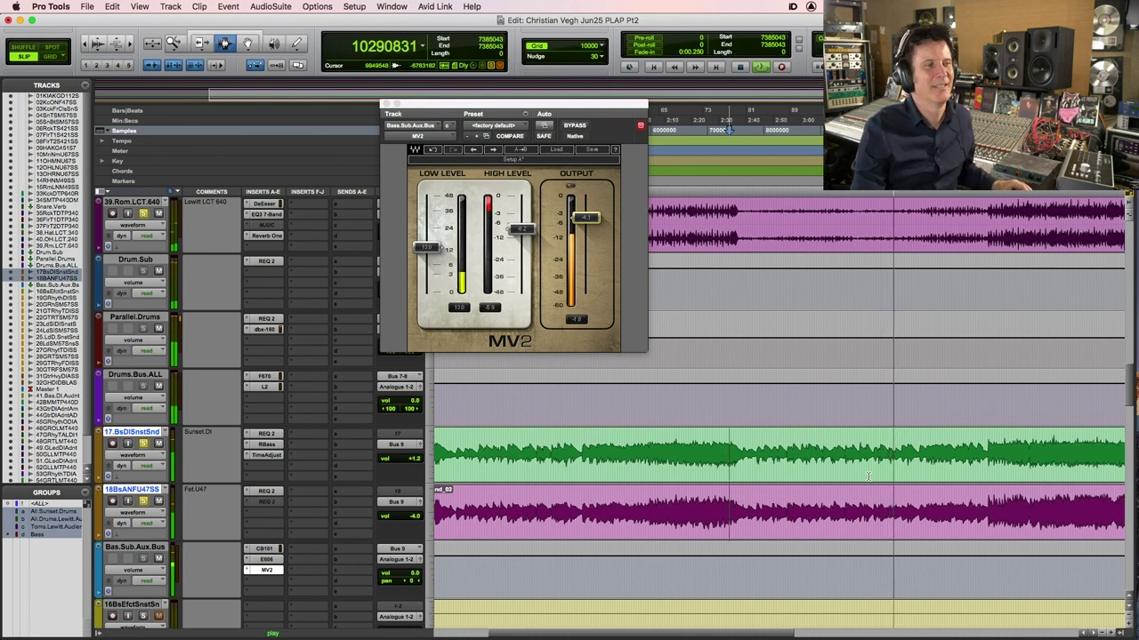
key(super+bracketright)
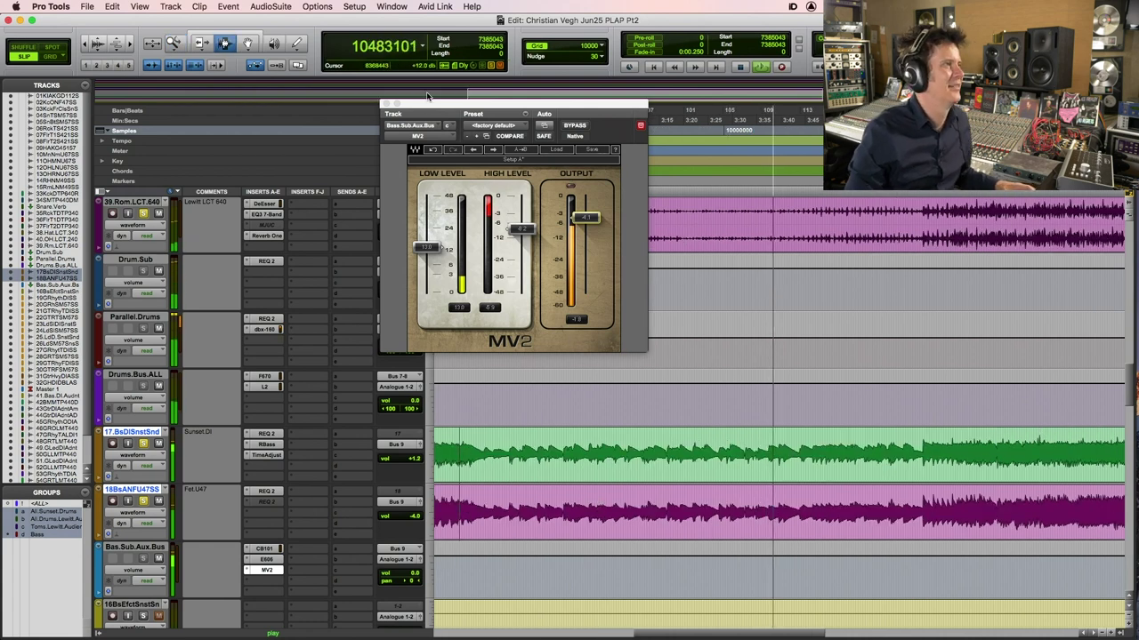
click(386, 104)
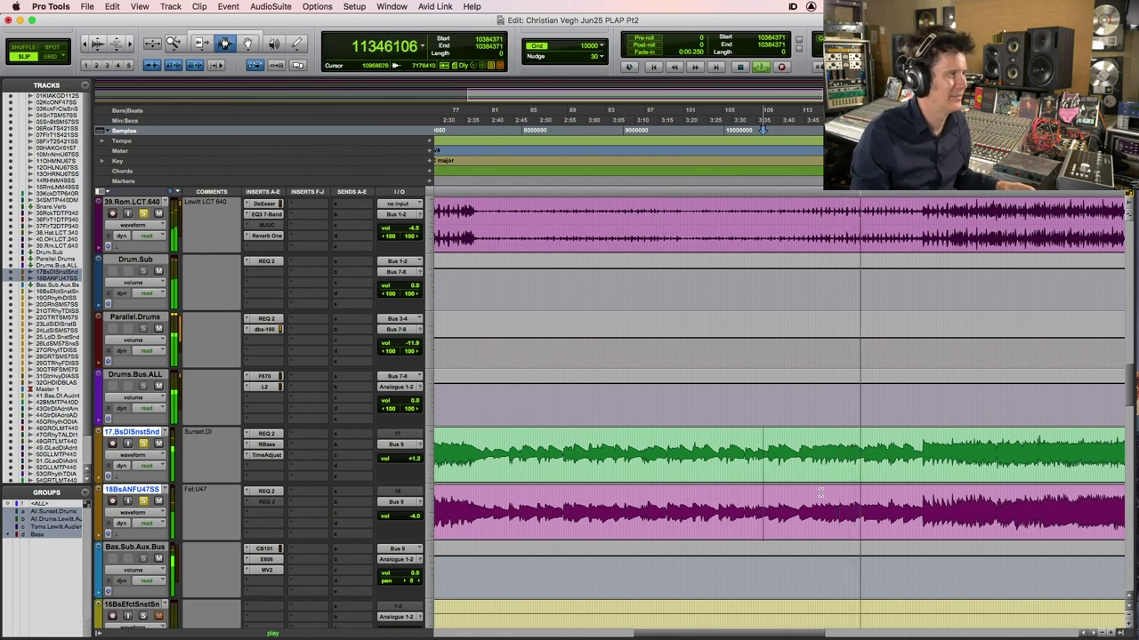
Listen to the bass and drums through the transition into the louder section near sample 12000000, and stop playback
key(super+bracketleft)
key(super+bracketleft)
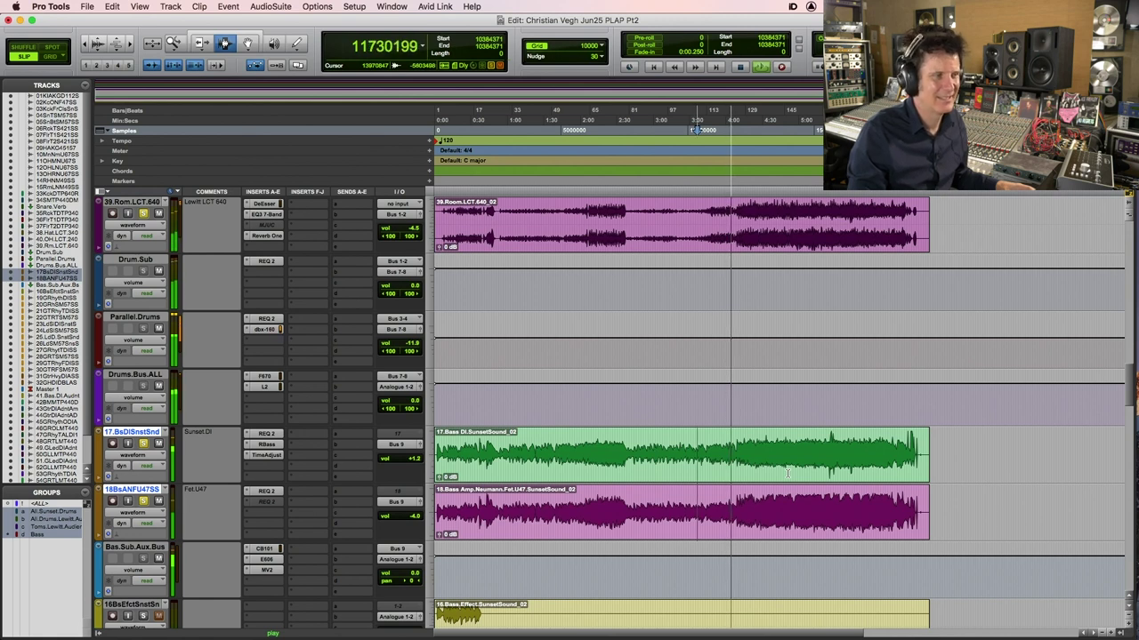
key(super+bracketright)
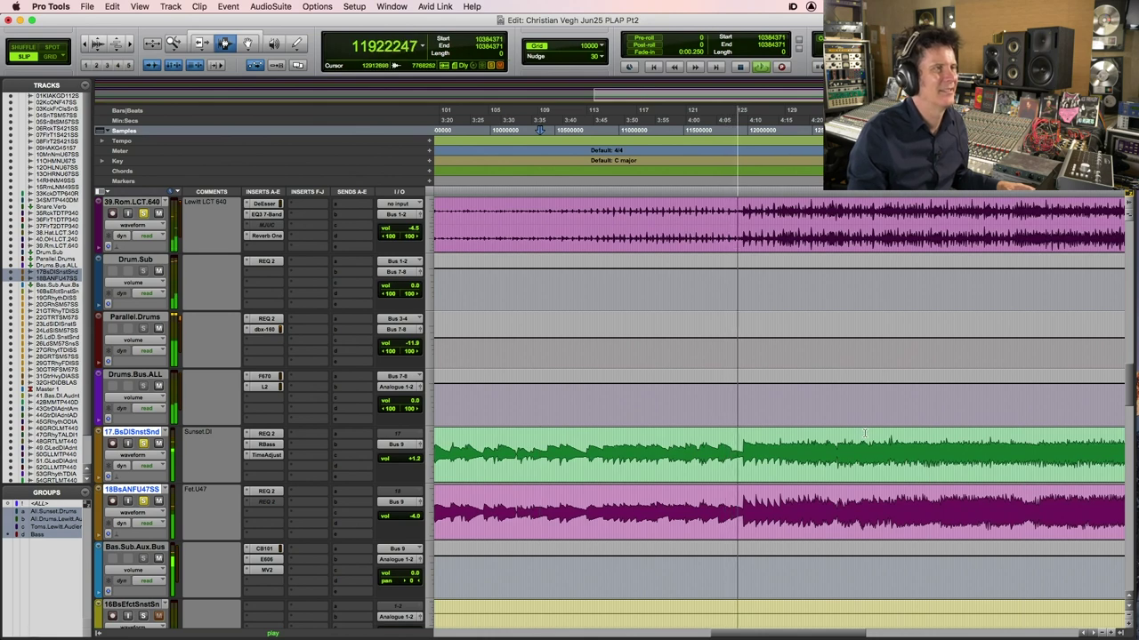
key(super+bracketright)
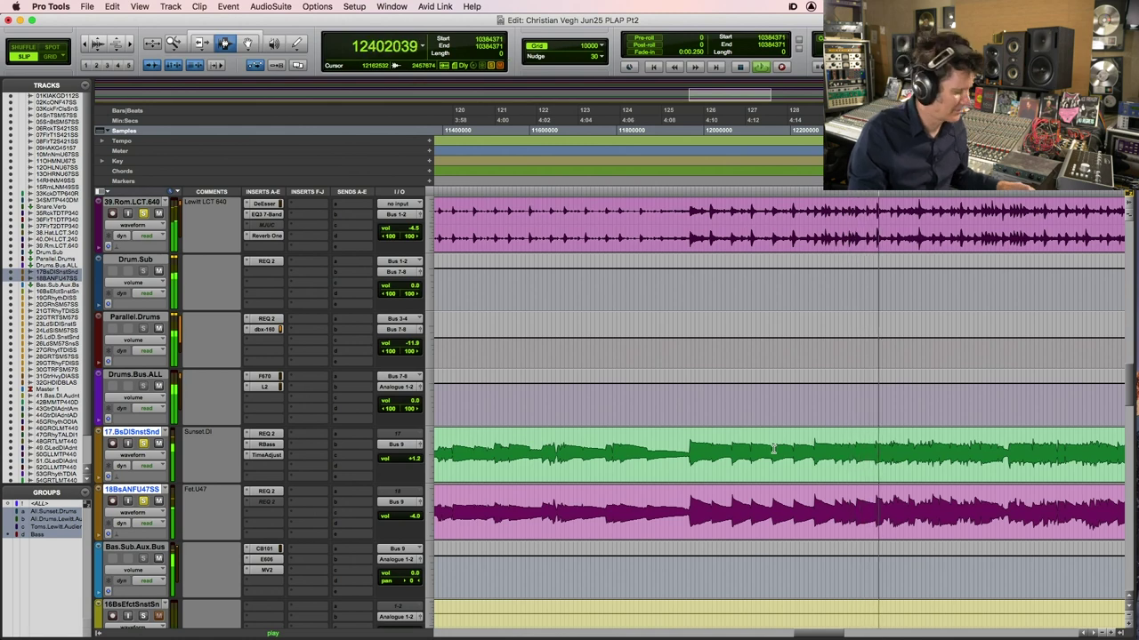
key(super+bracketleft)
key(super+bracketleft)
key(super+bracketleft)
key(space)
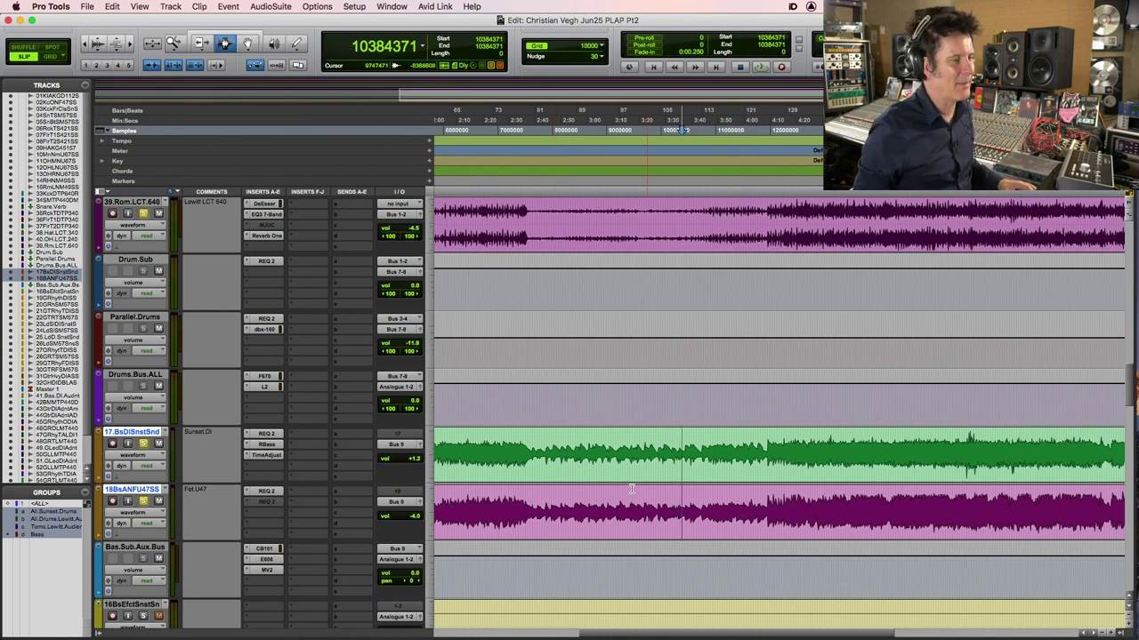
Play from sample 7381474 with rhythm guitar tracks 20 and 22 soloed, set track 20's volume to -8.6, and pan them 51 left and 62 right
click(527, 130)
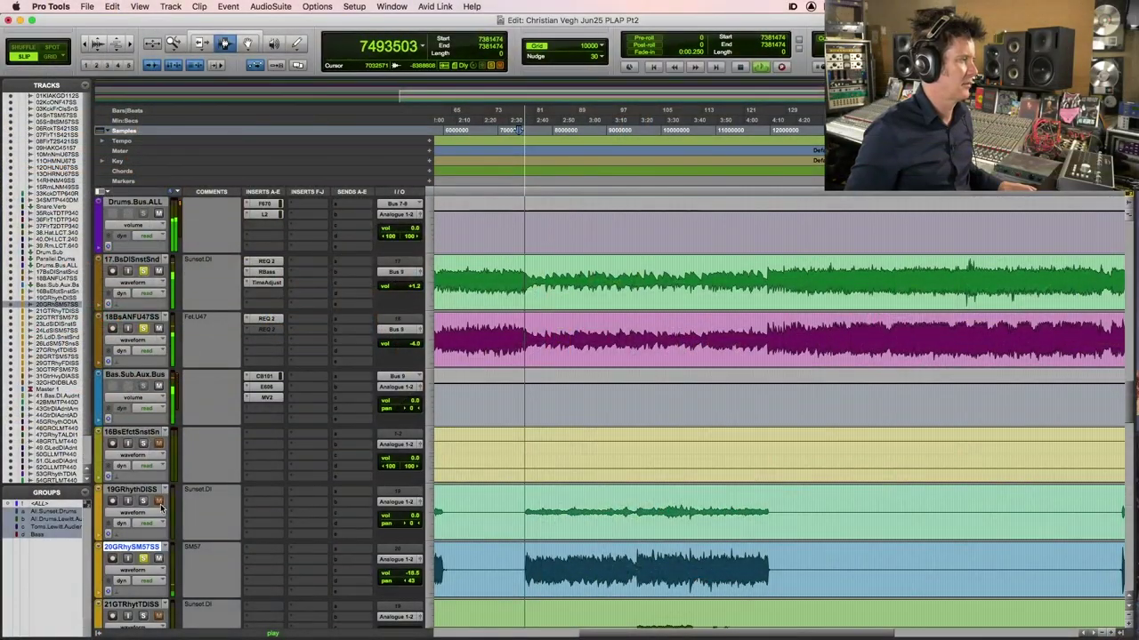
click(407, 576)
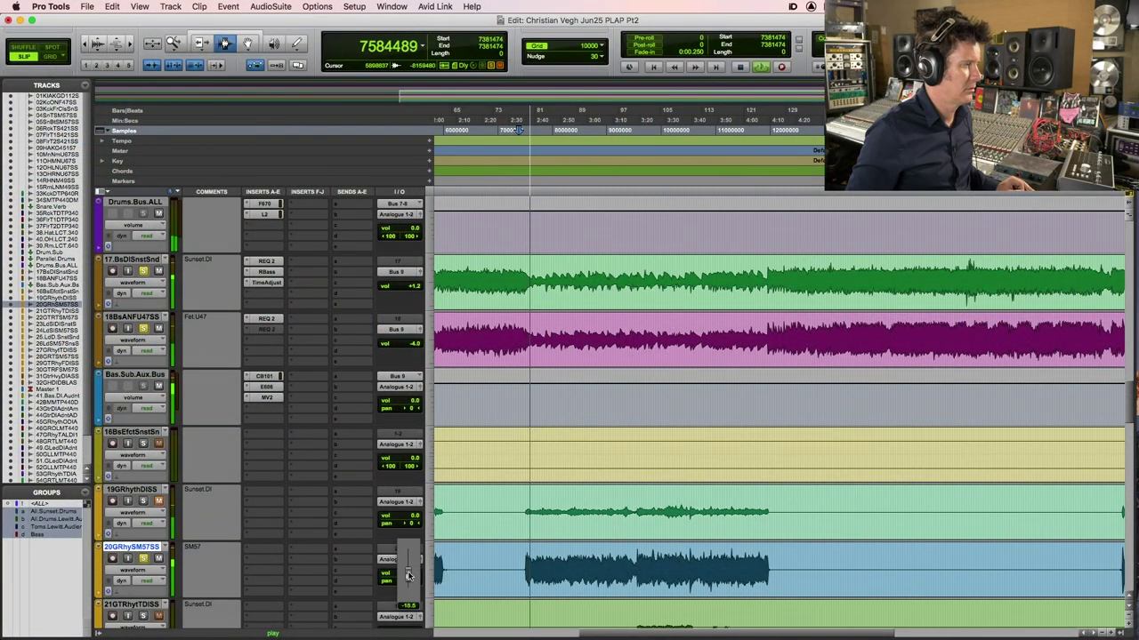
scroll(509, 563, down, 4)
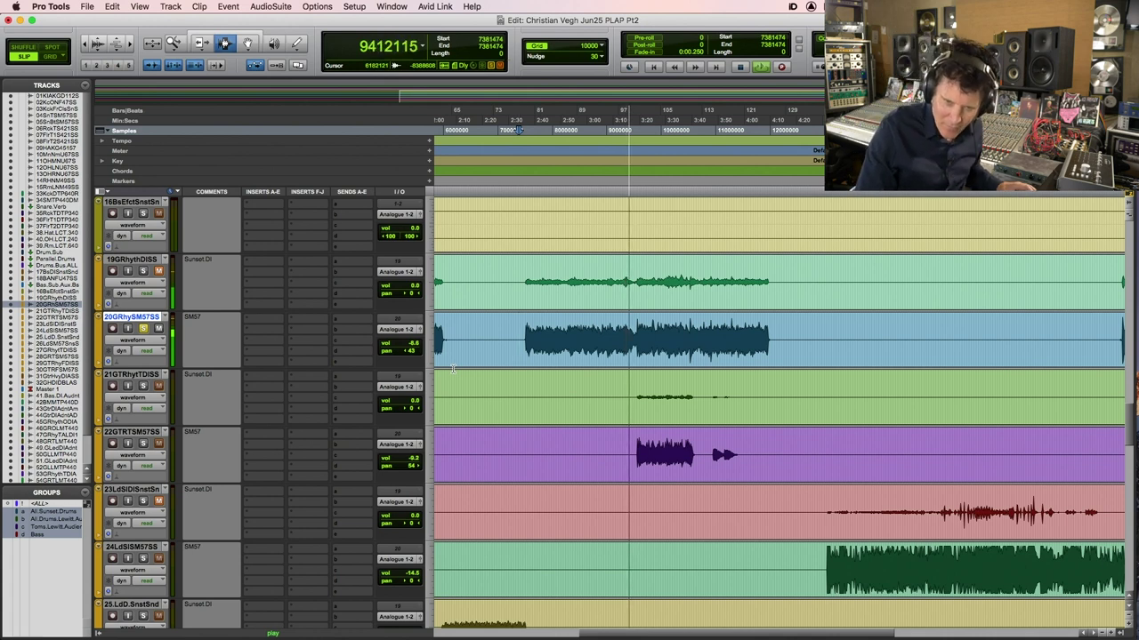
click(143, 443)
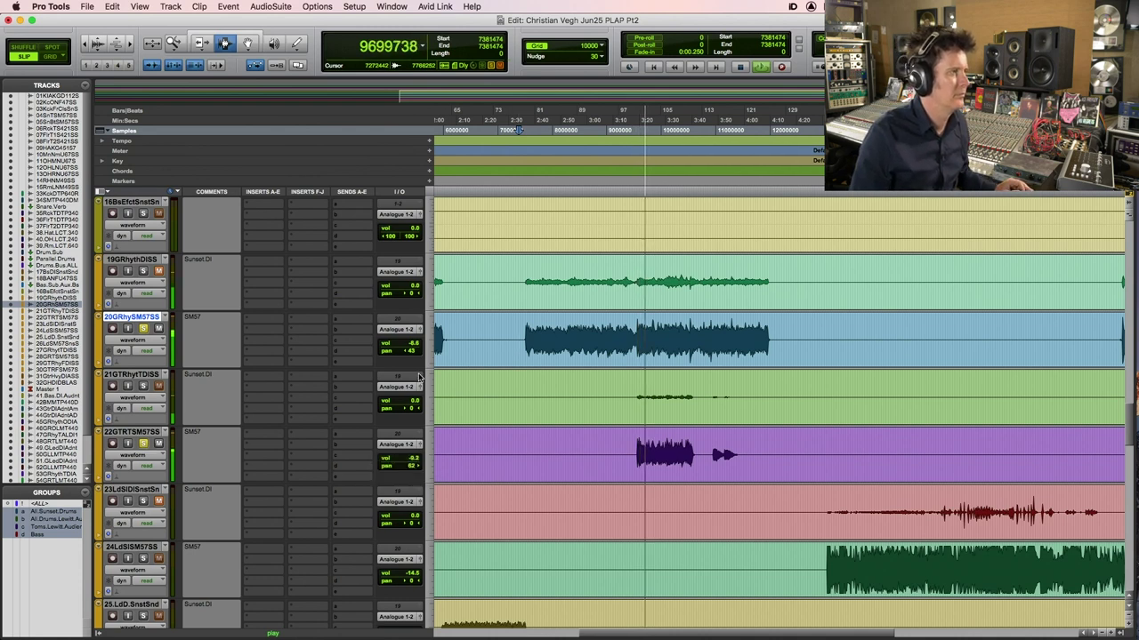
click(411, 354)
drag(410, 354, 412, 353)
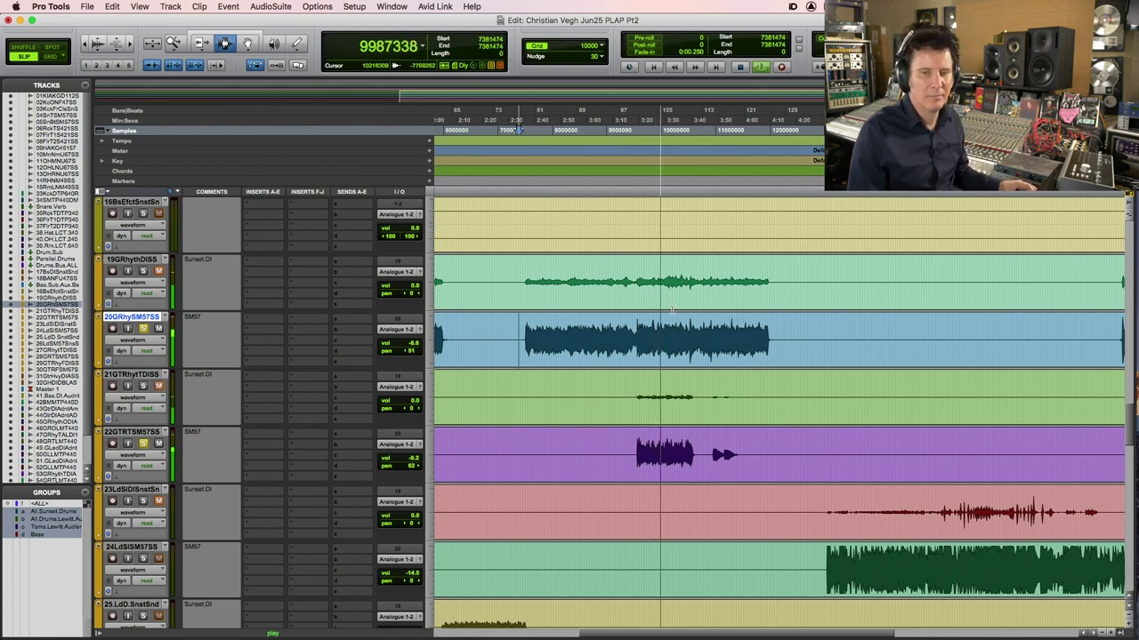
Separate the quieter phrase on track 22 from sample 10881404 to 11775468 and raise its clip gain to +6.0 dB
scroll(677, 469, down, 3)
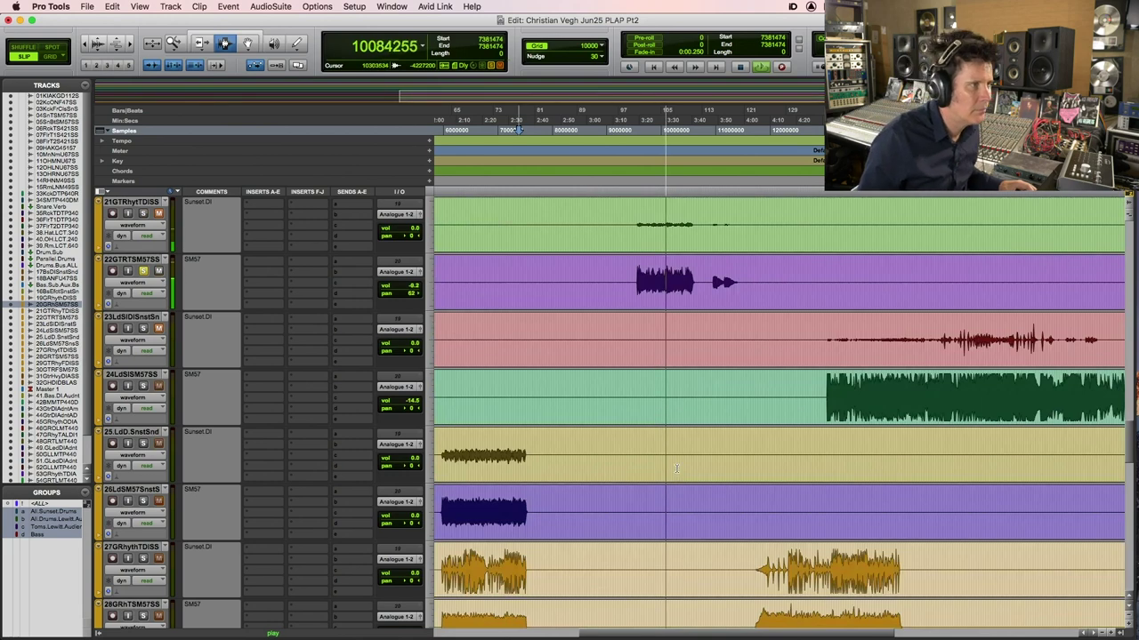
scroll(676, 469, down, 3)
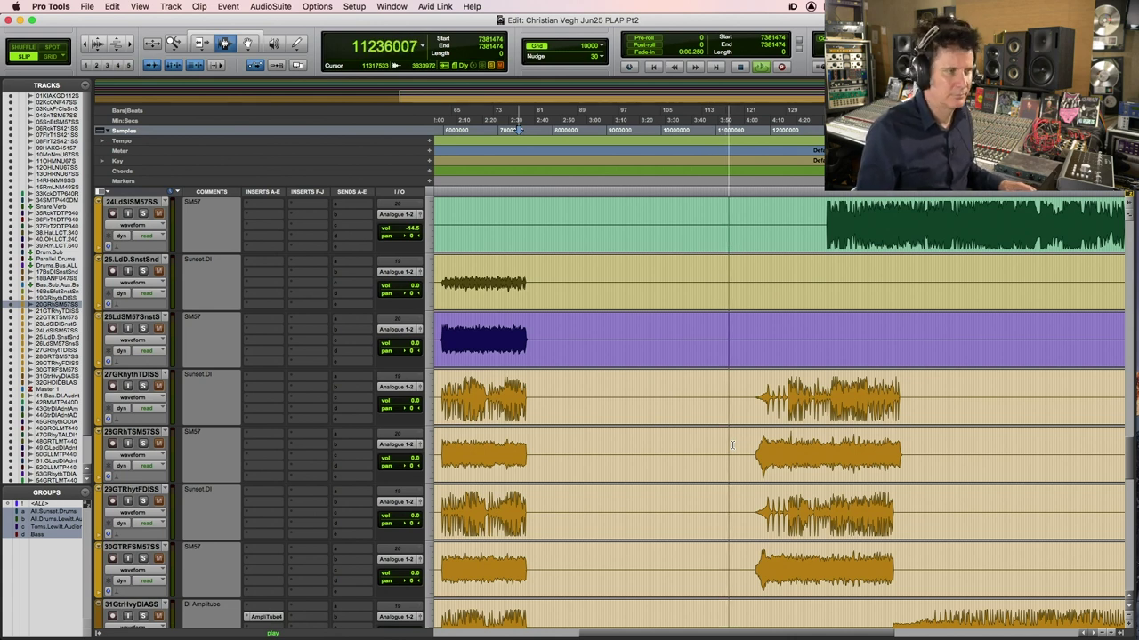
scroll(790, 500, up, 5)
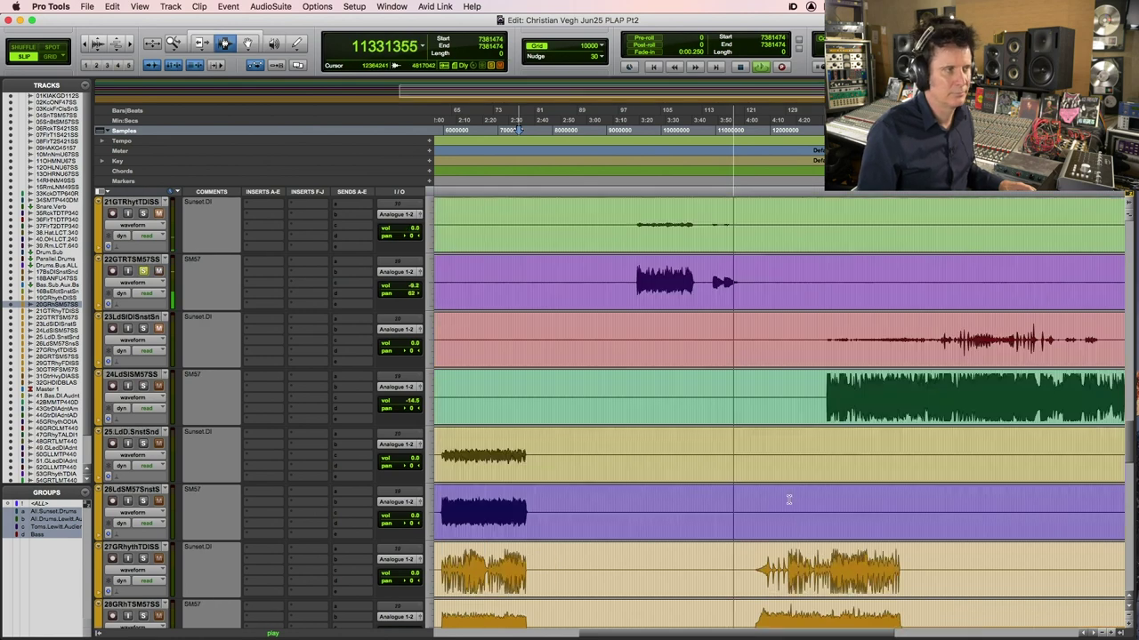
drag(709, 339, 756, 343)
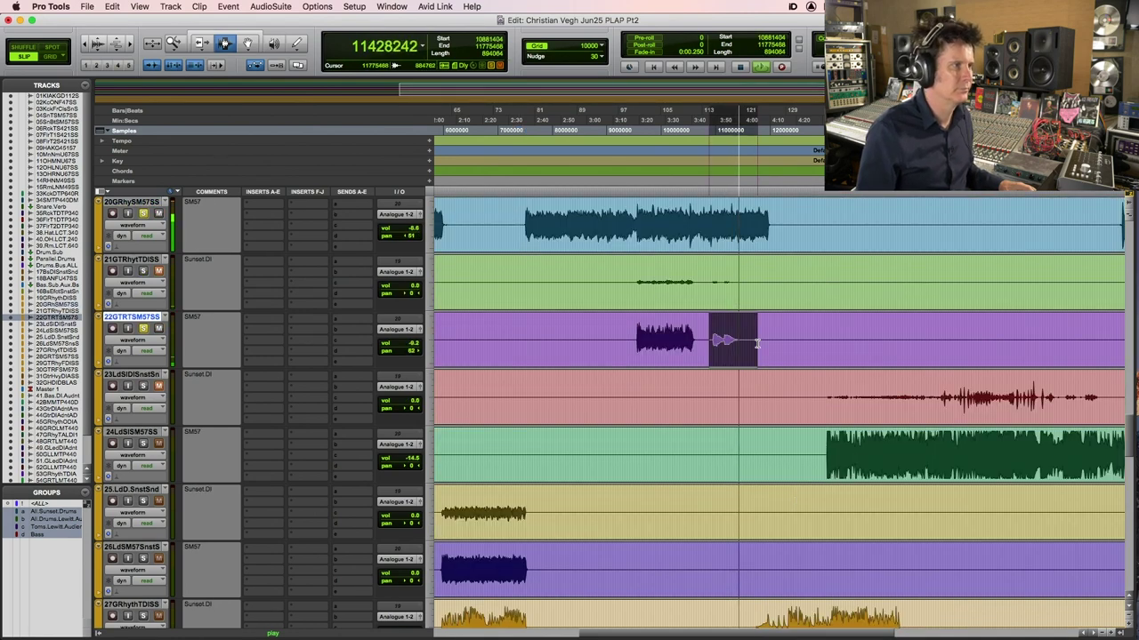
key(super+e)
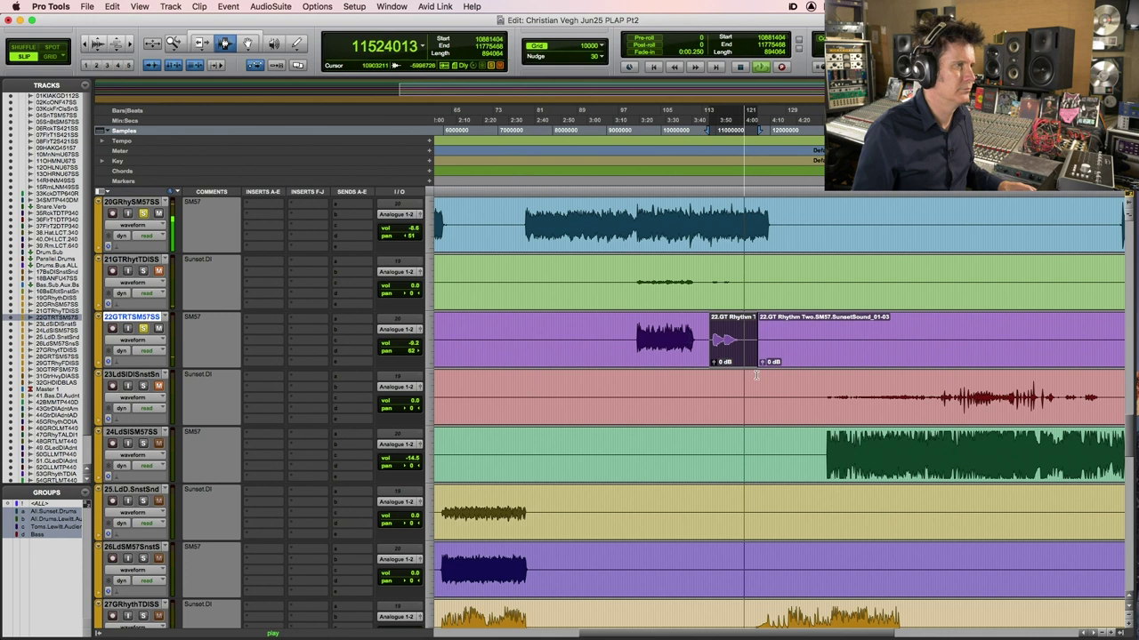
drag(716, 362, 682, 331)
click(683, 331)
key(space)
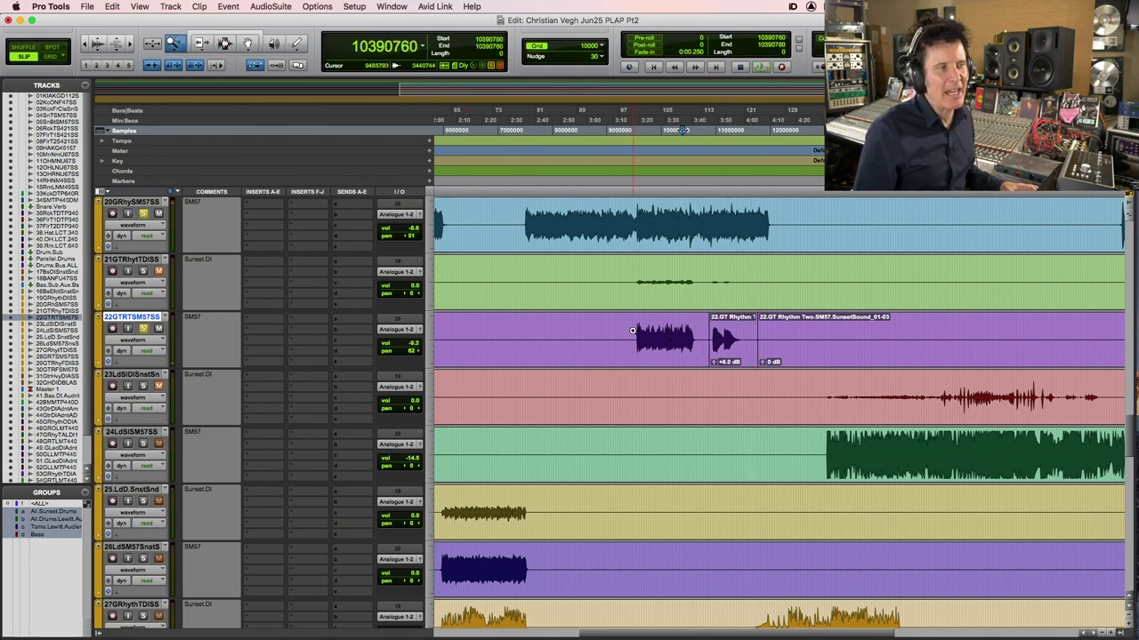
Place the playback start at sample 10282290 on track 22, save the session, and audition the boosted guitar phrase
key(super+bracketright)
click(579, 337)
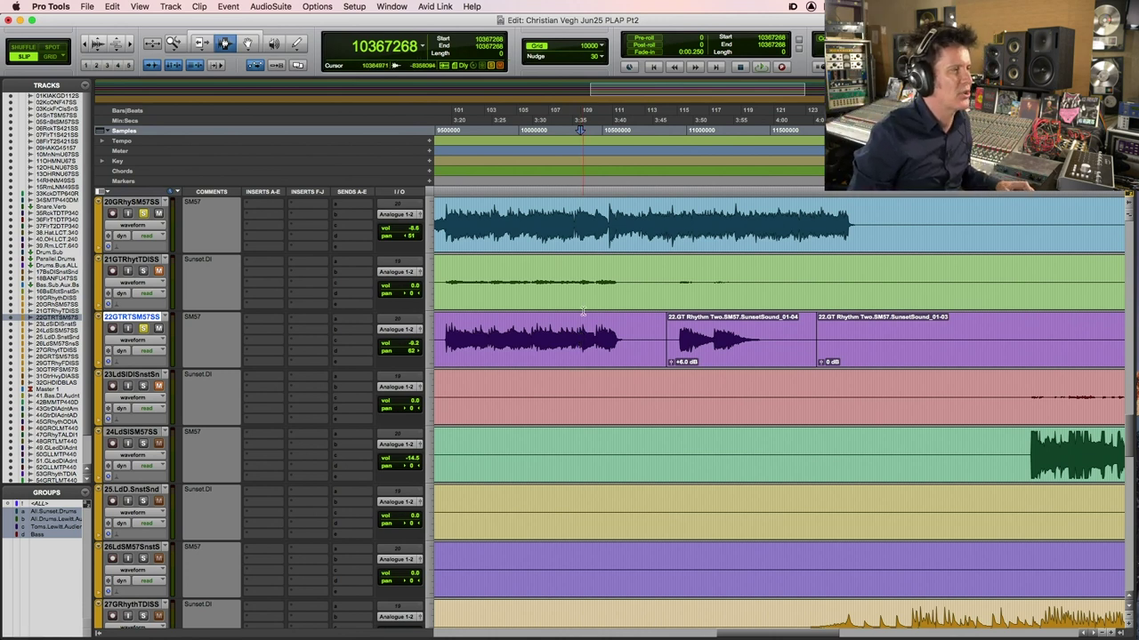
click(559, 325)
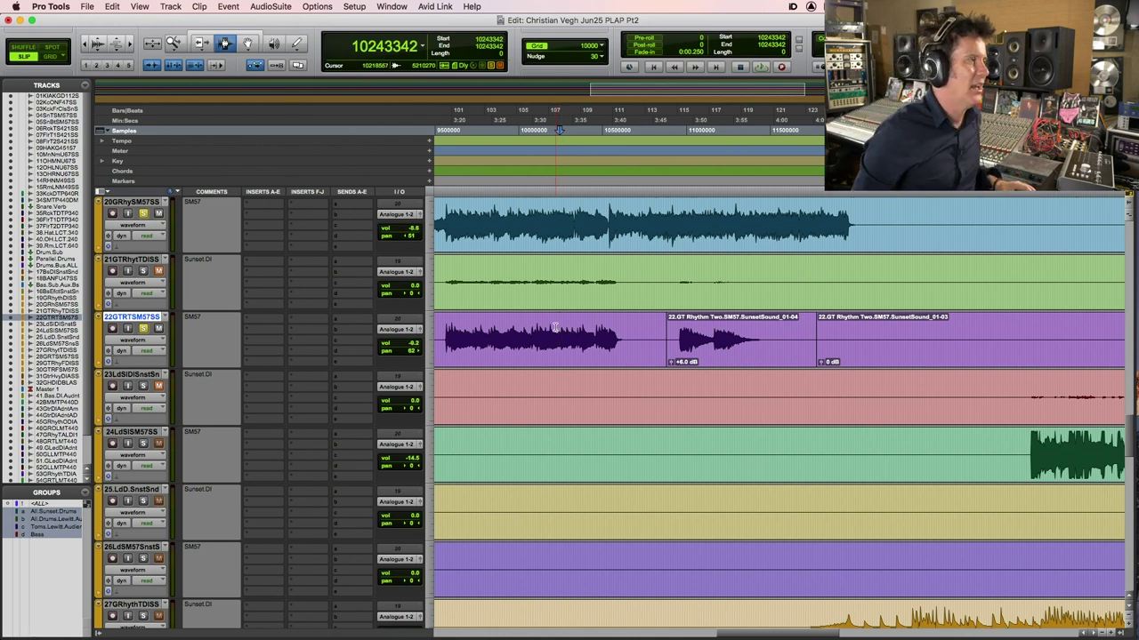
click(548, 220)
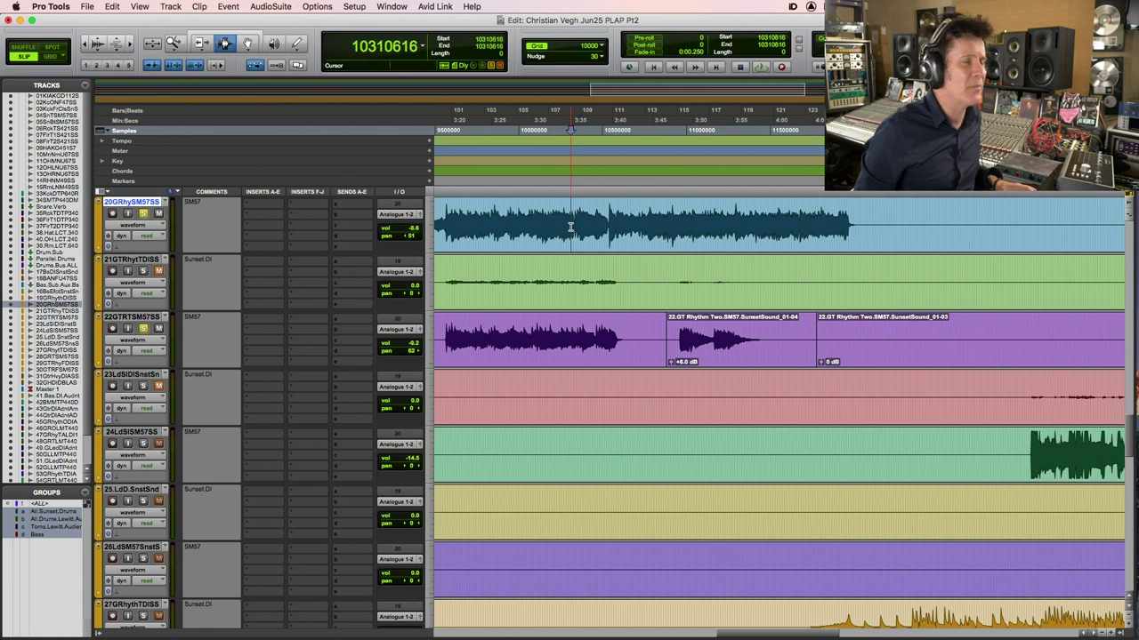
click(575, 233)
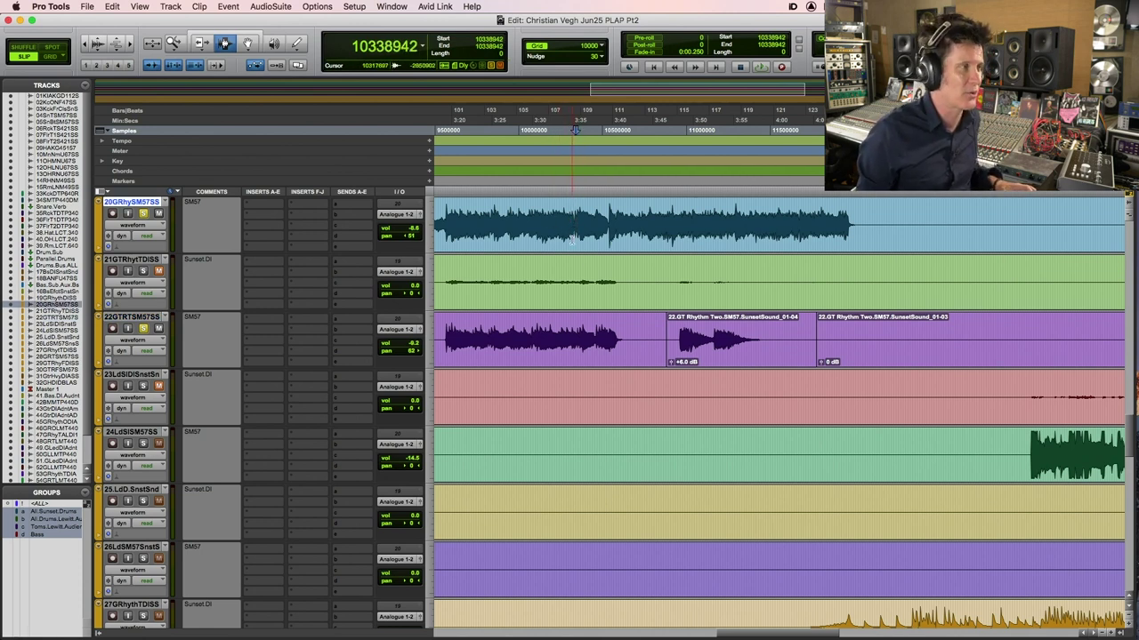
click(573, 331)
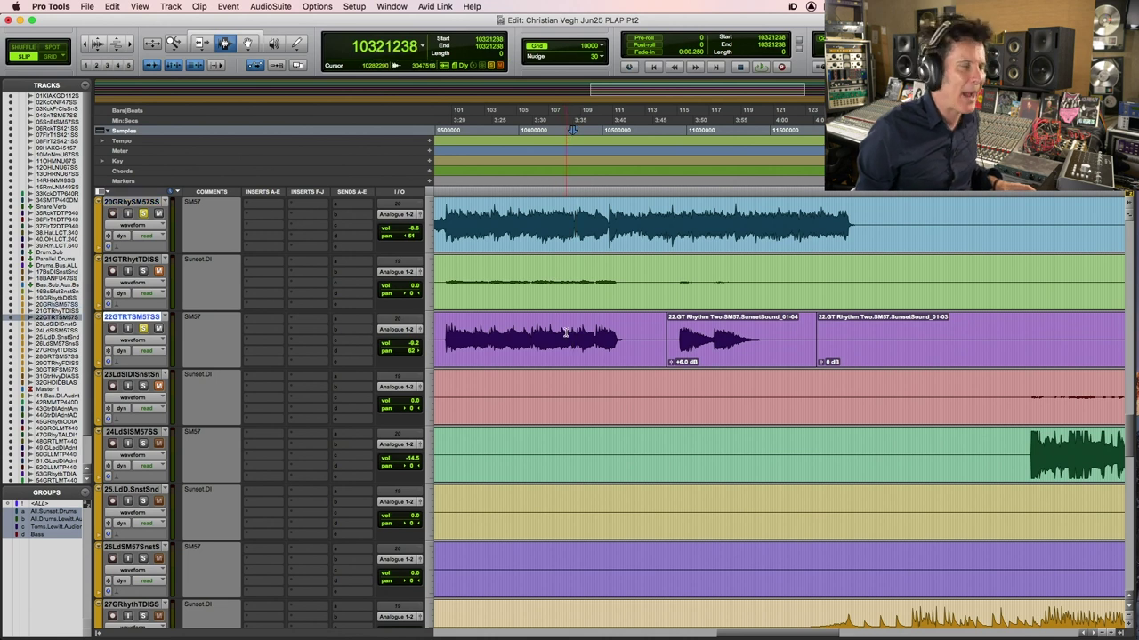
click(565, 333)
key(super+s)
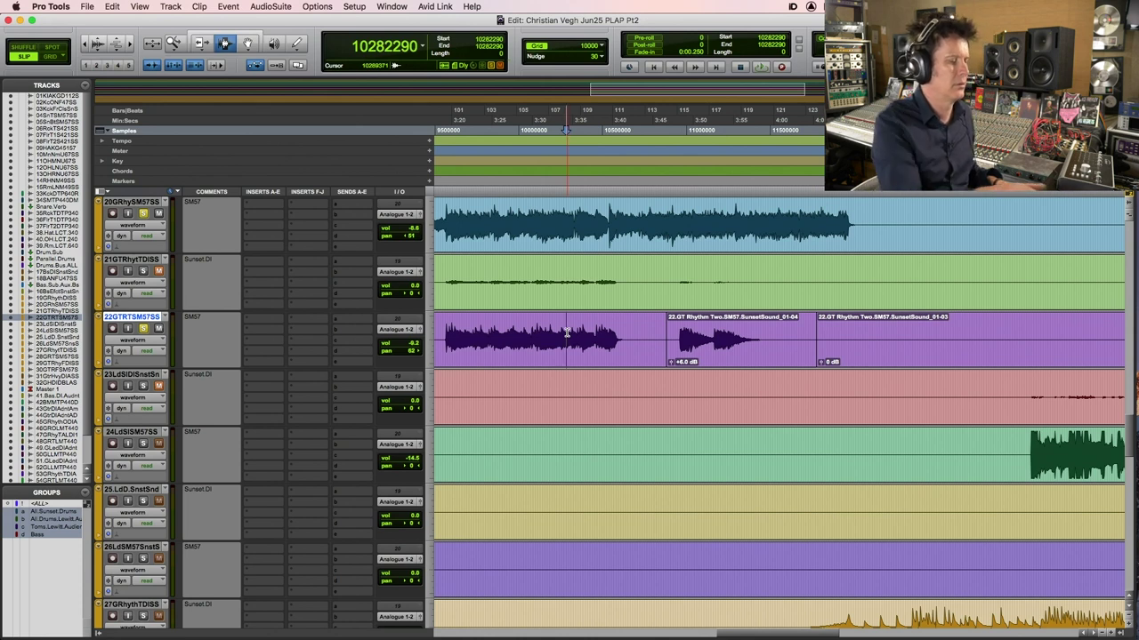
key(space)
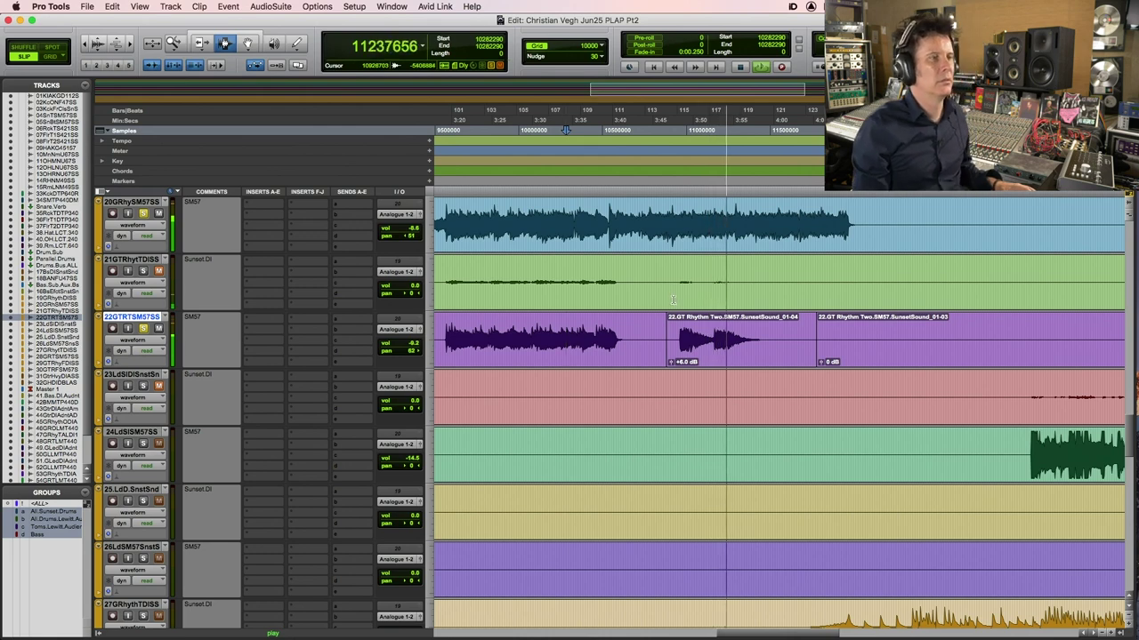
Solo the SM57 tracks of rhythm guitars three and four (tracks 28 and 30) during playback
key(r)
key(r)
key(r)
key(r)
scroll(508, 515, down, 3)
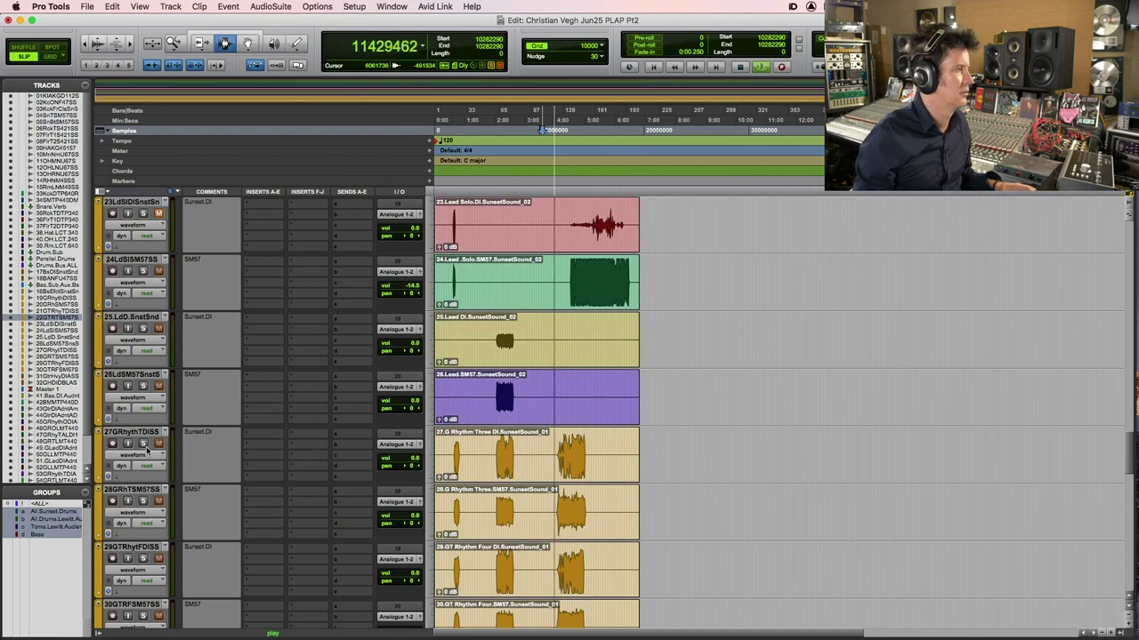
click(144, 502)
scroll(140, 544, down, 1)
click(143, 558)
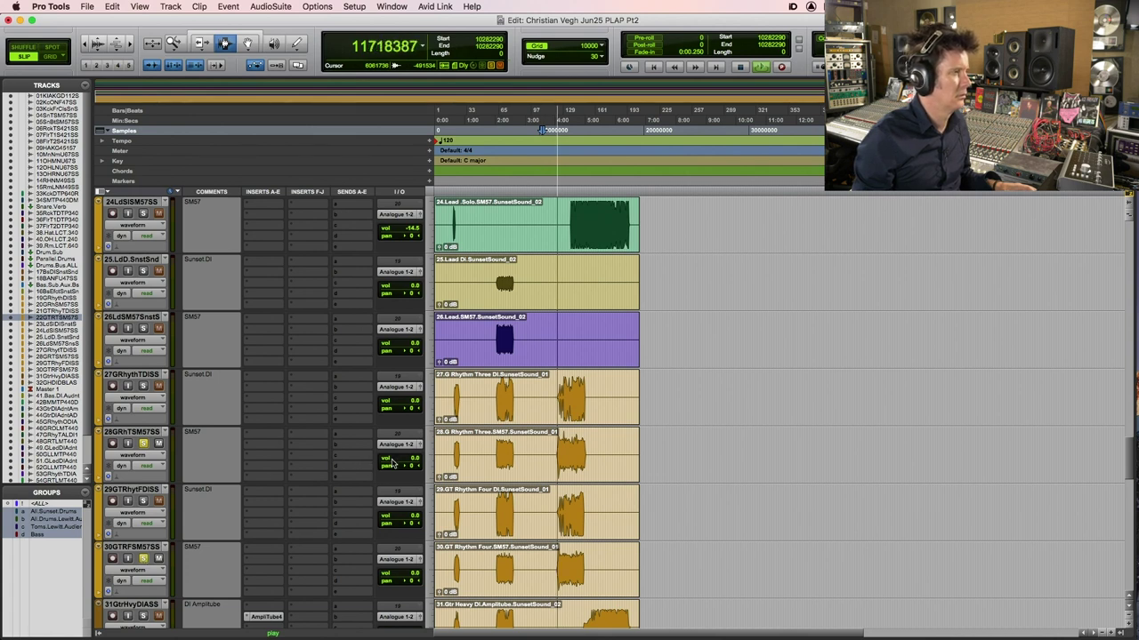
Pan track 28 fully left and track 30 fully right, each to 100
drag(394, 466, 374, 463)
click(403, 581)
drag(412, 582, 446, 582)
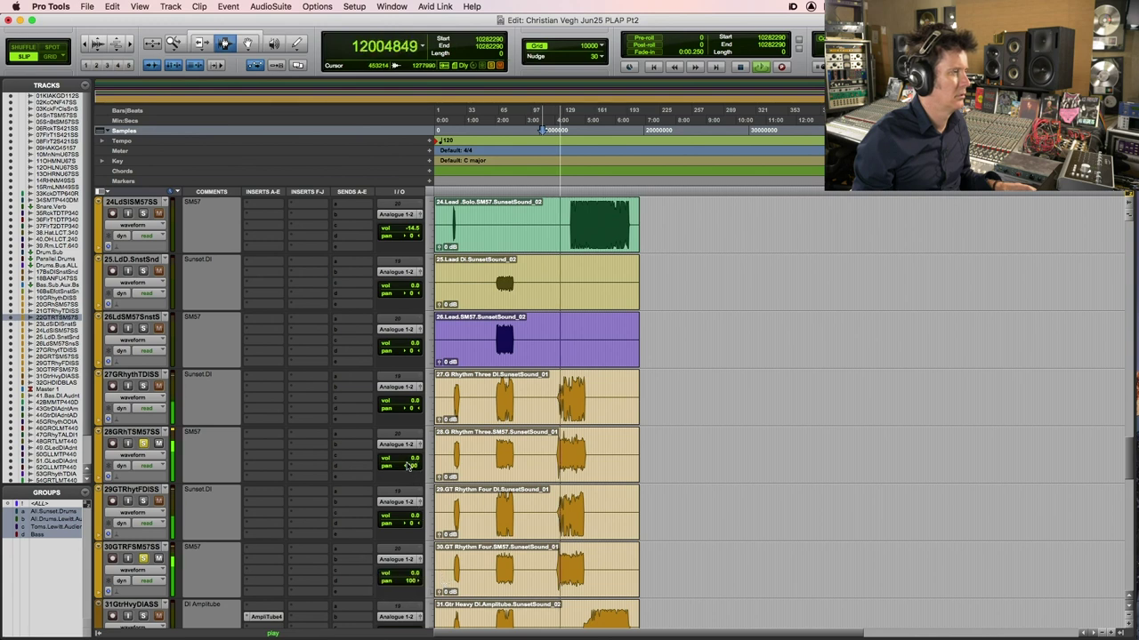
Balance the two hard-panned rhythm guitars during playback, setting track 28's volume to -5.4 and track 30's to -5.3
drag(411, 459, 408, 463)
drag(412, 576, 409, 582)
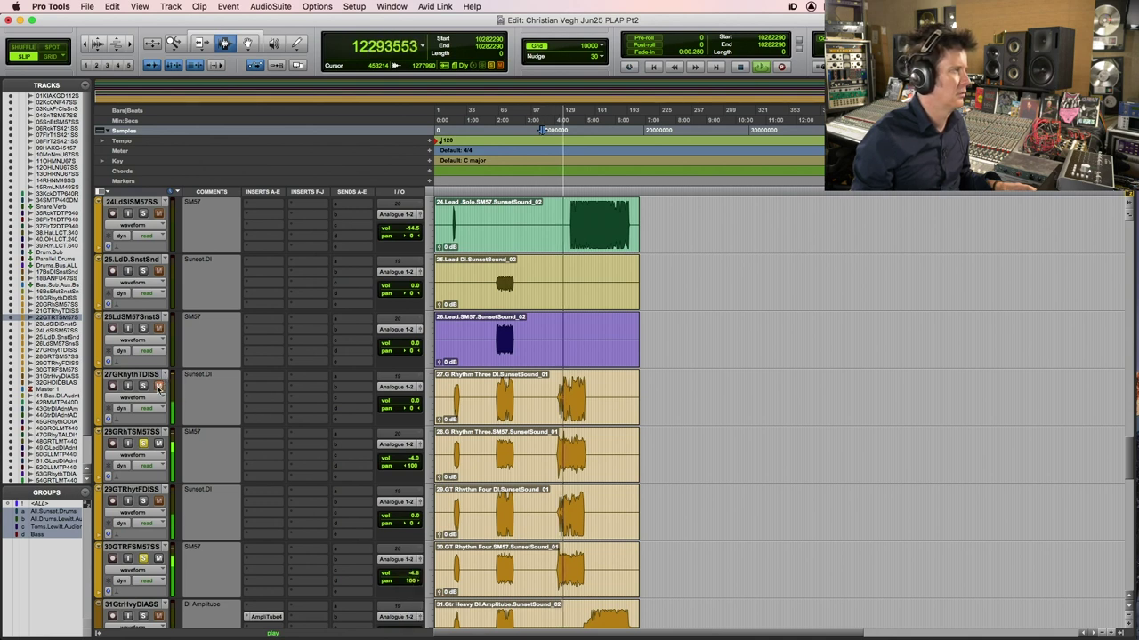
scroll(465, 529, down, 2)
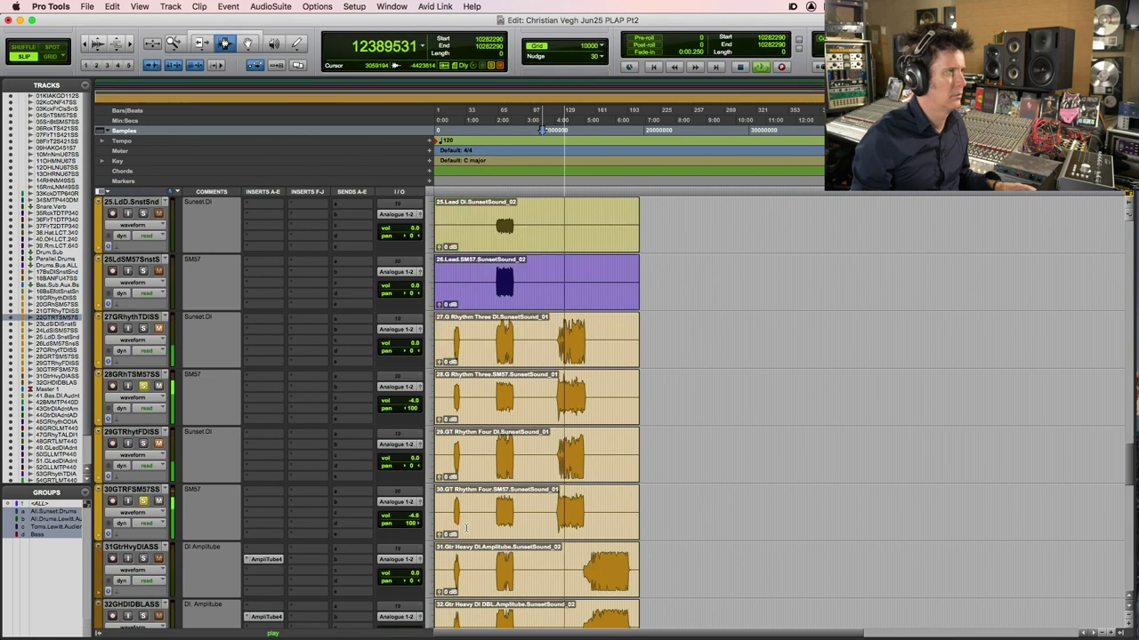
drag(411, 516, 410, 520)
drag(410, 405, 410, 404)
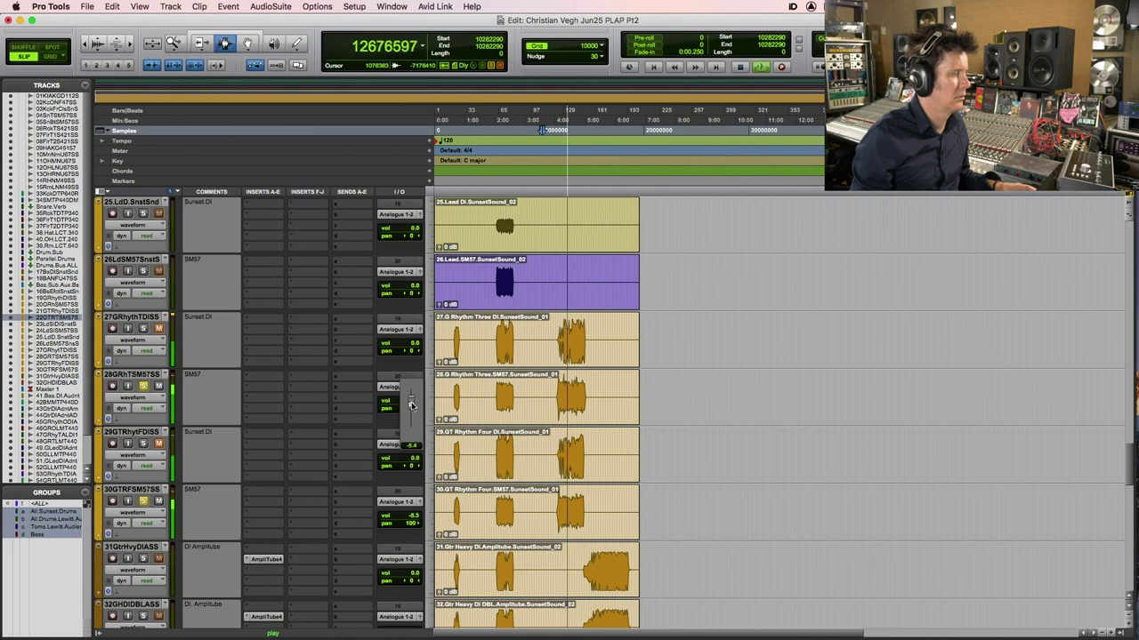
drag(410, 405, 410, 409)
scroll(502, 492, down, 3)
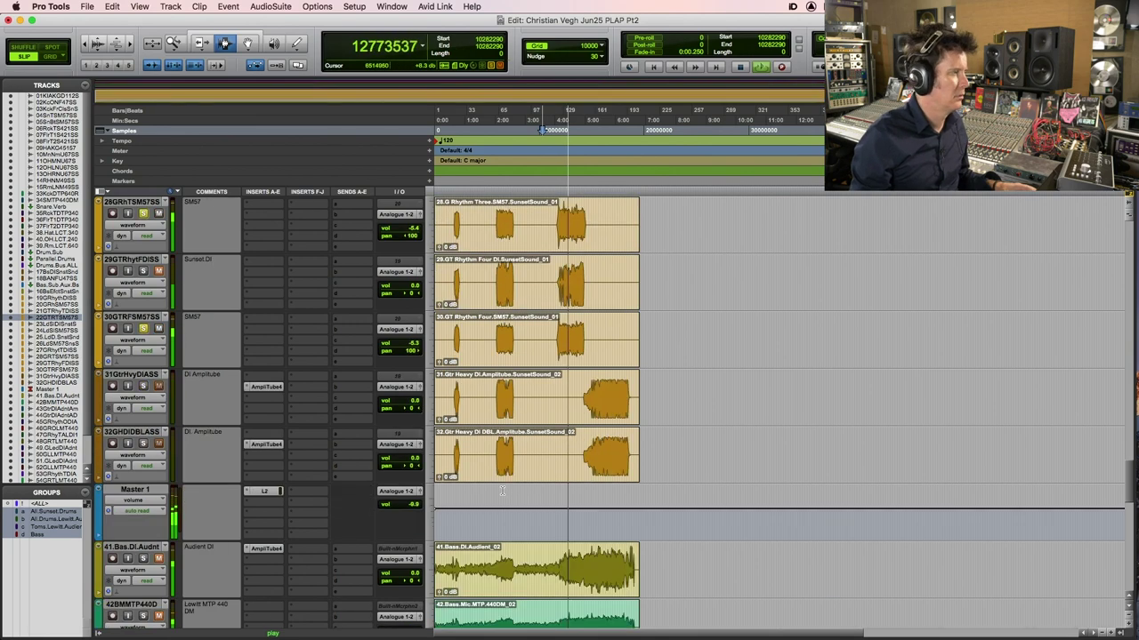
Solo the SM57 lead solo guitar on track 24 during playback and lower its volume to -6.8
scroll(501, 492, down, 3)
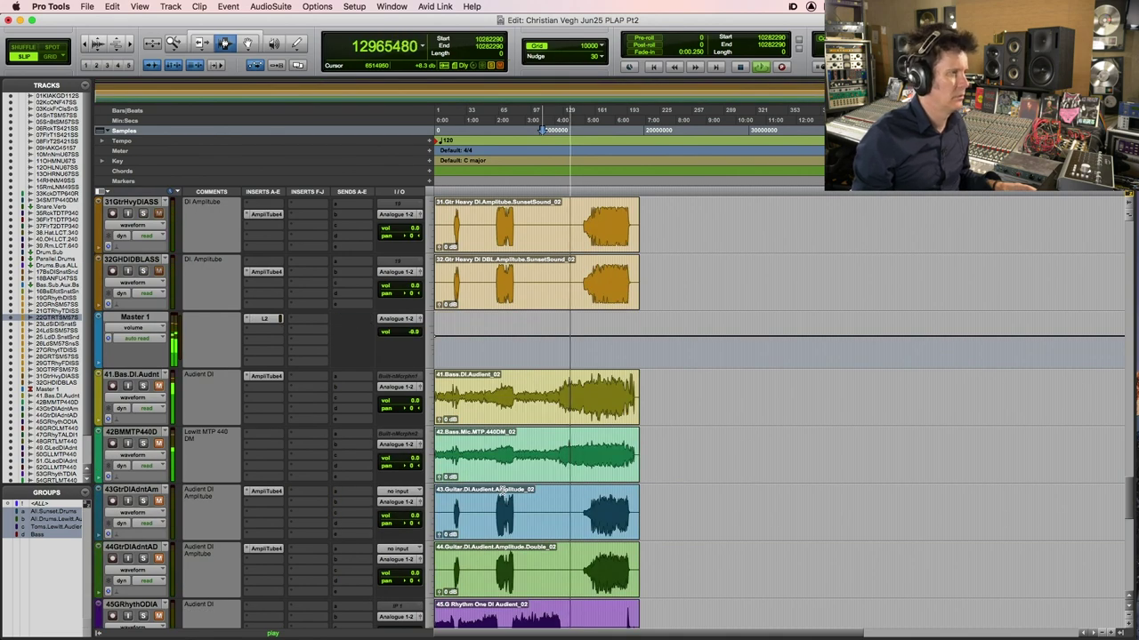
scroll(502, 492, down, 4)
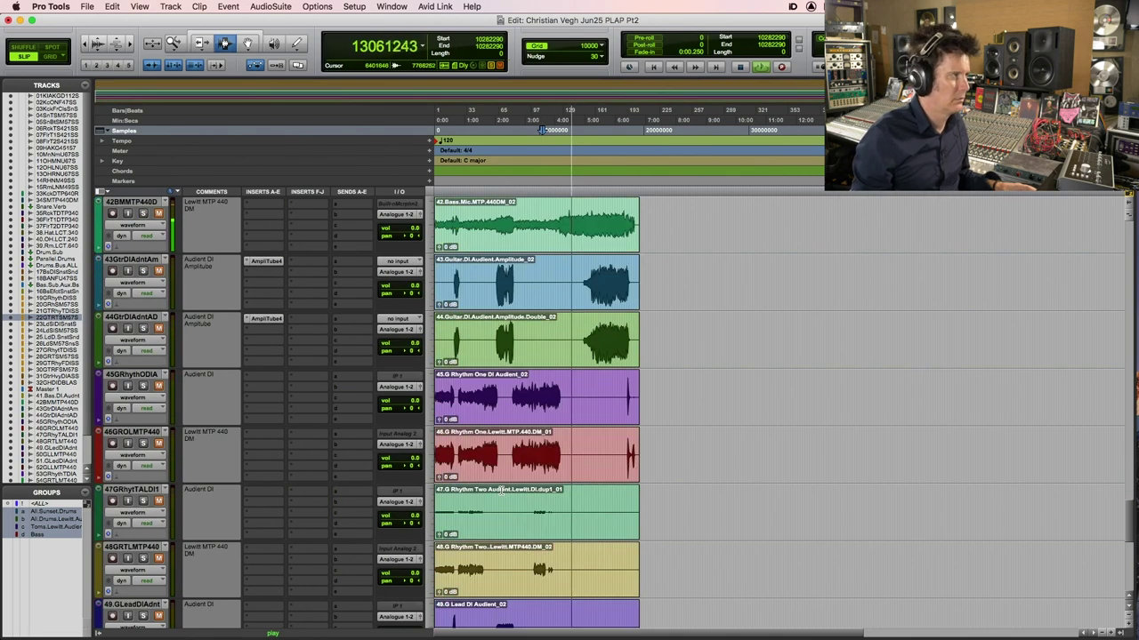
scroll(502, 491, up, 3)
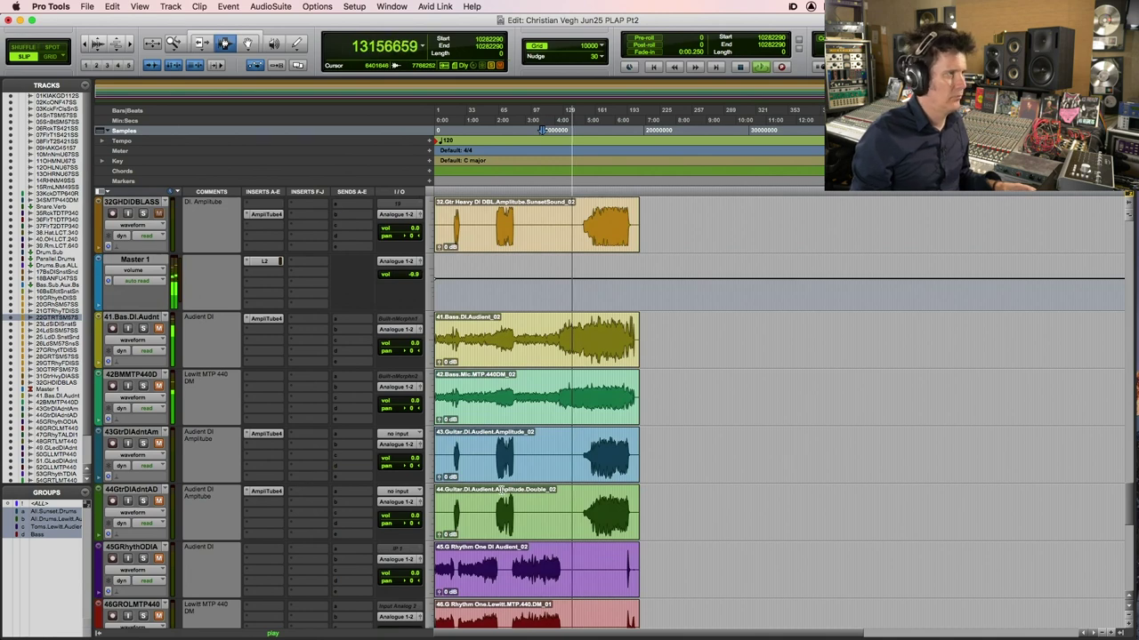
scroll(480, 428, up, 1)
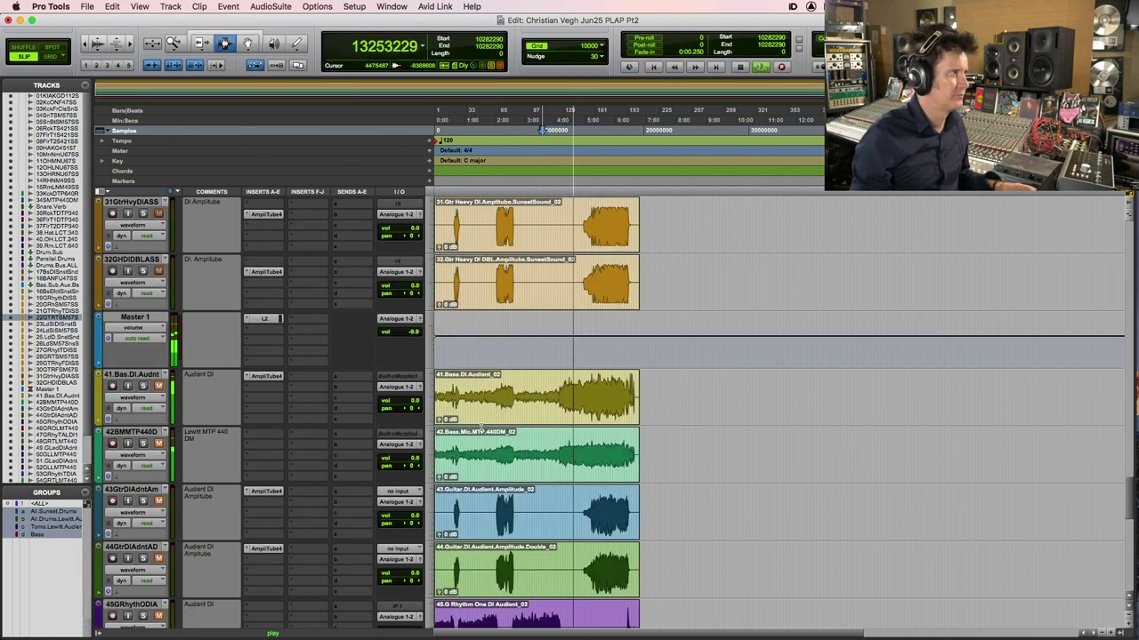
scroll(480, 429, up, 2)
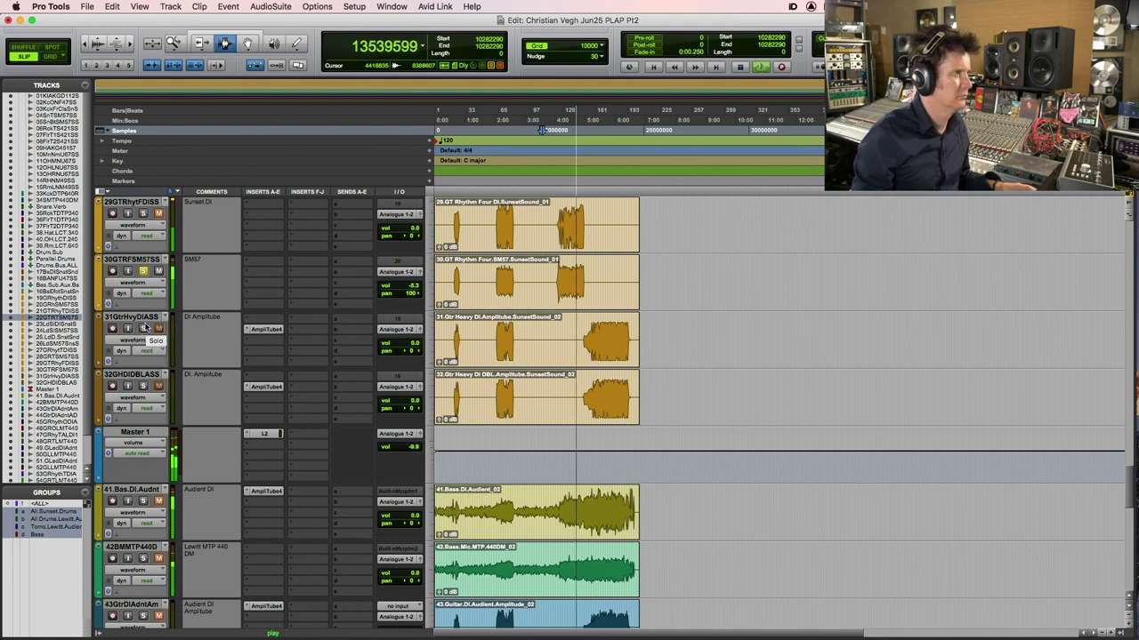
scroll(545, 374, up, 4)
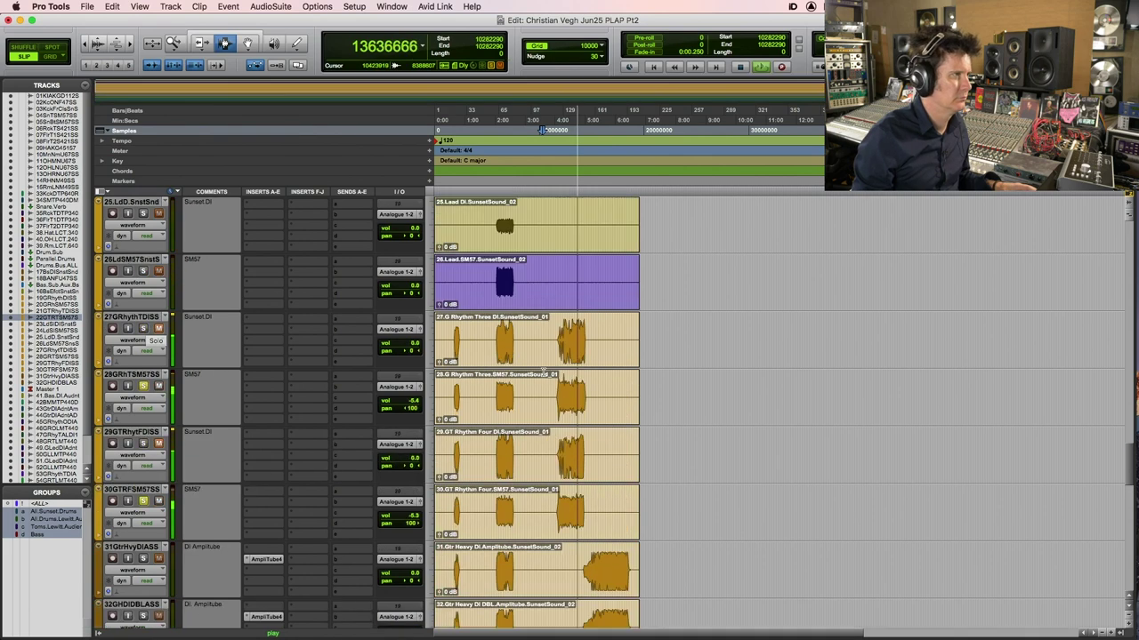
scroll(544, 373, up, 4)
click(142, 386)
drag(414, 402, 412, 398)
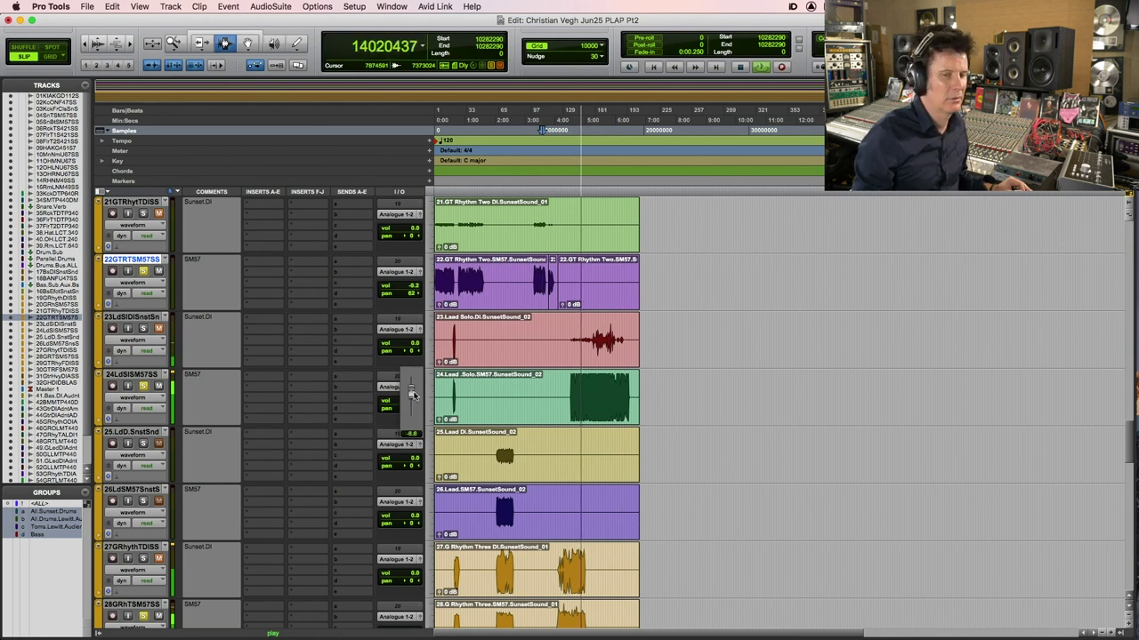
drag(412, 394, 412, 394)
Audition the lead solo section against the drums, bass and rhythm guitars, and save the session
key(F5)
drag(713, 400, 171, 372)
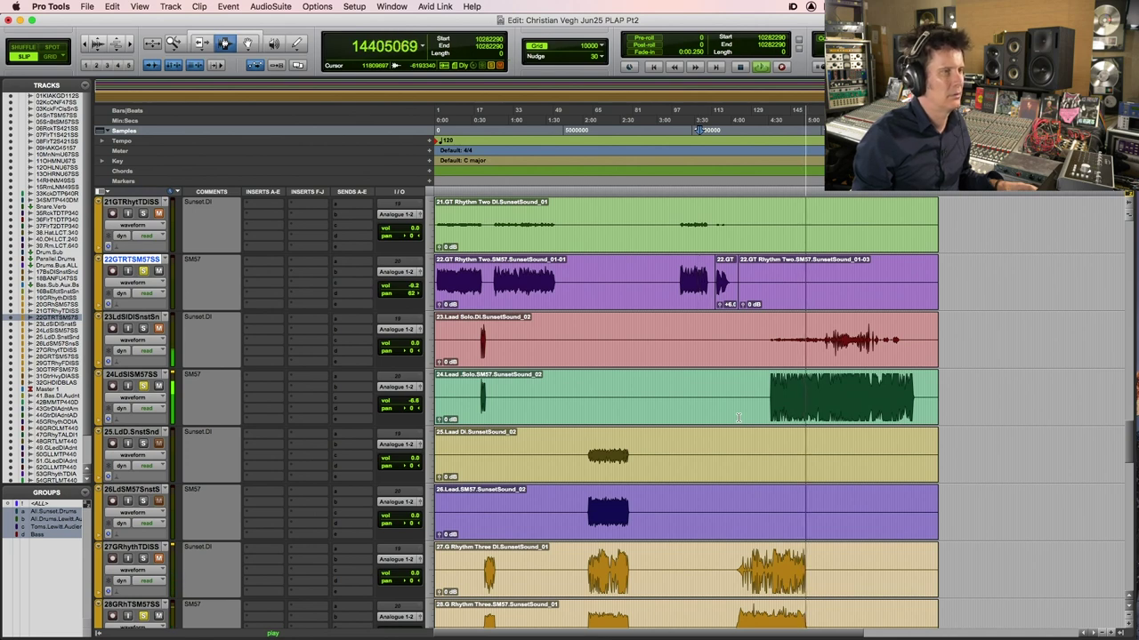
scroll(813, 416, down, 2)
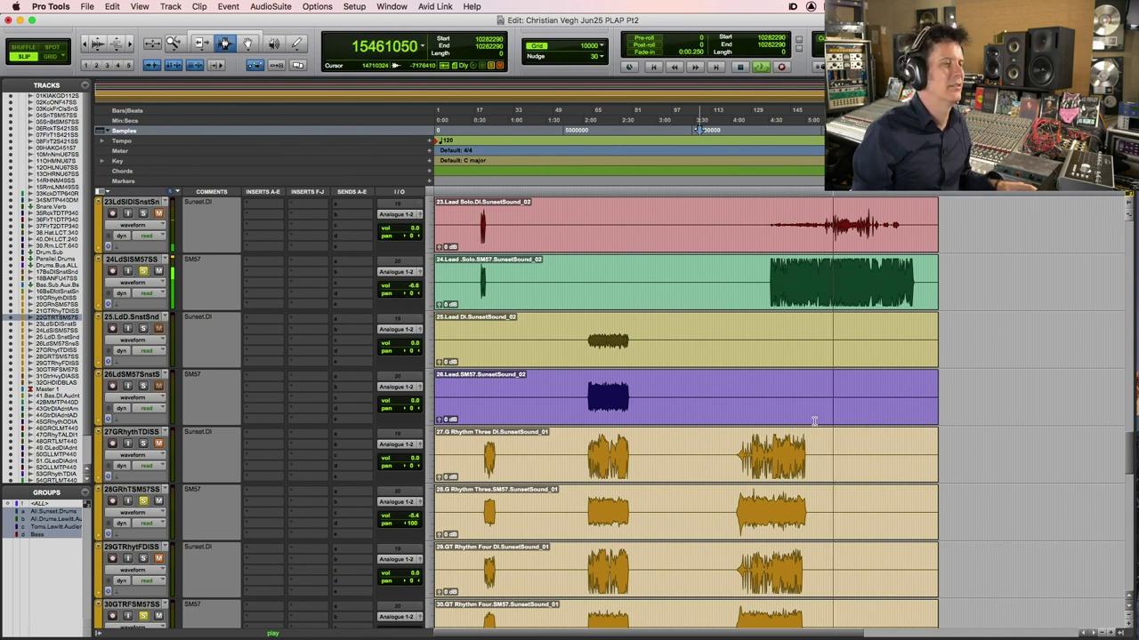
scroll(813, 421, up, 8)
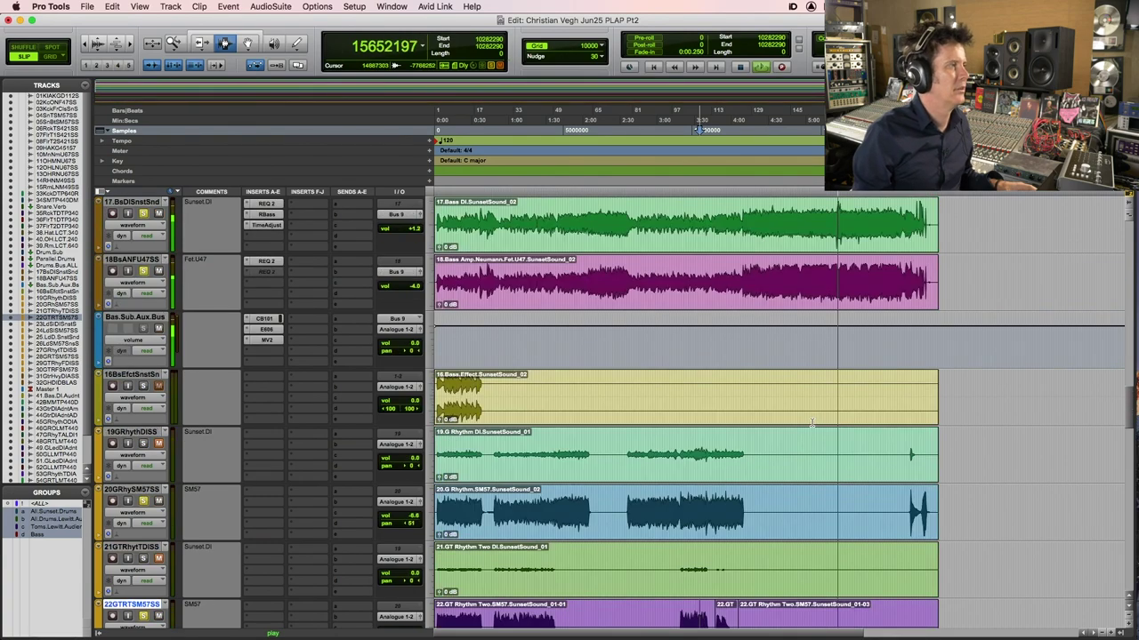
scroll(813, 421, up, 4)
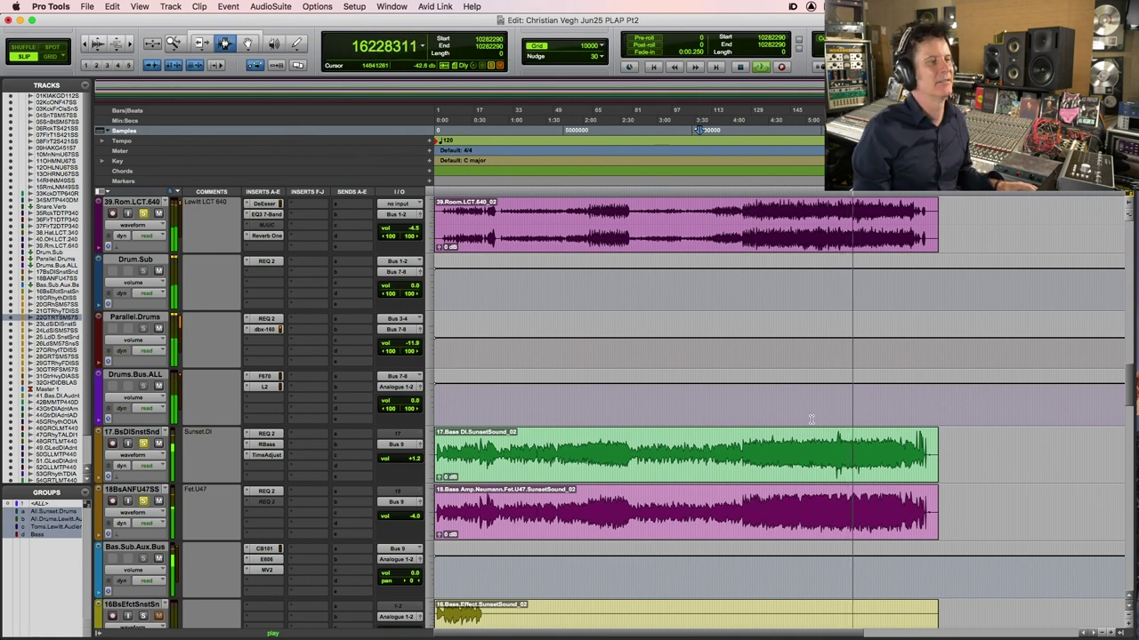
key(super+s)
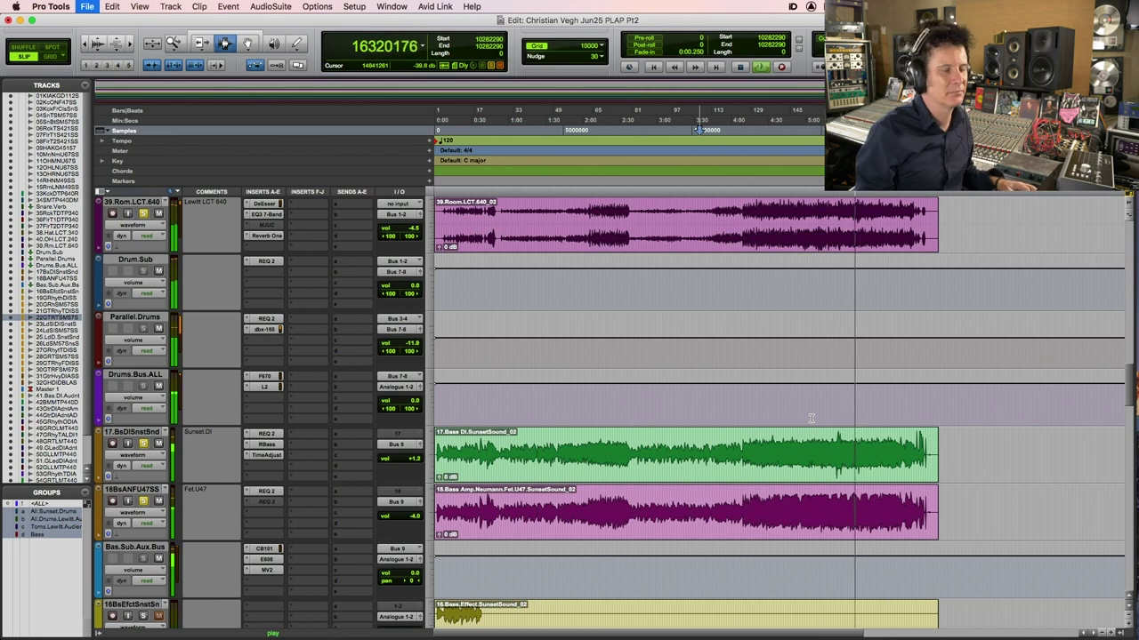
Follow playback through the song's ending, examine the bass and rhythm guitar waveforms up close there, and stop playback
scroll(983, 418, up, 3)
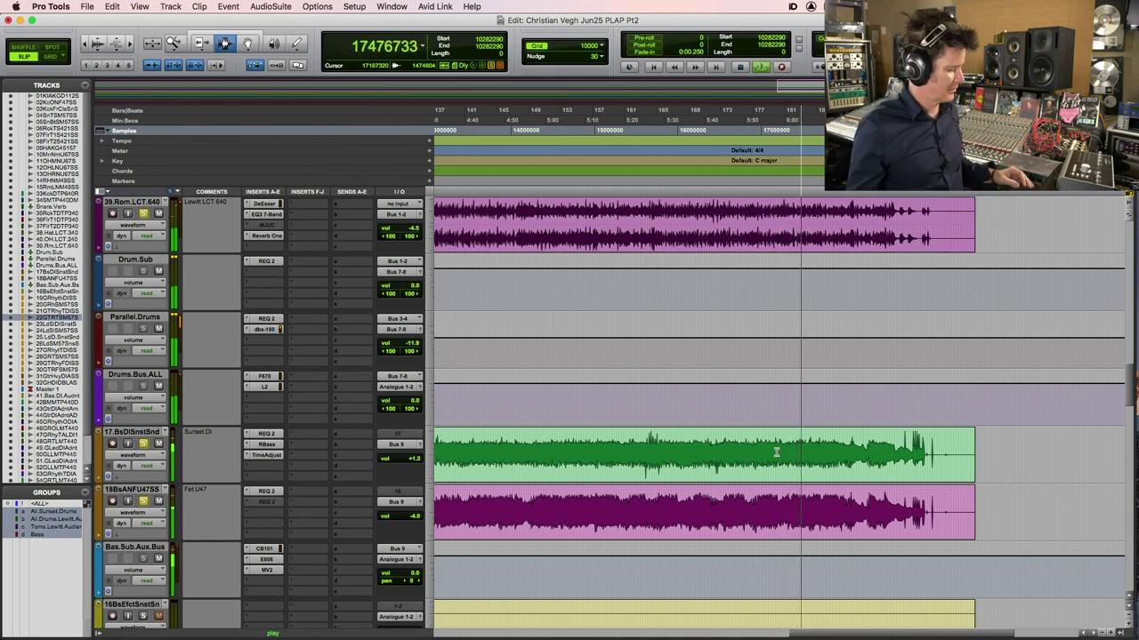
key(r)
key(F5)
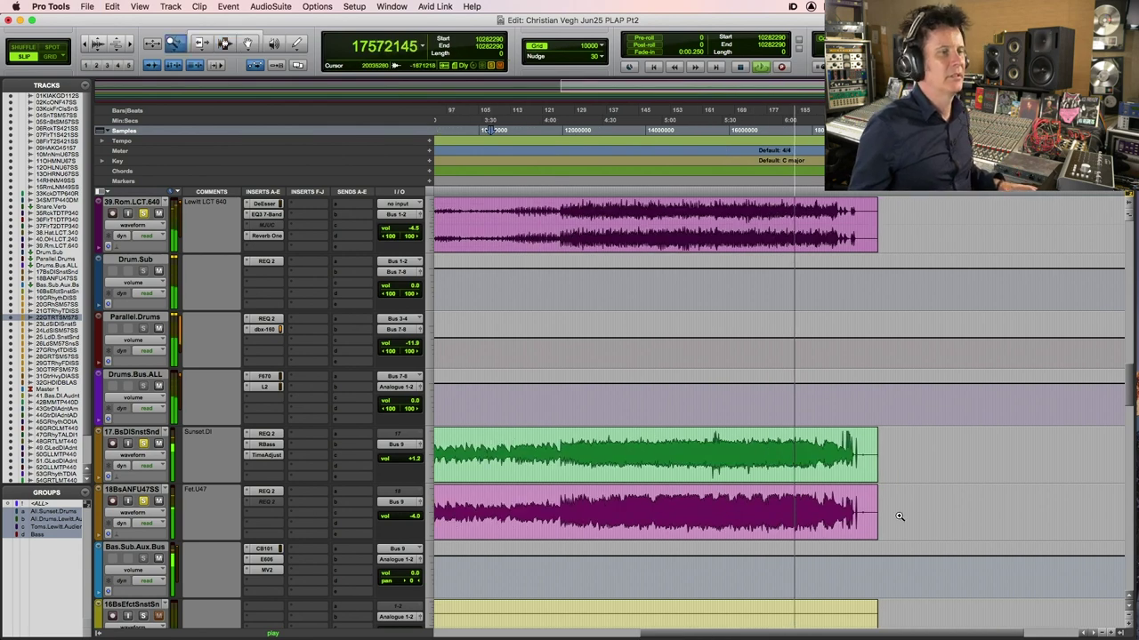
key(alt+a)
key(F7)
mouse_move(1119, 460)
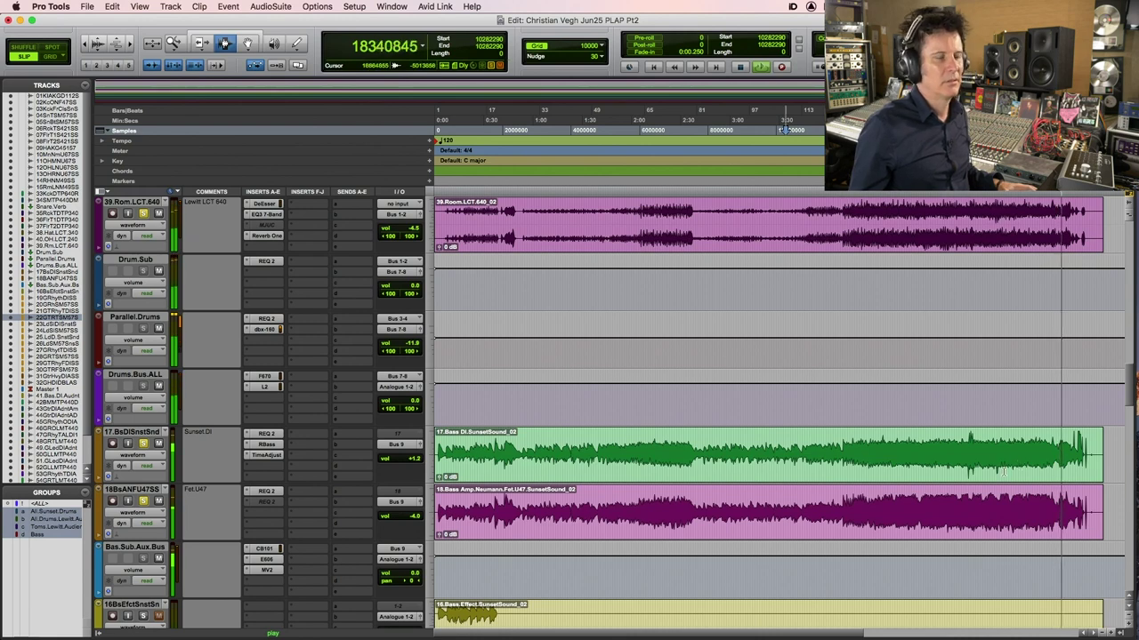
key(super+bracketright)
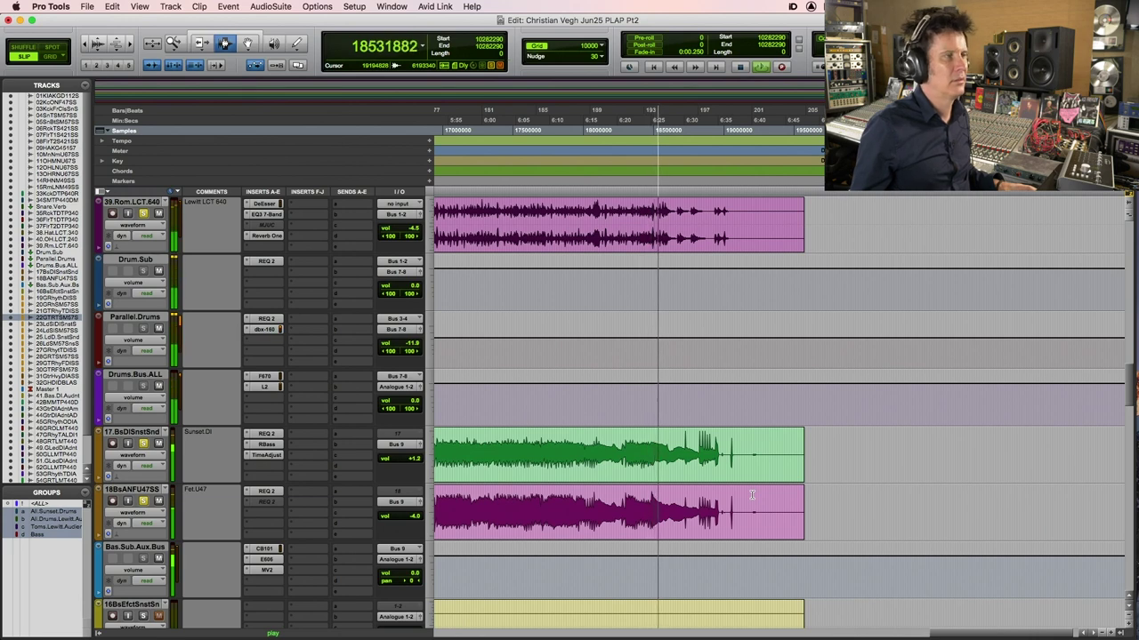
scroll(720, 503, down, 3)
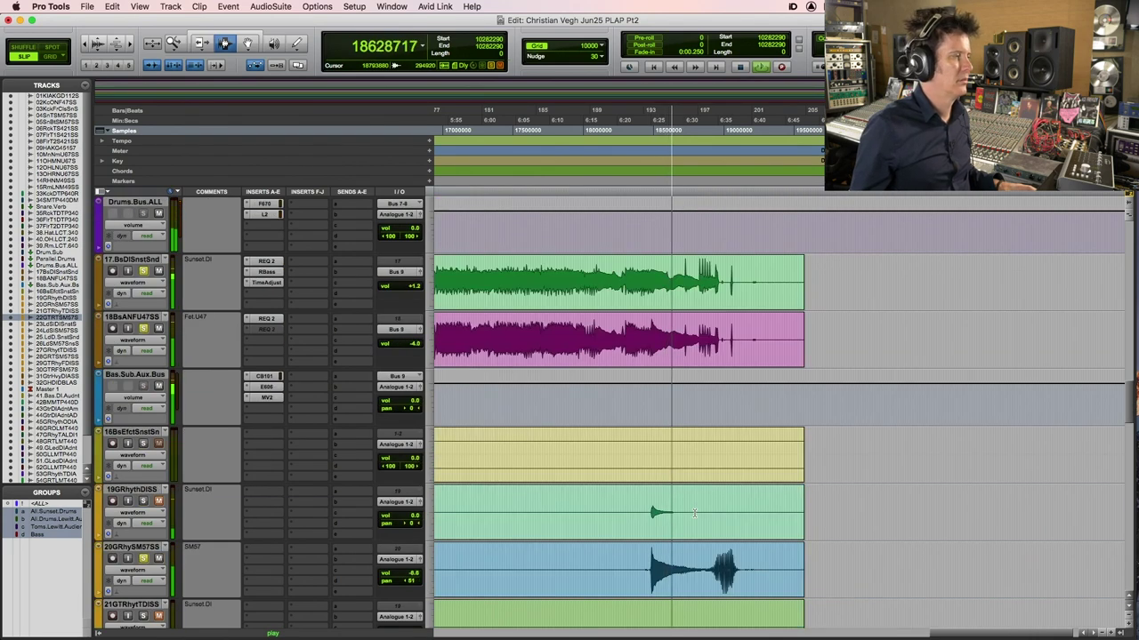
key(F5)
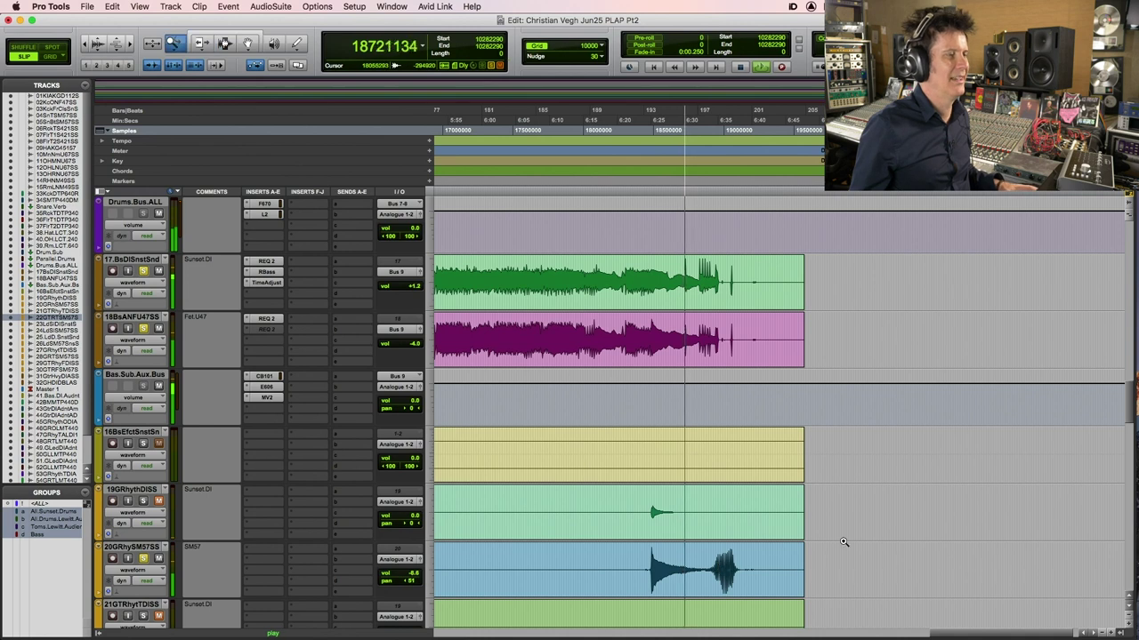
click(844, 542)
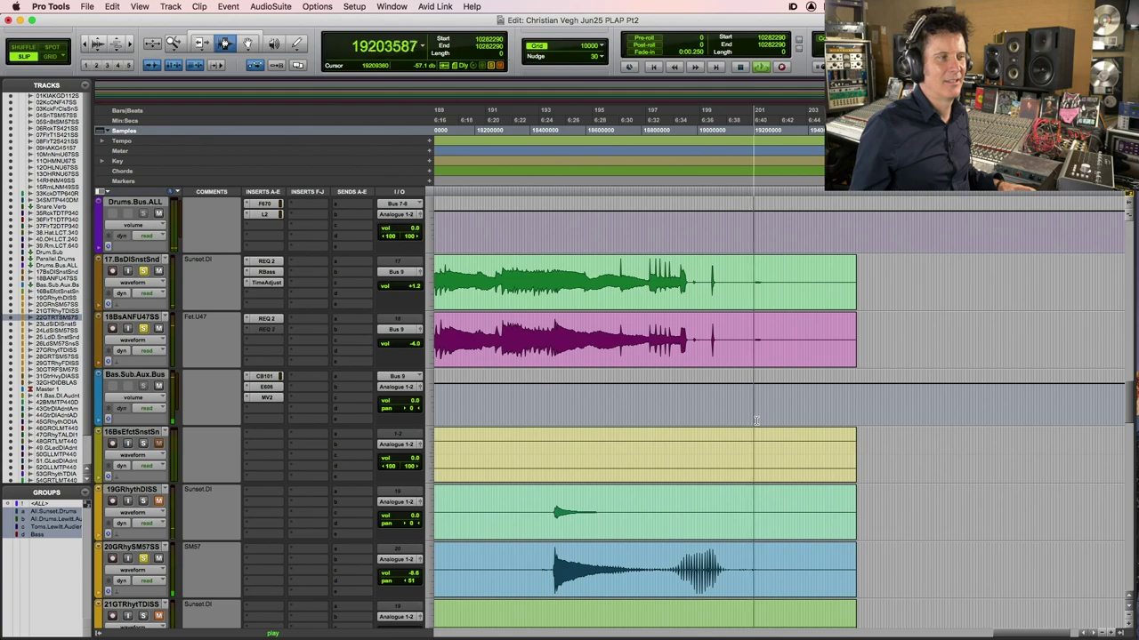
key(space)
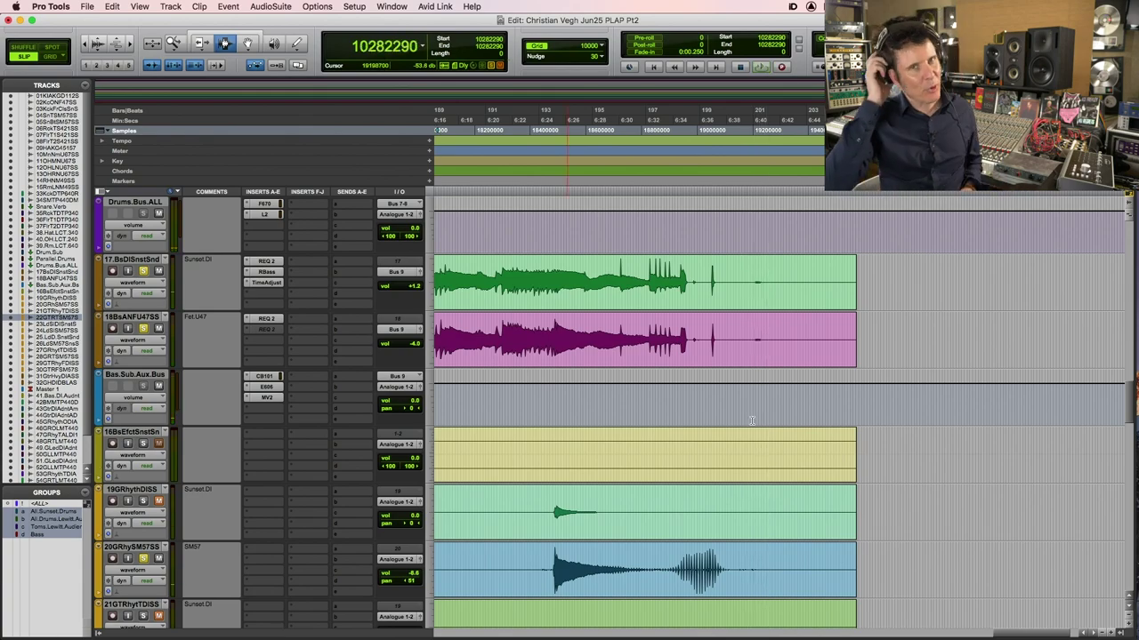